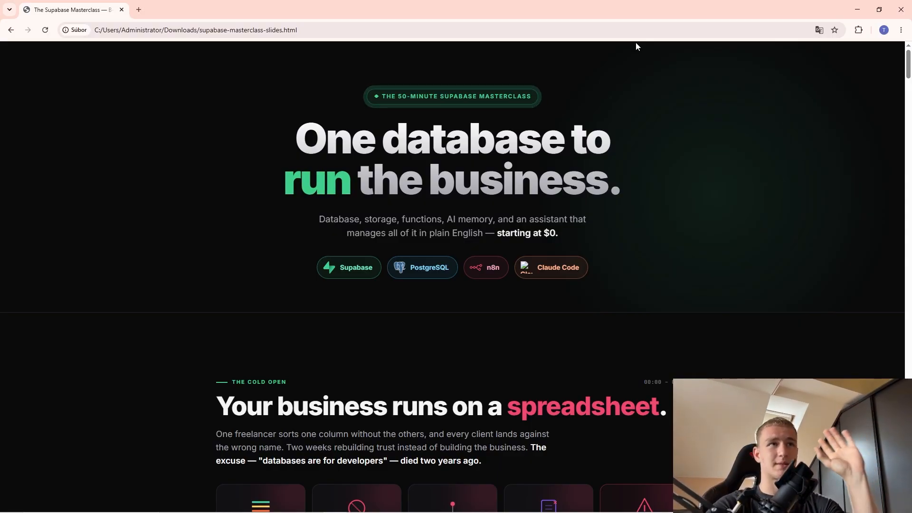
# Scroll past the Cold Open, pricing and Skyline Studio slides to Part 3, highlighting the Skyline Studio heading.
pyautogui.scroll(-4, 355, 266)
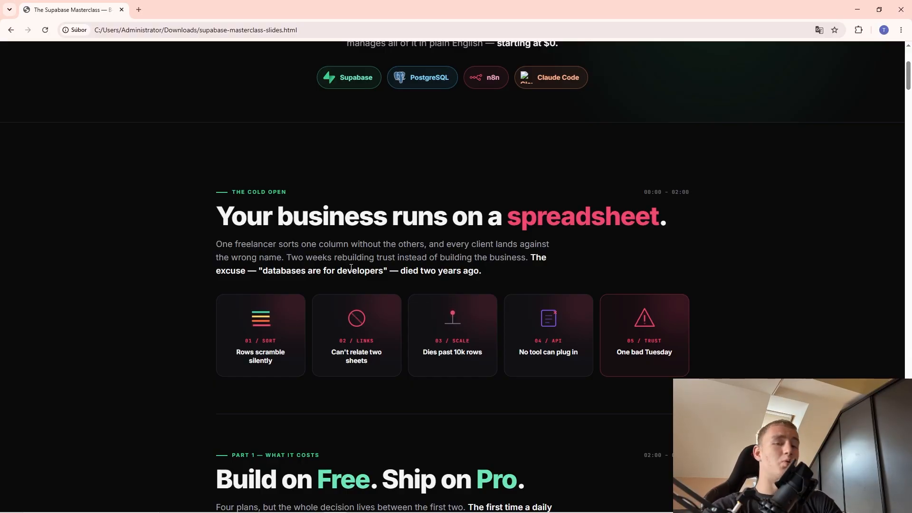
pyautogui.scroll(-4, 361, 265)
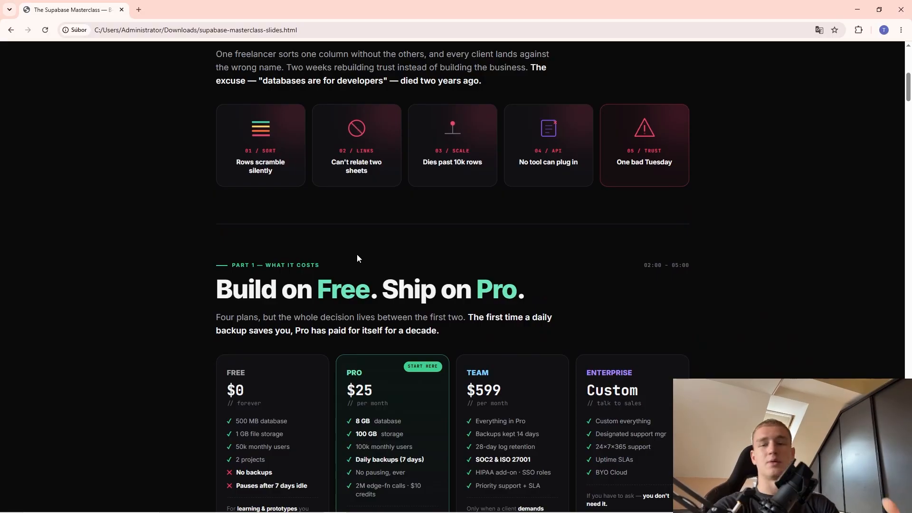
pyautogui.scroll(-4, 321, 251)
pyautogui.scroll(2, 358, 255)
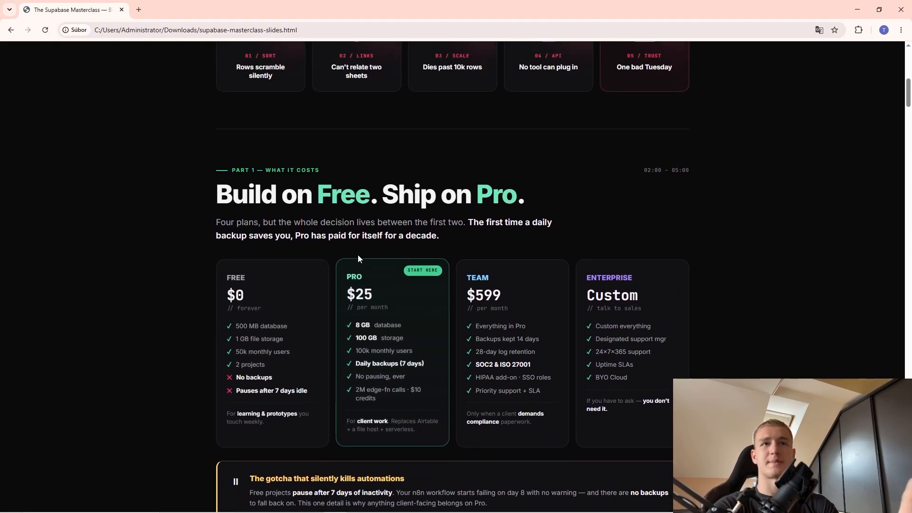
pyautogui.scroll(-5, 326, 180)
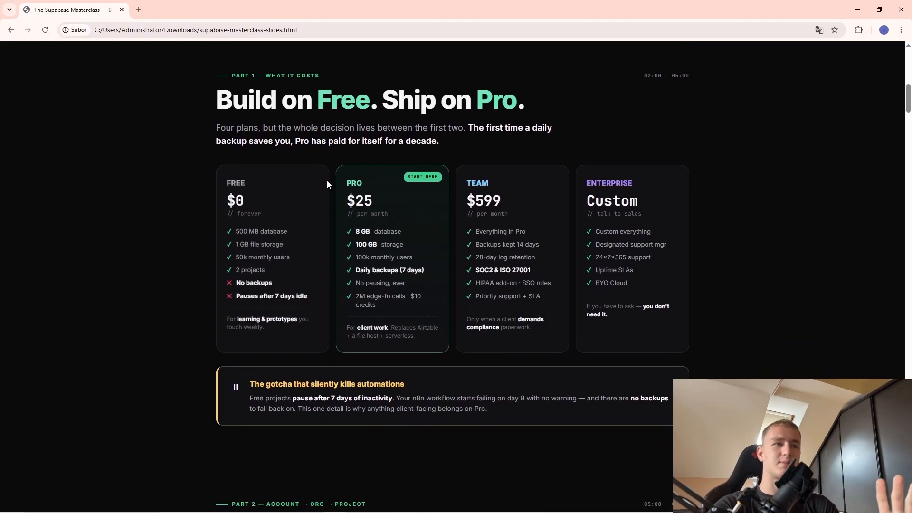
pyautogui.scroll(-3, 438, 297)
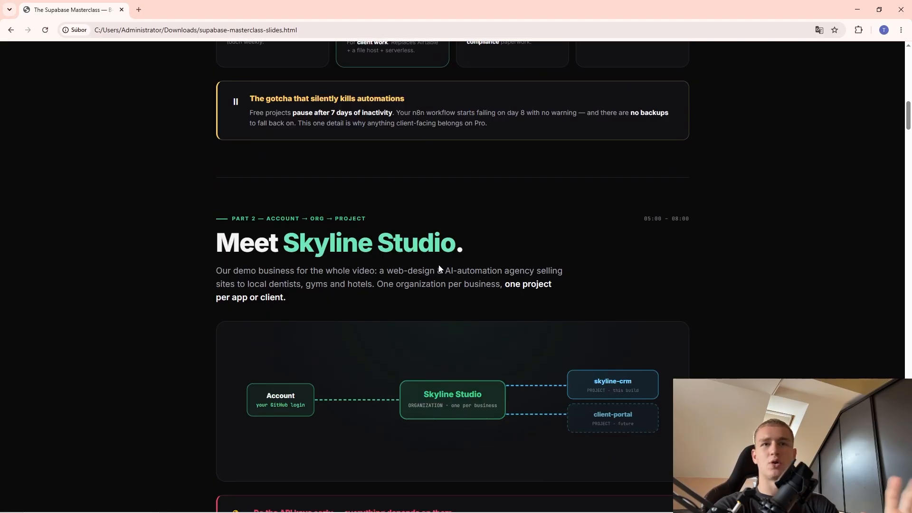
pyautogui.scroll(-2, 309, 159)
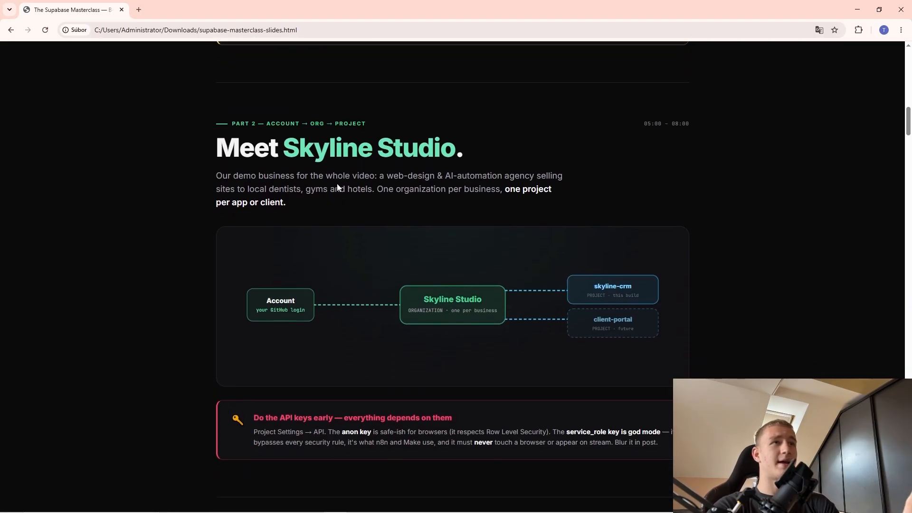
pyautogui.scroll(2, 393, 285)
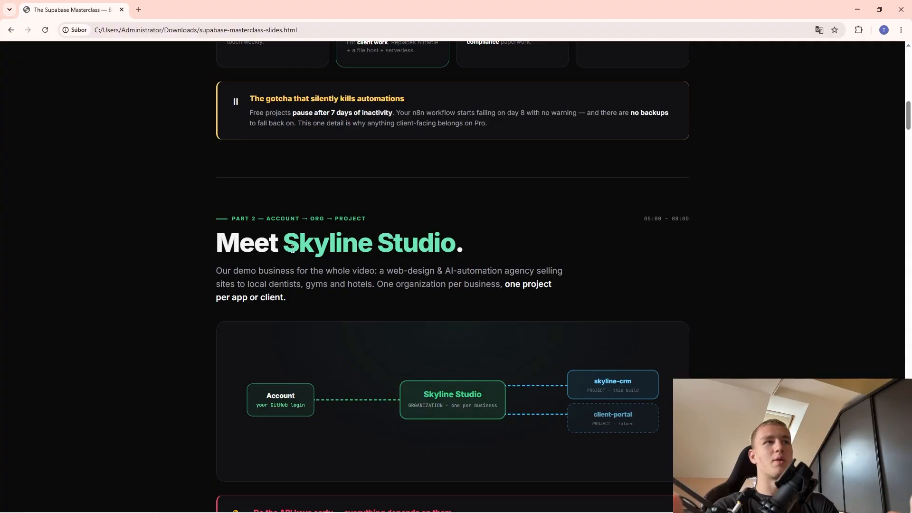
pyautogui.moveTo(284, 245); pyautogui.dragTo(463, 245)
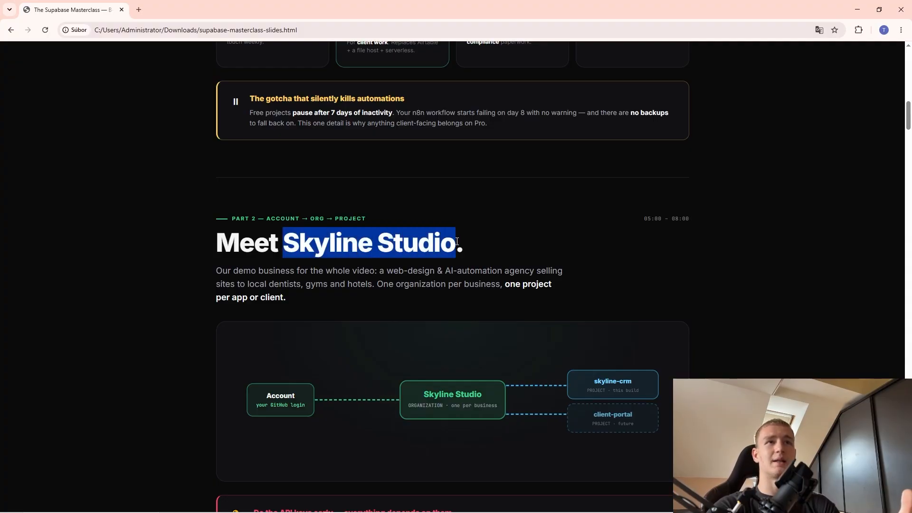
pyautogui.click(424, 269)
pyautogui.scroll(-8, 424, 269)
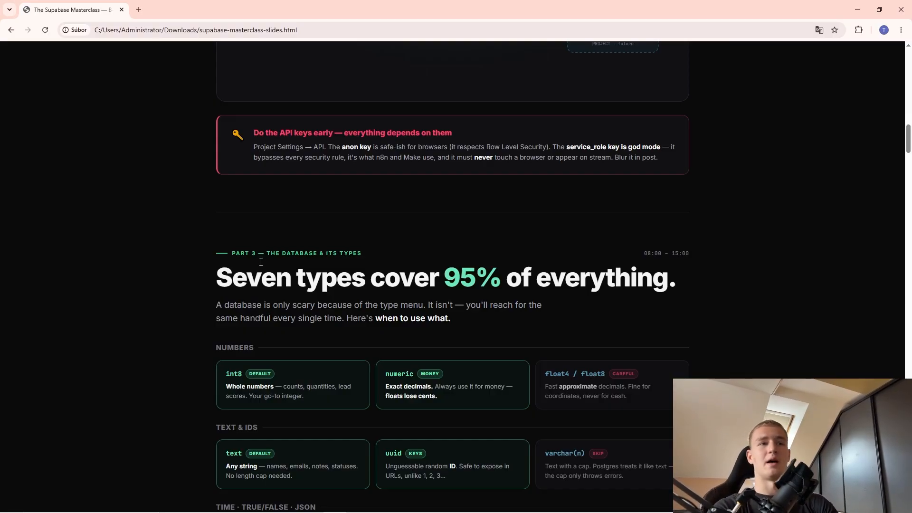
# Scroll through Parts 4, 5 and 5B and the ChatGPT prompt box to Part 6, Edge Functions.
pyautogui.scroll(-3, 381, 253)
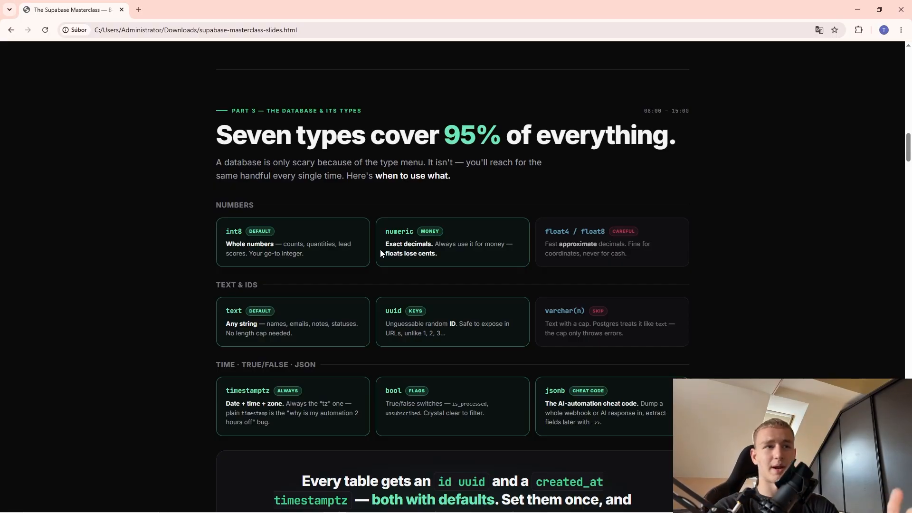
pyautogui.scroll(-5, 380, 254)
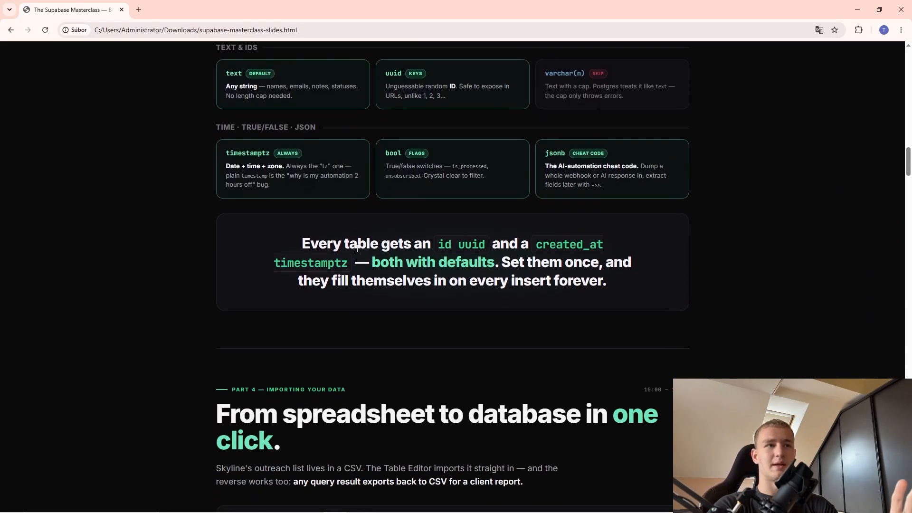
pyautogui.scroll(-2, 332, 257)
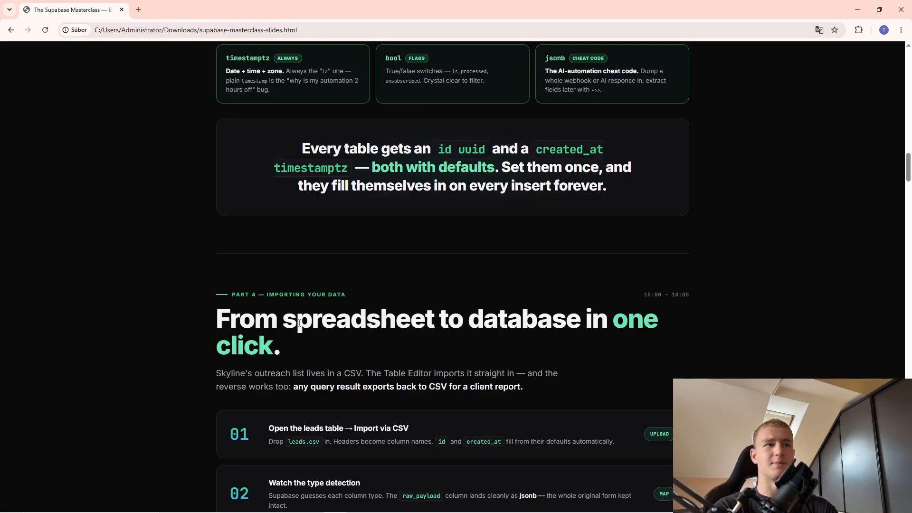
pyautogui.scroll(-2, 300, 290)
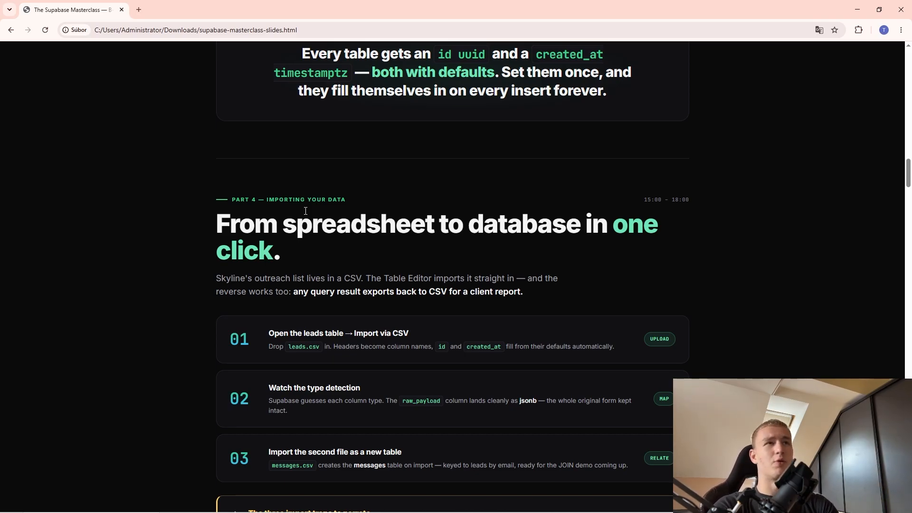
pyautogui.scroll(2, 454, 400)
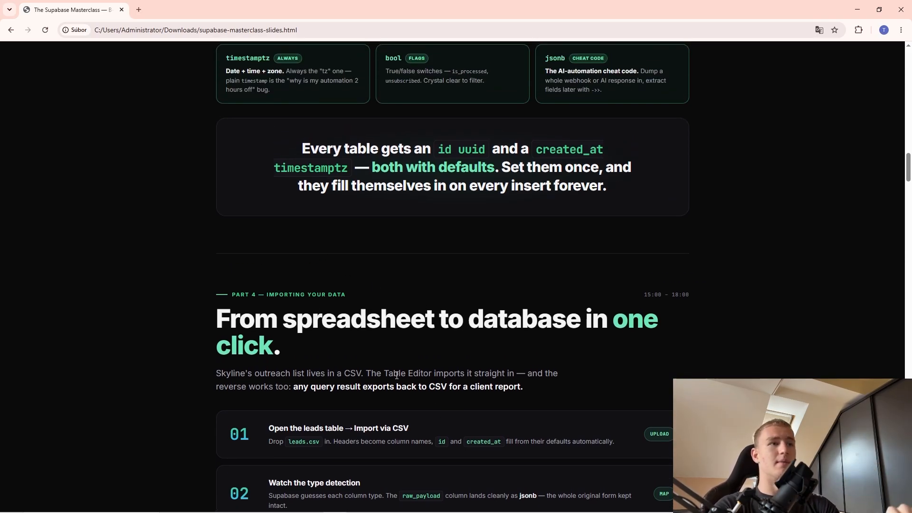
pyautogui.scroll(-4, 385, 298)
pyautogui.scroll(-4, 371, 241)
pyautogui.scroll(4, 400, 215)
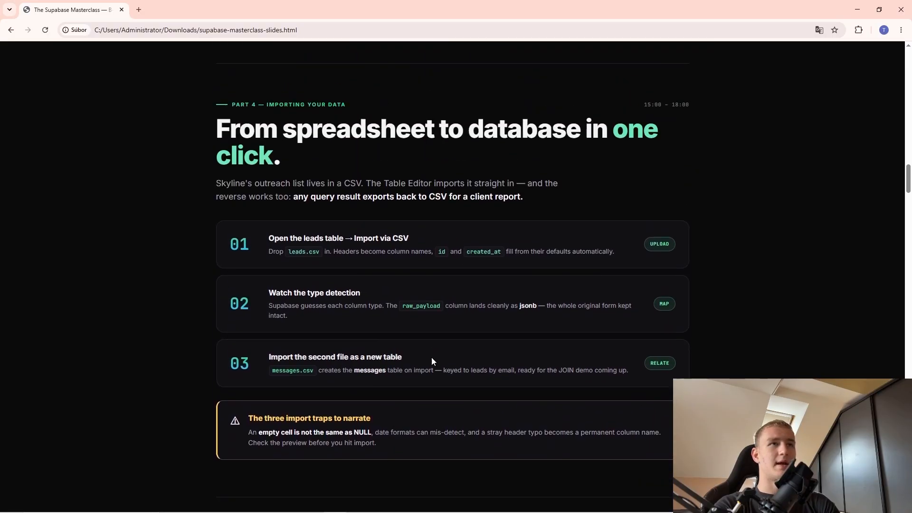
pyautogui.scroll(-9, 320, 276)
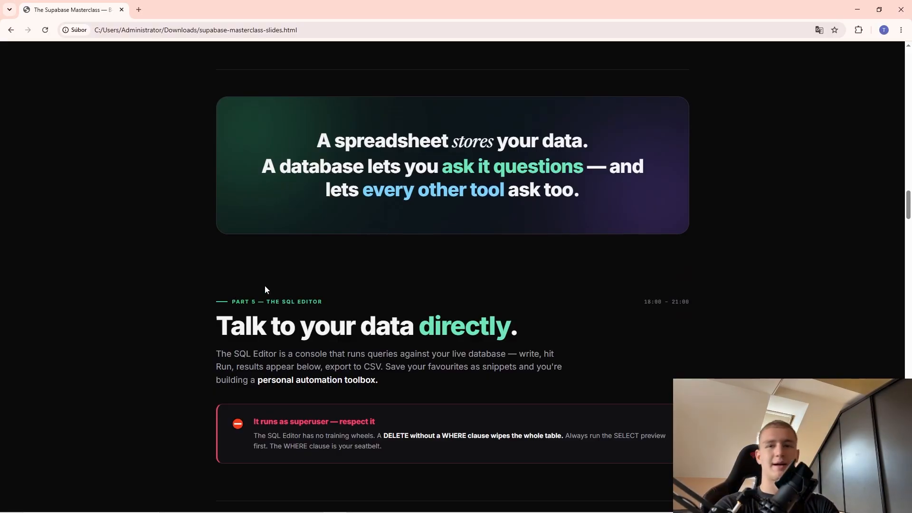
pyautogui.scroll(-1, 295, 260)
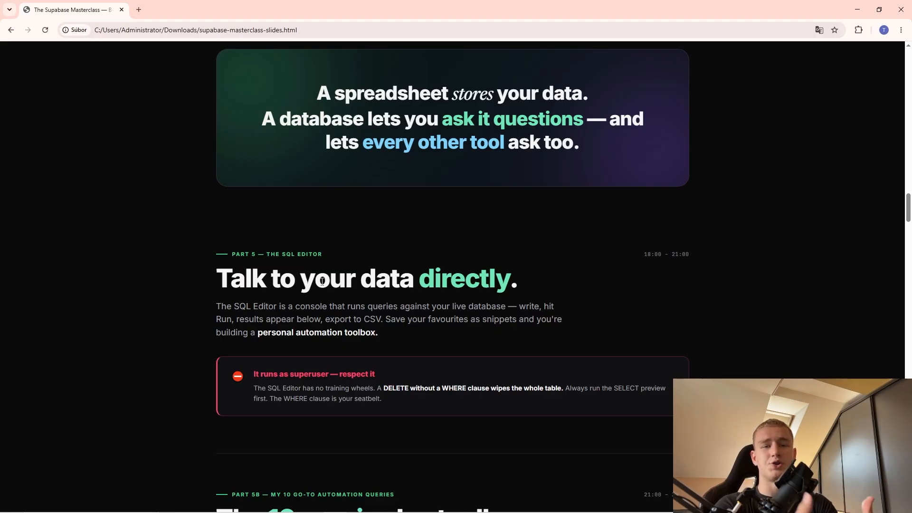
pyautogui.scroll(-1, 373, 304)
pyautogui.scroll(-3, 377, 303)
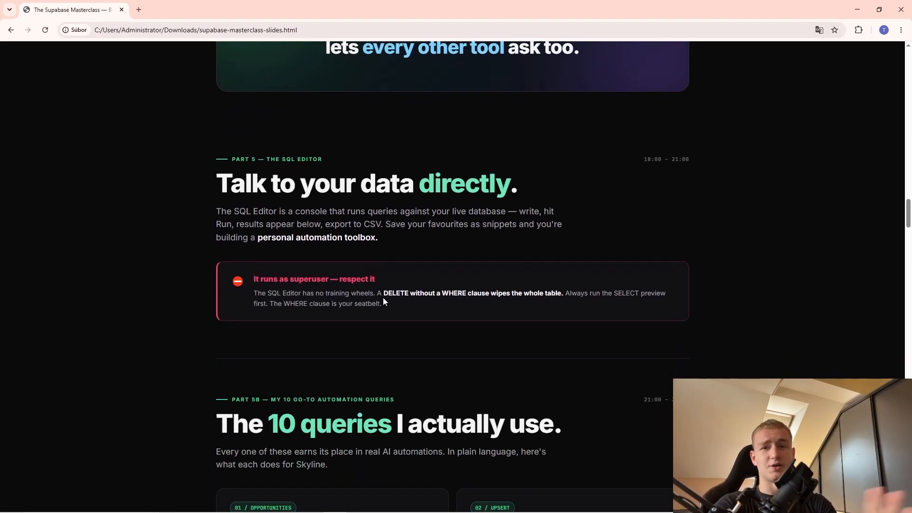
pyautogui.scroll(-4, 382, 301)
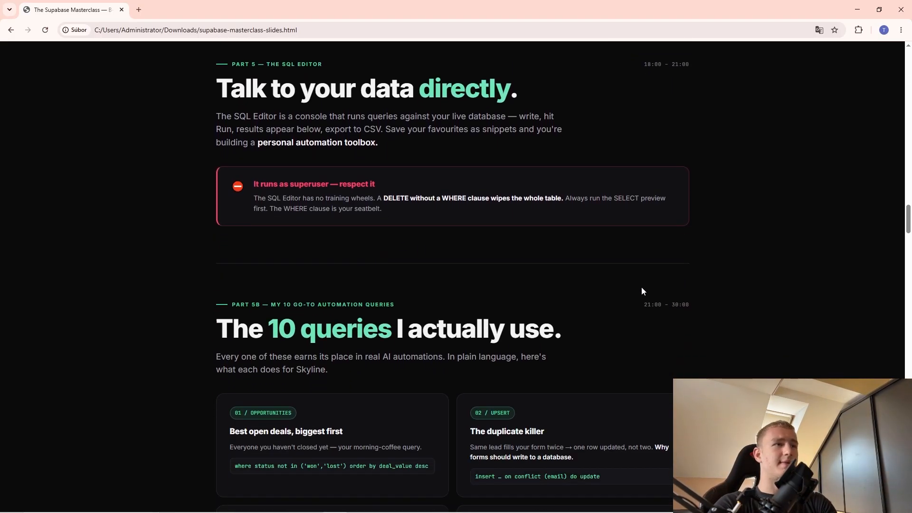
pyautogui.scroll(-4, 401, 316)
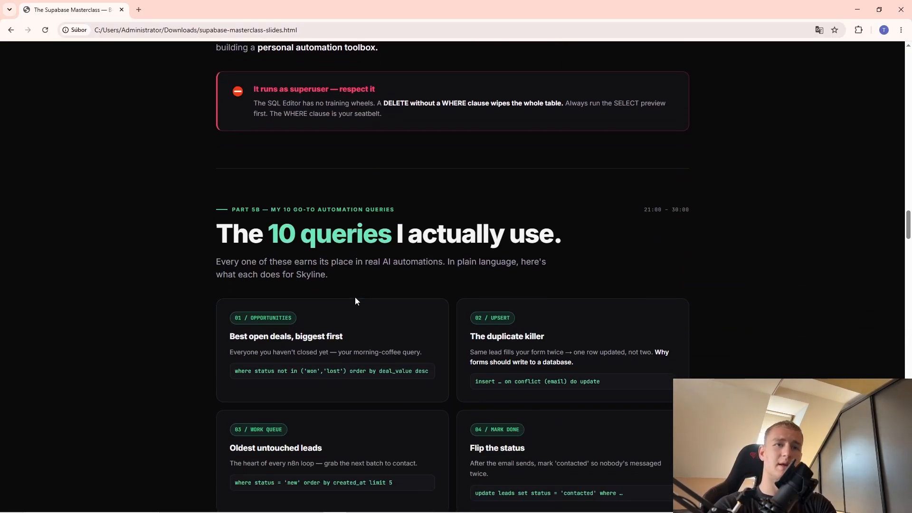
pyautogui.scroll(-10, 506, 349)
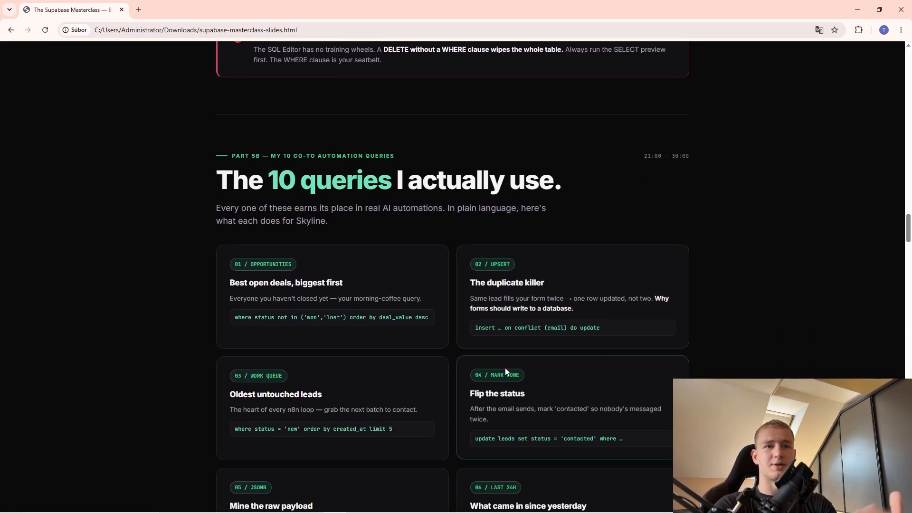
pyautogui.scroll(-16, 494, 351)
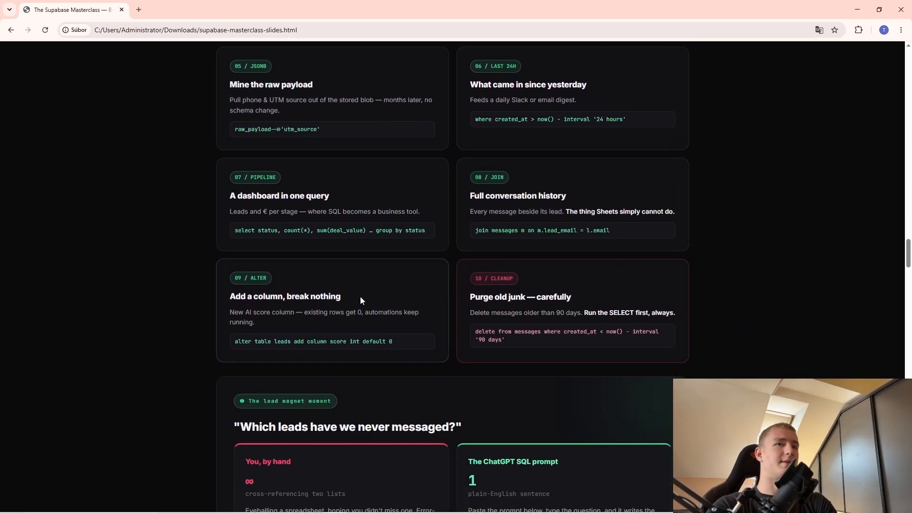
pyautogui.scroll(-8, 380, 299)
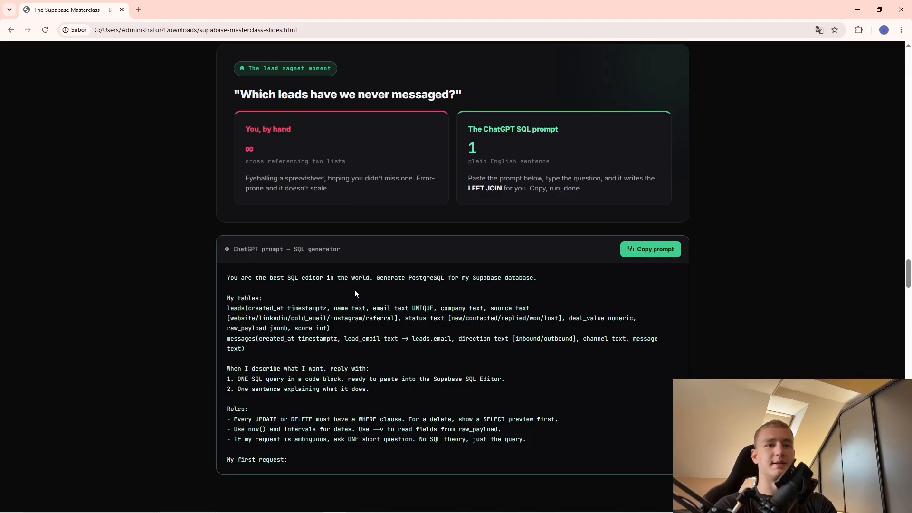
pyautogui.scroll(-3, 380, 316)
pyautogui.scroll(2, 383, 323)
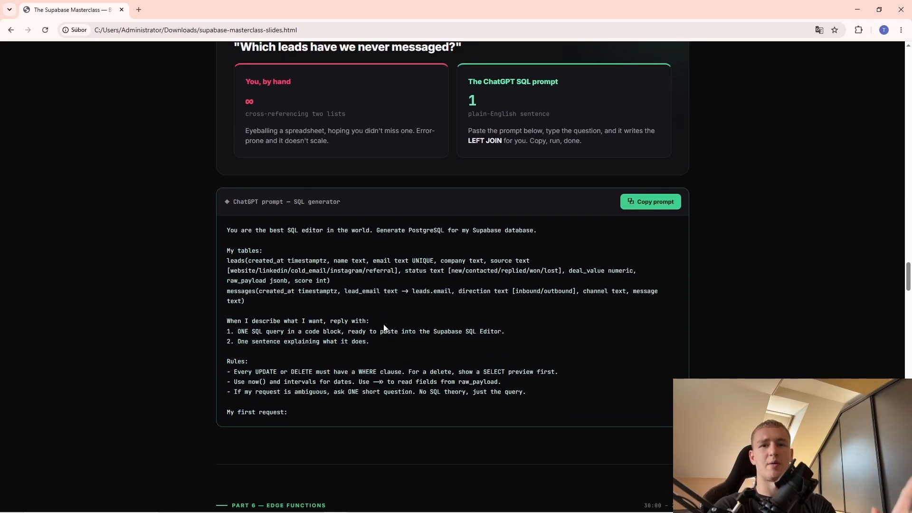
pyautogui.scroll(-8, 384, 328)
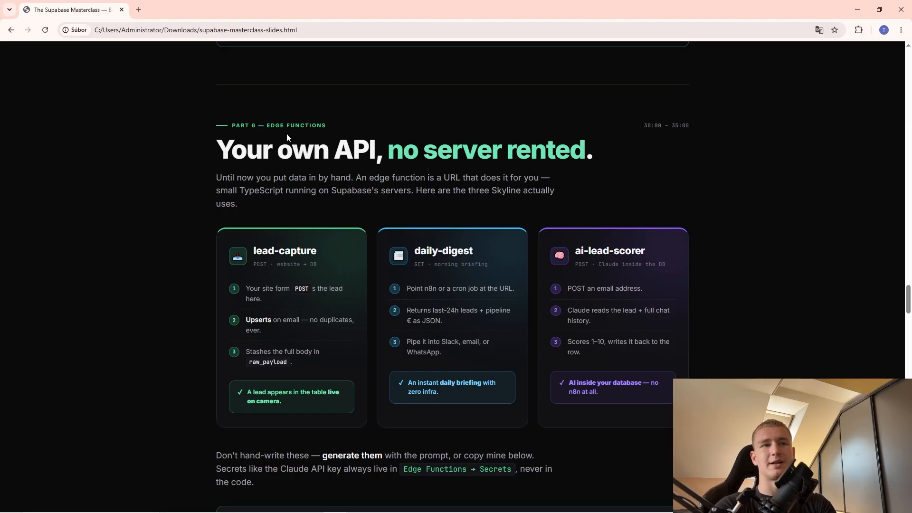
# Highlight the lead-capture, daily-digest and ai-lead-scorer card descriptions on the Edge Functions slide.
pyautogui.scroll(-1, 369, 272)
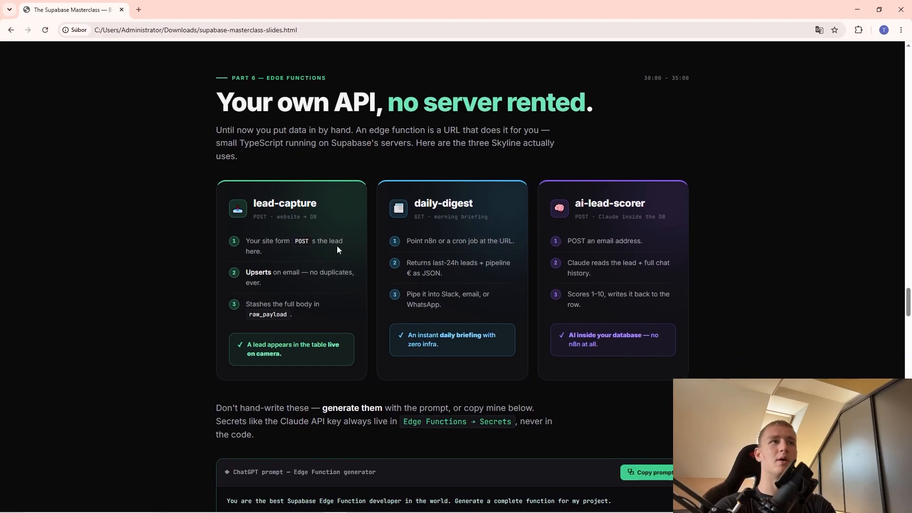
pyautogui.moveTo(252, 203); pyautogui.dragTo(264, 284)
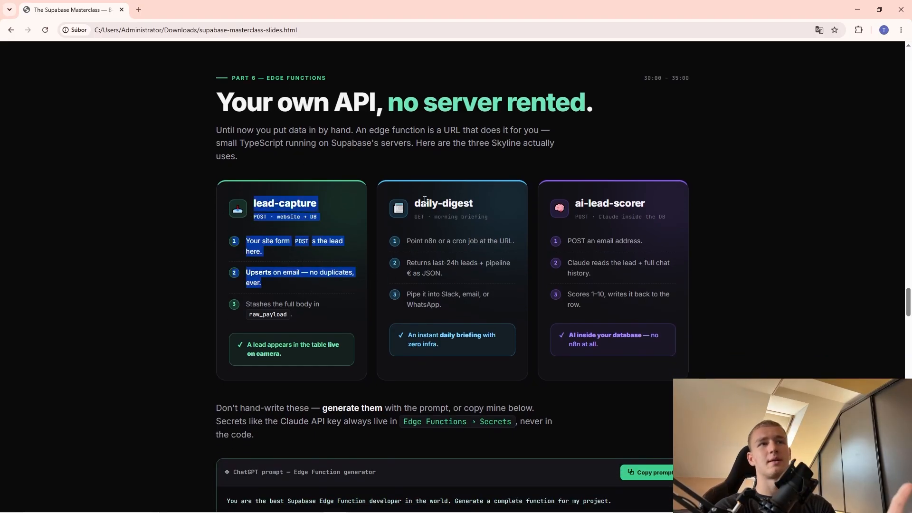
pyautogui.moveTo(413, 202); pyautogui.dragTo(456, 269)
pyautogui.moveTo(574, 203); pyautogui.dragTo(590, 262)
pyautogui.click(590, 263)
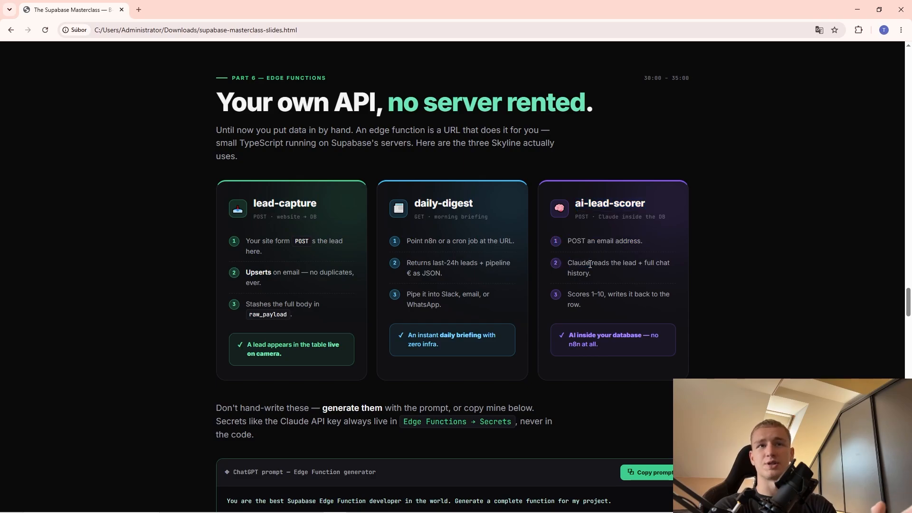
# Scroll past the edge-function code blocks to the Part 7 Storage section.
pyautogui.scroll(-8, 560, 304)
pyautogui.scroll(-8, 432, 281)
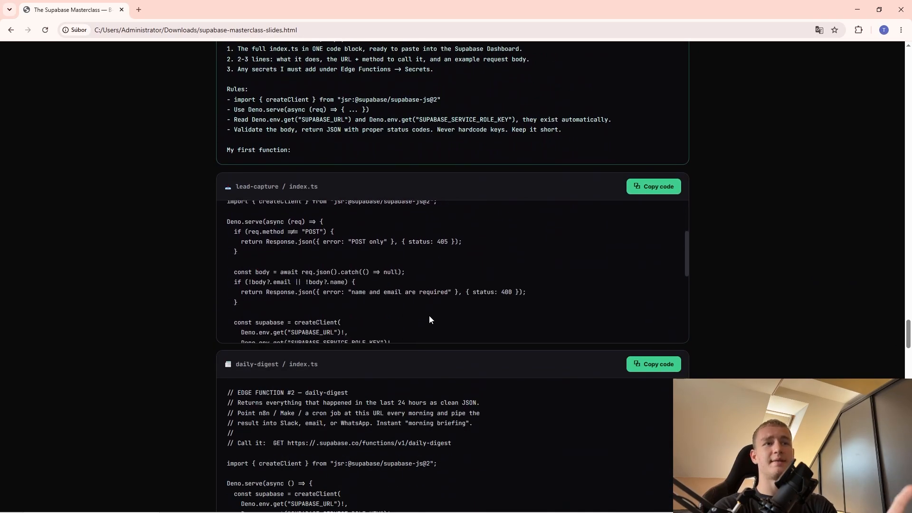
pyautogui.scroll(-8, 151, 352)
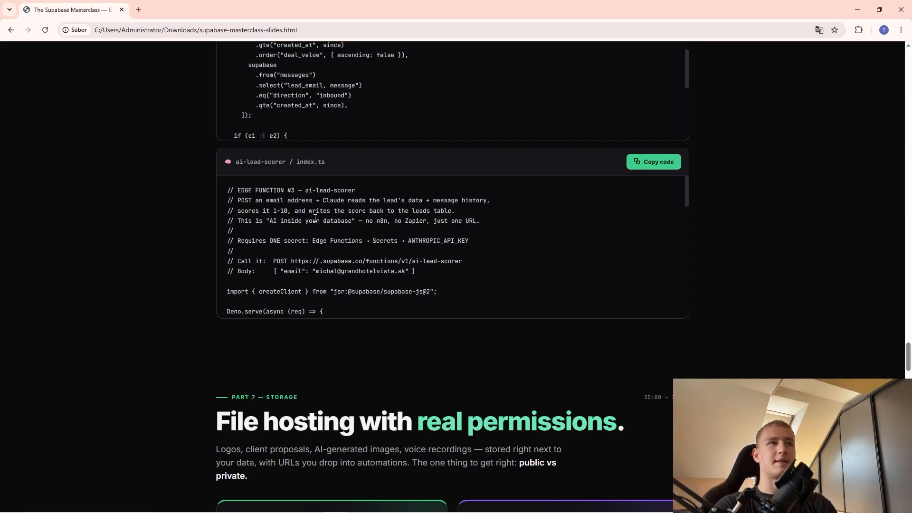
pyautogui.scroll(-3, 296, 281)
pyautogui.scroll(-2, 387, 340)
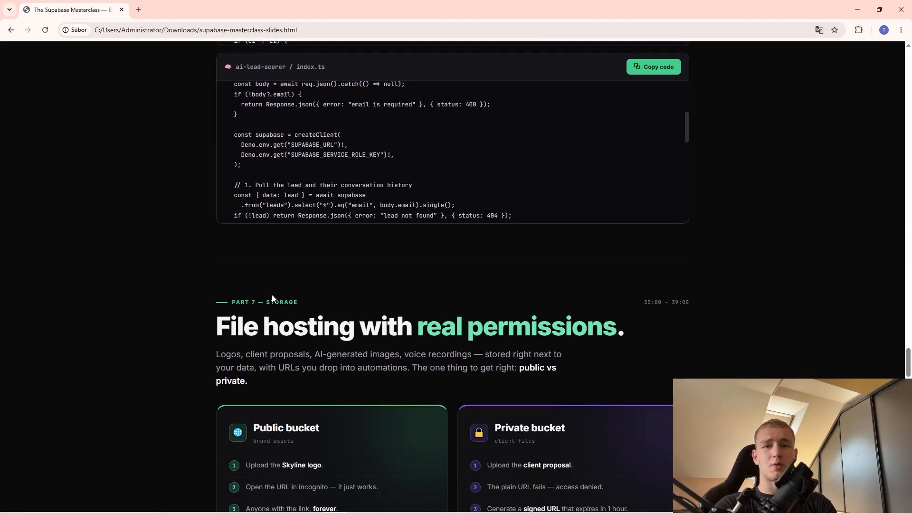
pyautogui.scroll(-4, 272, 299)
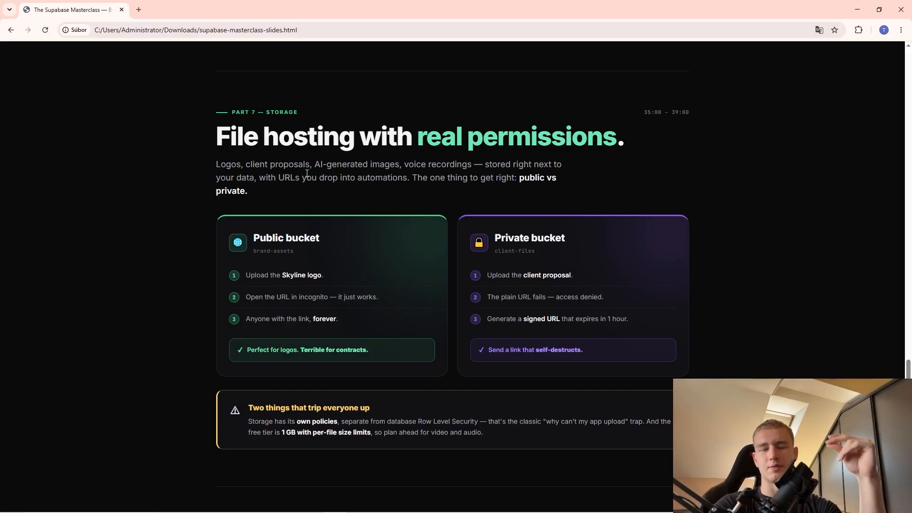
# Scroll through Parts 8–10 of the slides.
pyautogui.scroll(-5, 304, 79)
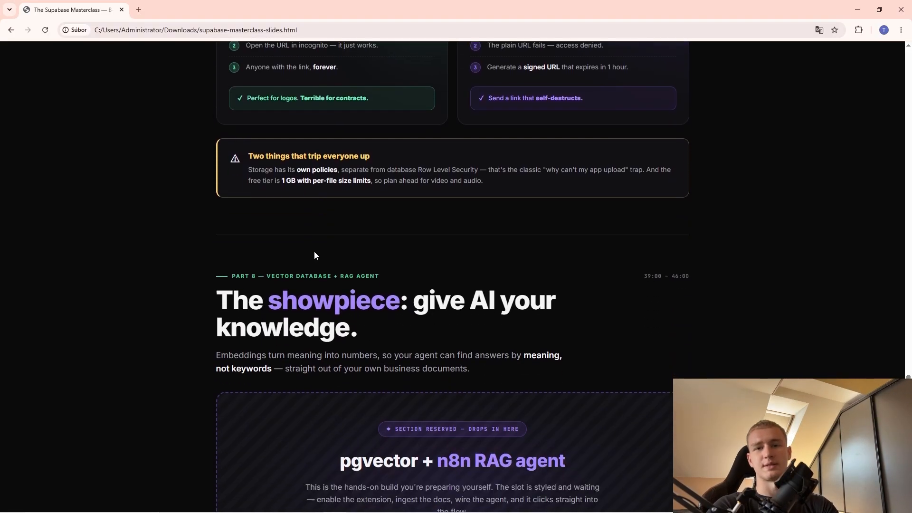
pyautogui.scroll(-3, 314, 252)
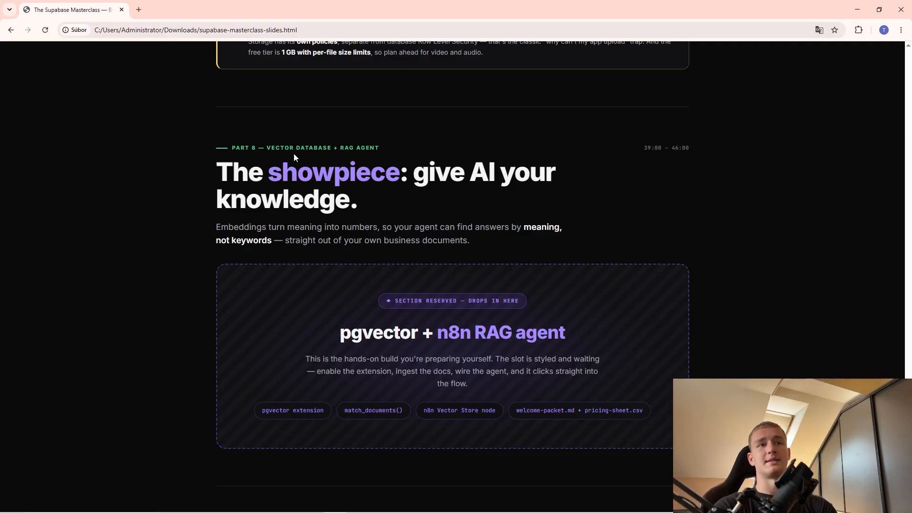
pyautogui.scroll(-2, 466, 272)
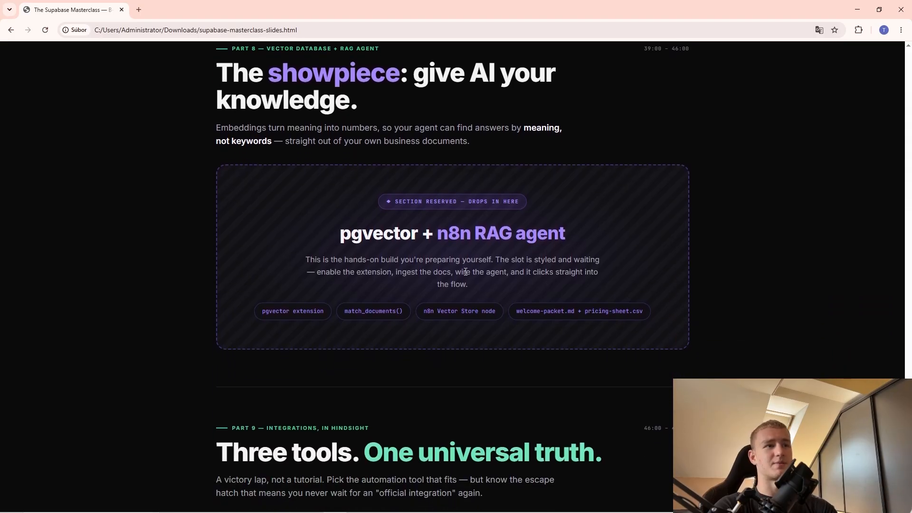
pyautogui.scroll(-2, 326, 339)
pyautogui.scroll(-1, 283, 301)
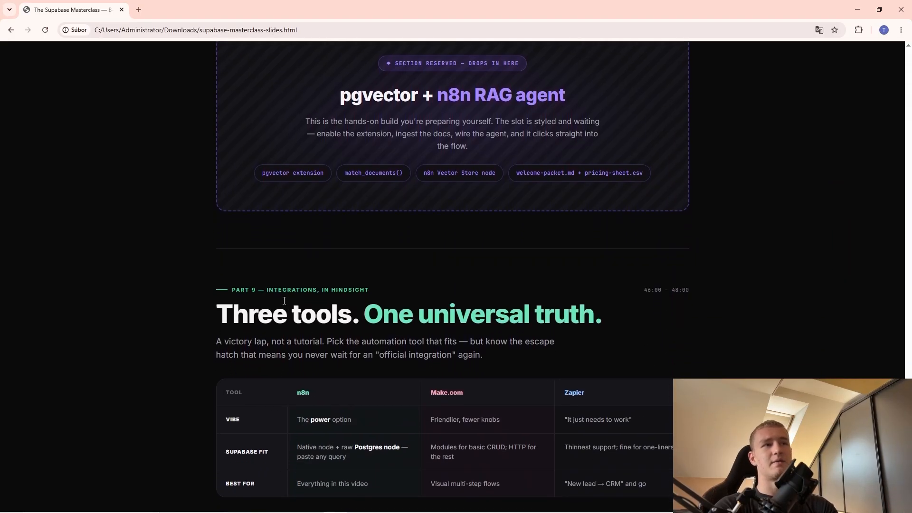
pyautogui.scroll(-2, 311, 312)
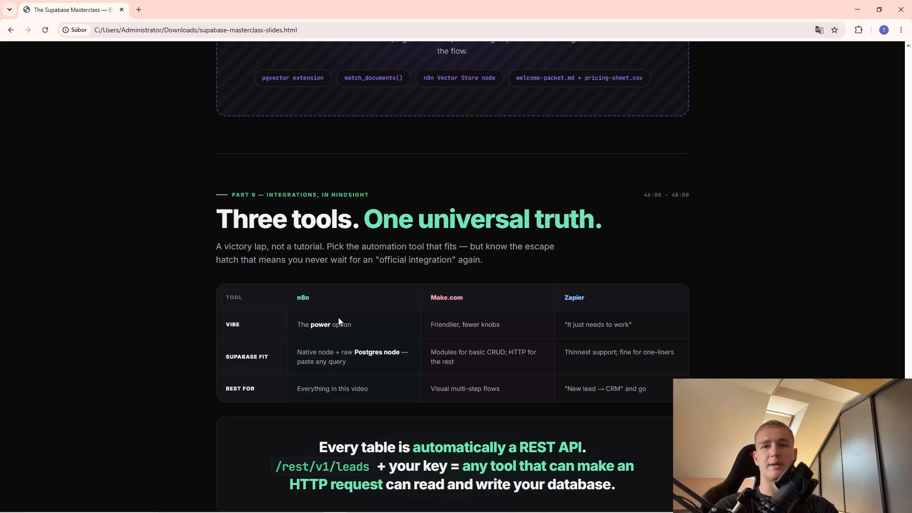
pyautogui.scroll(-5, 360, 311)
pyautogui.scroll(-1, 455, 326)
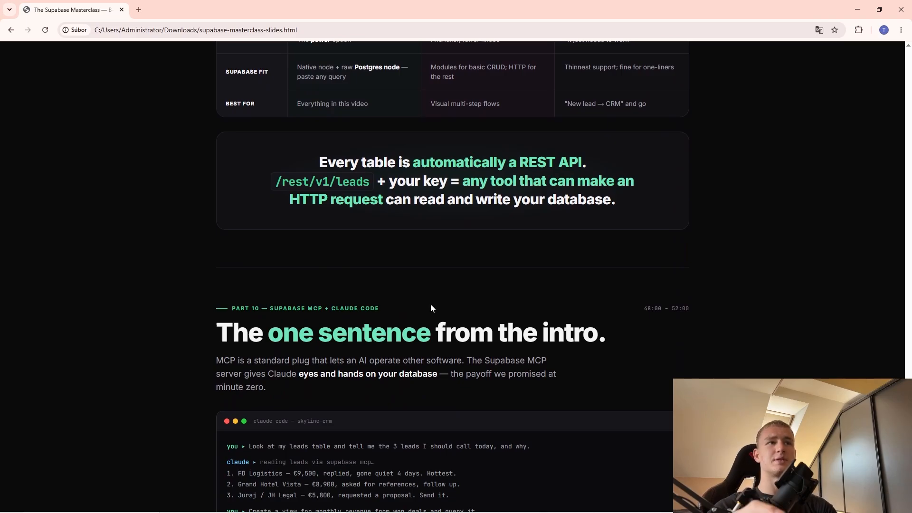
pyautogui.scroll(-2, 319, 234)
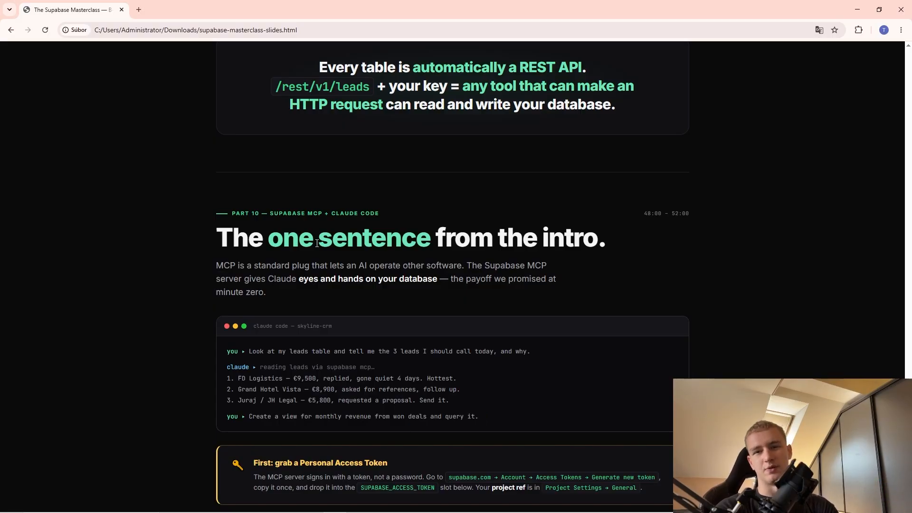
pyautogui.scroll(-2, 286, 272)
pyautogui.scroll(2, 310, 291)
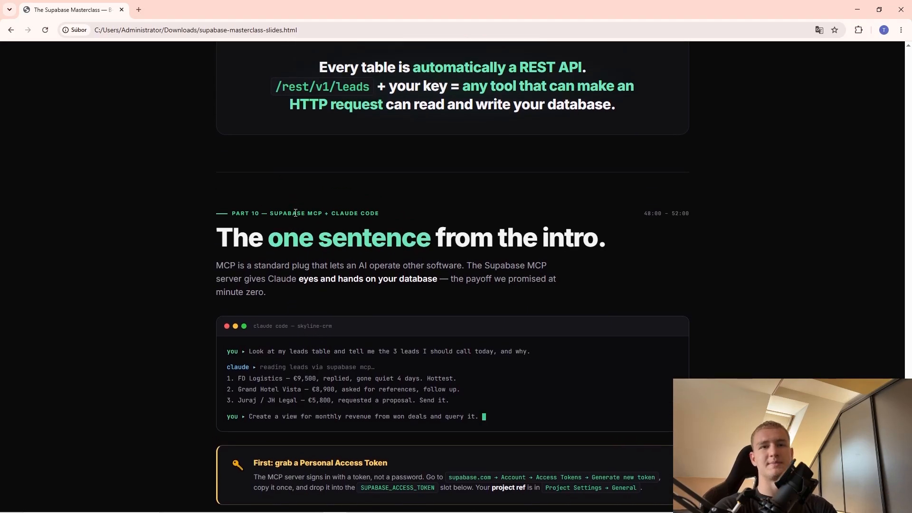
pyautogui.scroll(-15, 296, 213)
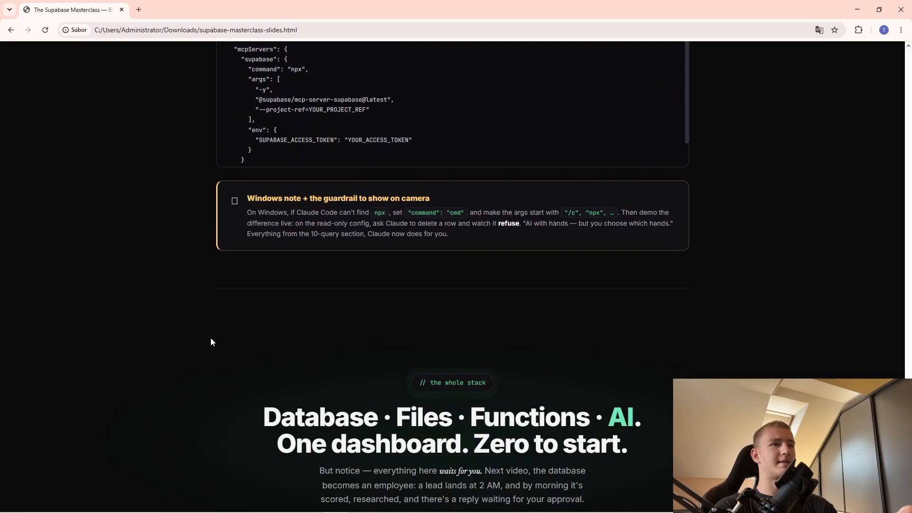
pyautogui.scroll(-1, 228, 341)
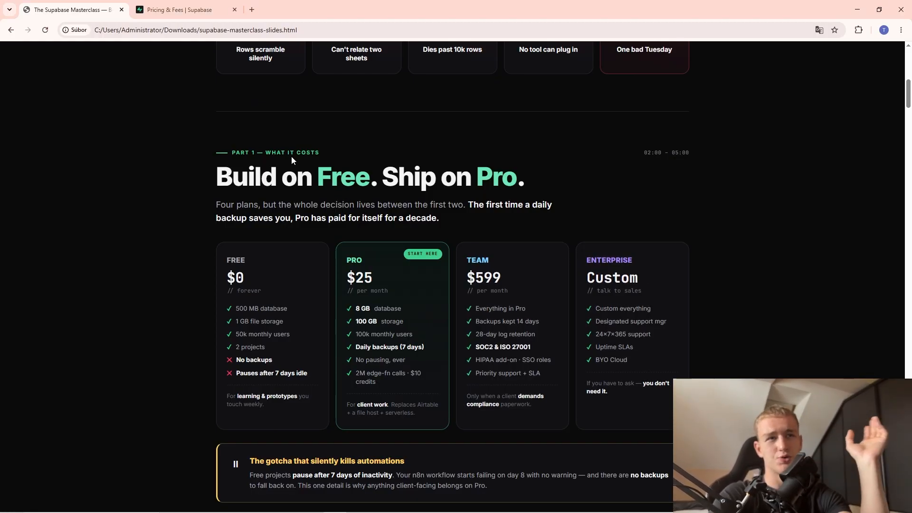
# Highlight the Pro plan's feature lines on the Part 1 plan comparison slide.
pyautogui.moveTo(360, 306); pyautogui.dragTo(394, 363)
pyautogui.click(402, 379)
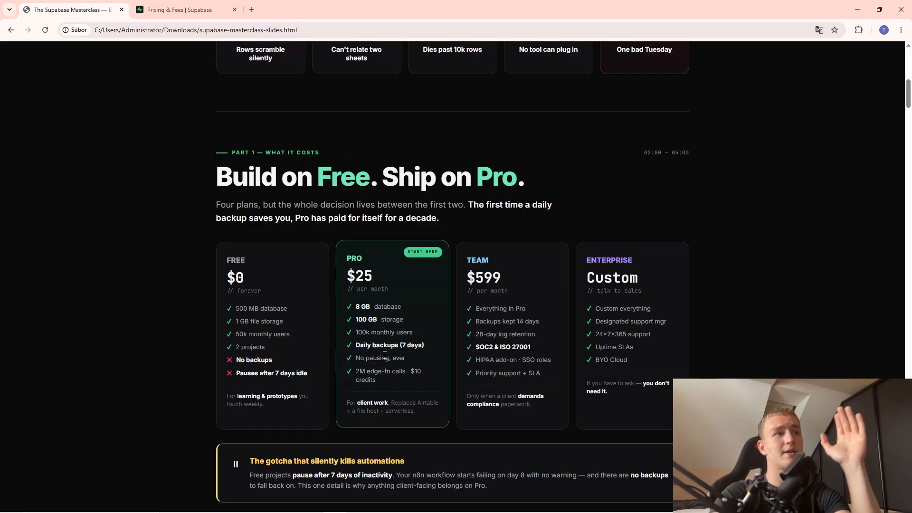
pyautogui.moveTo(357, 307); pyautogui.dragTo(406, 371)
pyautogui.click(390, 281)
pyautogui.click(205, 9)
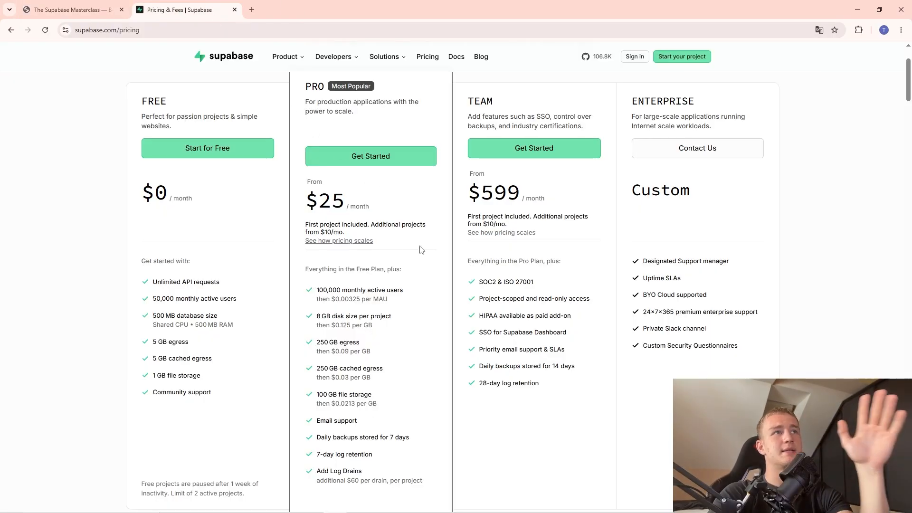
pyautogui.scroll(1, 95, 79)
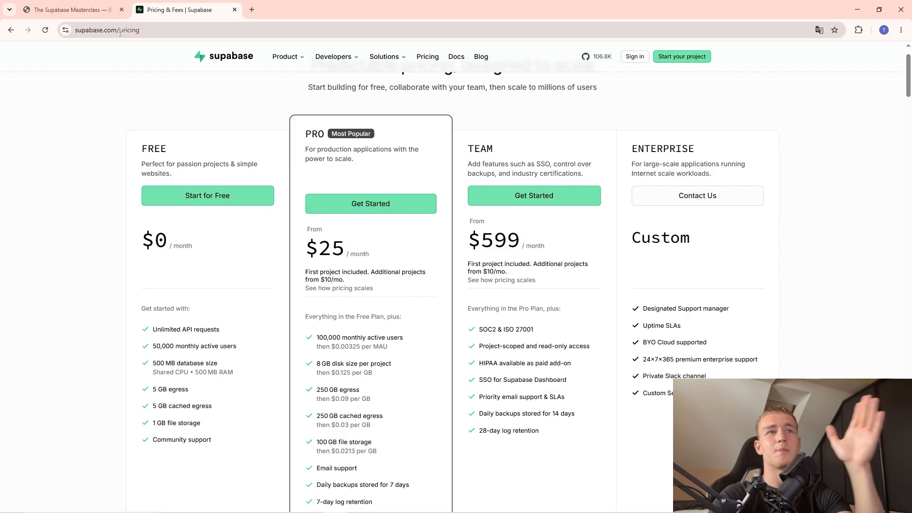
pyautogui.click(109, 10)
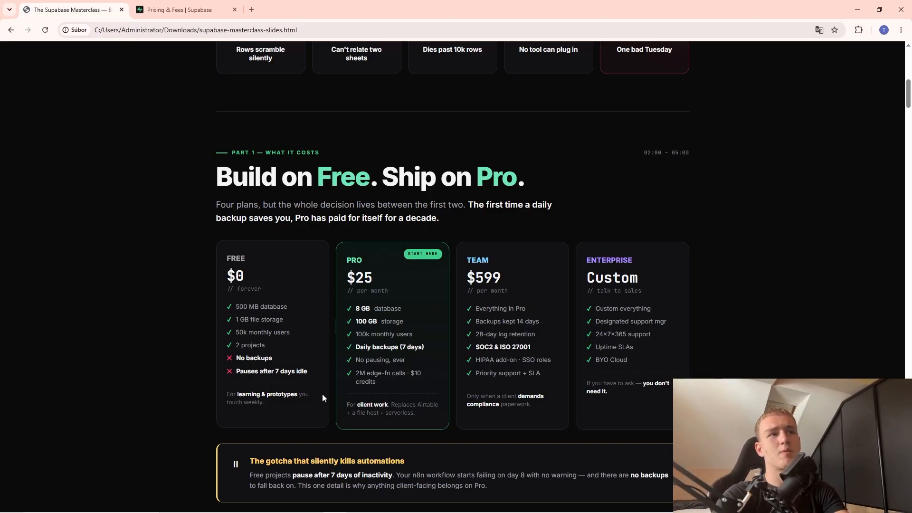
pyautogui.moveTo(347, 256); pyautogui.dragTo(391, 380)
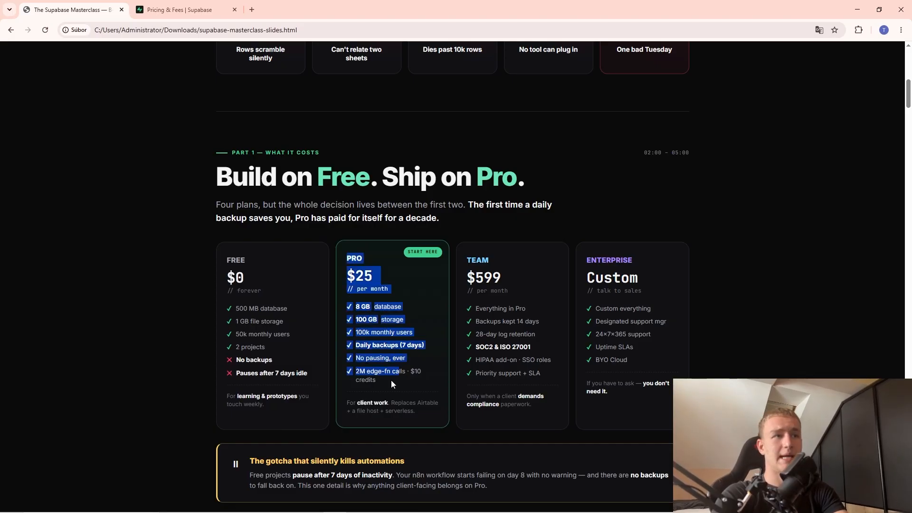
pyautogui.click(418, 375)
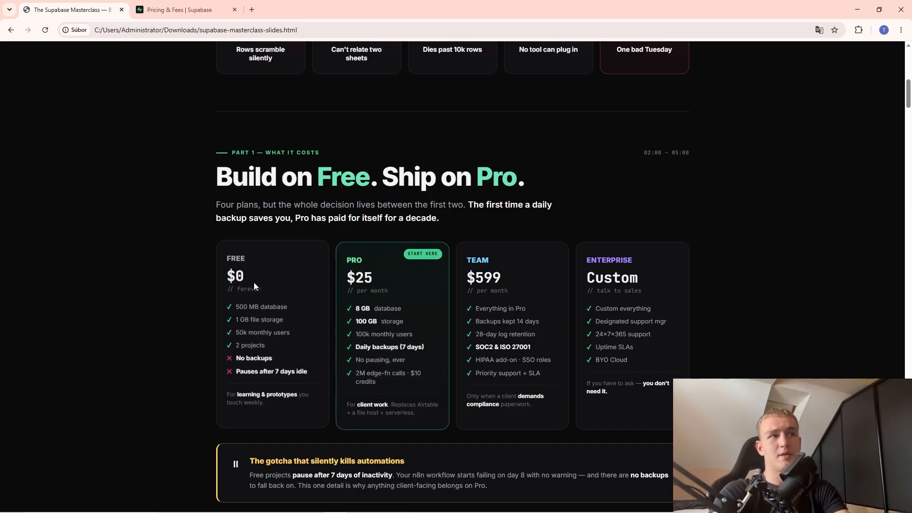
pyautogui.moveTo(231, 258); pyautogui.dragTo(261, 346)
pyautogui.click(270, 358)
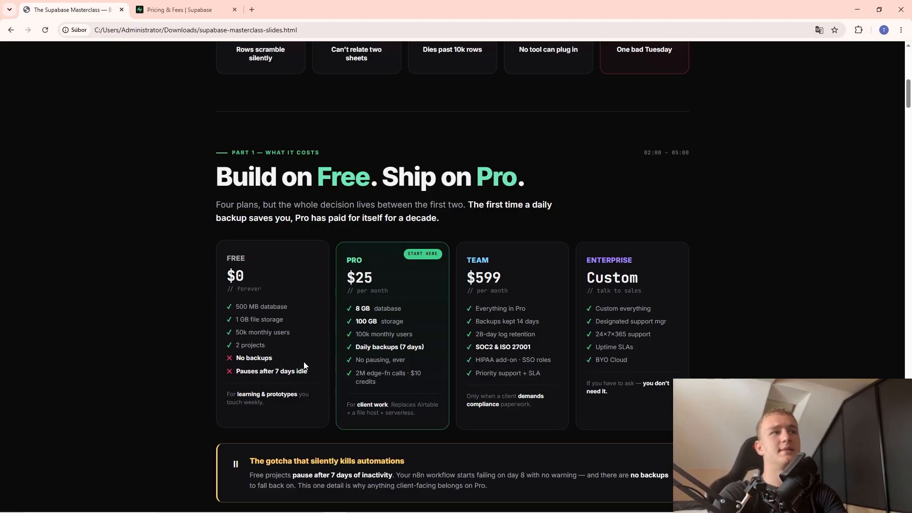
pyautogui.moveTo(207, 264); pyautogui.dragTo(307, 372)
pyautogui.click(300, 374)
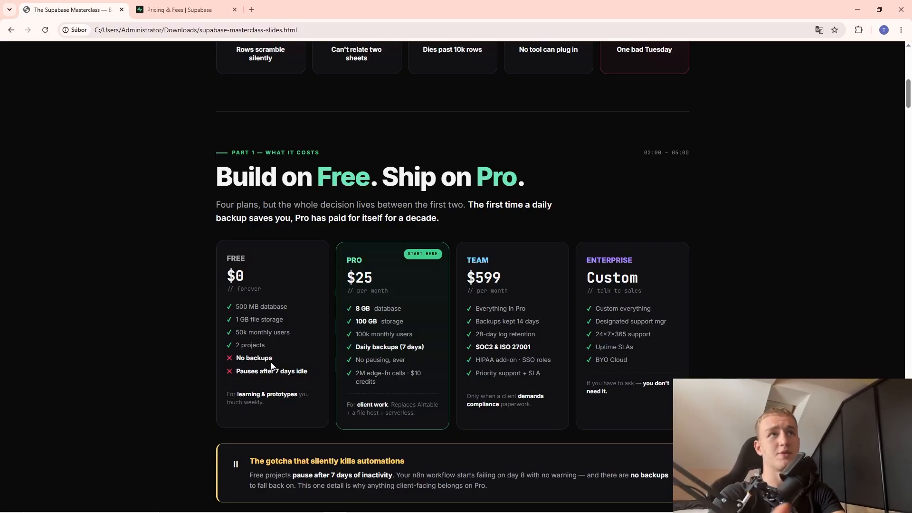
pyautogui.click(173, 2)
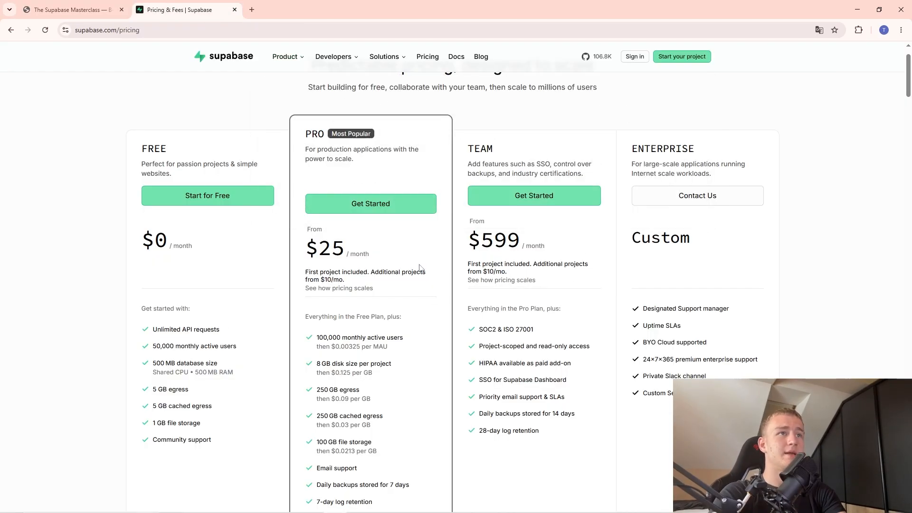
pyautogui.moveTo(422, 269); pyautogui.dragTo(399, 249)
pyautogui.click(80, 2)
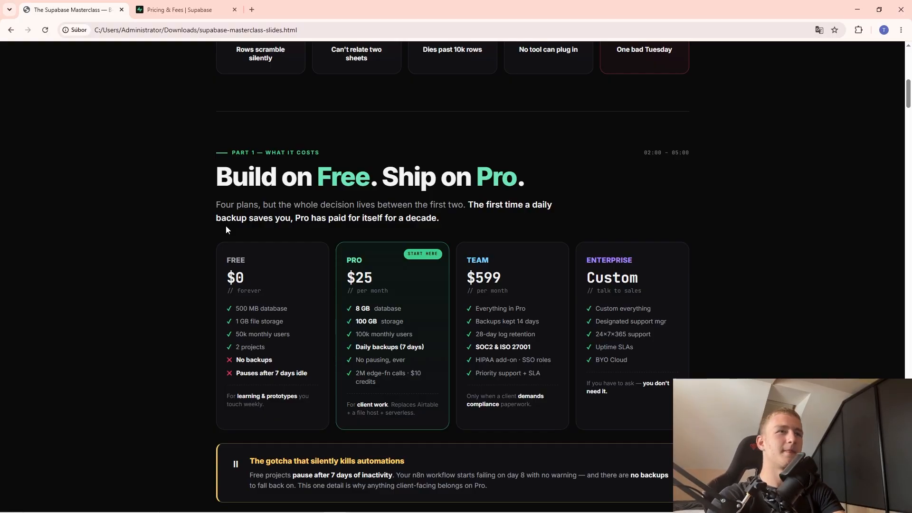
# Highlight the PRO card's features: backups, edge-function calls, and 8 GB database through No pausing.
pyautogui.moveTo(347, 258); pyautogui.dragTo(394, 401)
pyautogui.click(415, 411)
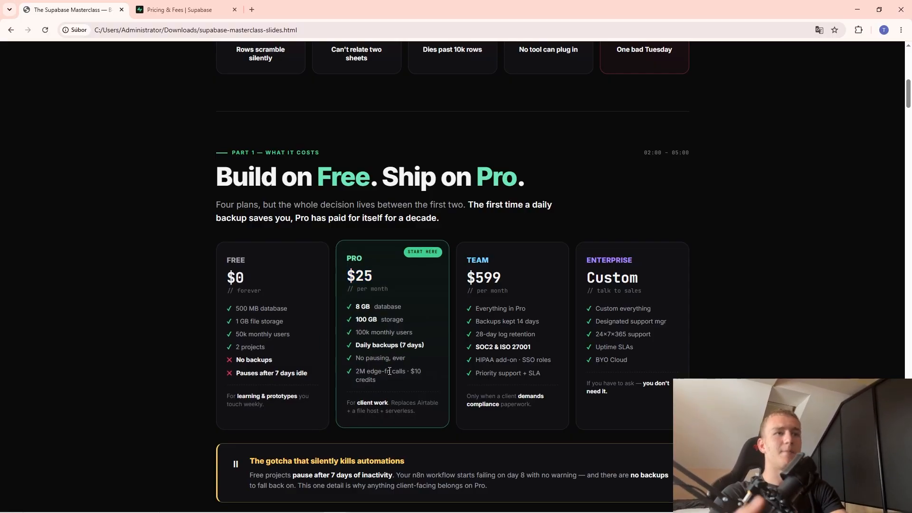
pyautogui.doubleClick(385, 346)
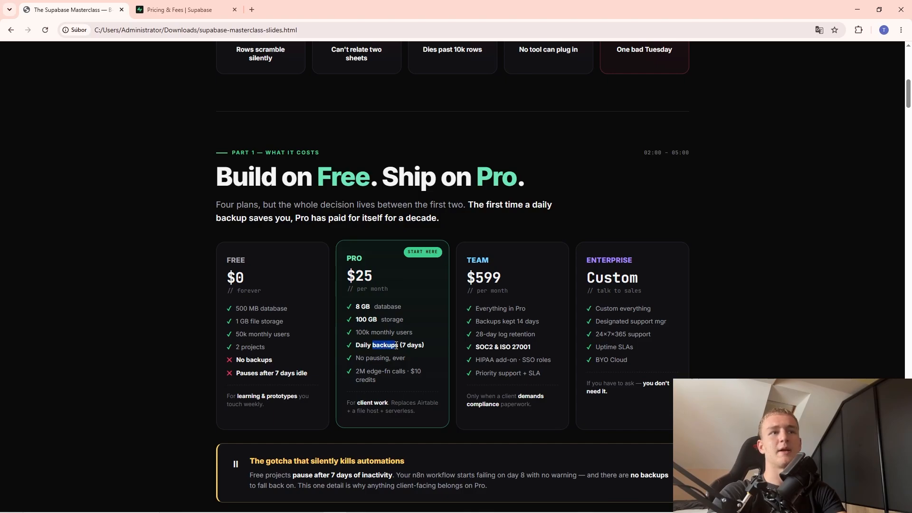
pyautogui.moveTo(399, 371); pyautogui.dragTo(415, 344)
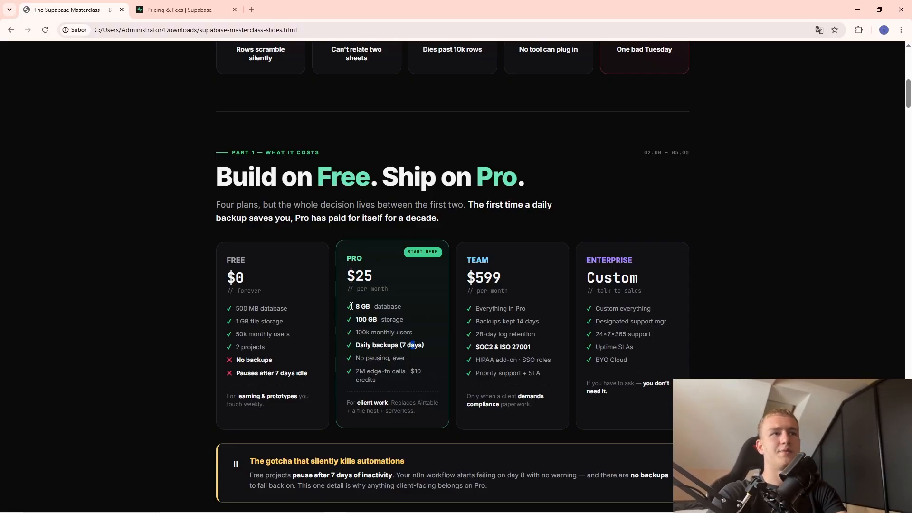
pyautogui.moveTo(355, 306); pyautogui.dragTo(373, 379)
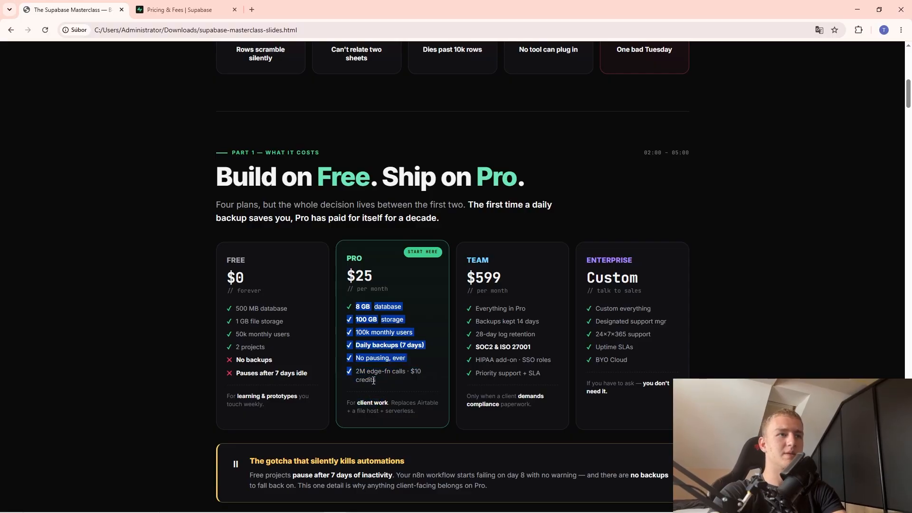
pyautogui.click(376, 381)
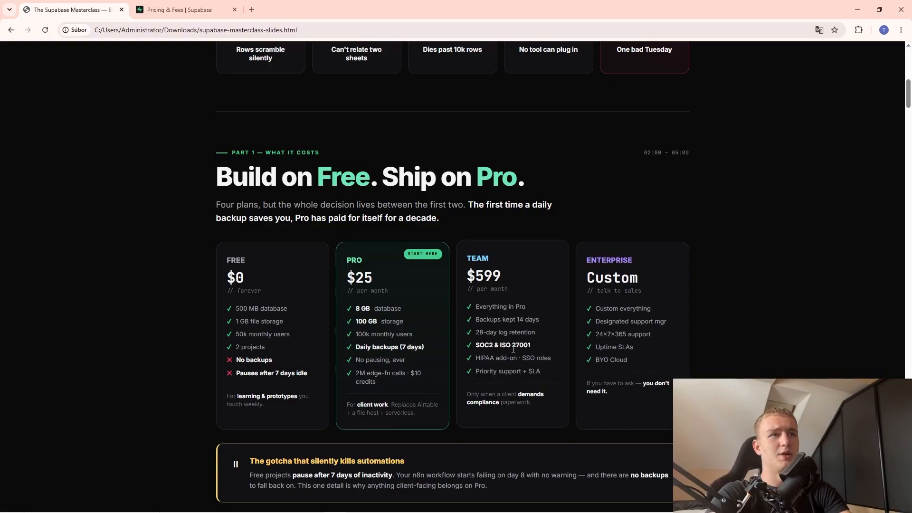
# Highlight the TEAM plan's feature list and the Enterprise plan details, then clear the selection.
pyautogui.moveTo(460, 255); pyautogui.dragTo(537, 369)
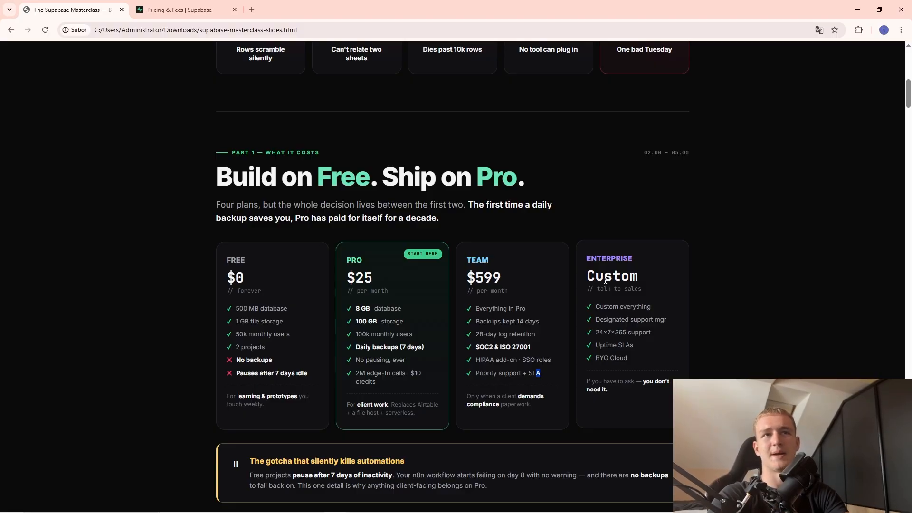
pyautogui.moveTo(613, 392); pyautogui.dragTo(588, 256)
pyautogui.click(605, 319)
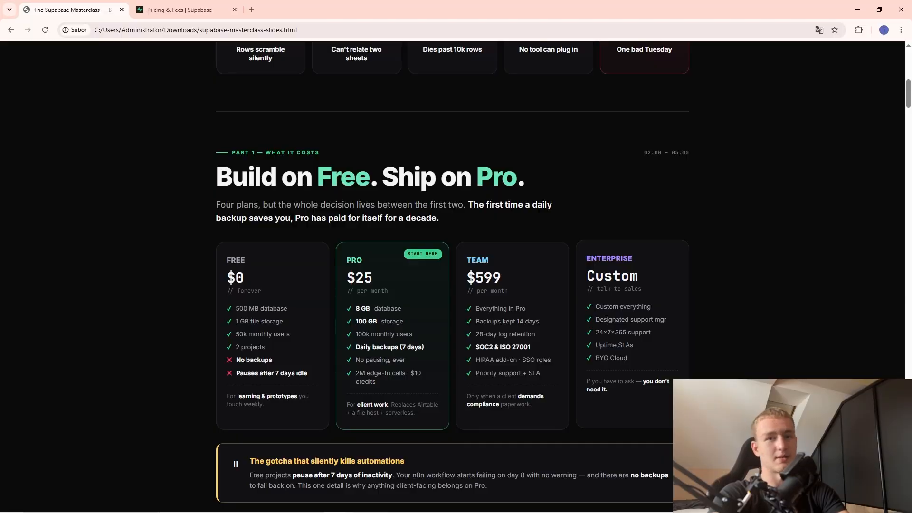
pyautogui.scroll(-1, 451, 451)
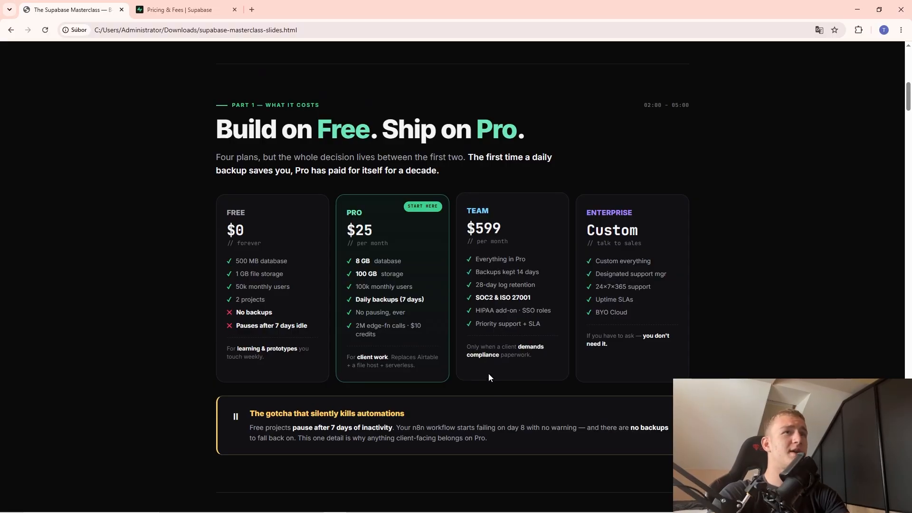
# Advance to the Meet Skyline Studio slide and close the Supabase Pricing & Fees tab.
pyautogui.scroll(-8, 667, 197)
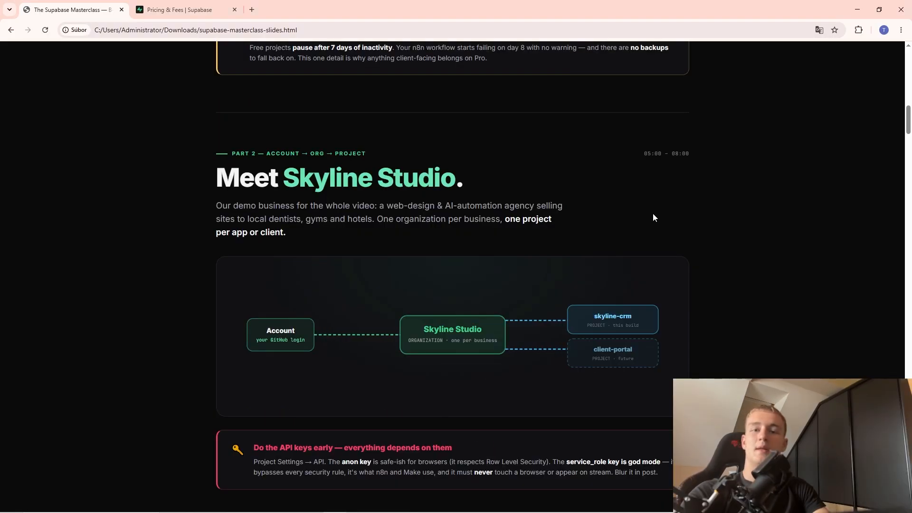
pyautogui.scroll(-1, 652, 215)
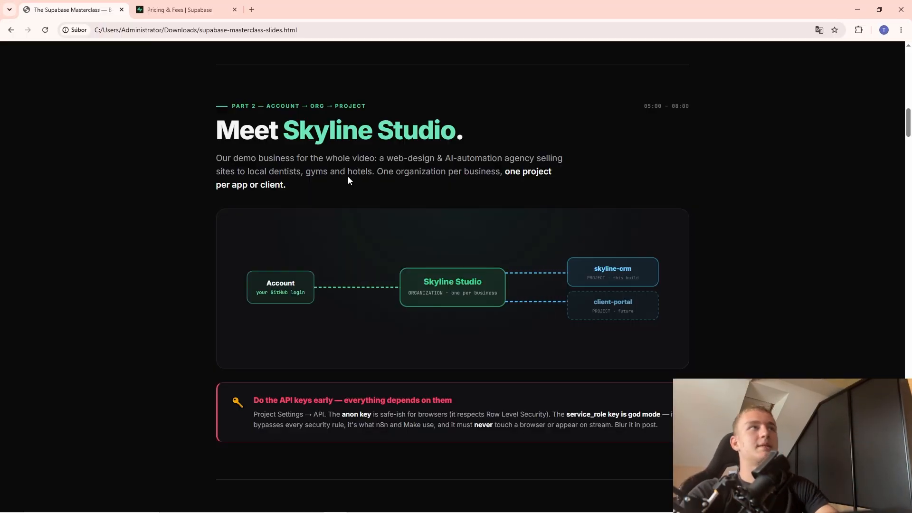
pyautogui.middleClick(162, 12)
# Search Google for supabase in a new tab and reach the Supabase sign-up form.
pyautogui.hotkey('ctrl', 't')
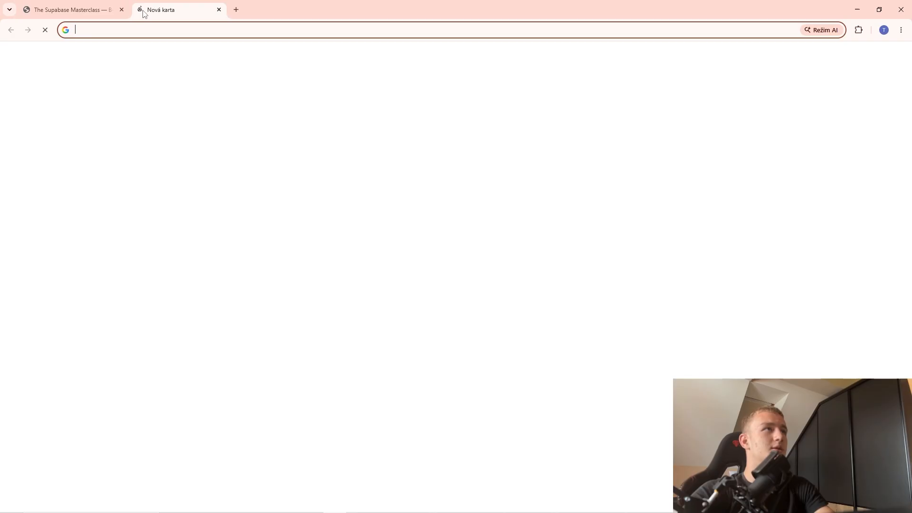
pyautogui.write('supabase')
pyautogui.press('Return')
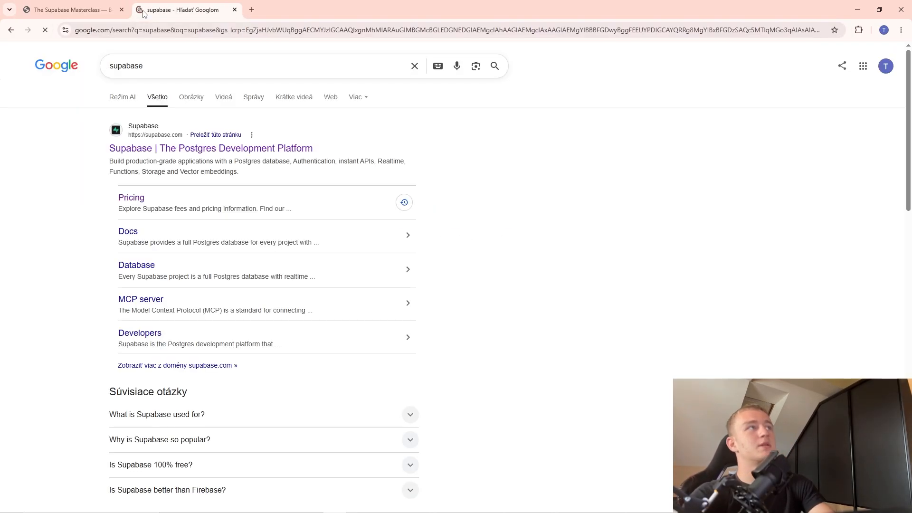
pyautogui.click(250, 151)
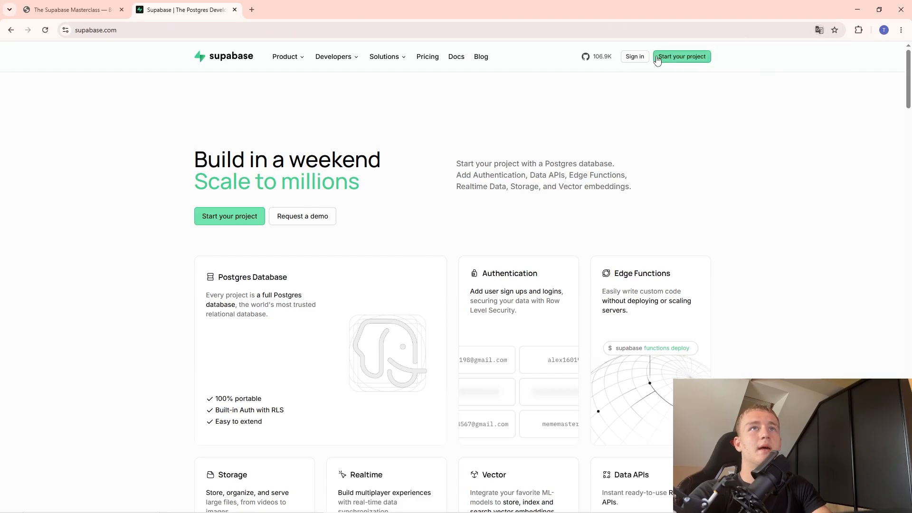
pyautogui.click(684, 57)
# Fill in the saved e-mail and an account password with a special character, then sign up.
pyautogui.click(176, 282)
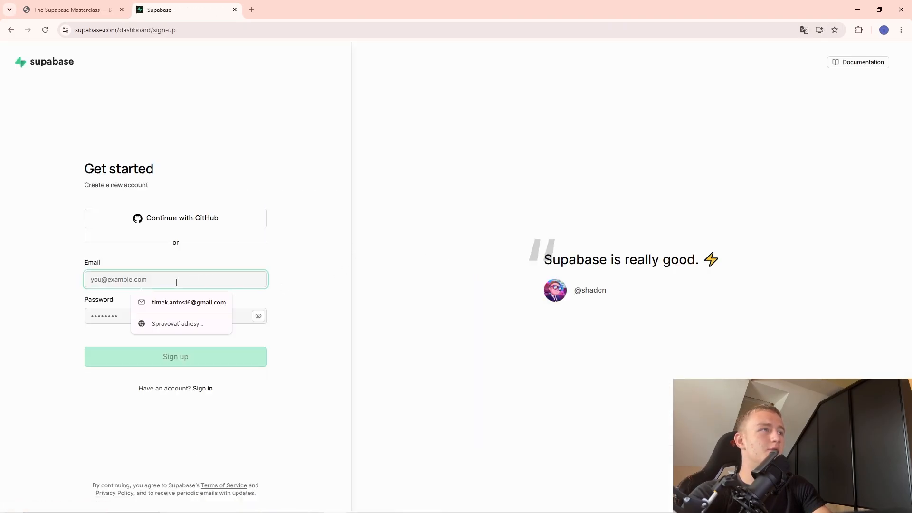
pyautogui.click(190, 303)
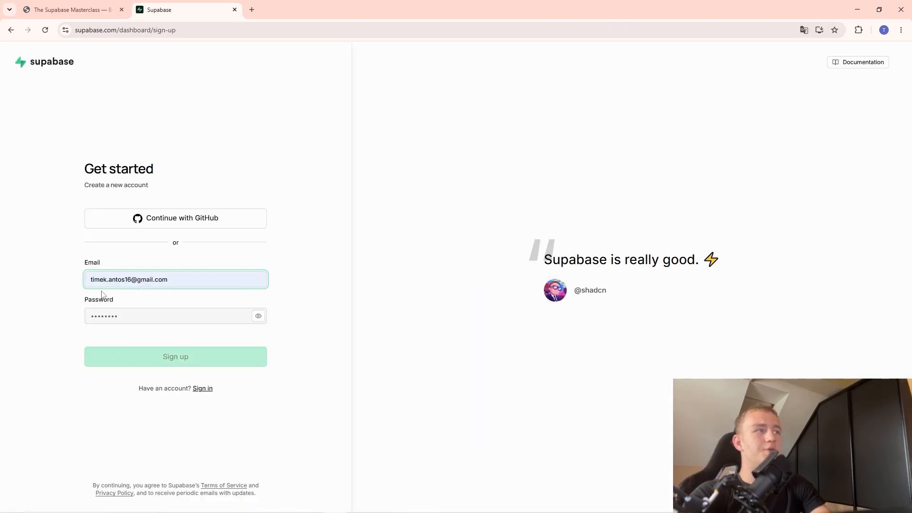
pyautogui.click(115, 312)
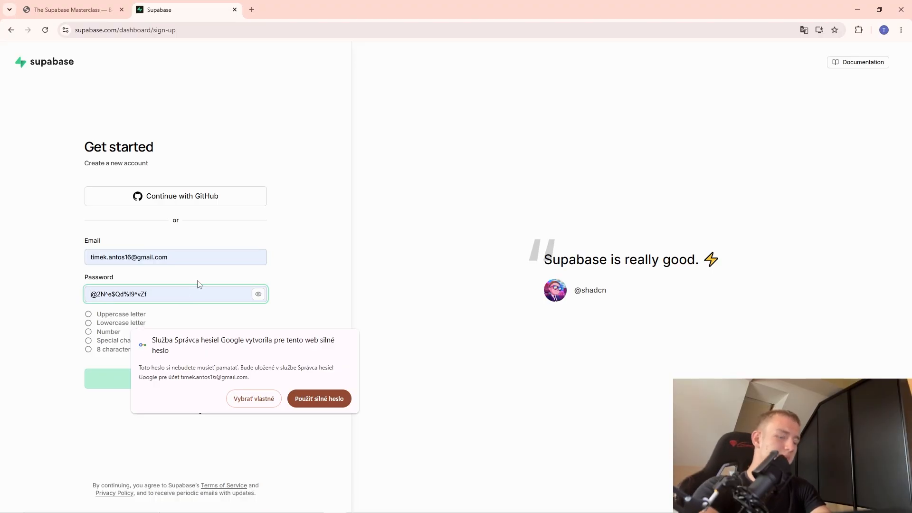
pyautogui.write('••••••••')
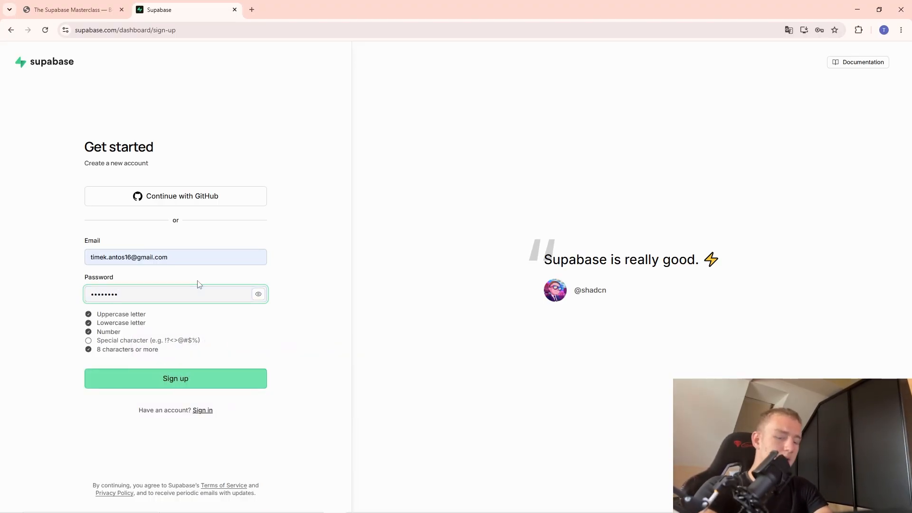
pyautogui.moveTo(112, 341)
pyautogui.mouseDown()
pyautogui.moveTo(128, 341)
pyautogui.moveTo(114, 332)
pyautogui.mouseUp()
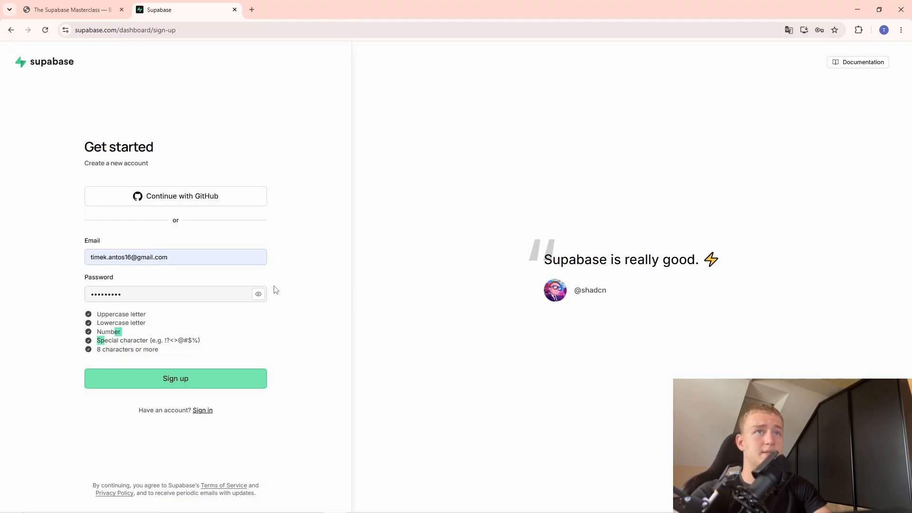
pyautogui.click(235, 379)
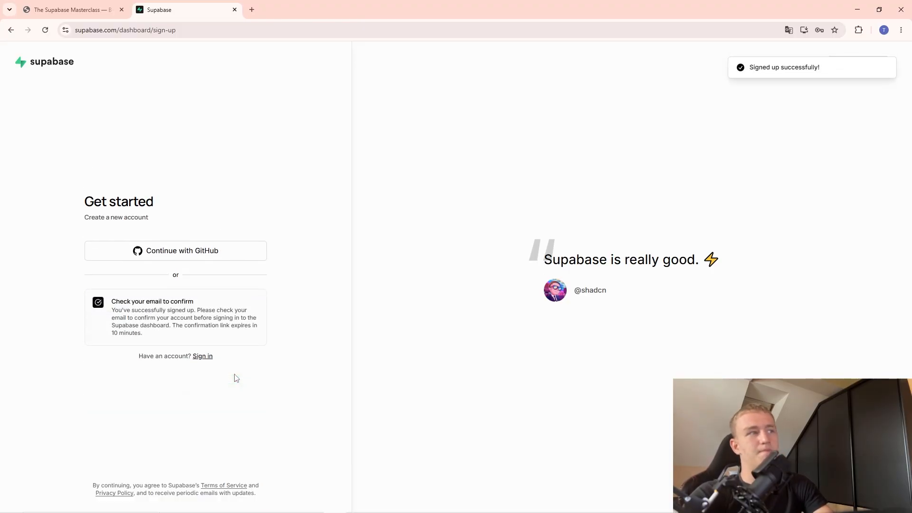
# Open Gmail in a new tab via a Google search for gmail.
pyautogui.click(251, 8)
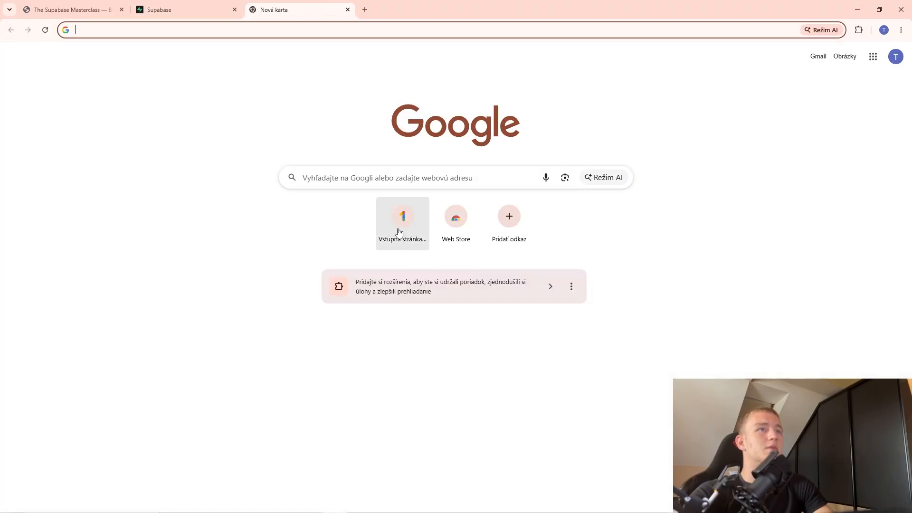
pyautogui.click(362, 187)
pyautogui.write('gmail')
pyautogui.press('Return')
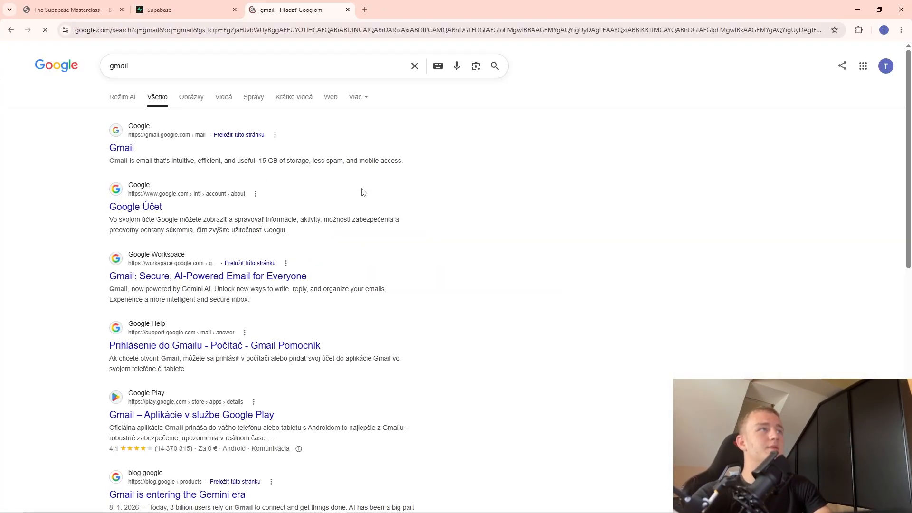
pyautogui.click(122, 151)
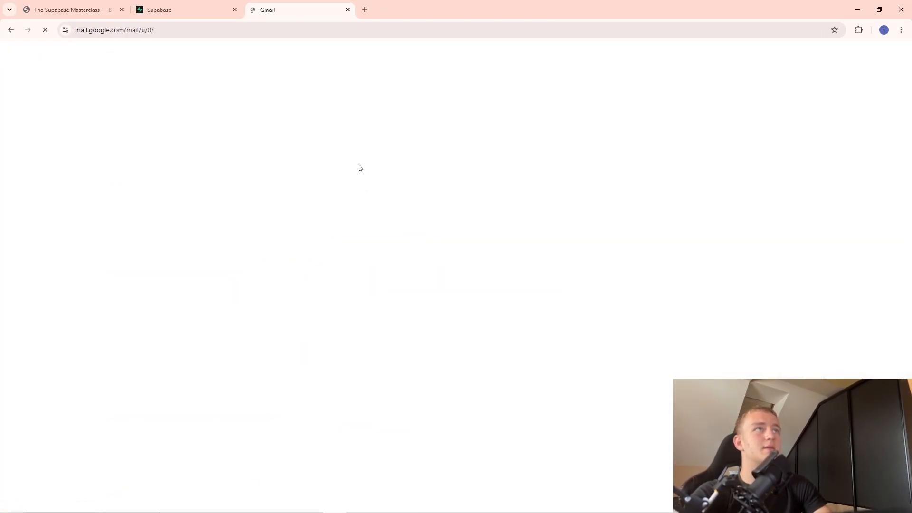
# Open Supabase's Confirm your email message and follow its Confirm Email Address link.
pyautogui.click(361, 131)
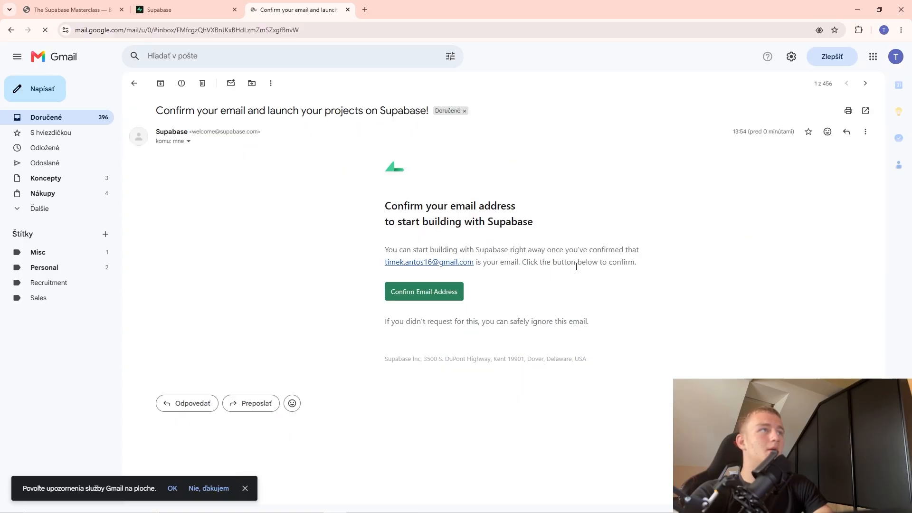
pyautogui.click(436, 303)
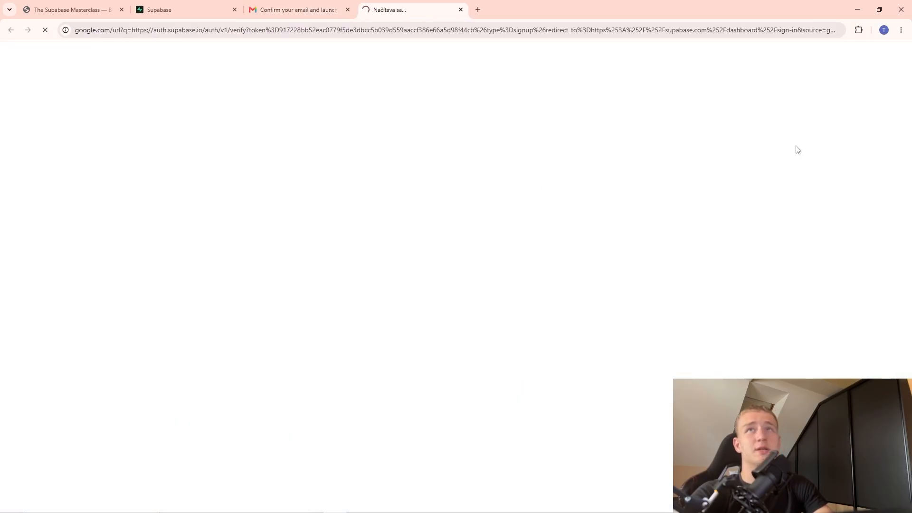
pyautogui.click(883, 31)
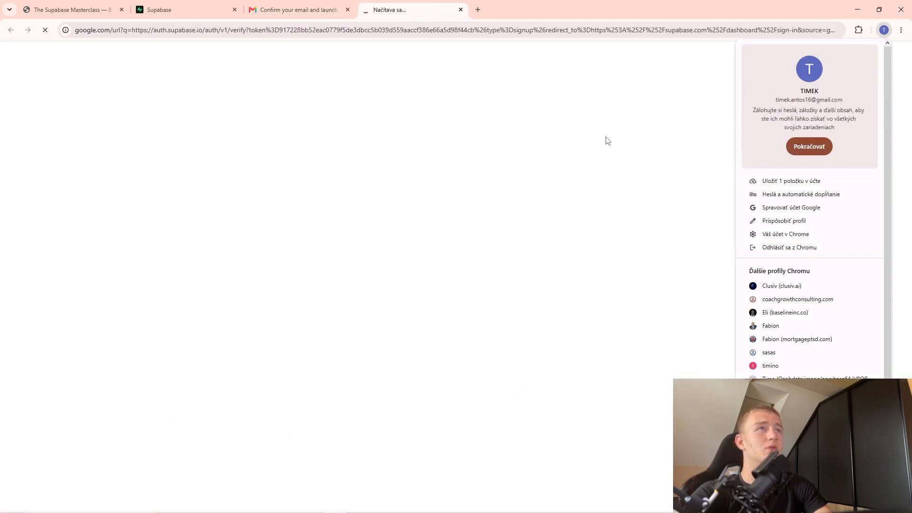
pyautogui.click(442, 144)
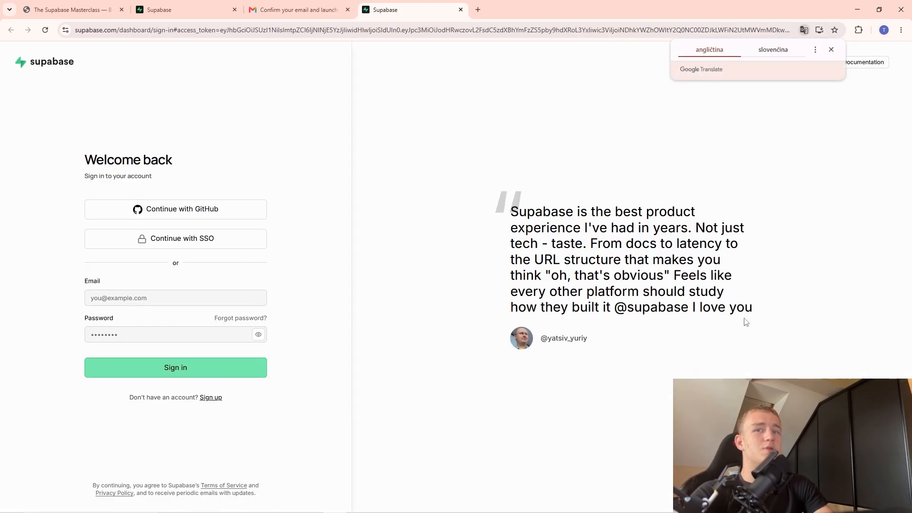
# Sign in to Supabase on the Welcome back page using the autofilled saved e-mail.
pyautogui.click(194, 5)
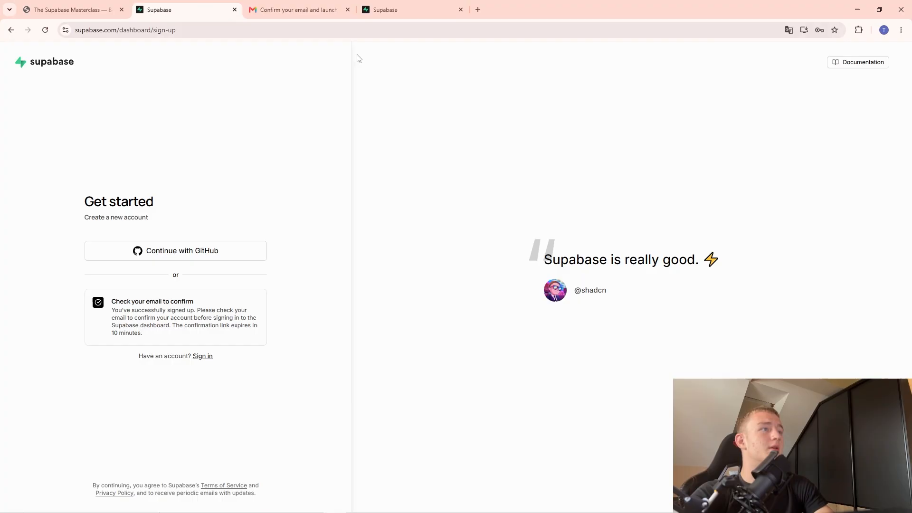
pyautogui.click(385, 10)
pyautogui.click(209, 298)
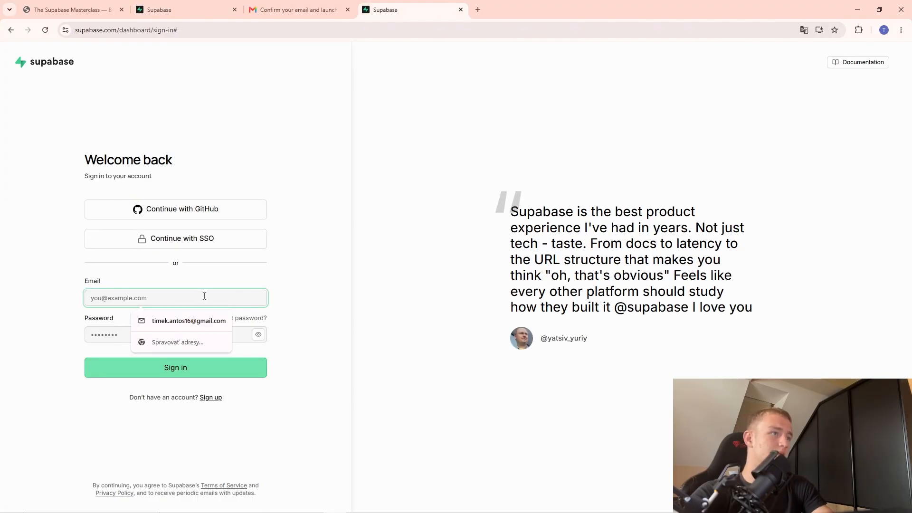
pyautogui.click(203, 320)
pyautogui.press('Return')
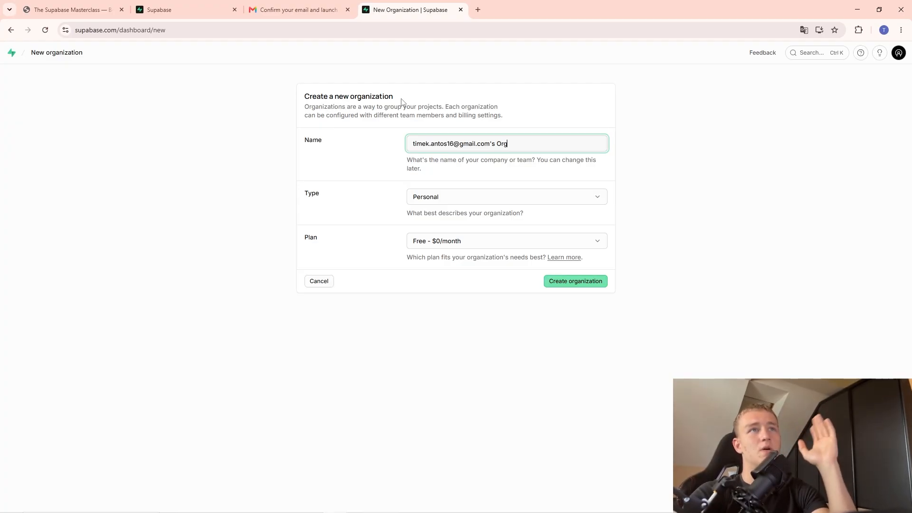
# Name the organization 'Business Ideas', set type Startup with the Free $0/month plan, and create it.
pyautogui.moveTo(513, 139); pyautogui.dragTo(413, 144)
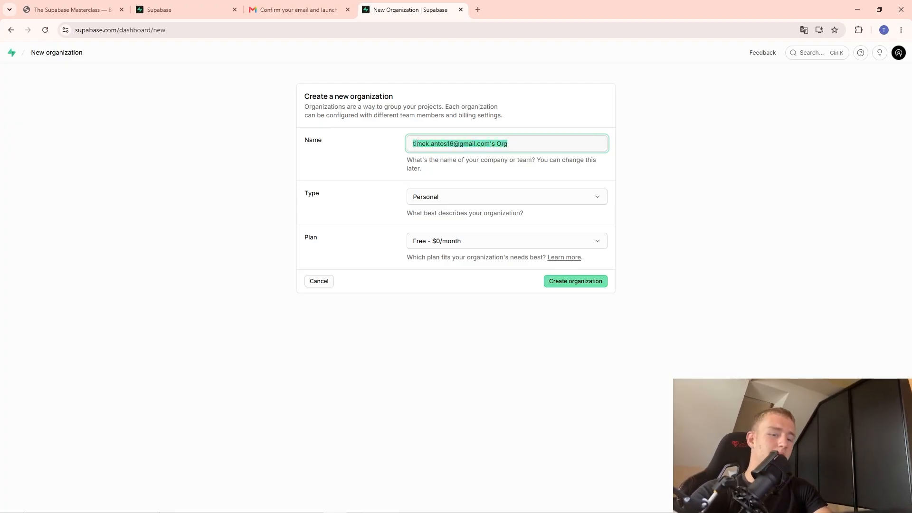
pyautogui.press('BackSpace')
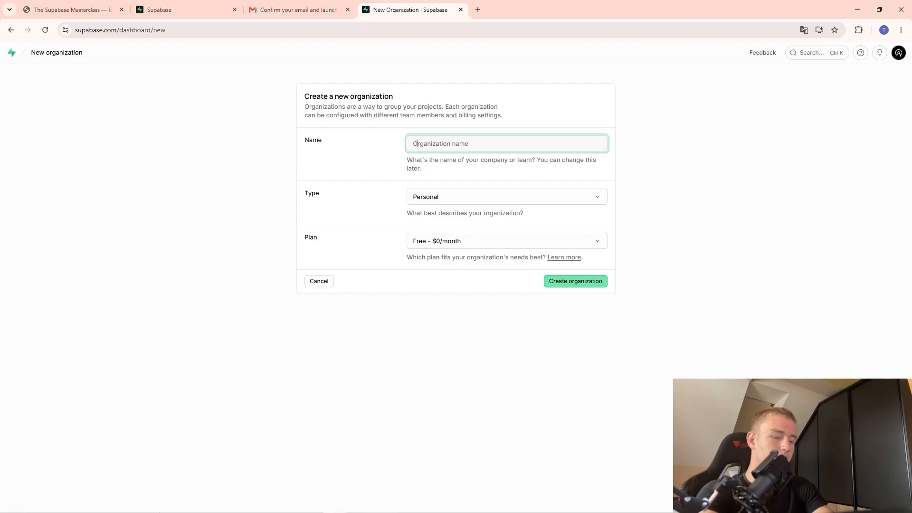
pyautogui.write('B')
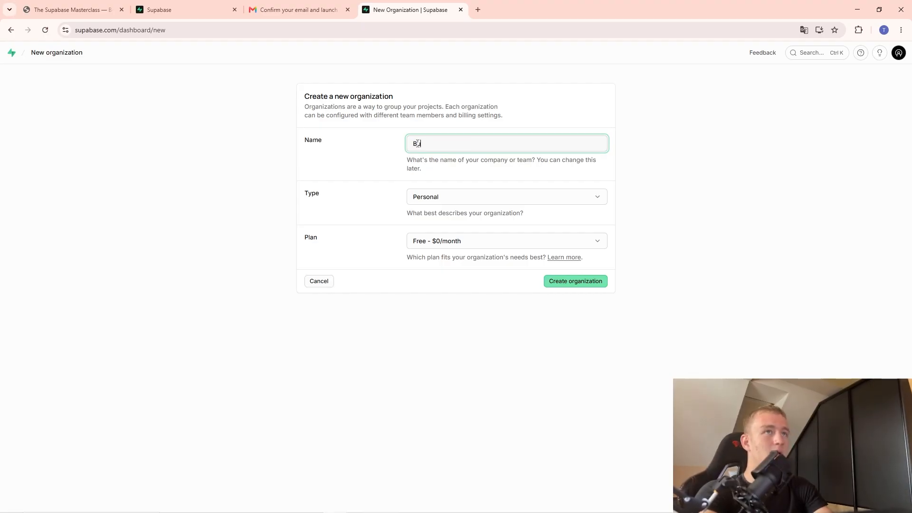
pyautogui.write('usines')
pyautogui.write('s Ideas')
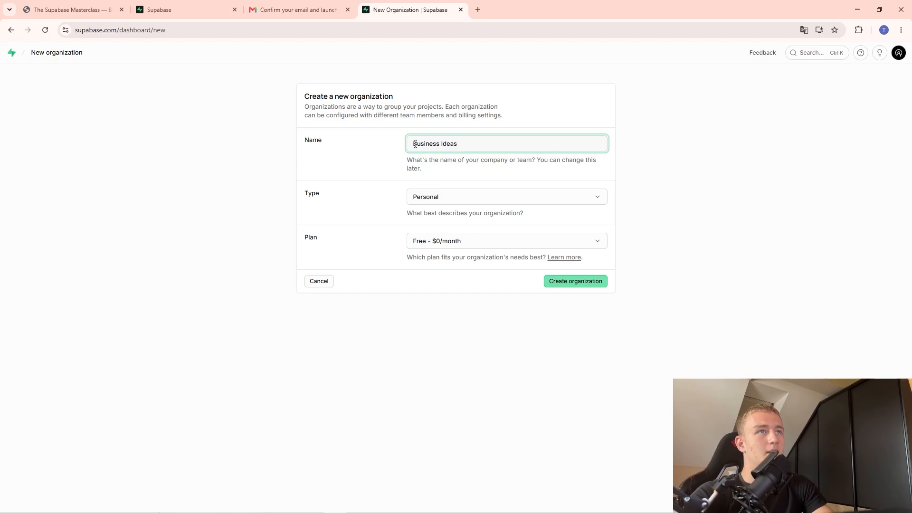
pyautogui.click(448, 171)
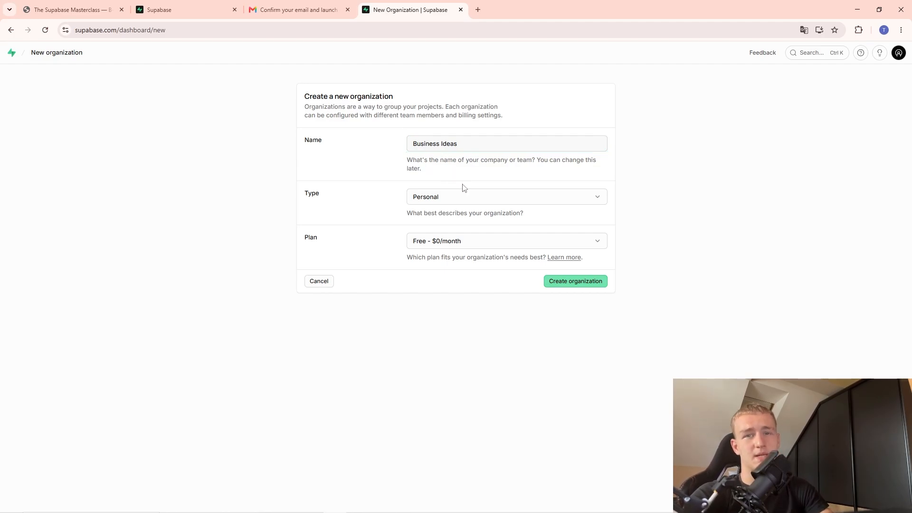
pyautogui.click(458, 198)
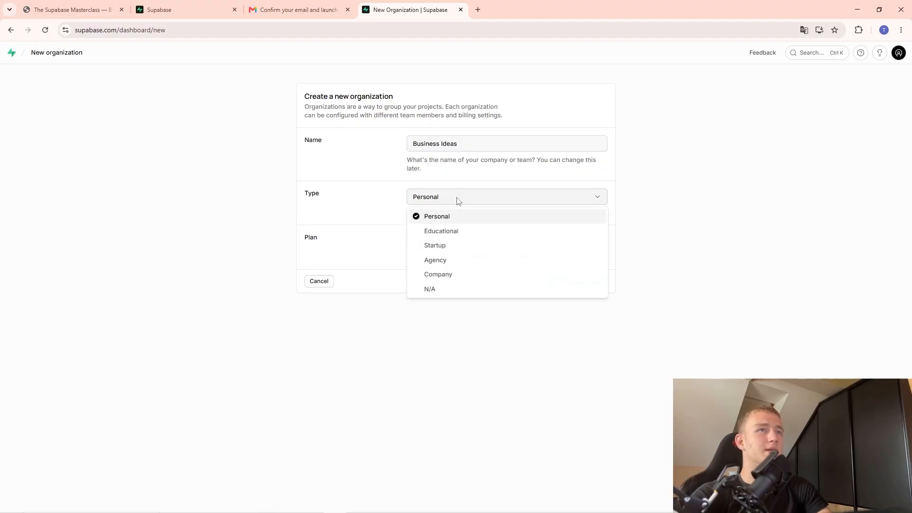
pyautogui.click(449, 246)
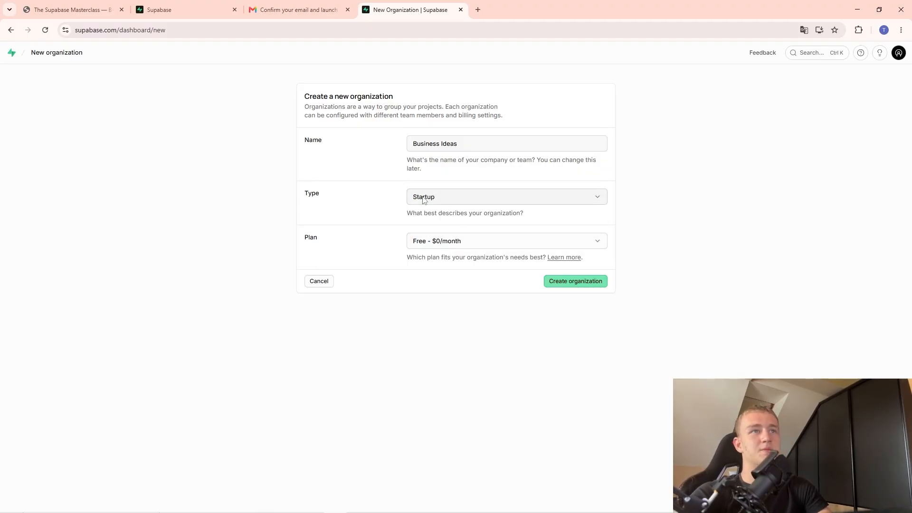
pyautogui.click(477, 245)
pyautogui.click(478, 256)
pyautogui.click(580, 282)
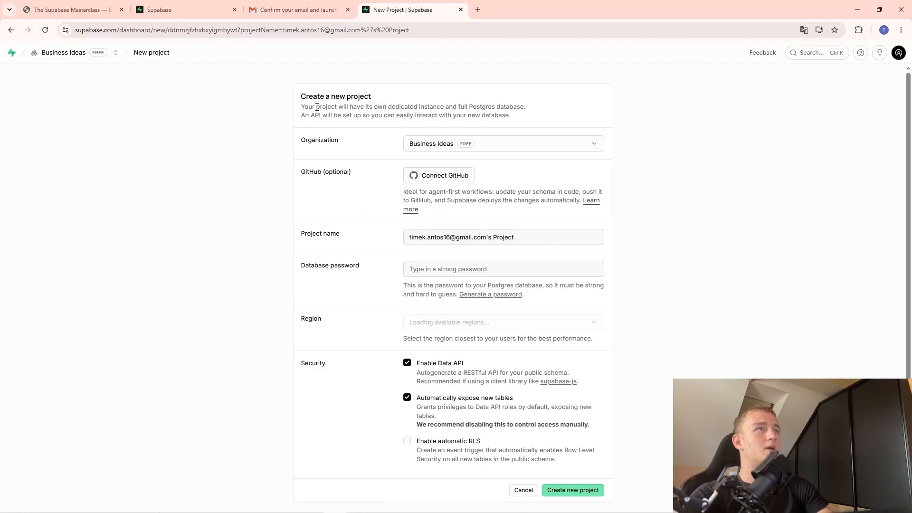
# Keep Business Ideas as the organization and name the project Skyline Studio, copied from the slides.
pyautogui.click(425, 147)
pyautogui.click(426, 162)
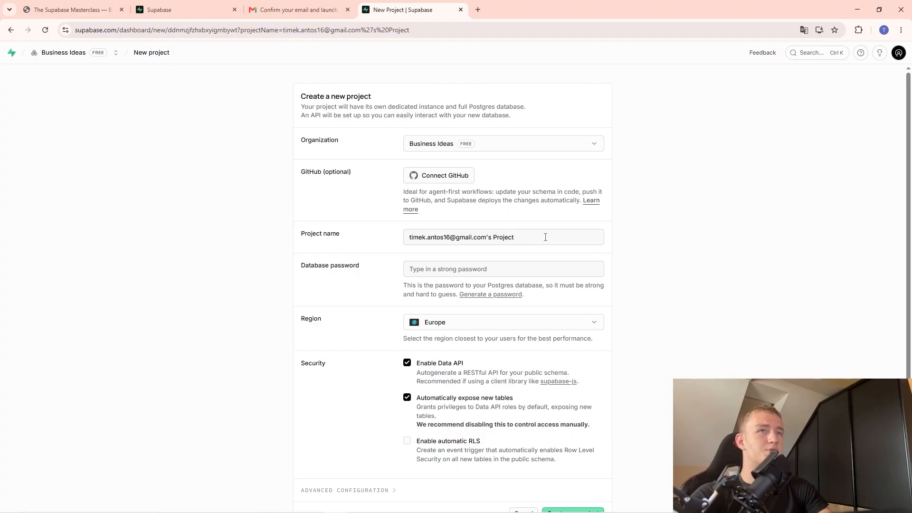
pyautogui.moveTo(545, 237); pyautogui.dragTo(378, 241)
pyautogui.press('BackSpace')
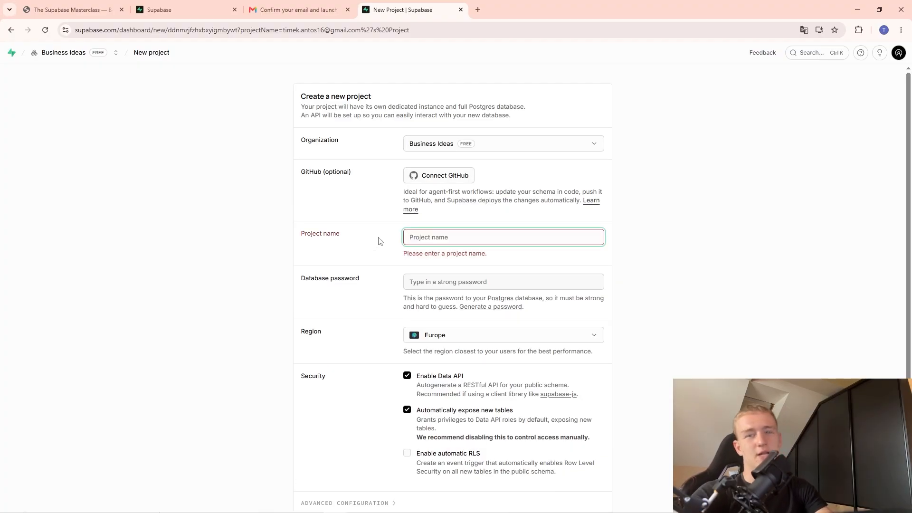
pyautogui.click(162, 8)
pyautogui.click(73, 9)
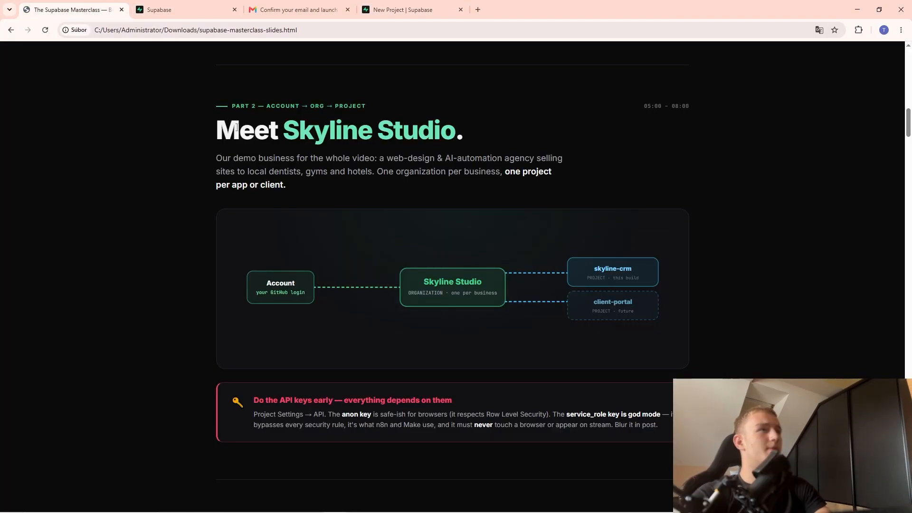
pyautogui.moveTo(284, 130); pyautogui.dragTo(463, 133)
pyautogui.hotkey('ctrl', 'c')
pyautogui.click(403, 9)
pyautogui.hotkey('ctrl', 'v')
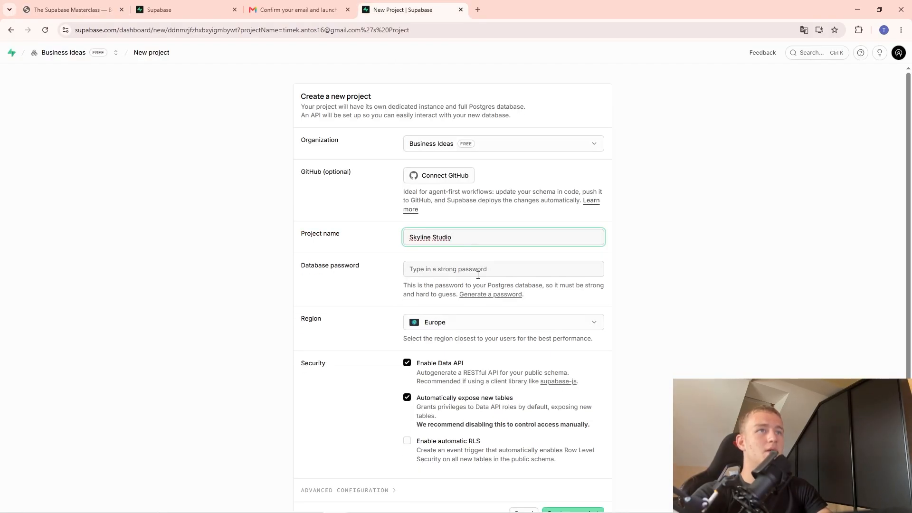
# Use Chrome's suggested strong database password and copy it.
pyautogui.click(445, 269)
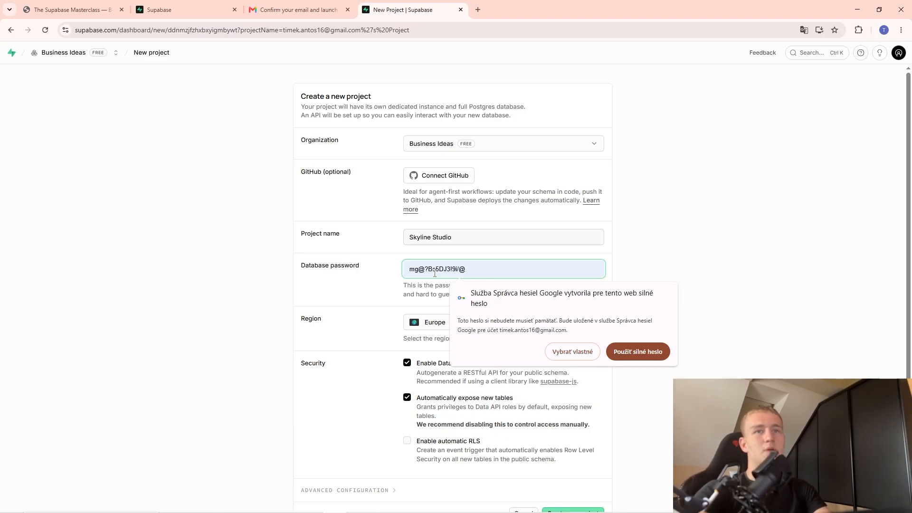
pyautogui.click(626, 352)
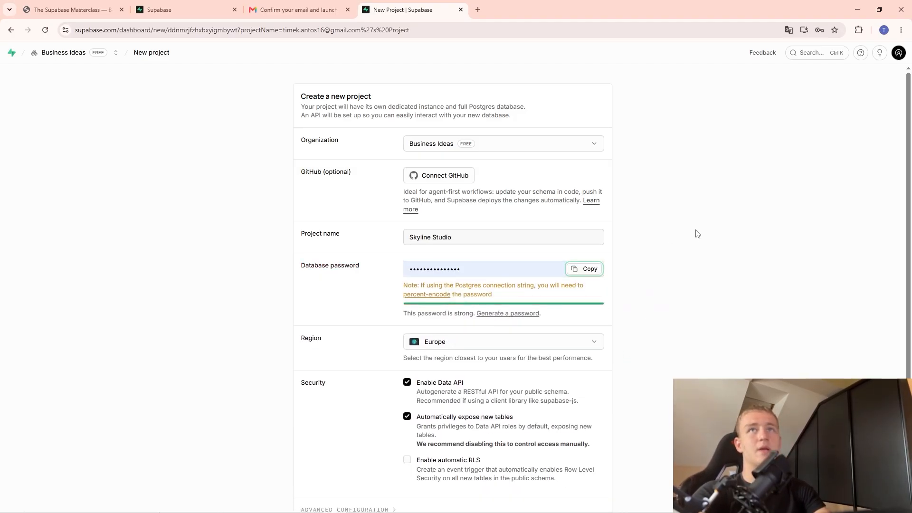
pyautogui.click(581, 269)
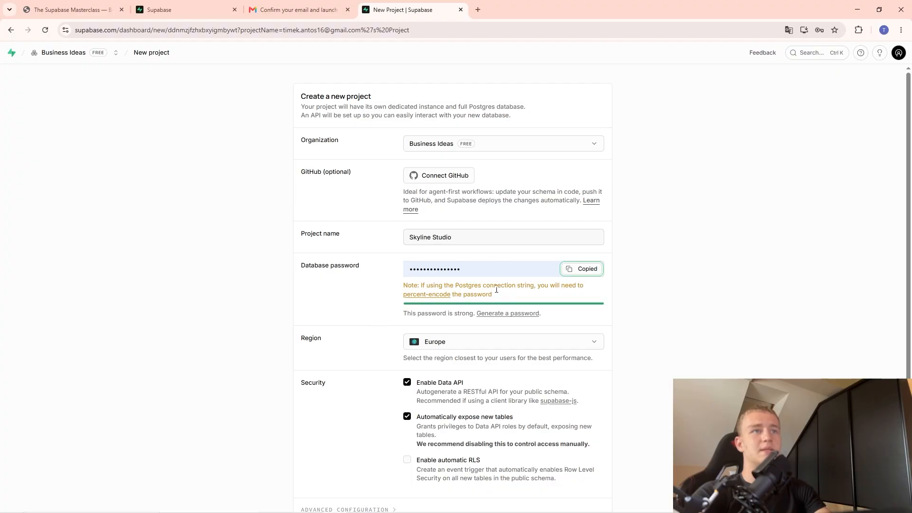
pyautogui.click(478, 9)
# Create a blank Google spreadsheet and paste the database password into cell A1.
pyautogui.write('shee')
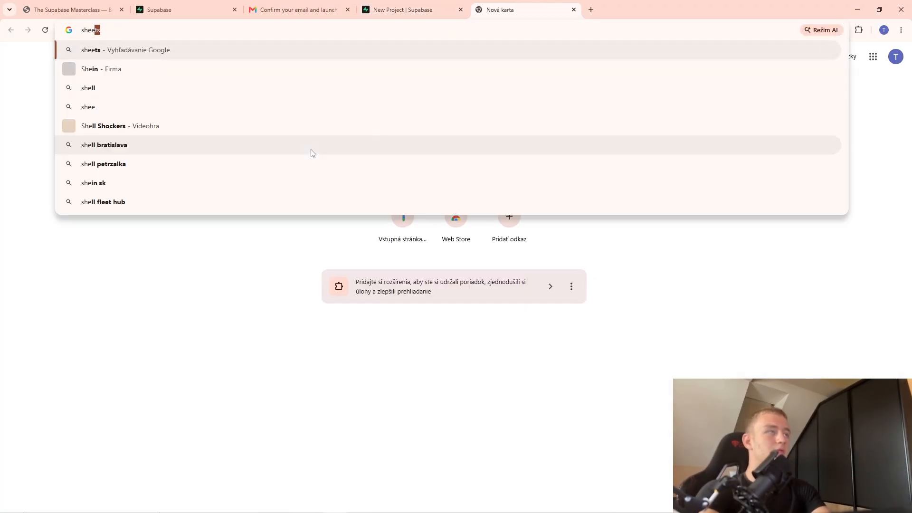
pyautogui.press('Return')
pyautogui.click(409, 10)
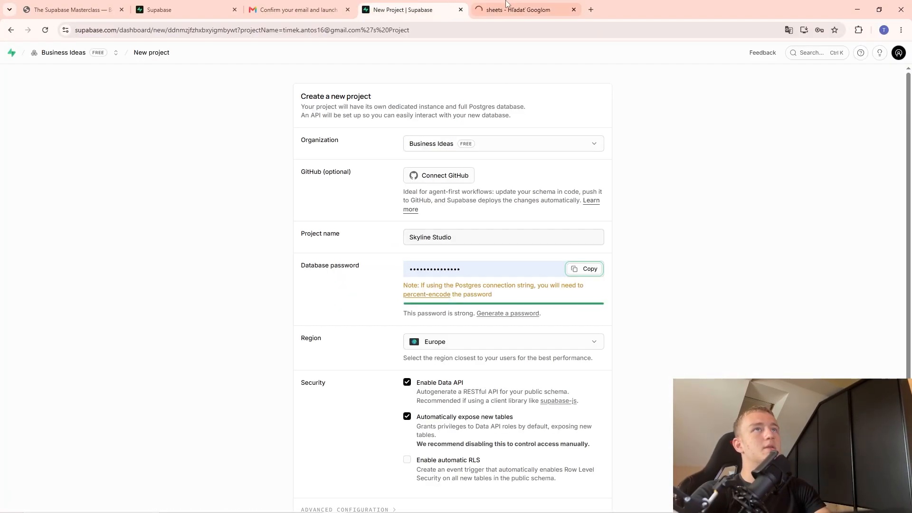
pyautogui.click(507, 5)
pyautogui.doubleClick(58, 126)
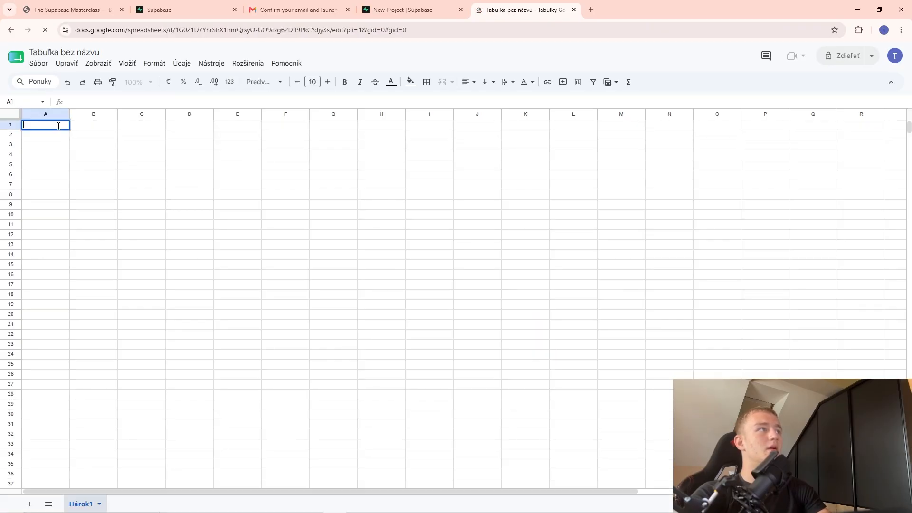
pyautogui.hotkey('ctrl', 'v')
# Label cell B1 'Password' beside the saved password.
pyautogui.click(197, 218)
pyautogui.click(105, 126)
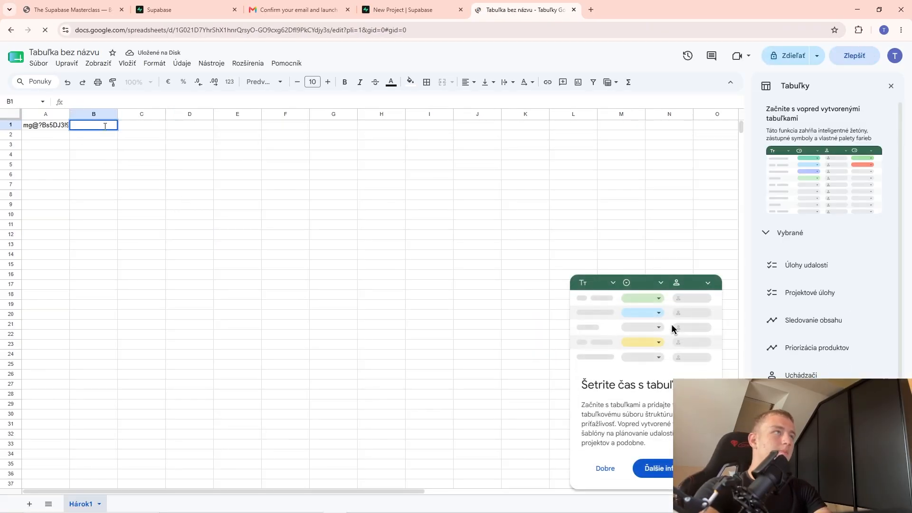
pyautogui.write('Pa')
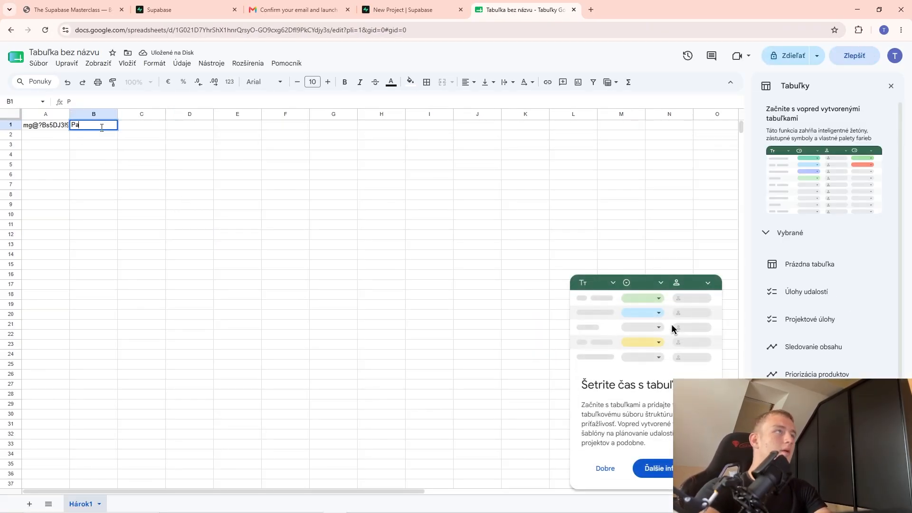
pyautogui.write('ssword')
pyautogui.click(147, 175)
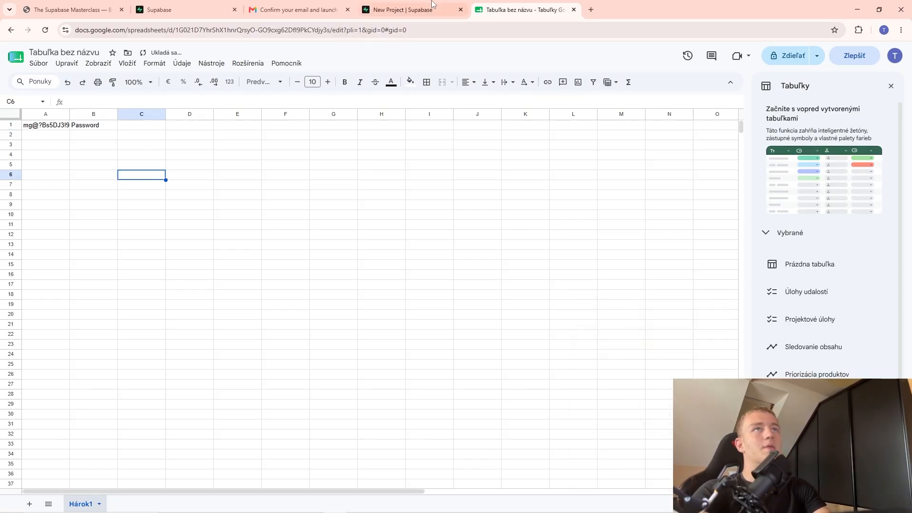
pyautogui.click(403, 10)
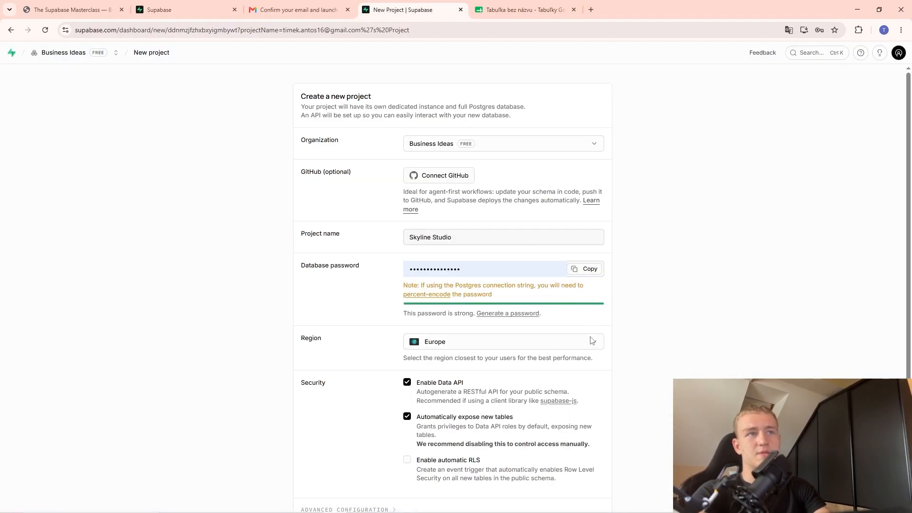
# Keep Europe as the region and enable automatic RLS.
pyautogui.scroll(-2, 540, 336)
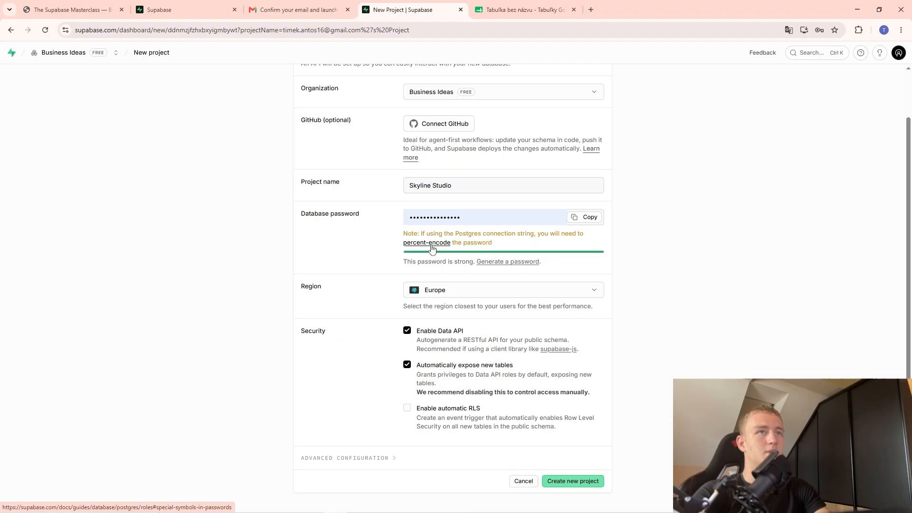
pyautogui.click(436, 294)
pyautogui.click(433, 293)
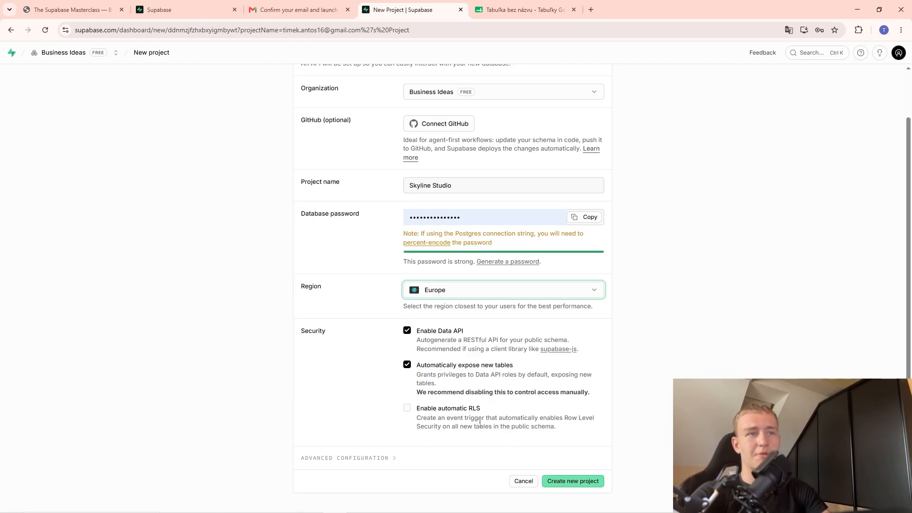
pyautogui.click(462, 412)
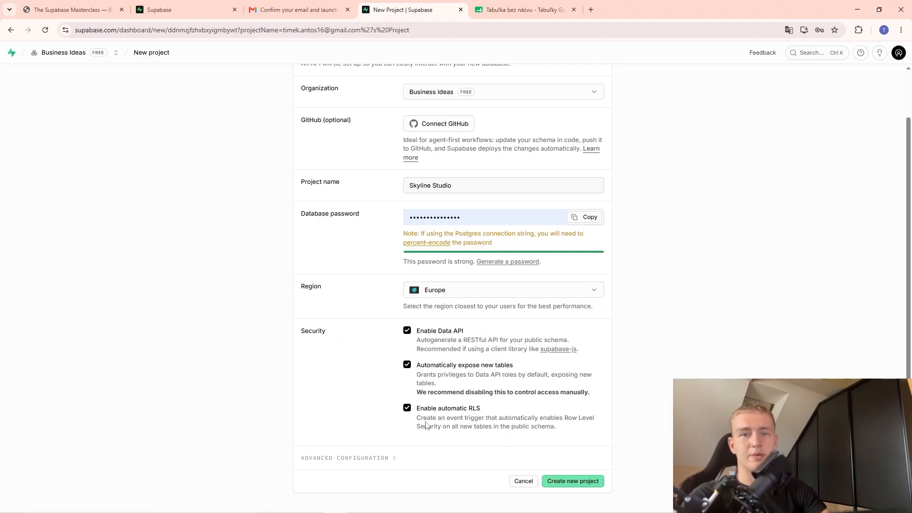
# Look over Advanced Configuration, collapse it, and create the Skyline Studio project.
pyautogui.click(381, 468)
pyautogui.scroll(-2, 371, 356)
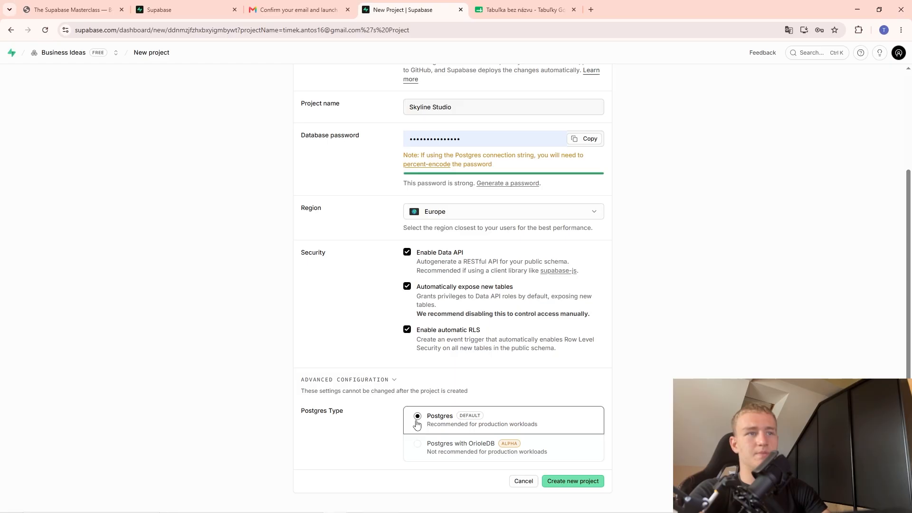
pyautogui.click(394, 379)
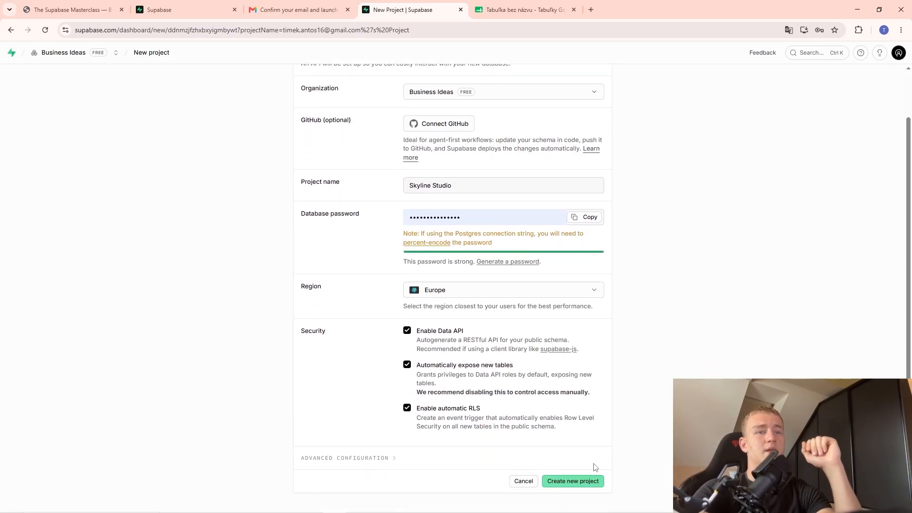
pyautogui.click(589, 480)
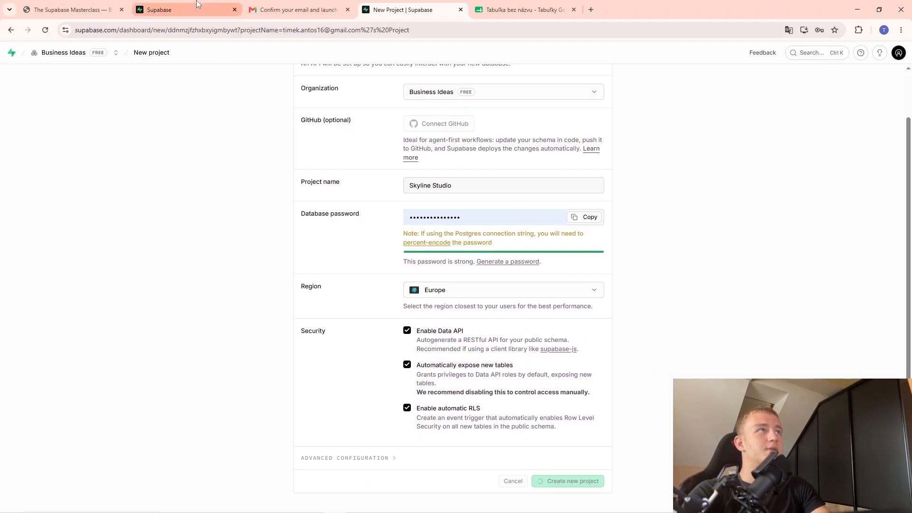
pyautogui.click(294, 10)
# Show the Skyline Studio project dashboard and dismiss Chrome's password-saved notice.
pyautogui.click(71, 10)
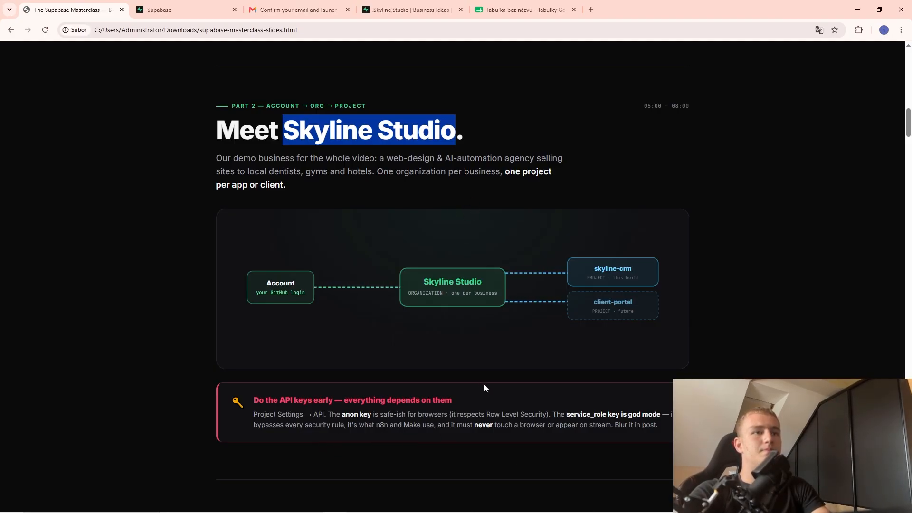
pyautogui.click(408, 5)
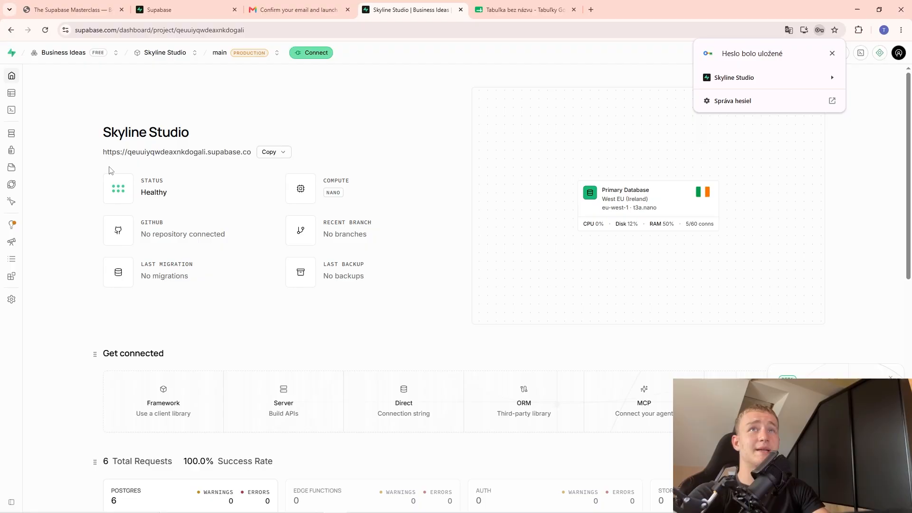
pyautogui.click(832, 53)
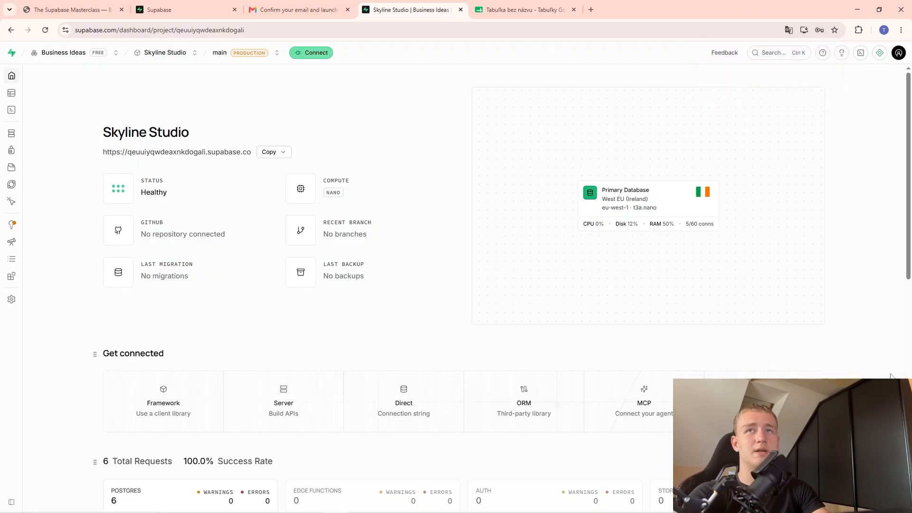
# Read through the slides past the API keys section.
pyautogui.moveTo(4, 111)
pyautogui.click(72, 10)
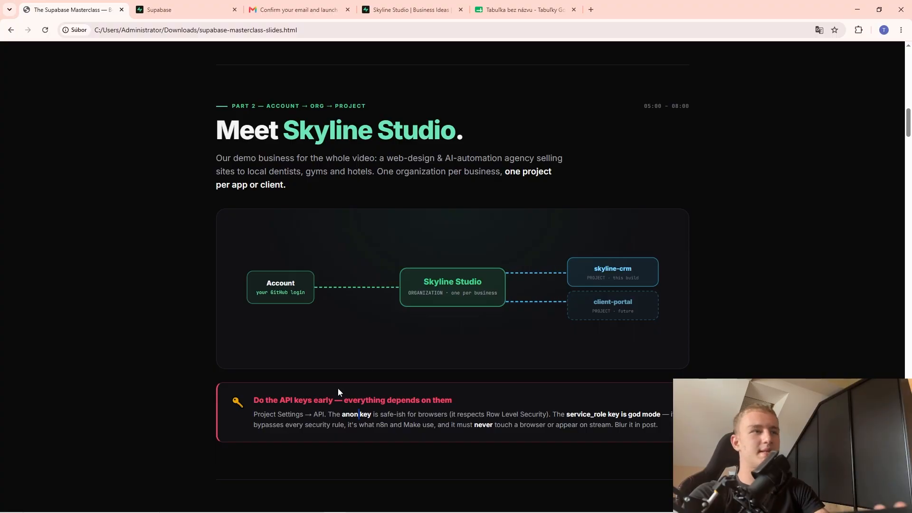
pyautogui.moveTo(254, 400); pyautogui.dragTo(312, 402)
pyautogui.click(313, 400)
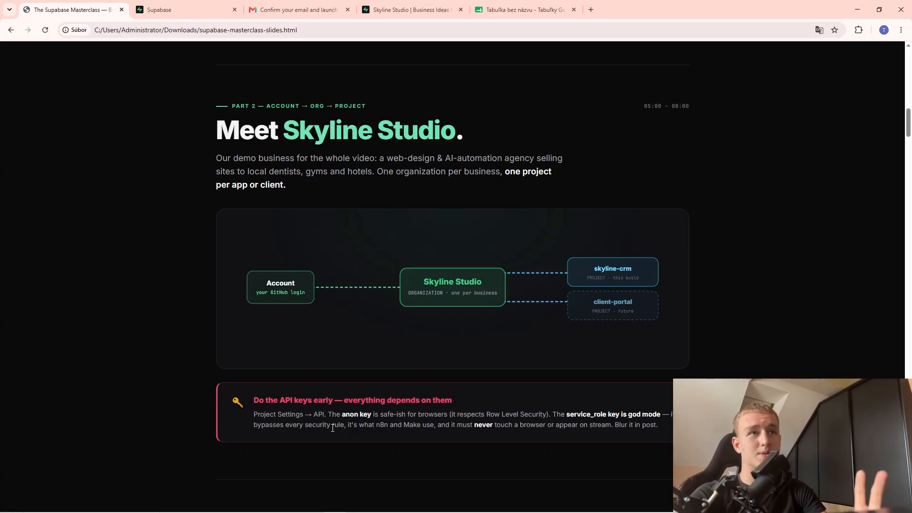
pyautogui.scroll(-5, 326, 400)
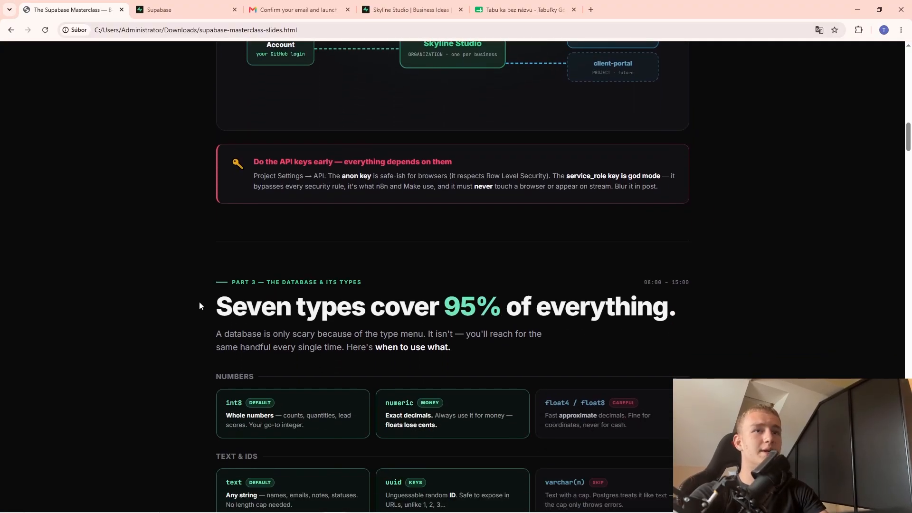
pyautogui.scroll(-4, 199, 301)
pyautogui.scroll(1, 163, 258)
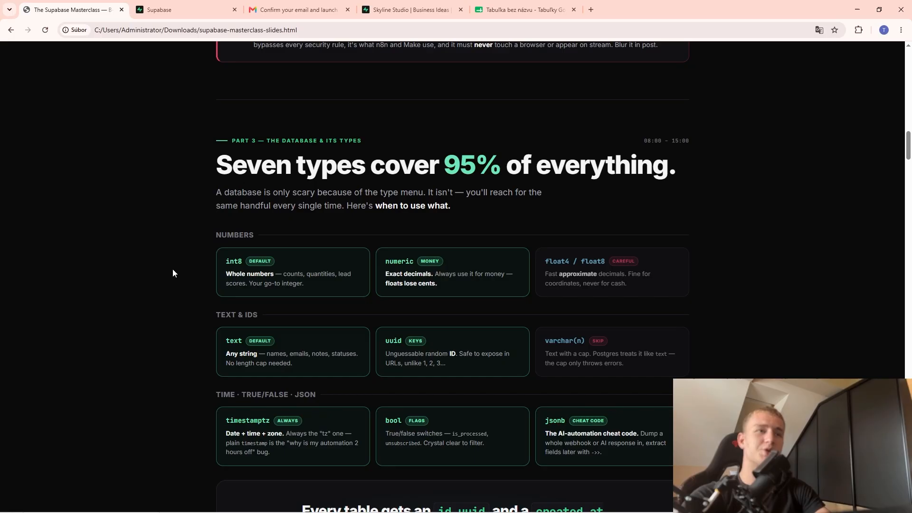
pyautogui.scroll(-1, 725, 119)
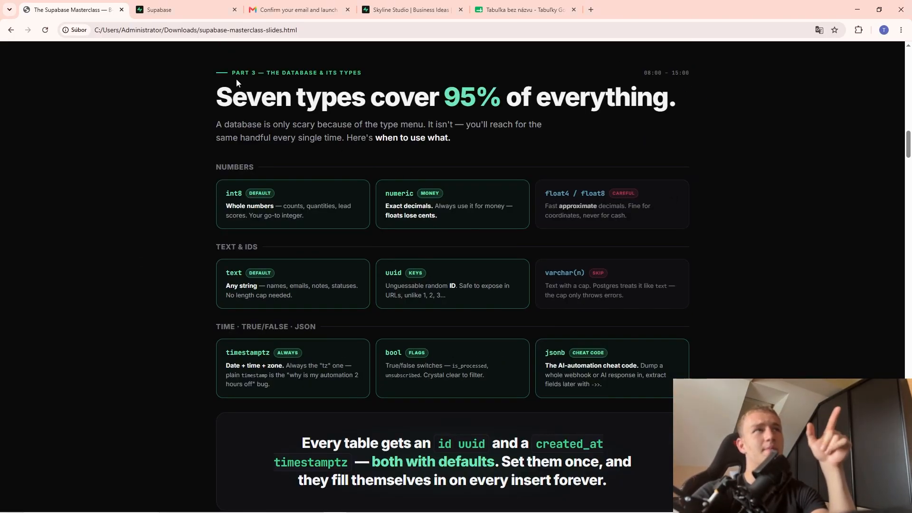
pyautogui.scroll(-3, 254, 148)
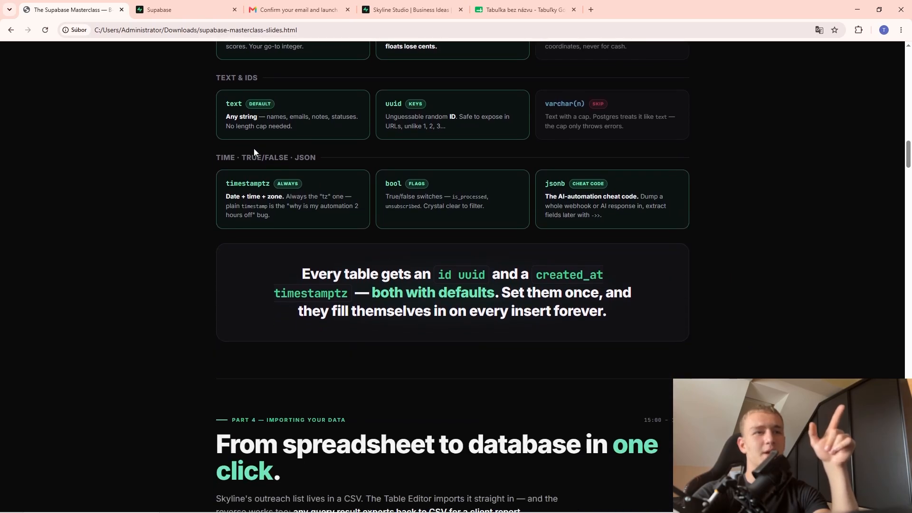
pyautogui.scroll(-5, 302, 232)
# Reach Part 4: Importing your data, then move the Skyline Studio tab beside the slides.
pyautogui.moveTo(245, 161); pyautogui.dragTo(256, 162)
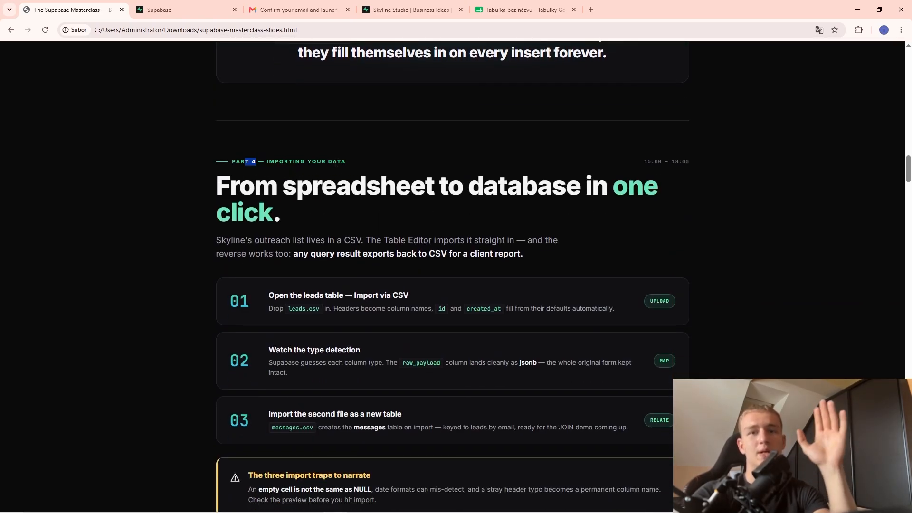
pyautogui.scroll(-4, 334, 168)
pyautogui.scroll(3, 326, 122)
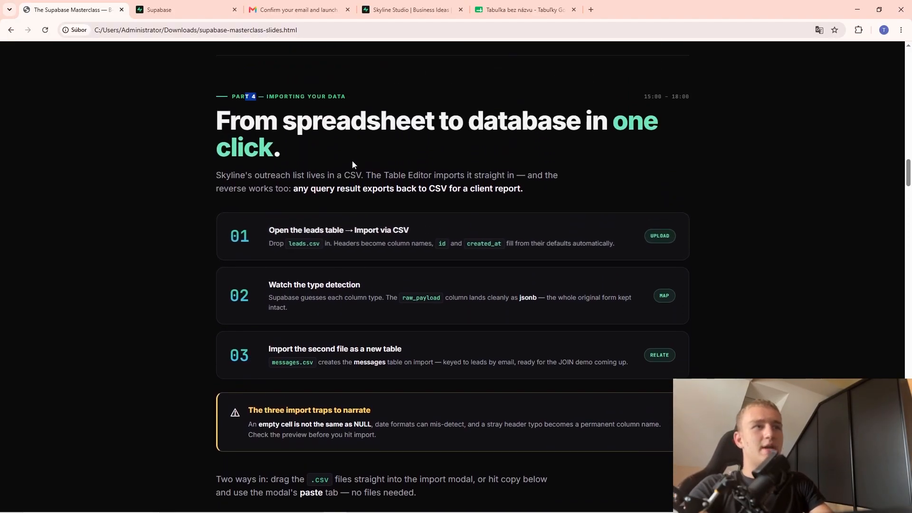
pyautogui.scroll(8, 357, 138)
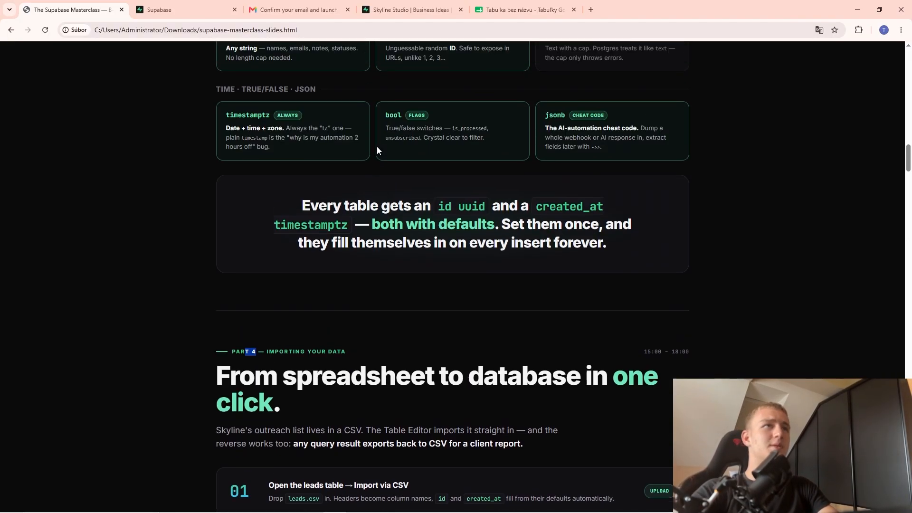
pyautogui.moveTo(230, 99); pyautogui.dragTo(265, 111)
pyautogui.moveTo(429, 271); pyautogui.dragTo(441, 270)
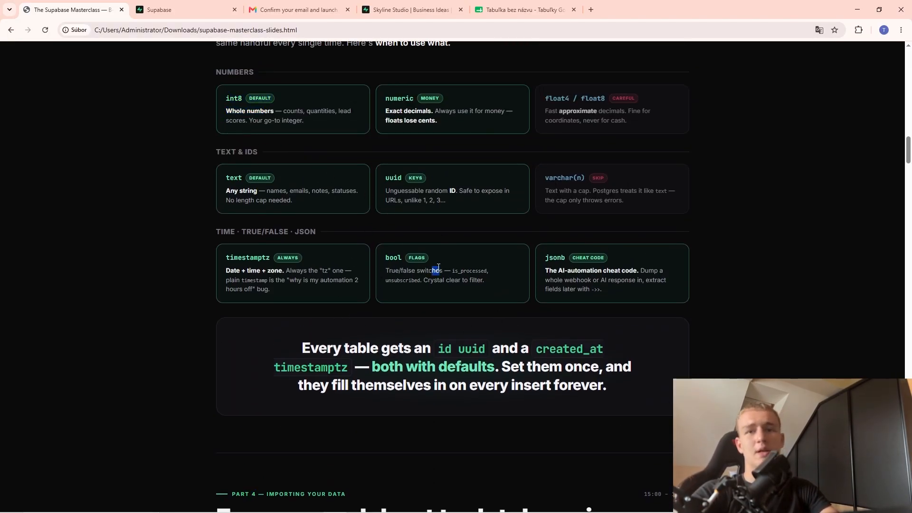
pyautogui.scroll(-10, 399, 245)
pyautogui.scroll(2, 397, 255)
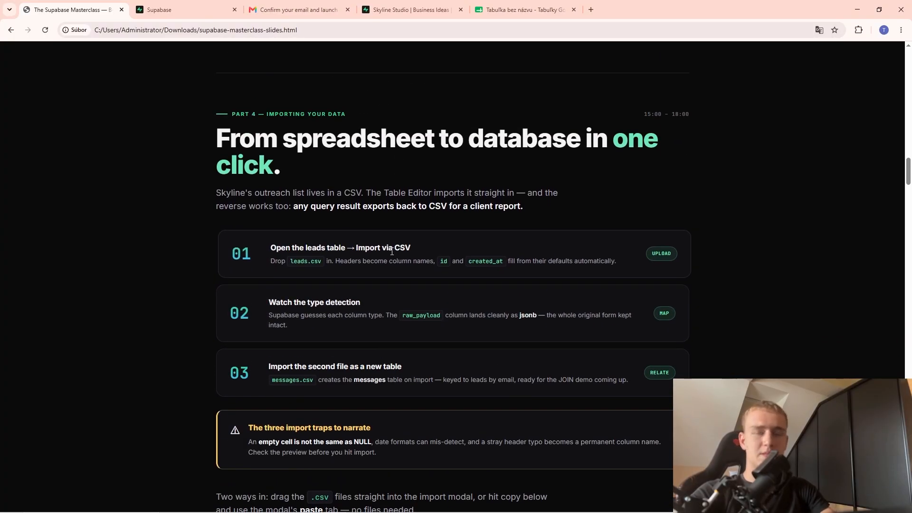
pyautogui.moveTo(410, 10); pyautogui.dragTo(175, 4)
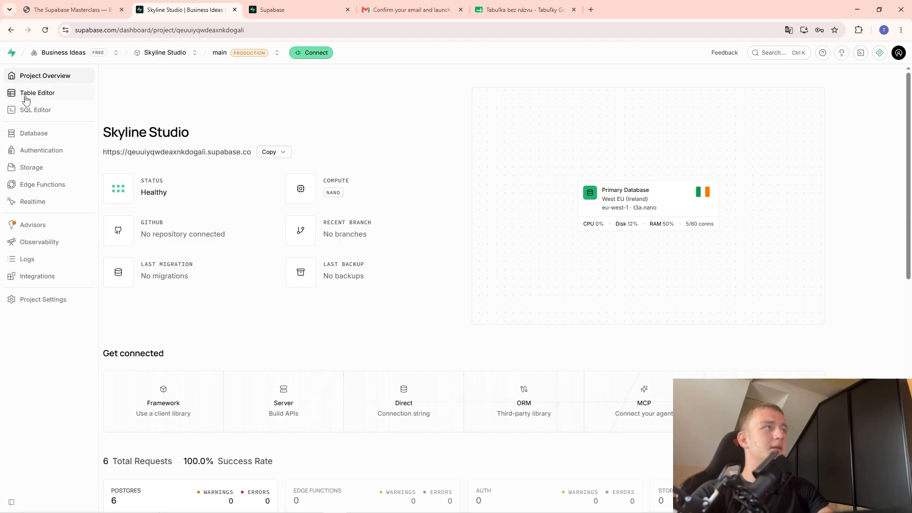
# In the Table Editor, start a new table named leads.
pyautogui.click(36, 99)
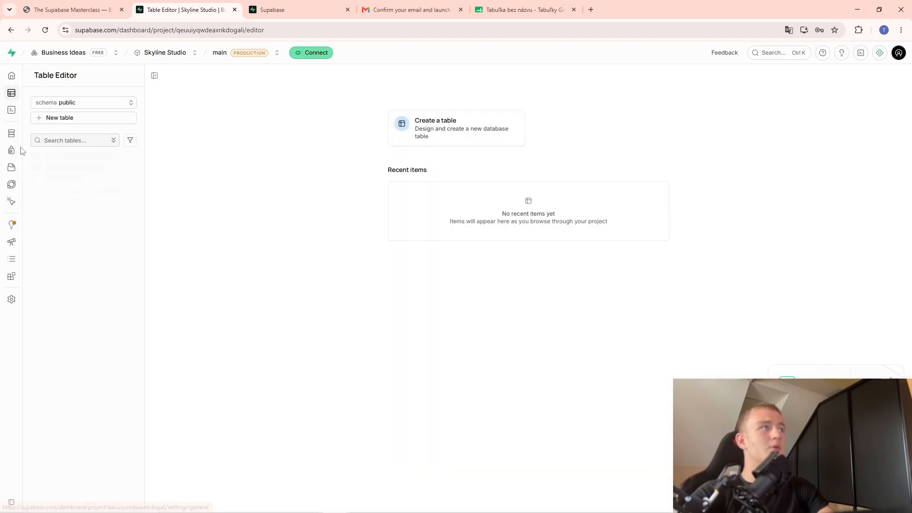
pyautogui.click(96, 123)
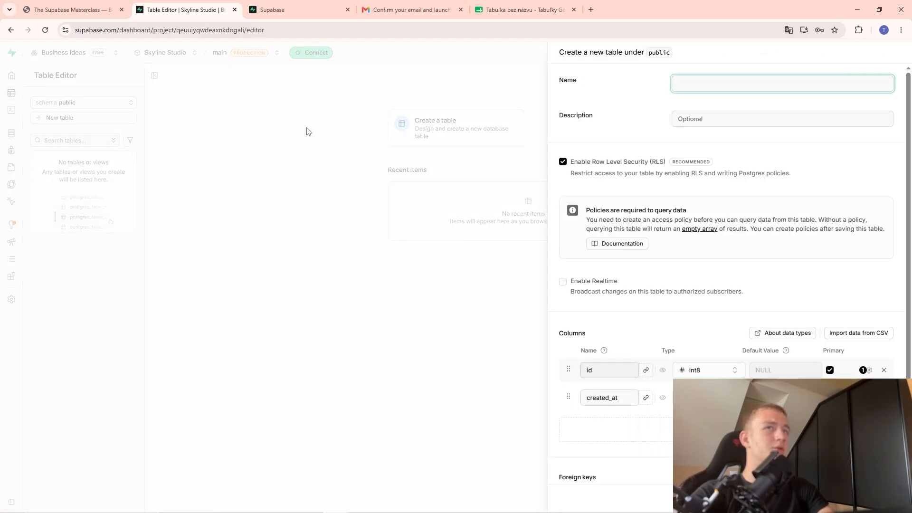
pyautogui.click(768, 88)
pyautogui.click(110, 7)
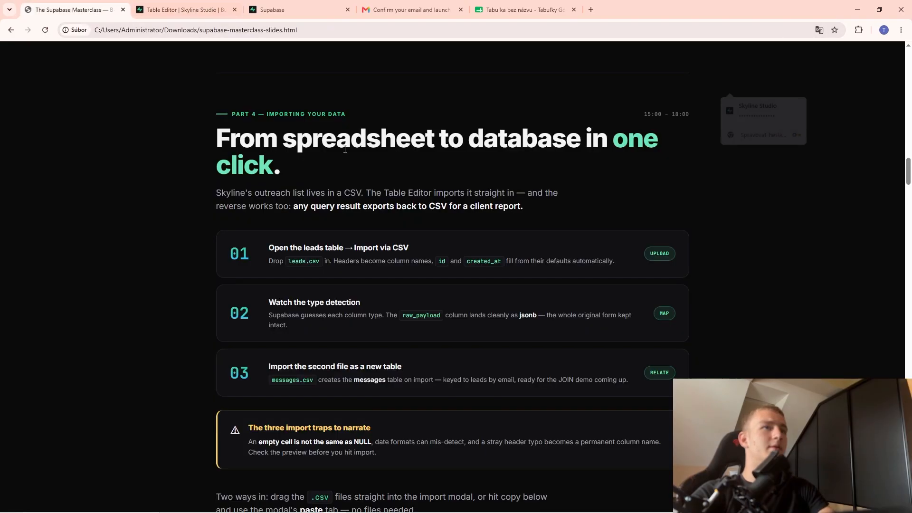
pyautogui.hotkey('ctrl', 'Tab')
pyautogui.write('leads')
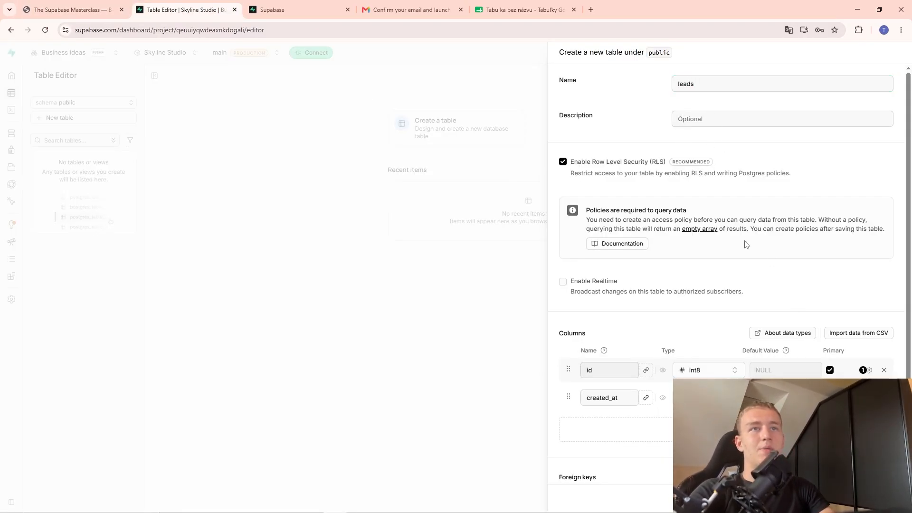
# Add a blank column and bring up the Import data from CSV panel.
pyautogui.scroll(-1, 742, 242)
pyautogui.scroll(-1, 742, 242)
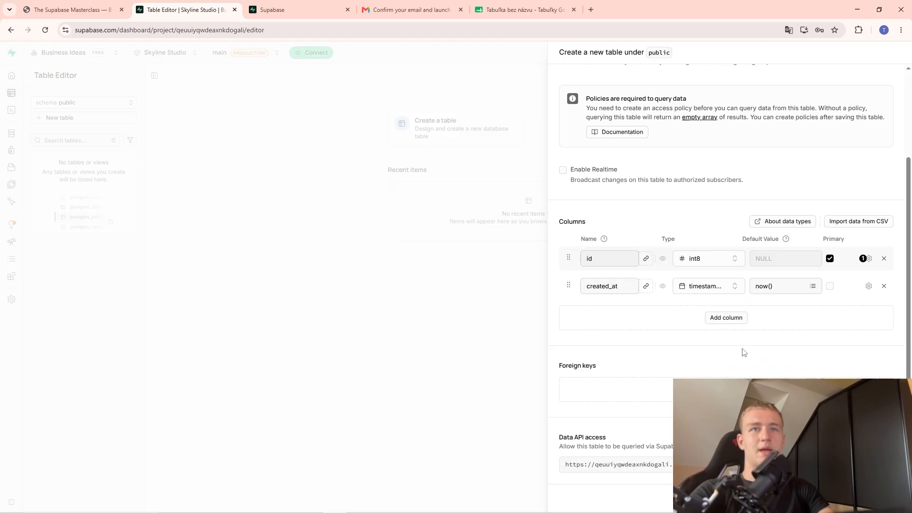
pyautogui.click(734, 323)
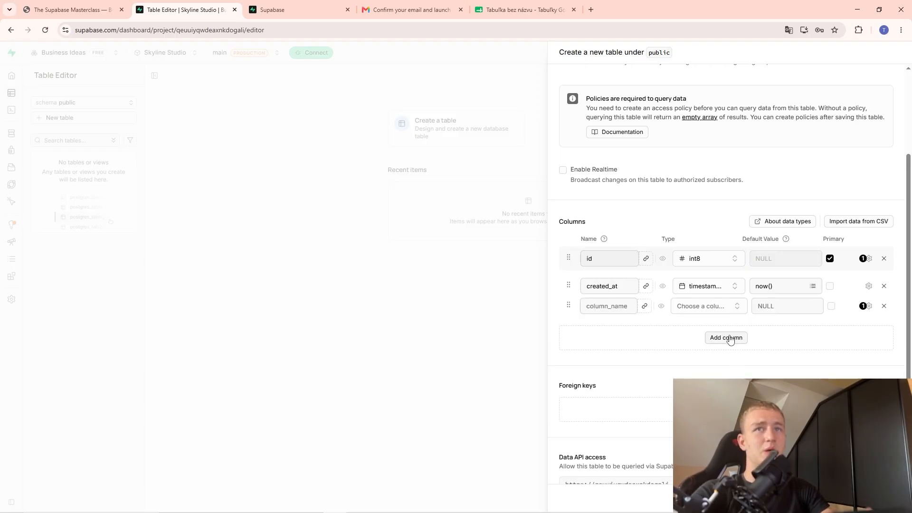
pyautogui.scroll(2, 741, 349)
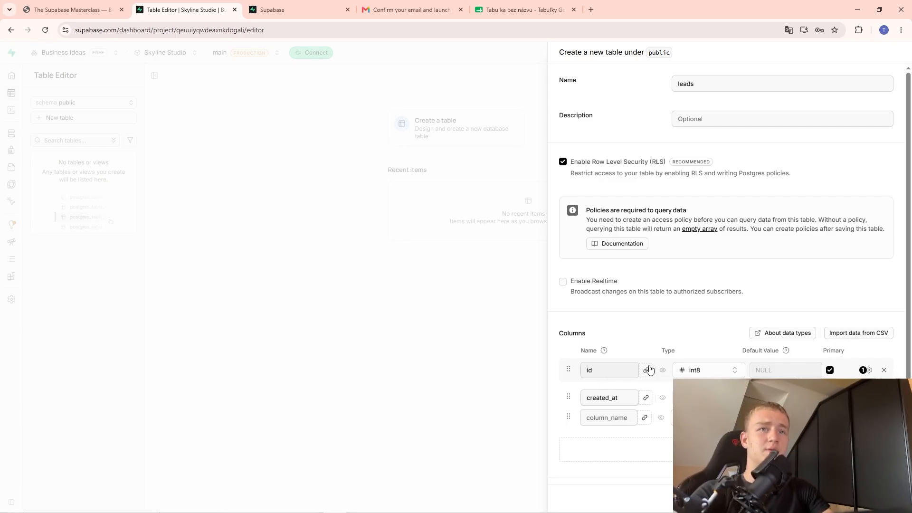
pyautogui.click(873, 338)
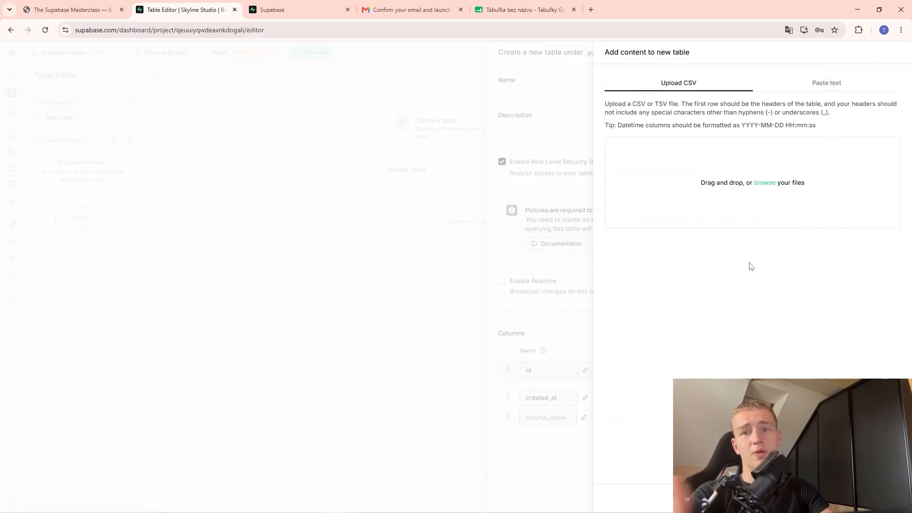
# Load the leads CSV file from Downloads into the import panel.
pyautogui.click(772, 186)
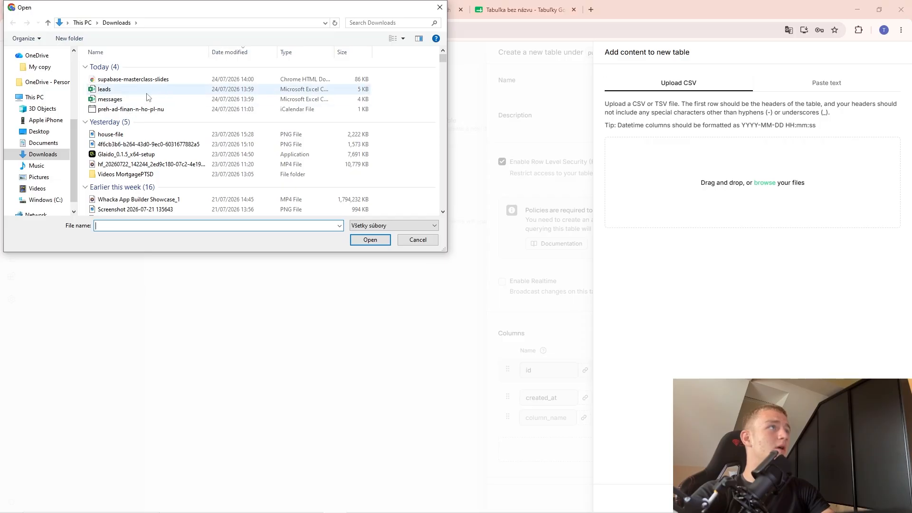
pyautogui.click(147, 90)
pyautogui.click(370, 239)
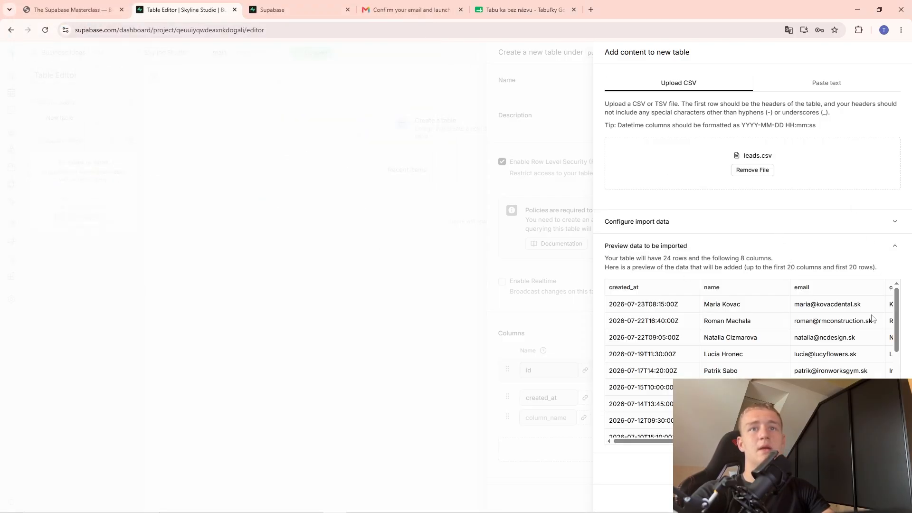
pyautogui.scroll(-5, 872, 317)
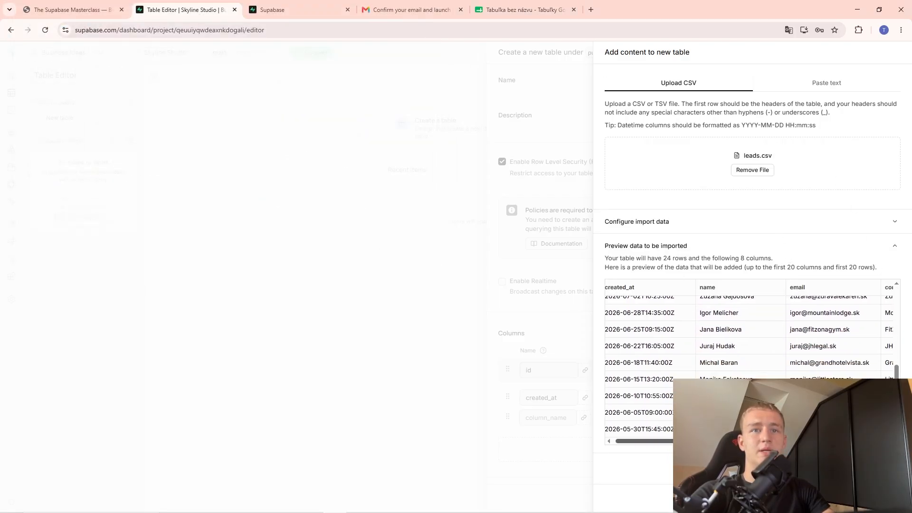
pyautogui.hscroll(5, 752, 361)
pyautogui.hscroll(-6, 752, 361)
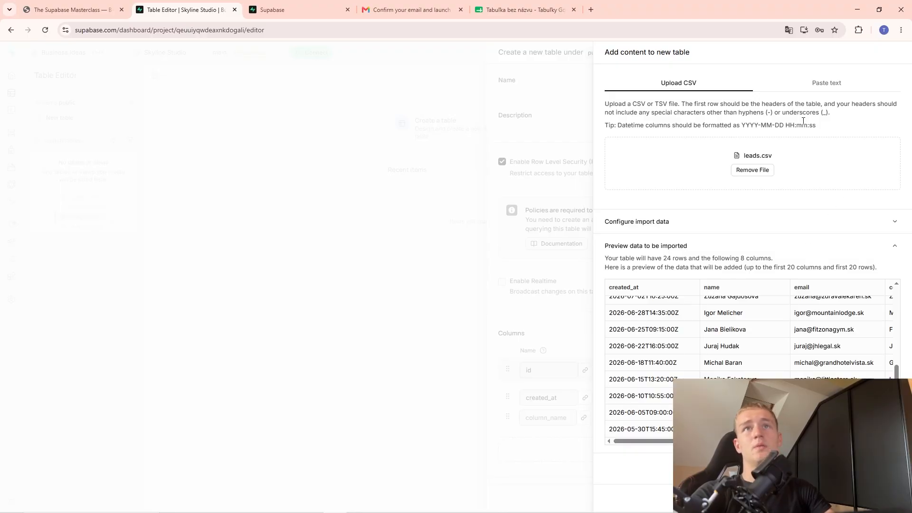
# Paste the leads CSV copied from the slides into the Paste text box.
pyautogui.click(822, 91)
pyautogui.click(746, 211)
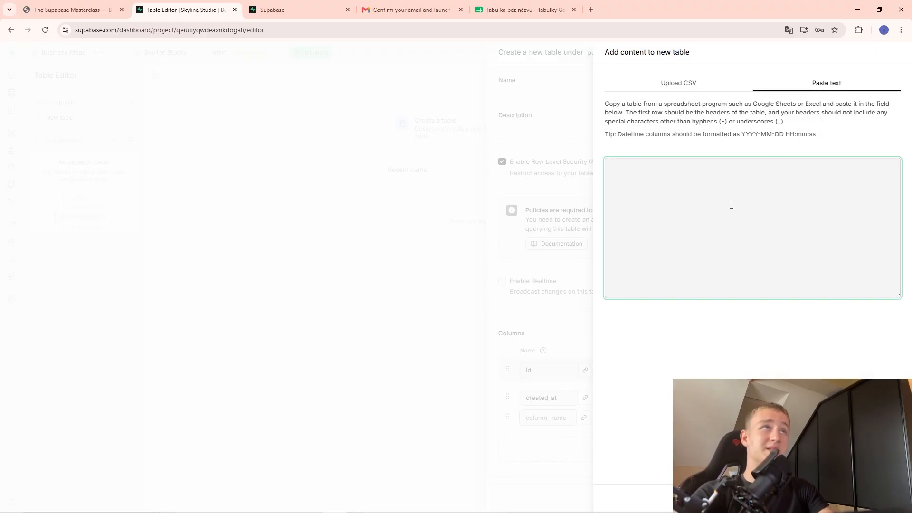
pyautogui.click(71, 9)
pyautogui.scroll(-8, 473, 203)
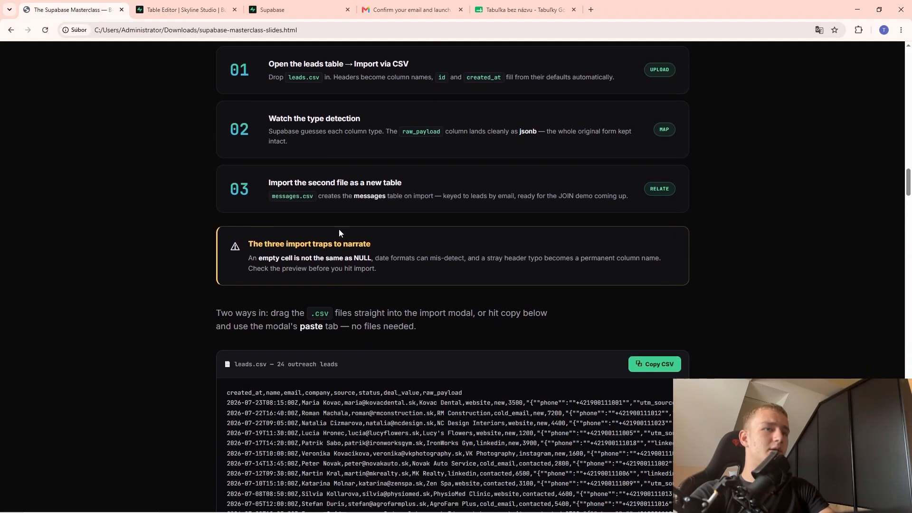
pyautogui.click(664, 172)
pyautogui.click(304, 10)
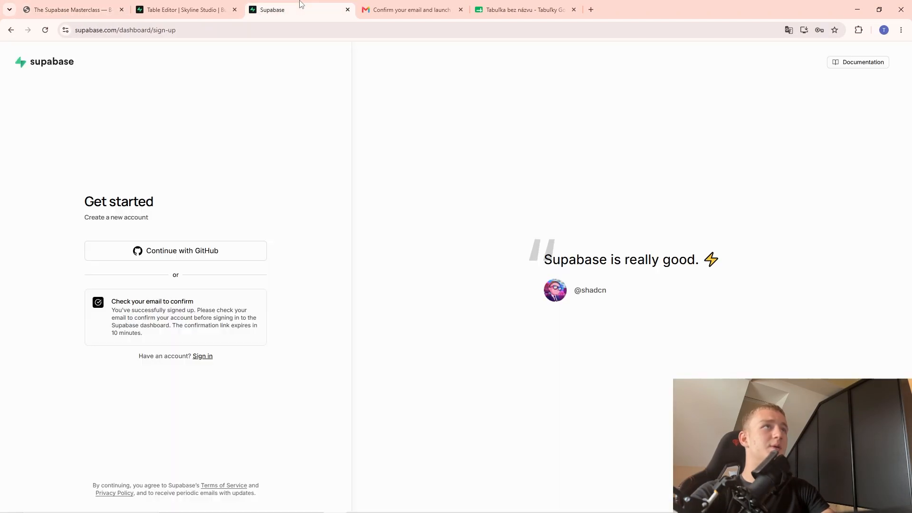
pyautogui.click(223, 10)
pyautogui.hotkey('ctrl', 'v')
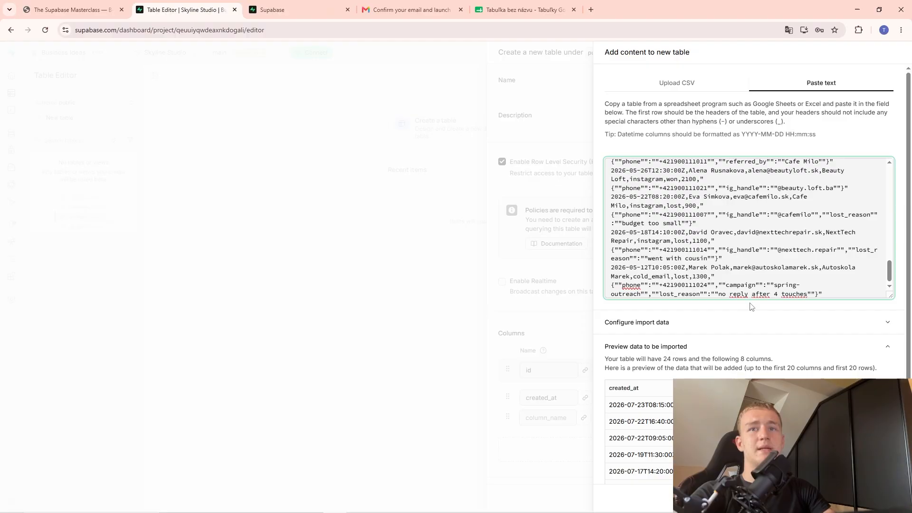
# Review the preview showing 24 rows and 8 columns.
pyautogui.scroll(-2, 750, 305)
pyautogui.moveTo(660, 468); pyautogui.dragTo(774, 468)
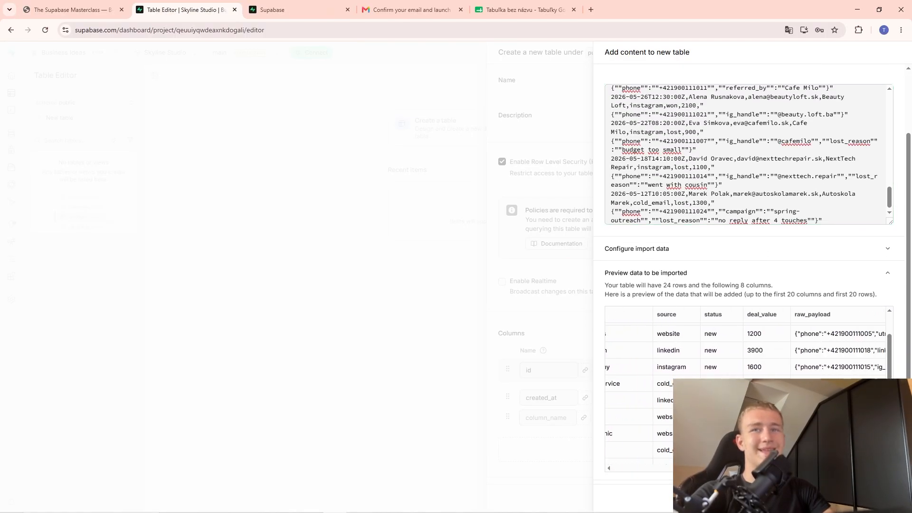
pyautogui.scroll(10, 732, 163)
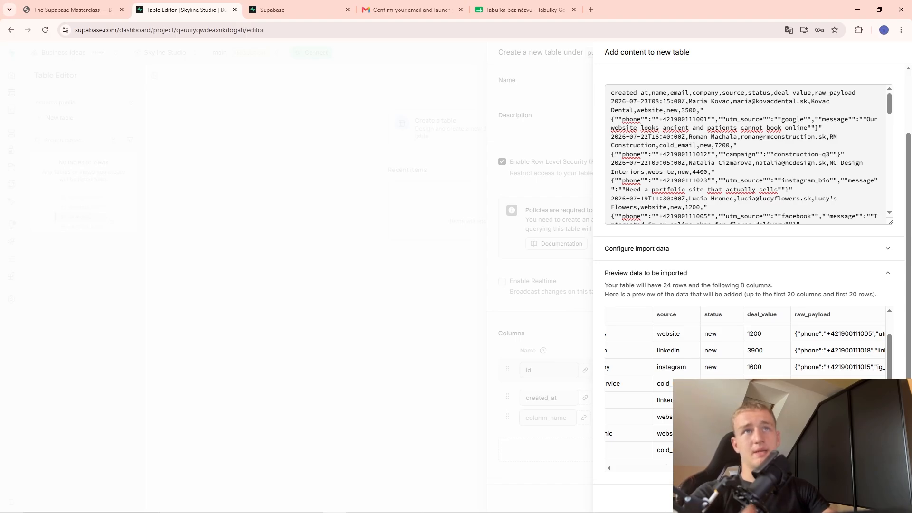
pyautogui.scroll(-6, 725, 160)
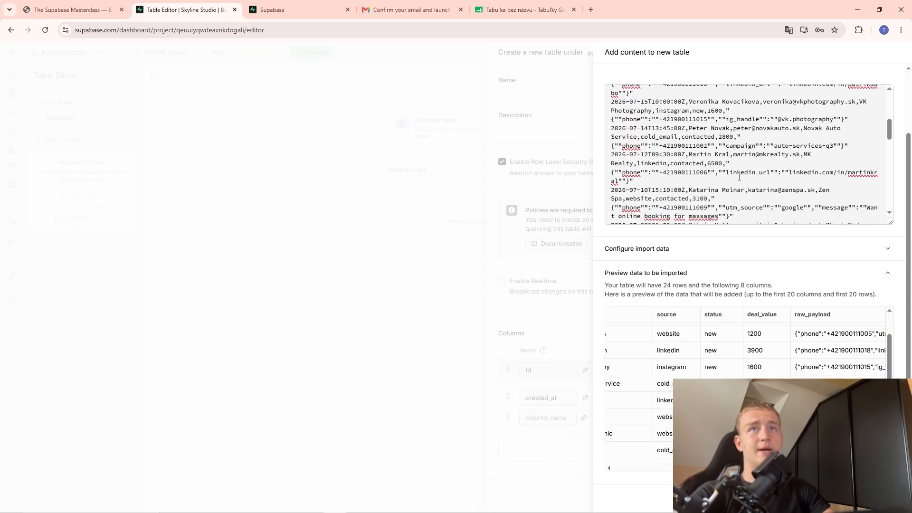
pyautogui.scroll(-5, 739, 172)
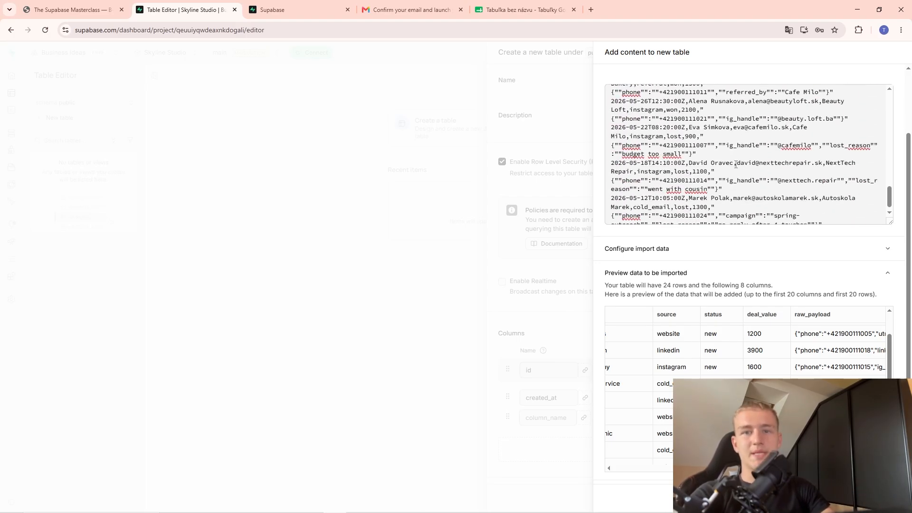
pyautogui.scroll(2, 767, 290)
pyautogui.scroll(-1, 718, 260)
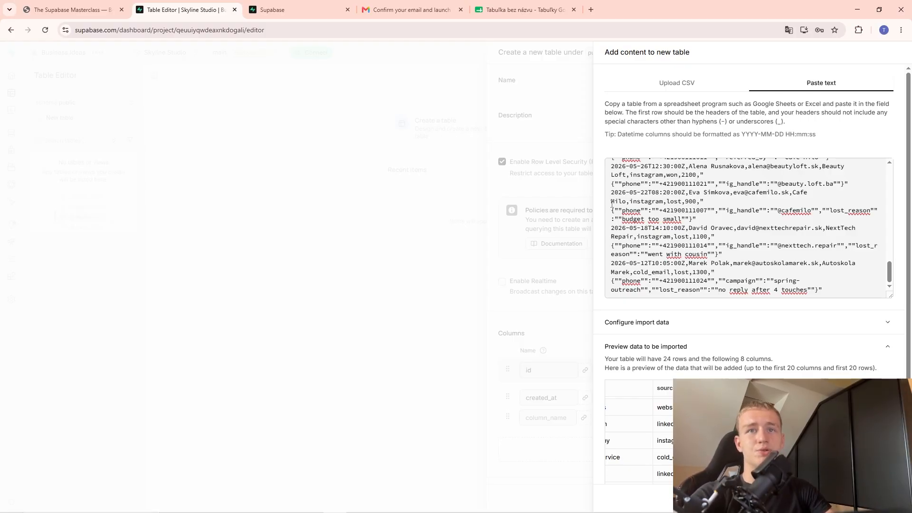
pyautogui.scroll(-2, 612, 204)
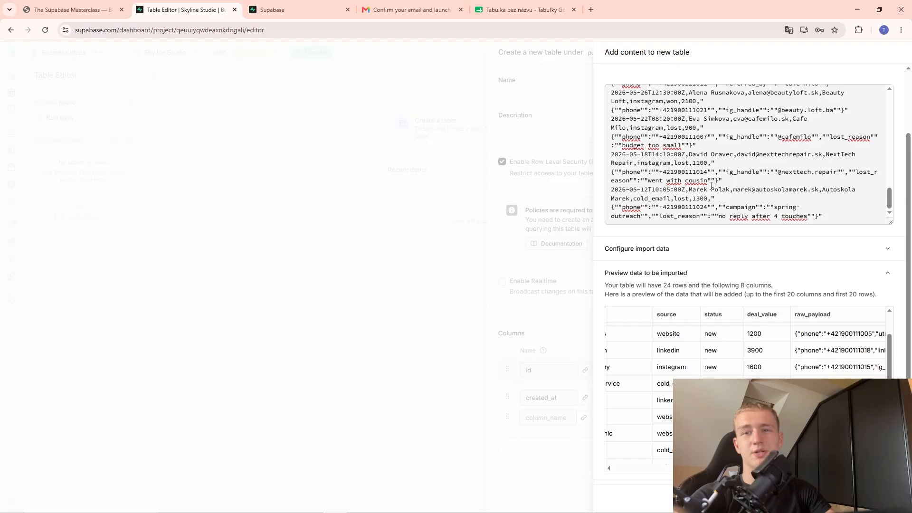
pyautogui.click(746, 154)
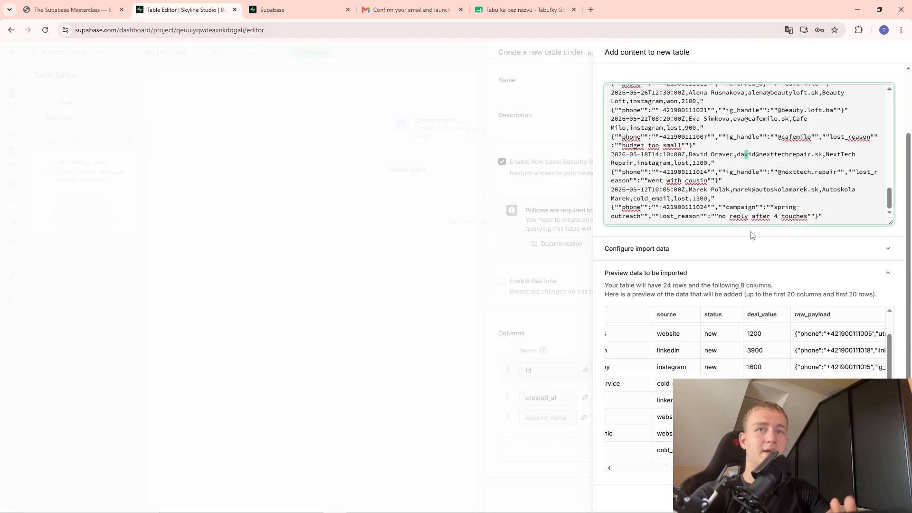
pyautogui.click(623, 283)
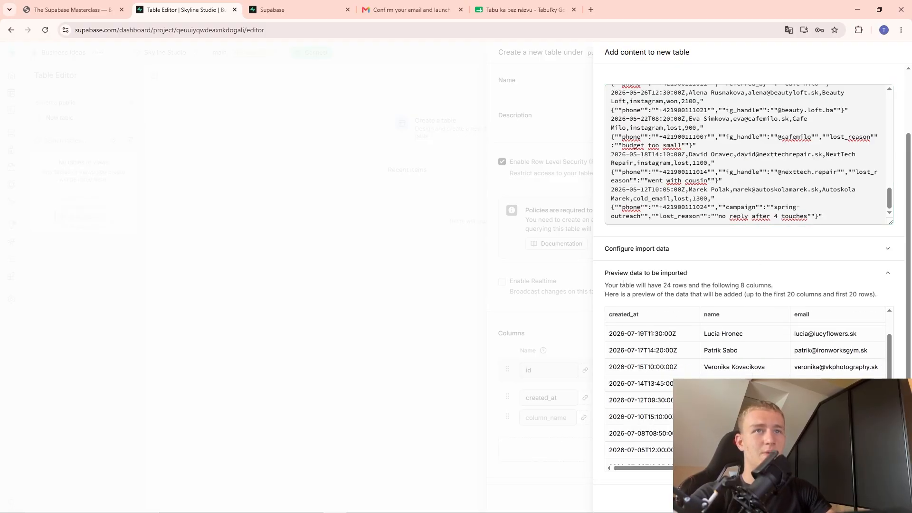
# Accept the pasted data and review the resulting column definitions.
pyautogui.click(889, 498)
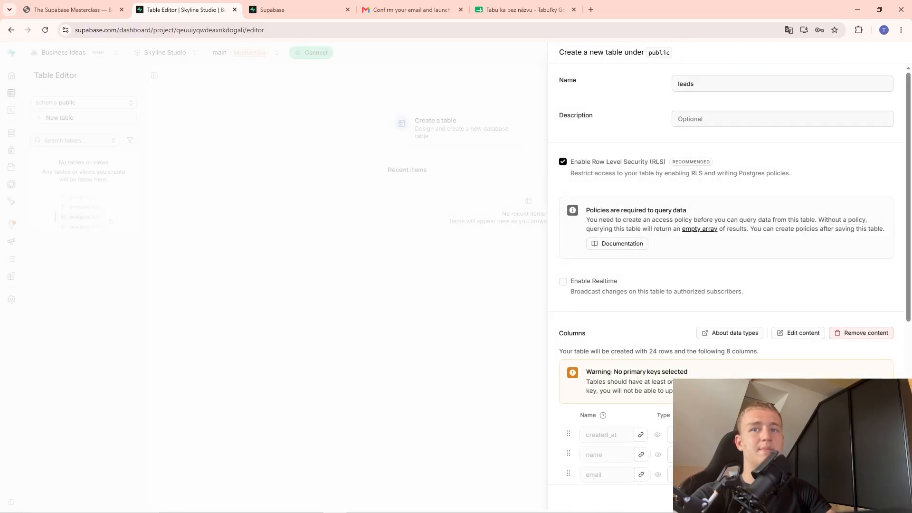
pyautogui.scroll(-5, 615, 331)
pyautogui.scroll(2, 638, 256)
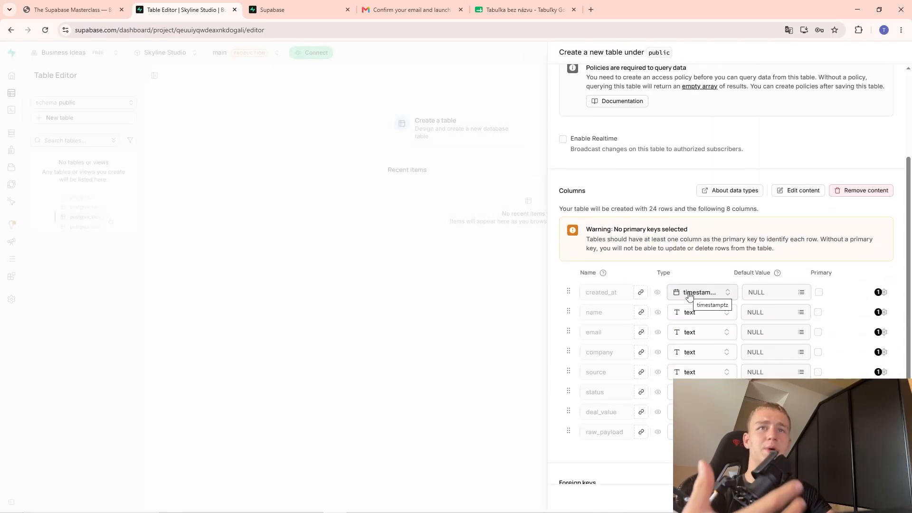
pyautogui.scroll(-2, 663, 353)
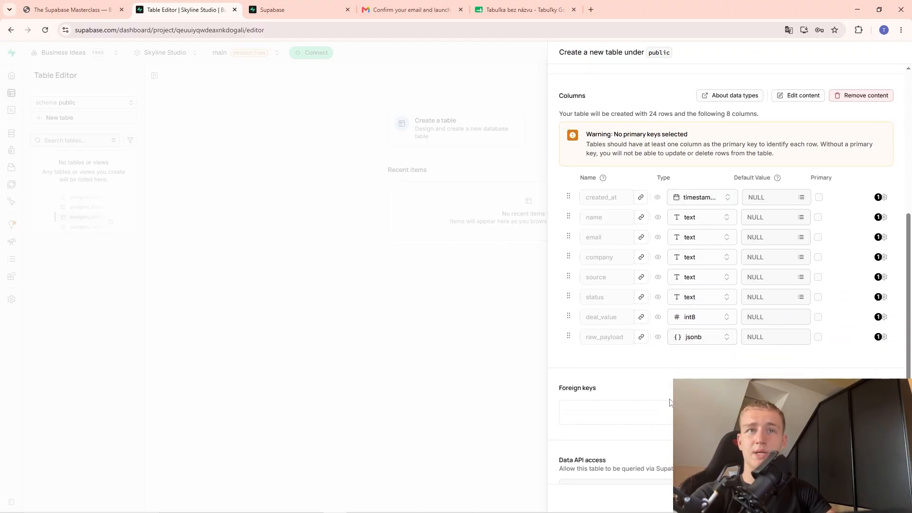
pyautogui.scroll(3, 661, 354)
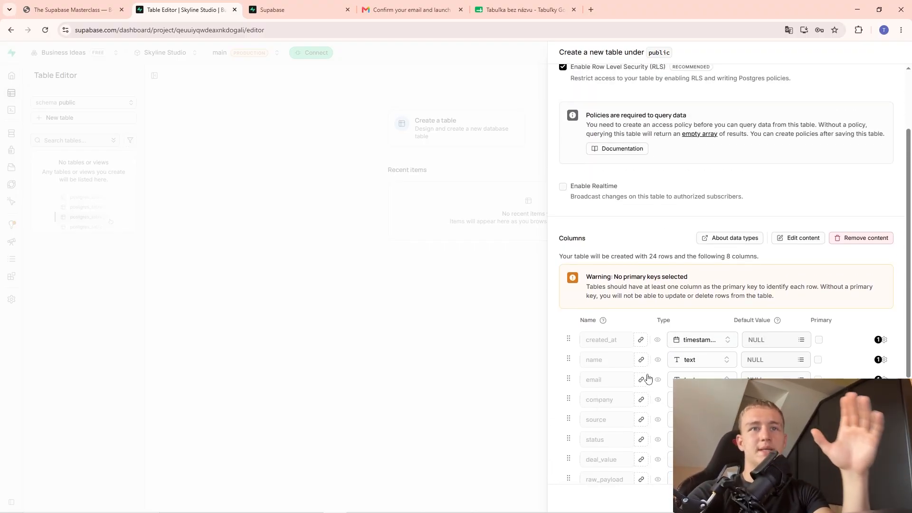
pyautogui.scroll(-2, 657, 361)
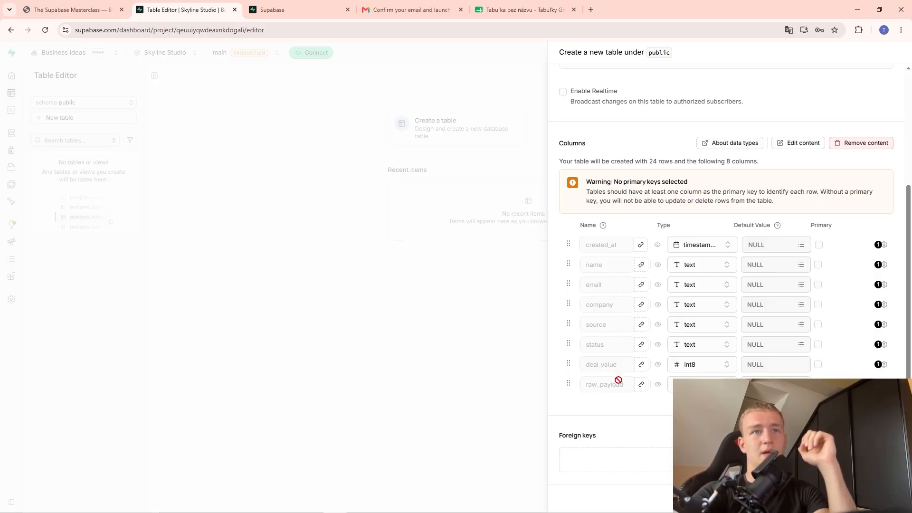
pyautogui.scroll(-1, 618, 379)
pyautogui.scroll(2, 618, 375)
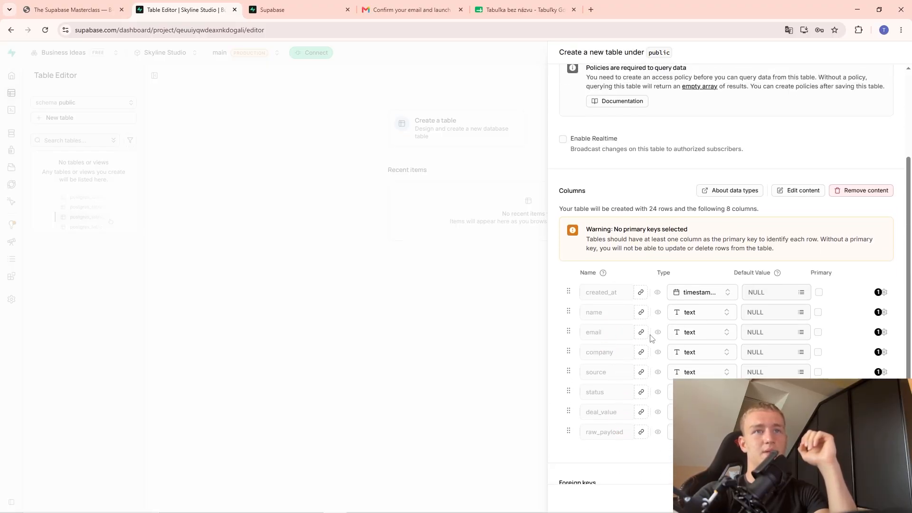
# Make email the primary key and save to create the leads table.
pyautogui.rightClick(675, 342)
pyautogui.click(837, 349)
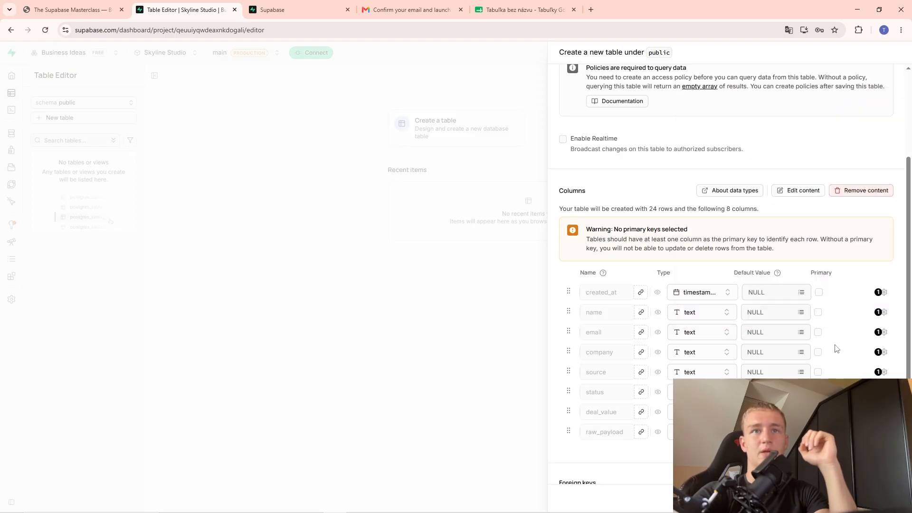
pyautogui.click(818, 332)
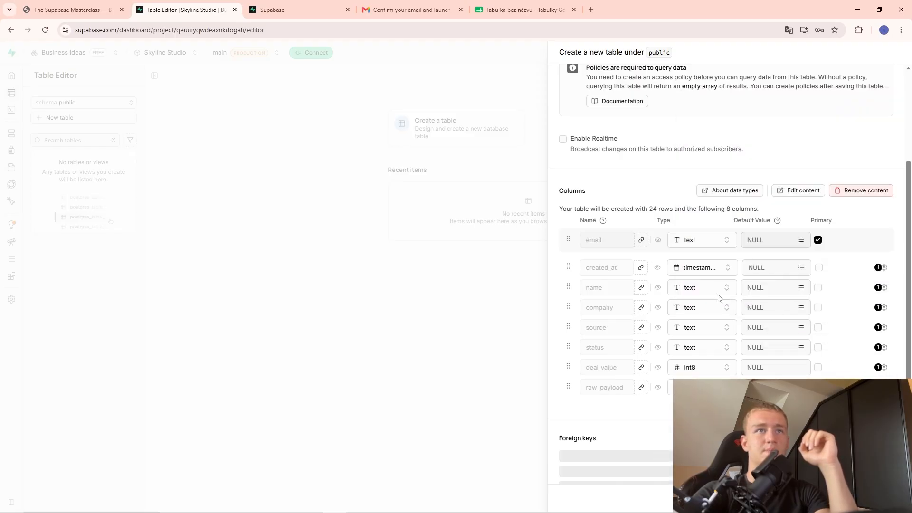
pyautogui.scroll(-1, 608, 378)
pyautogui.scroll(-1, 601, 379)
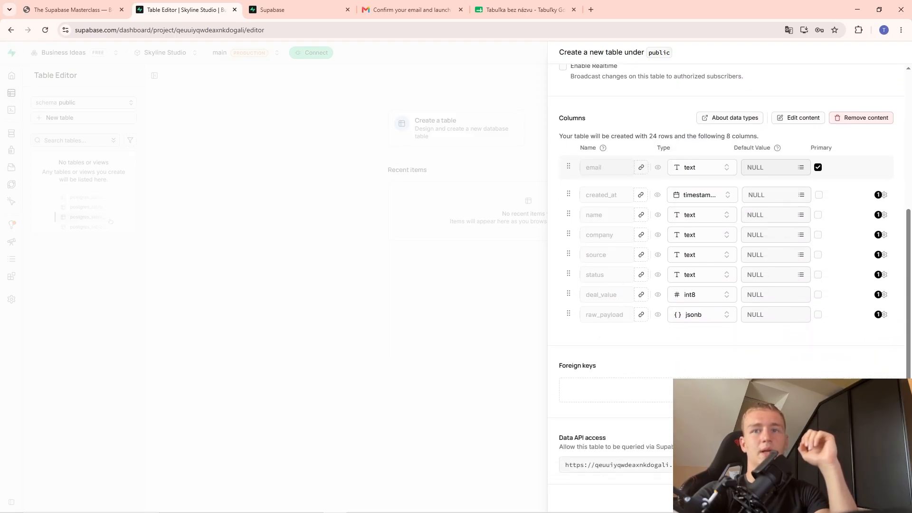
pyautogui.click(893, 499)
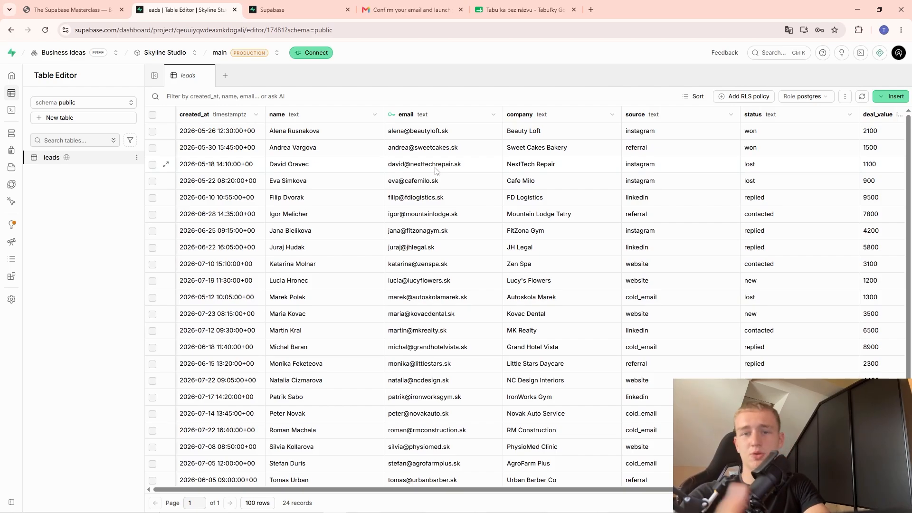
pyautogui.click(522, 10)
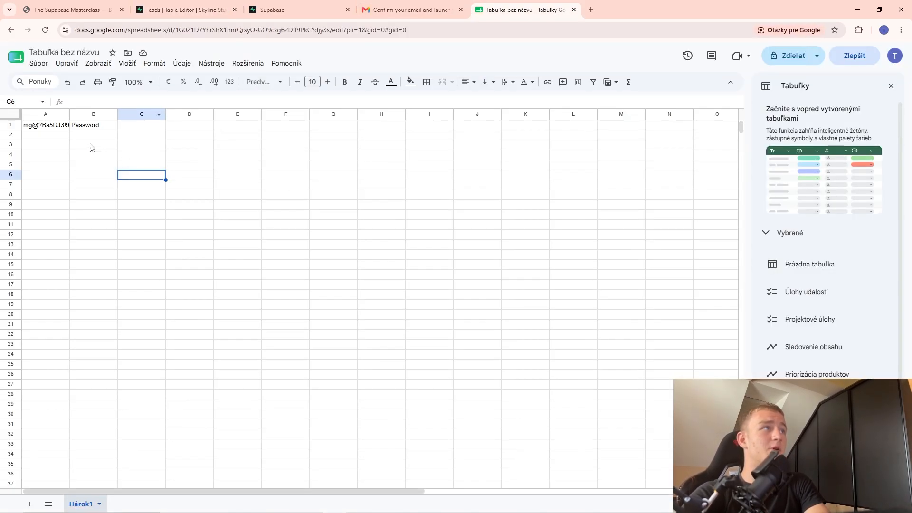
pyautogui.click(48, 136)
pyautogui.click(77, 185)
pyautogui.click(238, 205)
pyautogui.click(142, 207)
pyautogui.click(428, 205)
pyautogui.click(195, 8)
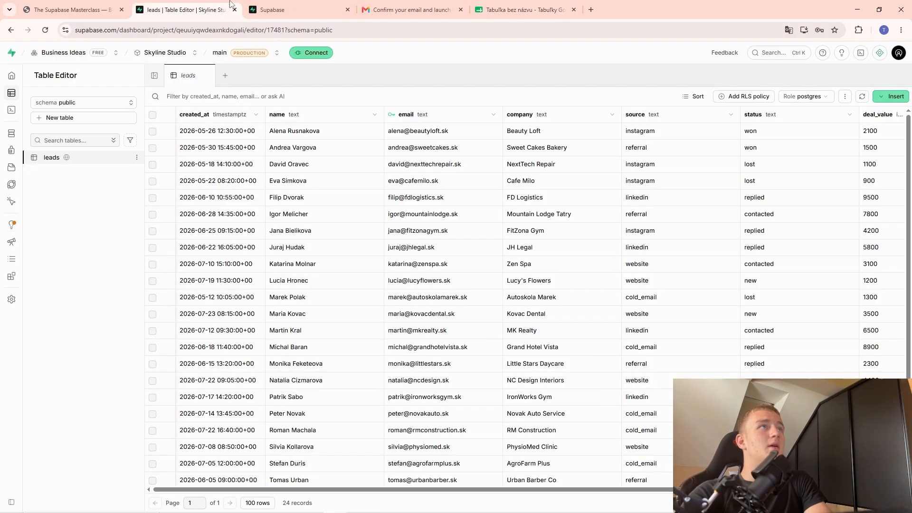
pyautogui.click(311, 6)
pyautogui.click(223, 9)
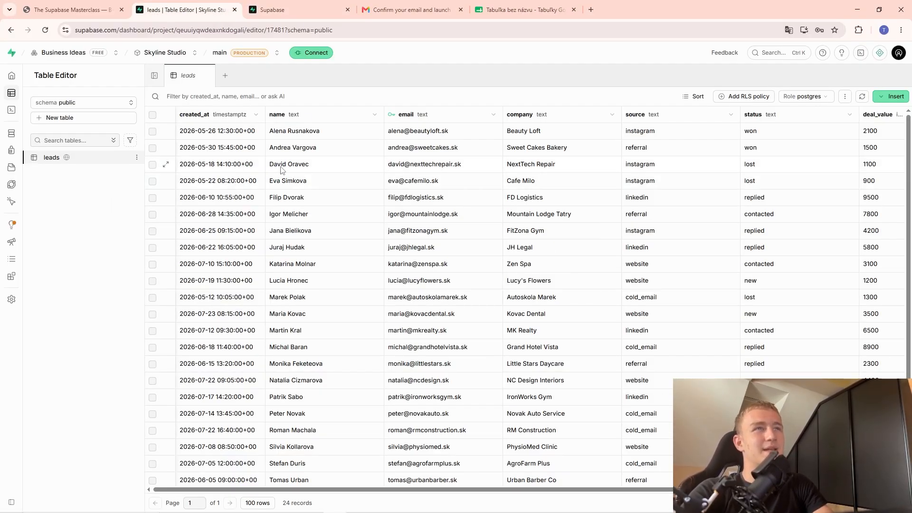
pyautogui.click(549, 244)
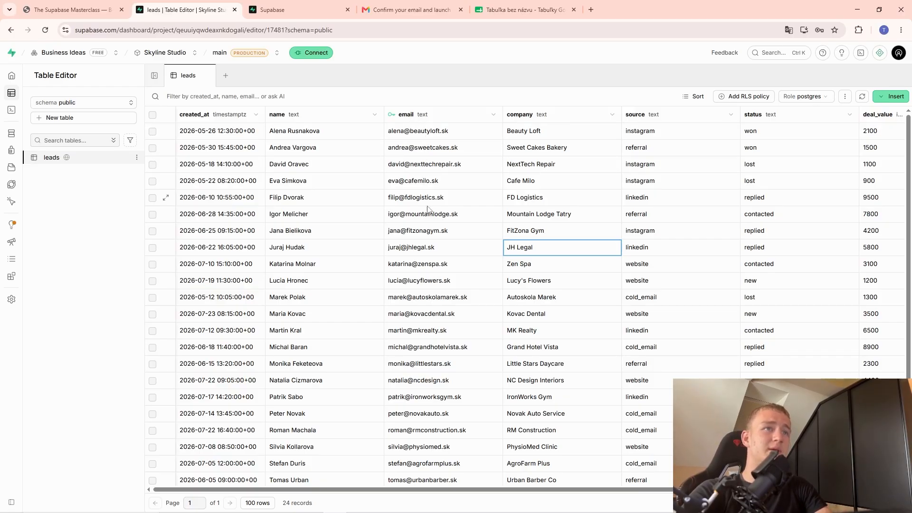
pyautogui.click(440, 414)
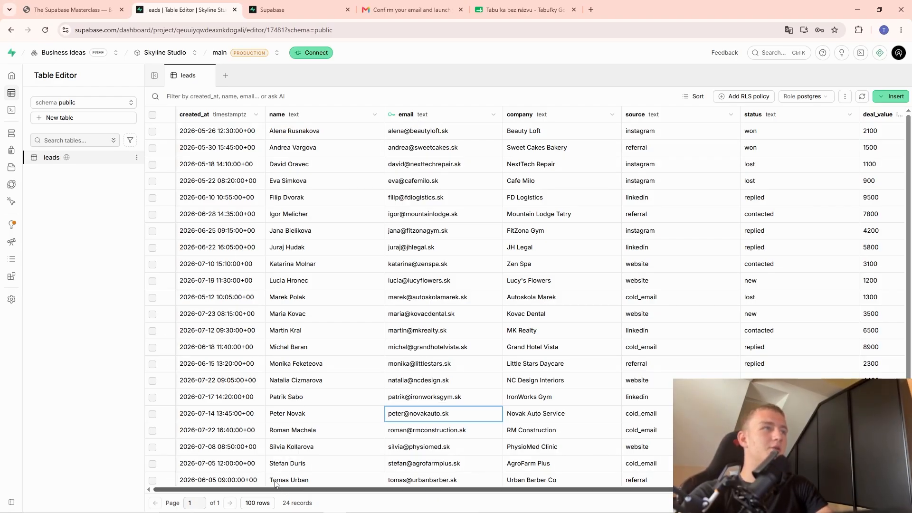
pyautogui.click(890, 96)
# Add a column named id of type int8 and mark it primary key.
pyautogui.click(824, 125)
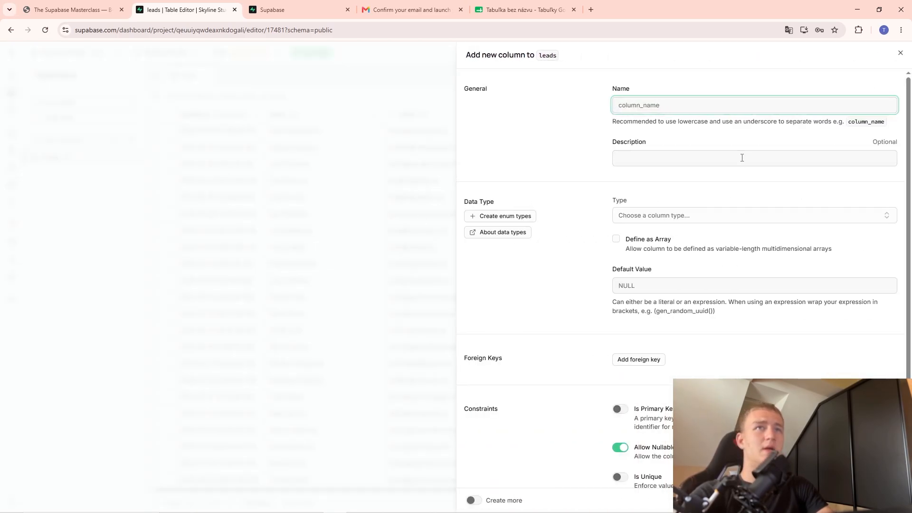
pyautogui.write('id')
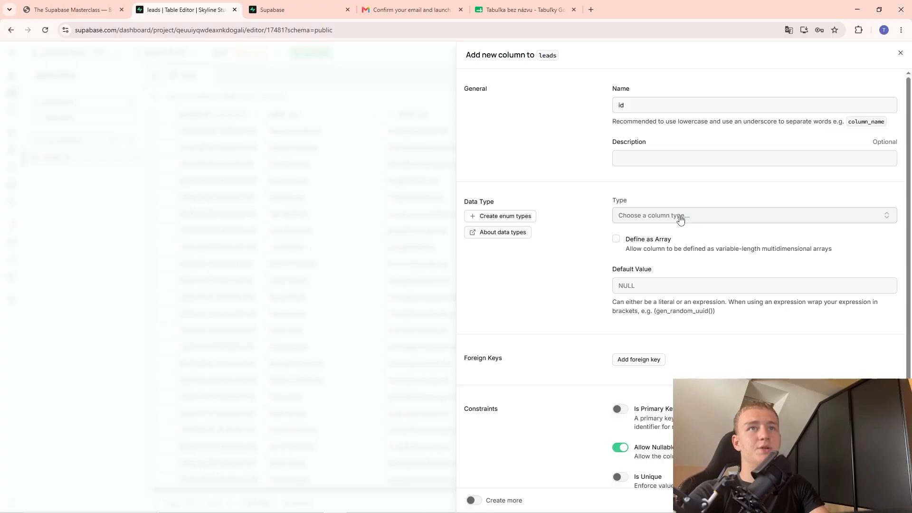
pyautogui.click(683, 216)
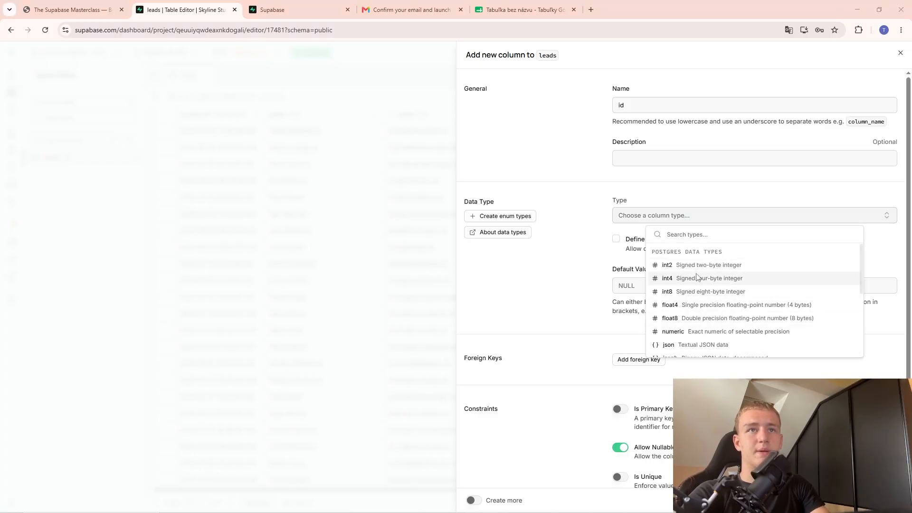
pyautogui.click(701, 291)
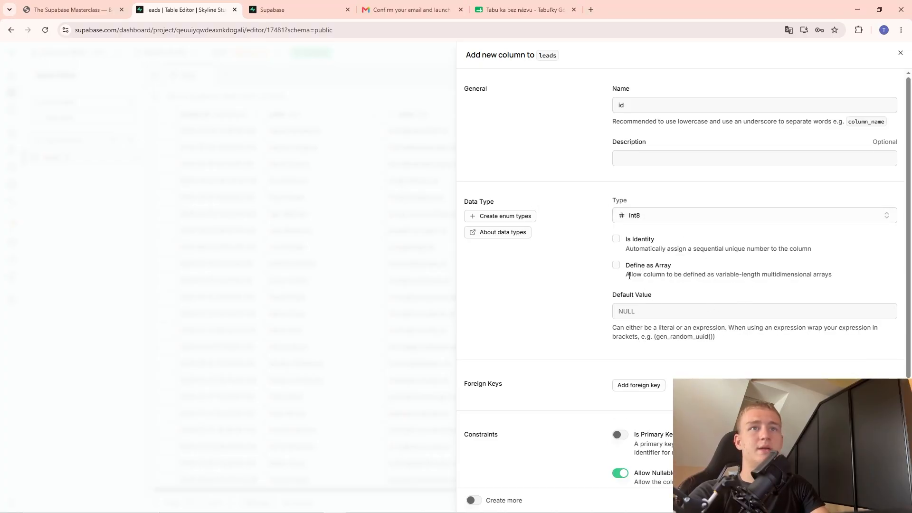
pyautogui.scroll(-3, 705, 237)
pyautogui.scroll(2, 691, 223)
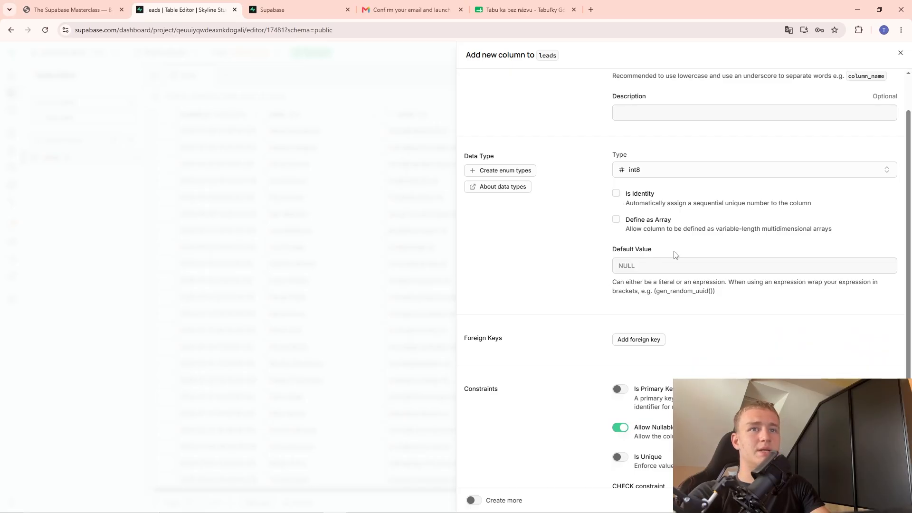
pyautogui.scroll(-2, 675, 255)
pyautogui.click(618, 290)
# Make id an identity column, save it, and close the panel discarding leftover changes.
pyautogui.scroll(3, 775, 331)
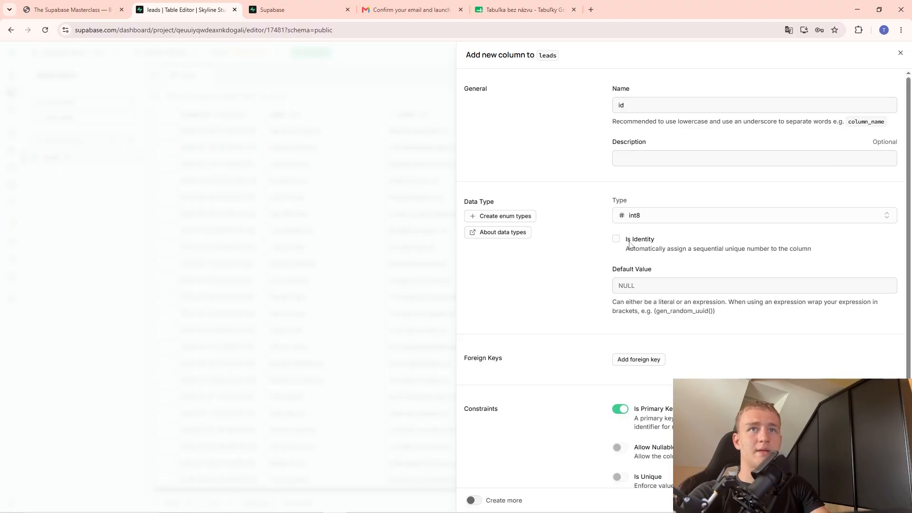
pyautogui.moveTo(734, 249); pyautogui.dragTo(794, 247)
pyautogui.click(794, 247)
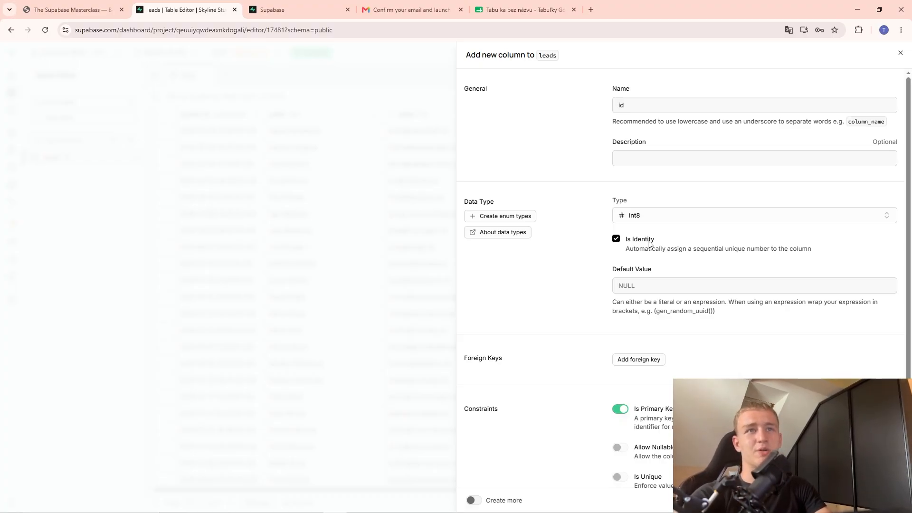
pyautogui.click(890, 500)
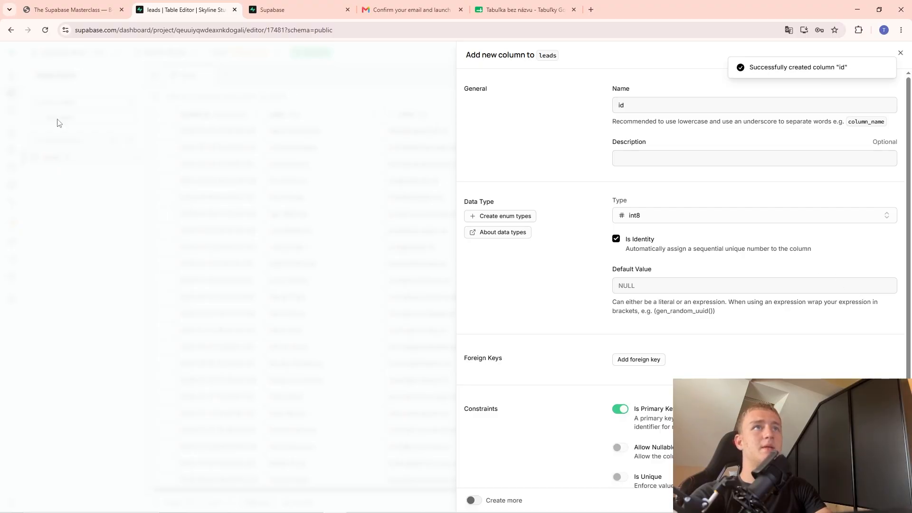
pyautogui.click(371, 183)
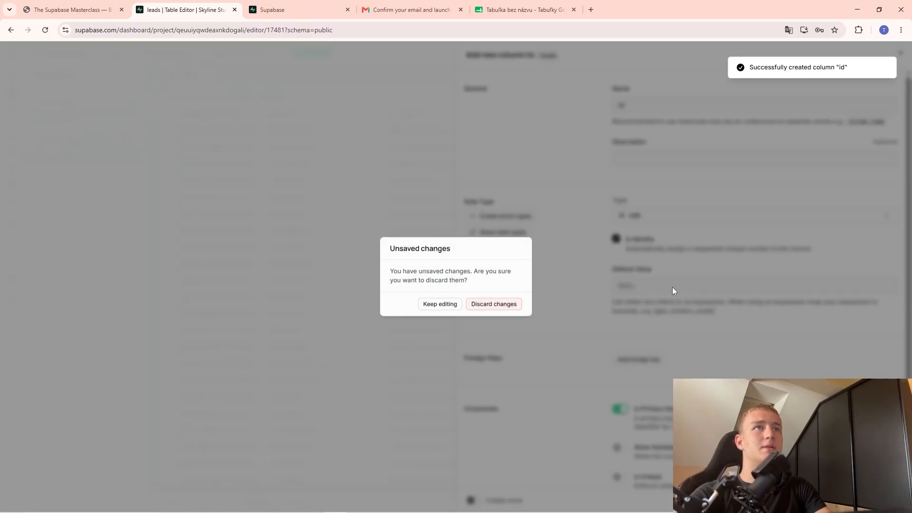
pyautogui.click(489, 302)
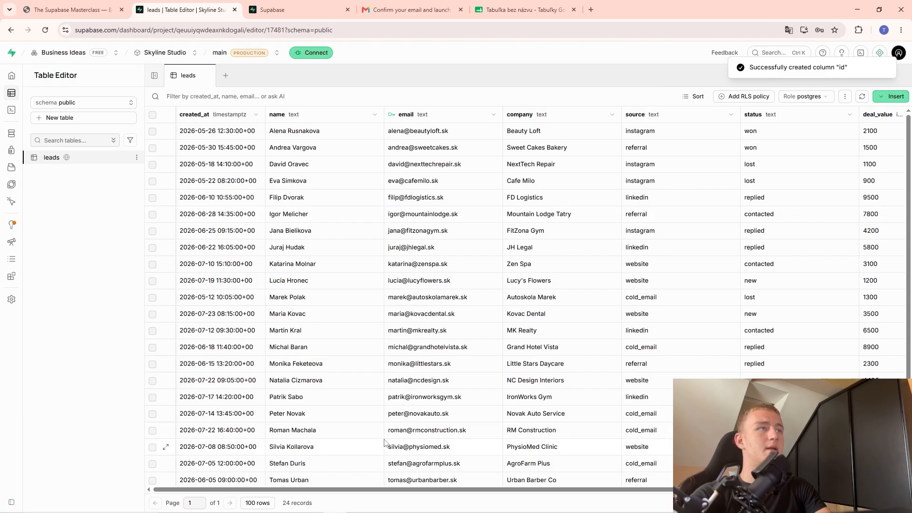
pyautogui.moveTo(399, 487); pyautogui.dragTo(576, 488)
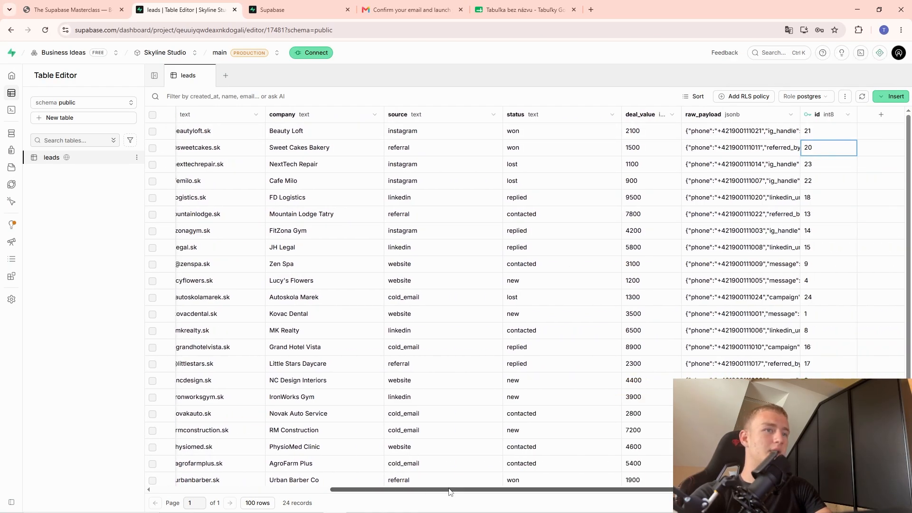
pyautogui.moveTo(455, 489); pyautogui.dragTo(277, 489)
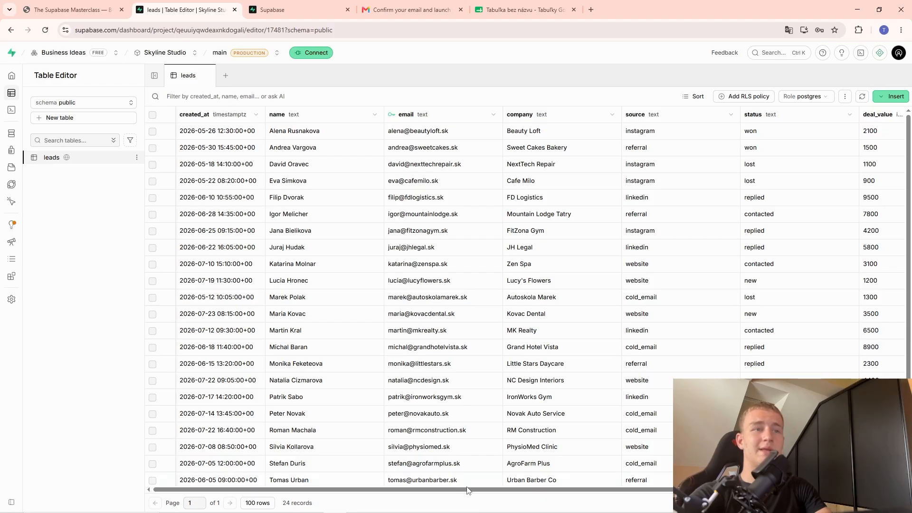
pyautogui.moveTo(466, 489); pyautogui.dragTo(679, 494)
pyautogui.scroll(-1, 816, 185)
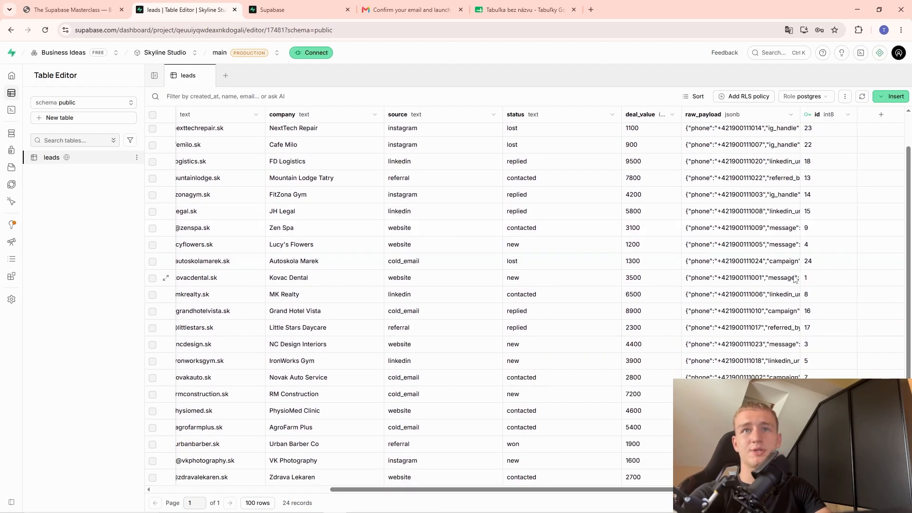
pyautogui.scroll(1, 825, 254)
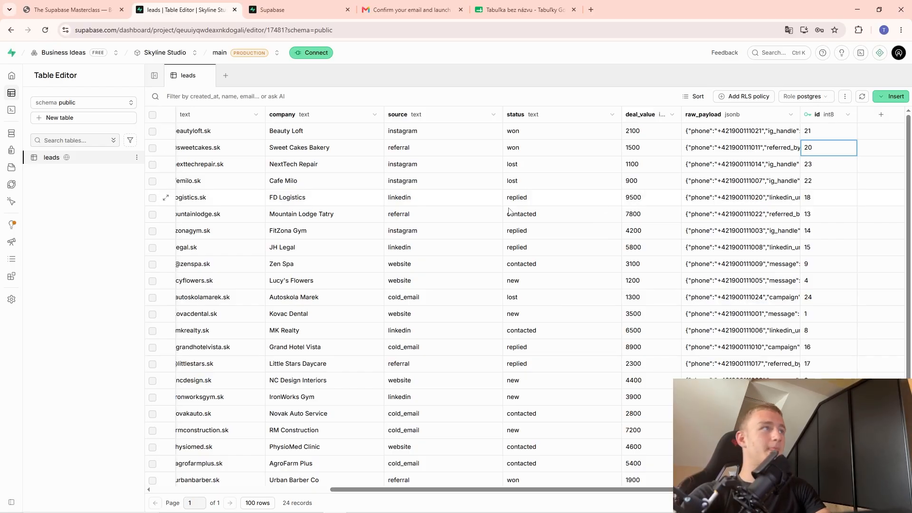
pyautogui.moveTo(359, 489); pyautogui.dragTo(267, 484)
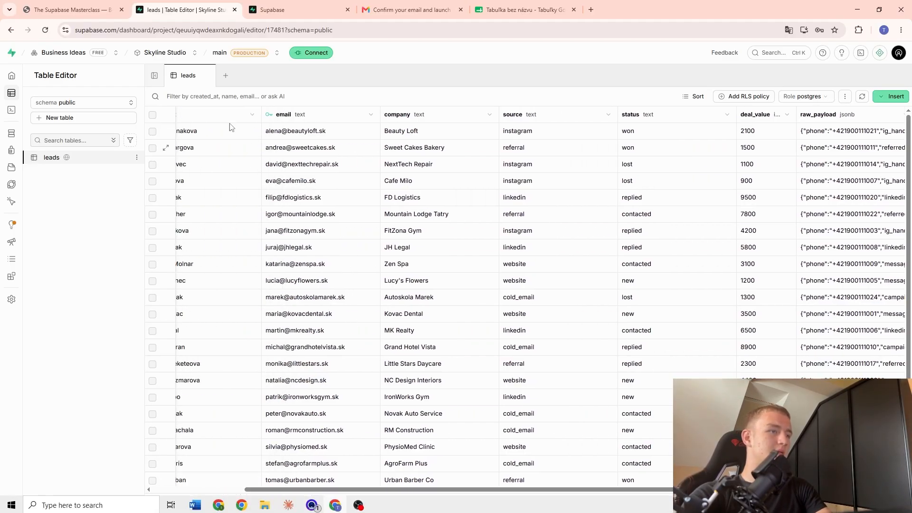
pyautogui.click(52, 9)
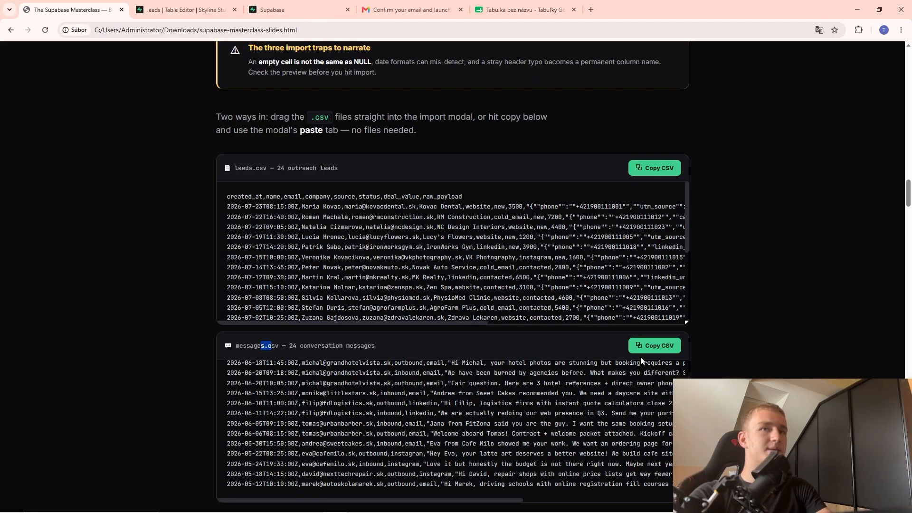
# Start a new Supabase table named 'messages', taking the name from the slides.
pyautogui.click(653, 345)
pyautogui.click(183, 9)
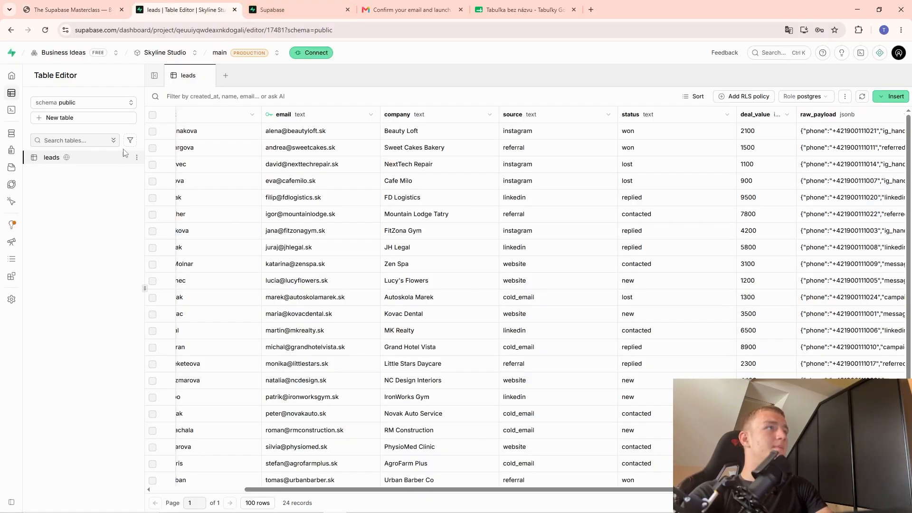
pyautogui.click(59, 117)
pyautogui.click(114, 6)
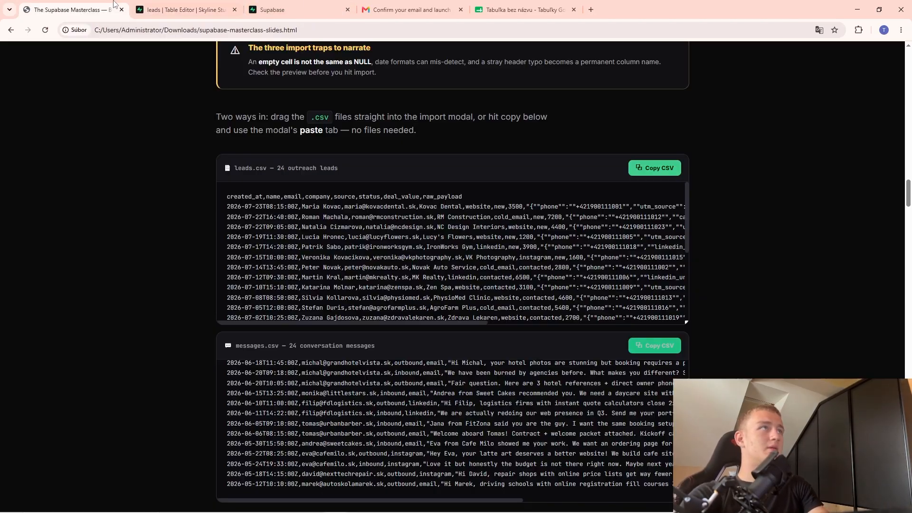
pyautogui.moveTo(264, 343); pyautogui.dragTo(237, 343)
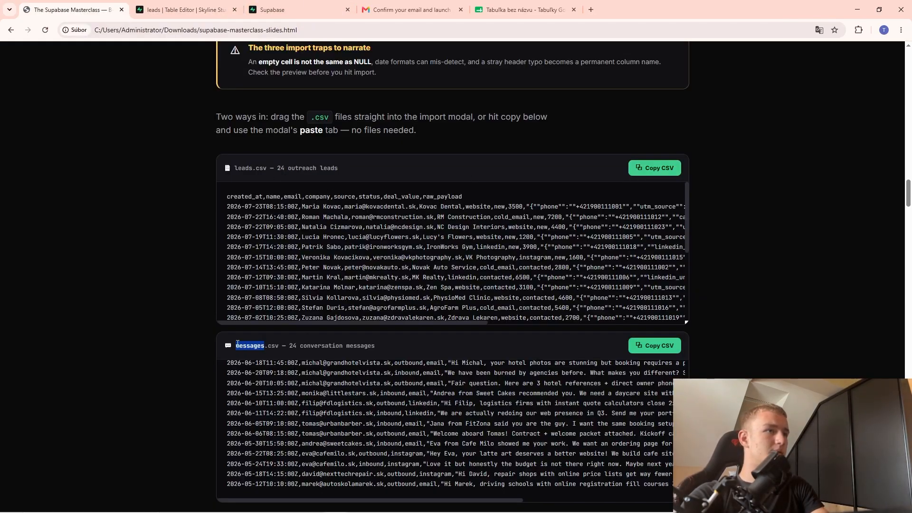
pyautogui.click(185, 9)
pyautogui.hotkey('ctrl', 'v')
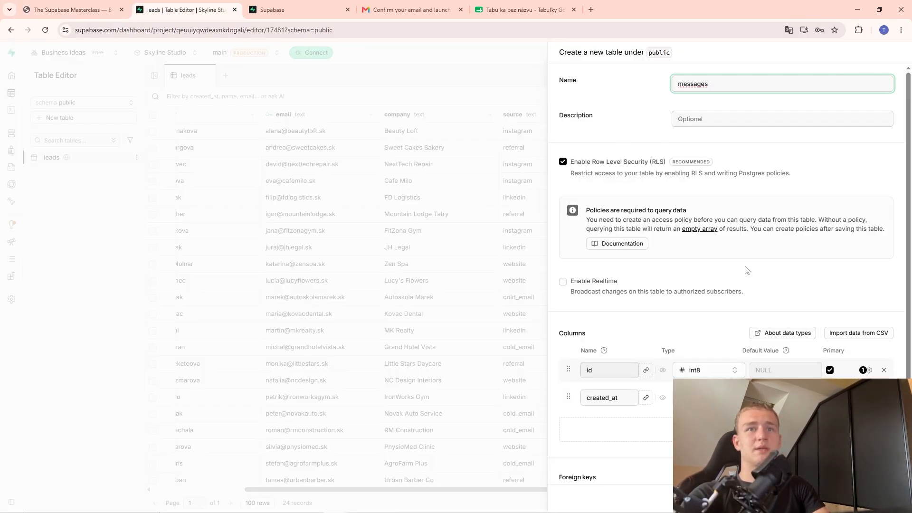
# Import messages.csv as the new table's data and accept the preview.
pyautogui.scroll(-1, 760, 275)
pyautogui.click(845, 225)
pyautogui.click(762, 185)
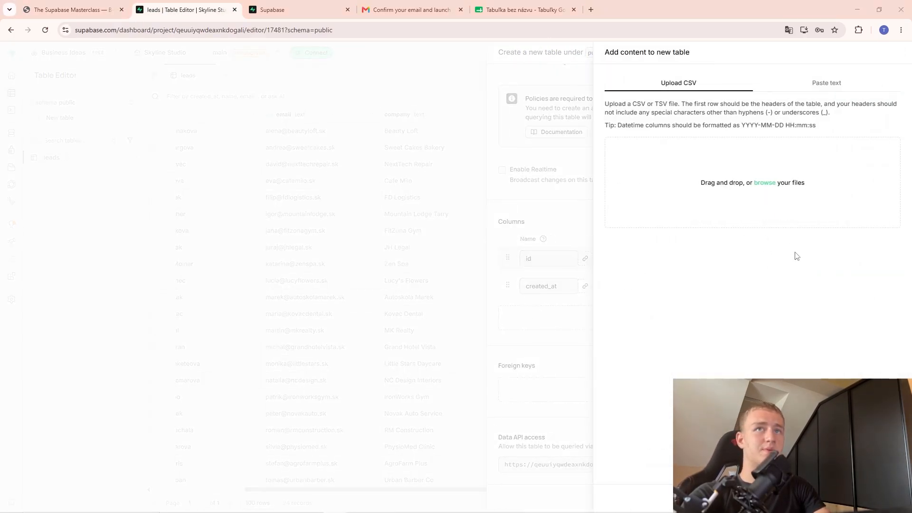
pyautogui.click(190, 99)
pyautogui.click(370, 239)
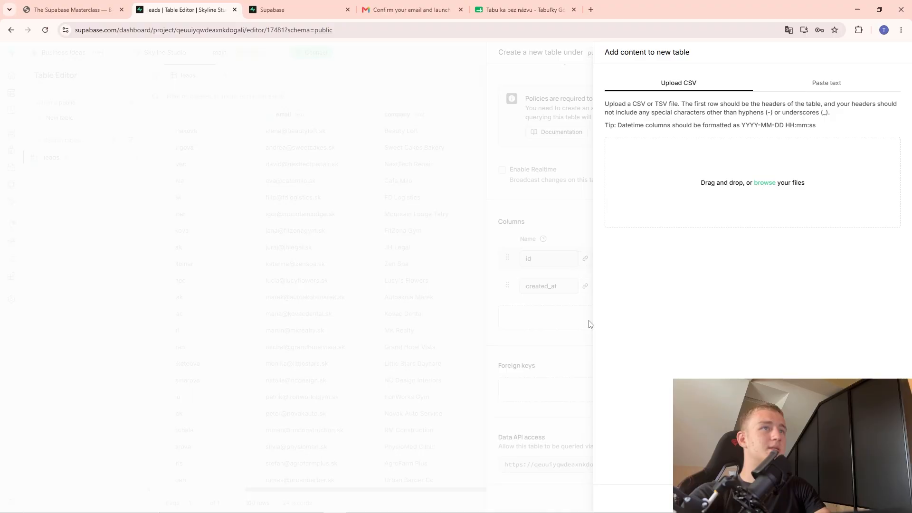
pyautogui.click(887, 498)
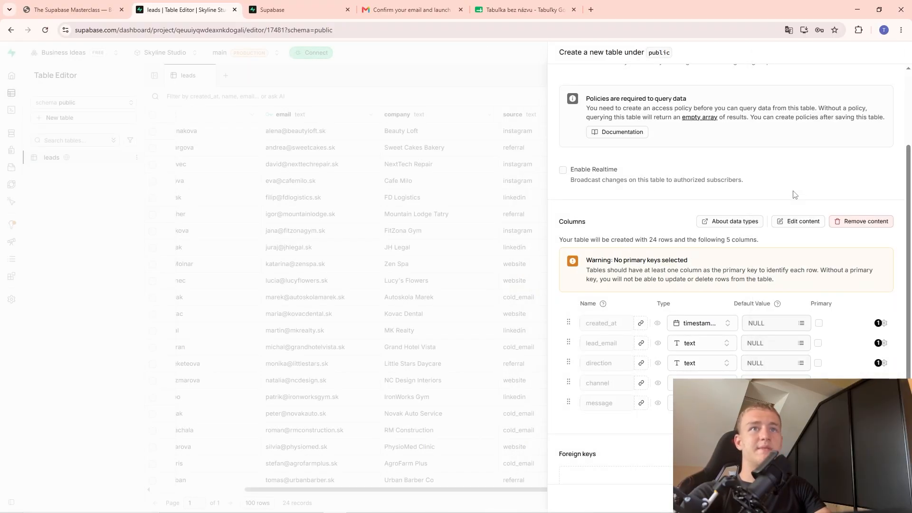
# Mark lead_email as the primary key and save the messages table.
pyautogui.scroll(-2, 646, 291)
pyautogui.scroll(1, 726, 274)
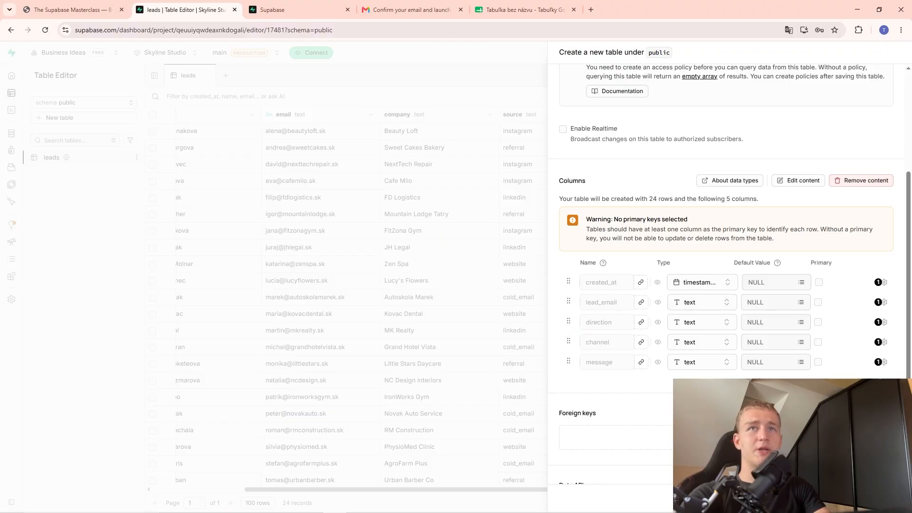
pyautogui.scroll(3, 703, 325)
pyautogui.scroll(-3, 703, 324)
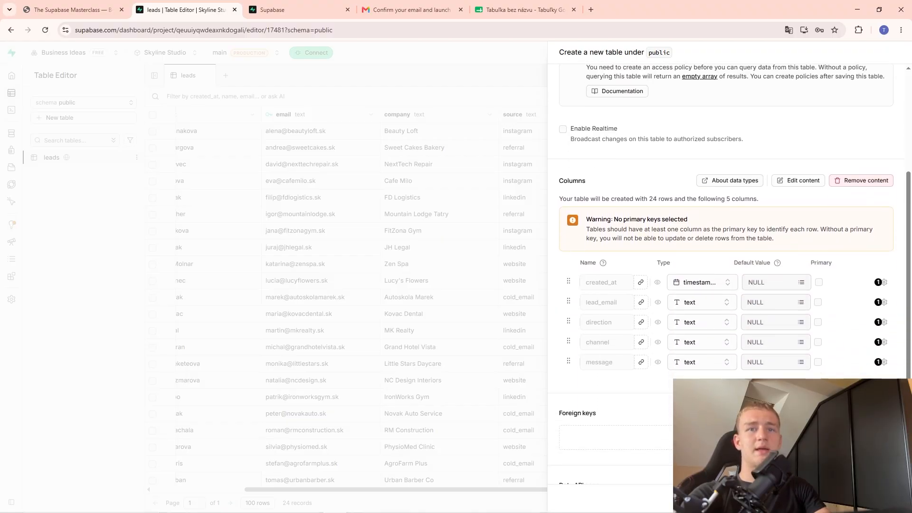
pyautogui.scroll(3, 717, 294)
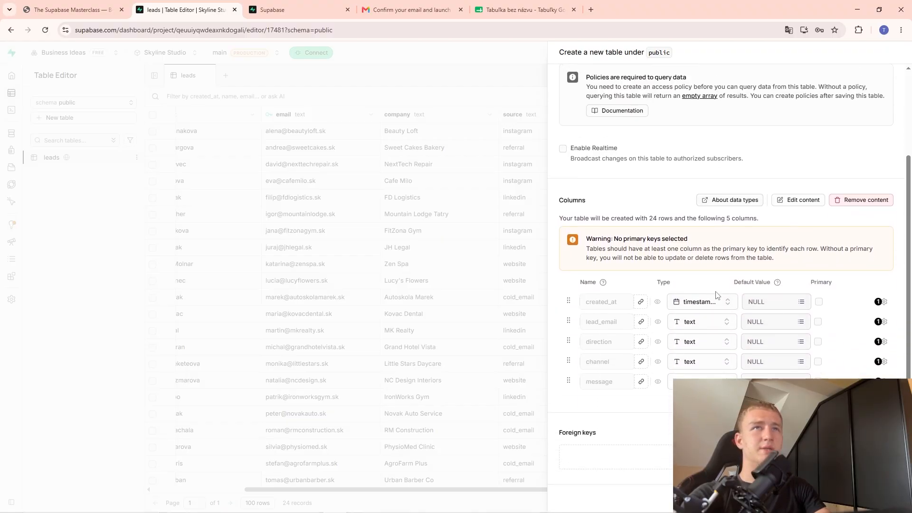
pyautogui.scroll(-3, 667, 304)
pyautogui.scroll(-1, 667, 291)
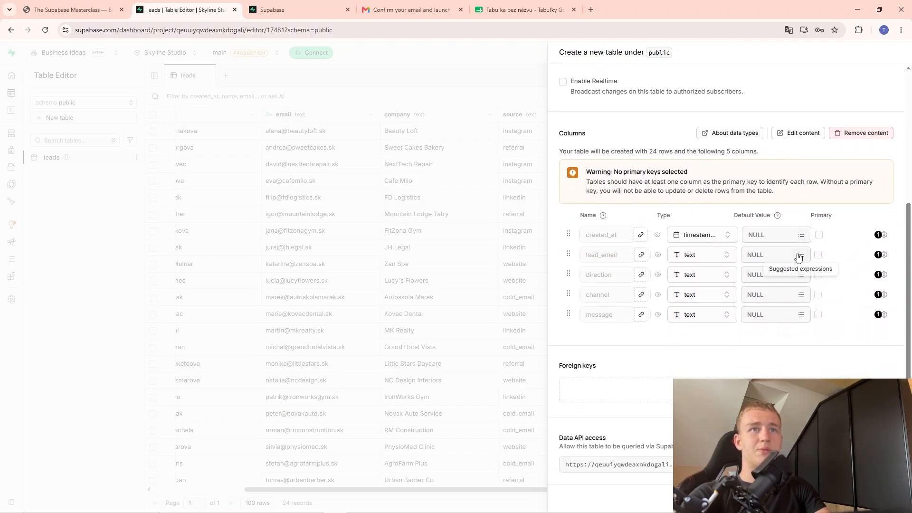
pyautogui.click(818, 254)
pyautogui.click(892, 499)
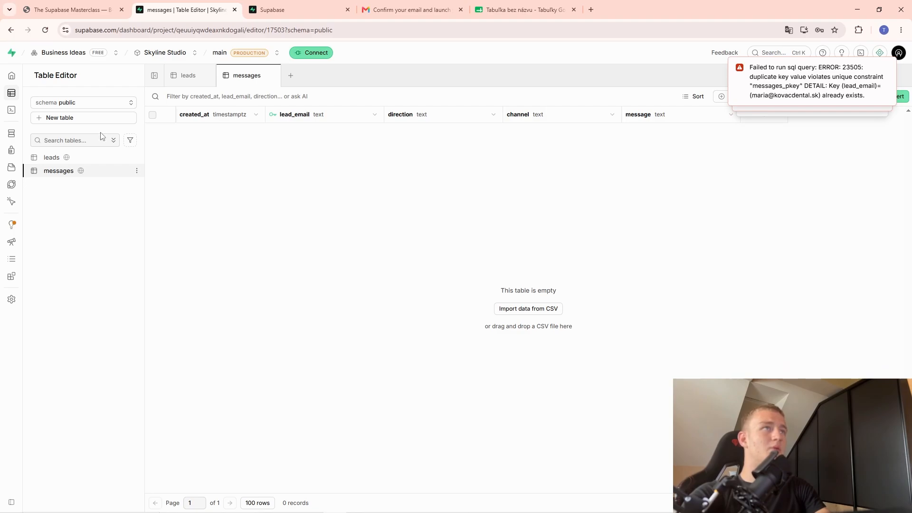
# Look over the import error text and the lead_email and created_at columns.
pyautogui.moveTo(794, 123)
pyautogui.mouseDown()
pyautogui.moveTo(850, 124)
pyautogui.moveTo(769, 134)
pyautogui.moveTo(785, 131)
pyautogui.mouseUp()
pyautogui.rightClick(785, 131)
pyautogui.click(321, 226)
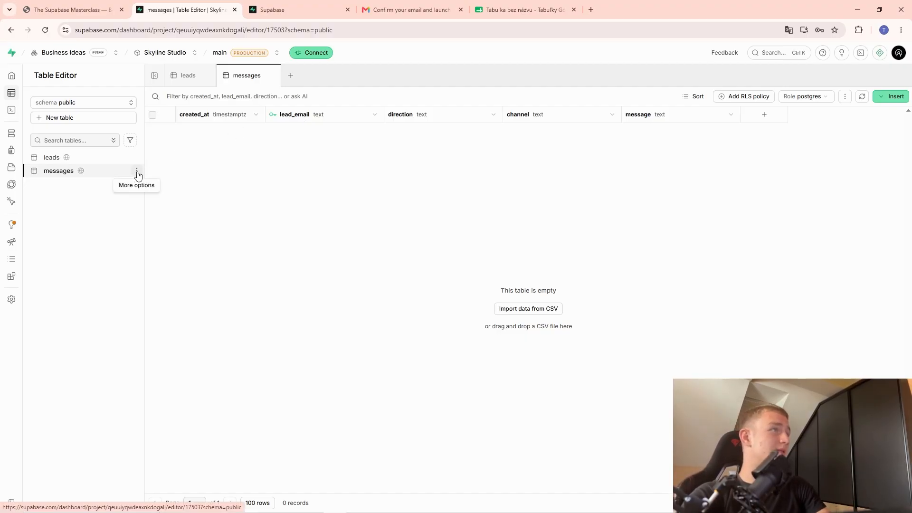
pyautogui.click(373, 120)
pyautogui.click(189, 119)
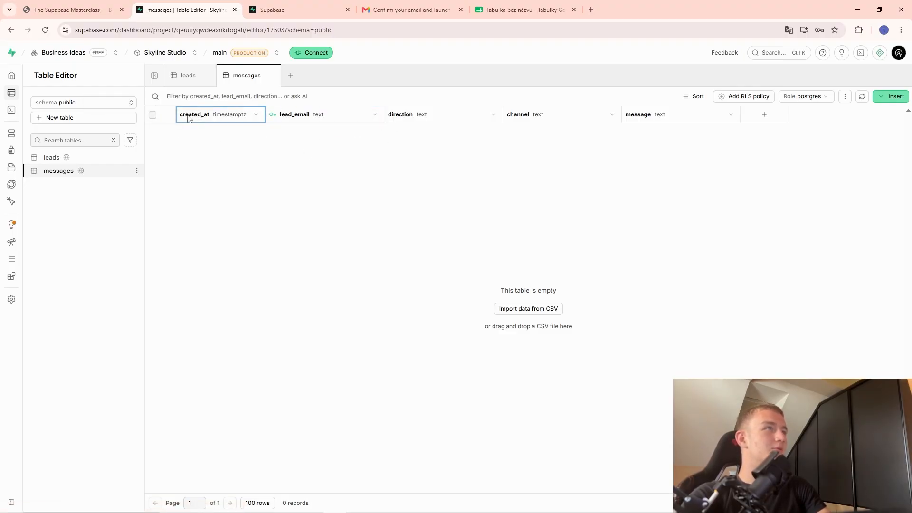
# Delete the empty messages table and confirm.
pyautogui.click(137, 170)
pyautogui.click(157, 274)
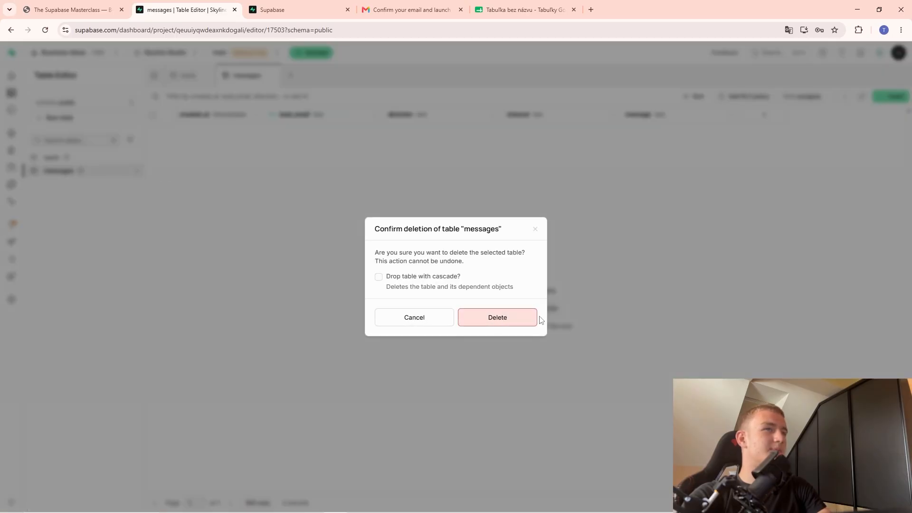
pyautogui.click(518, 318)
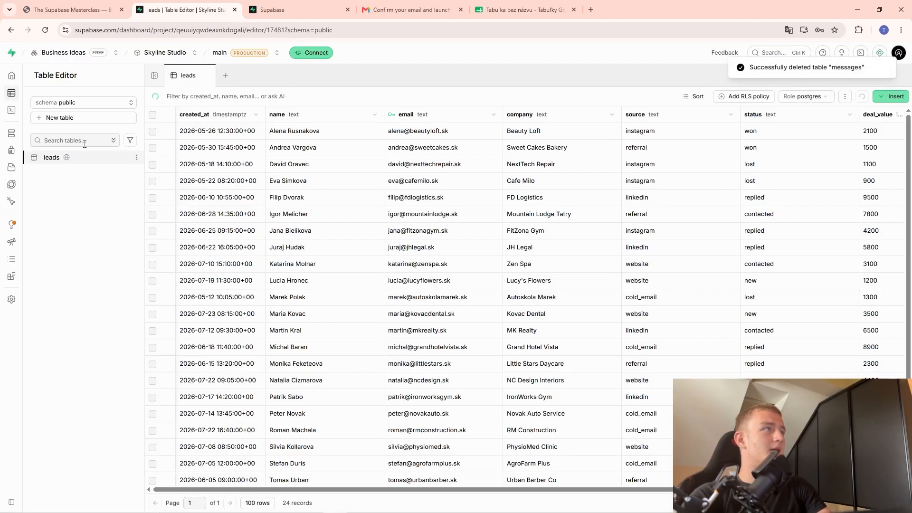
# Start another new table named 'messages'.
pyautogui.click(83, 118)
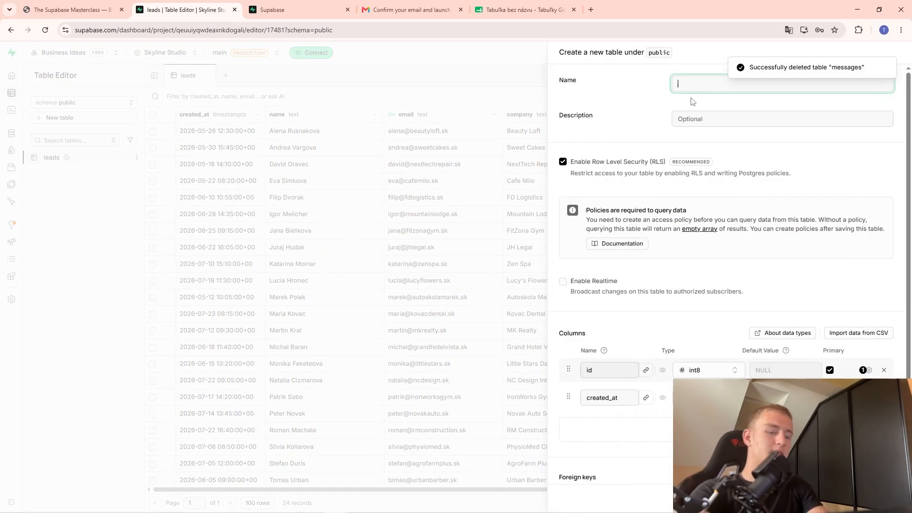
pyautogui.write('messages')
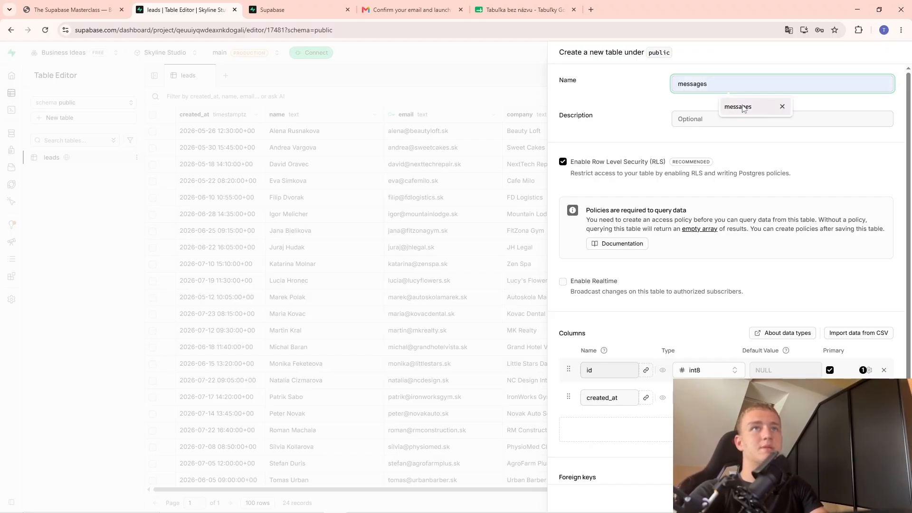
pyautogui.click(741, 107)
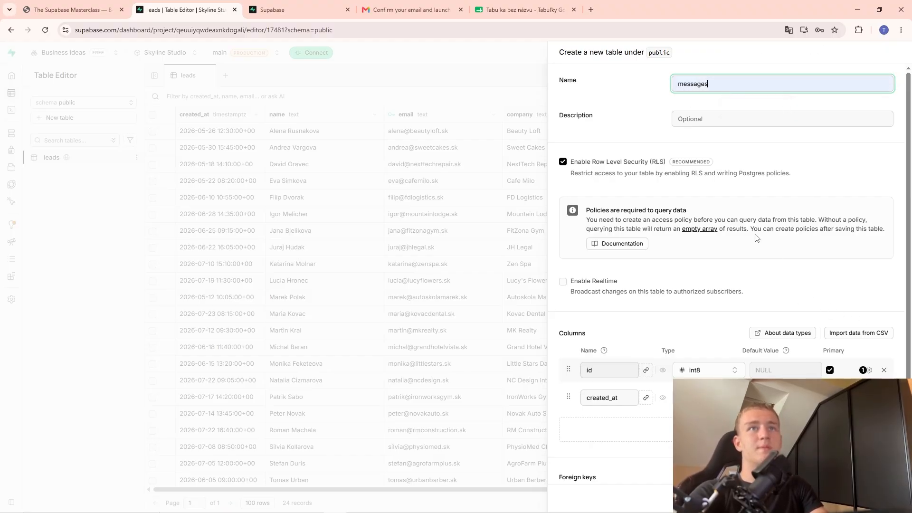
pyautogui.scroll(-1, 751, 234)
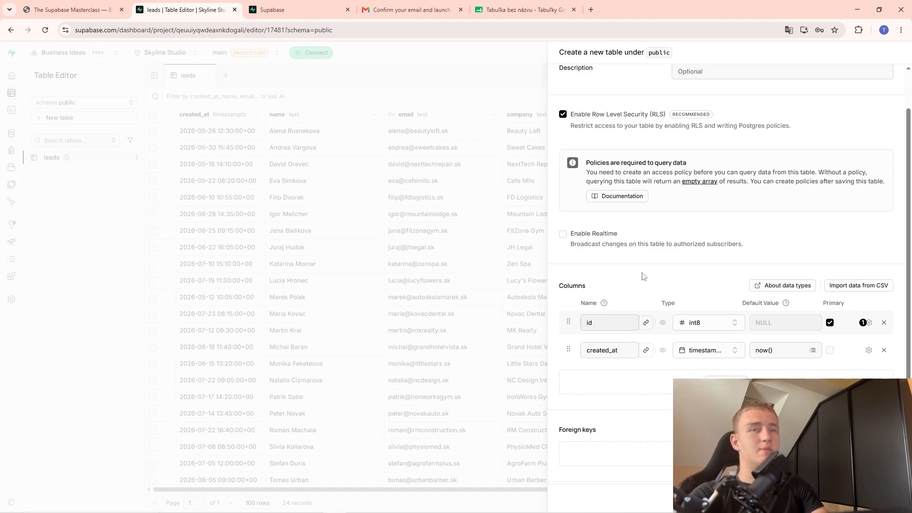
pyautogui.scroll(-1, 645, 273)
# Import messages.csv and check its lead_email and created_at values in the preview.
pyautogui.click(855, 220)
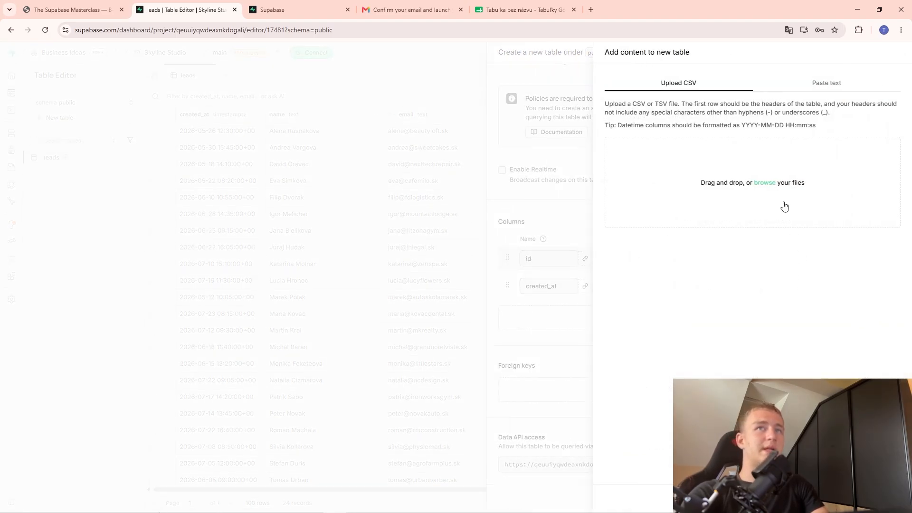
pyautogui.click(766, 184)
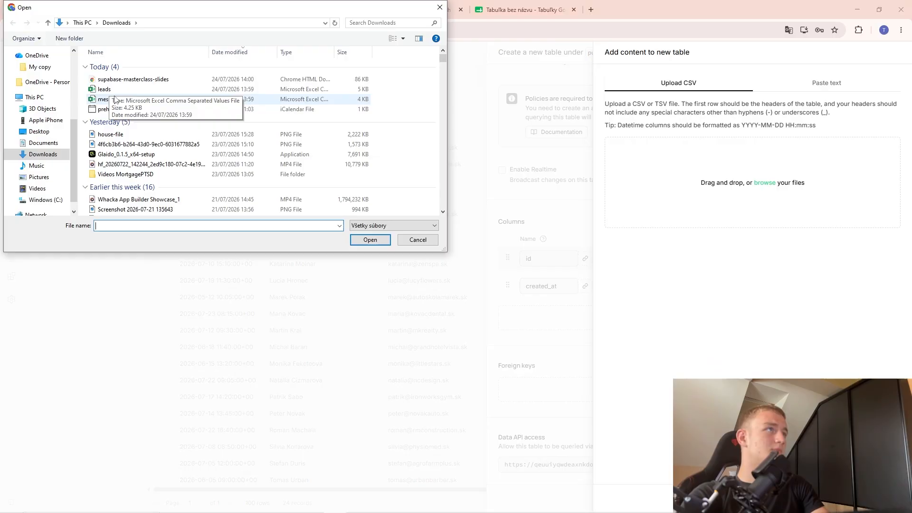
pyautogui.click(115, 99)
pyautogui.click(370, 239)
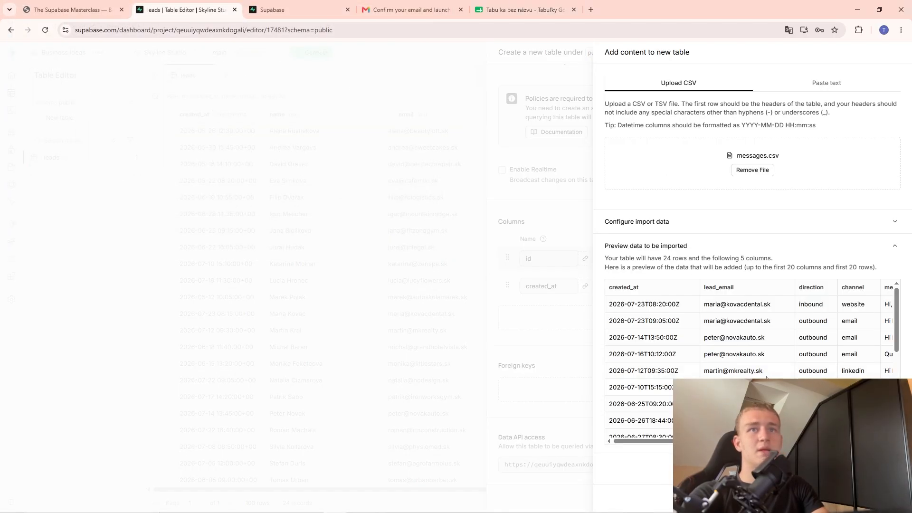
pyautogui.click(750, 339)
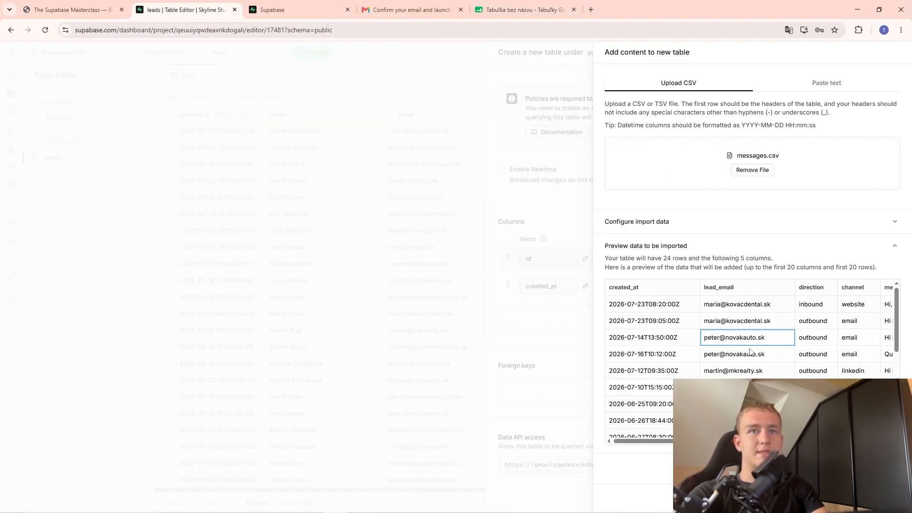
pyautogui.press('Down')
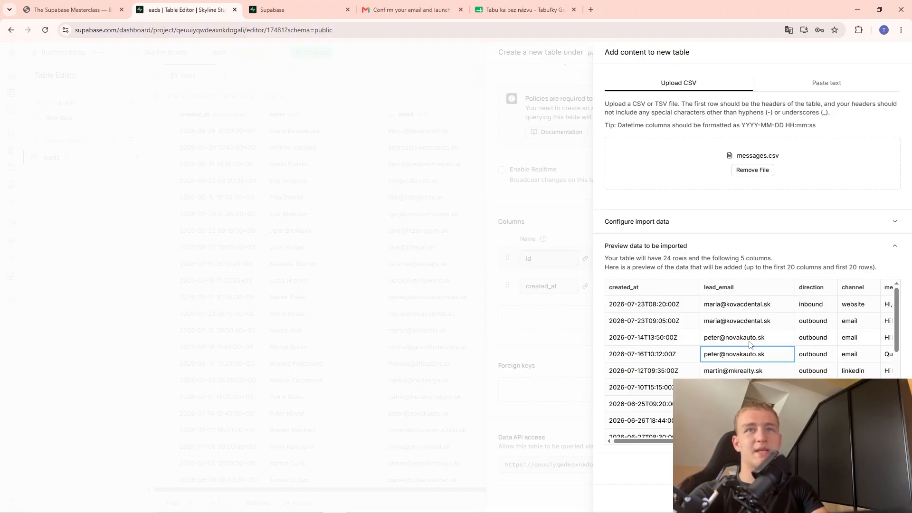
pyautogui.press('Up')
pyautogui.press('Up')
pyautogui.press('Up')
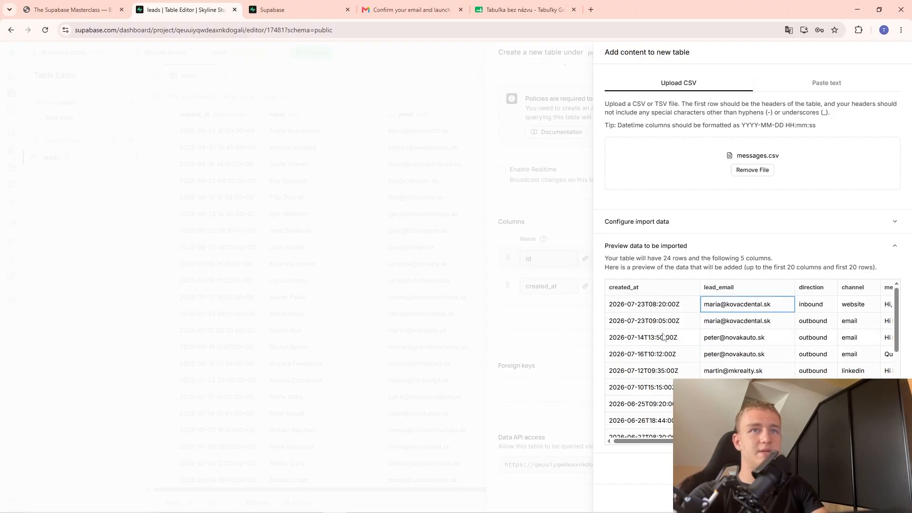
pyautogui.click(667, 308)
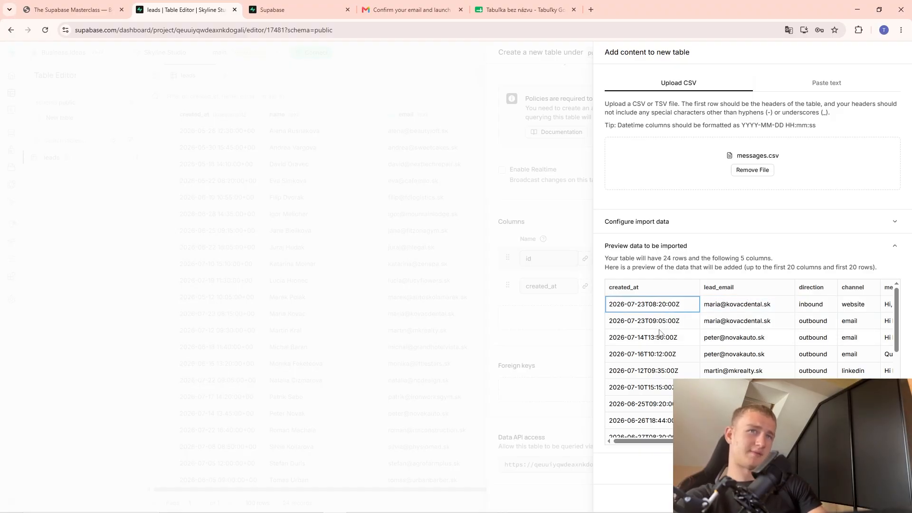
pyautogui.click(658, 329)
pyautogui.click(664, 338)
pyautogui.click(661, 351)
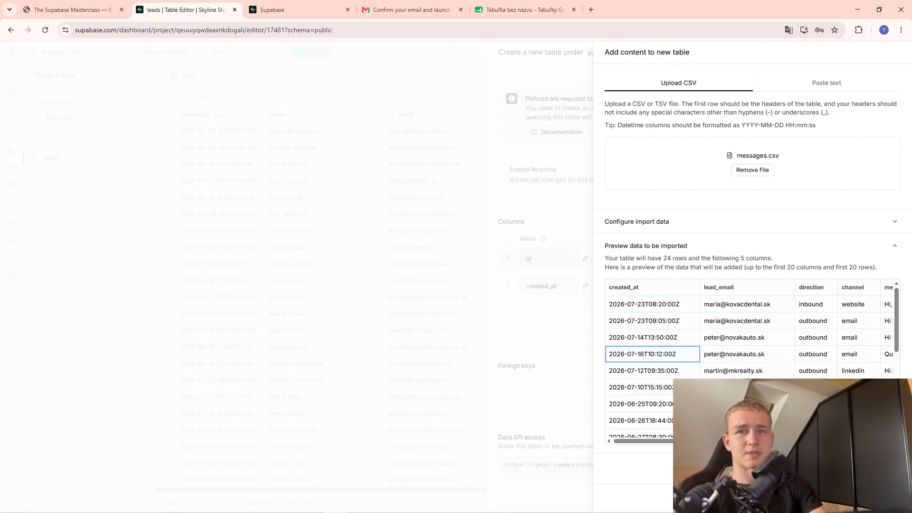
pyautogui.click(887, 499)
# Set created_at as the primary key and create the messages table.
pyautogui.scroll(-1, 785, 316)
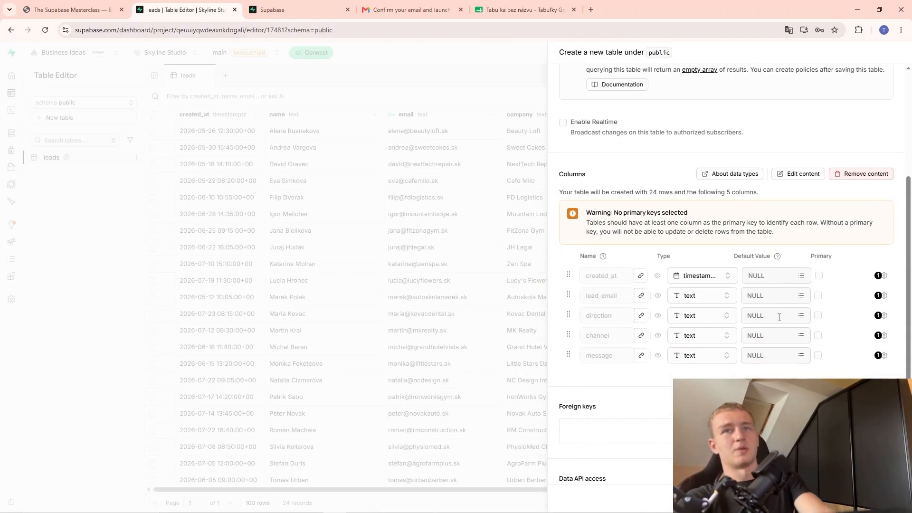
pyautogui.click(819, 275)
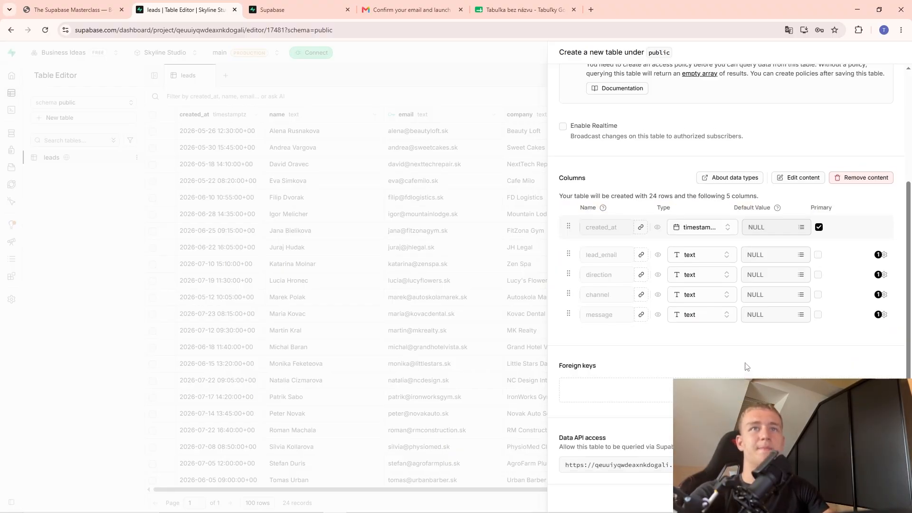
pyautogui.click(887, 498)
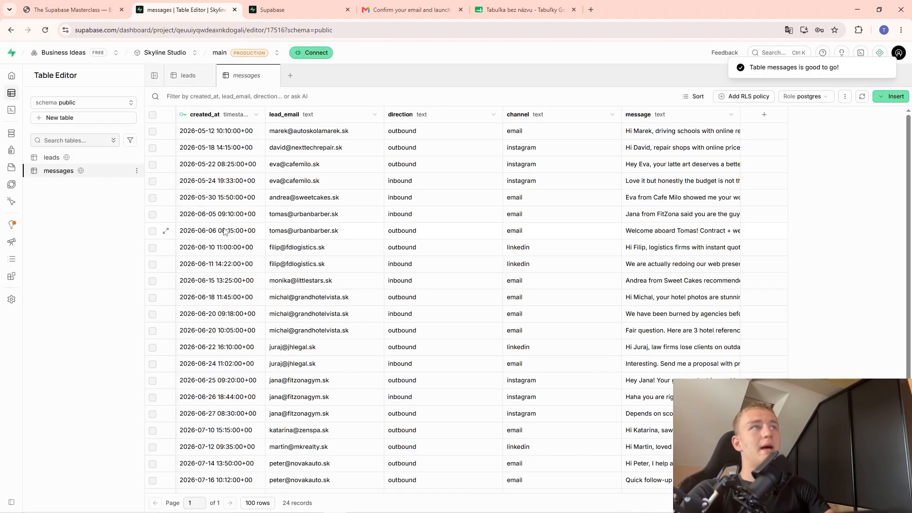
# Add an 'id' column of type int8 to messages, as identity and primary key.
pyautogui.click(764, 114)
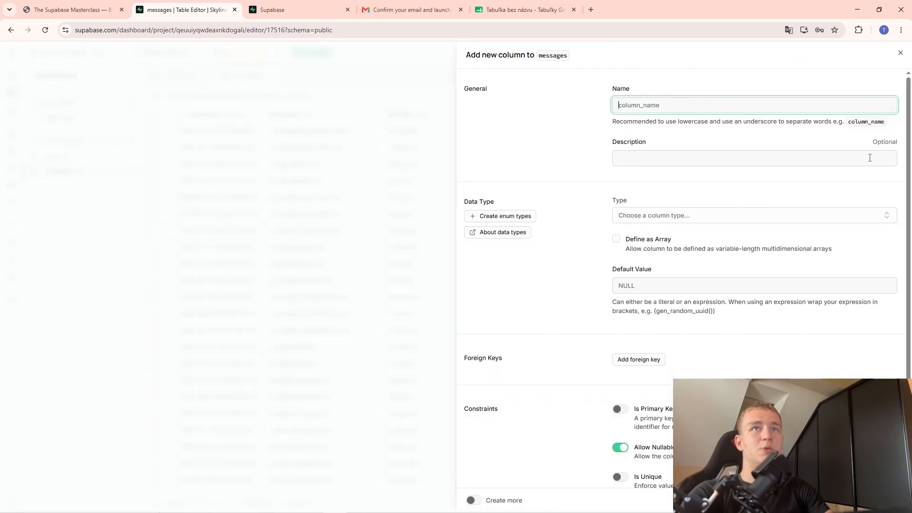
pyautogui.write('id')
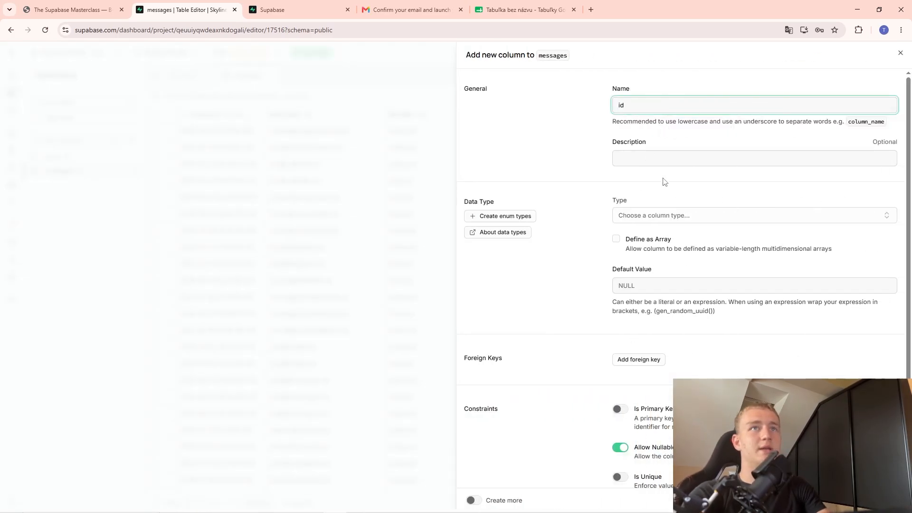
pyautogui.click(668, 217)
pyautogui.click(836, 292)
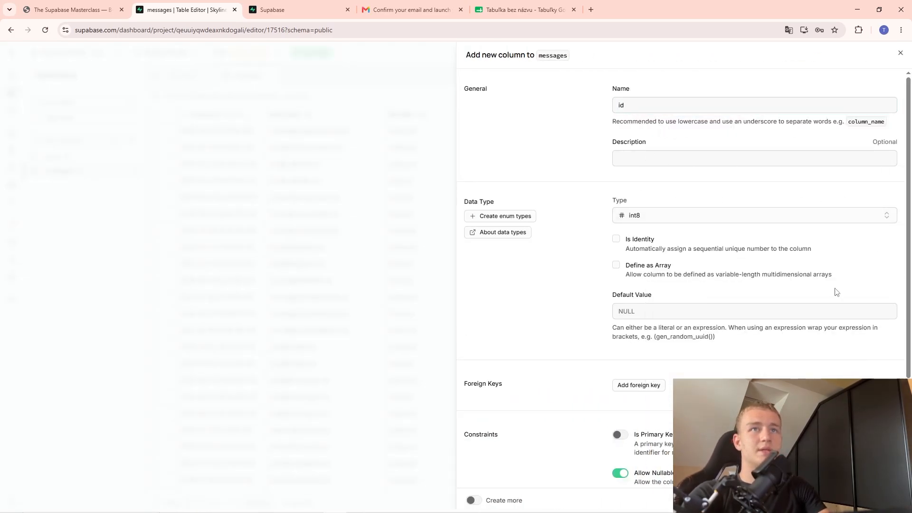
pyautogui.click(616, 239)
pyautogui.scroll(-3, 637, 303)
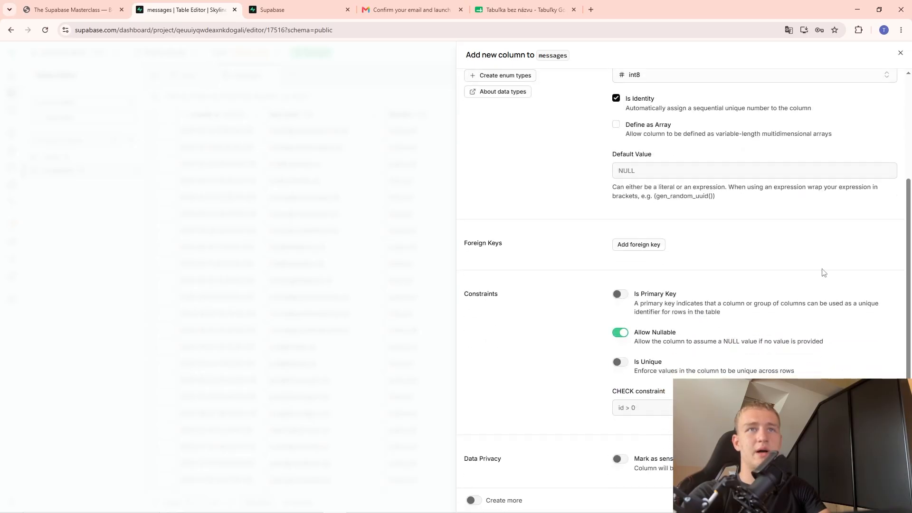
pyautogui.click(620, 294)
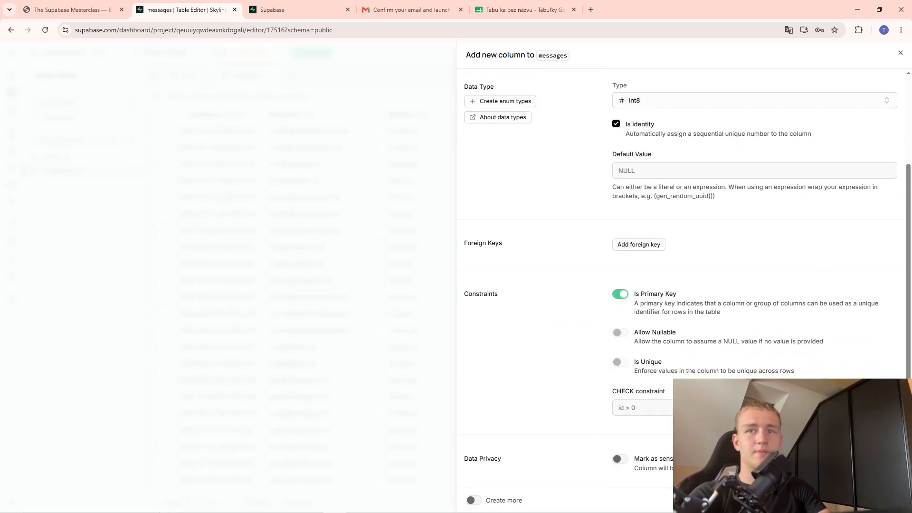
pyautogui.click(888, 500)
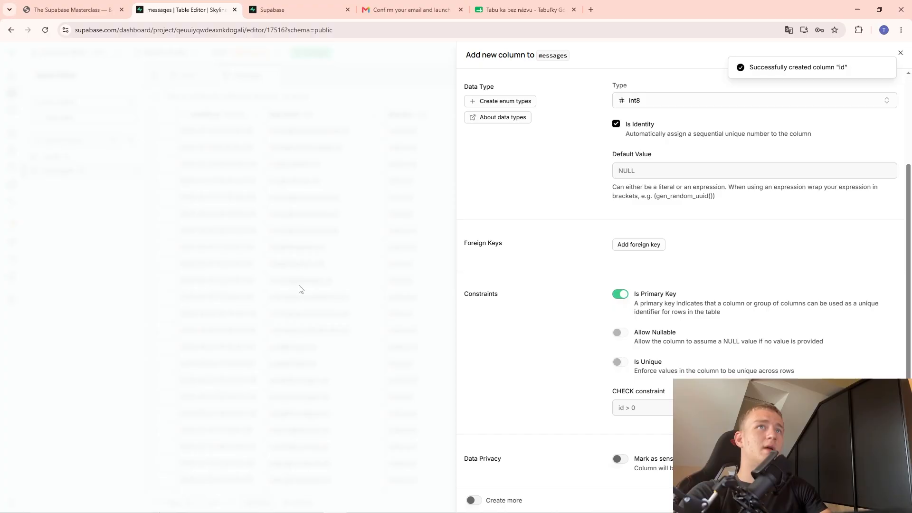
pyautogui.click(321, 246)
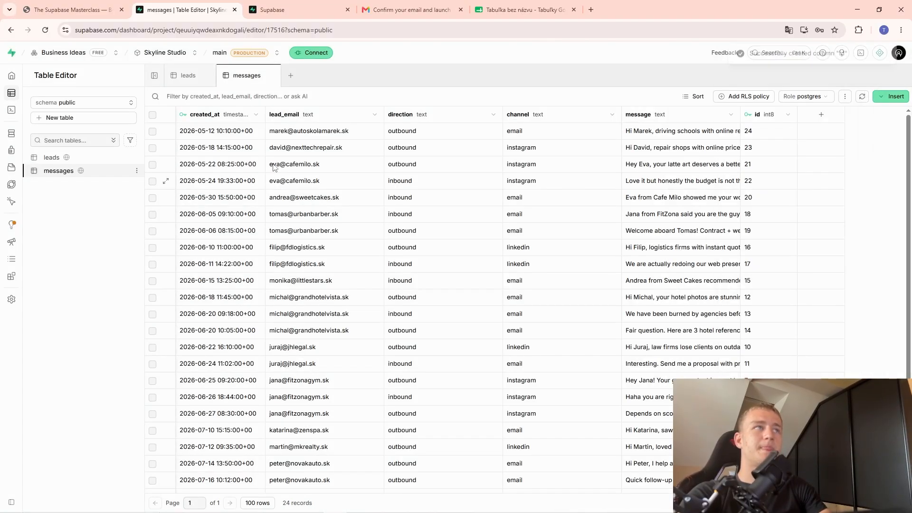
# Remove created_at from the messages primary key, keeping it non-nullable.
pyautogui.click(256, 115)
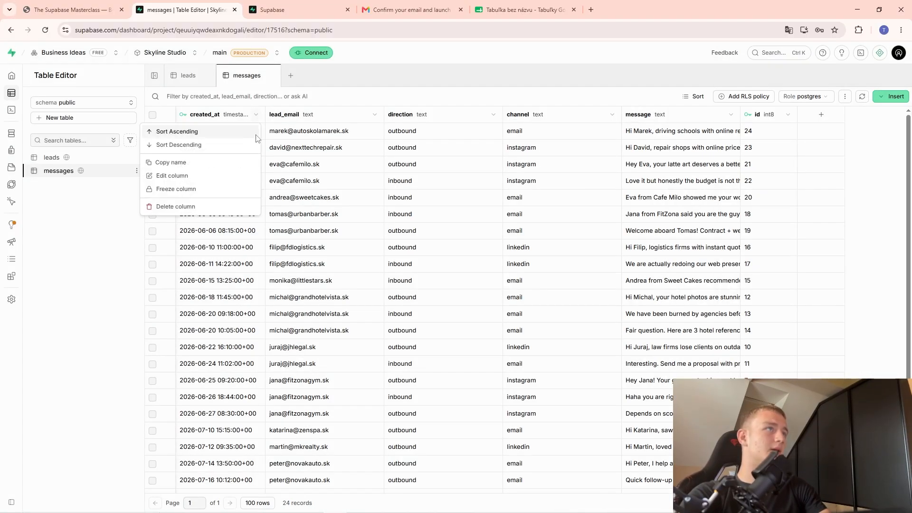
pyautogui.click(175, 176)
pyautogui.click(619, 390)
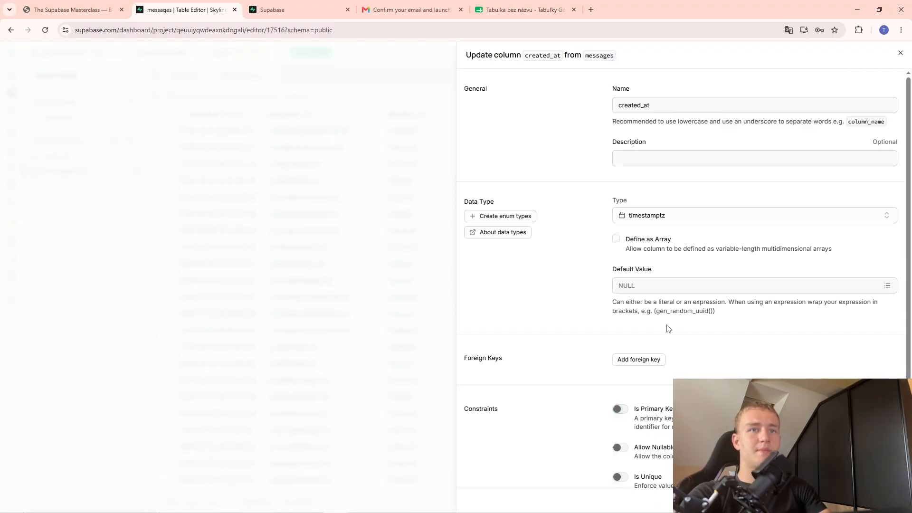
pyautogui.scroll(-2, 624, 401)
pyautogui.click(619, 332)
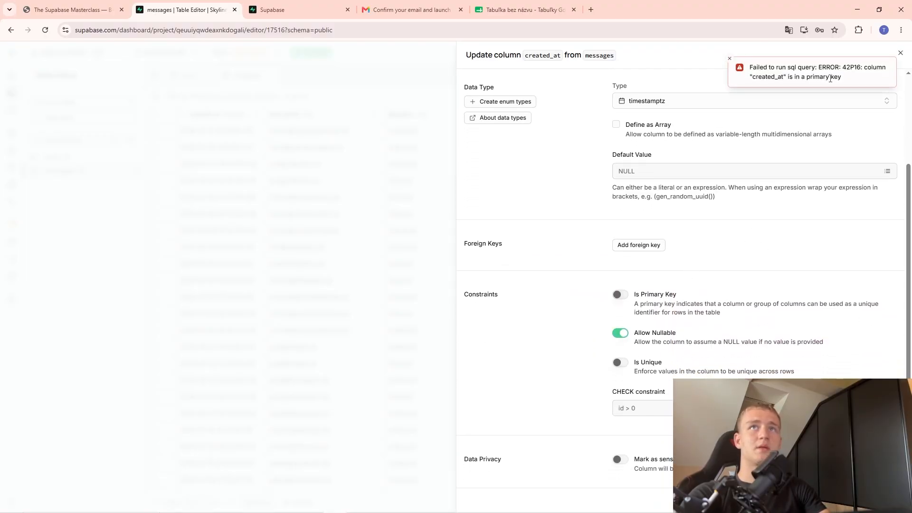
pyautogui.click(620, 333)
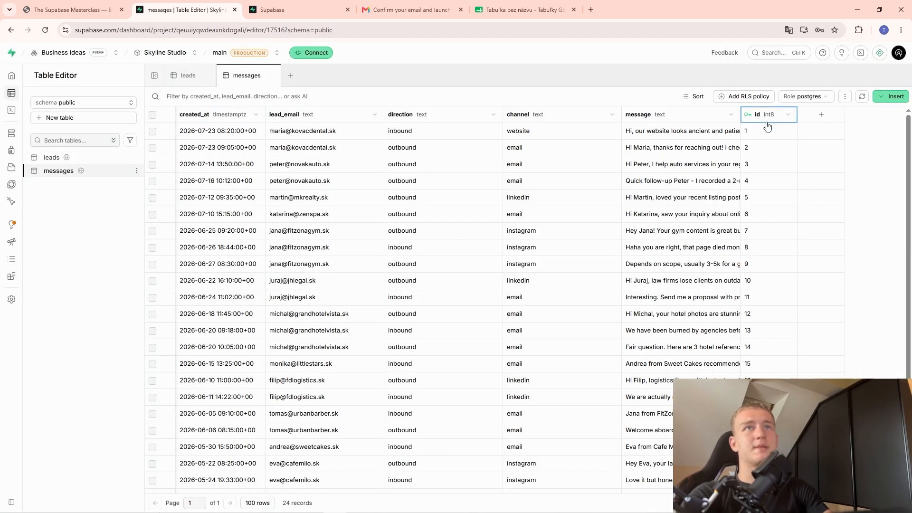
pyautogui.click(772, 167)
# Review the leads table, then go back to the masterclass slides.
pyautogui.click(52, 157)
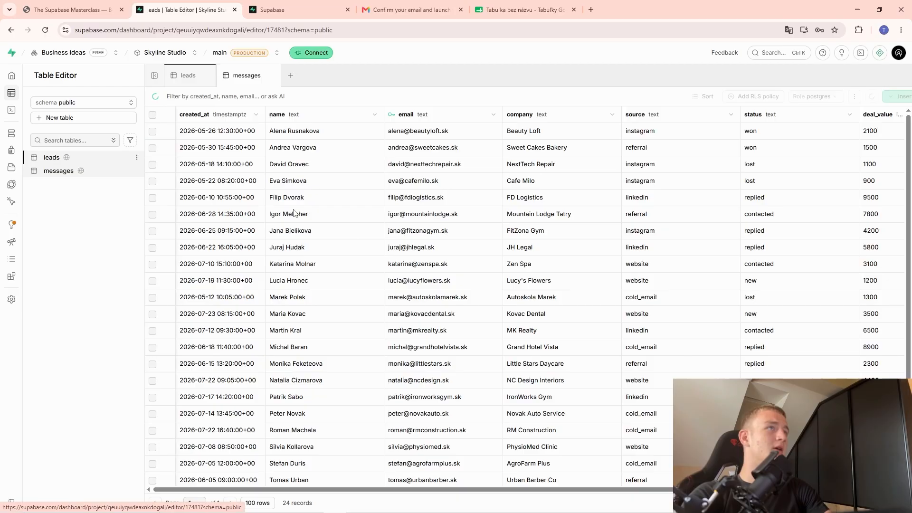
pyautogui.scroll(-2, 420, 205)
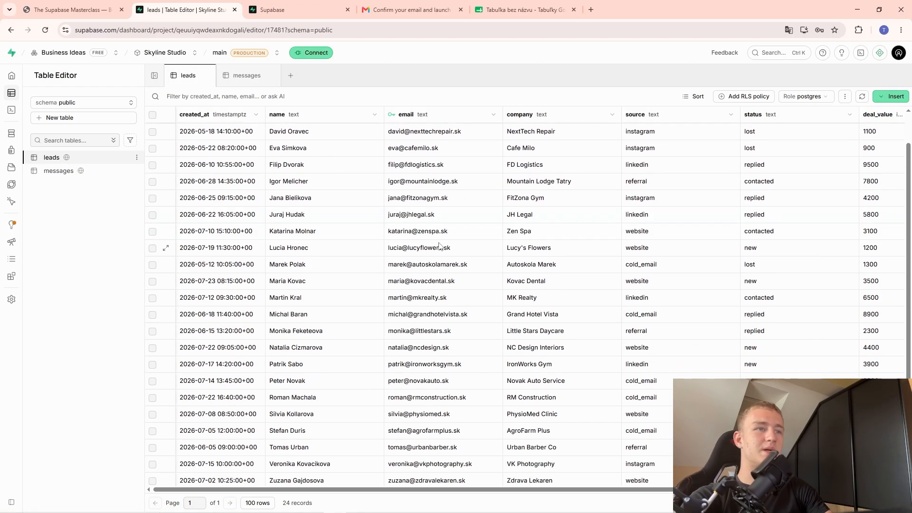
pyautogui.scroll(2, 412, 305)
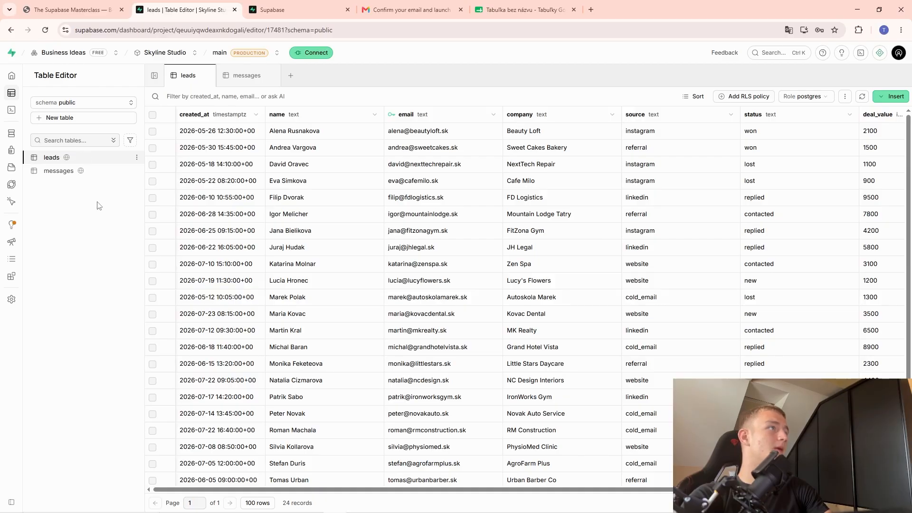
pyautogui.click(102, 6)
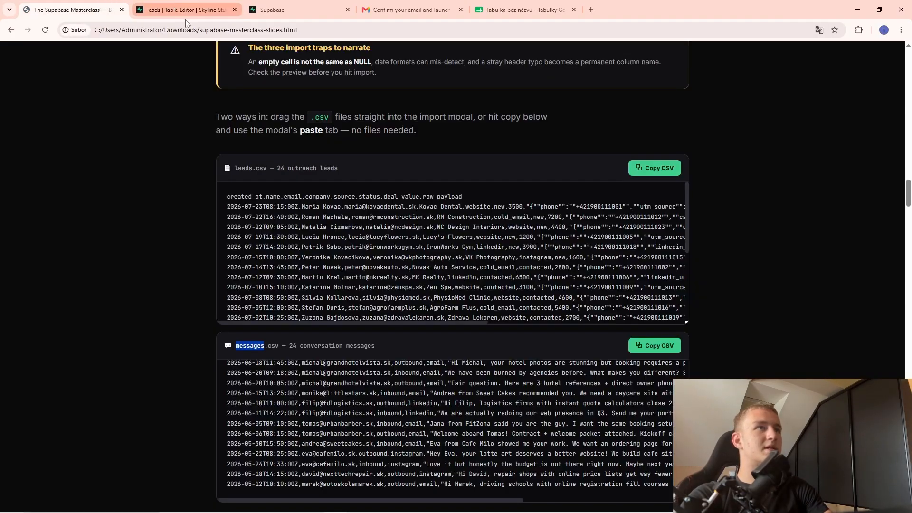
# Scroll the slides up to Part 3, 'Seven types cover 95% of everything.'.
pyautogui.scroll(5, 363, 325)
pyautogui.scroll(10, 364, 329)
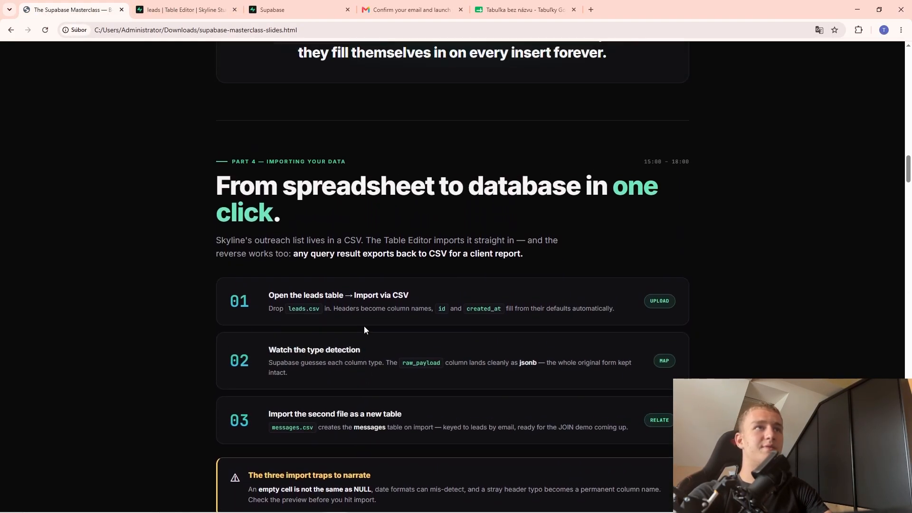
pyautogui.scroll(3, 372, 299)
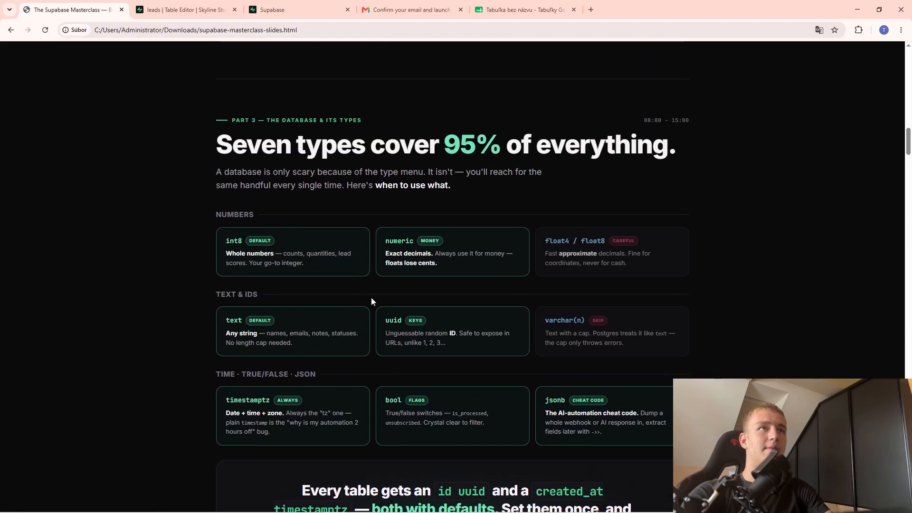
pyautogui.moveTo(204, 146); pyautogui.dragTo(712, 498)
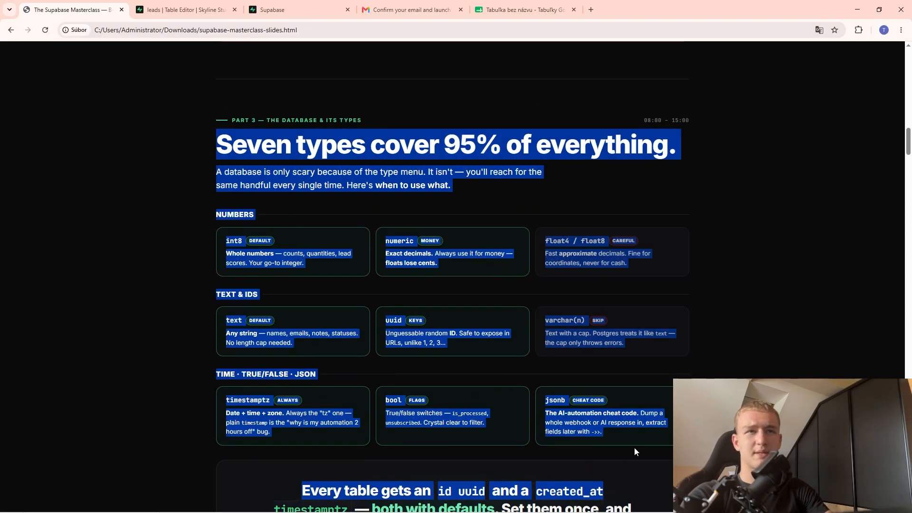
pyautogui.click(587, 416)
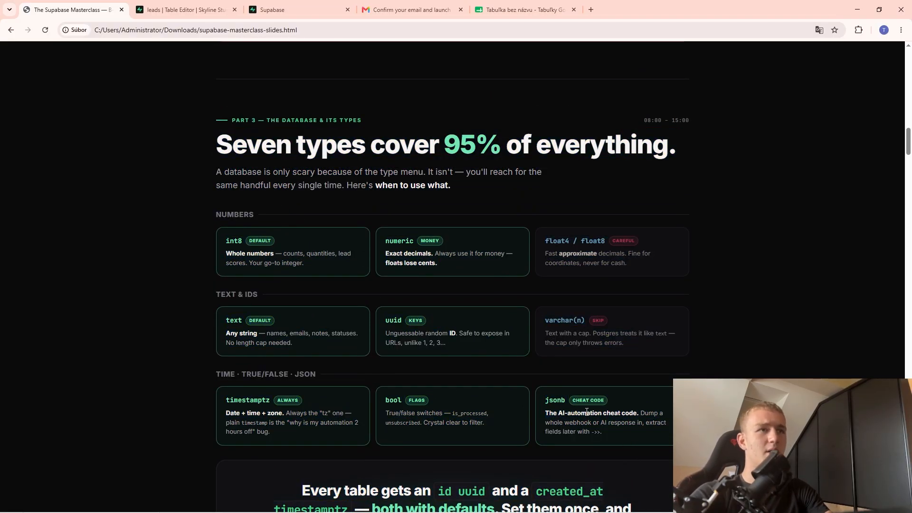
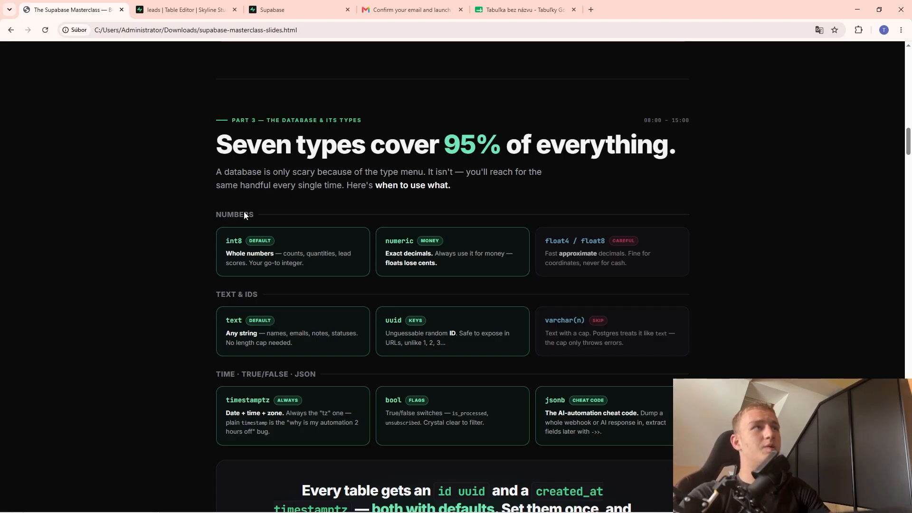
# Bring up the 24-record leads table in Supabase's Table Editor tab.
pyautogui.click(272, 9)
pyautogui.click(209, 10)
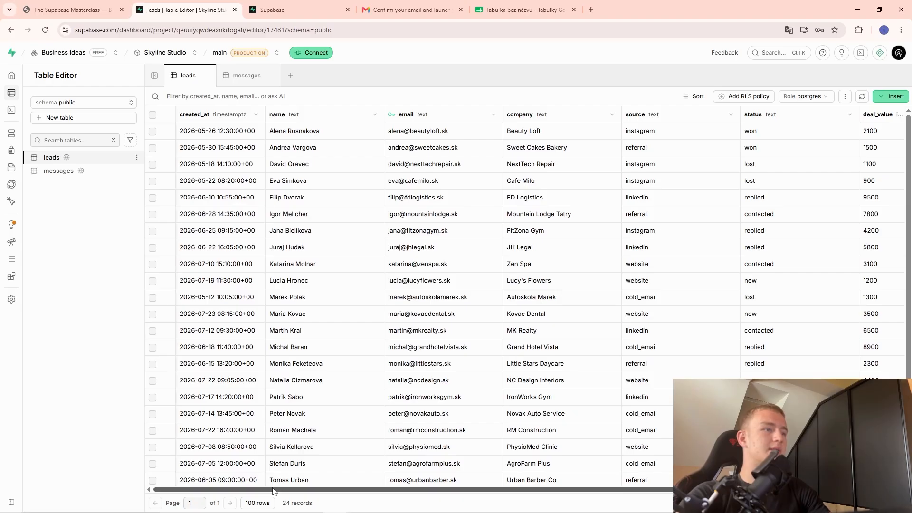
# Scroll right to check the id values 21, 20 and 23, then open the Insert dropdown.
pyautogui.moveTo(336, 490); pyautogui.dragTo(514, 497)
pyautogui.click(821, 138)
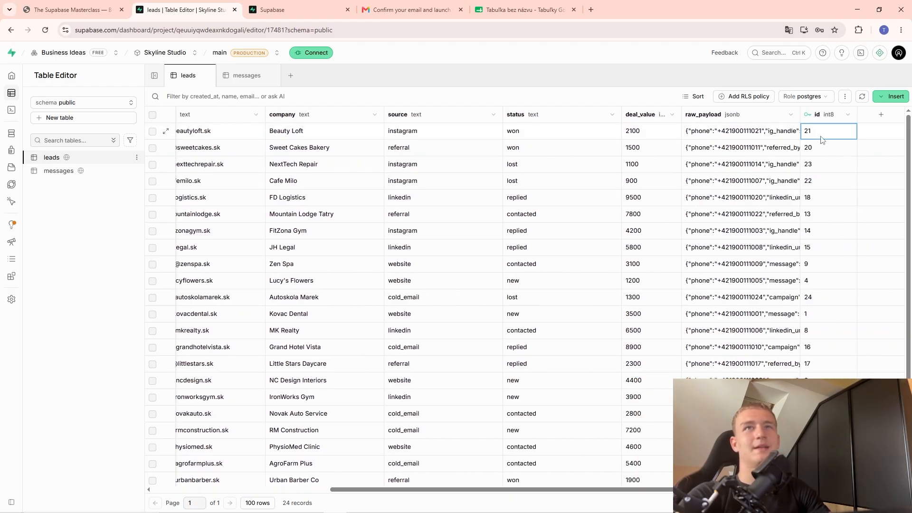
pyautogui.click(828, 155)
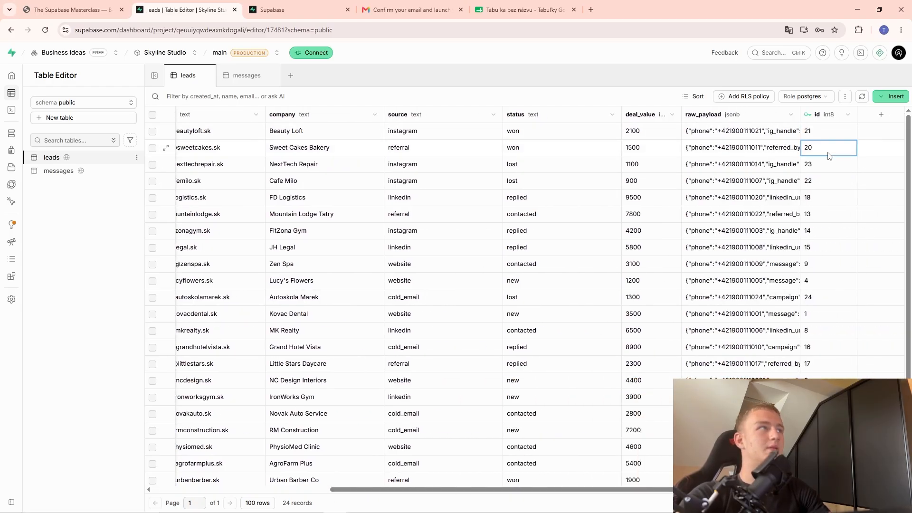
pyautogui.click(837, 167)
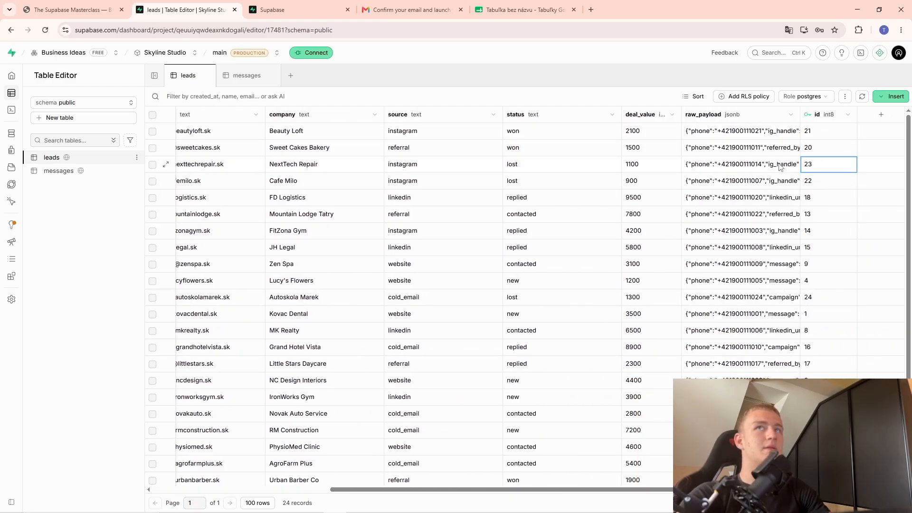
pyautogui.click(893, 101)
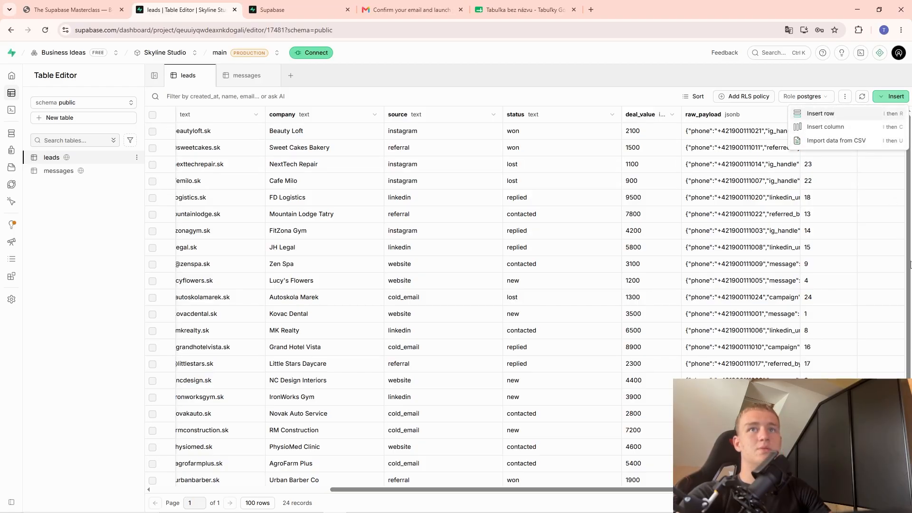
# Start a new lead row with id 9.92828782829 and the lead's e-mail address, and try saving.
pyautogui.click(820, 113)
pyautogui.scroll(-5, 865, 305)
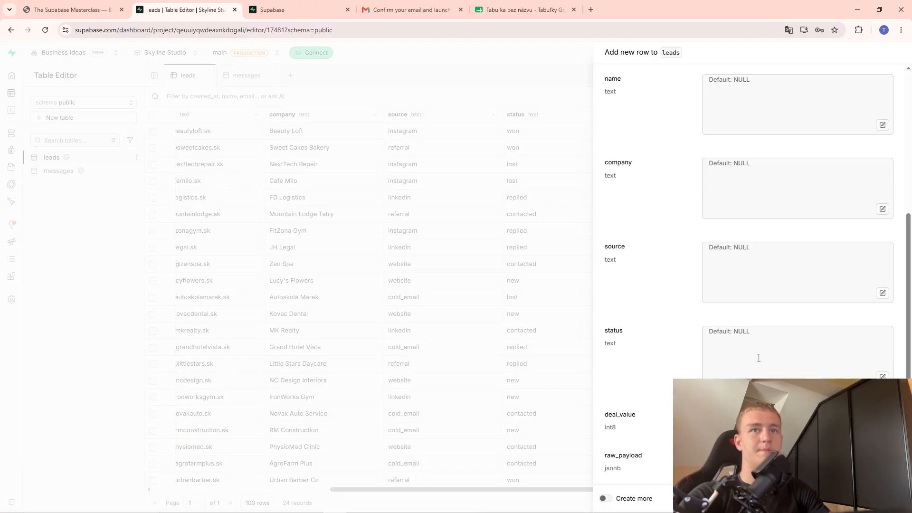
pyautogui.scroll(5, 728, 320)
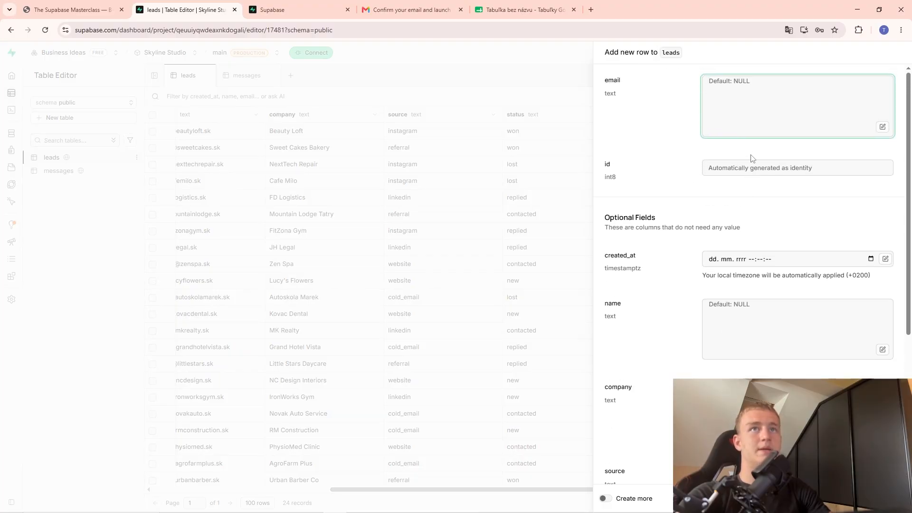
pyautogui.click(743, 164)
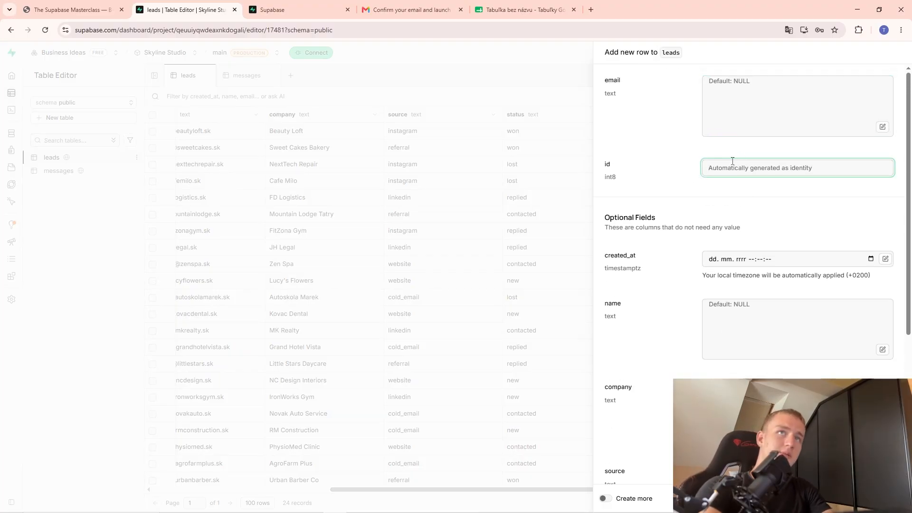
pyautogui.write('9')
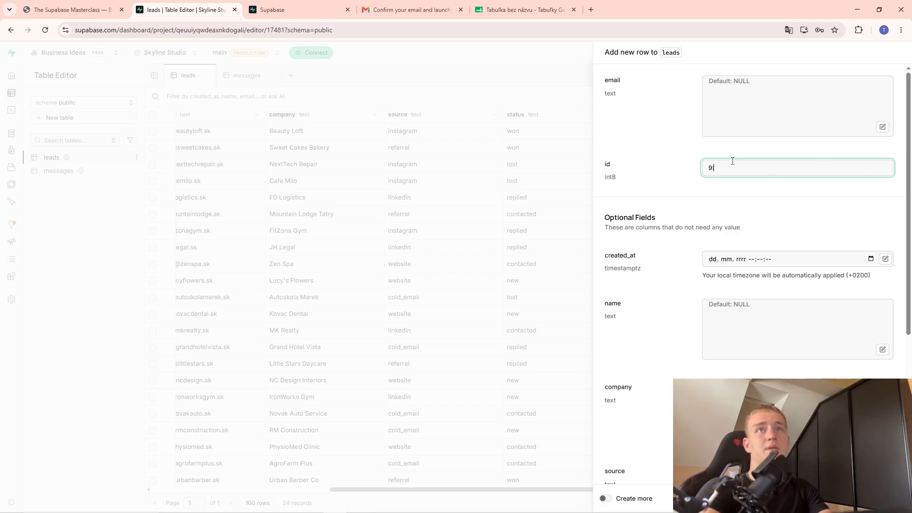
pyautogui.write('.92')
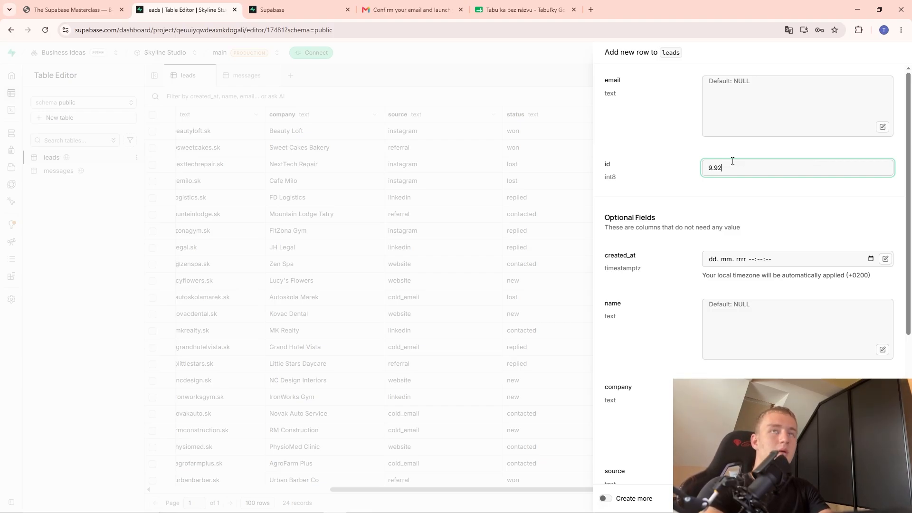
pyautogui.write('828782829')
pyautogui.click(754, 104)
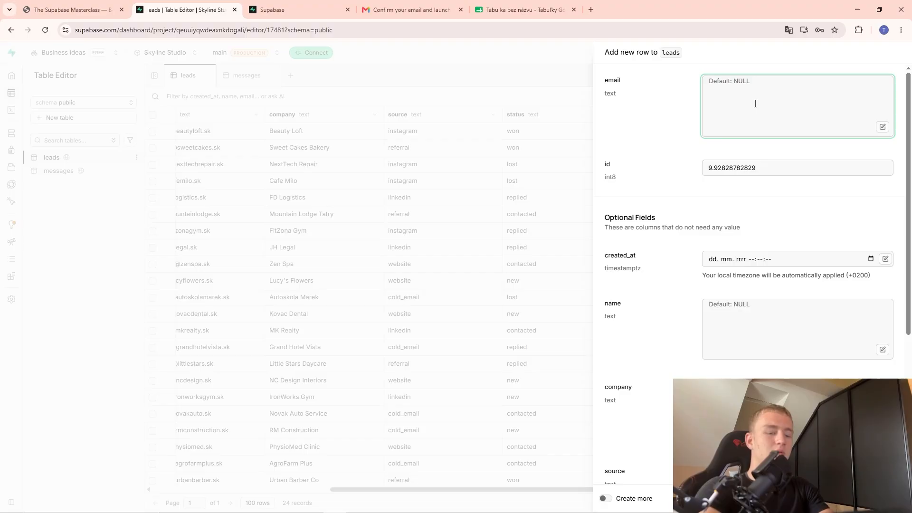
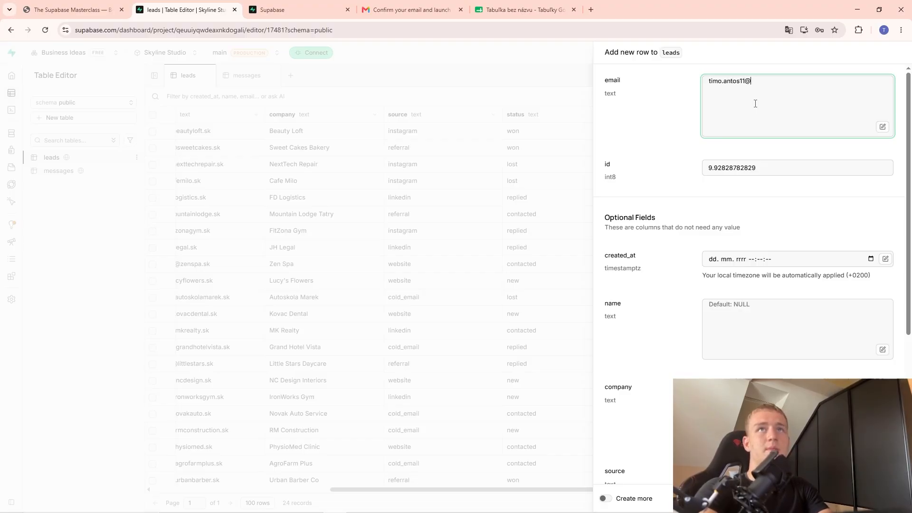
pyautogui.click(886, 498)
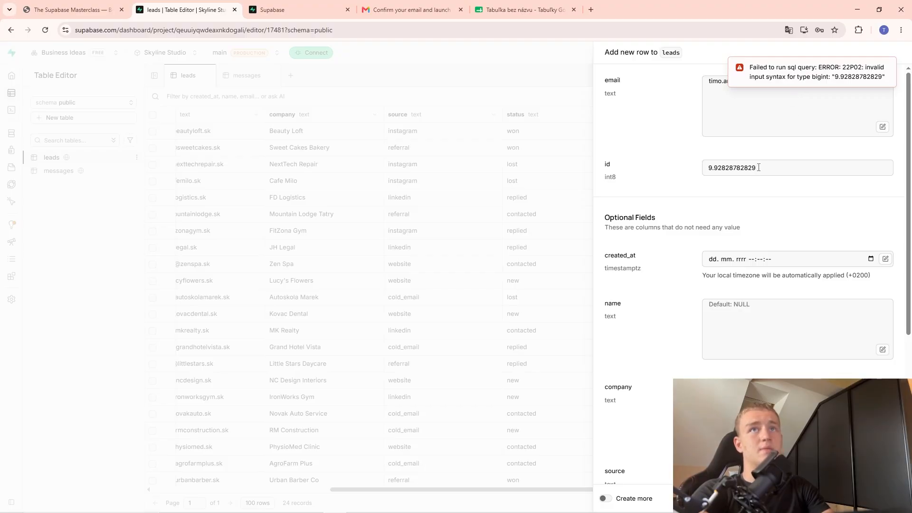
# Replace the invalid decimal id with 99829192 and save the new row.
pyautogui.moveTo(758, 167); pyautogui.dragTo(717, 169)
pyautogui.press('BackSpace')
pyautogui.press('BackSpace')
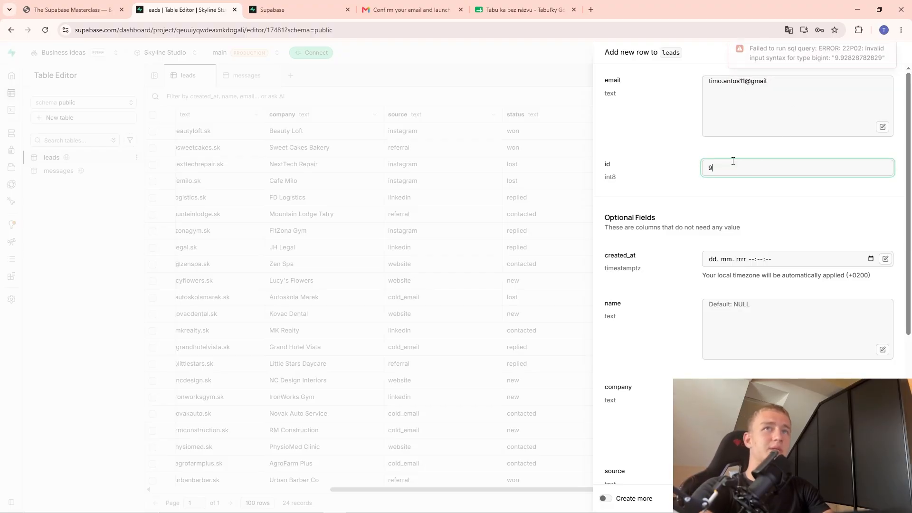
pyautogui.write('9829192')
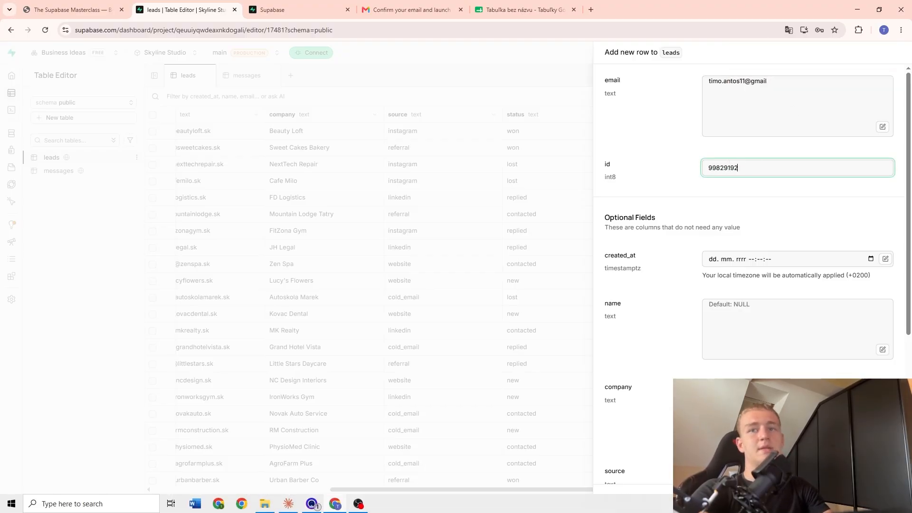
pyautogui.click(886, 498)
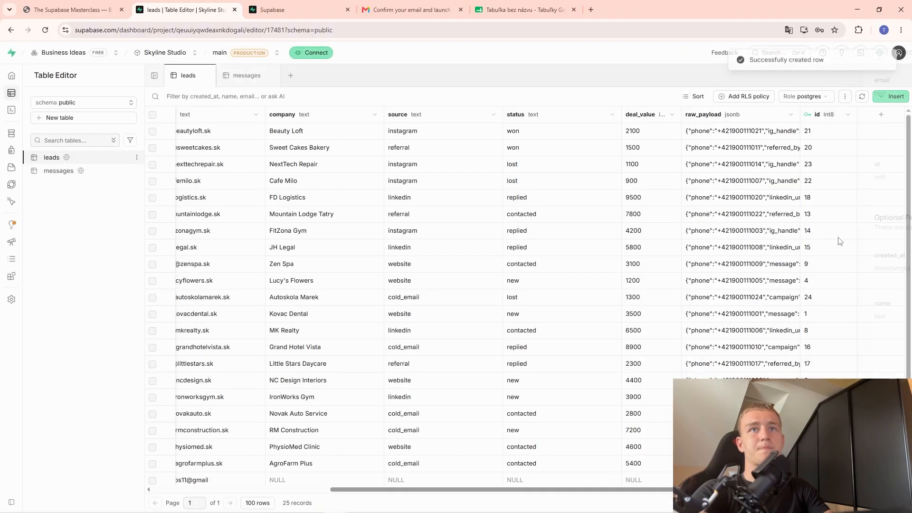
pyautogui.scroll(-1, 910, 278)
pyautogui.scroll(1, 909, 277)
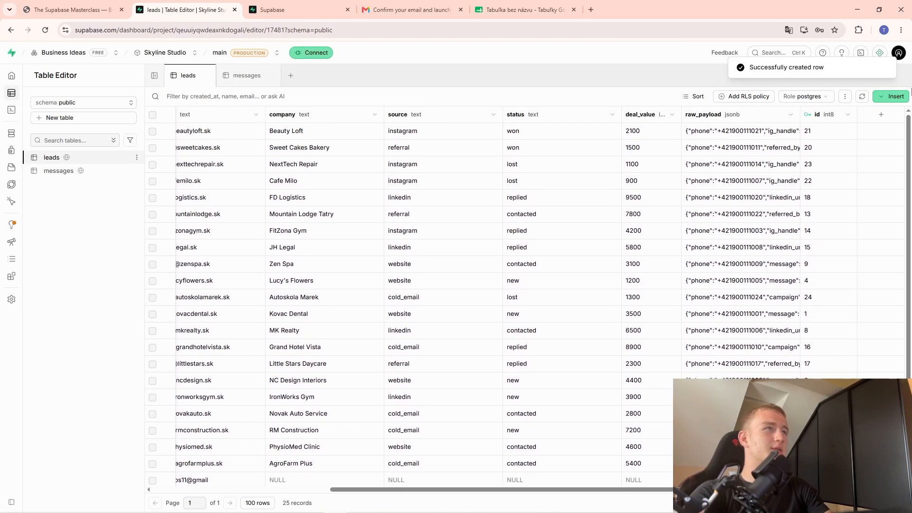
# Review the id column's Type options against the types slide, closing Edit column with int8 unchanged.
pyautogui.click(847, 115)
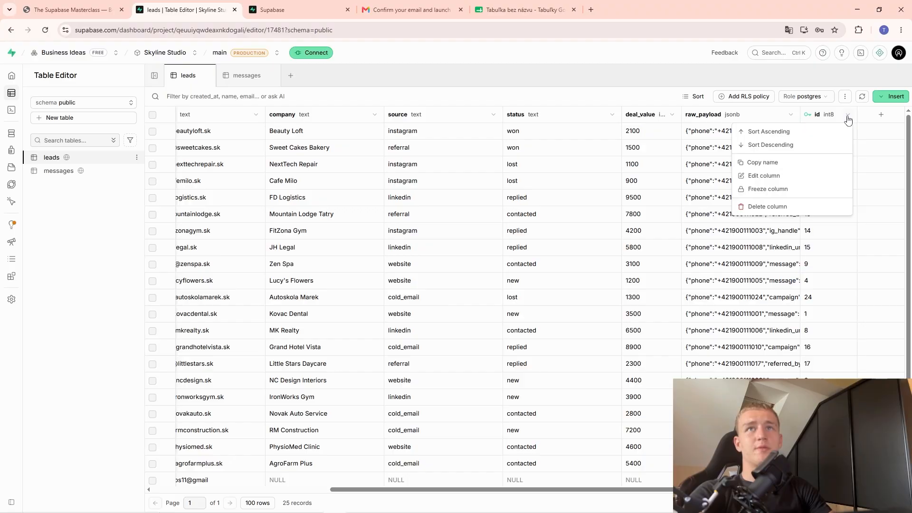
pyautogui.click(796, 177)
pyautogui.click(709, 217)
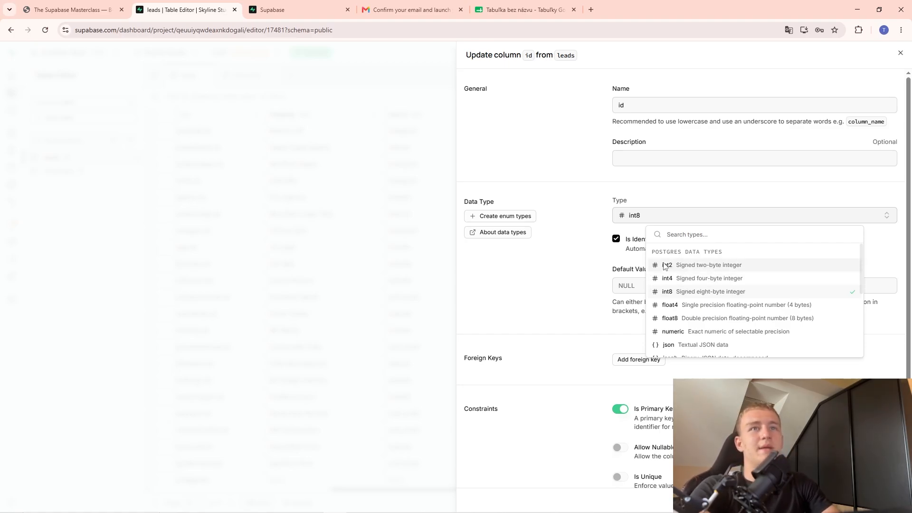
pyautogui.click(574, 253)
pyautogui.click(71, 10)
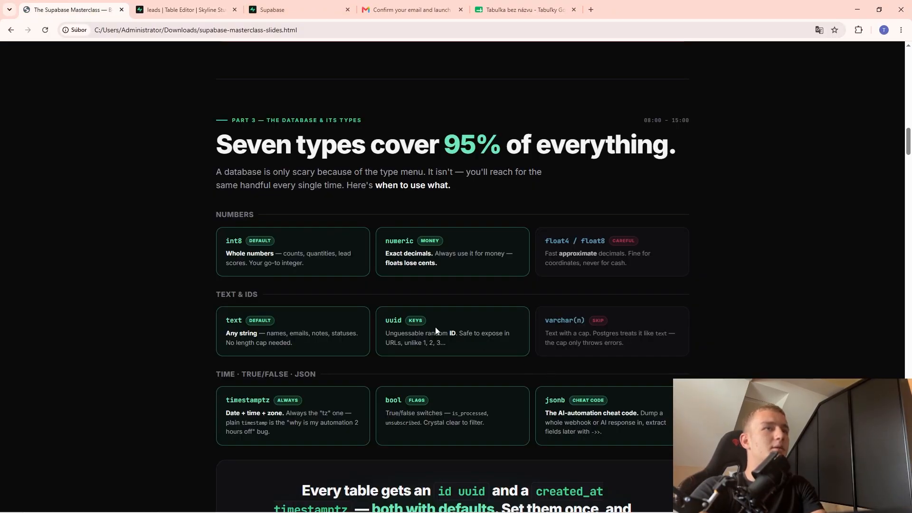
pyautogui.click(421, 250)
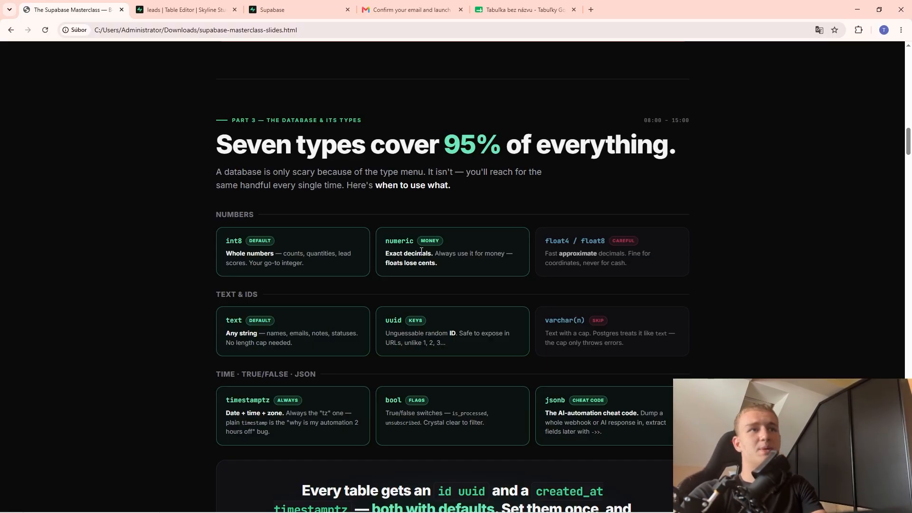
pyautogui.hotkey('ctrl', 'Tab')
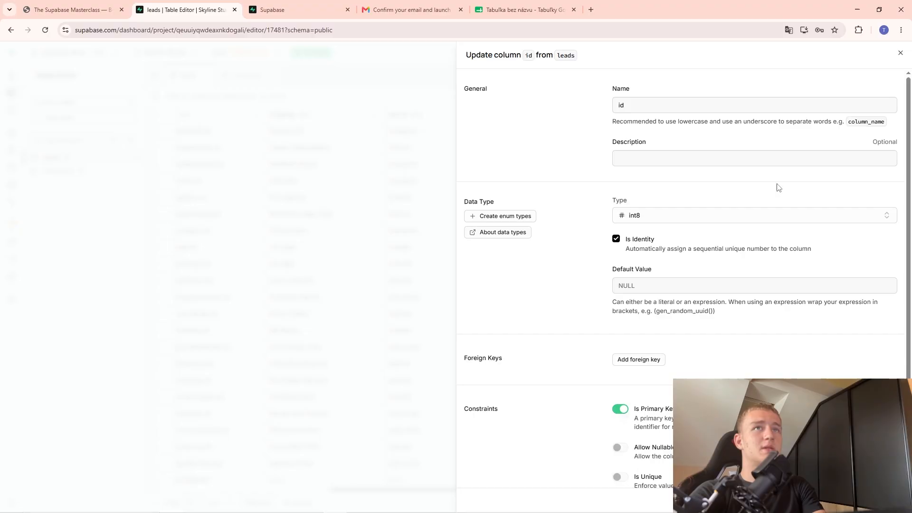
pyautogui.click(366, 172)
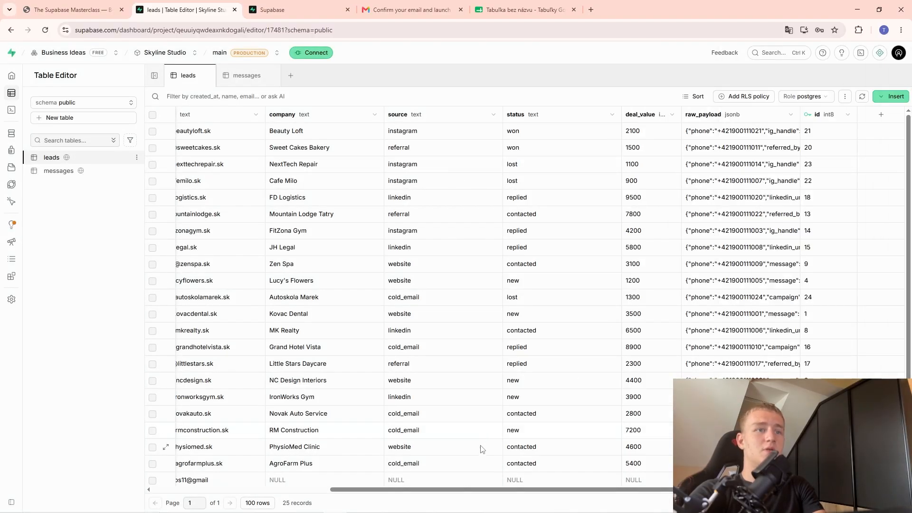
# Open a first add-column form, close it, and scroll the grid across.
pyautogui.click(881, 115)
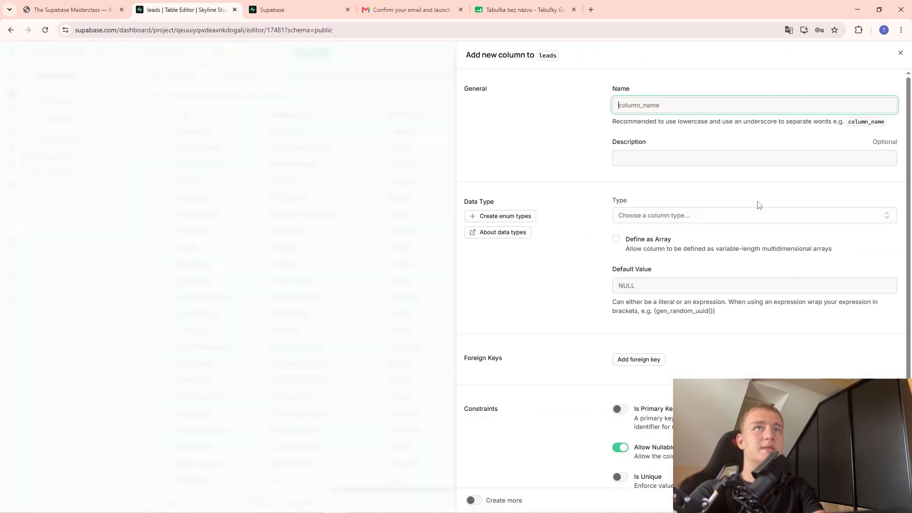
pyautogui.click(655, 102)
pyautogui.click(444, 179)
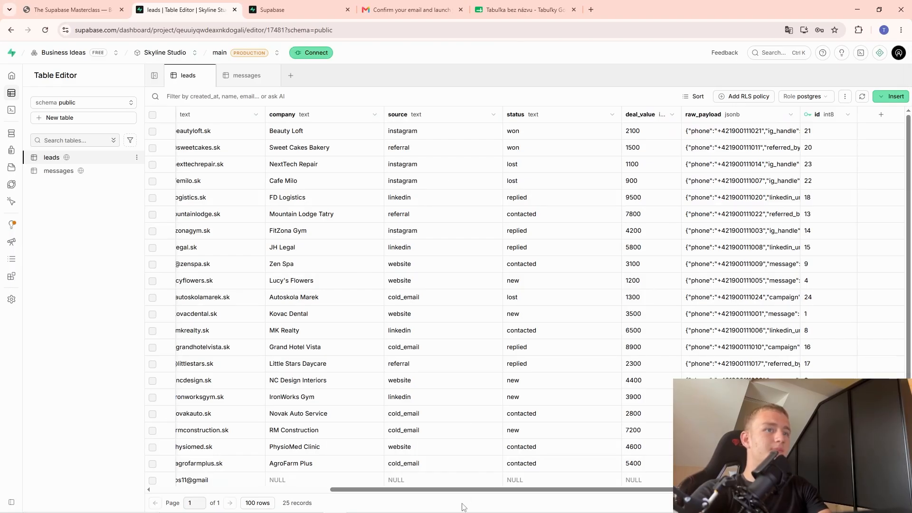
pyautogui.moveTo(457, 491); pyautogui.dragTo(697, 485)
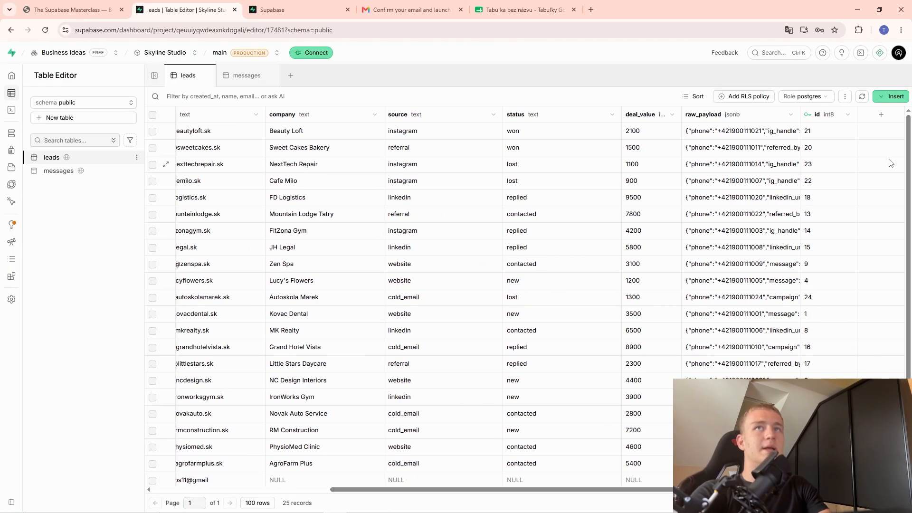
# Create a new column named Spent with the numeric type.
pyautogui.click(883, 115)
pyautogui.write('Spent')
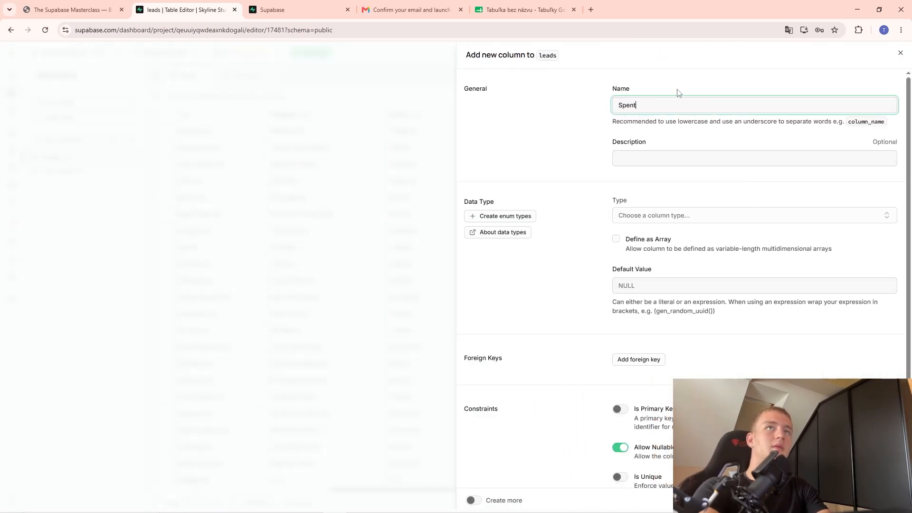
pyautogui.click(652, 218)
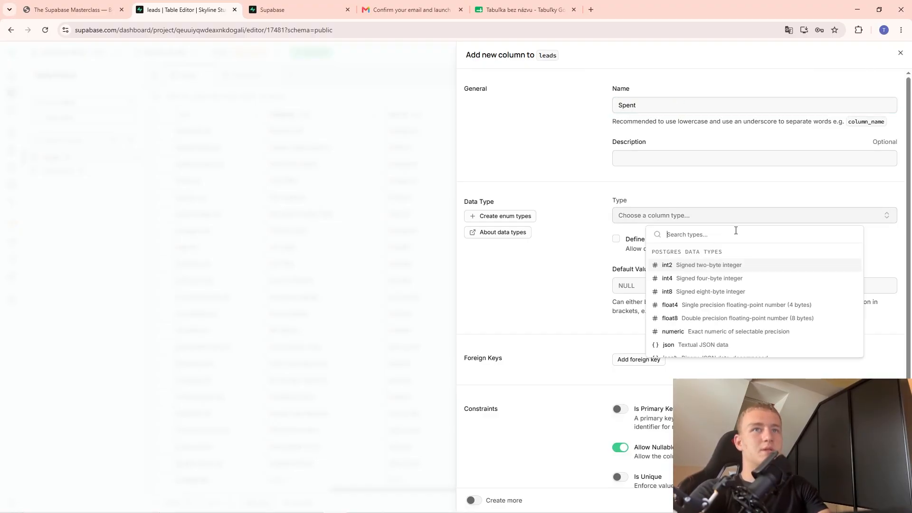
pyautogui.scroll(-3, 719, 304)
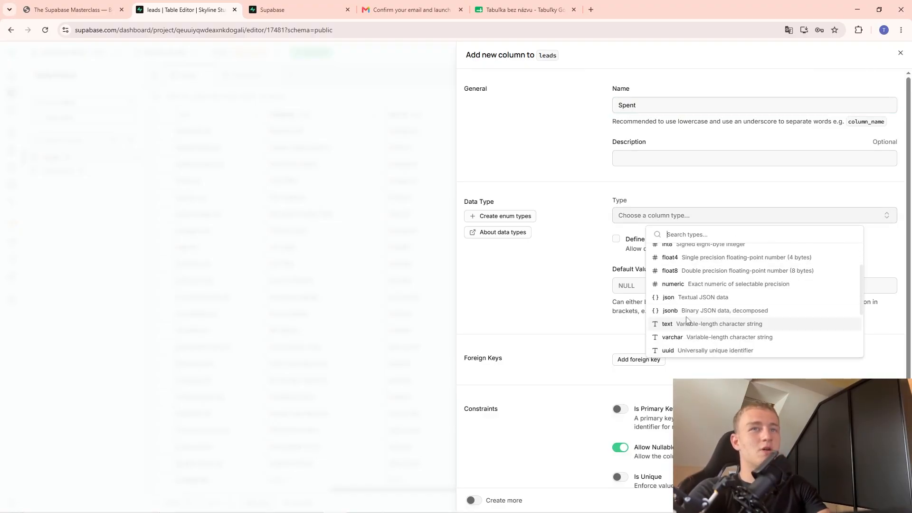
pyautogui.scroll(-2, 688, 288)
pyautogui.scroll(3, 688, 288)
pyautogui.click(688, 288)
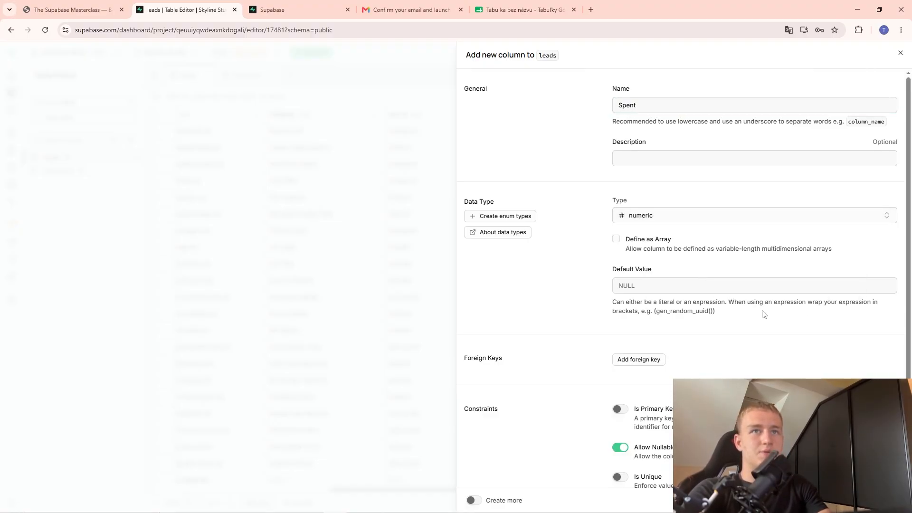
pyautogui.scroll(-3, 684, 368)
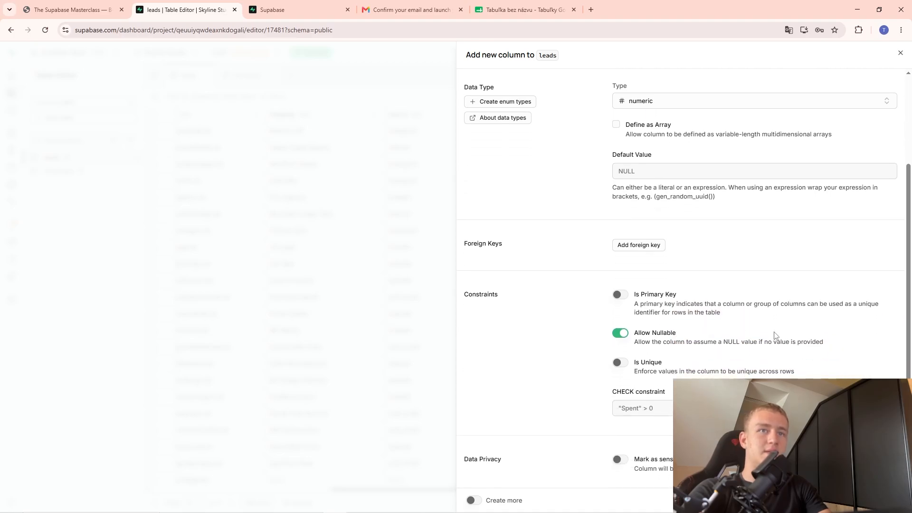
pyautogui.scroll(3, 769, 408)
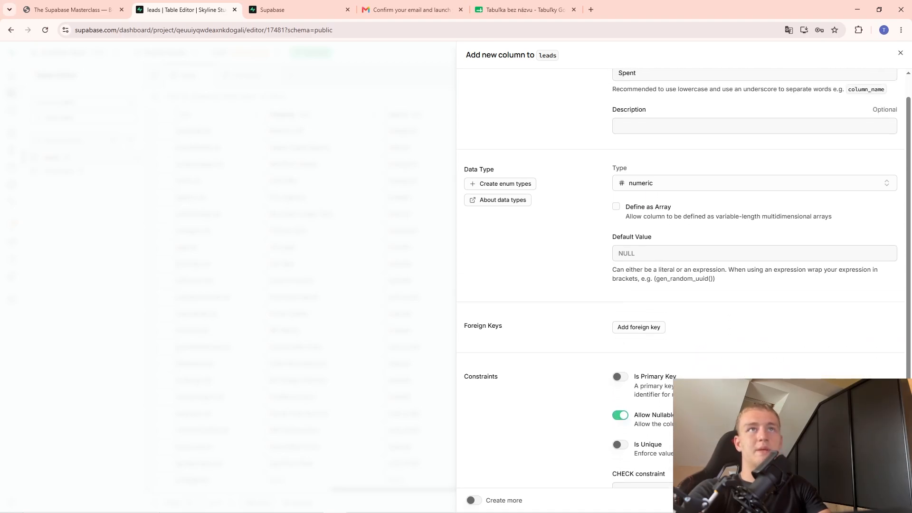
pyautogui.click(887, 500)
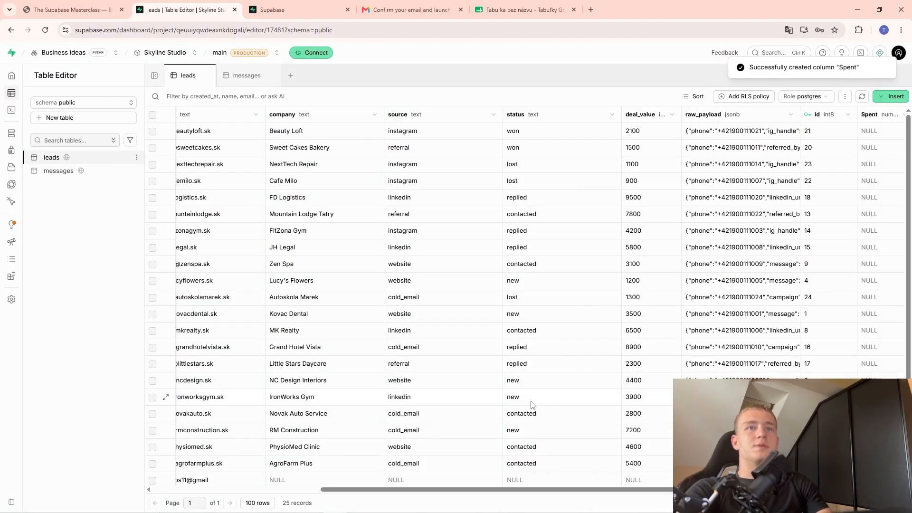
# Enter 893.73 as Beauty Loft's Spent value, then extend it with digits 881298239.
pyautogui.doubleClick(876, 130)
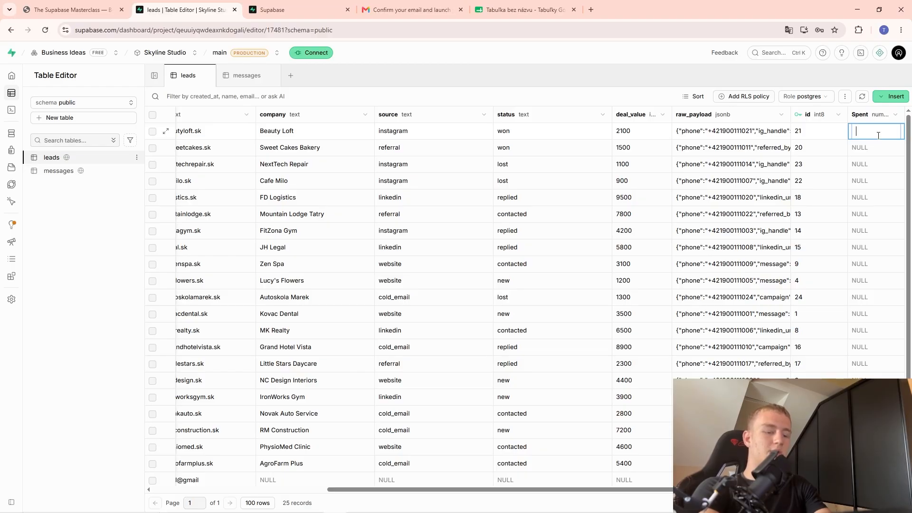
pyautogui.write('893')
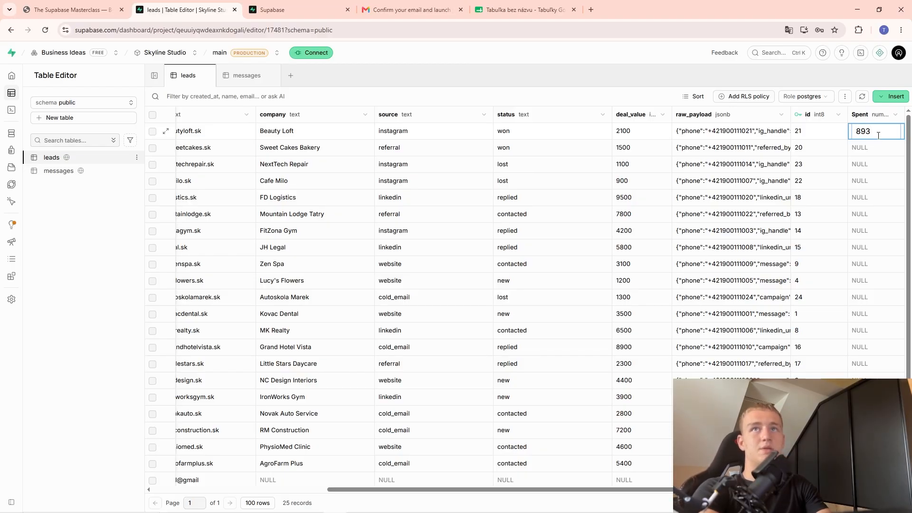
pyautogui.write('.73')
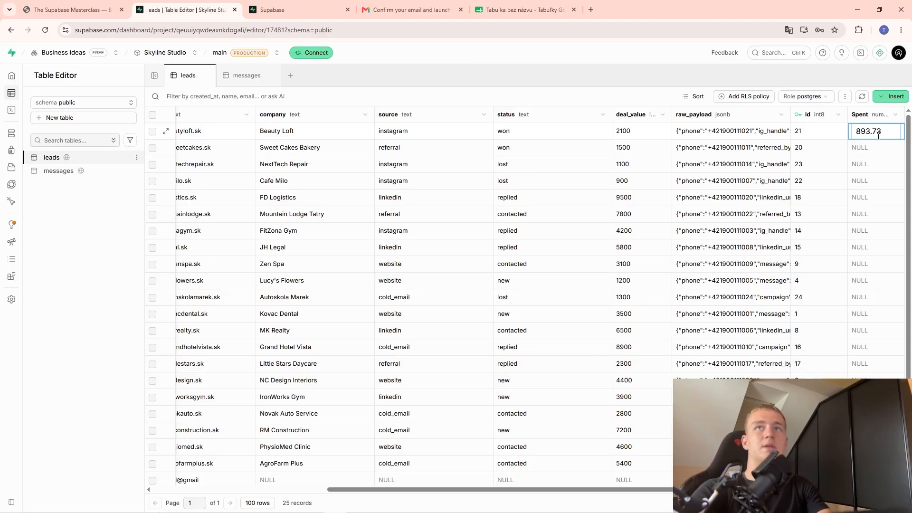
pyautogui.click(891, 167)
pyautogui.doubleClick(869, 133)
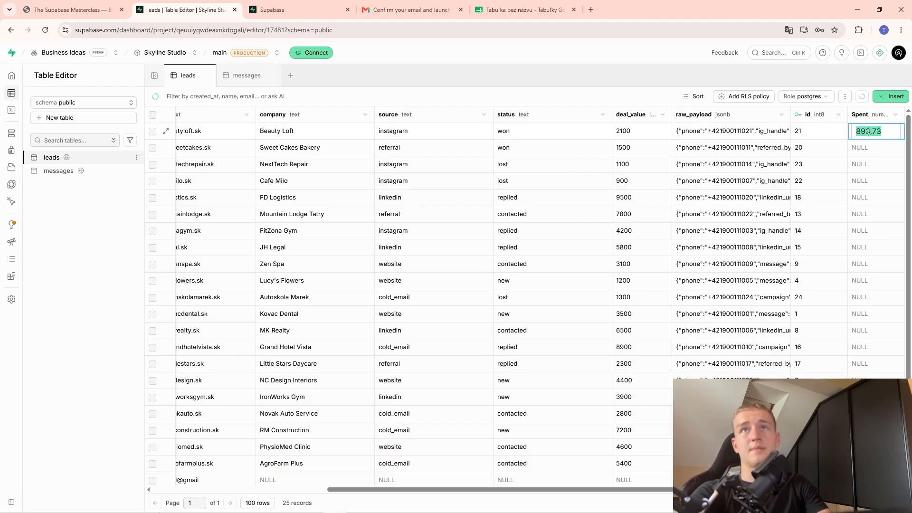
pyautogui.click(876, 184)
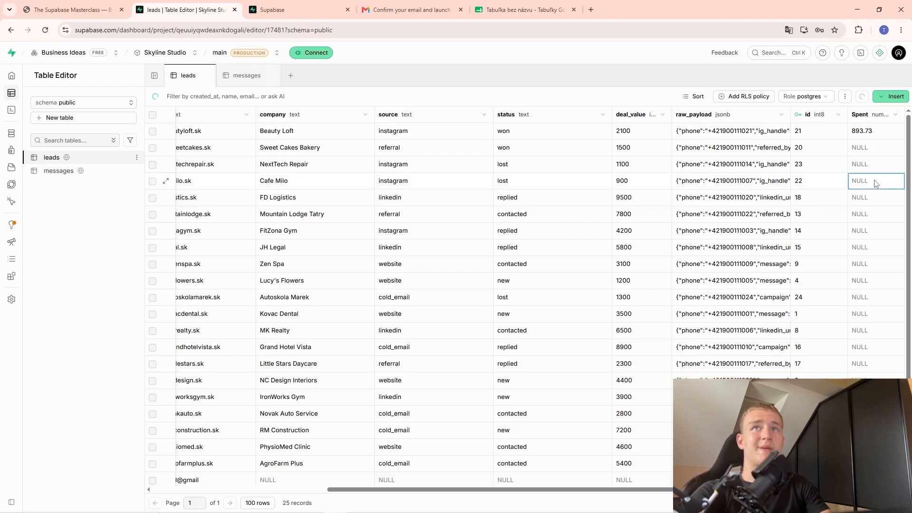
pyautogui.doubleClick(877, 131)
pyautogui.click(878, 132)
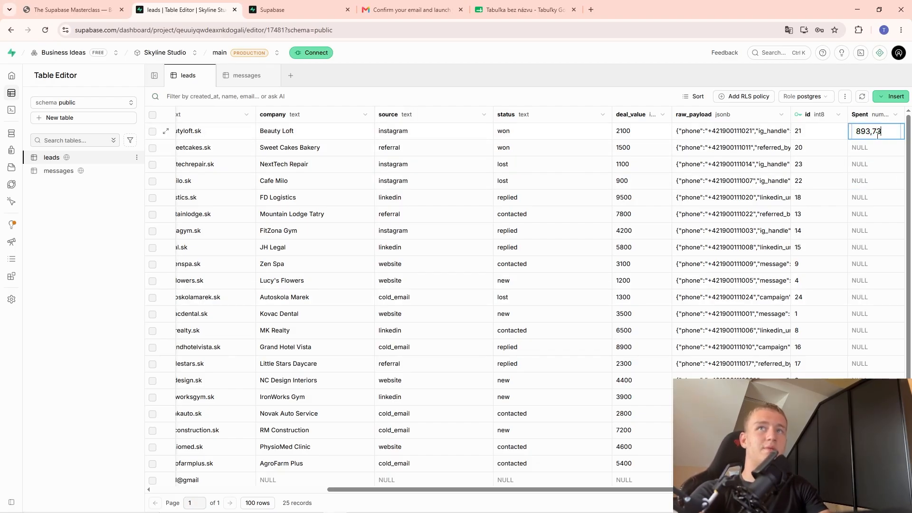
pyautogui.write('881298239')
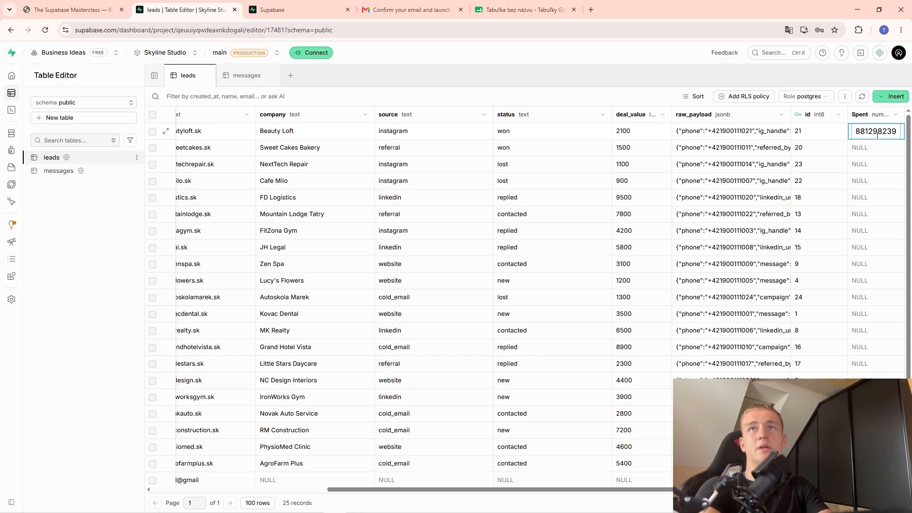
pyautogui.press('Return')
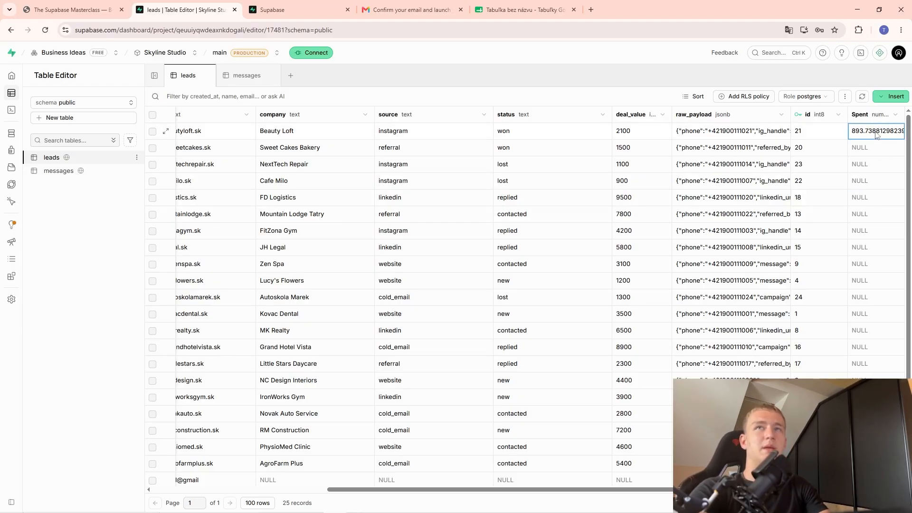
pyautogui.doubleClick(876, 136)
pyautogui.click(896, 132)
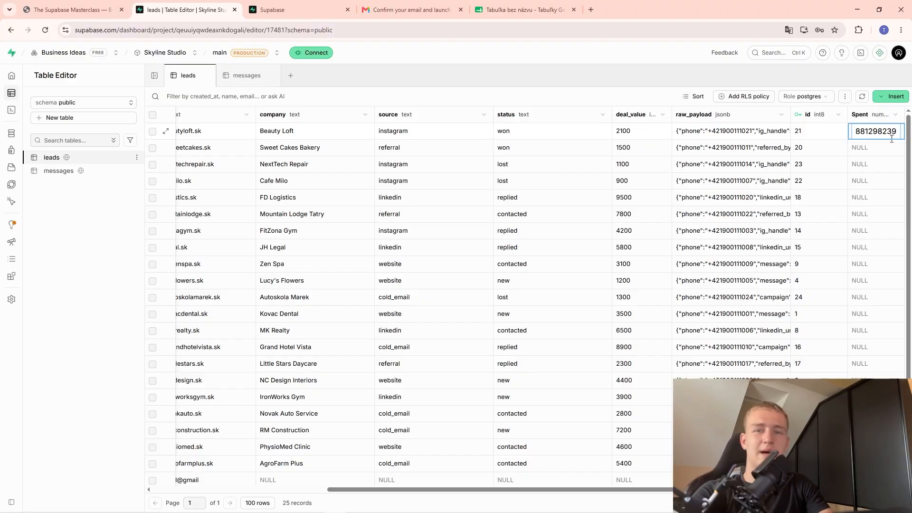
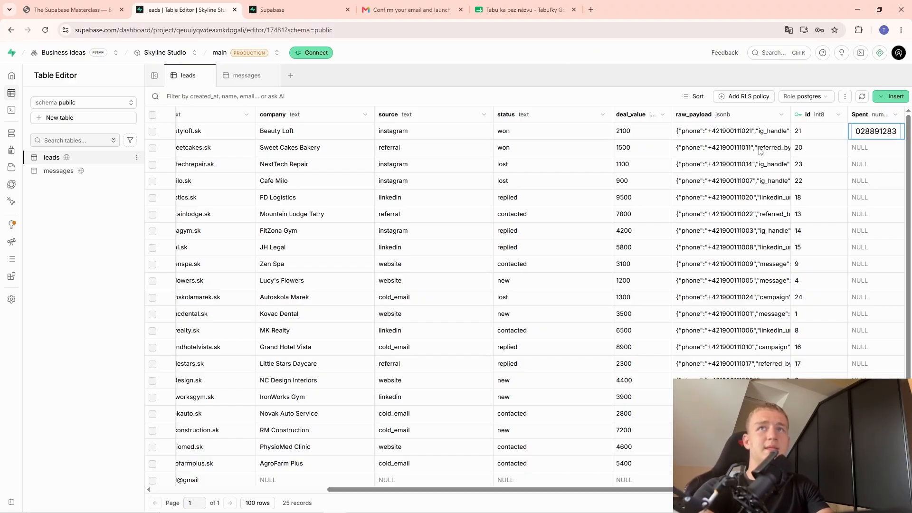
pyautogui.click(867, 199)
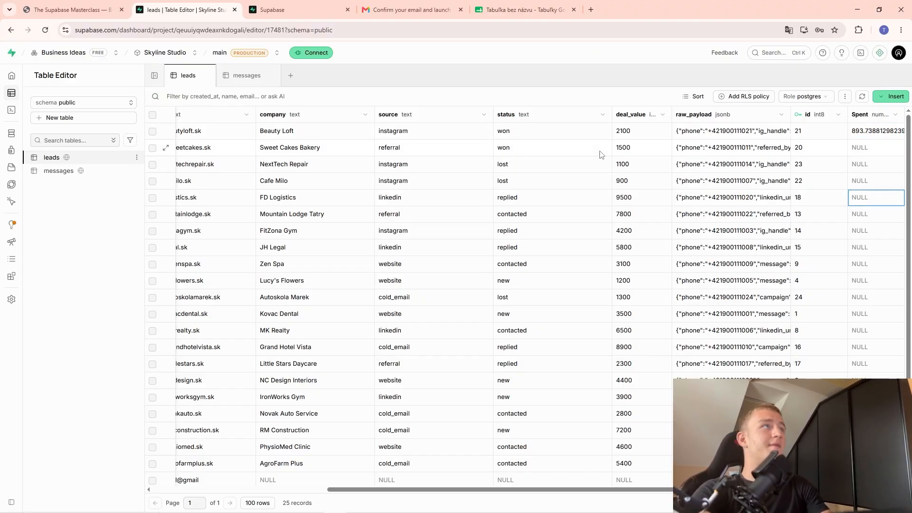
pyautogui.hotkey('ctrl', 'shift', 'Tab')
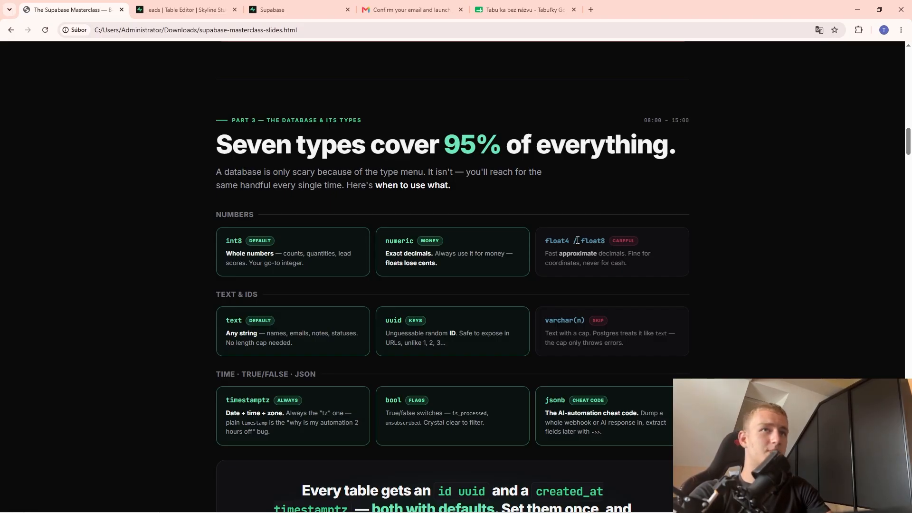
# Open the Type list in a new add-column form for the leads table.
pyautogui.click(183, 9)
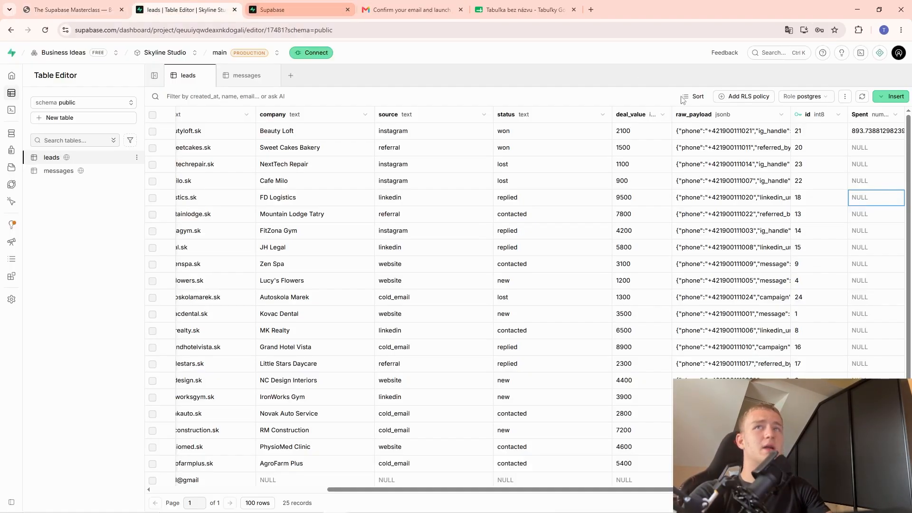
pyautogui.click(891, 96)
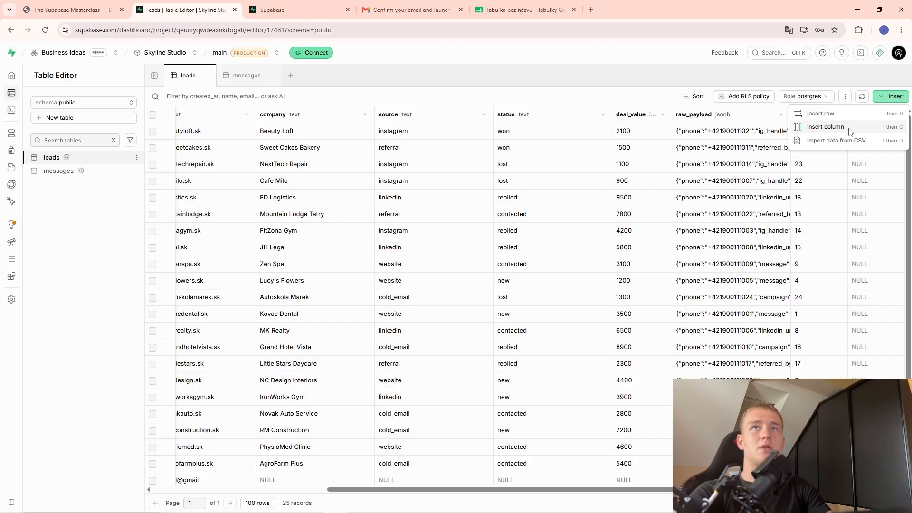
pyautogui.click(825, 127)
pyautogui.click(641, 215)
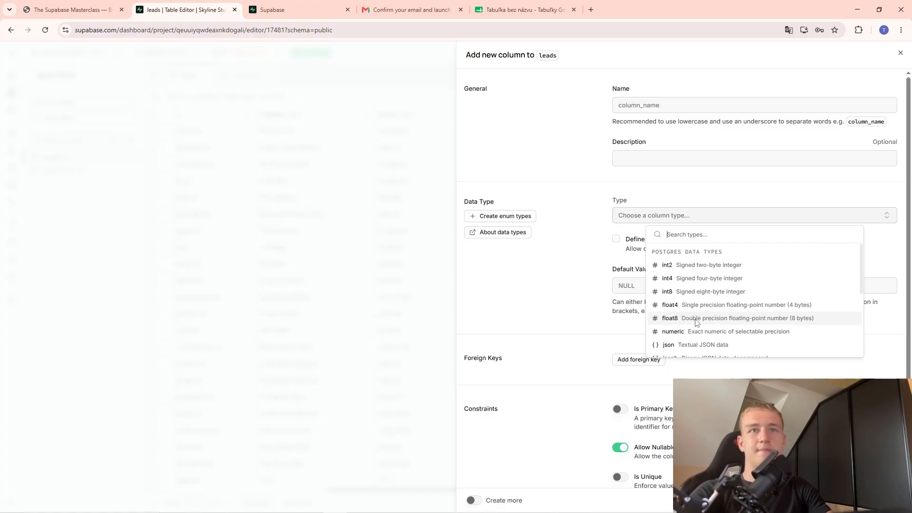
# Check the text type on the slides, then close the type list and cancel the column.
pyautogui.click(71, 9)
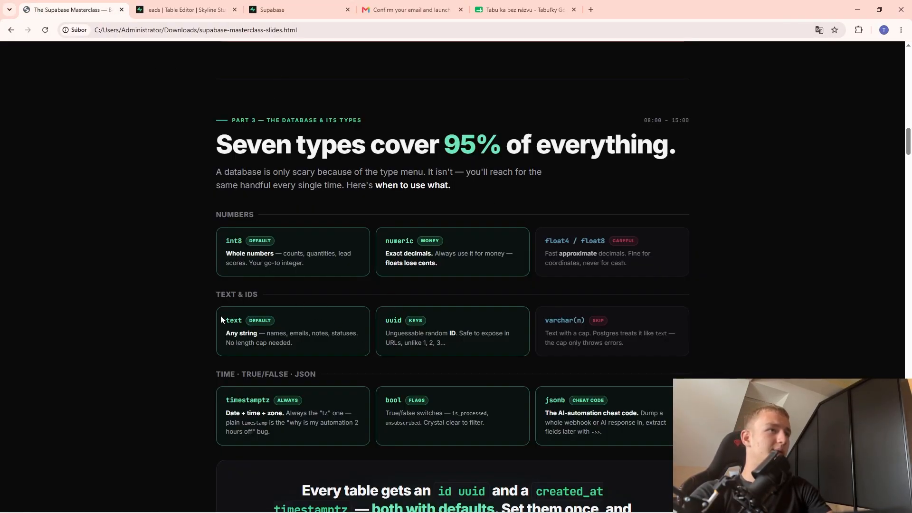
pyautogui.moveTo(225, 321); pyautogui.dragTo(274, 334)
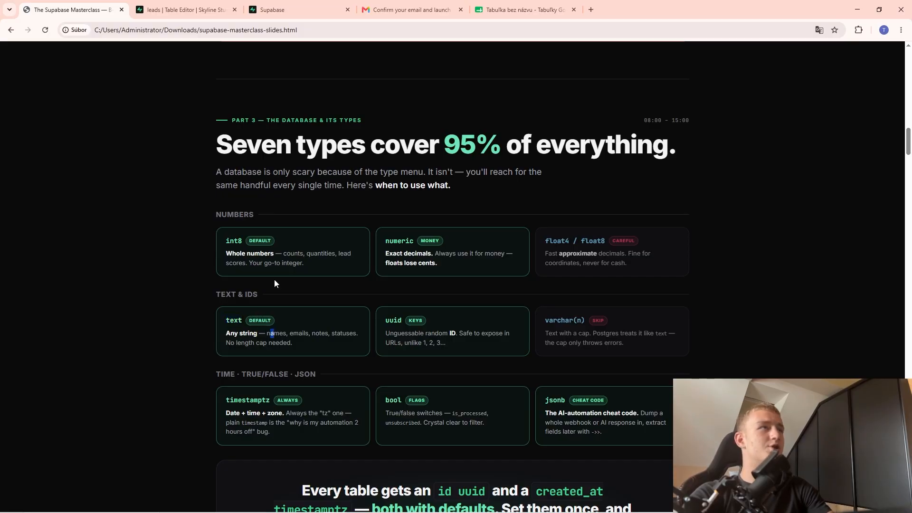
pyautogui.click(208, 8)
pyautogui.click(281, 5)
pyautogui.click(201, 5)
pyautogui.click(241, 239)
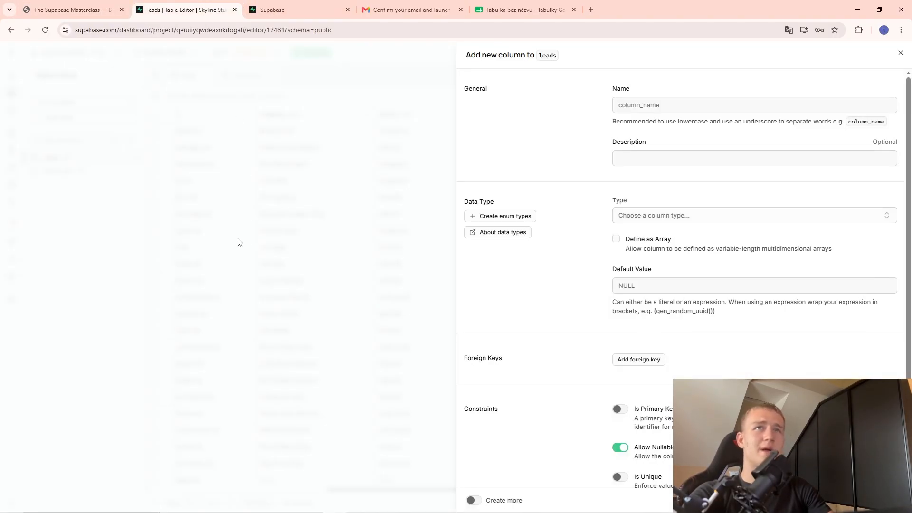
pyautogui.click(212, 205)
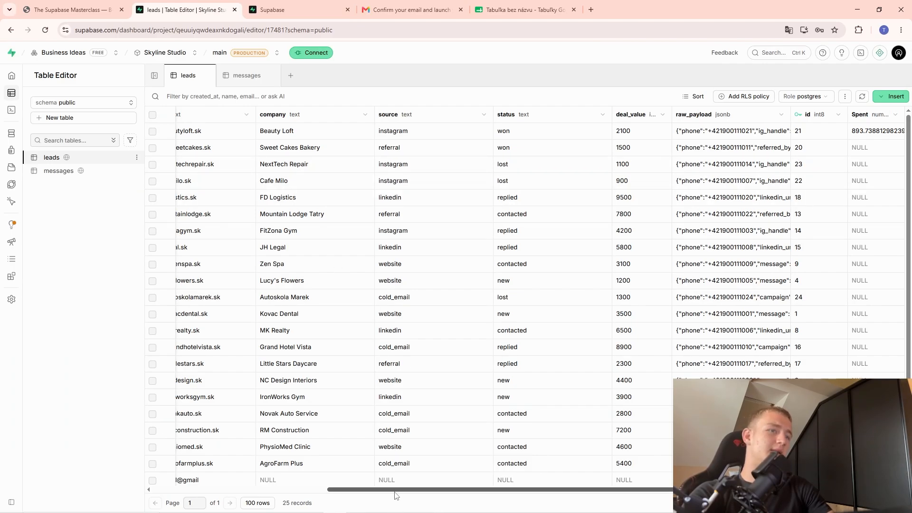
pyautogui.moveTo(375, 489); pyautogui.dragTo(190, 385)
# Select several email cells and the Beauty Loft and Sweet Cakes Bakery company cells.
pyautogui.click(411, 133)
pyautogui.click(432, 150)
pyautogui.click(437, 170)
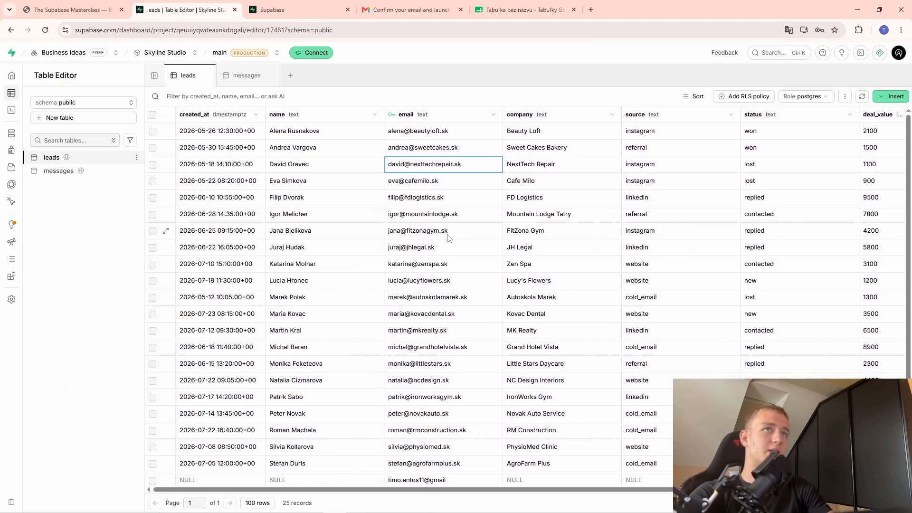
pyautogui.click(446, 234)
pyautogui.click(546, 133)
pyautogui.click(552, 152)
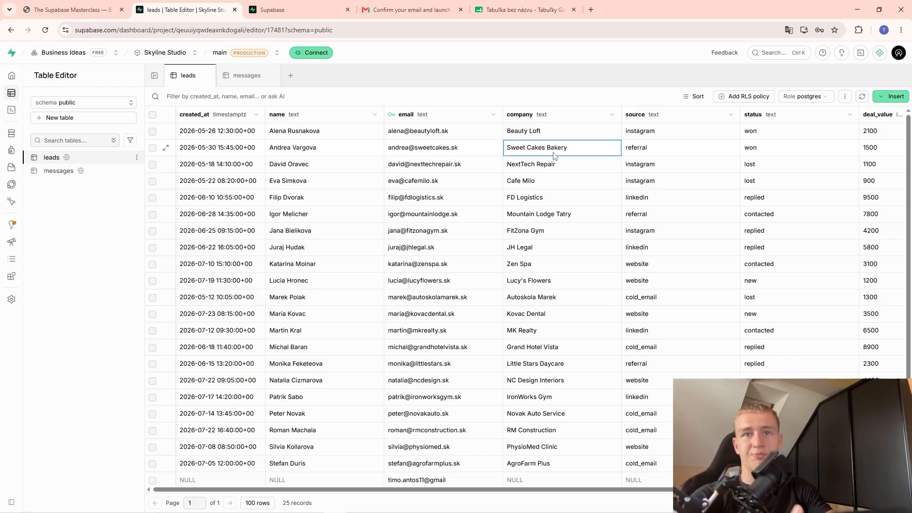
# Glance at the sign-up page and types slide, then scroll the leads grid right.
pyautogui.click(251, 5)
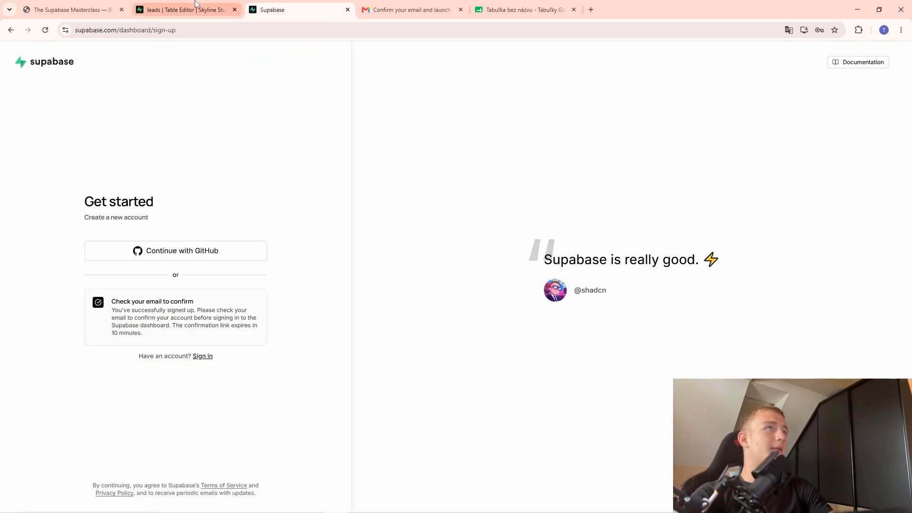
pyautogui.click(195, 5)
pyautogui.click(64, 5)
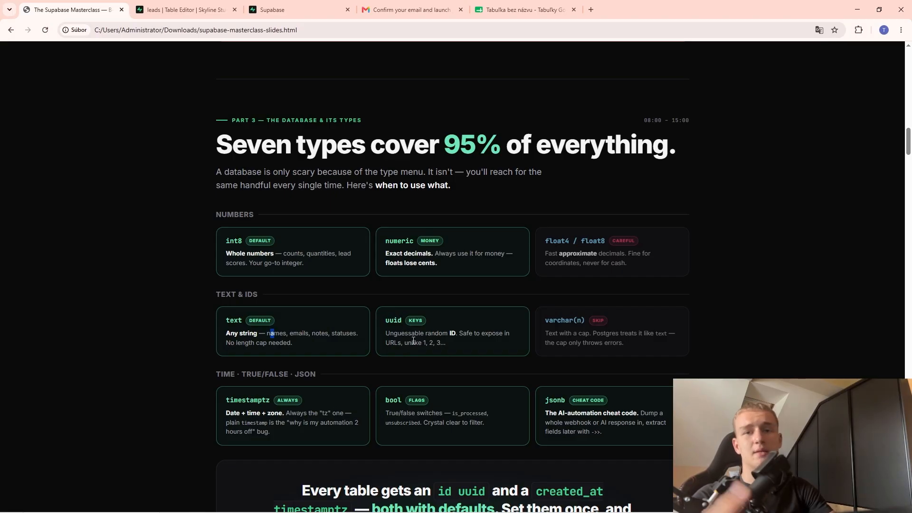
pyautogui.click(200, 4)
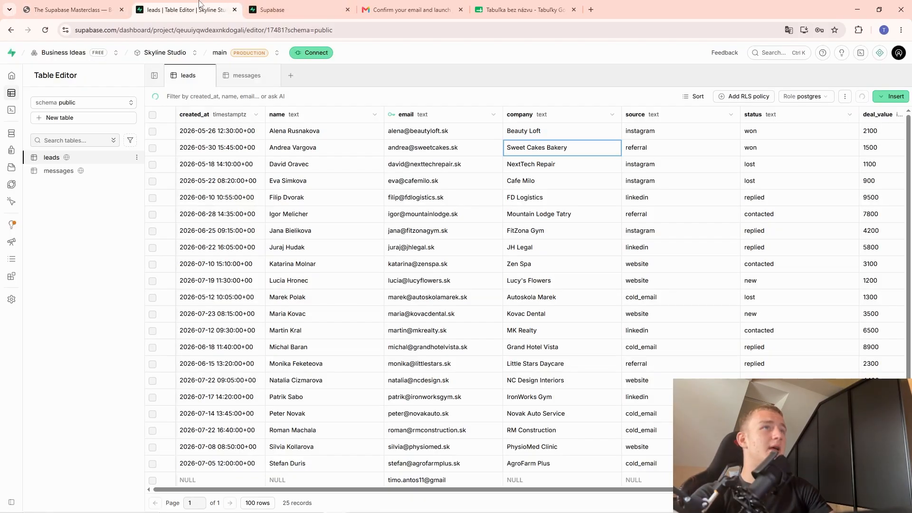
pyautogui.moveTo(333, 490); pyautogui.dragTo(529, 490)
# Try saving a new uuid primary-key column id_second on the leads table.
pyautogui.click(890, 96)
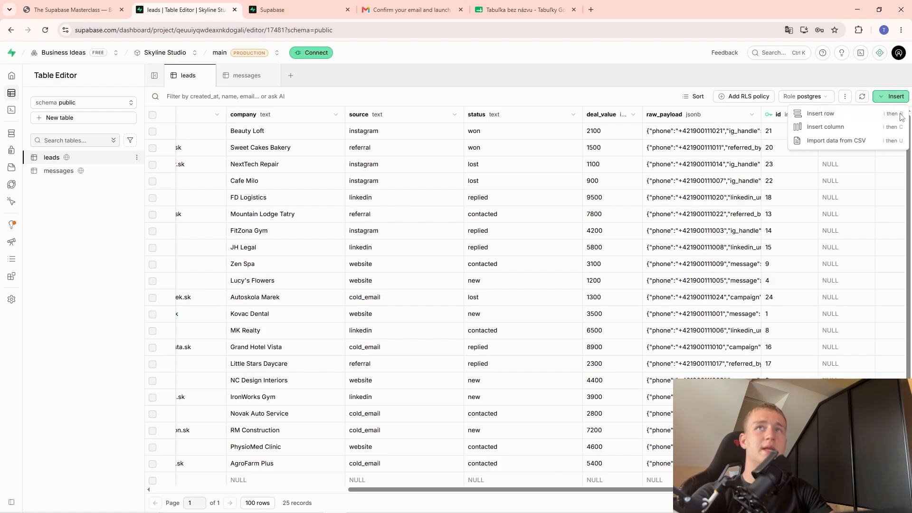
pyautogui.click(850, 127)
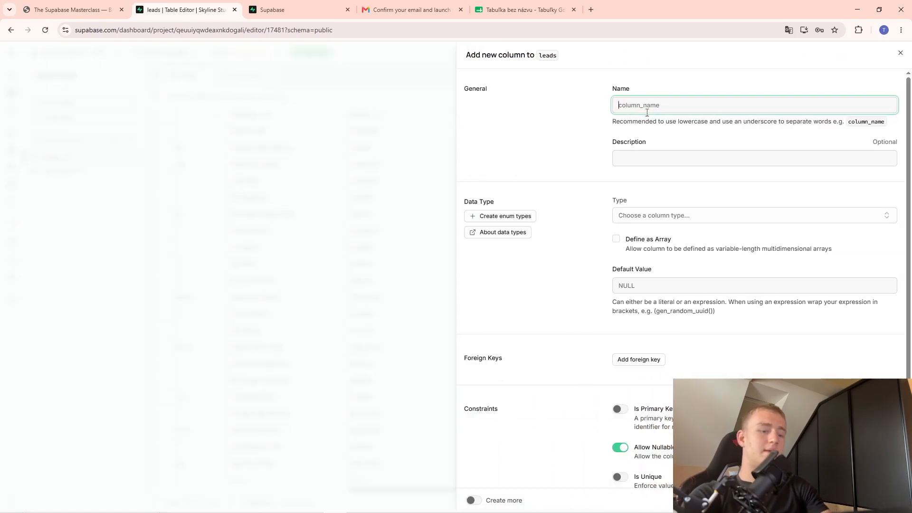
pyautogui.write('id_second')
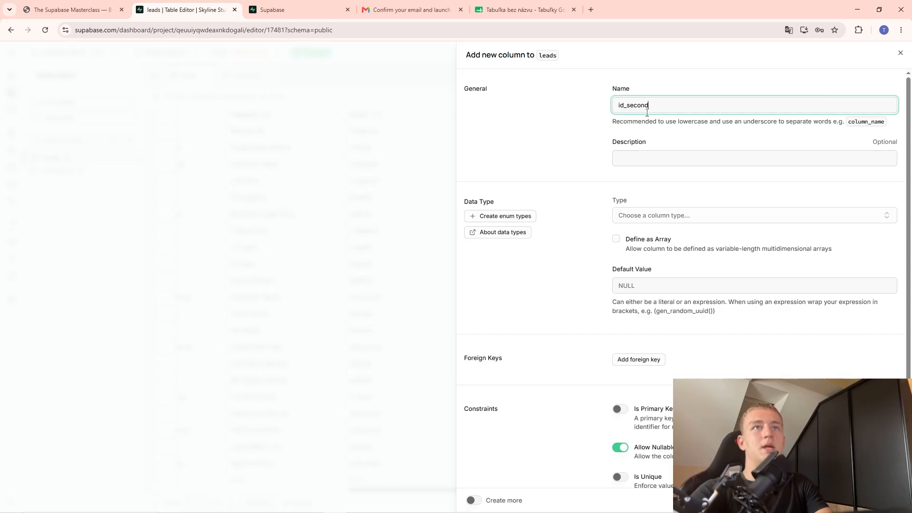
pyautogui.click(697, 216)
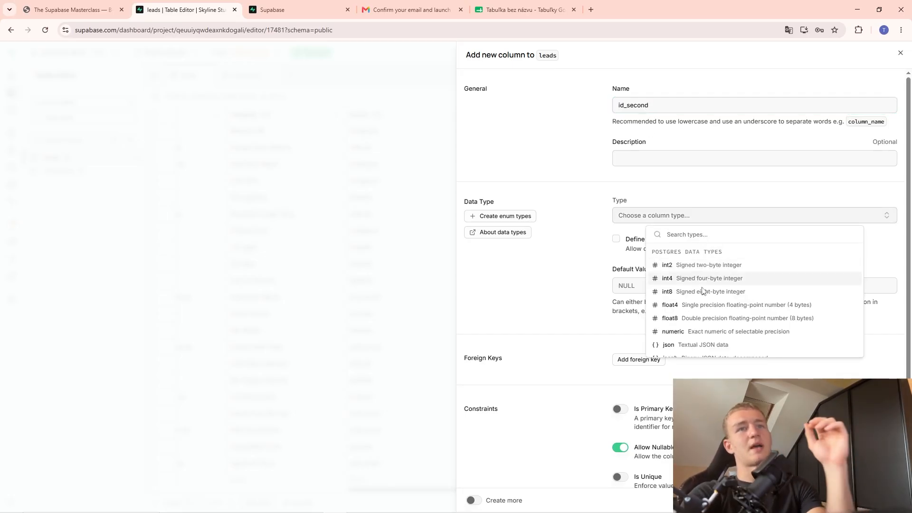
pyautogui.scroll(-3, 692, 292)
pyautogui.click(689, 258)
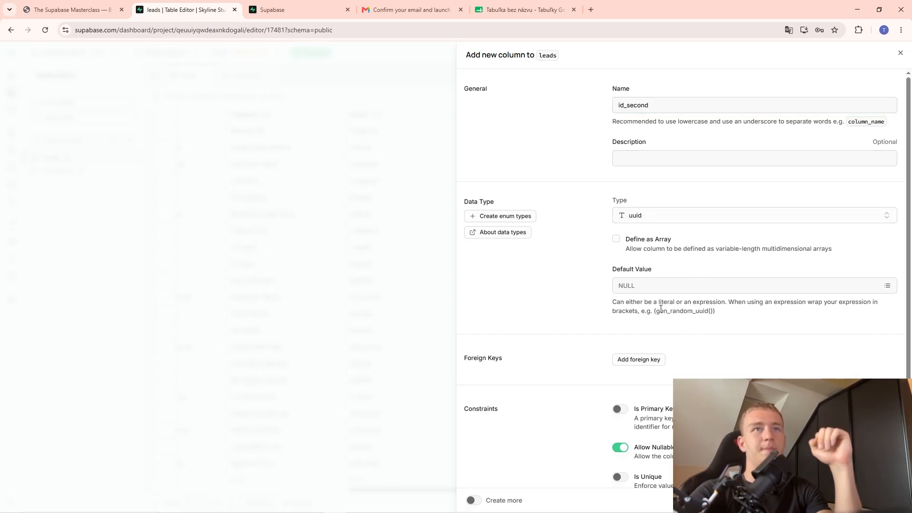
pyautogui.scroll(-1, 680, 346)
pyautogui.click(620, 361)
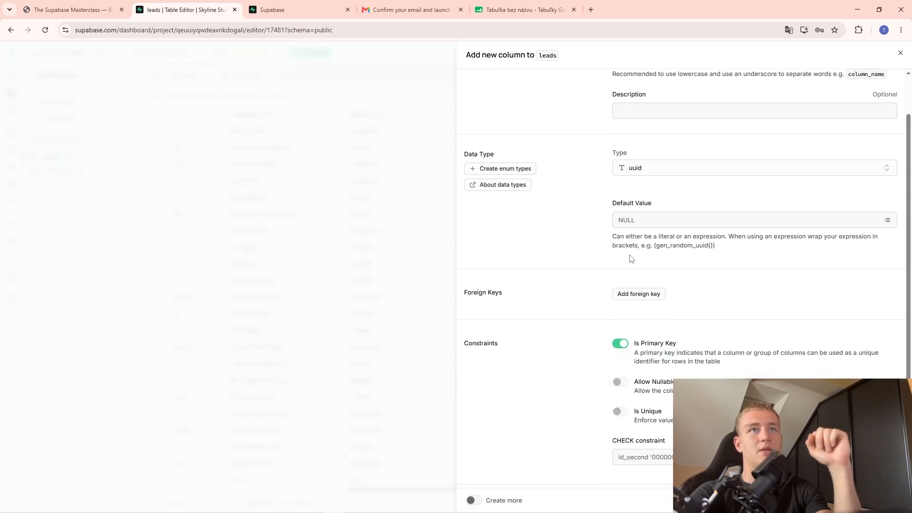
pyautogui.scroll(-1, 636, 254)
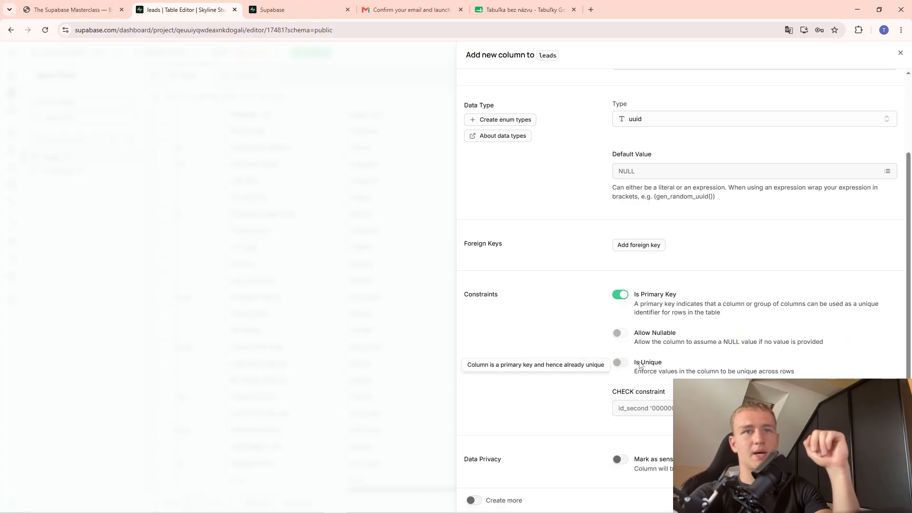
pyautogui.click(886, 500)
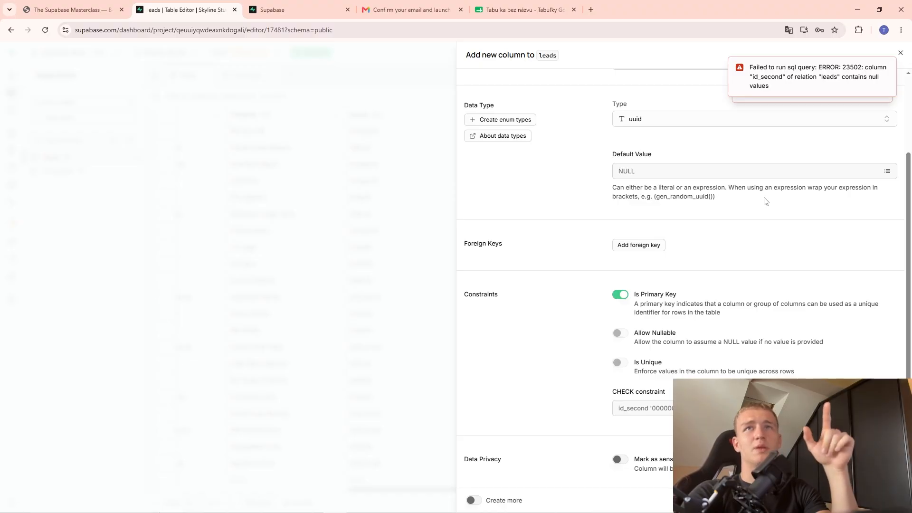
# After the null-values error, close the form and discard the column.
pyautogui.scroll(2, 769, 185)
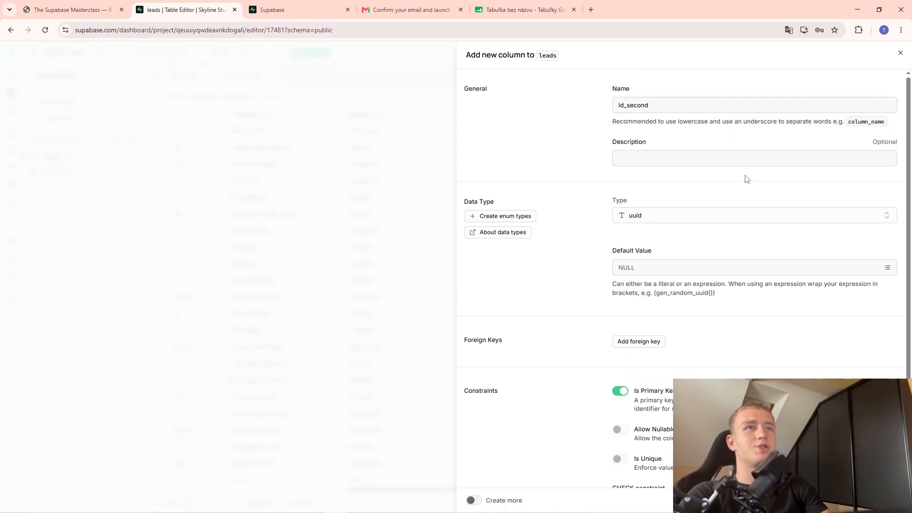
pyautogui.click(899, 53)
pyautogui.click(476, 302)
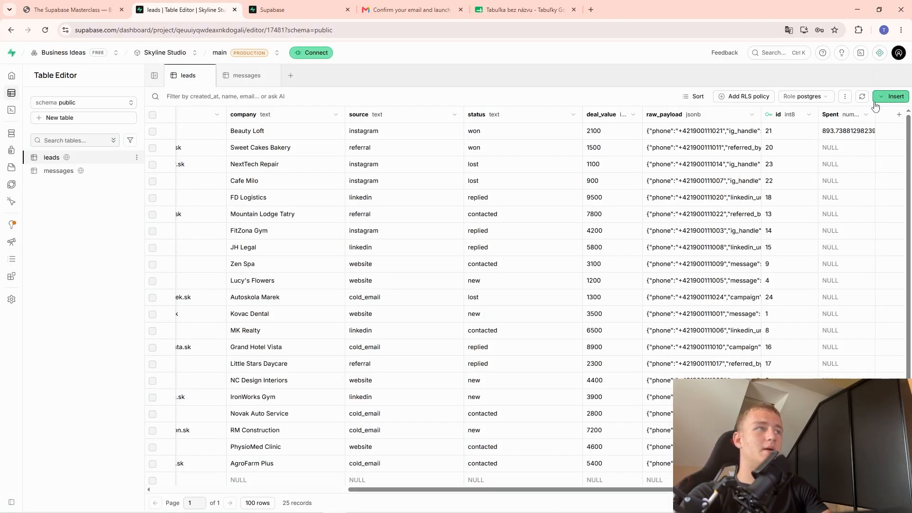
# Start a new table named 'epxample data type' with its id column set to uuid.
pyautogui.click(87, 122)
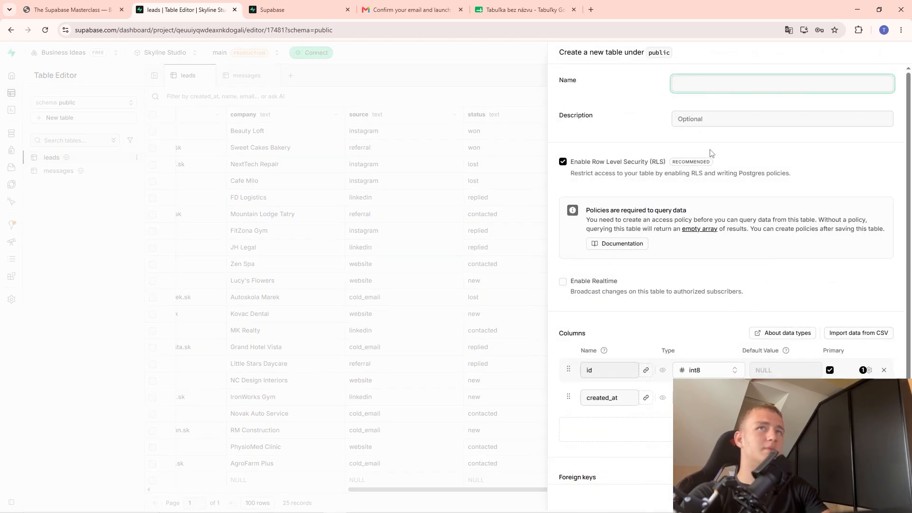
pyautogui.write('e')
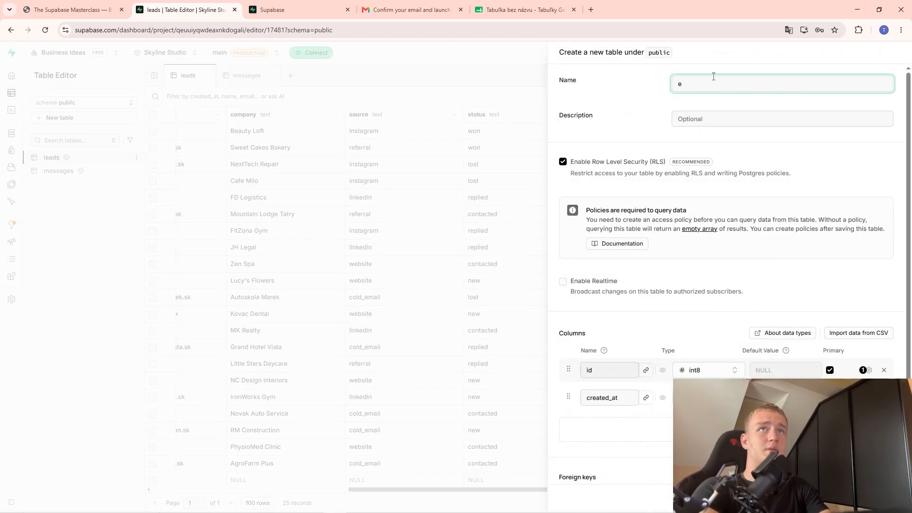
pyautogui.write('pxample data type')
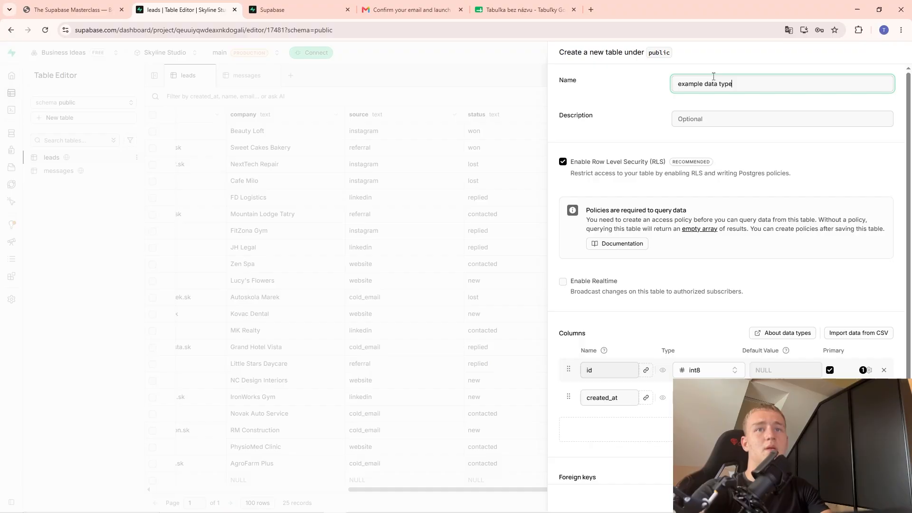
pyautogui.scroll(-3, 653, 389)
pyautogui.click(724, 261)
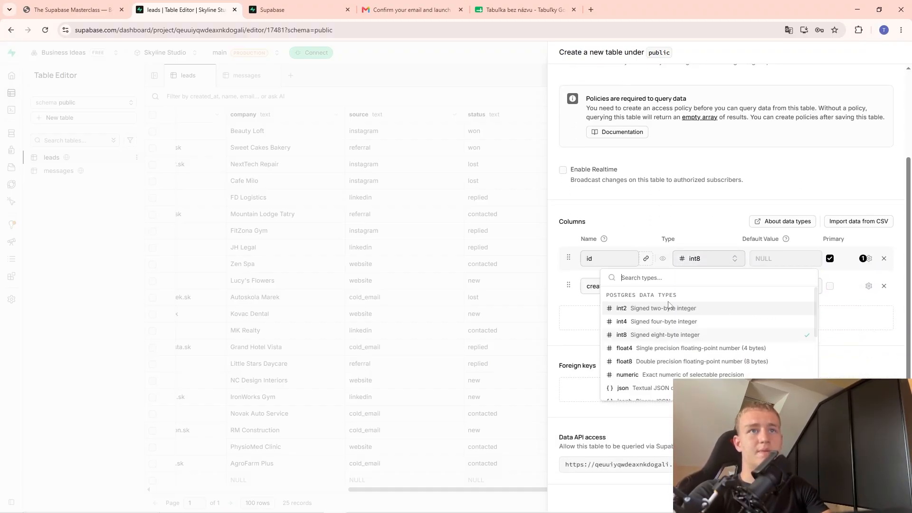
pyautogui.scroll(-5, 644, 365)
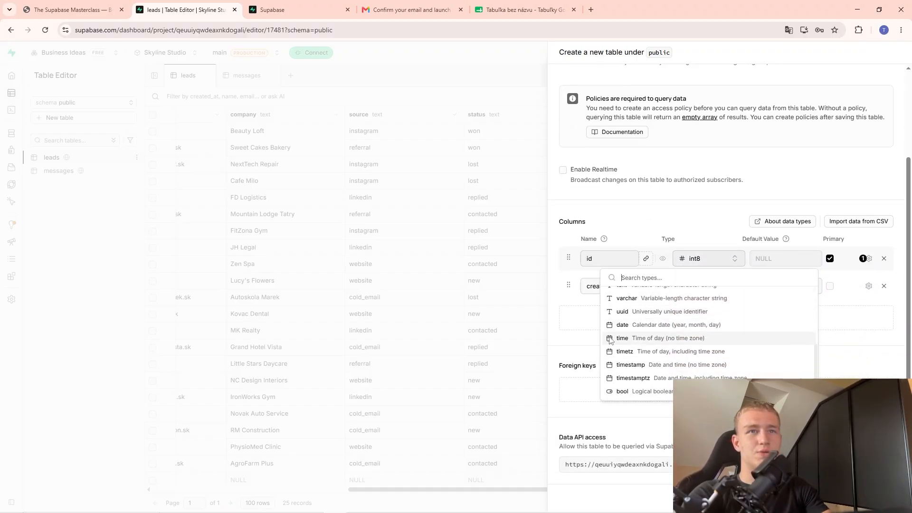
pyautogui.click(629, 303)
# Inspect the id's gen_random_uuid() default value and save the table.
pyautogui.scroll(1, 736, 339)
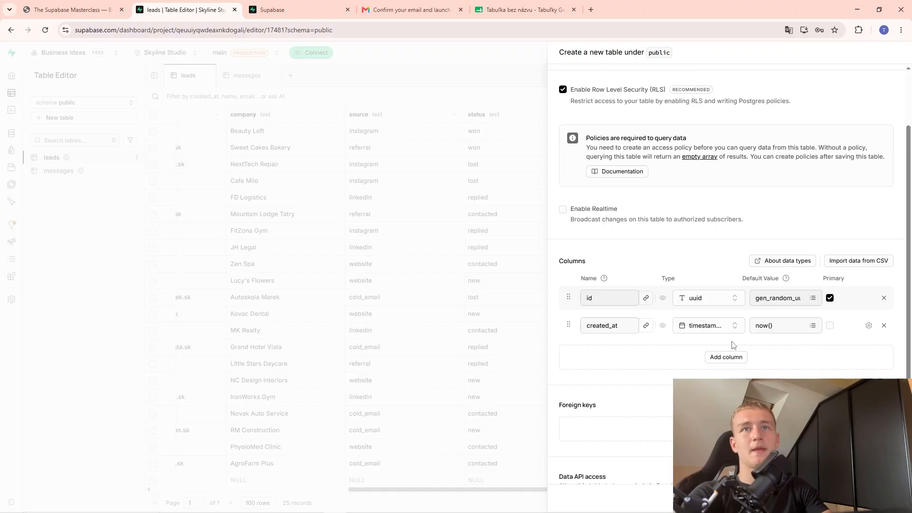
pyautogui.click(784, 305)
pyautogui.doubleClick(785, 305)
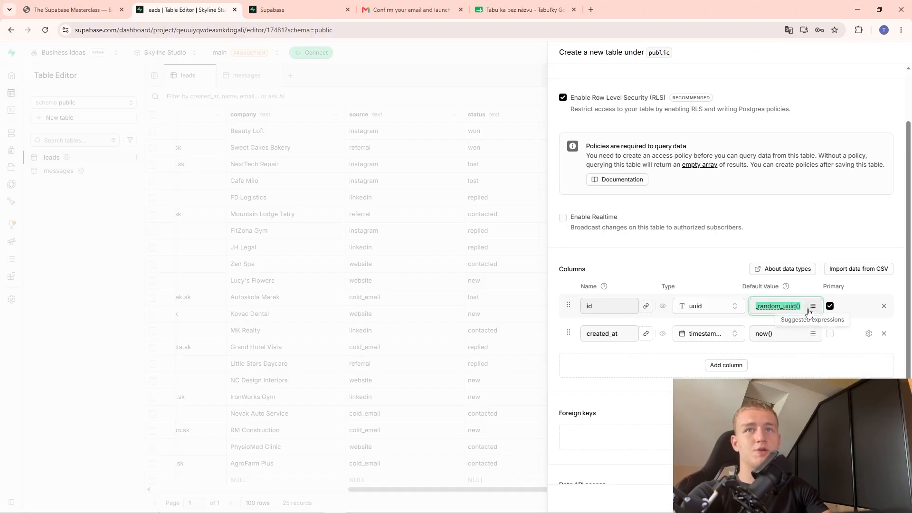
pyautogui.click(775, 308)
pyautogui.moveTo(797, 311)
pyautogui.mouseDown()
pyautogui.moveTo(750, 311)
pyautogui.moveTo(802, 327)
pyautogui.mouseUp()
pyautogui.click(688, 271)
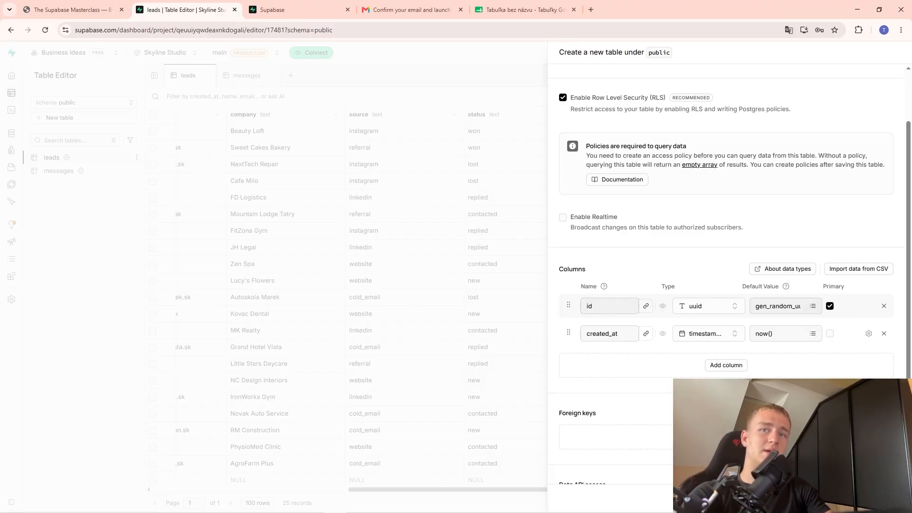
pyautogui.click(889, 498)
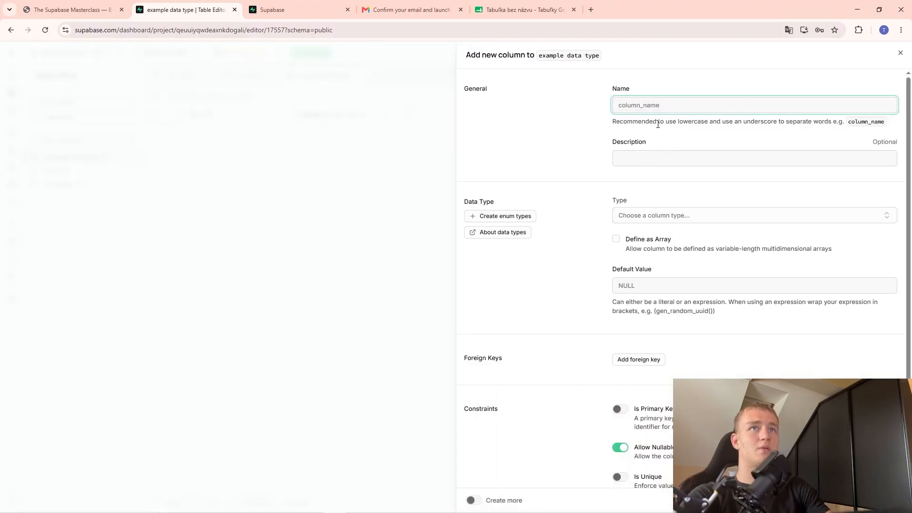
# Insert a row into 'example data type' with created_at 12.03.2000 22:22:22, then check its generated uuid.
pyautogui.scroll(-2, 663, 192)
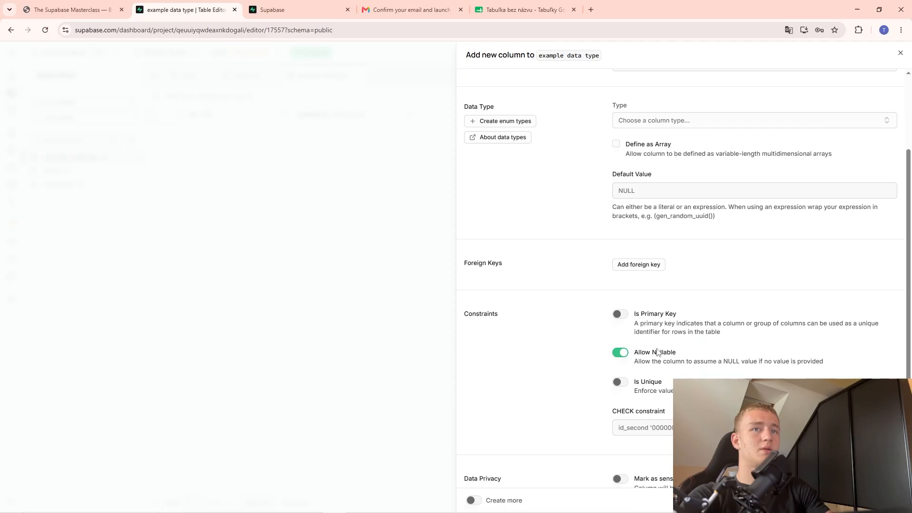
pyautogui.scroll(2, 664, 193)
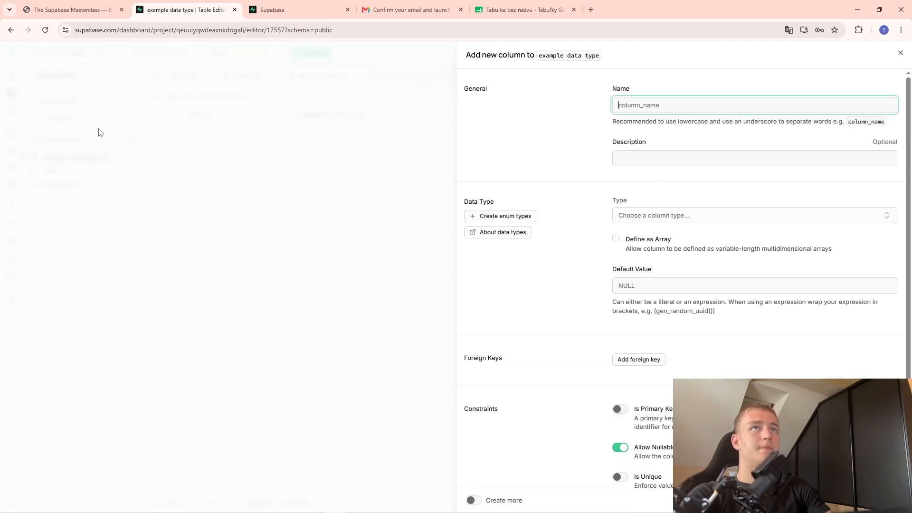
pyautogui.click(183, 148)
pyautogui.click(884, 97)
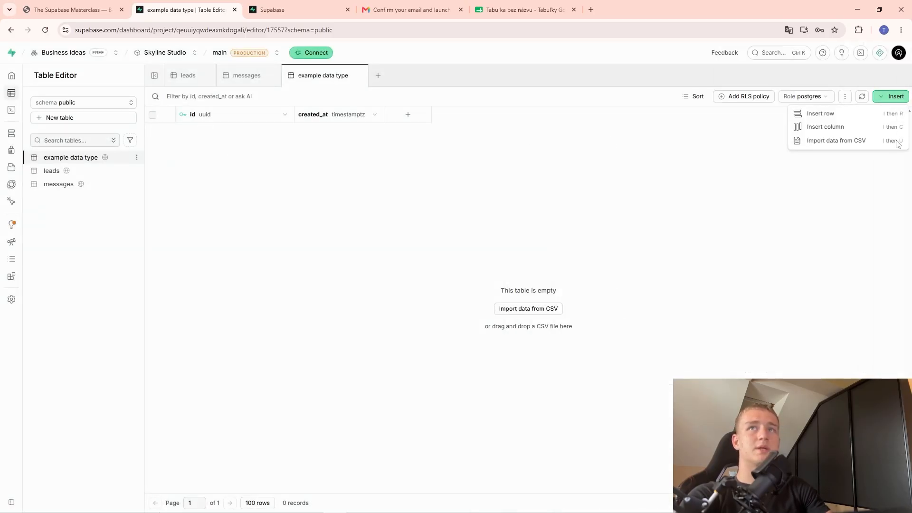
pyautogui.click(850, 117)
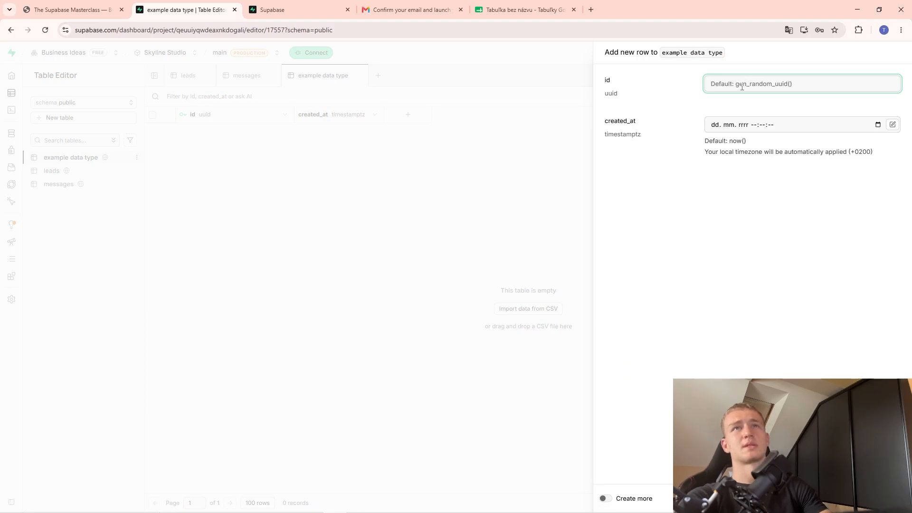
pyautogui.press('Tab')
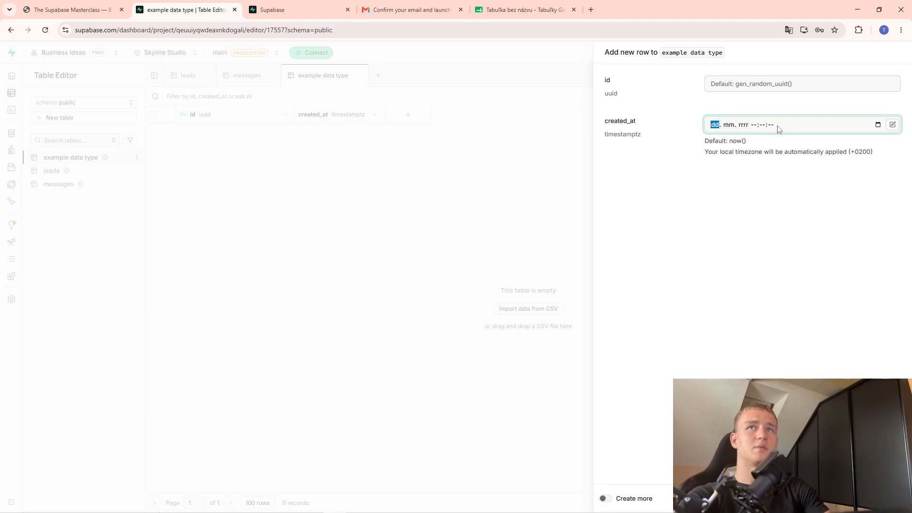
pyautogui.write('12. ')
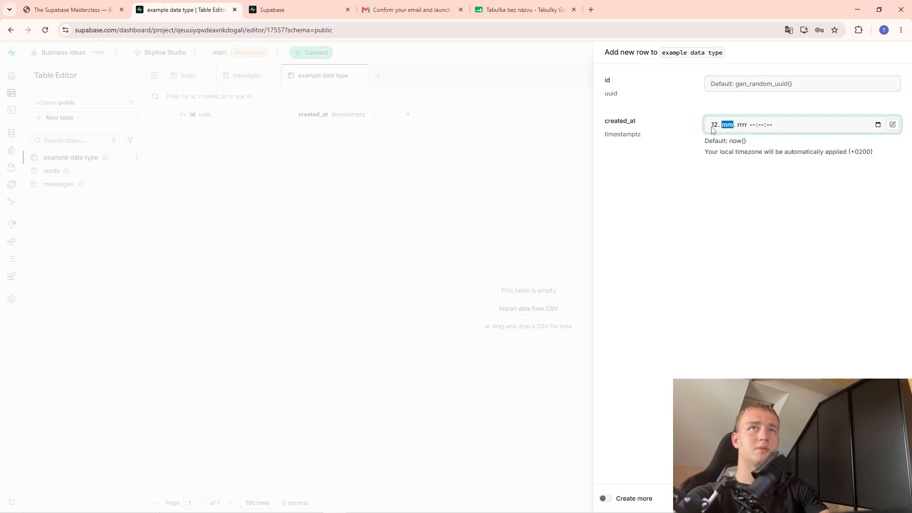
pyautogui.write('03. 02000')
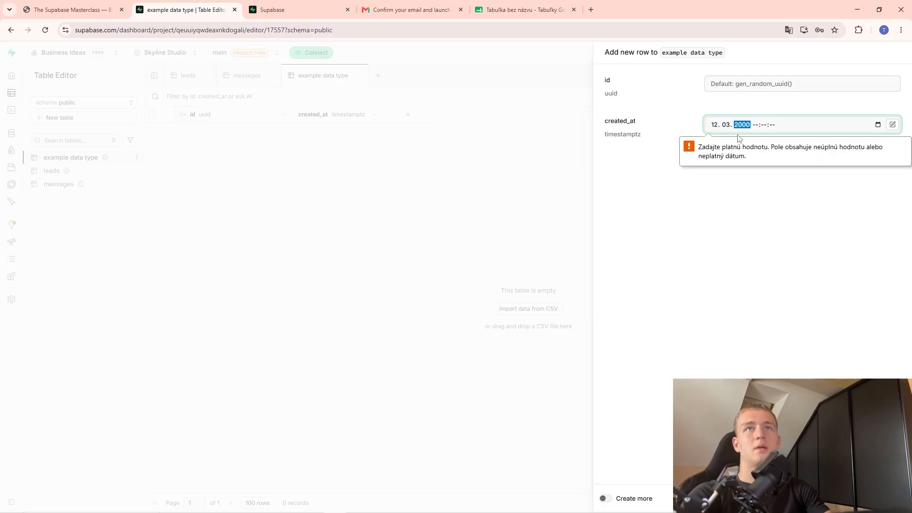
pyautogui.click(755, 124)
pyautogui.write('222222')
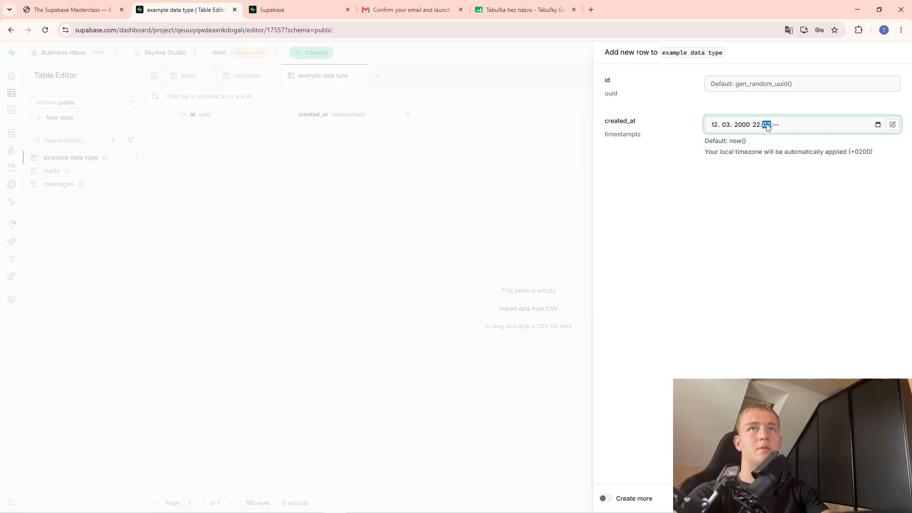
pyautogui.press('Return')
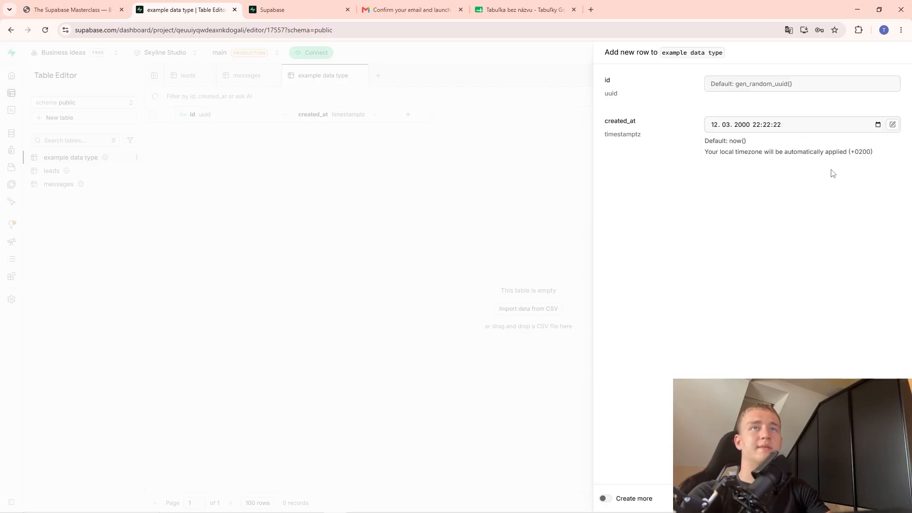
pyautogui.click(225, 134)
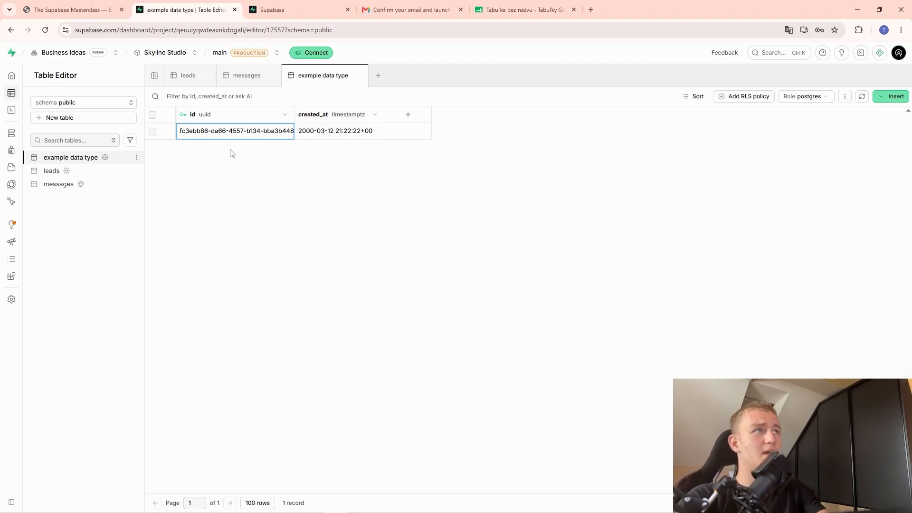
# Switch to the Masterclass slides and scroll to the 'Seven types cover 95% of everything' slide.
pyautogui.click(96, 174)
pyautogui.hotkey('alt', 'Tab')
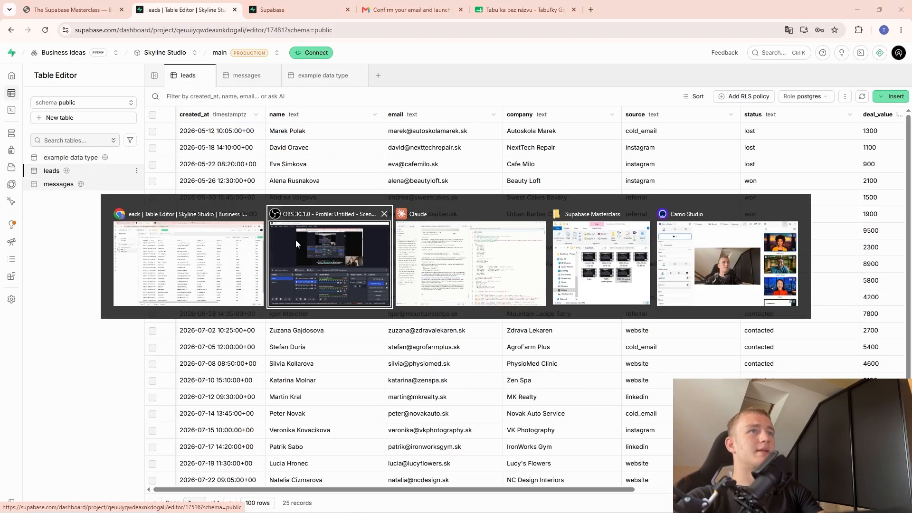
pyautogui.hotkey('alt', 'Tab')
pyautogui.click(287, 9)
pyautogui.click(88, 9)
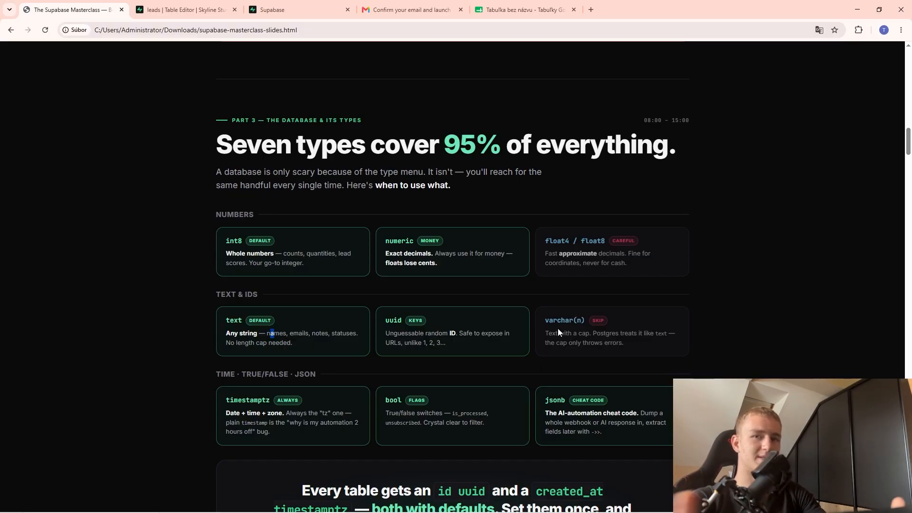
pyautogui.doubleClick(233, 320)
pyautogui.click(263, 342)
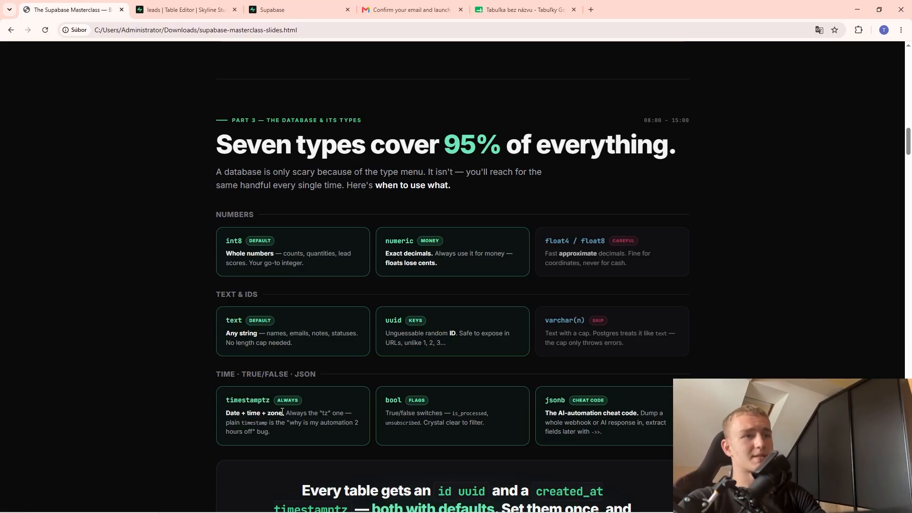
pyautogui.scroll(-2, 282, 411)
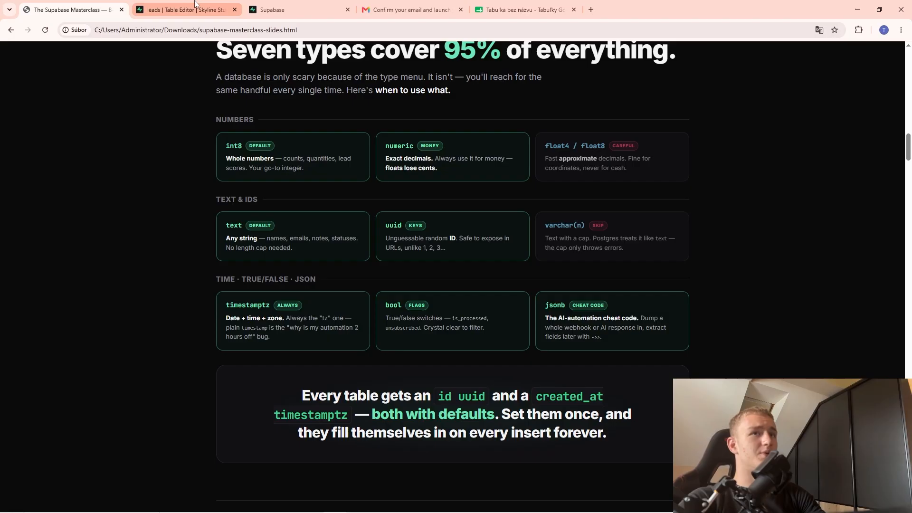
pyautogui.click(183, 10)
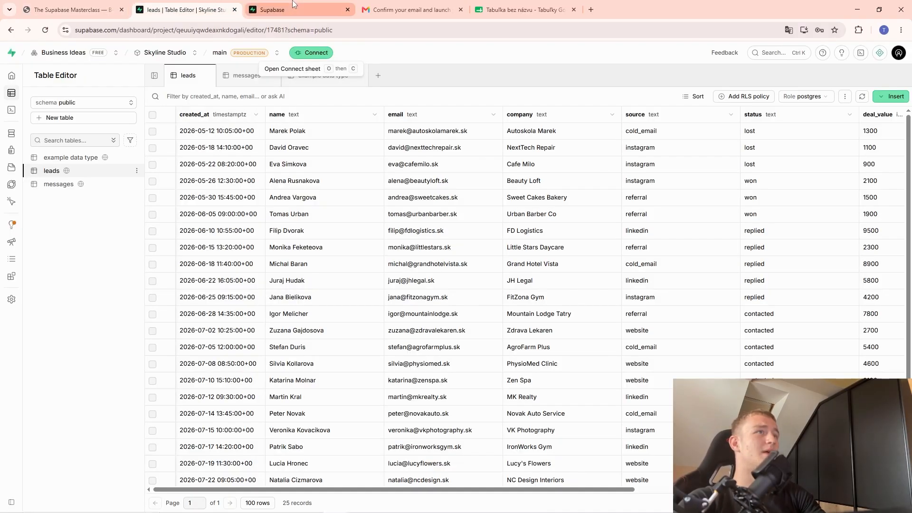
pyautogui.doubleClick(249, 134)
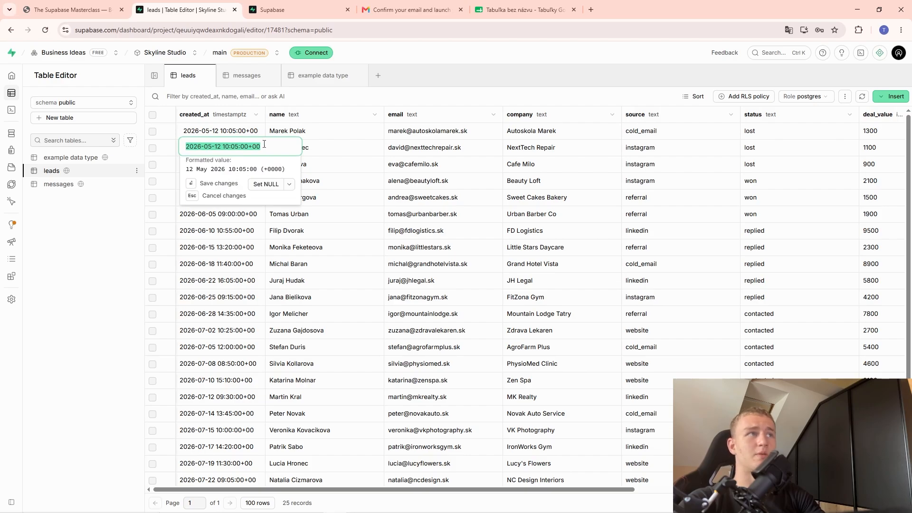
pyautogui.press('Escape')
pyautogui.click(354, 164)
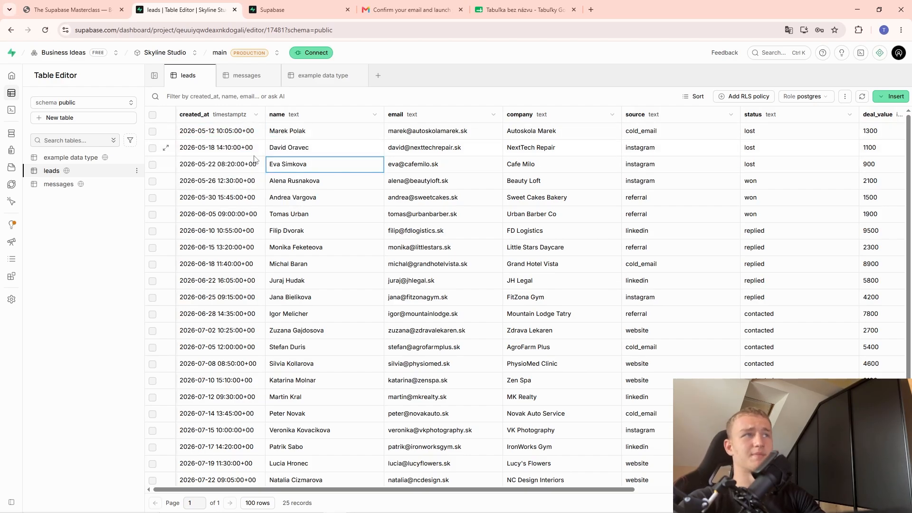
pyautogui.doubleClick(250, 138)
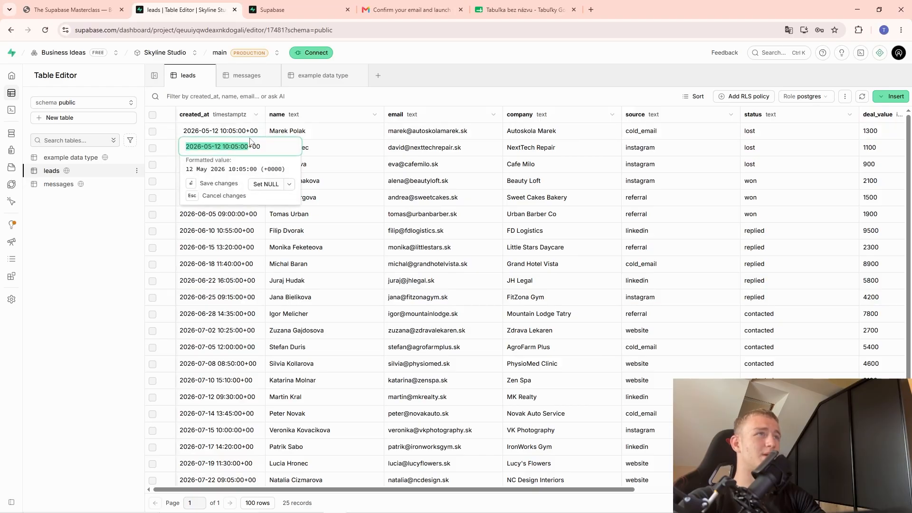
pyautogui.click(359, 181)
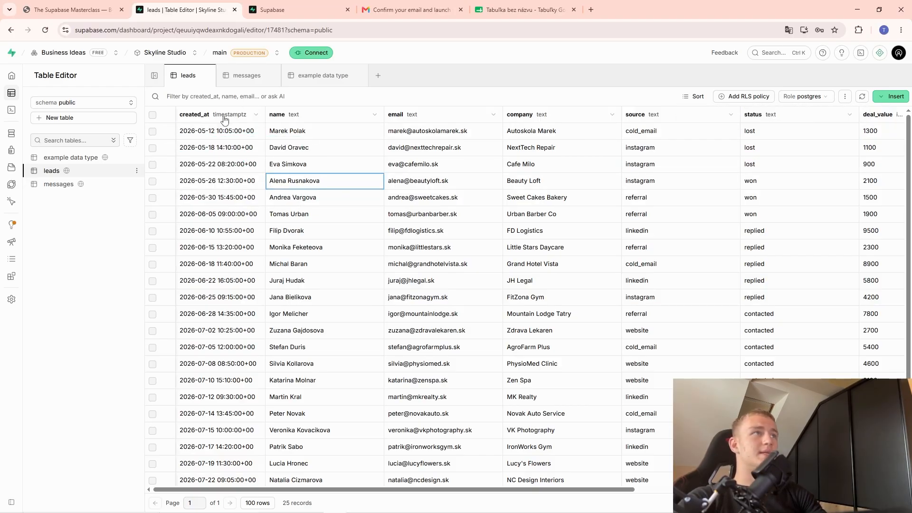
# Start a new leads column named 'time' and search the type list for timestamptz.
pyautogui.click(893, 96)
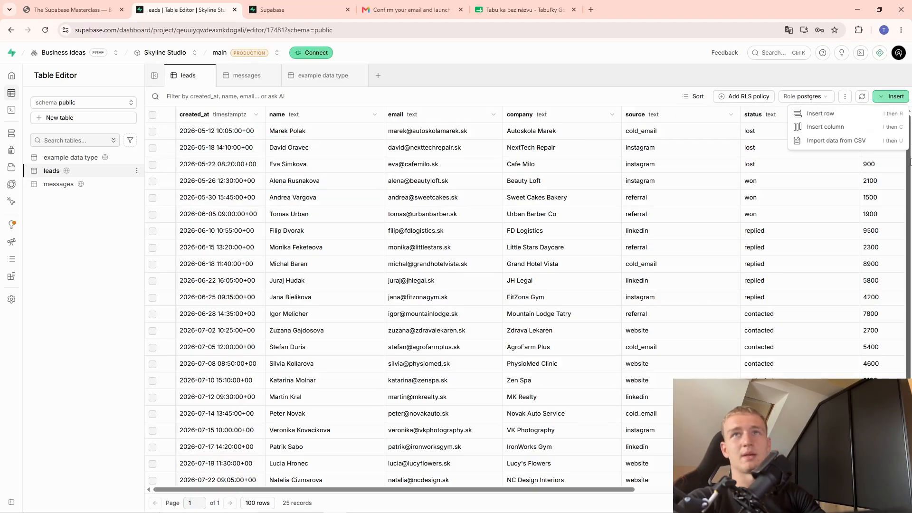
pyautogui.click(843, 127)
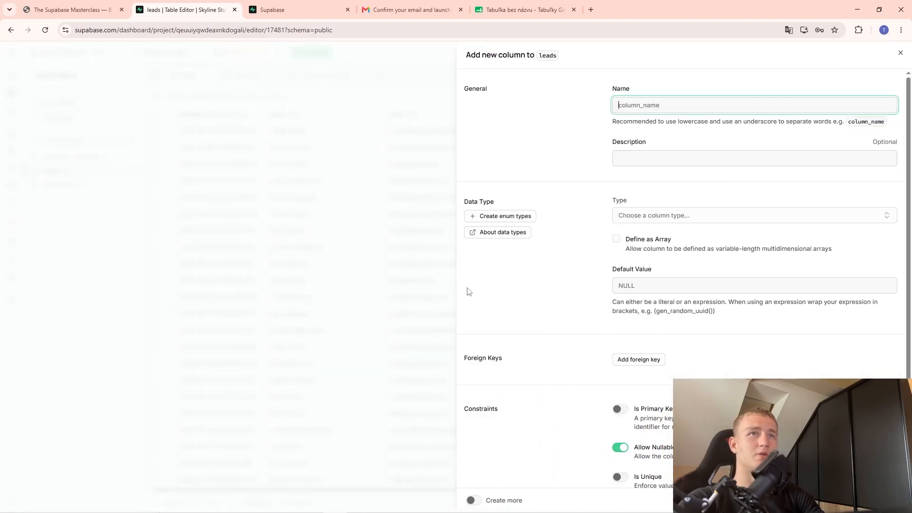
pyautogui.click(669, 105)
pyautogui.write('time')
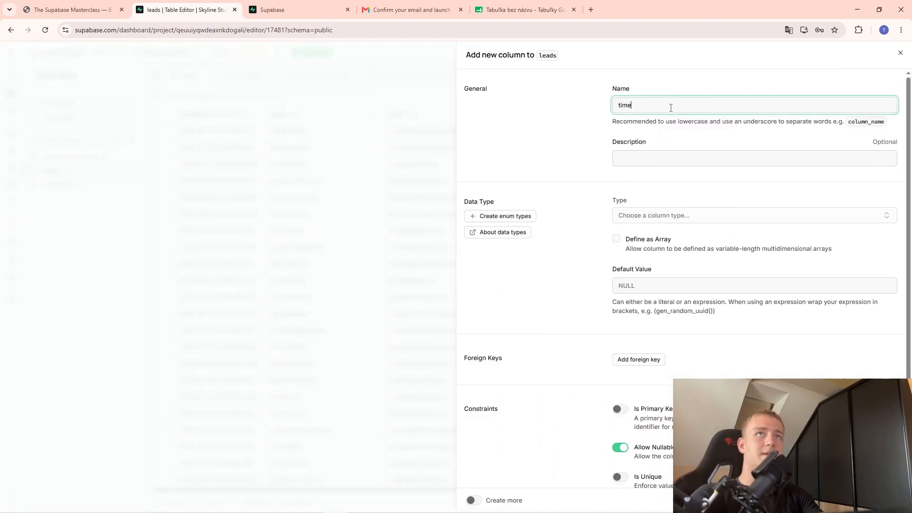
pyautogui.hotkey('ctrl', 'l')
pyautogui.click(673, 218)
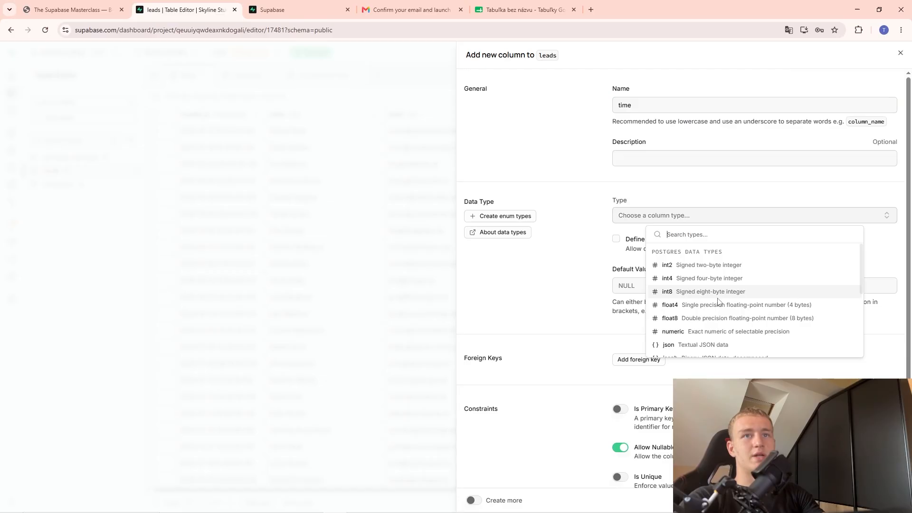
pyautogui.scroll(-2, 712, 300)
pyautogui.write('to,e')
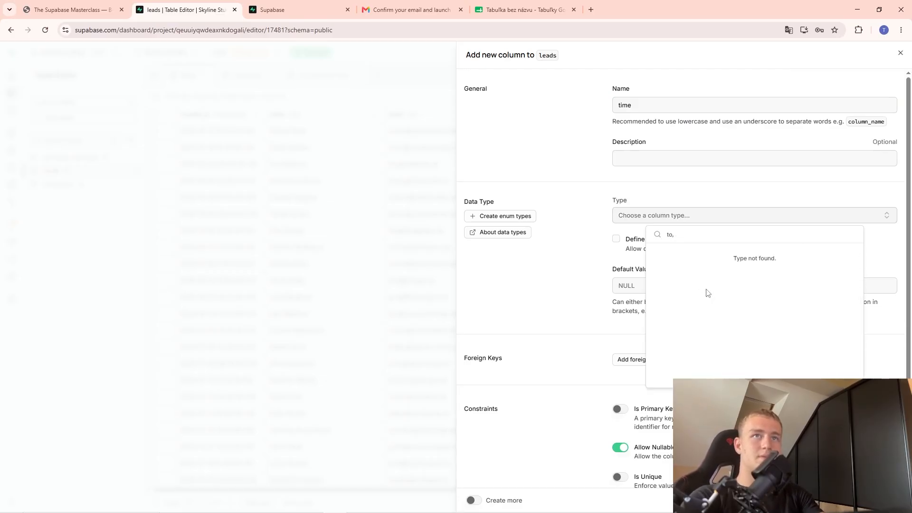
pyautogui.press('BackSpace')
pyautogui.press('BackSpace')
pyautogui.press('BackSpace')
pyautogui.write('times')
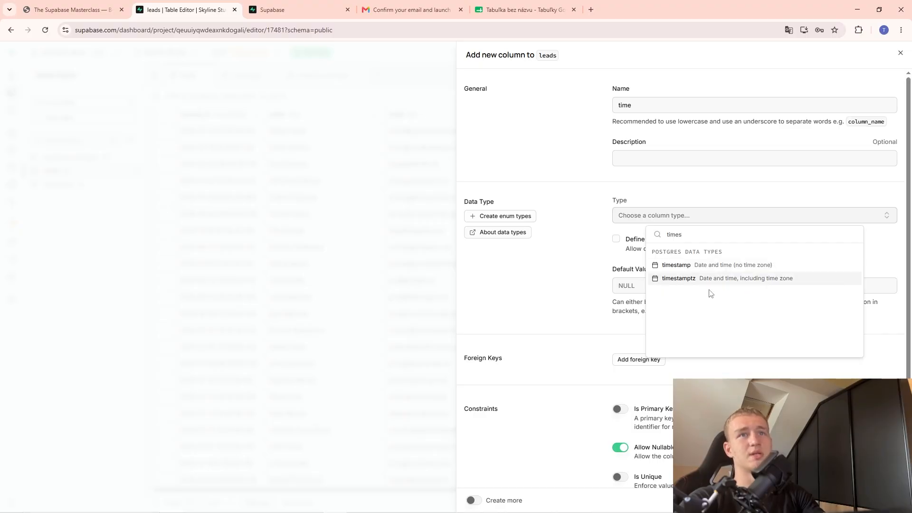
# Discard the unfinished 'time' column and return to the data-types slide.
pyautogui.press('Escape')
pyautogui.press('Escape')
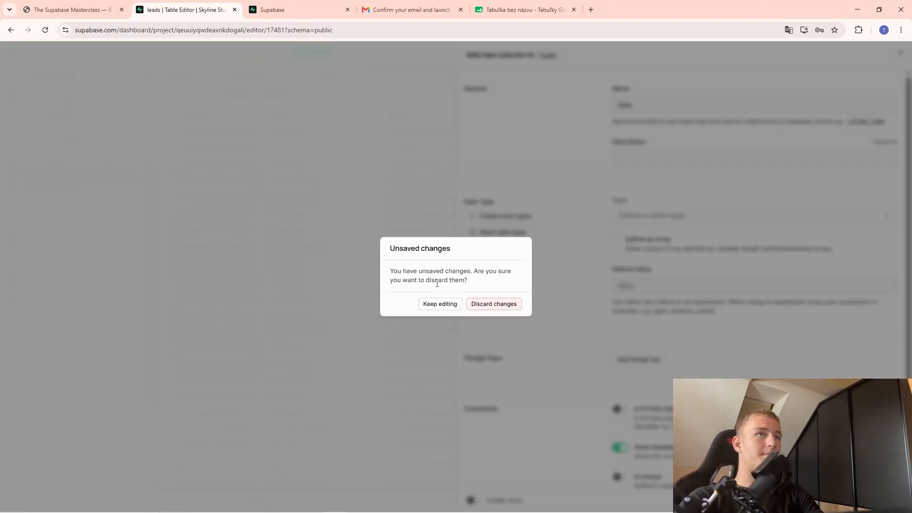
pyautogui.click(494, 305)
pyautogui.click(71, 10)
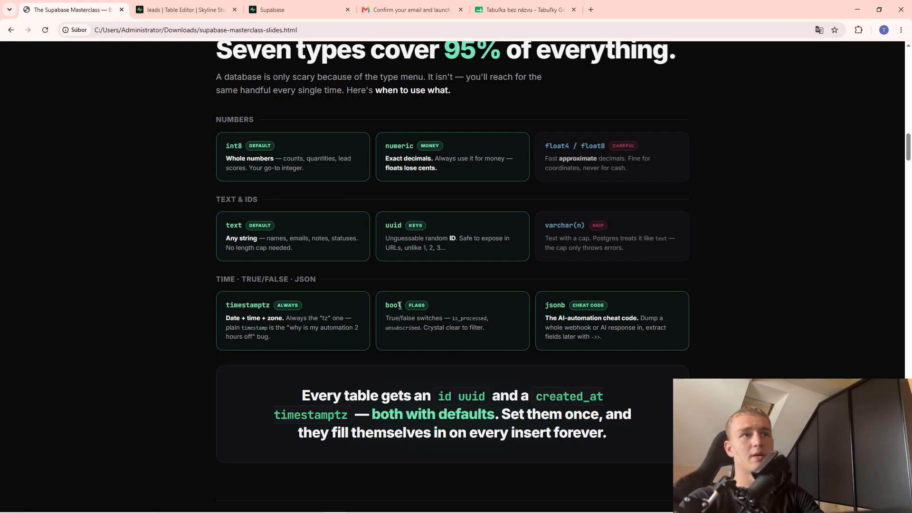
# Switch to the 'leads | Table Editor' browser tab.
pyautogui.click(185, 9)
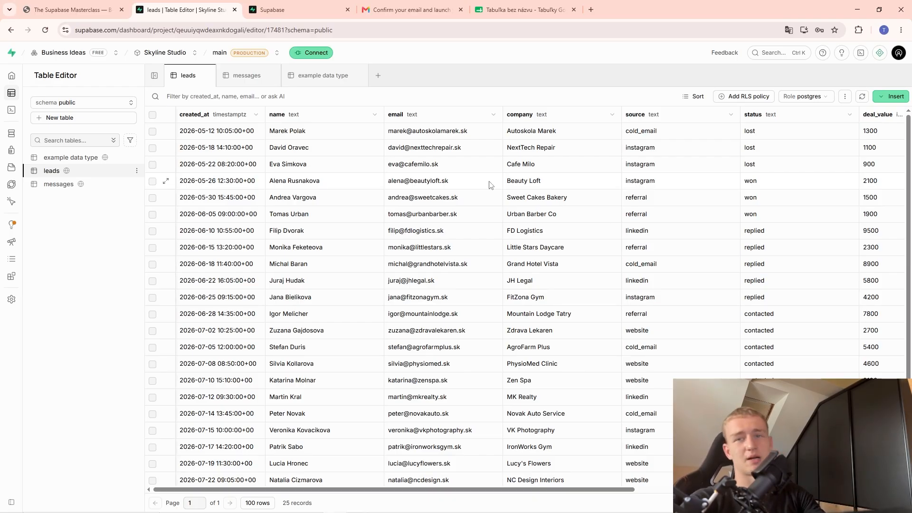
# Start a new leads column named budget_over_1000.
pyautogui.click(886, 97)
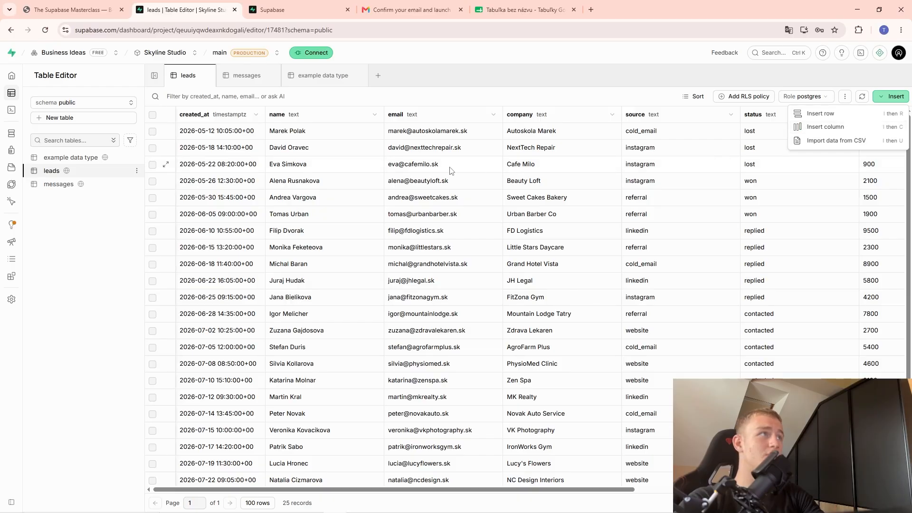
pyautogui.moveTo(338, 494); pyautogui.dragTo(568, 492)
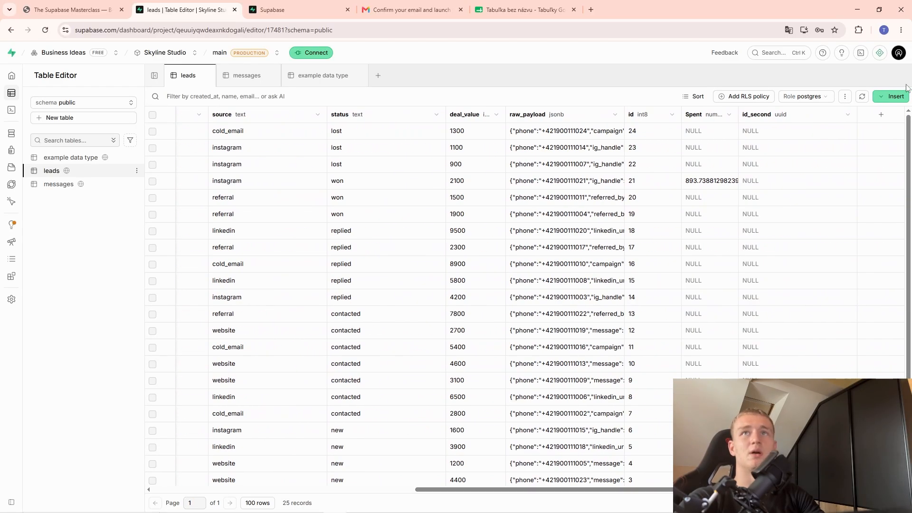
pyautogui.click(895, 96)
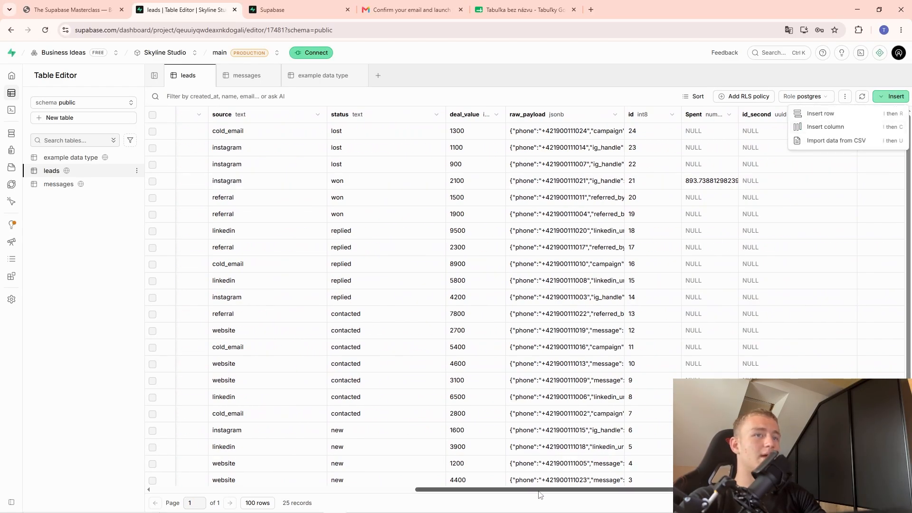
pyautogui.moveTo(540, 495); pyautogui.dragTo(243, 483)
pyautogui.hscroll(3, 522, 285)
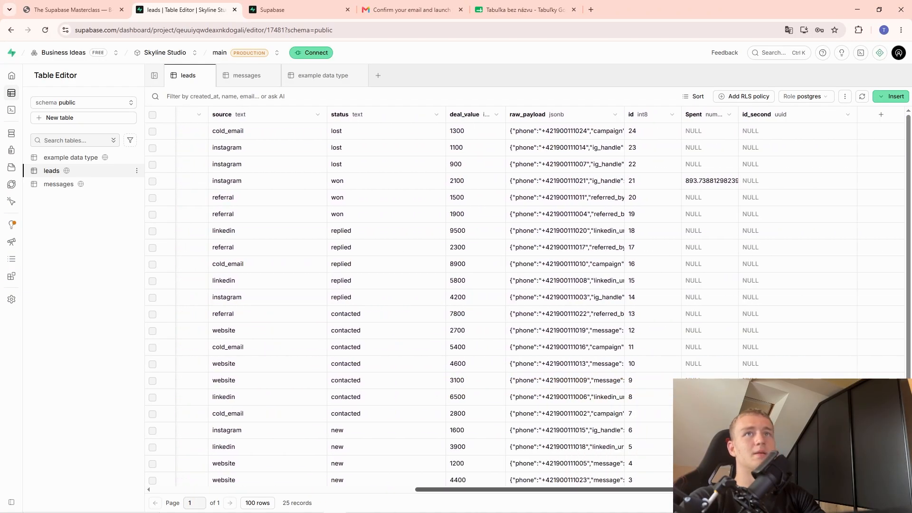
pyautogui.click(891, 97)
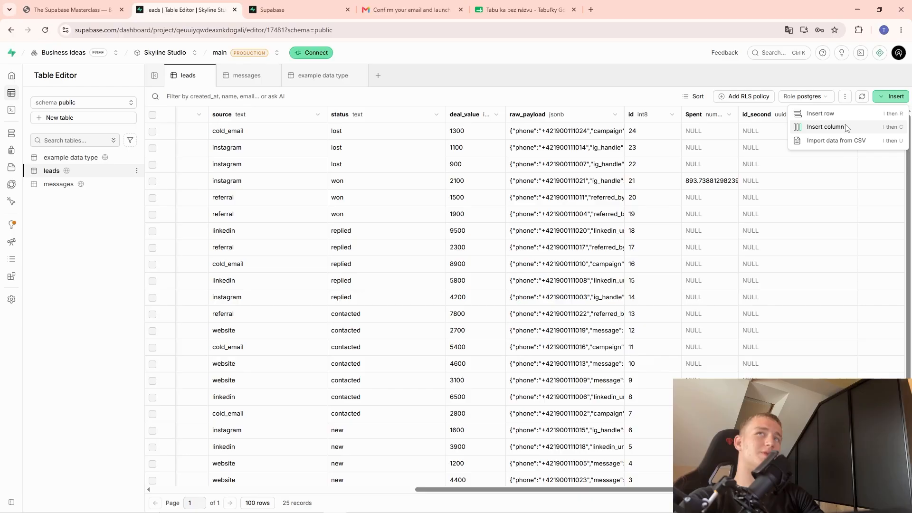
pyautogui.click(825, 126)
pyautogui.click(686, 102)
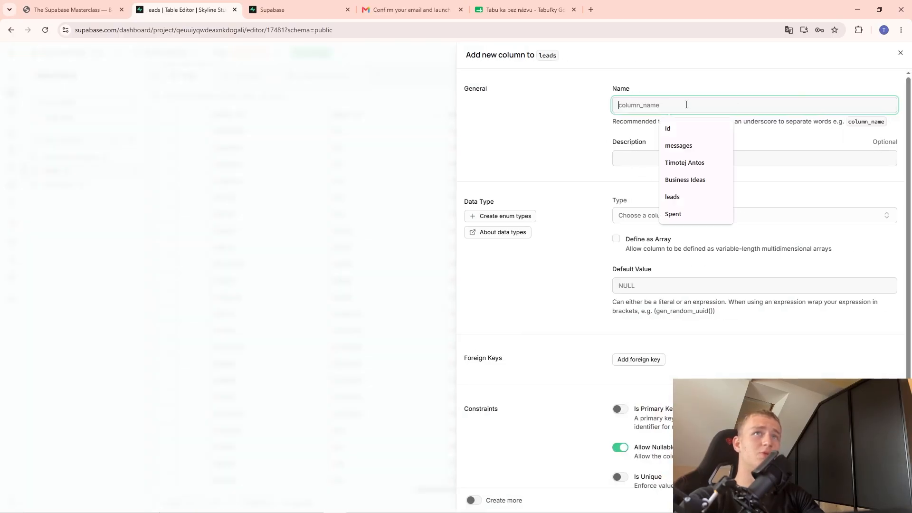
pyautogui.write('budget')
pyautogui.press('BackSpace')
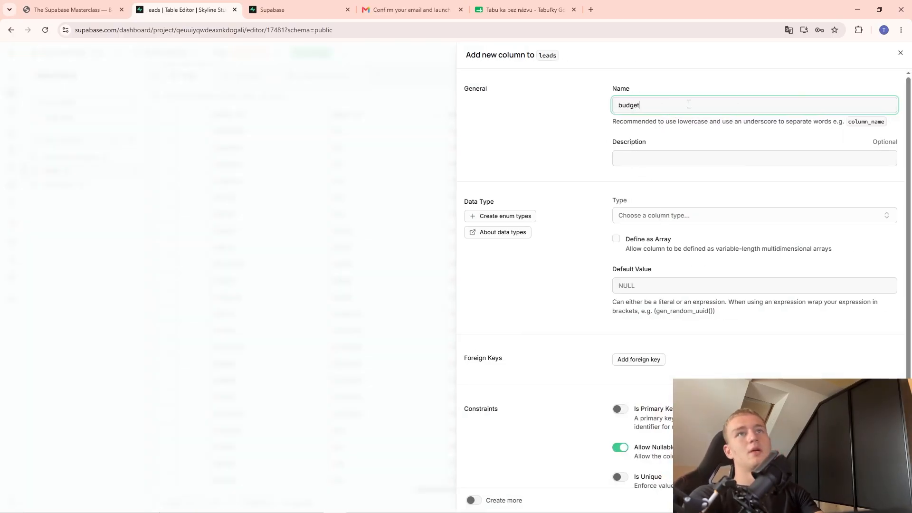
pyautogui.write('_over_100')
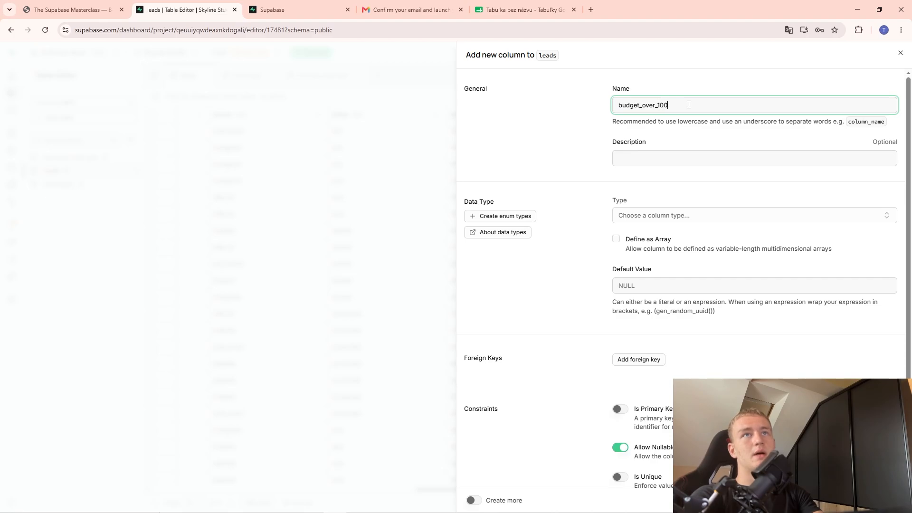
pyautogui.write('0')
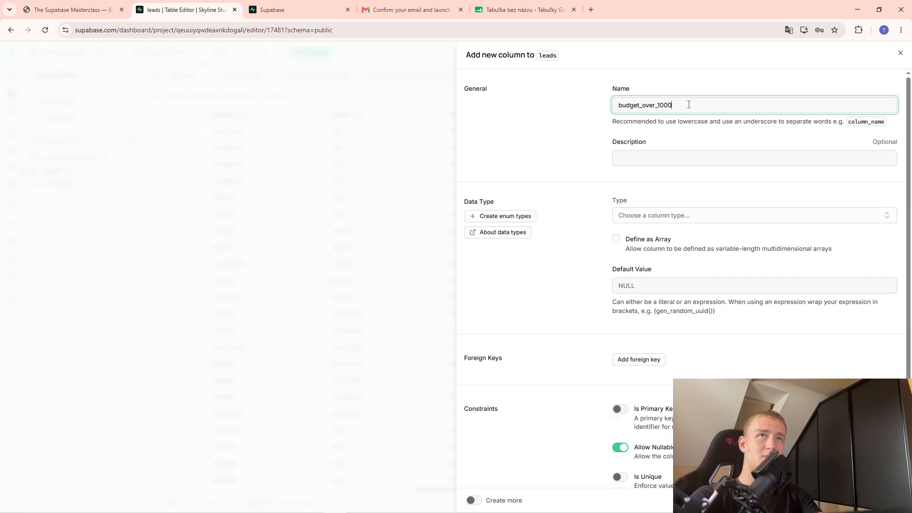
# Make budget_over_1000 a bool with default value true, save it, and close the panel.
pyautogui.click(697, 214)
pyautogui.write('bool')
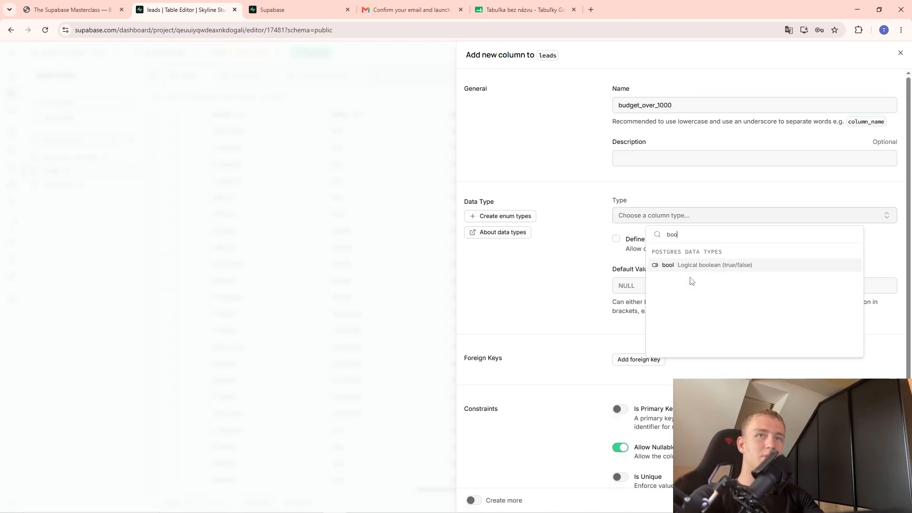
pyautogui.click(683, 265)
pyautogui.scroll(-3, 679, 285)
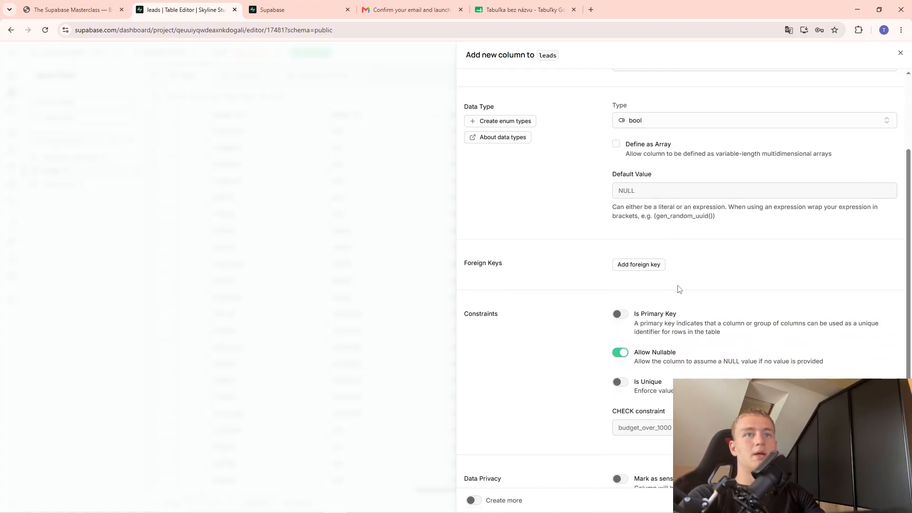
pyautogui.write('true')
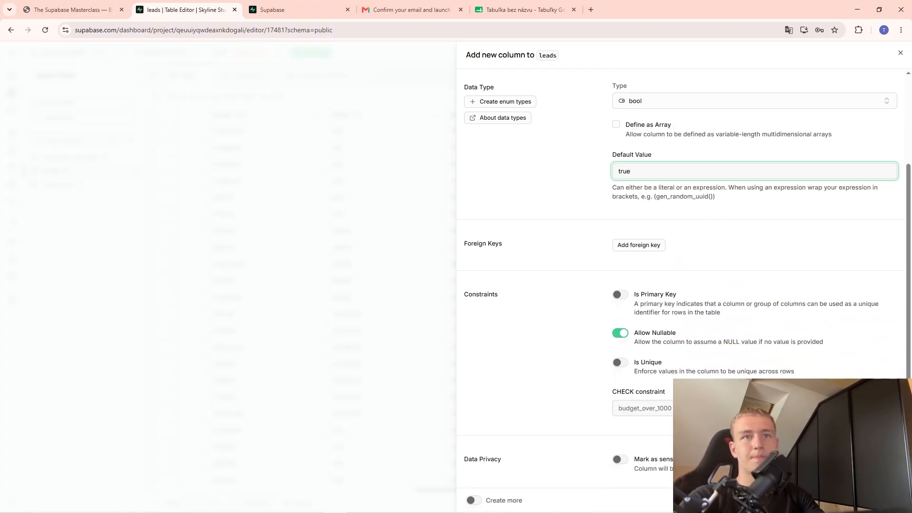
pyautogui.click(888, 500)
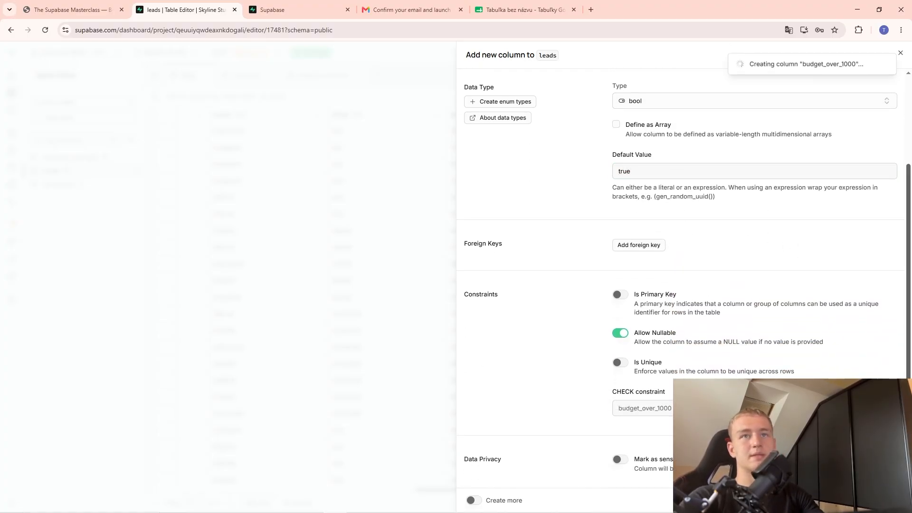
pyautogui.click(900, 53)
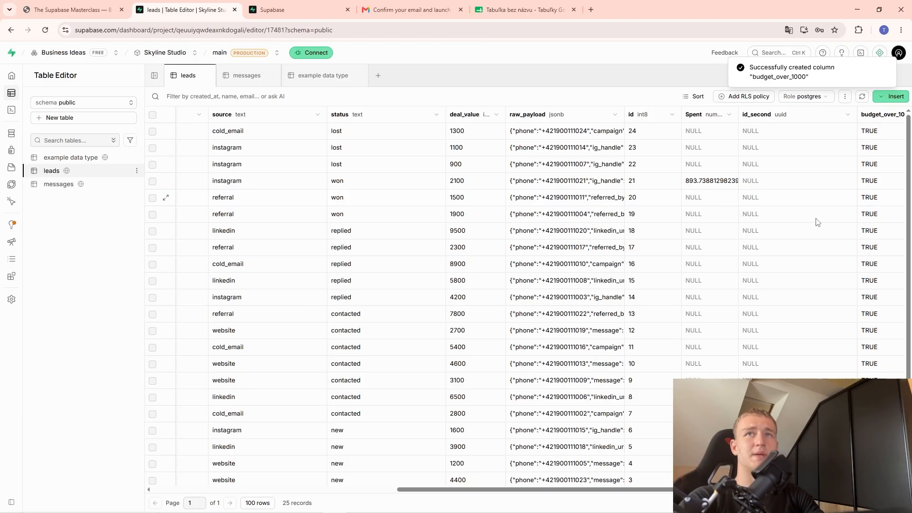
# Set row 20's budget_over_1000 value to FALSE.
pyautogui.moveTo(611, 494); pyautogui.dragTo(661, 494)
pyautogui.doubleClick(840, 215)
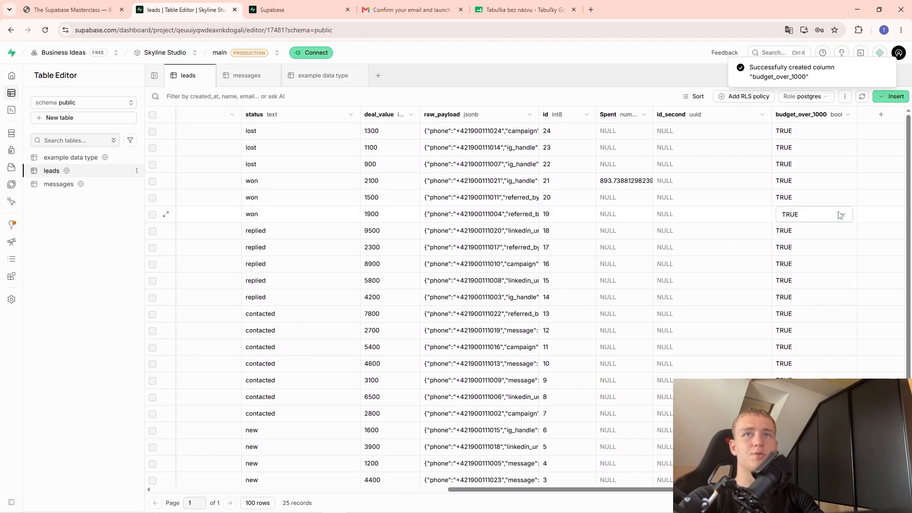
pyautogui.click(812, 219)
pyautogui.click(809, 197)
pyautogui.doubleClick(807, 198)
pyautogui.click(806, 198)
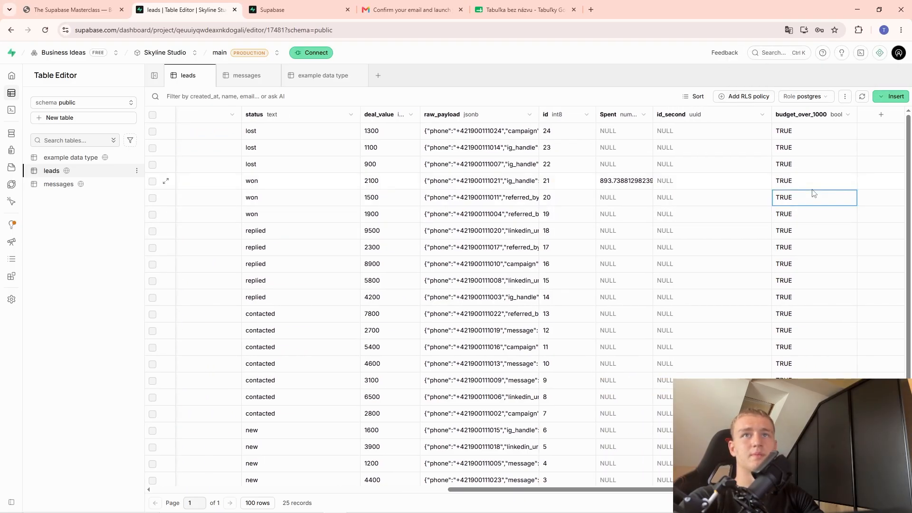
pyautogui.click(813, 198)
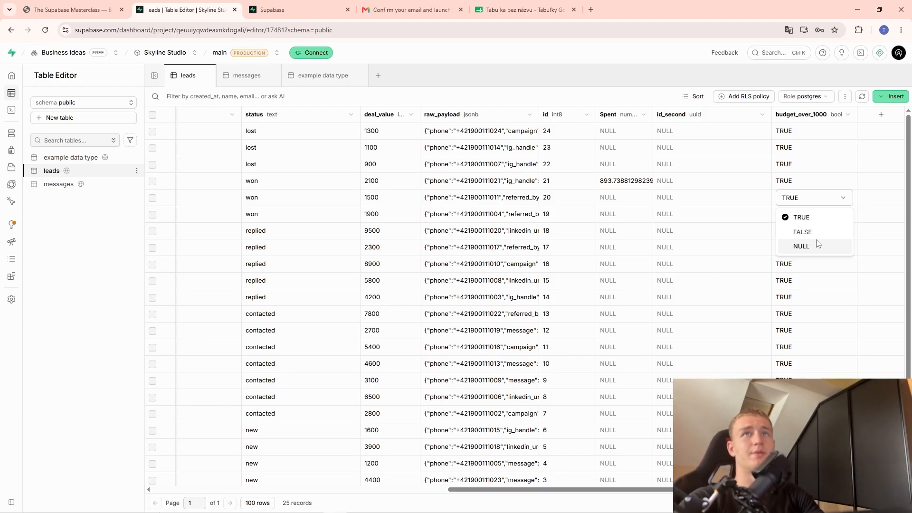
pyautogui.click(802, 232)
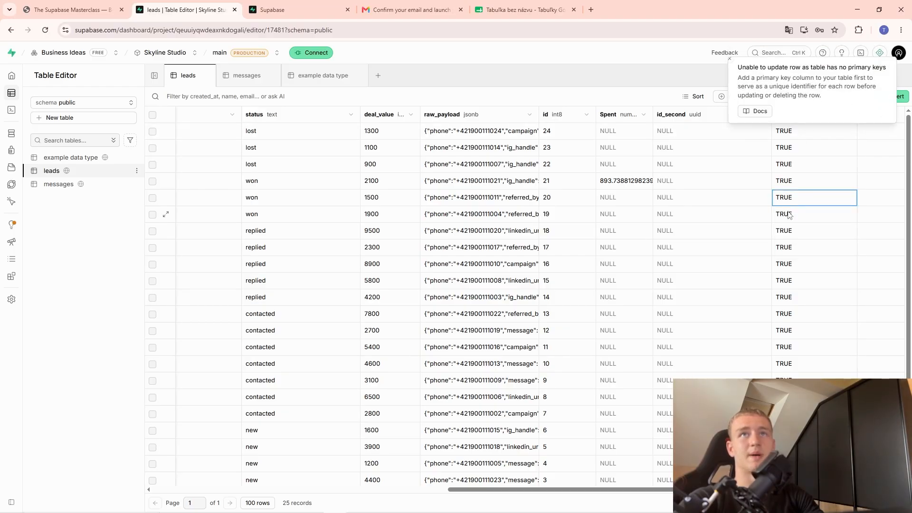
pyautogui.click(788, 215)
# Toggle budget_over_1000's Allow Nullable off and back on, then return to the seven-types slide.
pyautogui.click(847, 115)
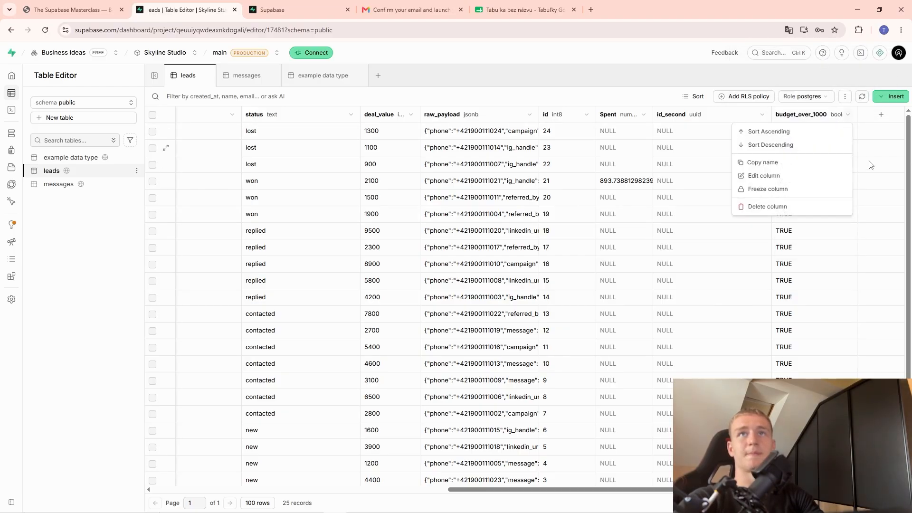
pyautogui.click(794, 185)
pyautogui.scroll(-2, 685, 324)
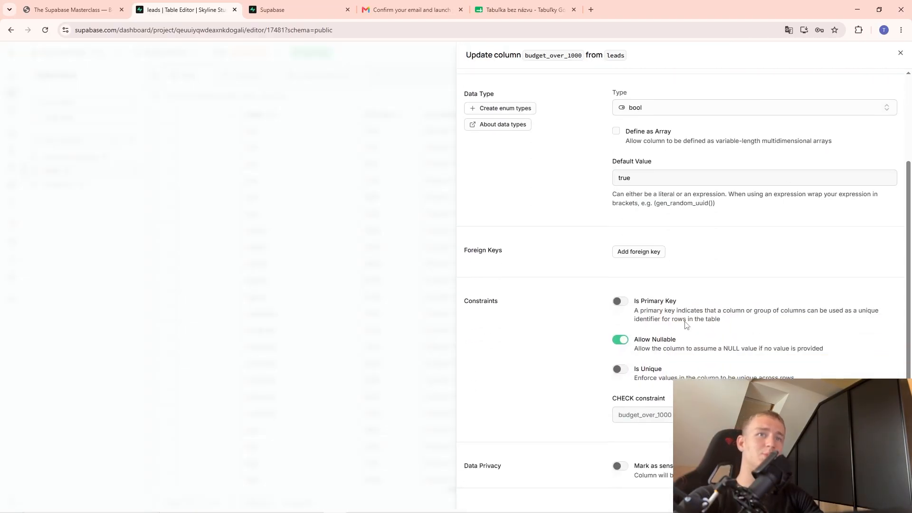
pyautogui.click(620, 333)
pyautogui.click(619, 334)
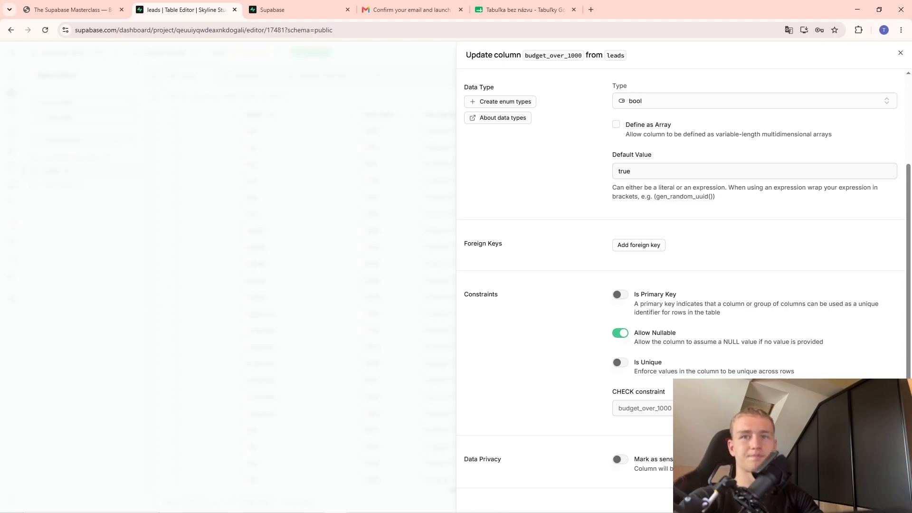
pyautogui.click(267, 273)
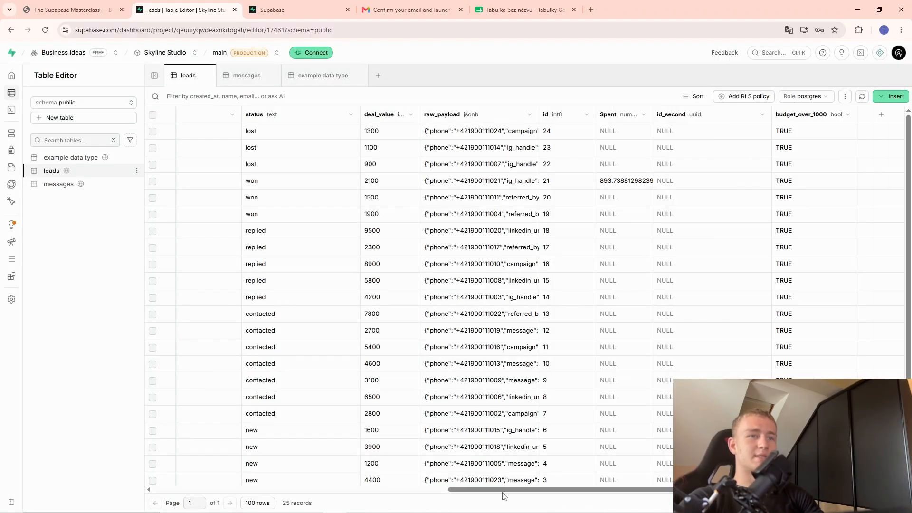
pyautogui.moveTo(504, 490); pyautogui.dragTo(114, 469)
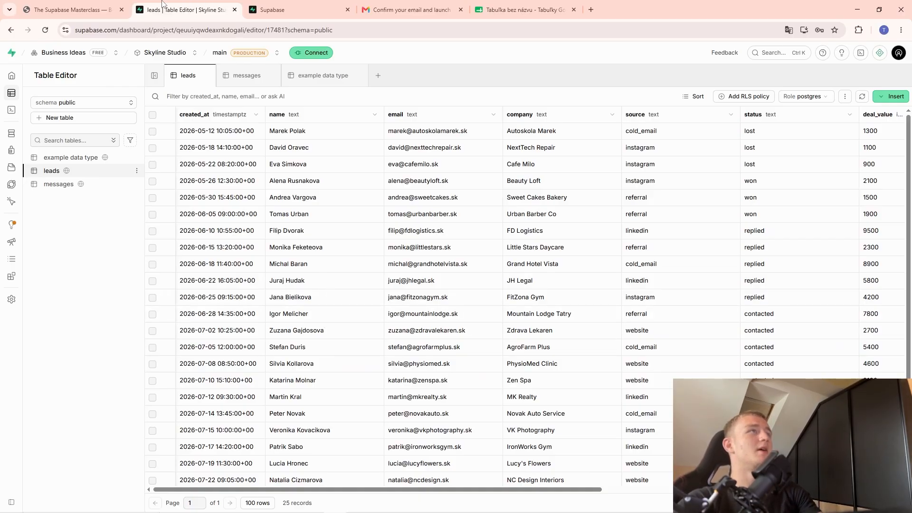
pyautogui.hotkey('ctrl', 'shift', 'Tab')
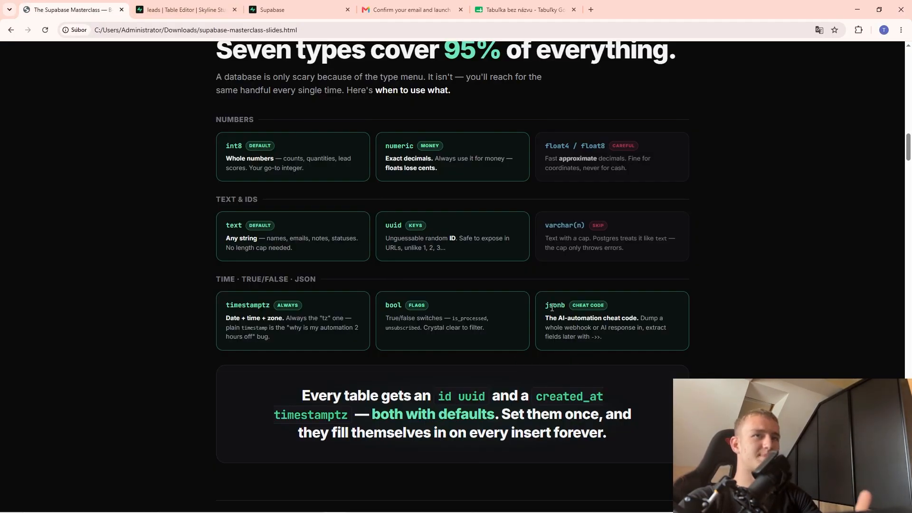
# Back in the leads table, open the first lead's raw_payload JSON showing phone, campaign and lost_reason.
pyautogui.hotkey('ctrl', 'Tab')
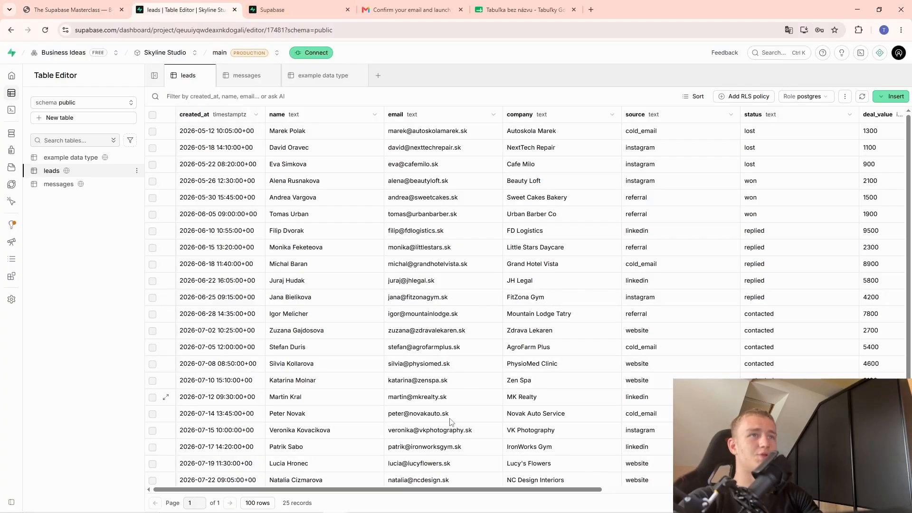
pyautogui.moveTo(399, 489); pyautogui.dragTo(585, 494)
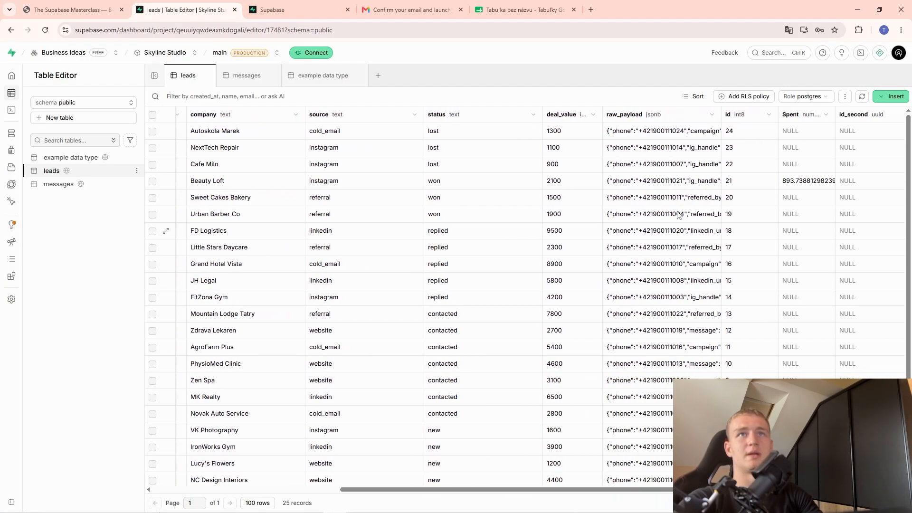
pyautogui.click(650, 132)
pyautogui.doubleClick(648, 132)
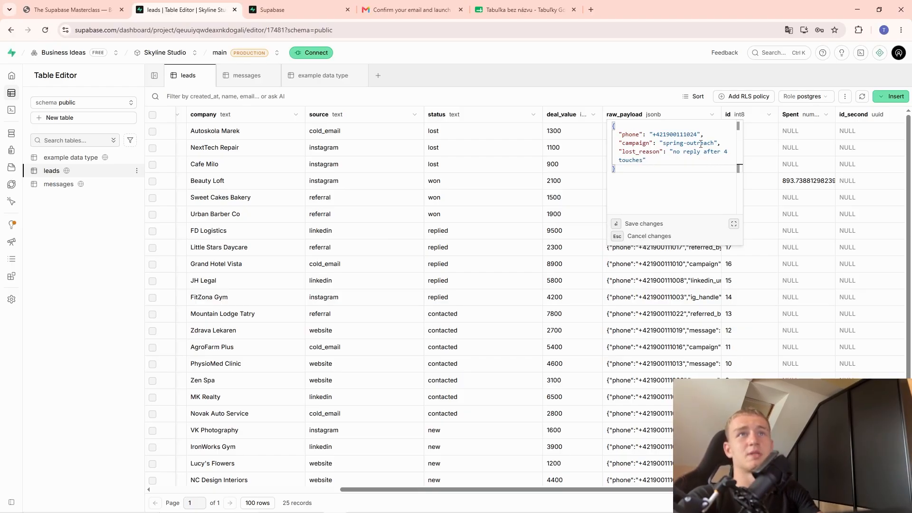
# Add a "number": 82828 line after lost_reason in the first lead's raw_payload JSON.
pyautogui.doubleClick(674, 145)
pyautogui.click(672, 157)
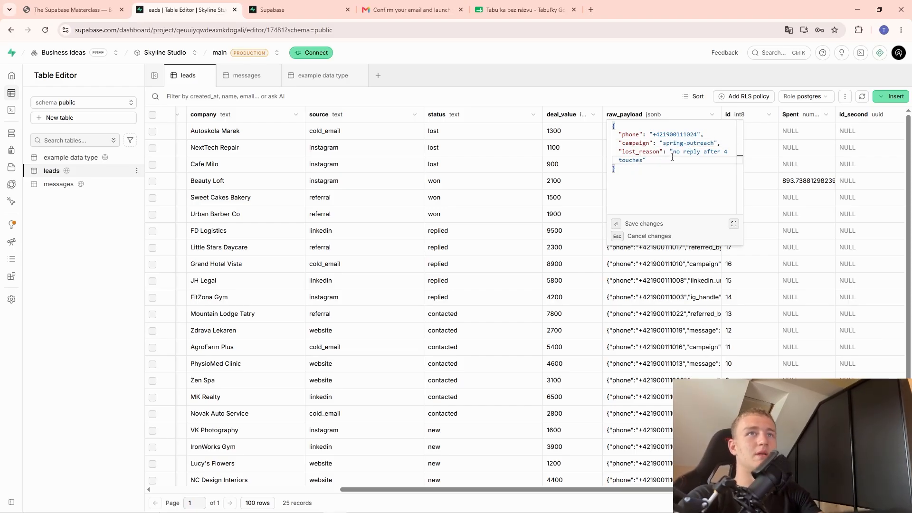
pyautogui.press('Return')
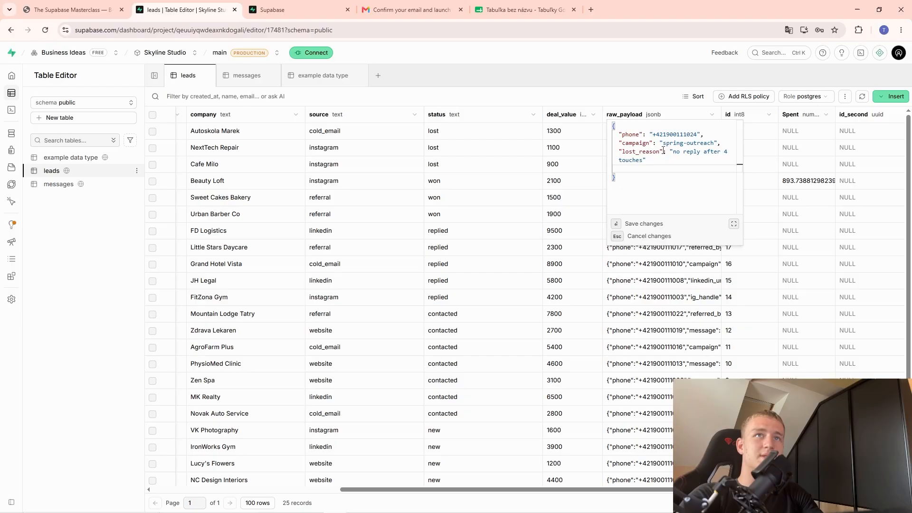
pyautogui.moveTo(663, 151); pyautogui.dragTo(617, 151)
pyautogui.hotkey('ctrl', 'c')
pyautogui.click(663, 169)
pyautogui.hotkey('ctrl', 'v')
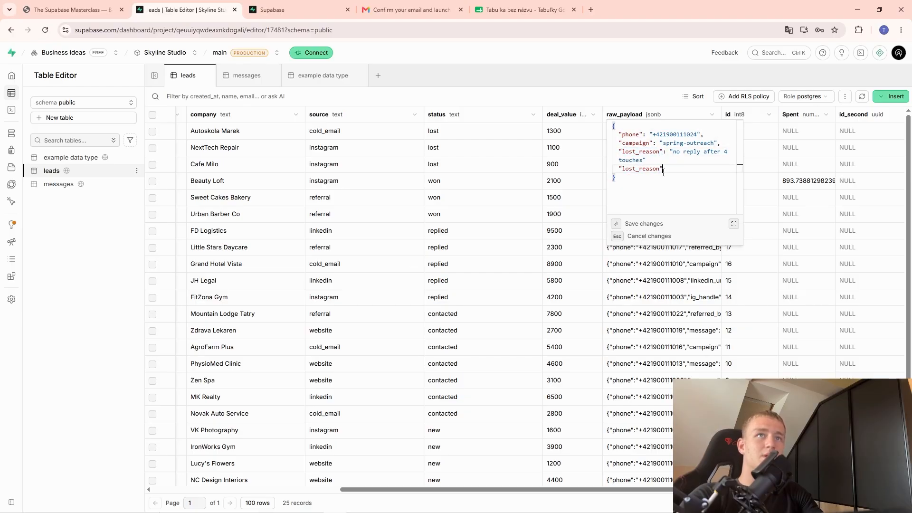
pyautogui.moveTo(661, 169); pyautogui.dragTo(626, 170)
pyautogui.press('BackSpace')
pyautogui.press('BackSpace')
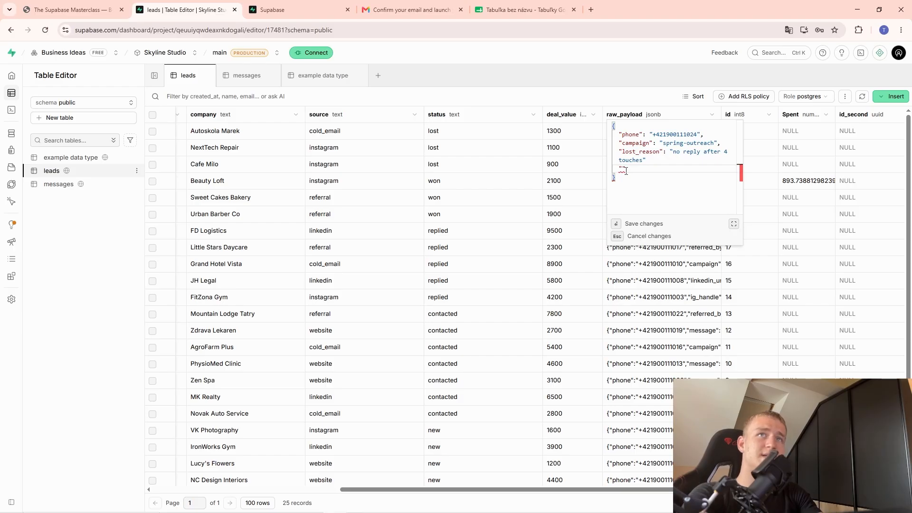
pyautogui.write('n')
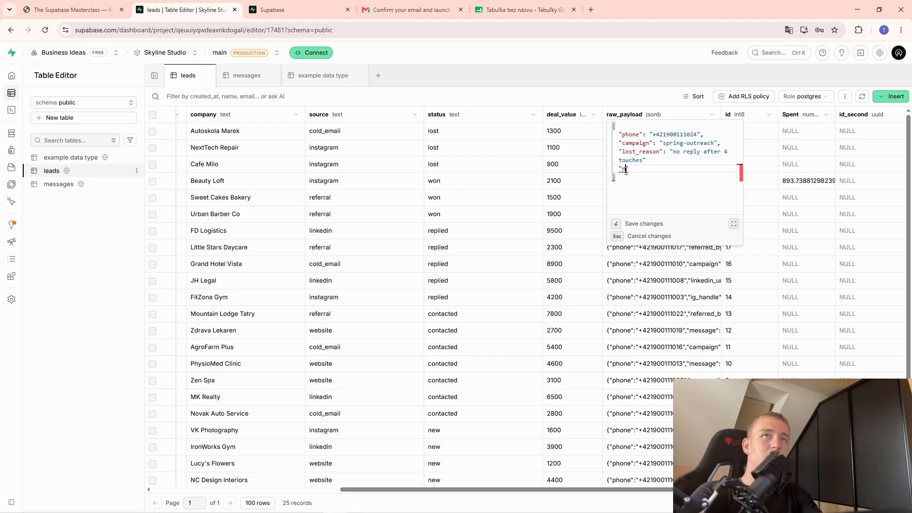
pyautogui.write('umber')
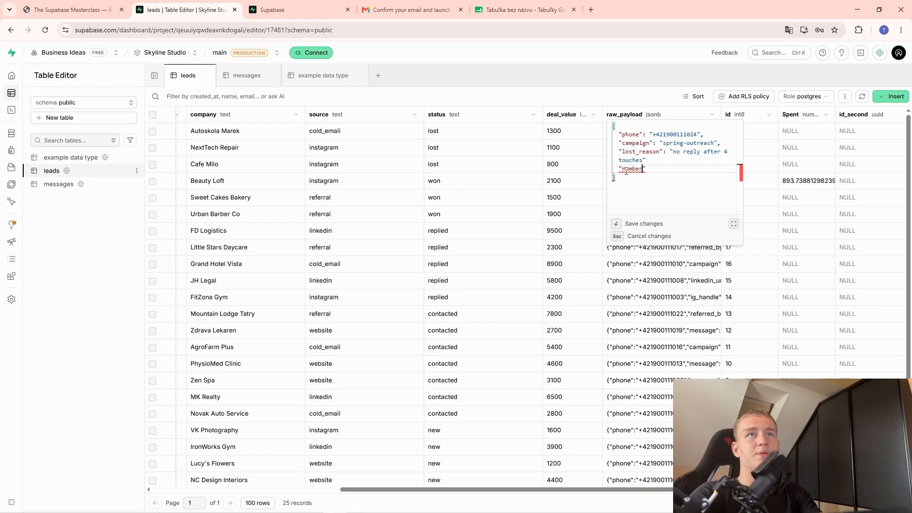
pyautogui.write('": 1')
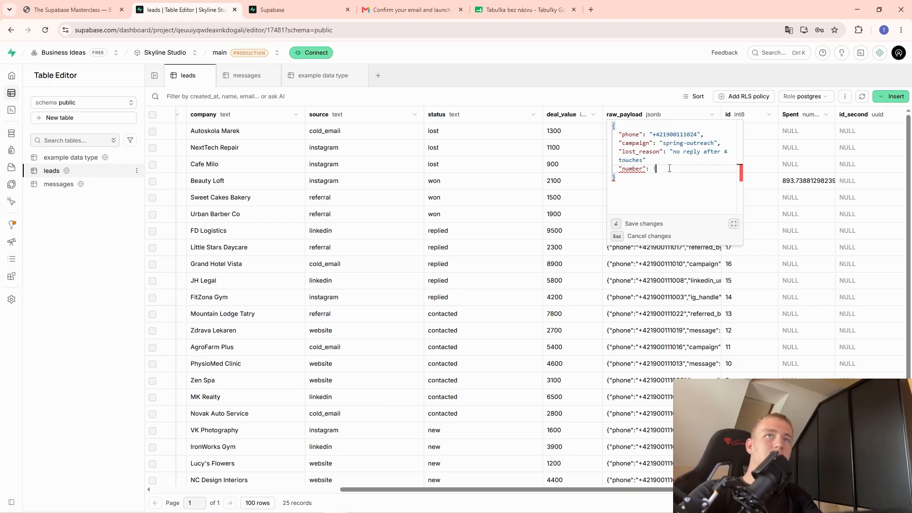
pyautogui.press('BackSpace')
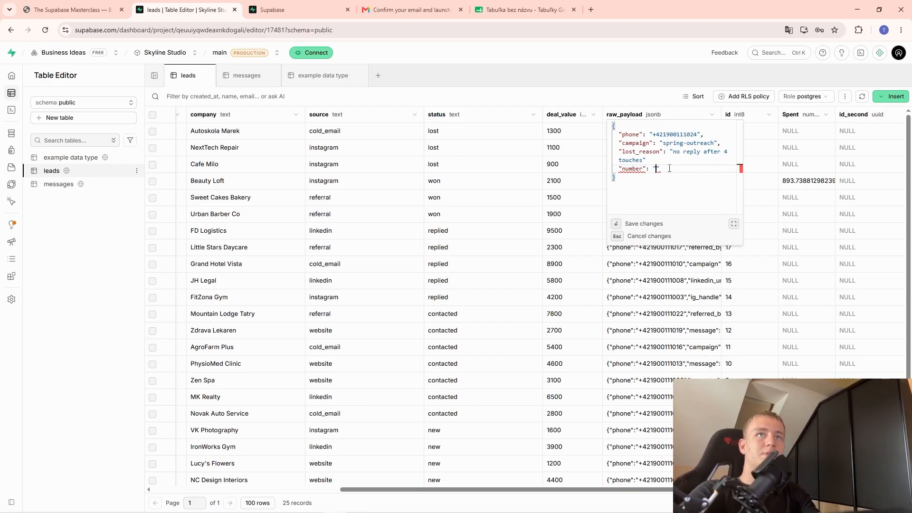
pyautogui.write('82828')
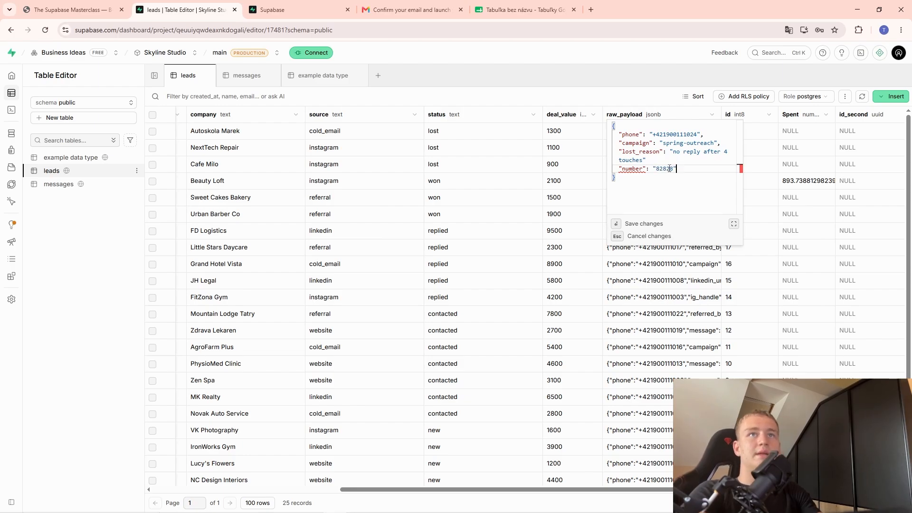
pyautogui.press('BackSpace')
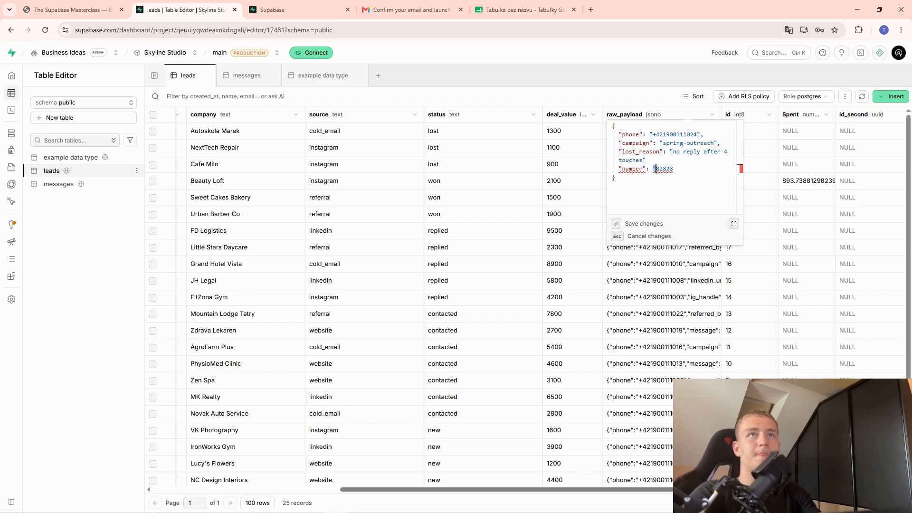
pyautogui.doubleClick(655, 169)
pyautogui.click(655, 169)
pyautogui.press('BackSpace')
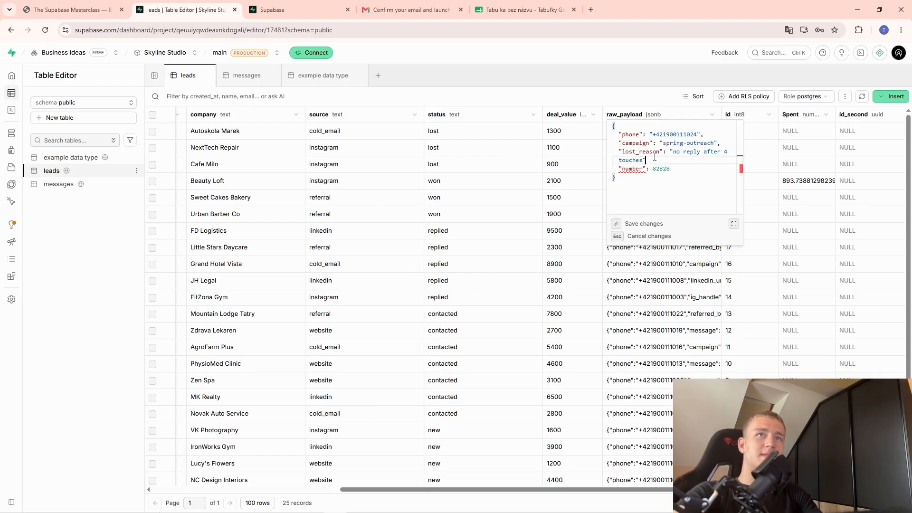
# Try saving the edited JSON, hit the no-primary-key error, and close the editor.
pyautogui.moveTo(654, 157); pyautogui.dragTo(672, 152)
pyautogui.doubleClick(659, 169)
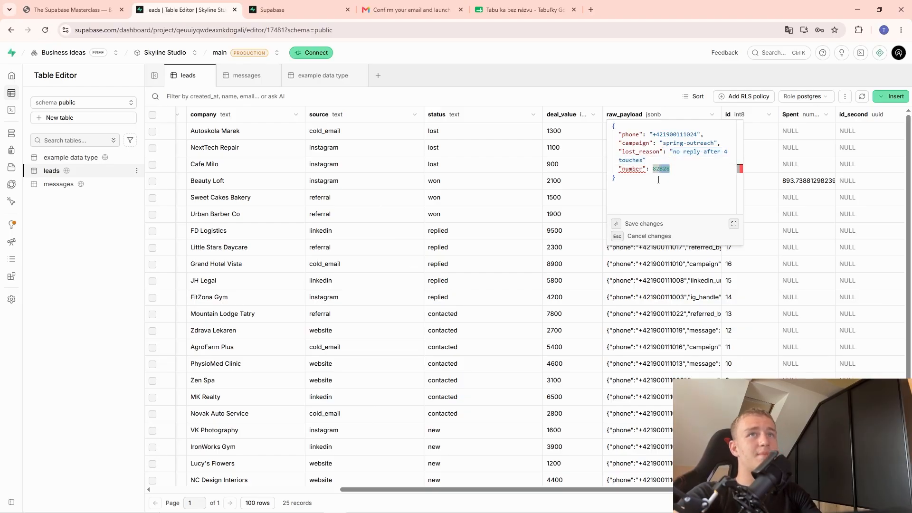
pyautogui.click(644, 161)
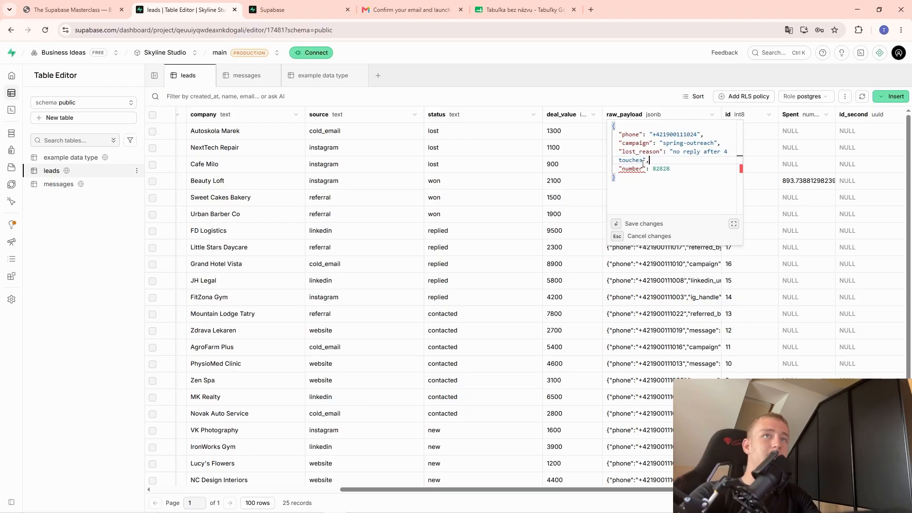
pyautogui.doubleClick(661, 169)
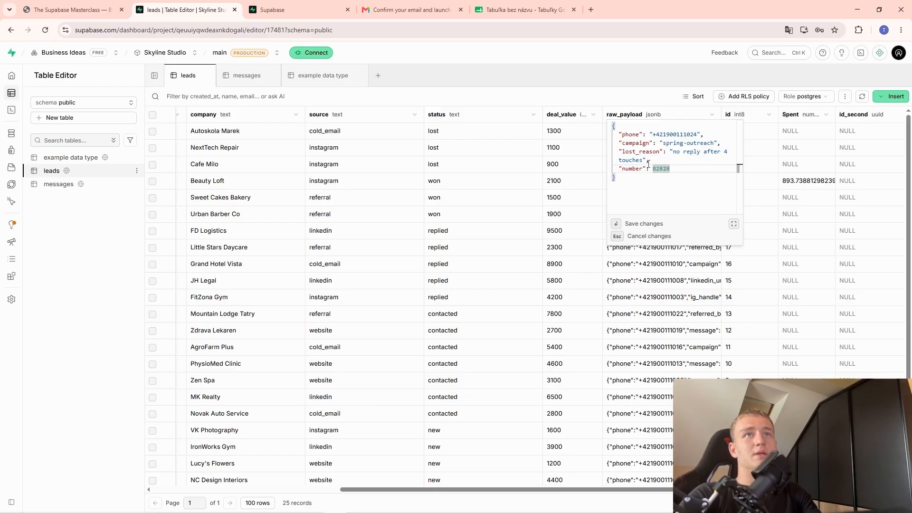
pyautogui.hotkey('ctrl', 'Return')
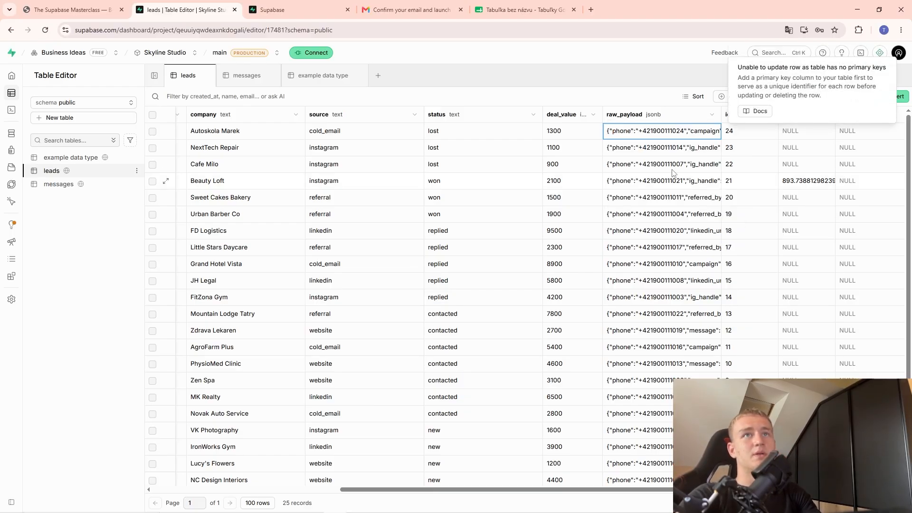
pyautogui.press('Return')
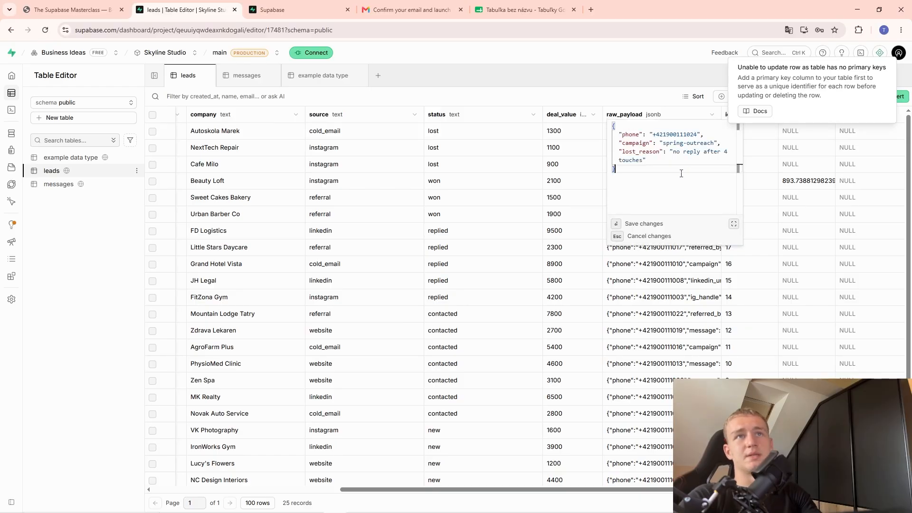
pyautogui.click(761, 199)
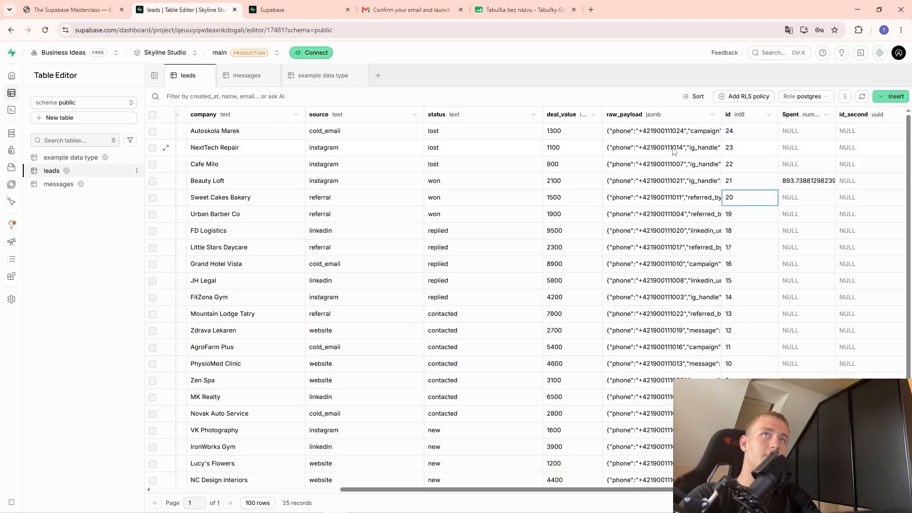
# Turn on Is Primary Key for the leads id column and save.
pyautogui.doubleClick(673, 148)
pyautogui.click(790, 184)
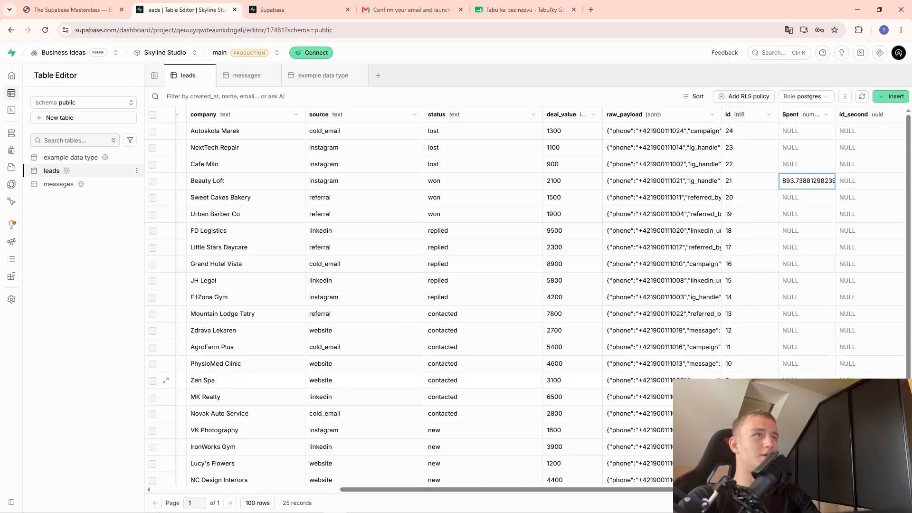
pyautogui.moveTo(582, 490); pyautogui.dragTo(351, 437)
pyautogui.moveTo(419, 437); pyautogui.dragTo(712, 470)
pyautogui.click(586, 116)
pyautogui.click(526, 177)
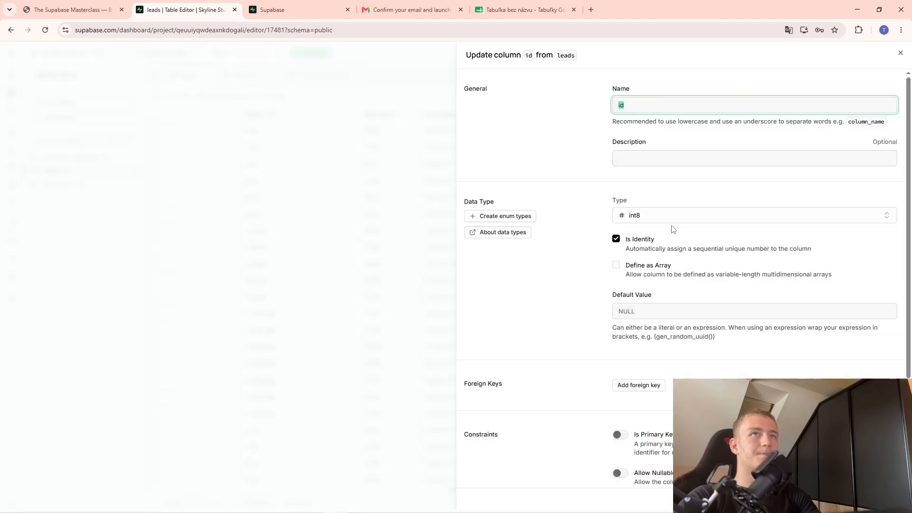
pyautogui.scroll(-3, 658, 296)
pyautogui.click(619, 294)
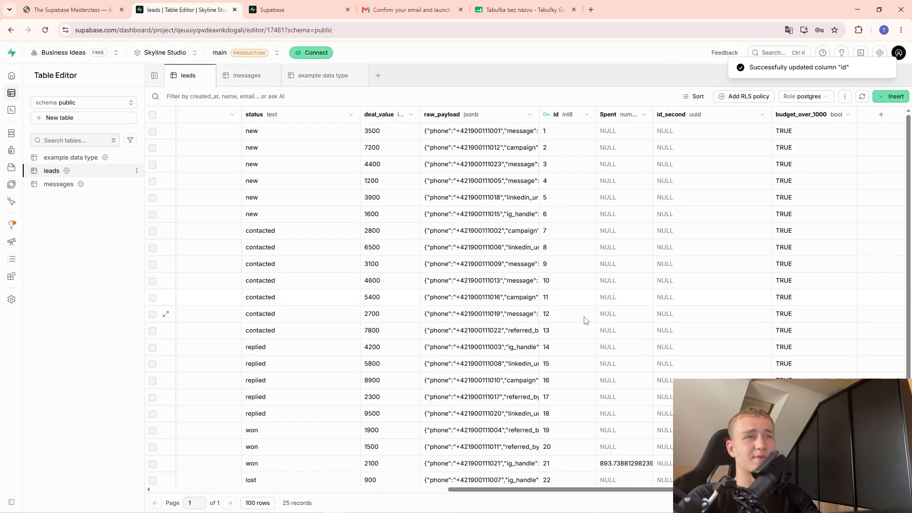
pyautogui.hscroll(-2, 701, 303)
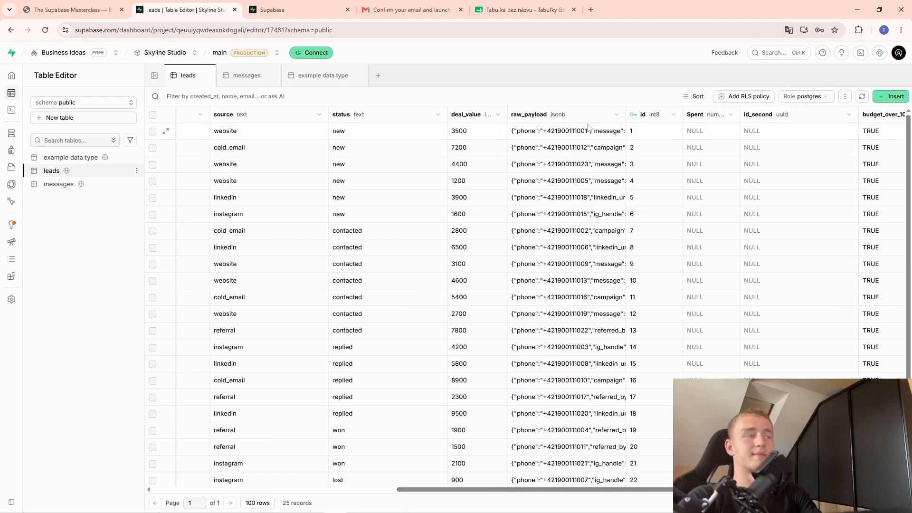
pyautogui.moveTo(560, 489); pyautogui.dragTo(316, 490)
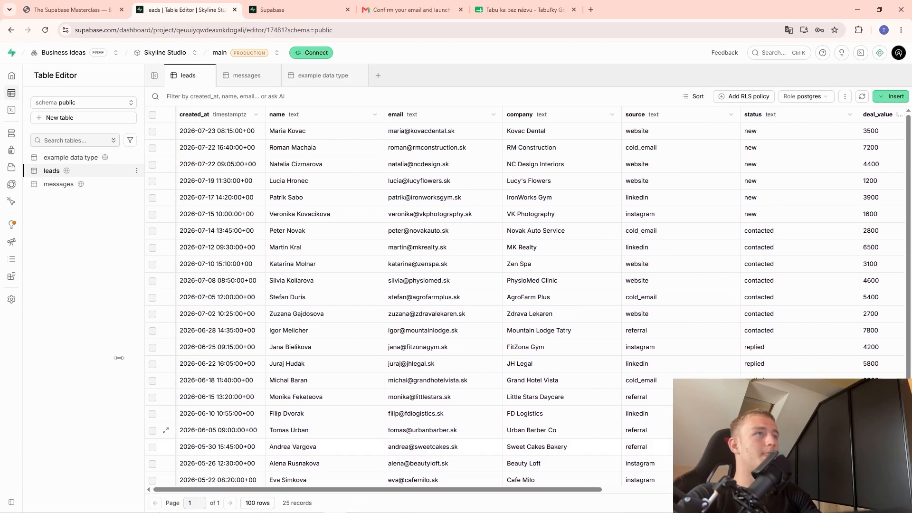
# Return to the Masterclass slides at Part 5, 'Talk to your data directly', introducing the SQL Editor.
pyautogui.click(90, 9)
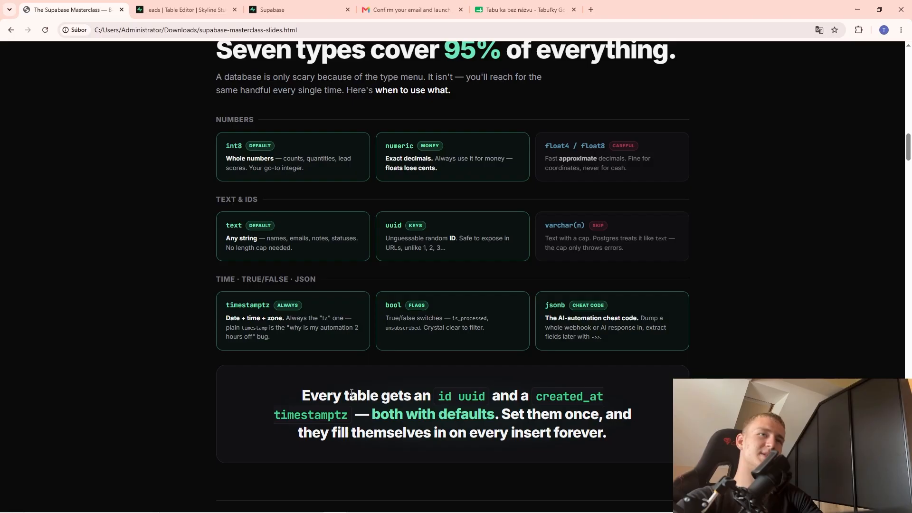
pyautogui.scroll(1, 352, 392)
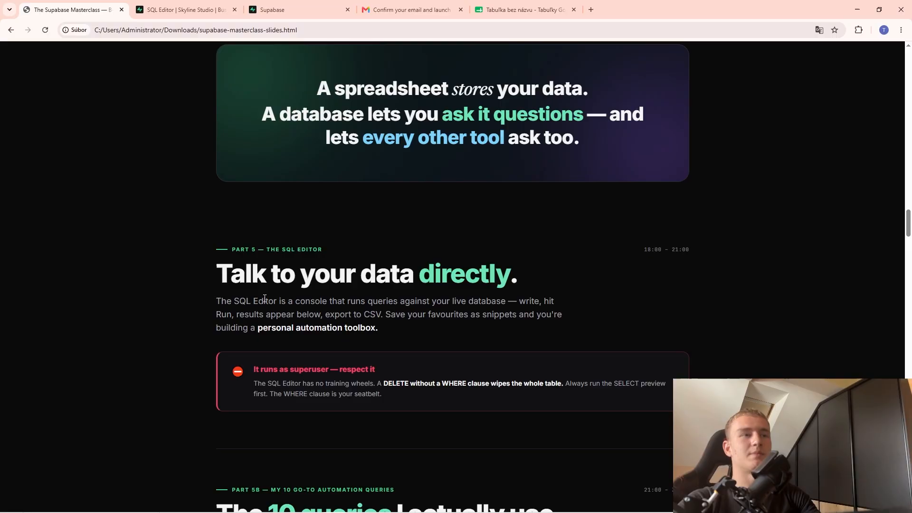
# In the SQL Editor, switch the Supabase dashboard to the Dark theme.
pyautogui.click(185, 9)
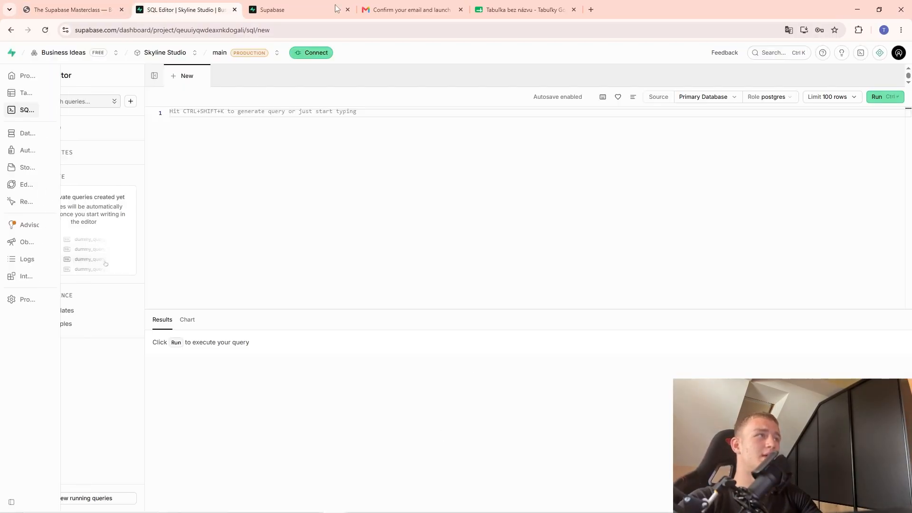
pyautogui.moveTo(21, 116)
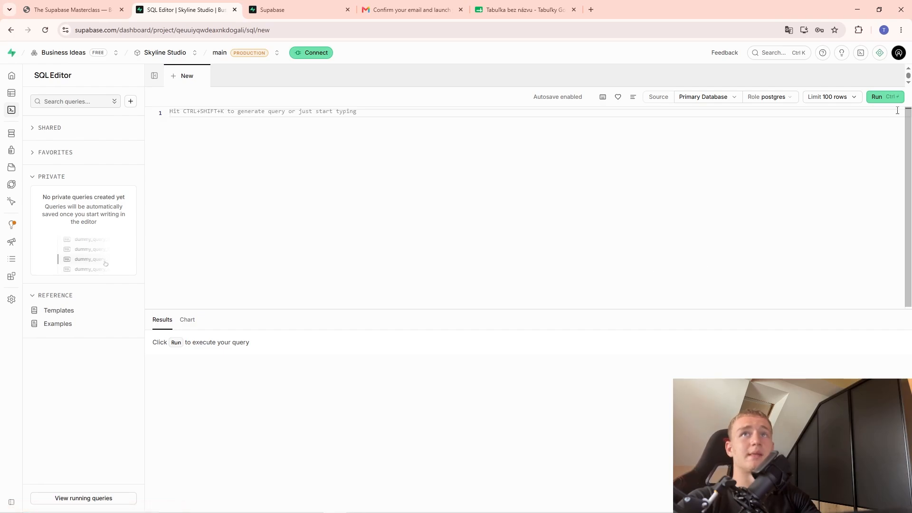
pyautogui.click(896, 53)
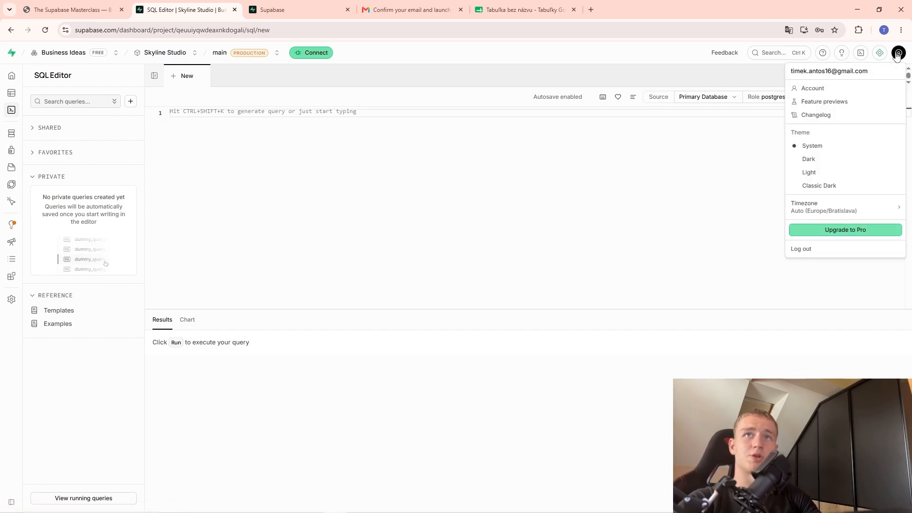
pyautogui.click(826, 160)
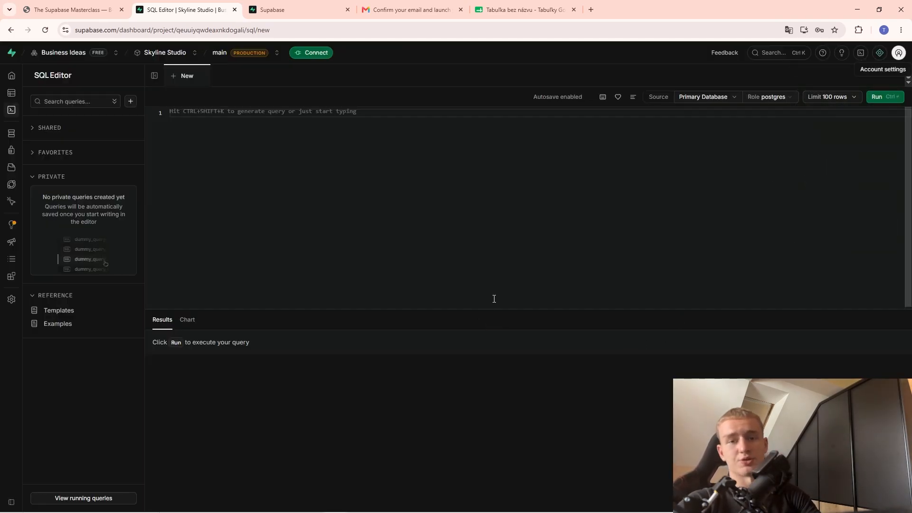
pyautogui.click(898, 52)
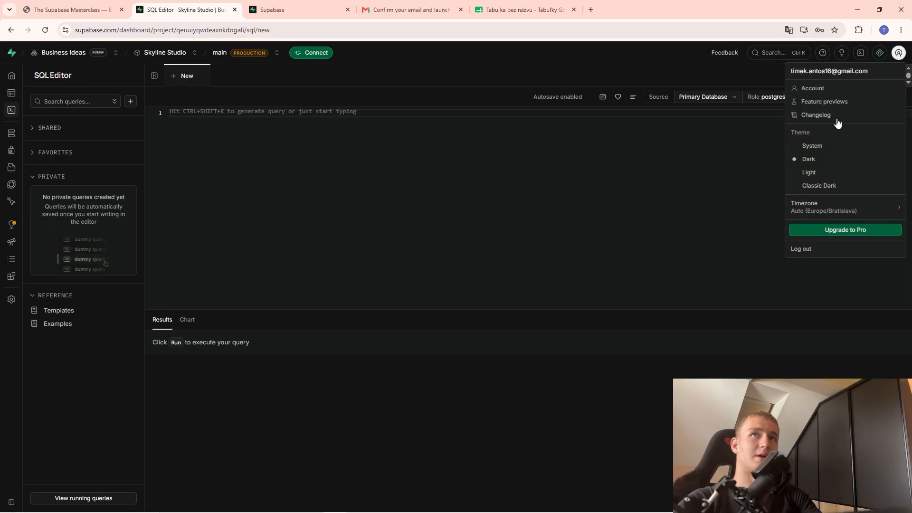
pyautogui.click(444, 192)
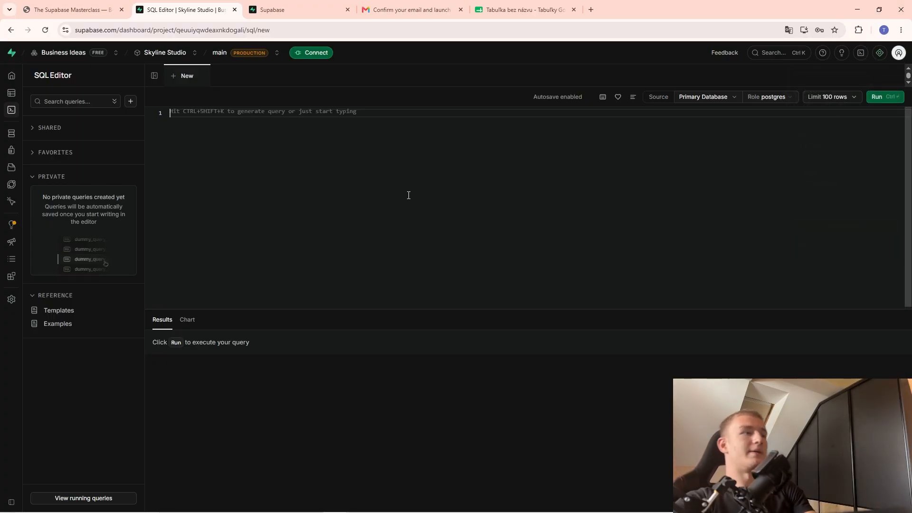
# Type test text in the Untitled query, then select all and delete it to leave it empty.
pyautogui.write('kjalsdjasljdas')
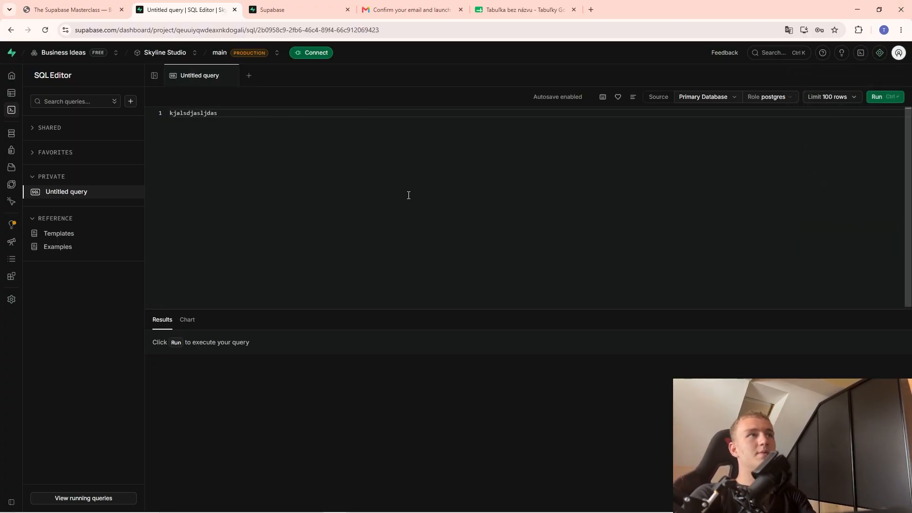
pyautogui.press('Return')
pyautogui.hotkey('ctrl', 'a')
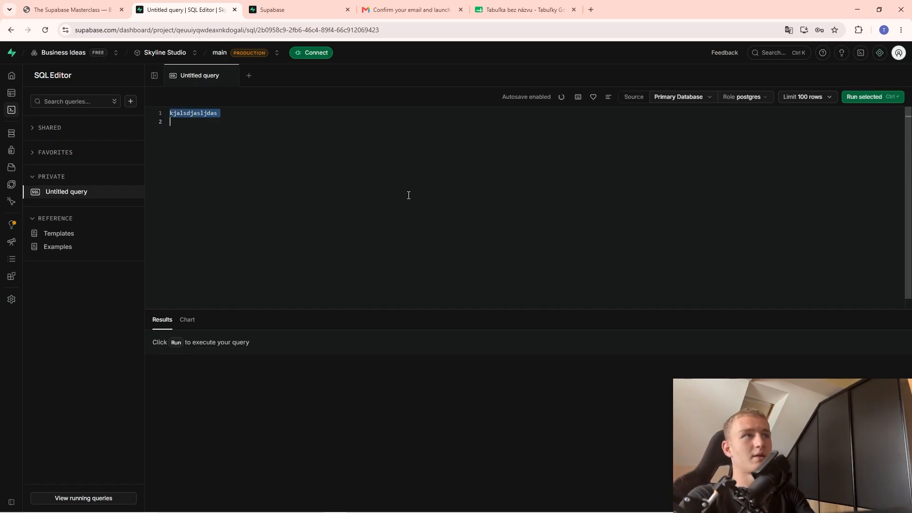
pyautogui.press('BackSpace')
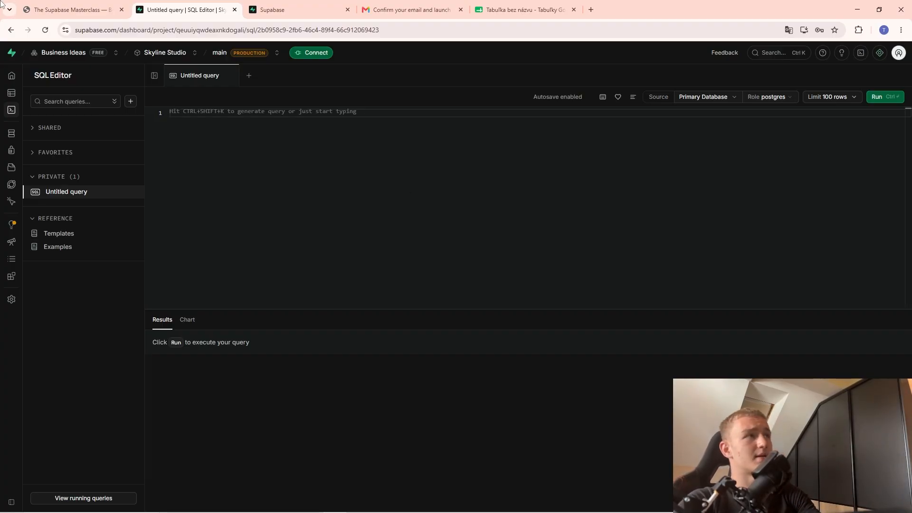
pyautogui.moveTo(17, 75)
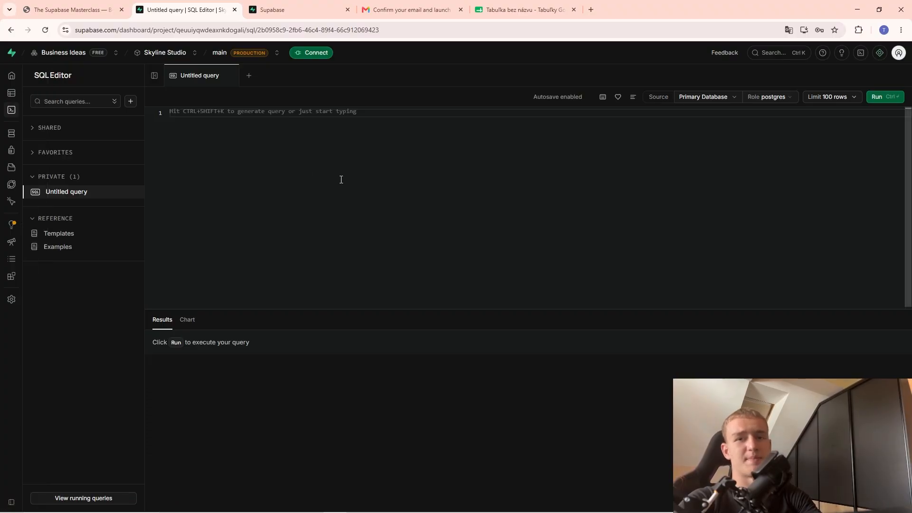
pyautogui.click(12, 92)
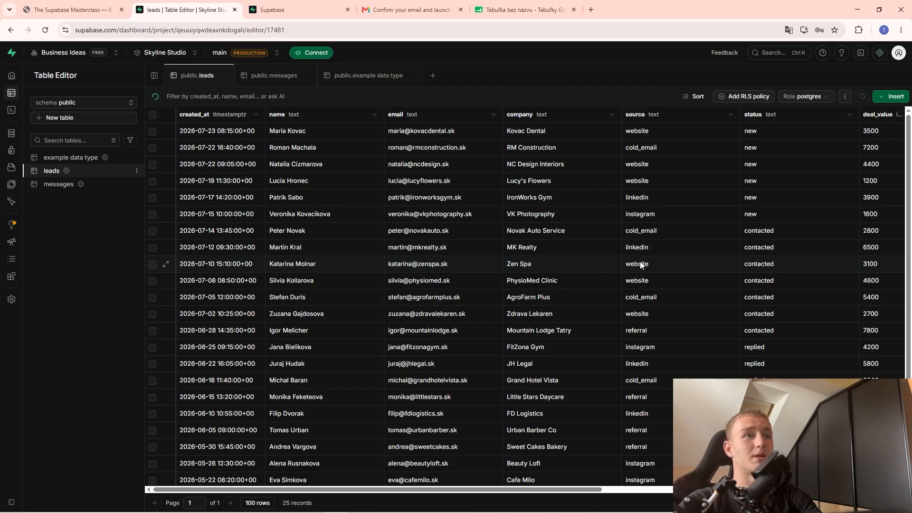
pyautogui.click(891, 97)
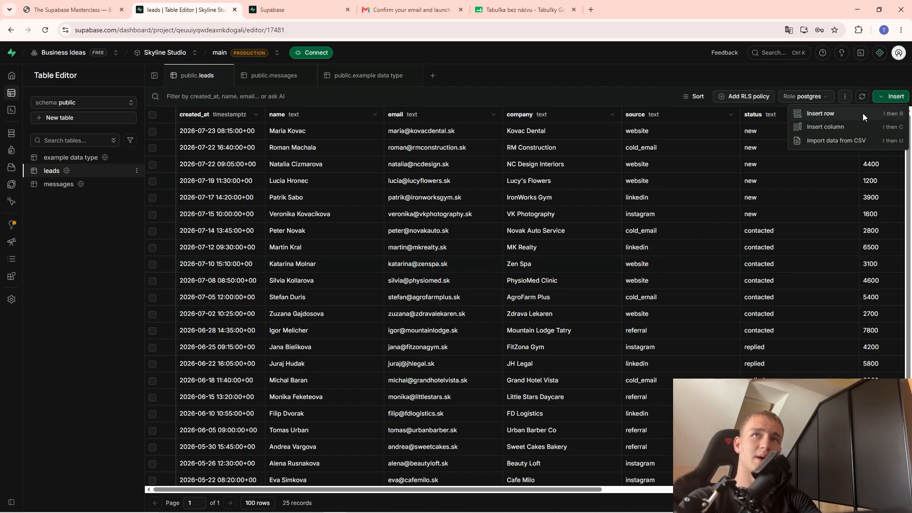
pyautogui.click(11, 109)
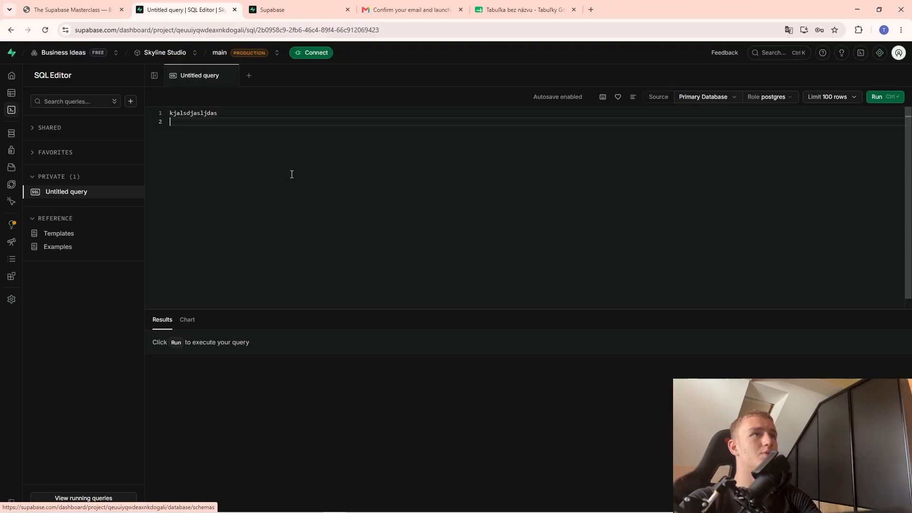
pyautogui.moveTo(220, 114); pyautogui.dragTo(164, 105)
pyautogui.press('BackSpace')
pyautogui.write('I')
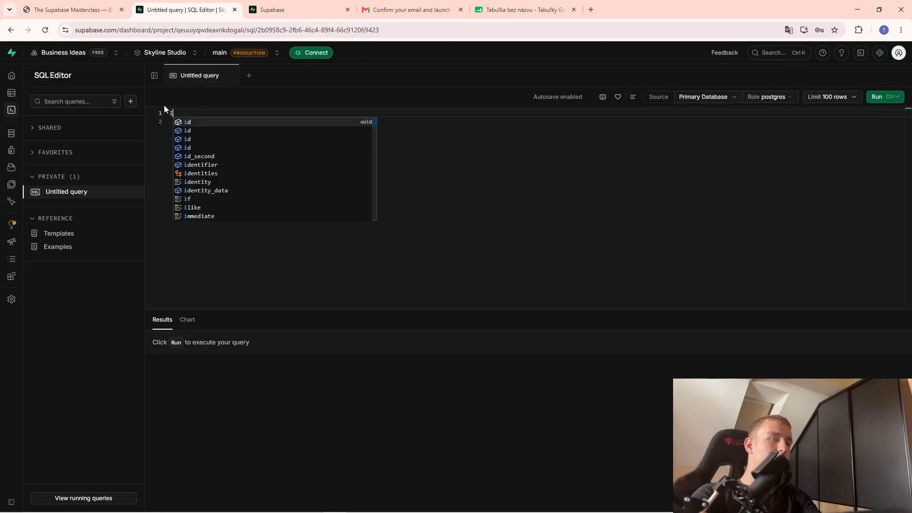
pyautogui.write('NSTER')
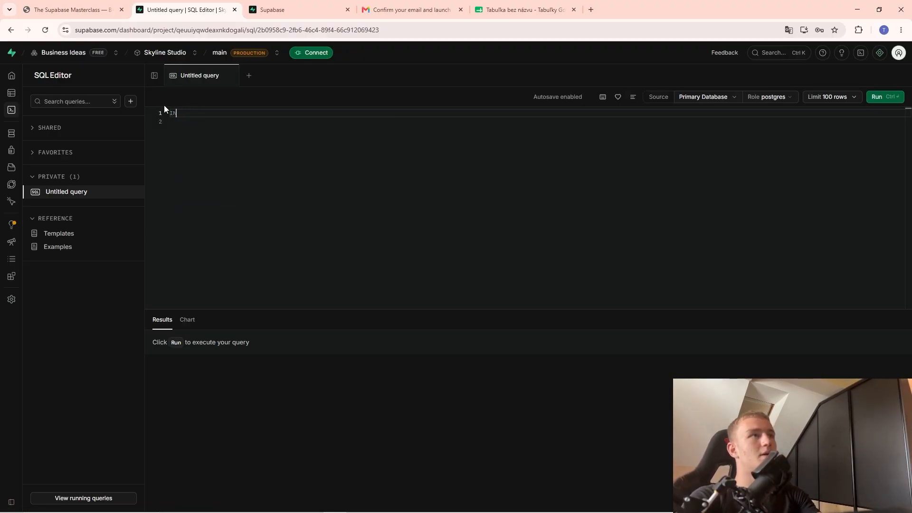
pyautogui.write('SERT')
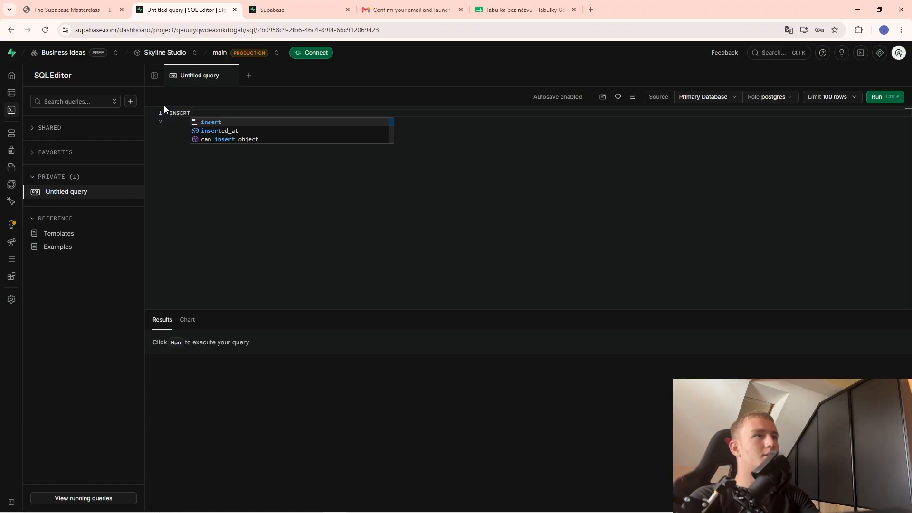
pyautogui.click(201, 123)
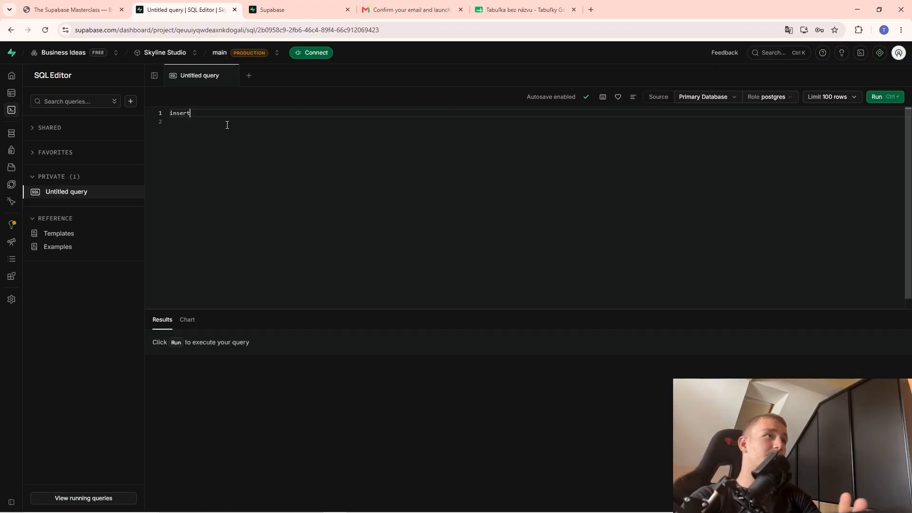
pyautogui.hotkey('ctrl', 'a')
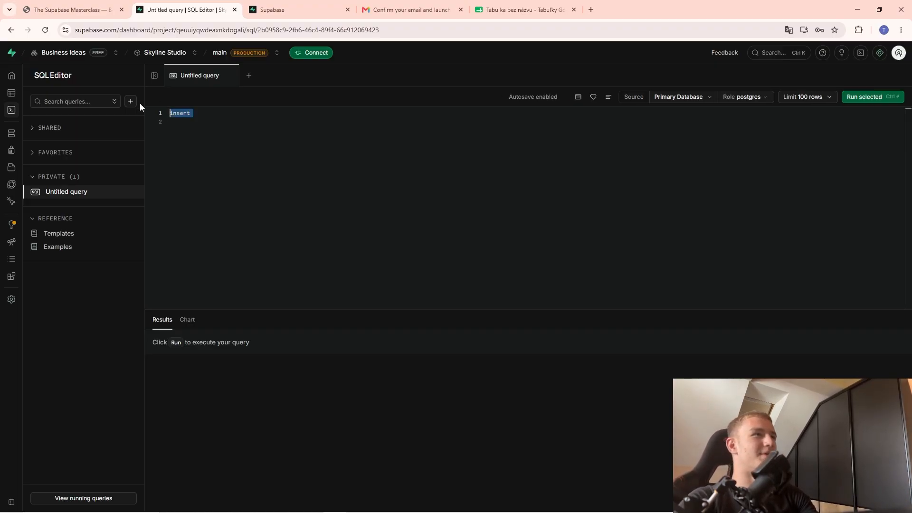
pyautogui.press('BackSpace')
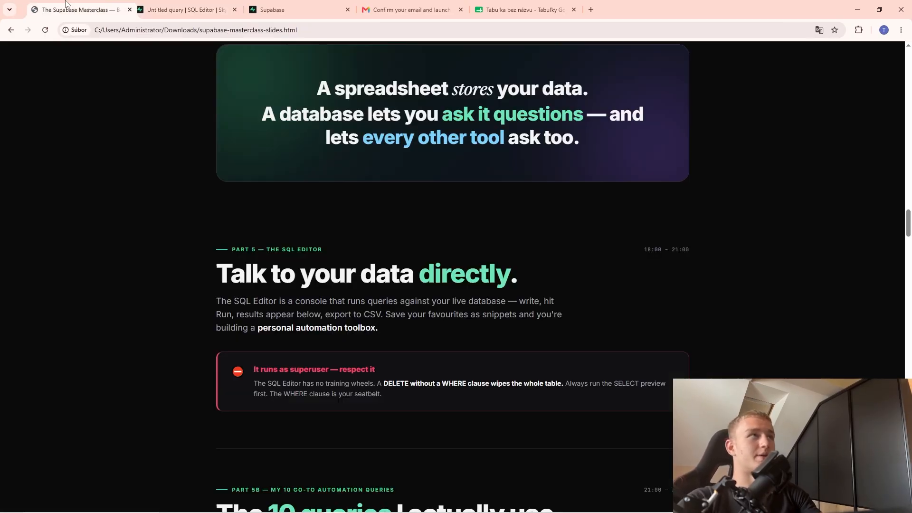
# Scroll the slides to card 01 and copy the 'Who should I call today?' query.
pyautogui.scroll(-5, 692, 112)
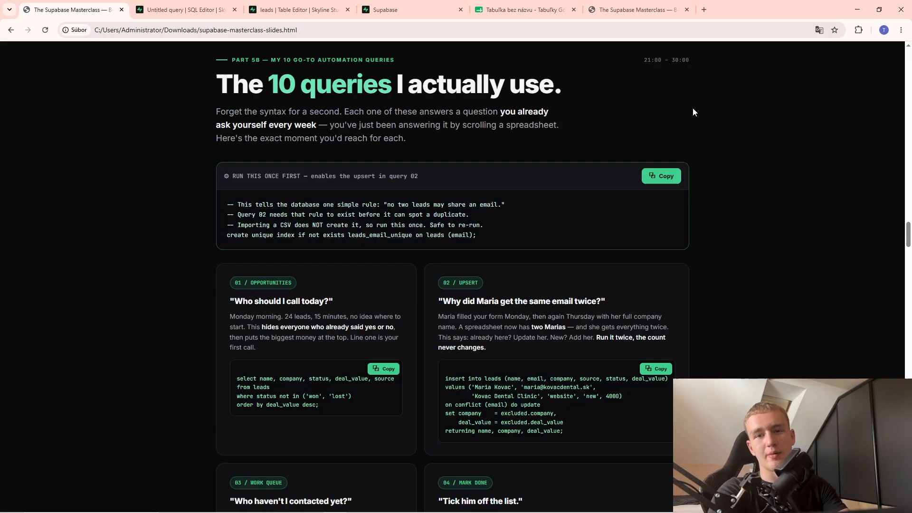
pyautogui.scroll(-4, 682, 194)
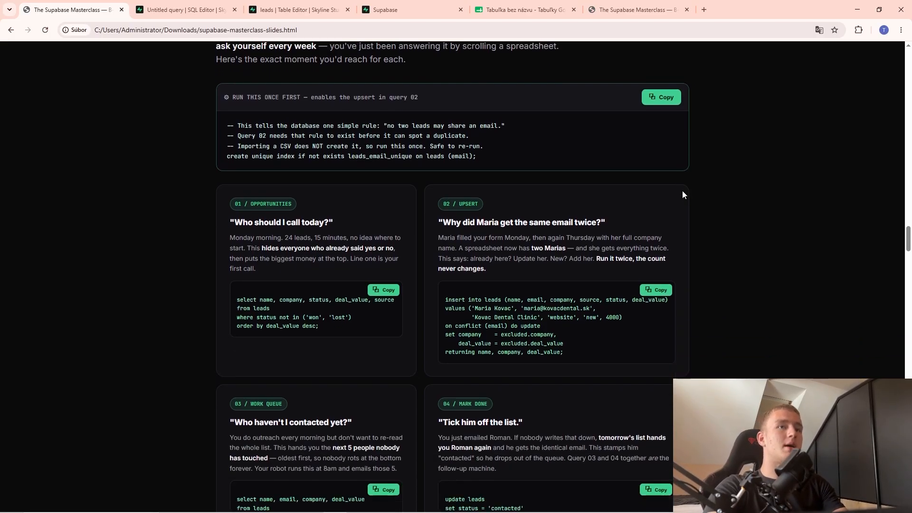
pyautogui.scroll(-4, 575, 256)
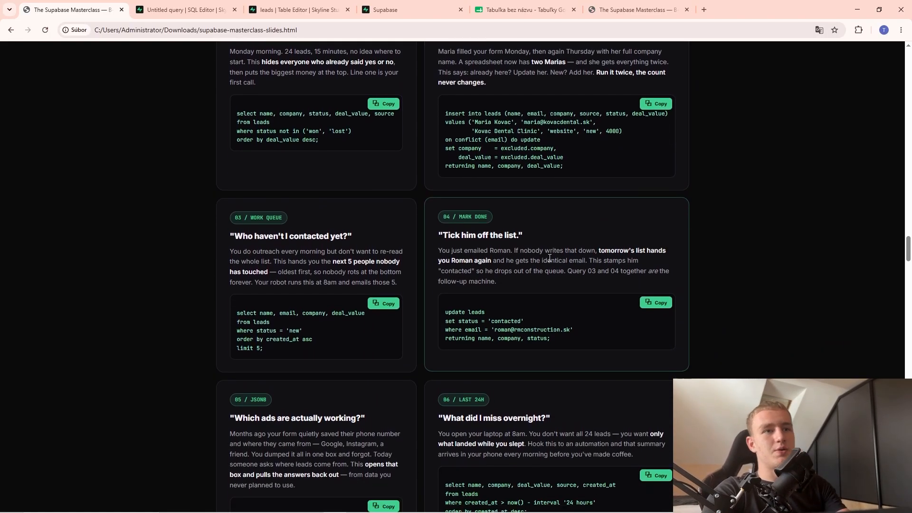
pyautogui.scroll(-9, 470, 304)
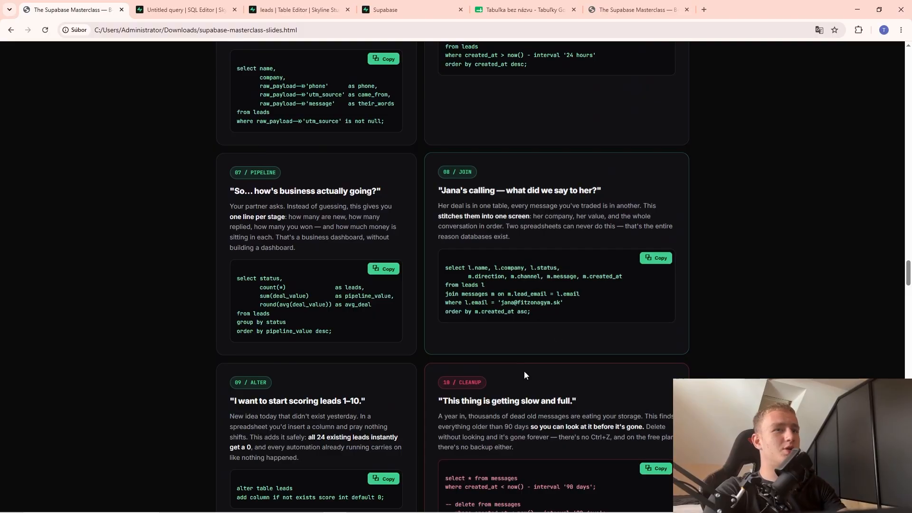
pyautogui.scroll(16, 480, 335)
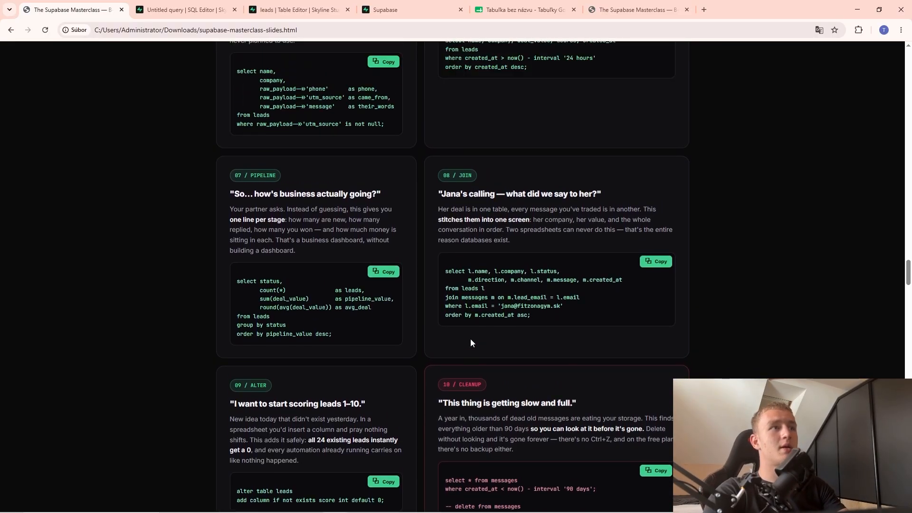
pyautogui.scroll(4, 494, 356)
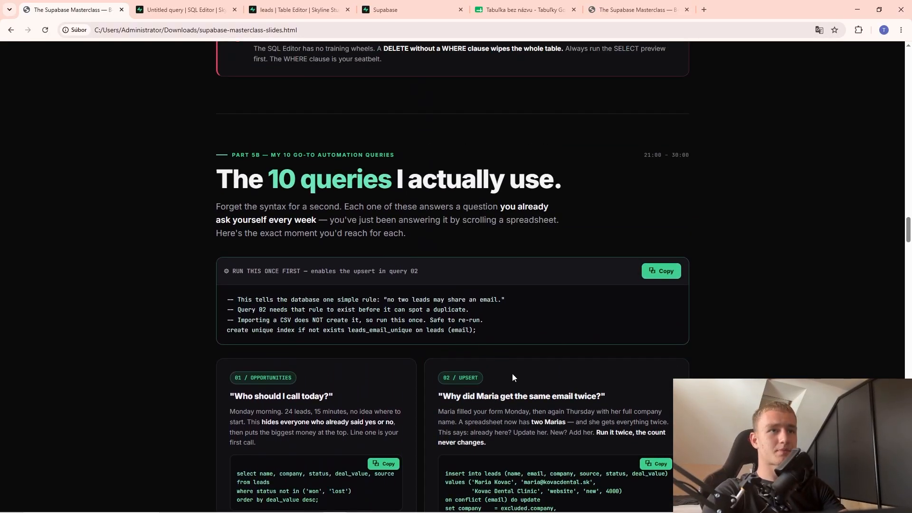
pyautogui.scroll(-3, 512, 333)
pyautogui.moveTo(456, 268); pyautogui.dragTo(474, 282)
pyautogui.click(474, 282)
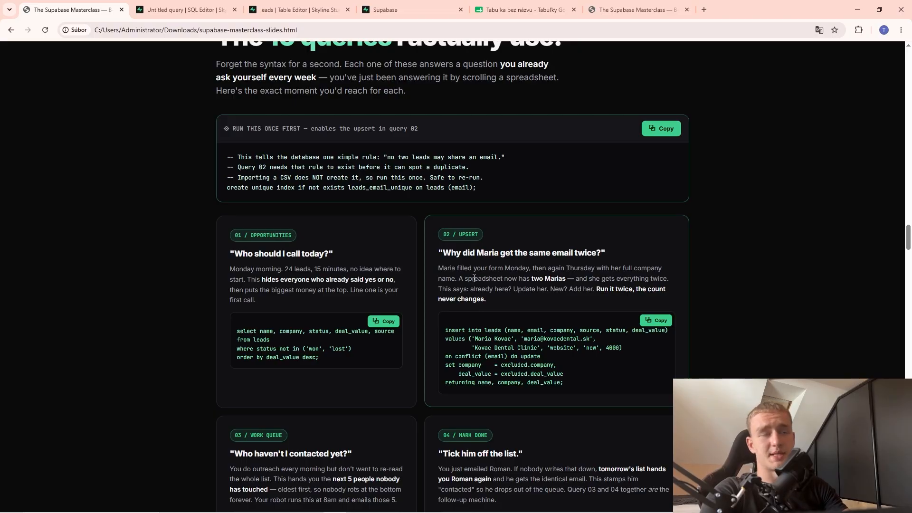
pyautogui.click(383, 321)
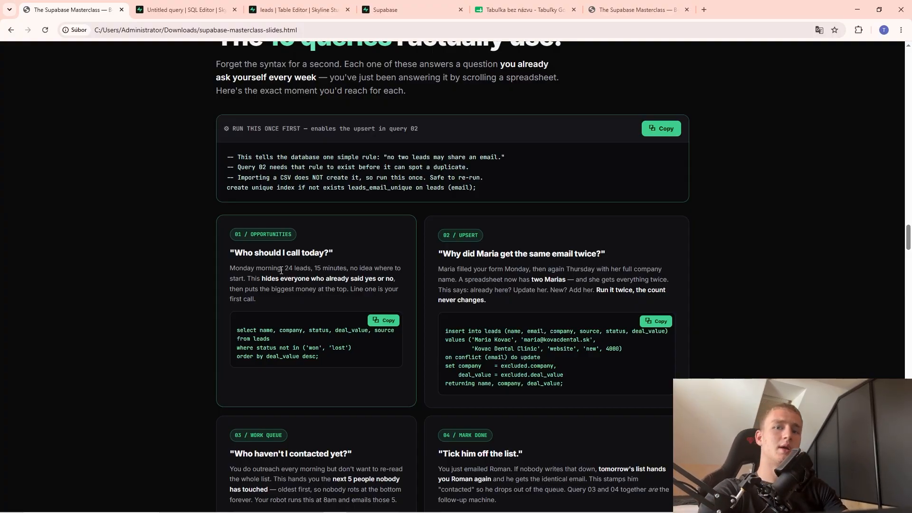
# Bring up the leads table and uncheck the two selected rows.
pyautogui.moveTo(283, 7); pyautogui.dragTo(173, 7)
pyautogui.click(152, 131)
pyautogui.click(152, 147)
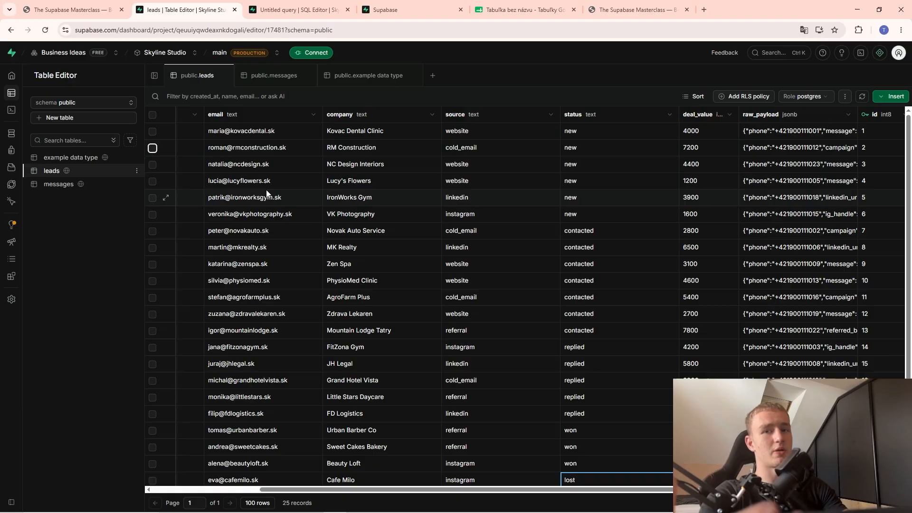
# Replace the upsert query in the SQL Editor with the copied open-opportunities select query.
pyautogui.hotkey('ctrl', 'pageup')
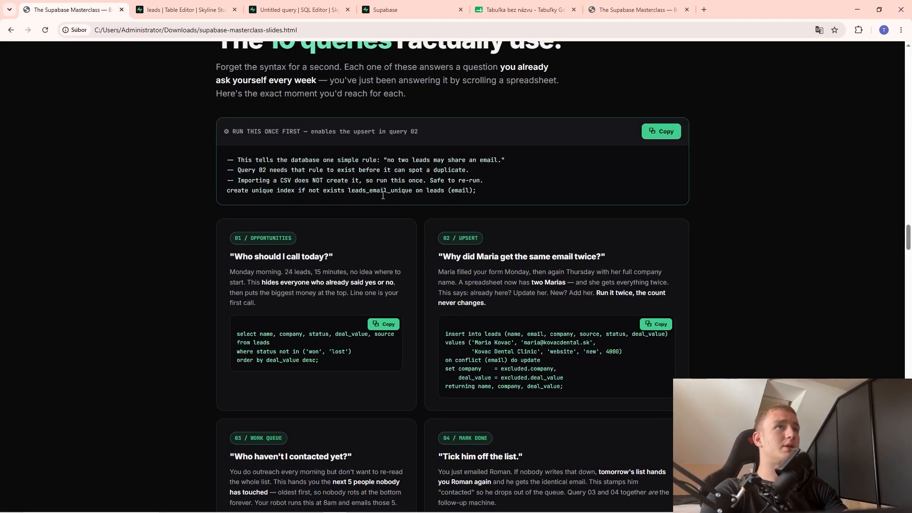
pyautogui.scroll(4, 397, 261)
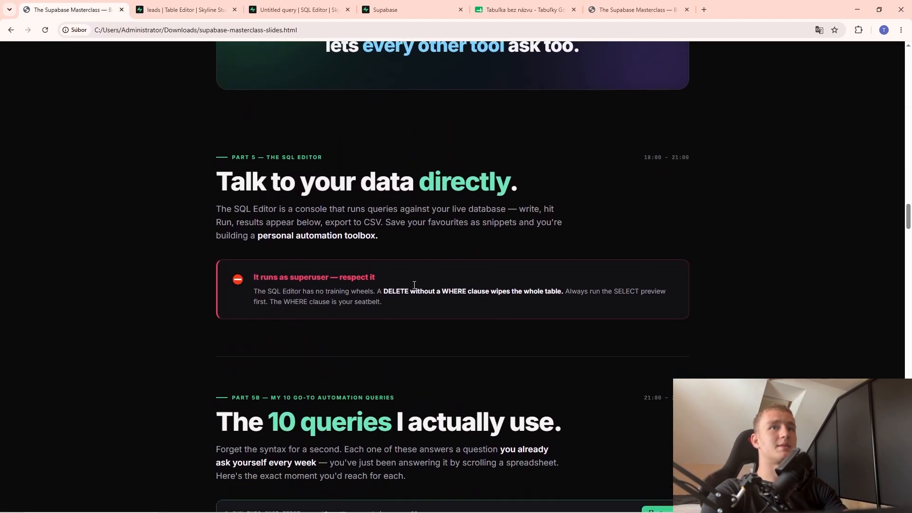
pyautogui.scroll(-5, 390, 260)
pyautogui.scroll(-4, 390, 261)
pyautogui.hotkey('ctrl', 'pagedown')
pyautogui.hotkey('ctrl', 'pagedown')
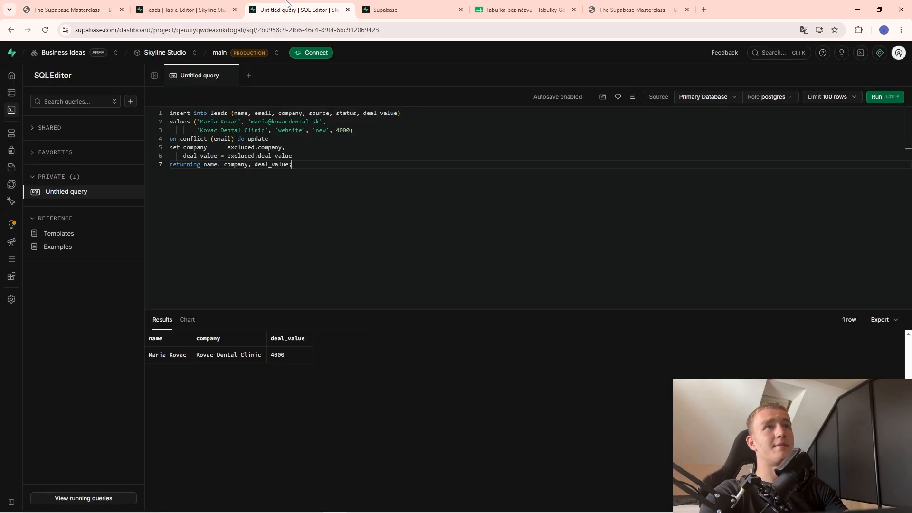
pyautogui.hotkey('ctrl', 'a')
pyautogui.hotkey('ctrl', 'v')
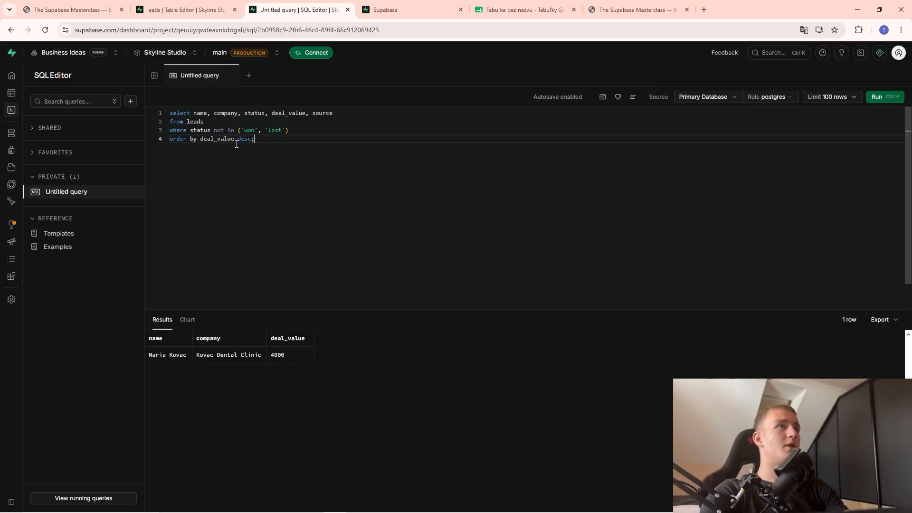
# Highlight the name and company columns and the leads table name in the query, then view the leads table.
pyautogui.doubleClick(199, 113)
pyautogui.doubleClick(224, 114)
pyautogui.click(255, 118)
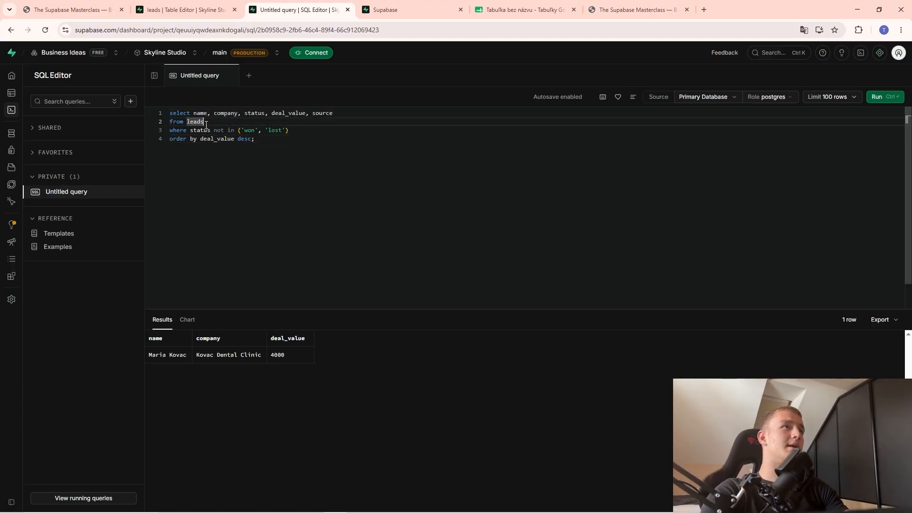
pyautogui.moveTo(206, 123); pyautogui.dragTo(187, 122)
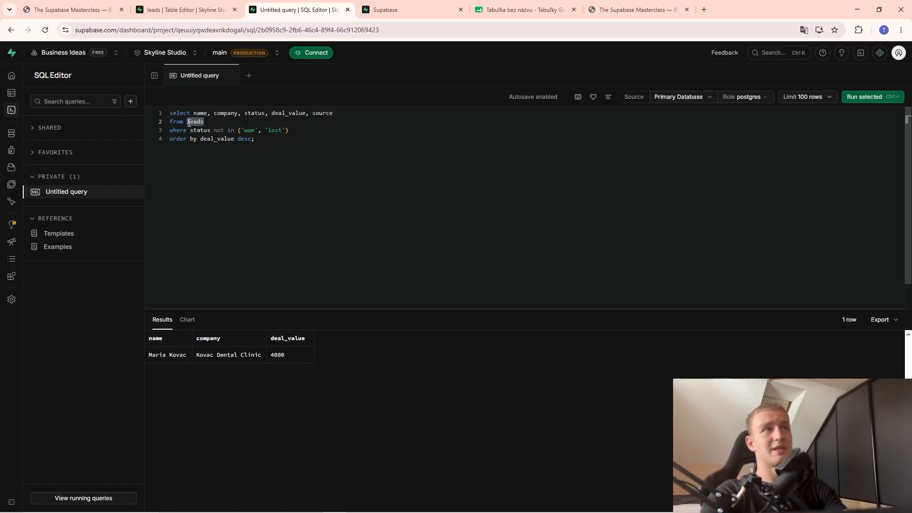
pyautogui.click(183, 9)
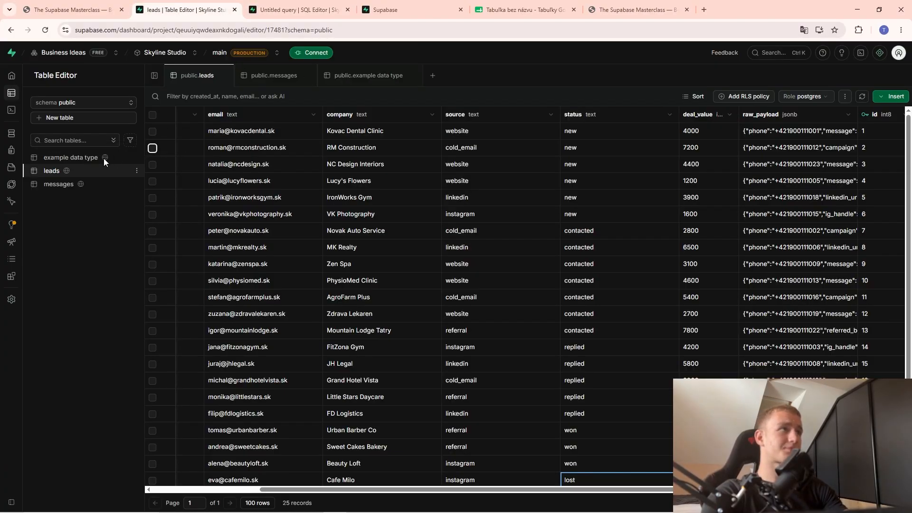
# Inspect leads with won and lost status in the leads table, then return to the opportunities query.
pyautogui.click(301, 15)
pyautogui.click(202, 147)
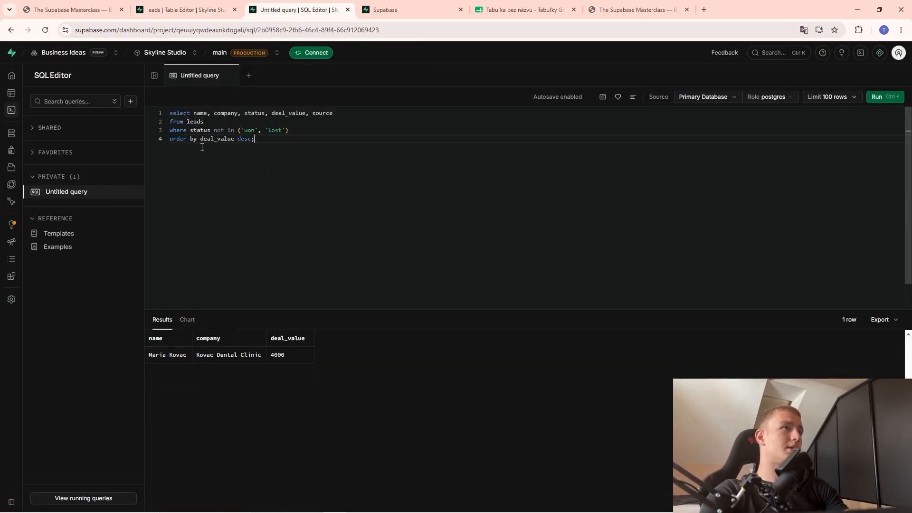
pyautogui.click(172, 4)
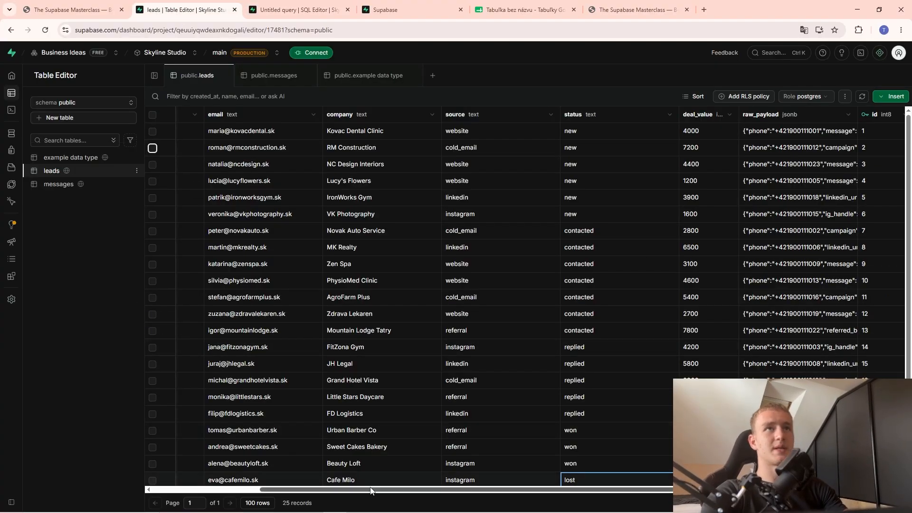
pyautogui.scroll(-1, 597, 301)
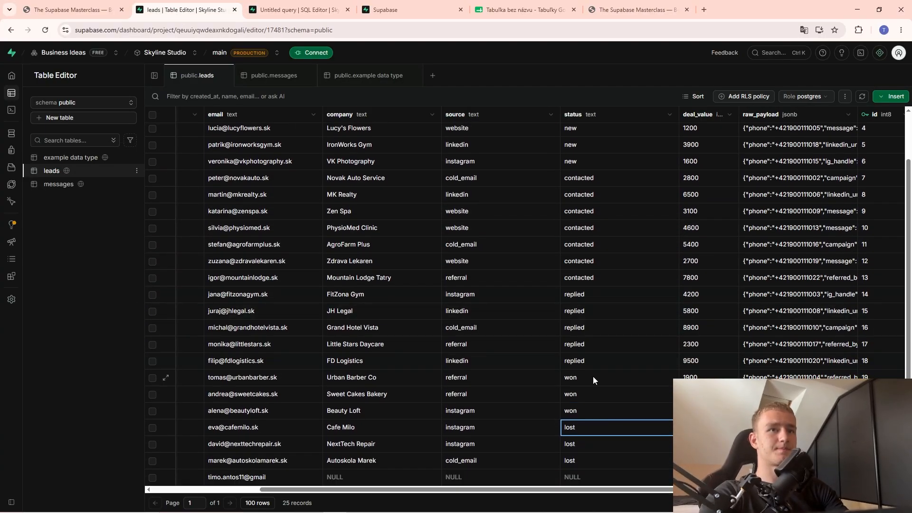
pyautogui.scroll(1, 599, 413)
pyautogui.scroll(-1, 593, 403)
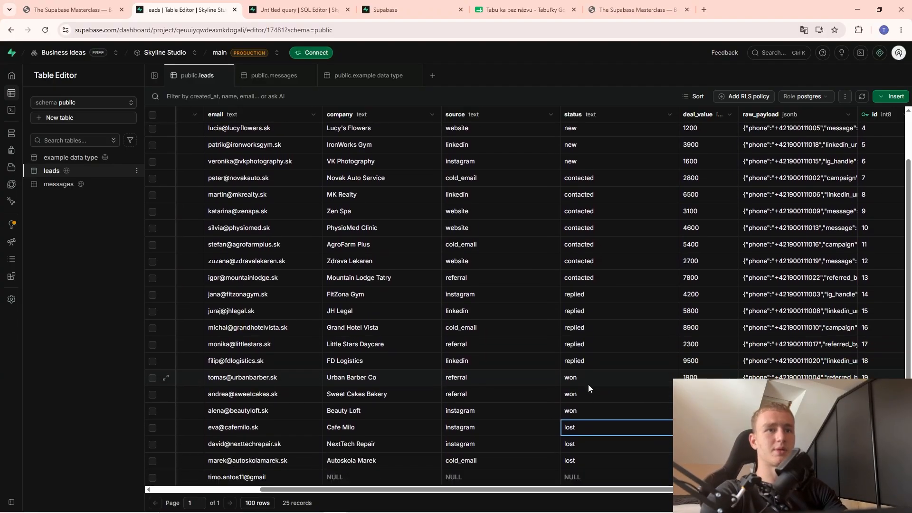
pyautogui.click(588, 384)
pyautogui.click(593, 442)
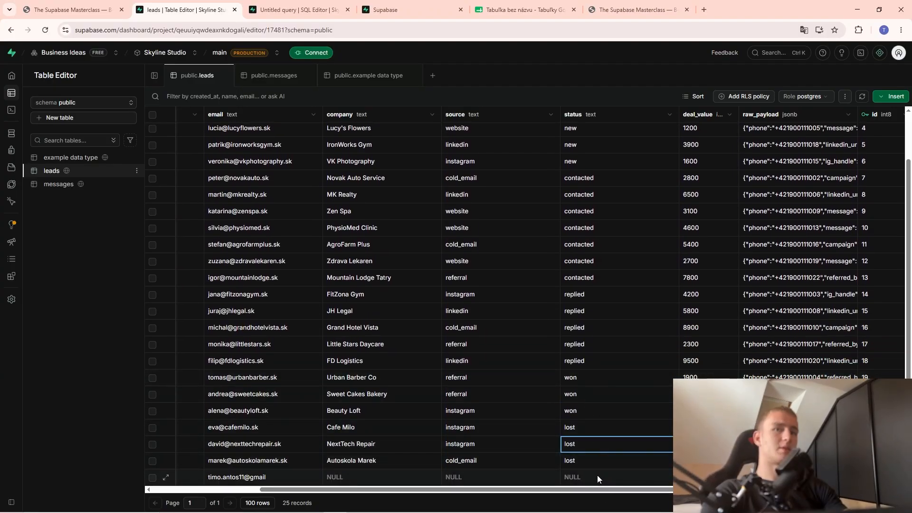
pyautogui.scroll(1, 595, 427)
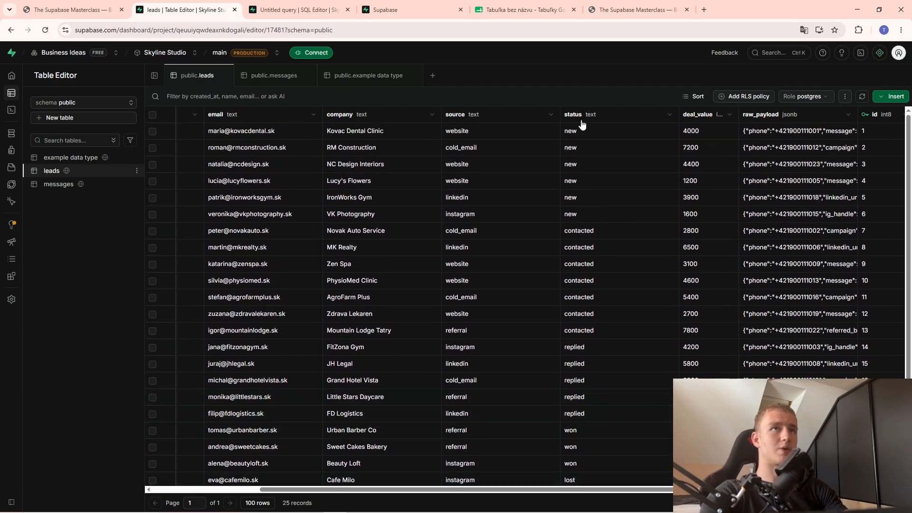
pyautogui.click(296, 10)
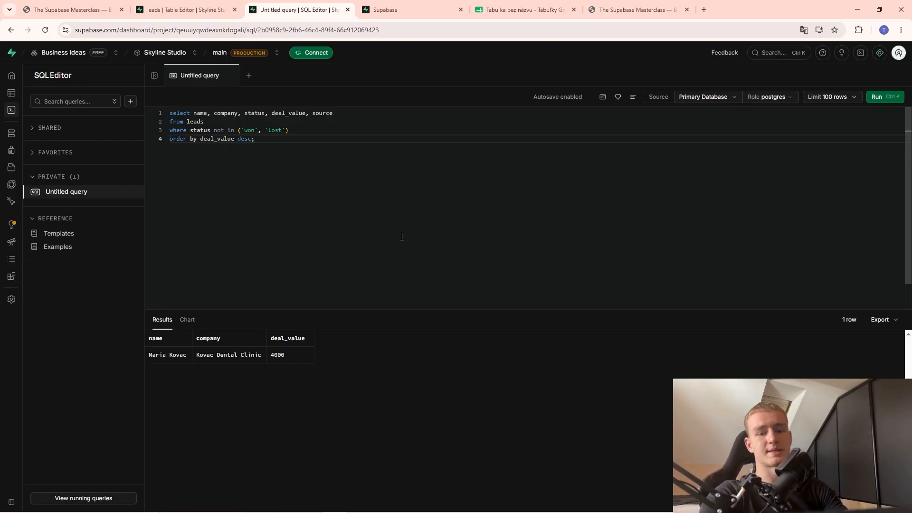
# Run the opportunities query and review its 18 open leads, topped by NC Design Interiors at 4400.
pyautogui.press('Return')
pyautogui.press('Return')
pyautogui.press('Return')
pyautogui.press('Return')
pyautogui.press('Return')
pyautogui.press('Return')
pyautogui.press('Return')
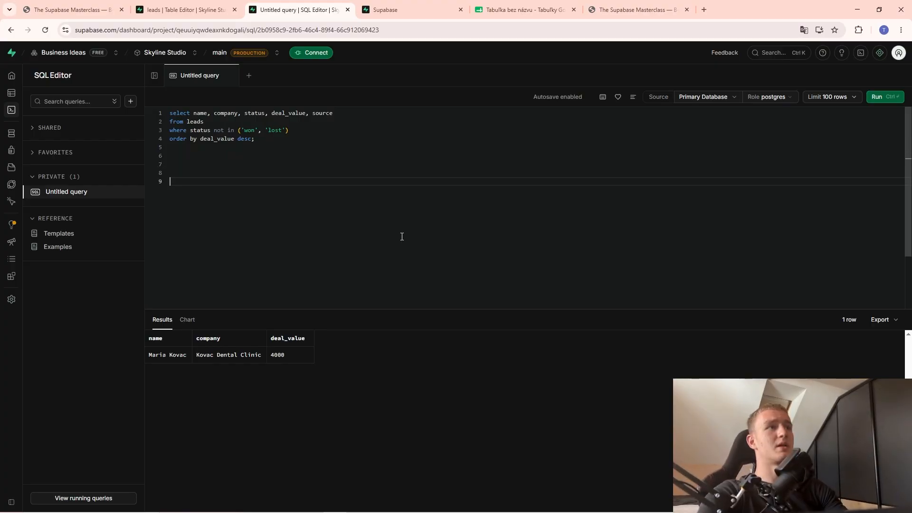
pyautogui.press('BackSpace')
pyautogui.press('BackSpace')
pyautogui.press('BackSpace')
pyautogui.press('BackSpace')
pyautogui.press('BackSpace')
pyautogui.press('BackSpace')
pyautogui.press('BackSpace')
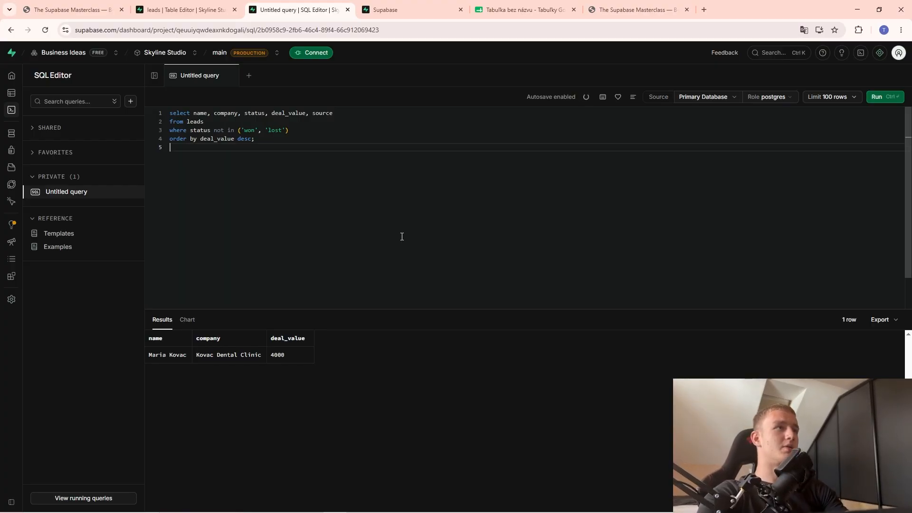
pyautogui.hotkey('ctrl', 'Return')
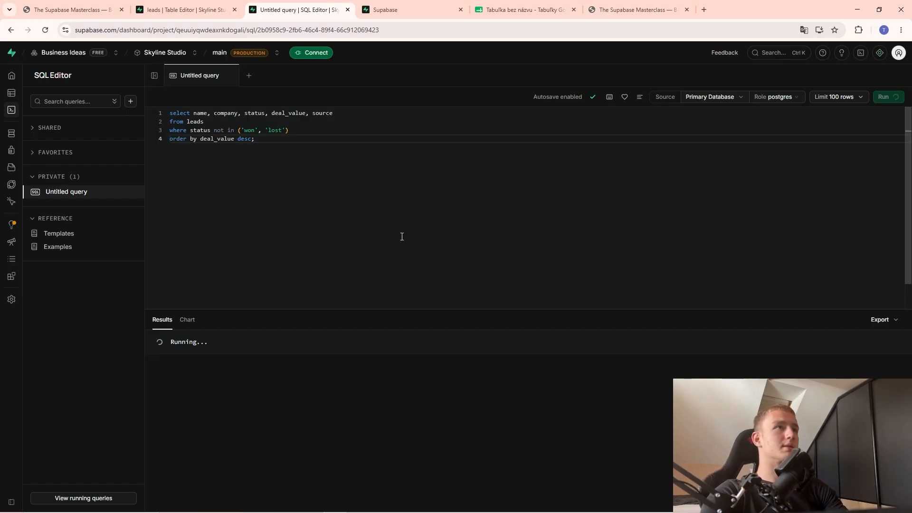
pyautogui.scroll(-2, 417, 346)
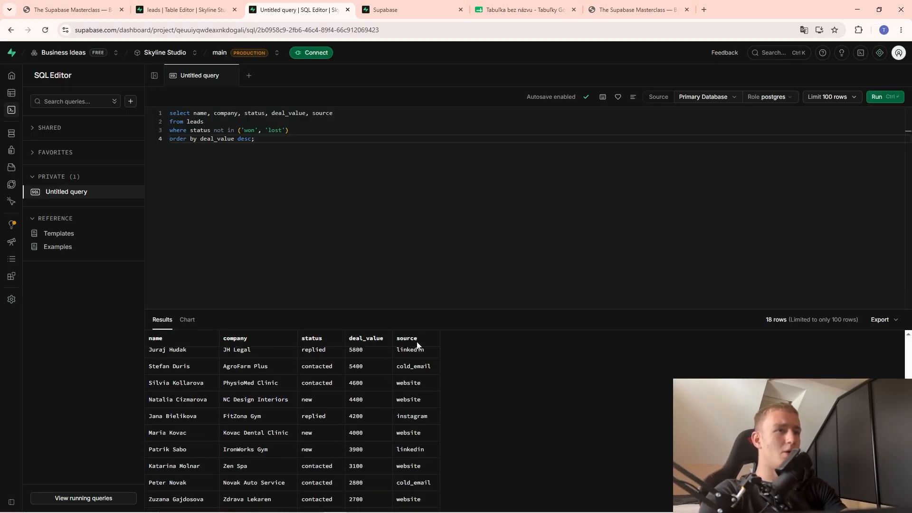
pyautogui.scroll(-1, 417, 345)
pyautogui.scroll(-2, 281, 279)
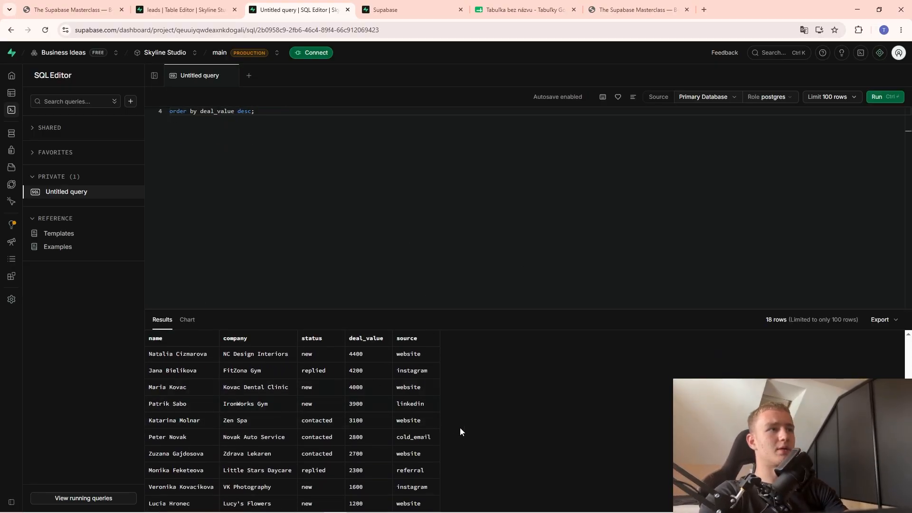
pyautogui.scroll(2, 271, 212)
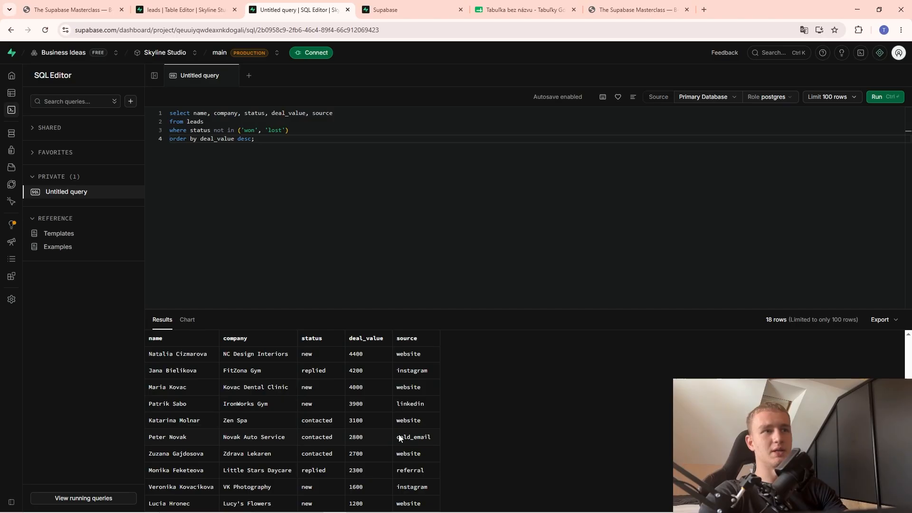
pyautogui.click(280, 355)
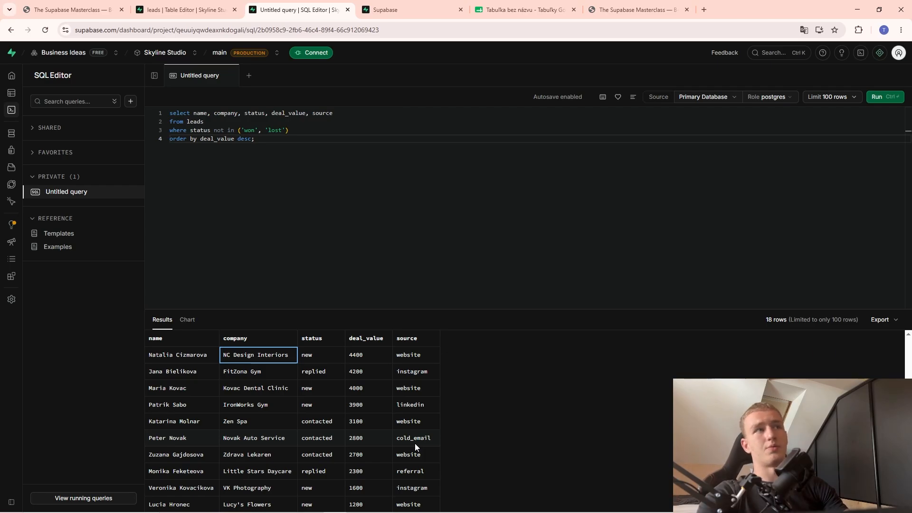
pyautogui.hotkey('ctrl', '1')
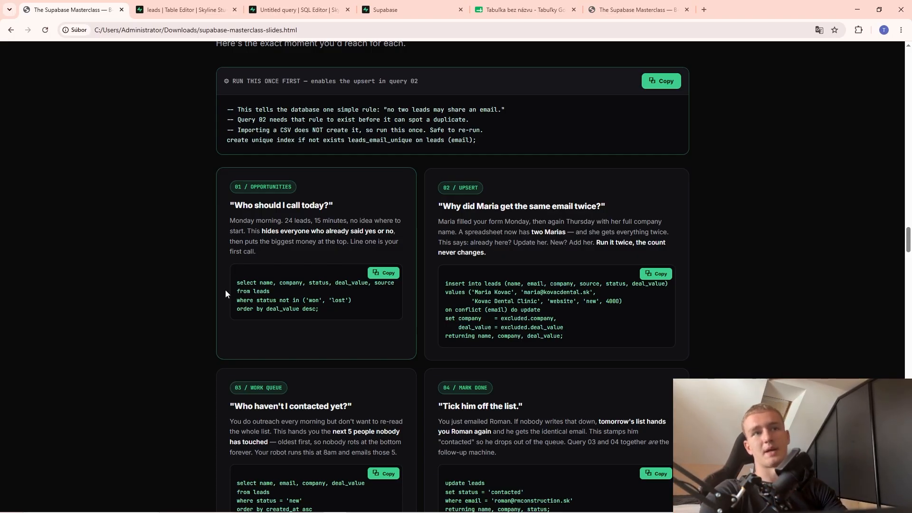
# Flip between the slides, leads table and query results to review the opportunities query.
pyautogui.click(193, 3)
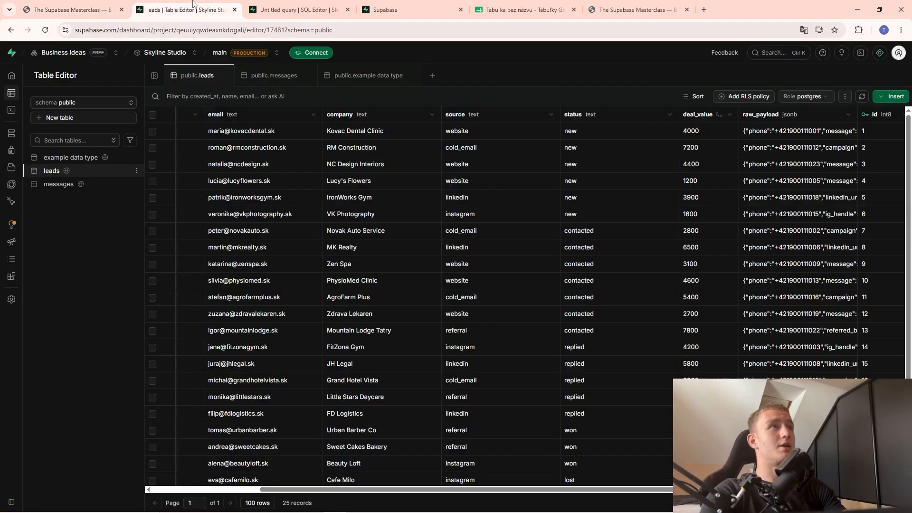
pyautogui.hotkey('ctrl', 'shift', 'Tab')
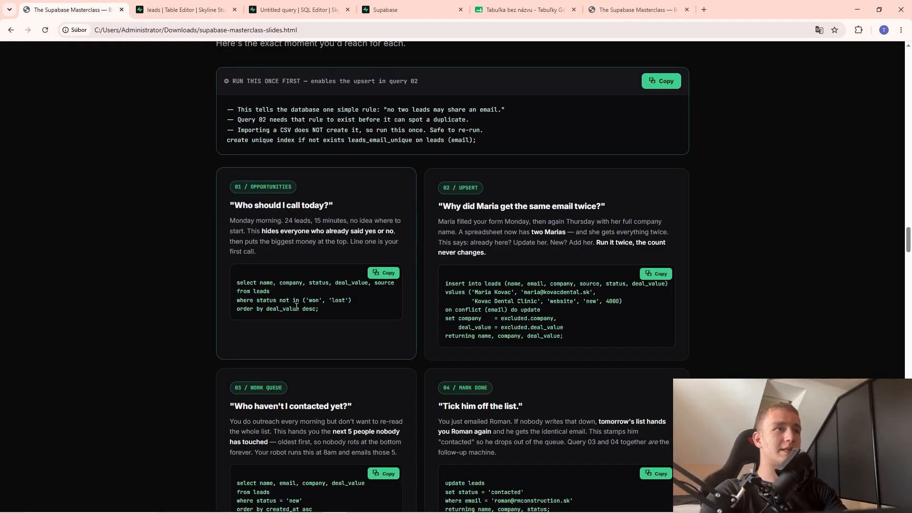
pyautogui.moveTo(250, 282); pyautogui.dragTo(274, 301)
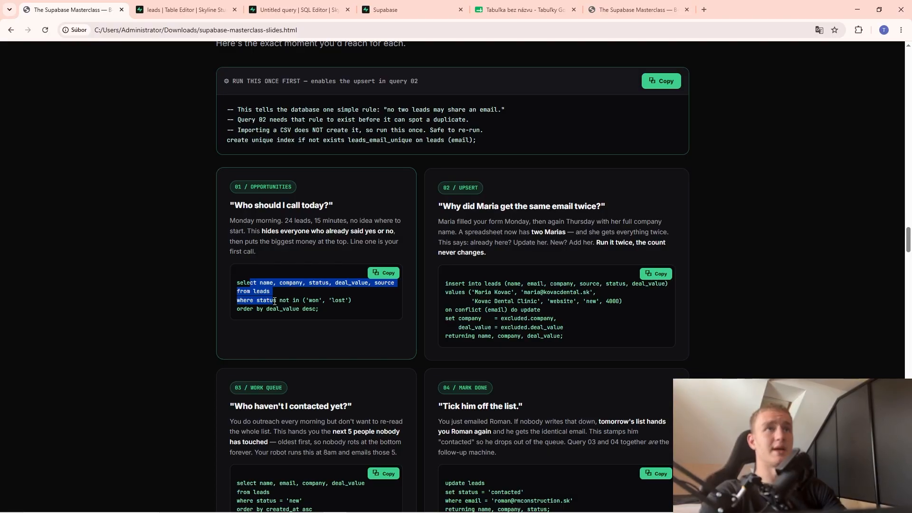
pyautogui.hotkey('ctrl', 'Tab')
pyautogui.click(256, 5)
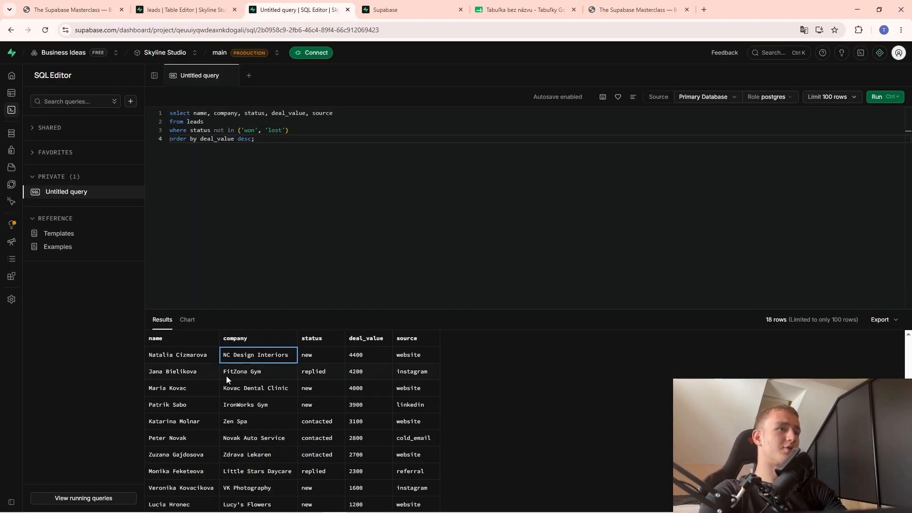
pyautogui.scroll(-1, 351, 428)
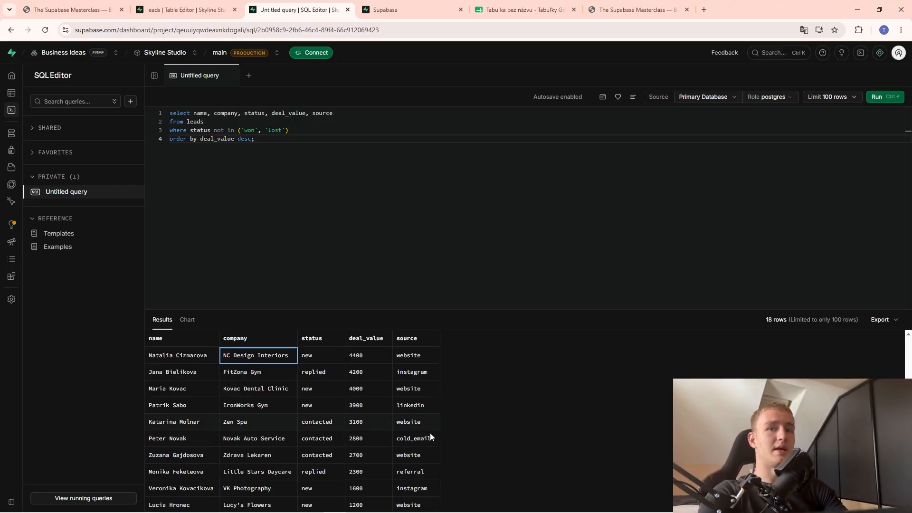
pyautogui.click(100, 5)
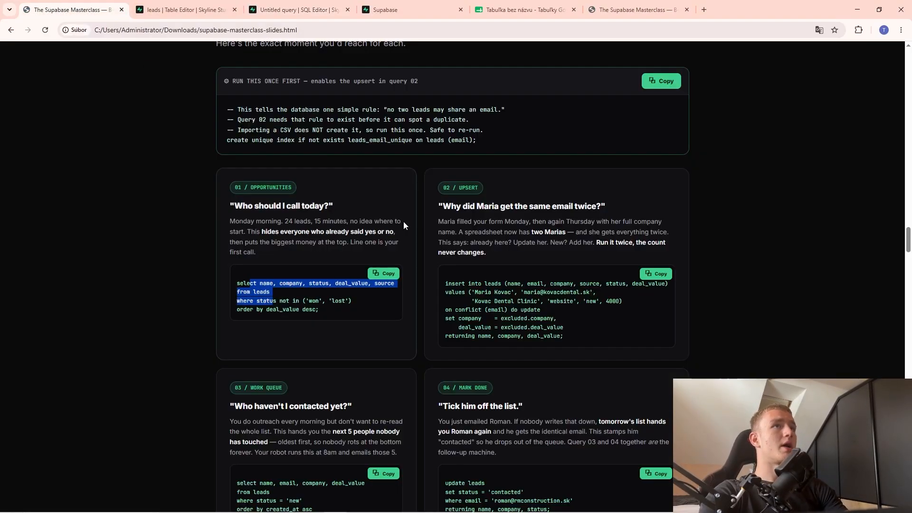
pyautogui.scroll(2, 477, 333)
pyautogui.scroll(-1, 475, 311)
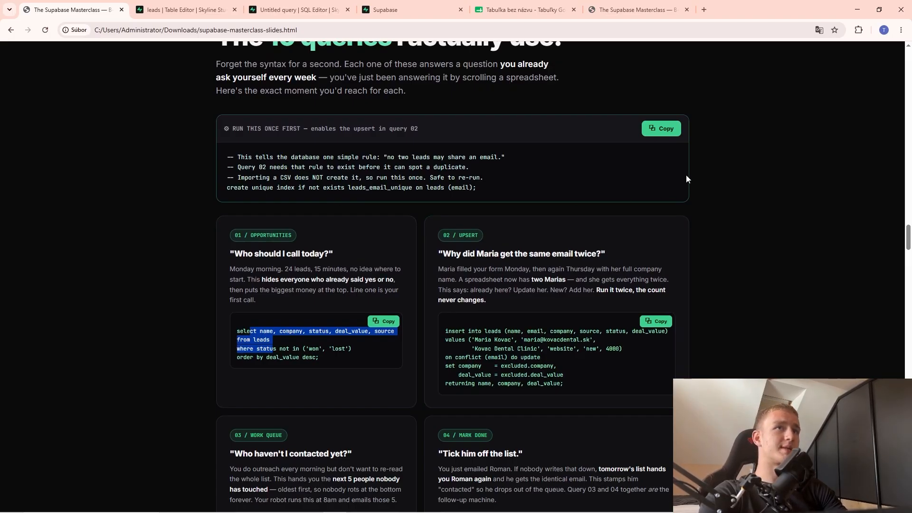
# Copy the 'Run this once first' unique-email index statement and return to the SQL Editor.
pyautogui.click(668, 130)
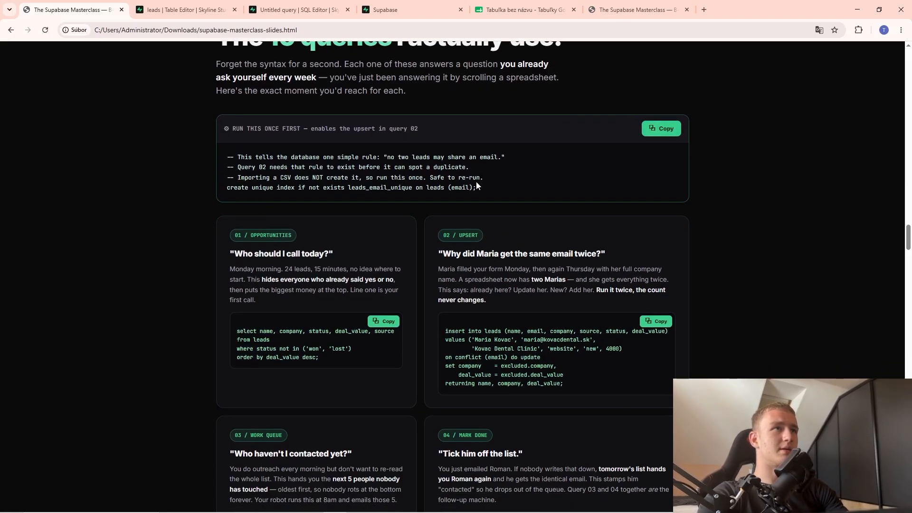
pyautogui.click(663, 133)
pyautogui.click(185, 9)
pyautogui.click(273, 7)
pyautogui.hotkey('ctrl', 'a')
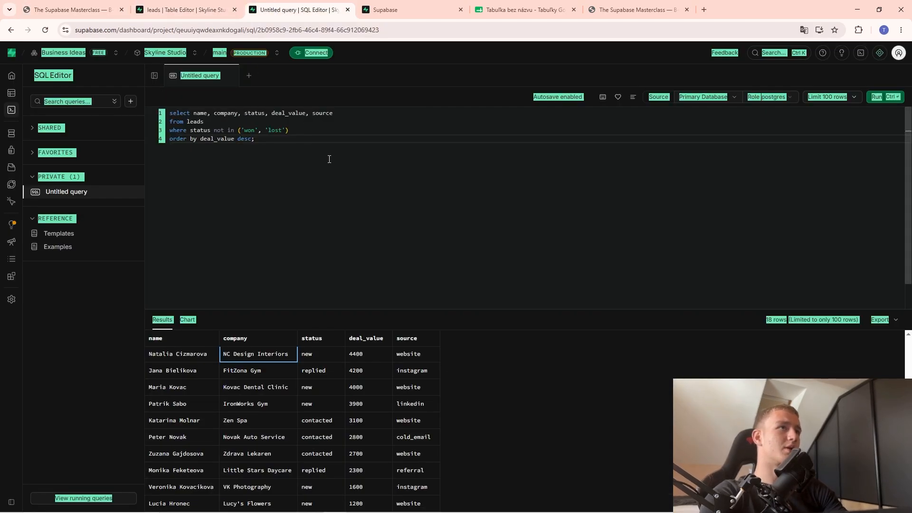
pyautogui.click(332, 157)
# Paste and run 'create unique index leads_email_unique on leads (email)' over the old query.
pyautogui.hotkey('ctrl', 'a')
pyautogui.hotkey('ctrl', 'v')
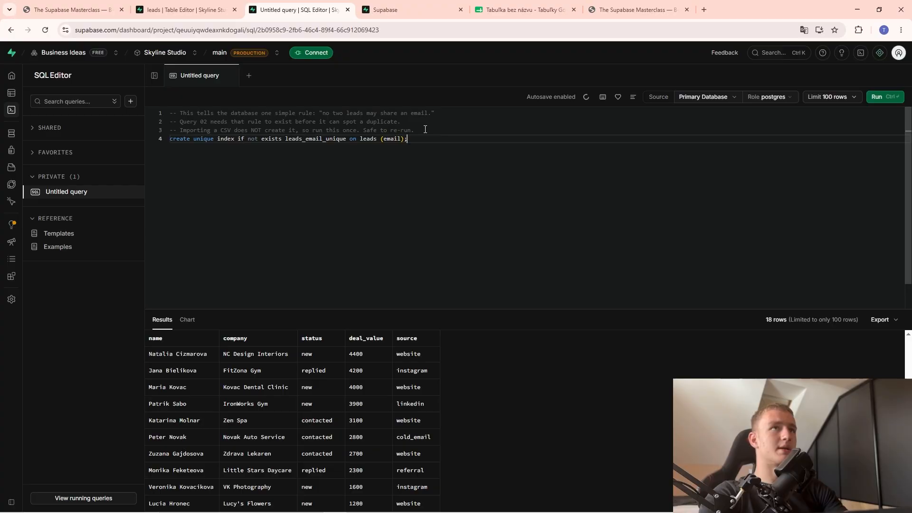
pyautogui.moveTo(426, 130); pyautogui.dragTo(181, 113)
pyautogui.click(314, 178)
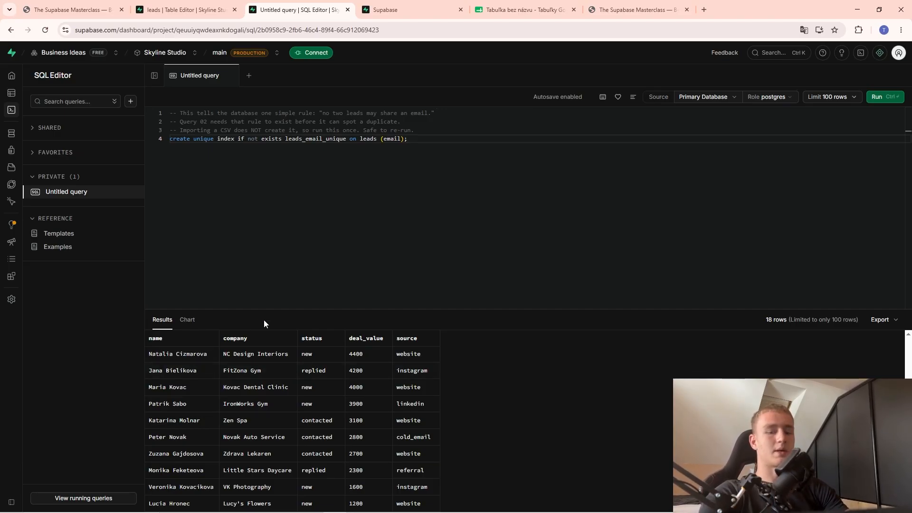
pyautogui.hotkey('ctrl', 'Return')
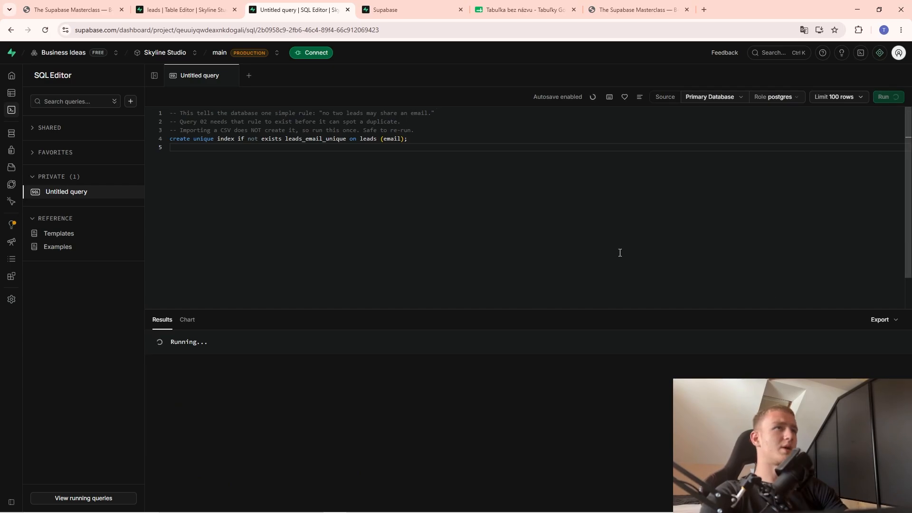
pyautogui.click(80, 9)
# Copy upsert query 02 from the slides and paste it in place of the unique-index statement.
pyautogui.click(656, 320)
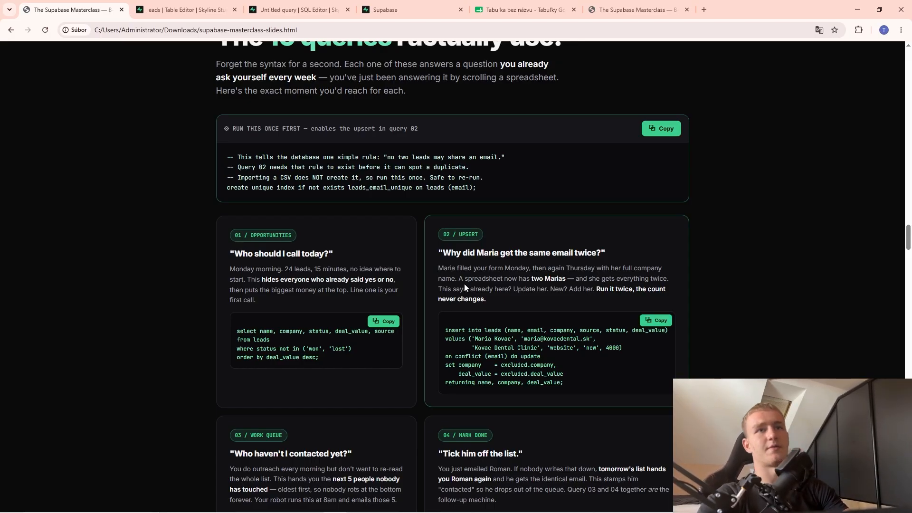
pyautogui.click(436, 5)
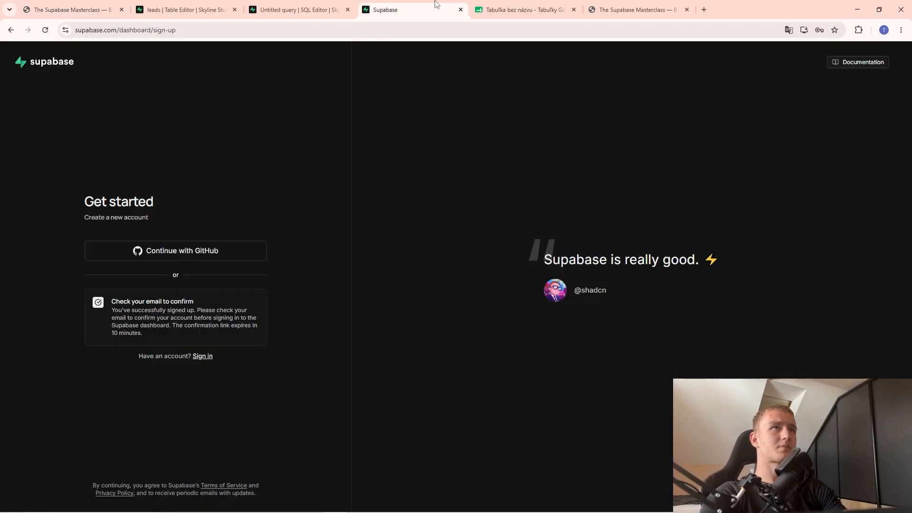
pyautogui.click(304, 10)
pyautogui.hotkey('ctrl', 'a')
pyautogui.press('BackSpace')
pyautogui.hotkey('ctrl', 'v')
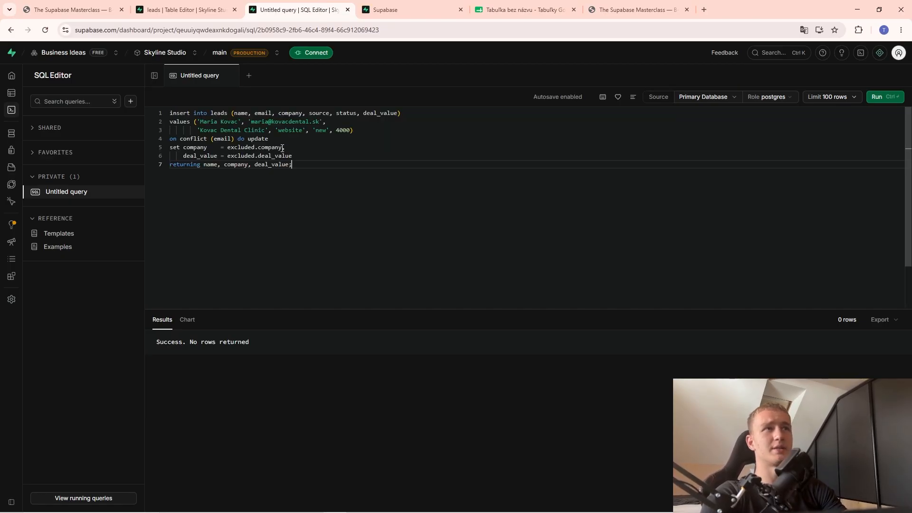
# Browse the leads table rows in the Table Editor, then return to the SQL Editor.
pyautogui.click(11, 93)
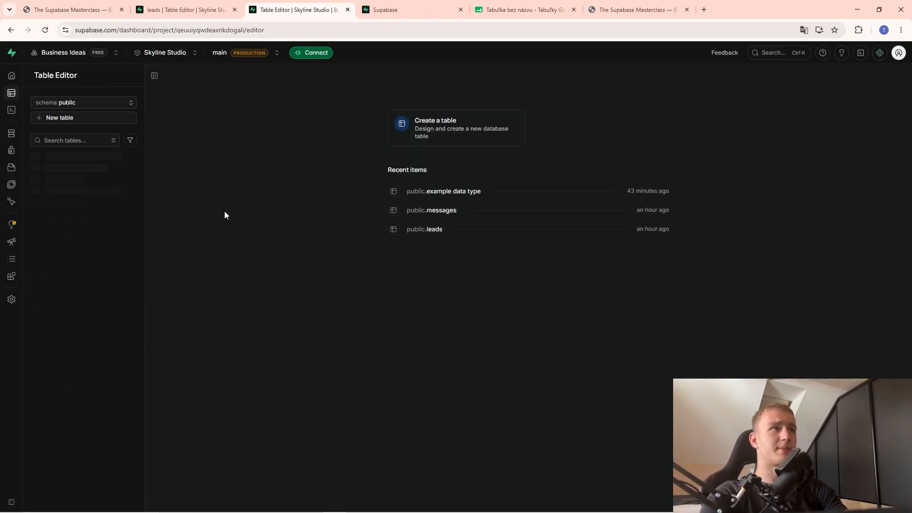
pyautogui.click(98, 172)
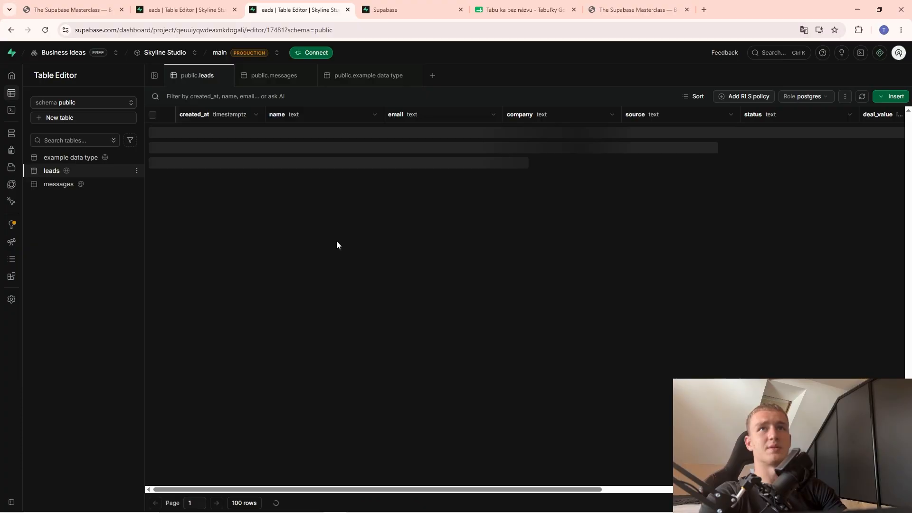
pyautogui.scroll(-1, 324, 270)
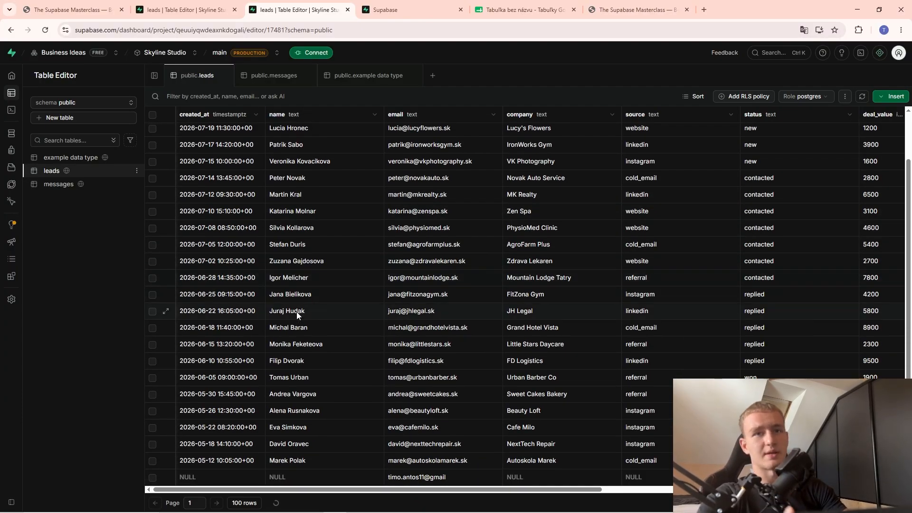
pyautogui.click(12, 110)
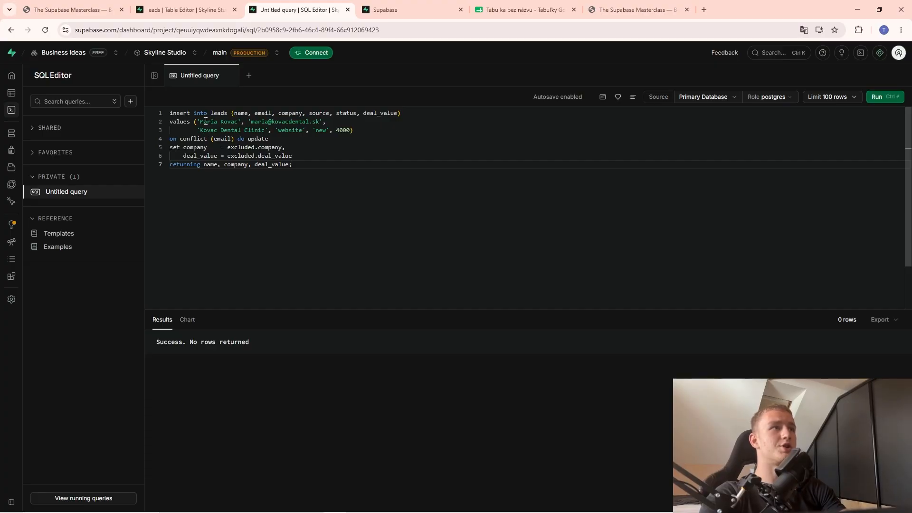
# Highlight the upsert's name, company, source 'website' and status 'new' values and its target columns.
pyautogui.moveTo(200, 122); pyautogui.dragTo(279, 123)
pyautogui.click(238, 122)
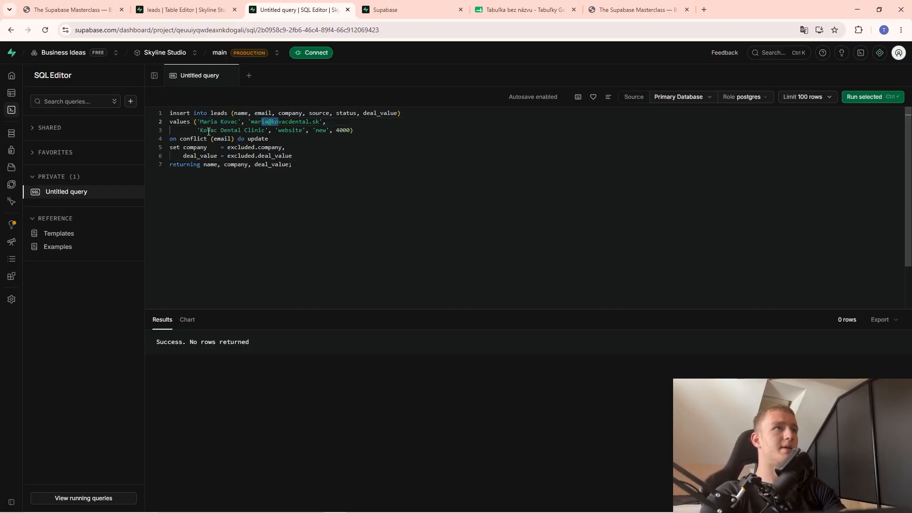
pyautogui.moveTo(218, 131); pyautogui.dragTo(232, 131)
pyautogui.doubleClick(291, 132)
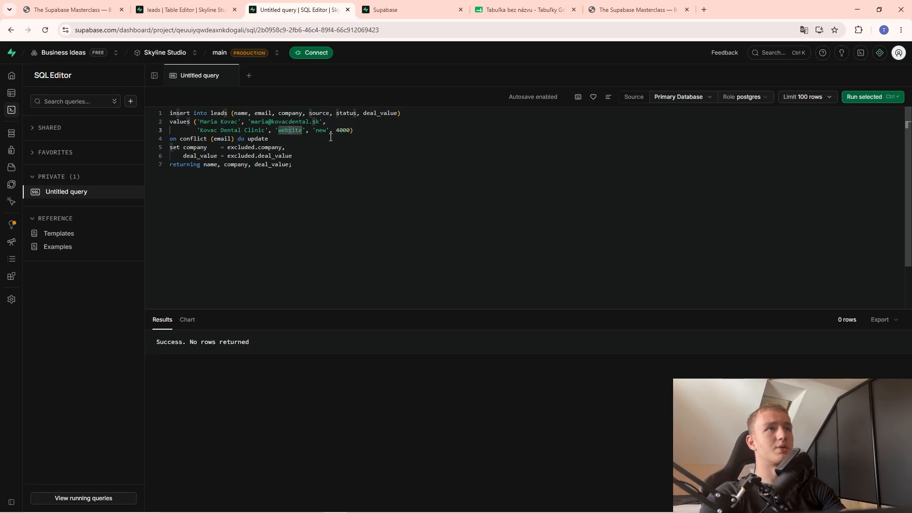
pyautogui.doubleClick(321, 131)
pyautogui.moveTo(401, 113); pyautogui.dragTo(234, 113)
pyautogui.click(256, 113)
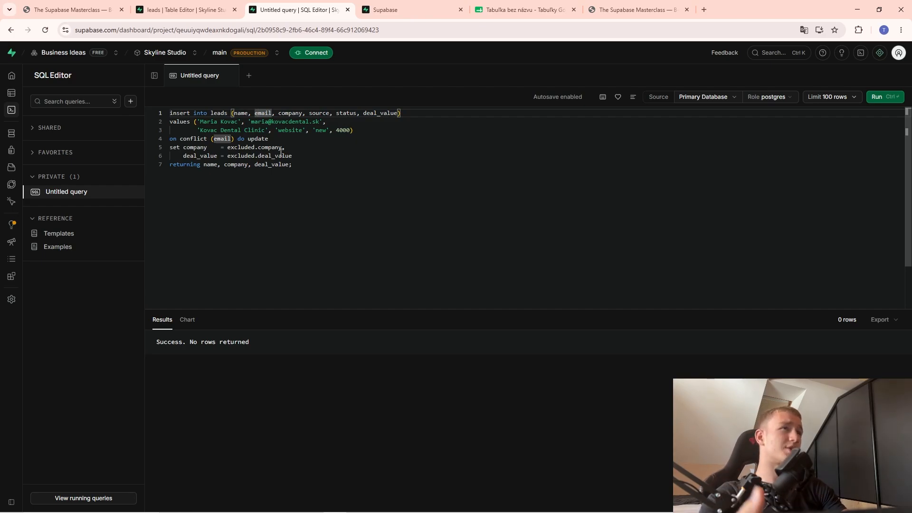
# Walk through the insert into leads clause and the company, source and status values again.
pyautogui.moveTo(170, 113); pyautogui.dragTo(190, 114)
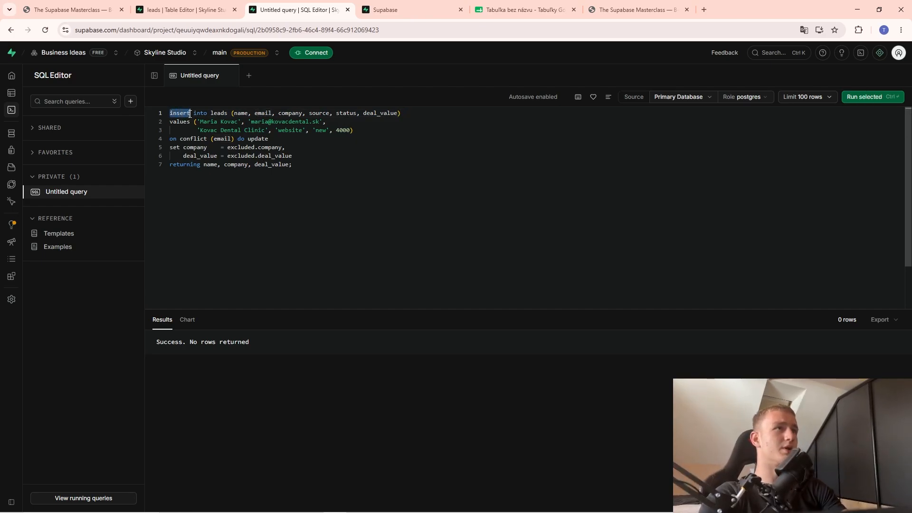
pyautogui.click(199, 114)
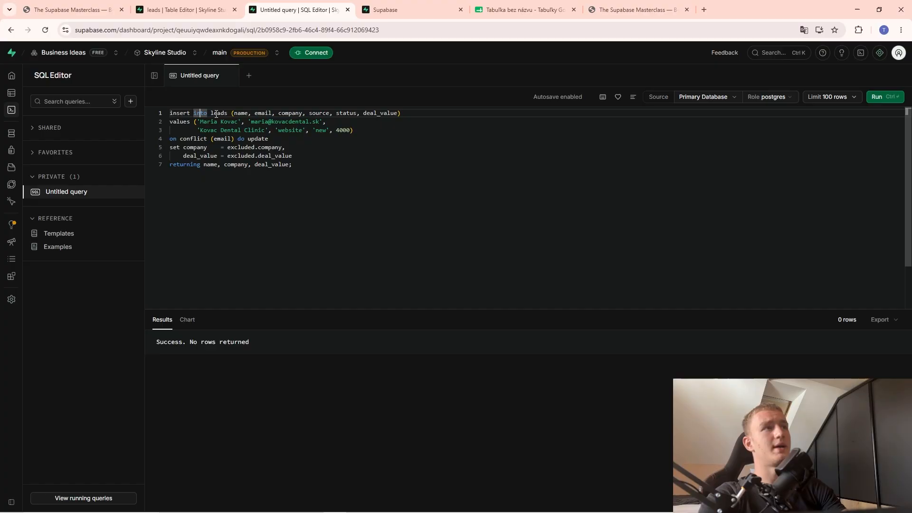
pyautogui.moveTo(210, 114); pyautogui.dragTo(312, 123)
pyautogui.click(233, 114)
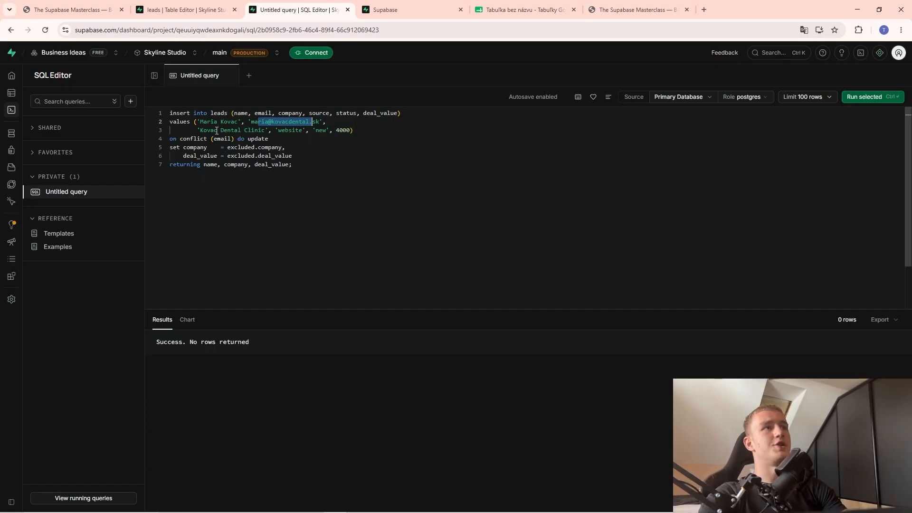
pyautogui.moveTo(214, 131); pyautogui.dragTo(237, 132)
pyautogui.doubleClick(291, 129)
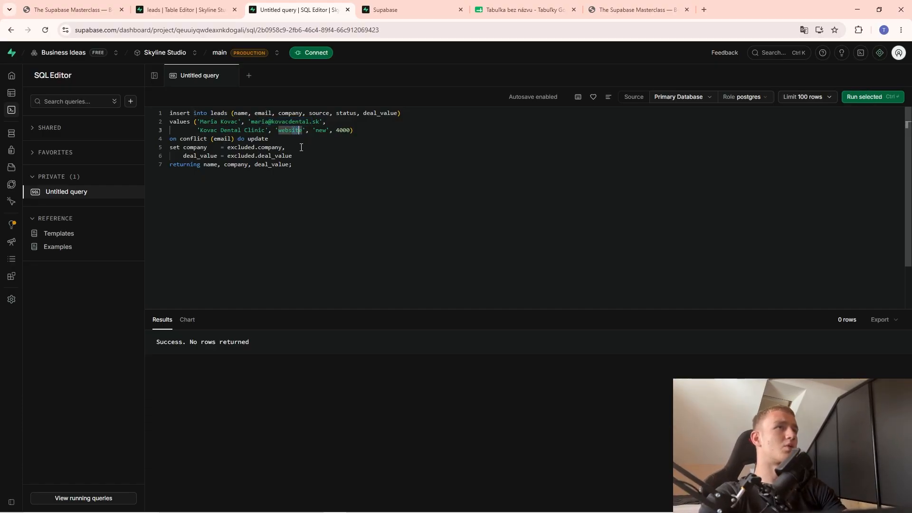
pyautogui.doubleClick(321, 130)
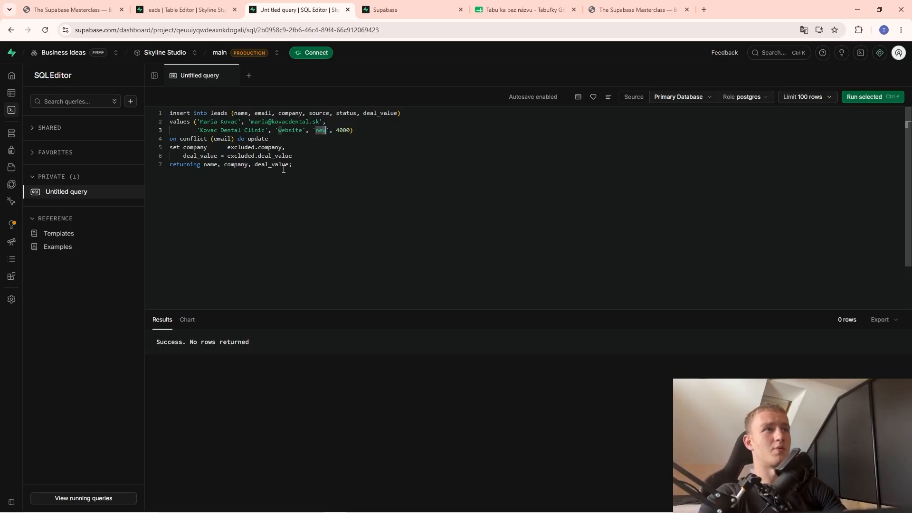
# Run the upsert, then recopy query 02 into the editor and rerun it, returning Kovac Dental Clinic at 4000.
pyautogui.click(868, 99)
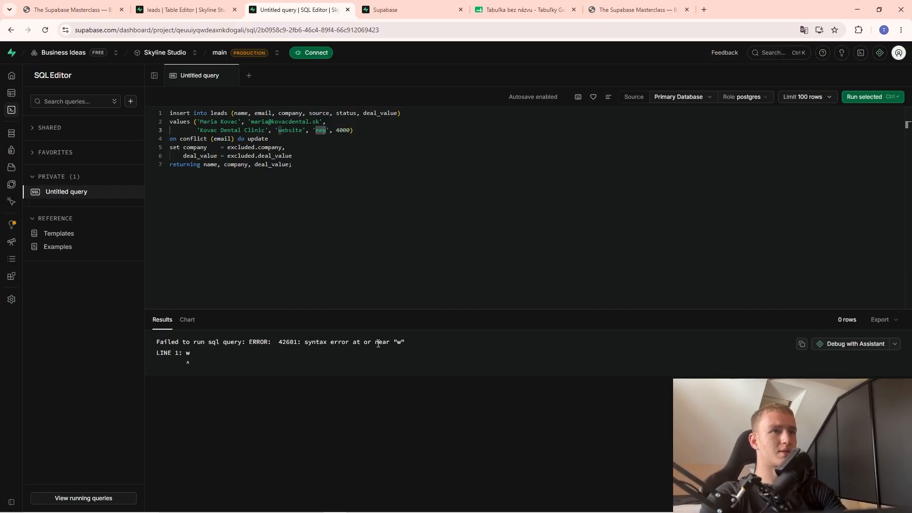
pyautogui.click(185, 10)
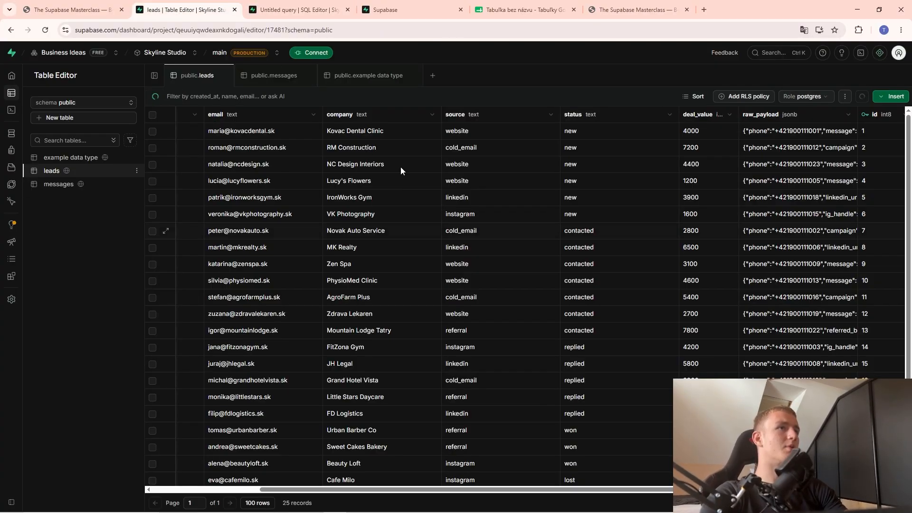
pyautogui.click(71, 10)
pyautogui.click(655, 320)
pyautogui.click(185, 9)
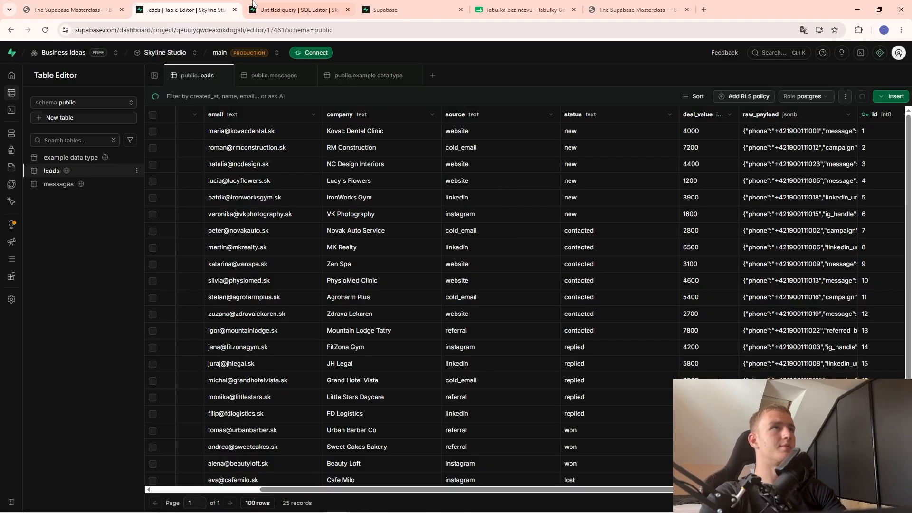
pyautogui.click(299, 10)
pyautogui.hotkey('ctrl', 'a')
pyautogui.hotkey('ctrl', 'v')
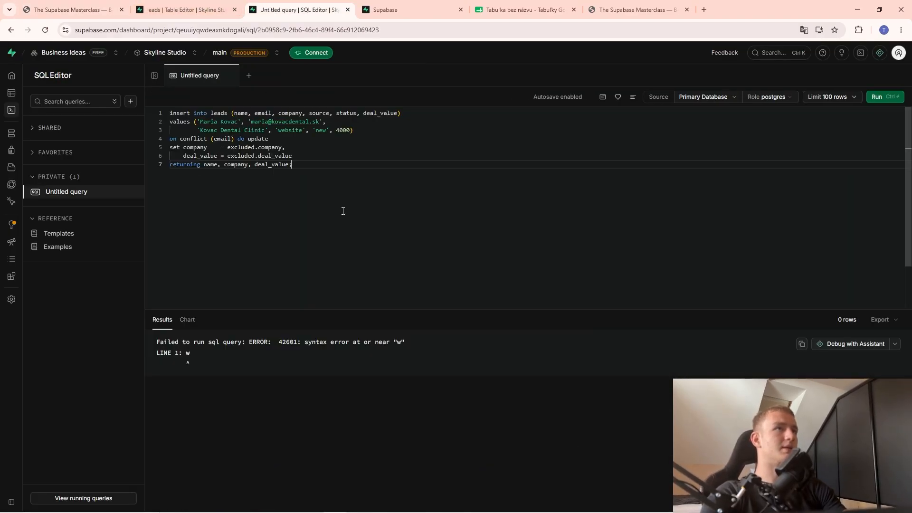
pyautogui.click(878, 97)
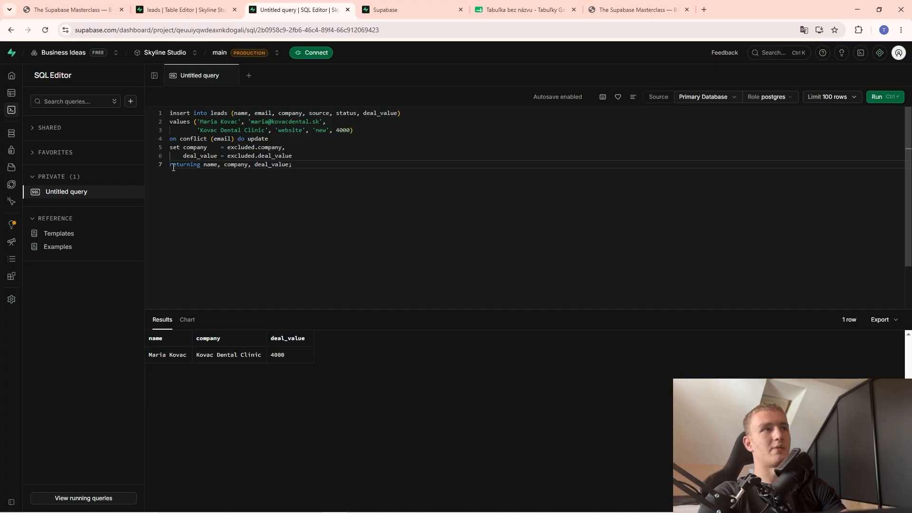
# Point out the returning clause and the returned company column in the query.
pyautogui.moveTo(174, 167); pyautogui.dragTo(279, 169)
pyautogui.click(210, 165)
pyautogui.click(239, 166)
pyautogui.click(279, 169)
# Replace the SQL Editor's query with card 03's work-queue query from the slides.
pyautogui.click(64, 10)
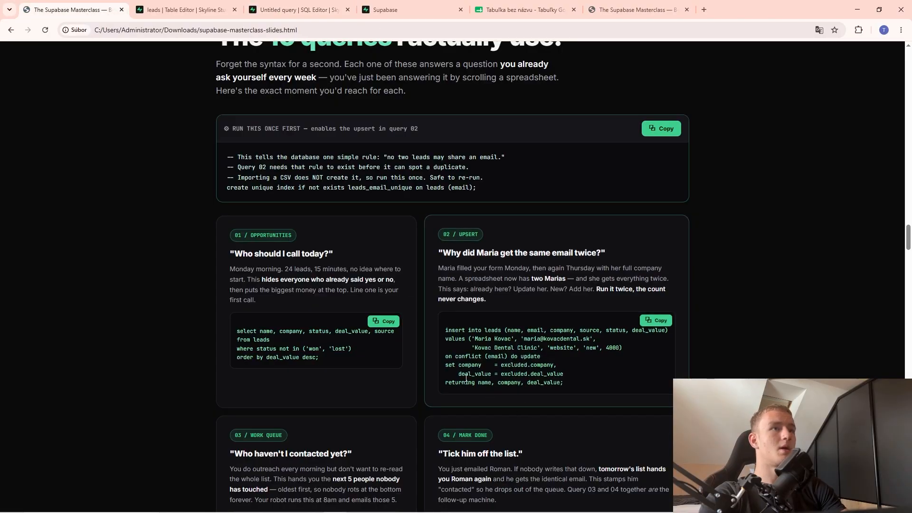
pyautogui.scroll(-4, 466, 379)
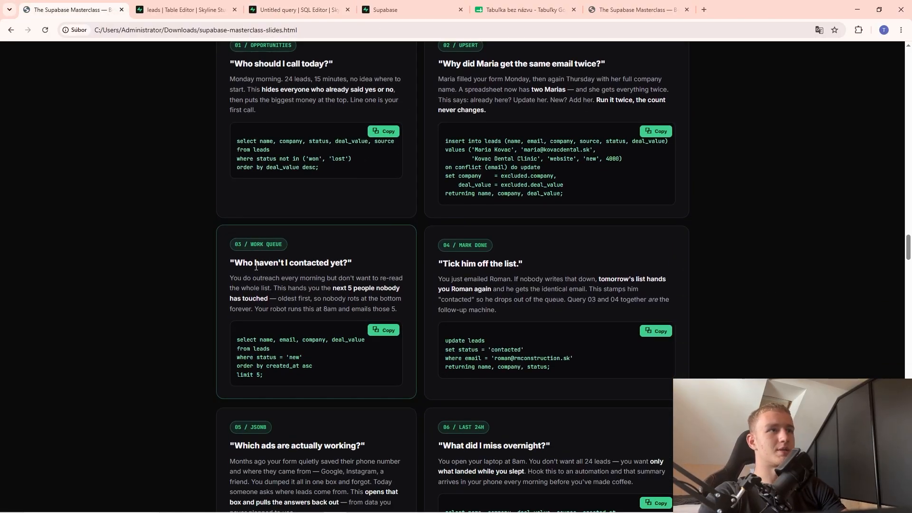
pyautogui.click(383, 330)
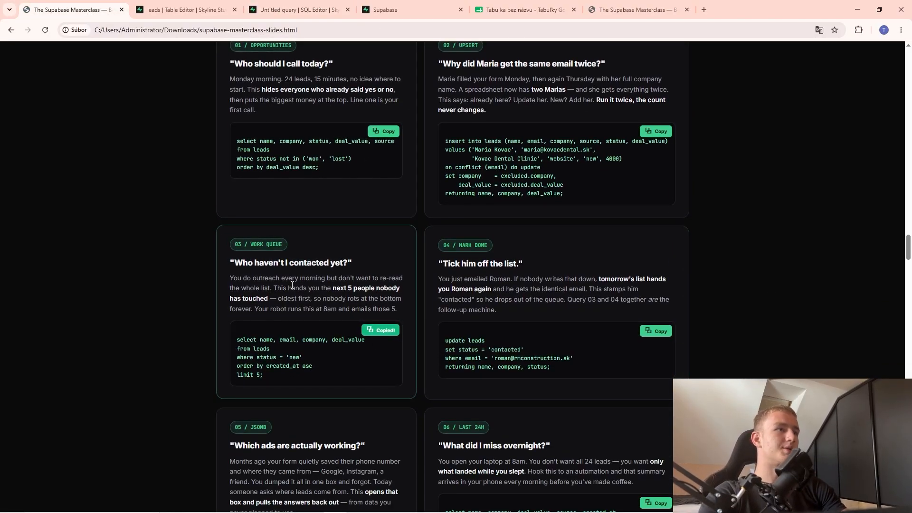
pyautogui.click(233, 14)
pyautogui.click(294, 9)
pyautogui.click(324, 190)
pyautogui.hotkey('ctrl', 'a')
pyautogui.press('Delete')
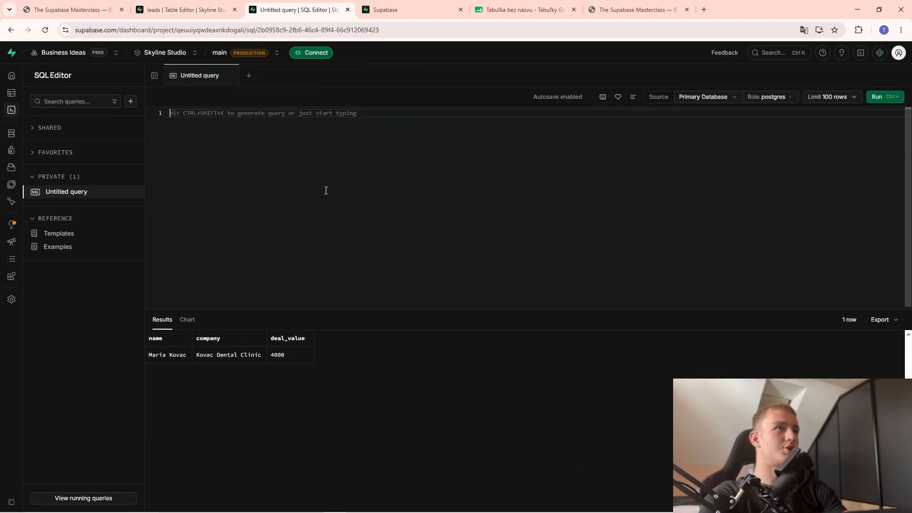
pyautogui.hotkey('ctrl', 'v')
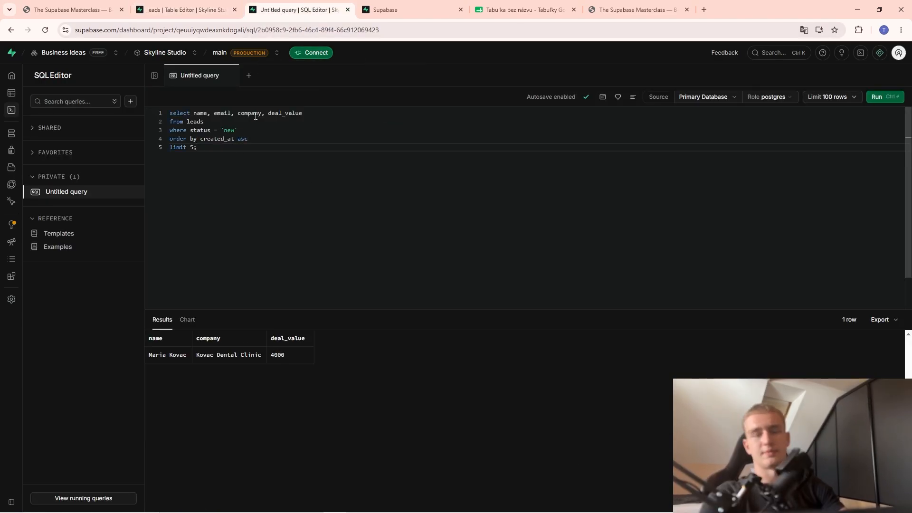
# Set the limit to 5 and run it, returning new leads led by VK Photography at 1600.
pyautogui.doubleClick(192, 149)
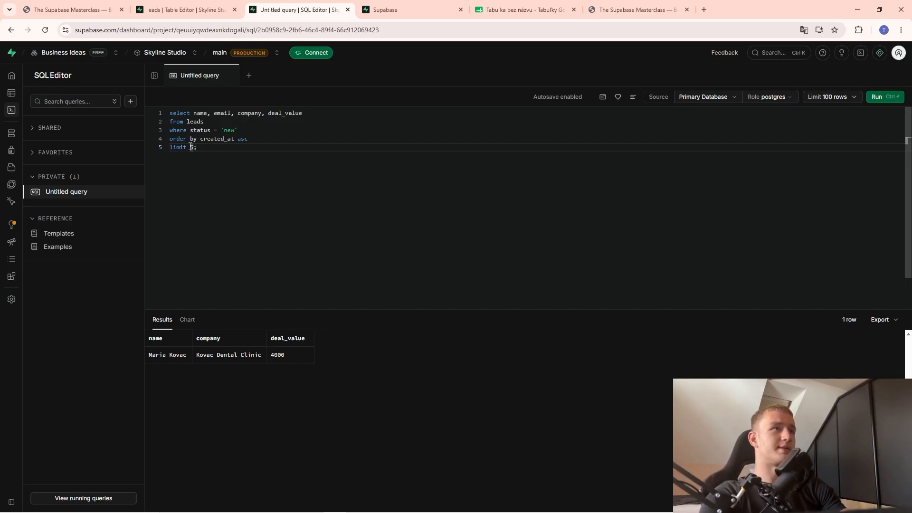
pyautogui.press('BackSpace')
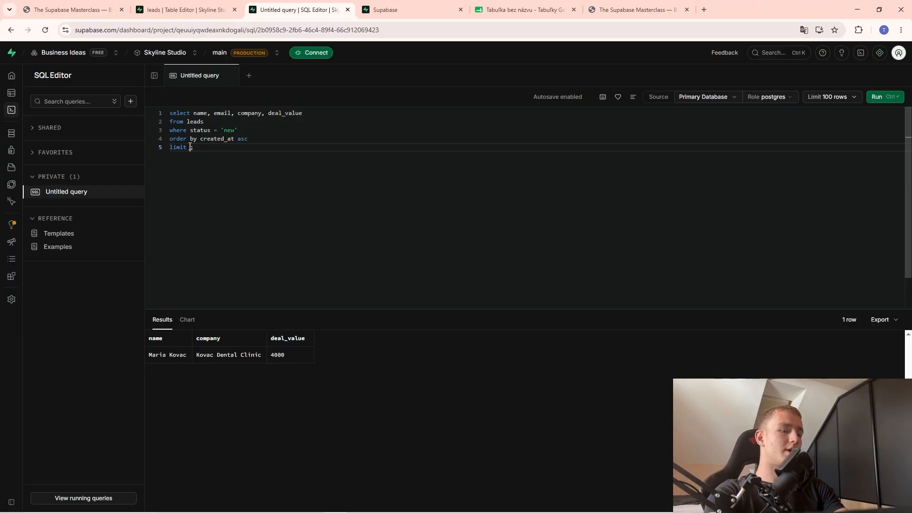
pyautogui.write('5')
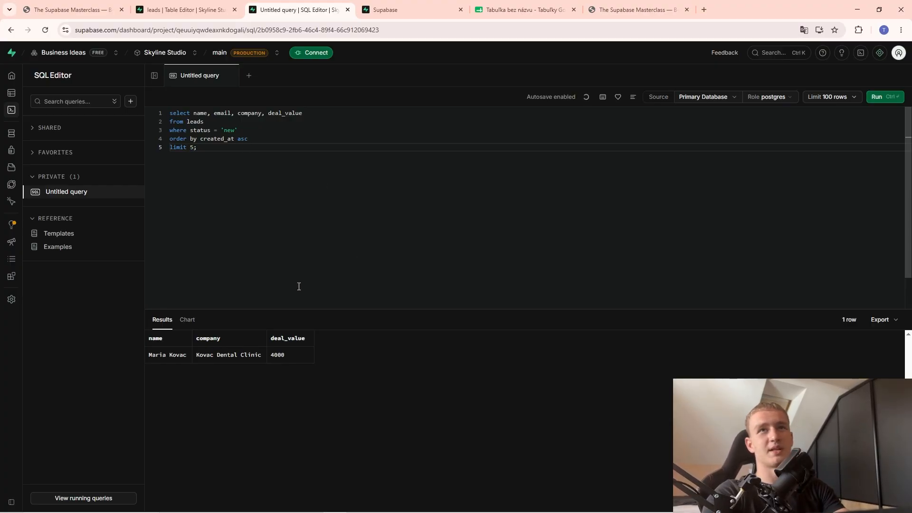
pyautogui.click(884, 97)
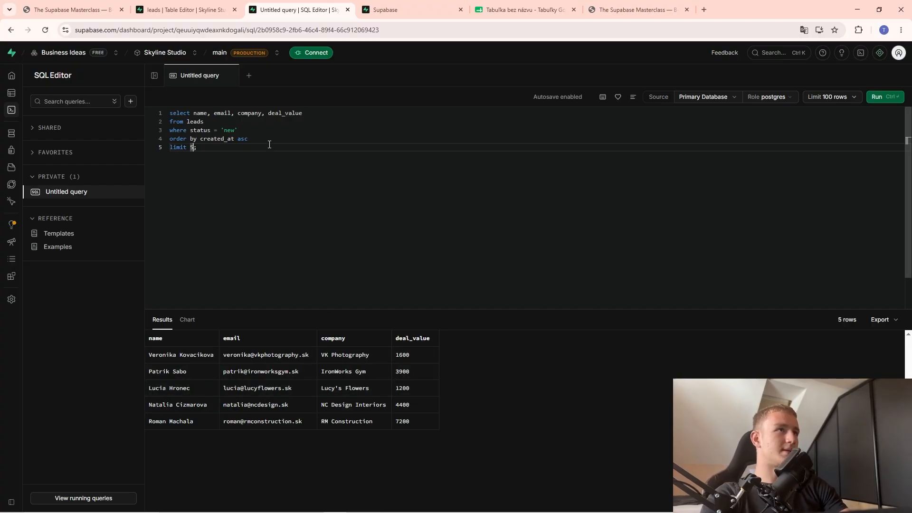
# Add the source column after deal_value and rerun the work-queue query.
pyautogui.click(305, 114)
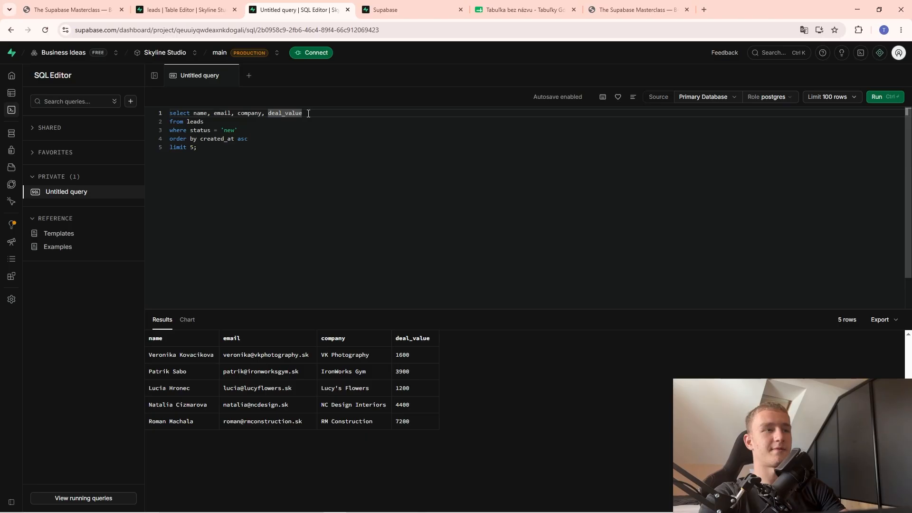
pyautogui.write(',')
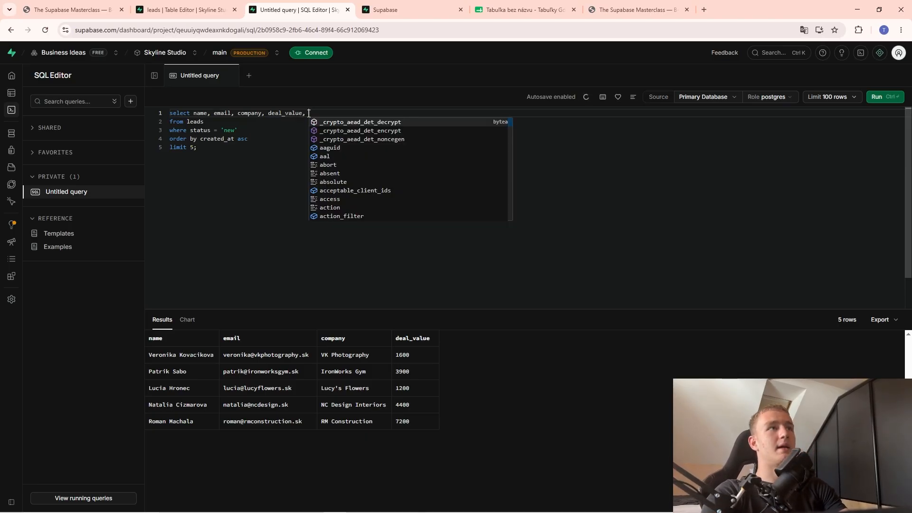
pyautogui.click(209, 11)
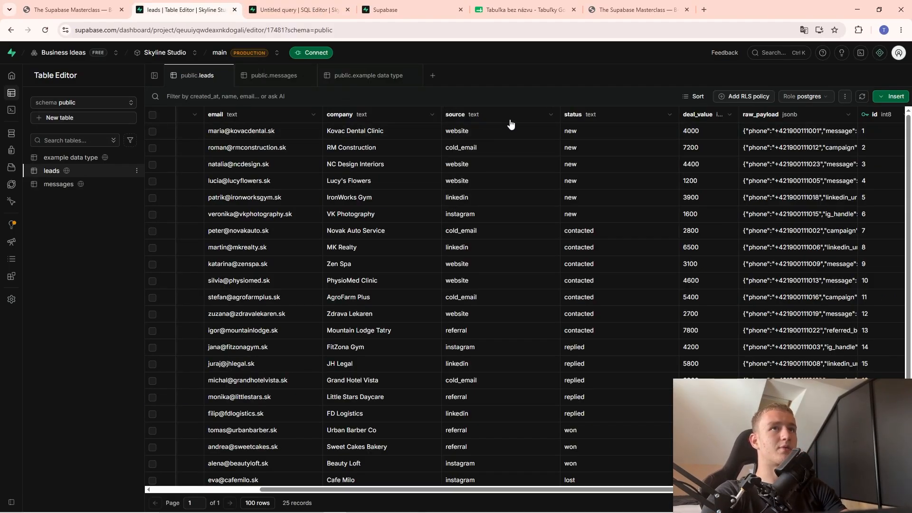
pyautogui.click(341, 9)
pyautogui.write('source')
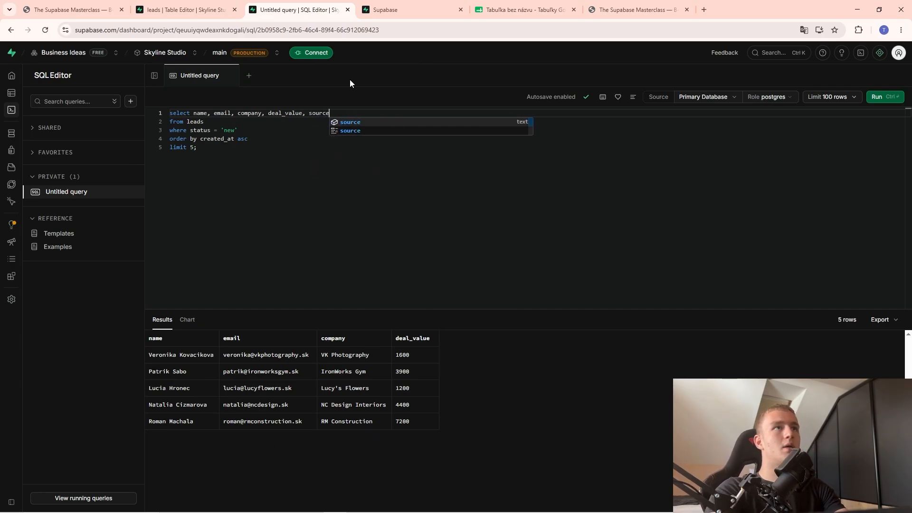
pyautogui.press('Escape')
pyautogui.click(885, 98)
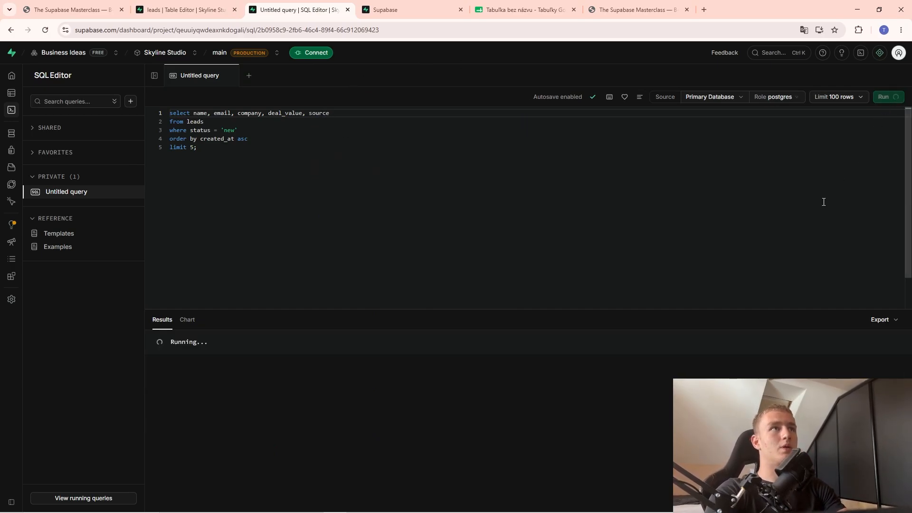
# Return to the Masterclass slides at card 04's update-to-contacted query.
pyautogui.click(472, 354)
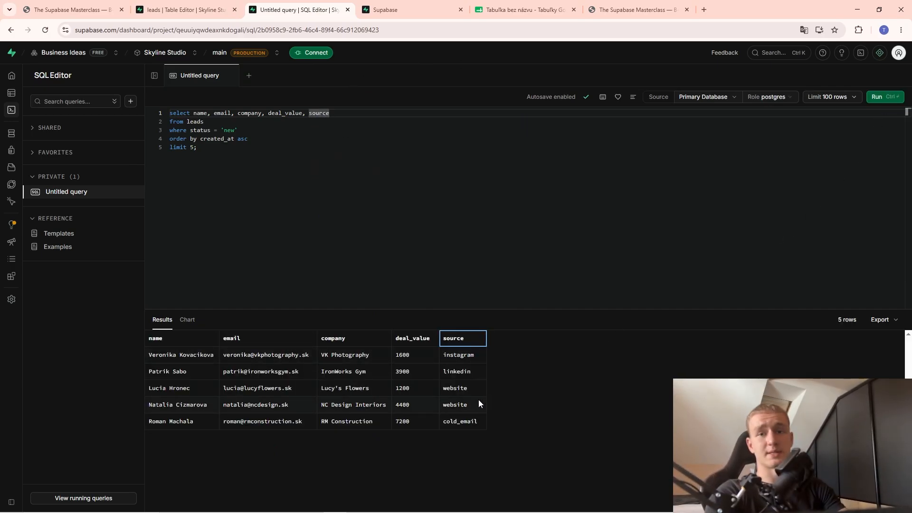
pyautogui.click(200, 9)
pyautogui.click(85, 9)
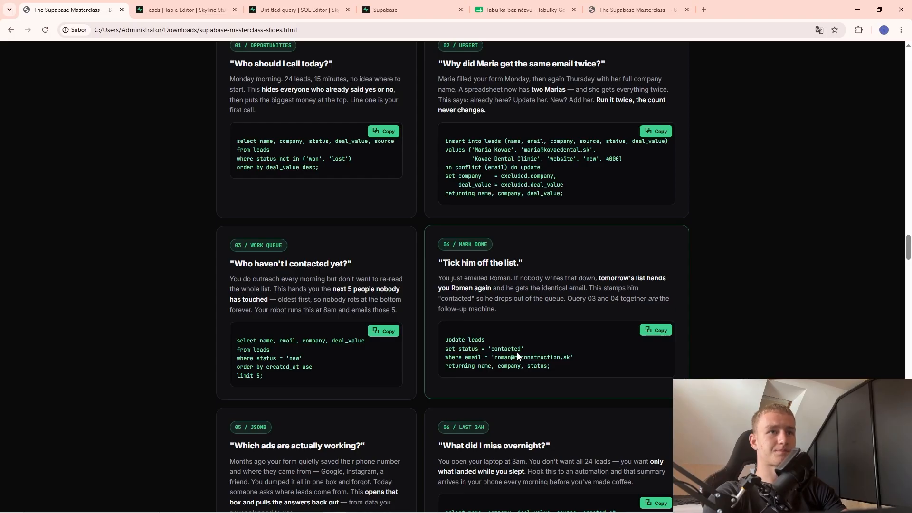
# Paste card 04's UPDATE query for the RM Construction lead over the editor contents.
pyautogui.click(662, 330)
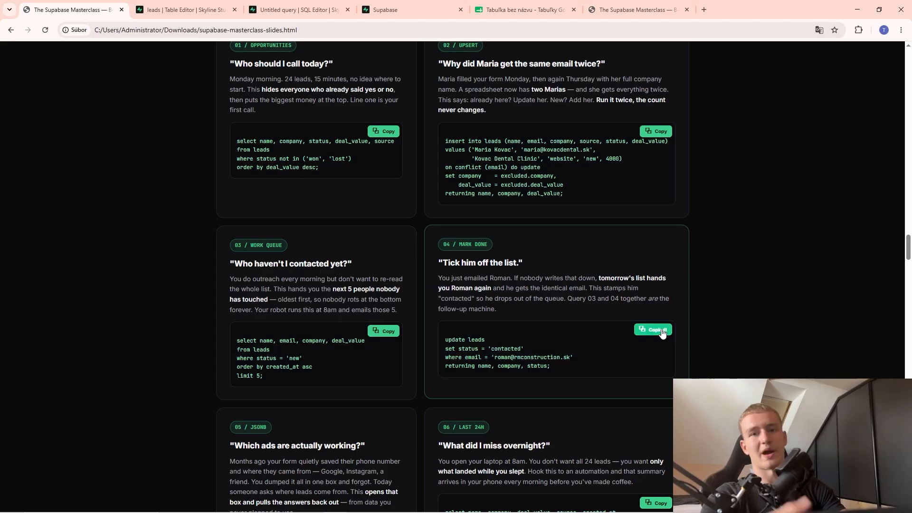
pyautogui.click(180, 8)
pyautogui.click(296, 9)
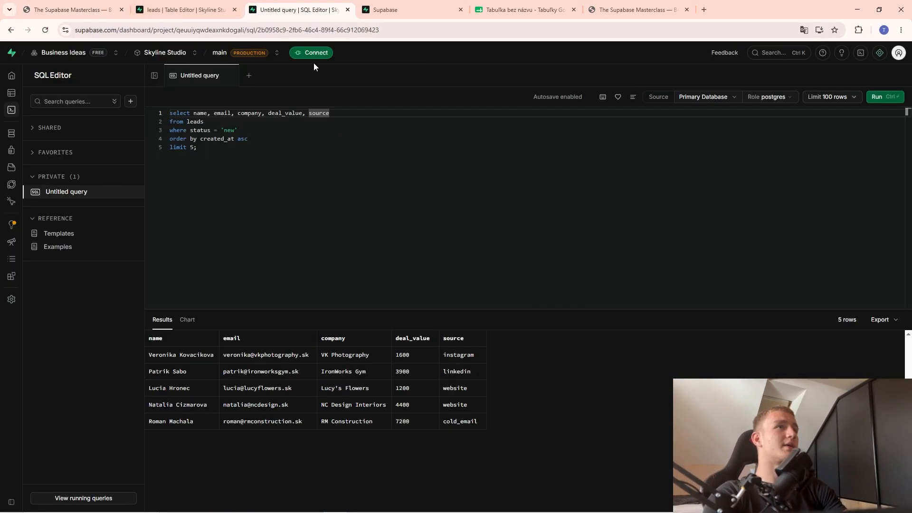
pyautogui.click(325, 182)
pyautogui.hotkey('ctrl', 'a')
pyautogui.hotkey('ctrl', 'v')
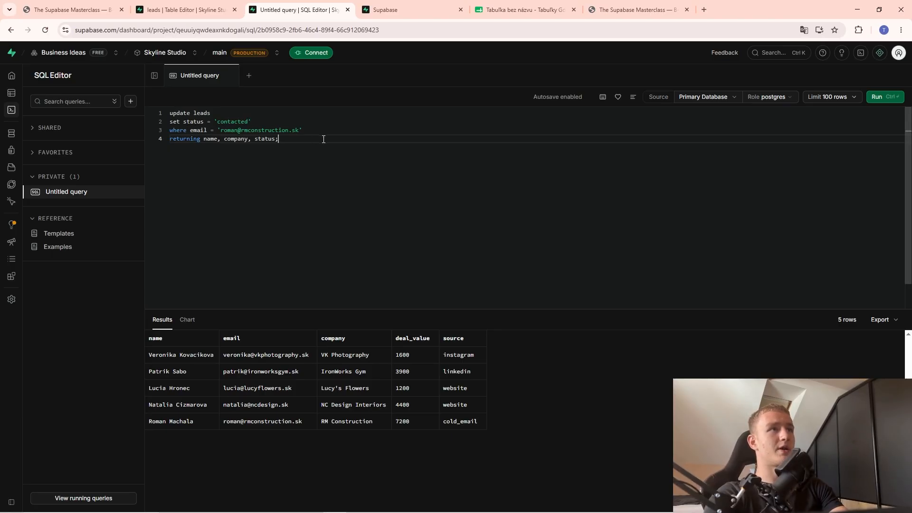
# Run the update marking the lead contacted, check the leads table, and return to the slides.
pyautogui.moveTo(299, 130); pyautogui.dragTo(220, 130)
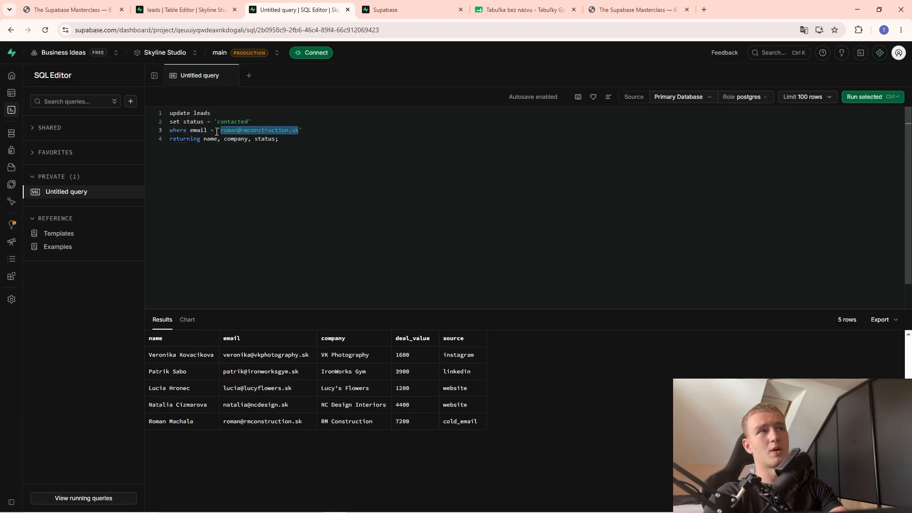
pyautogui.press('BackSpace')
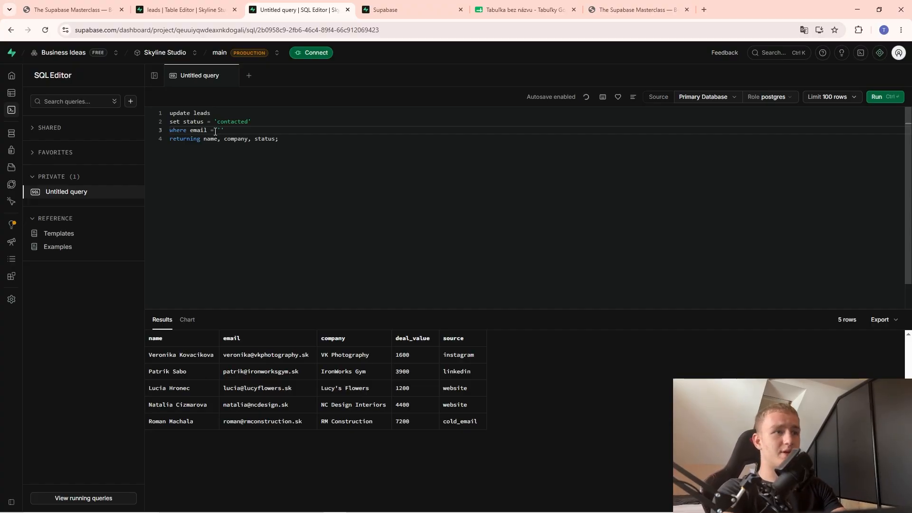
pyautogui.hotkey('ctrl', 'z')
pyautogui.click(324, 190)
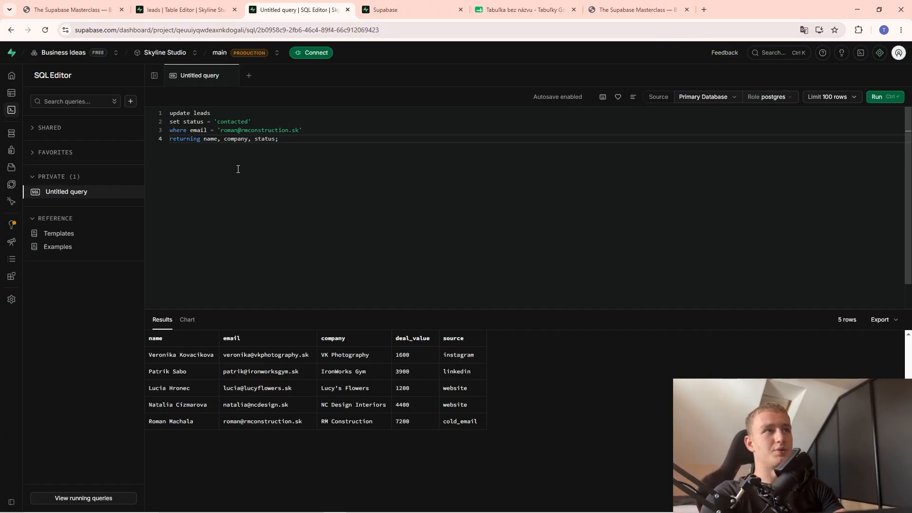
pyautogui.click(882, 97)
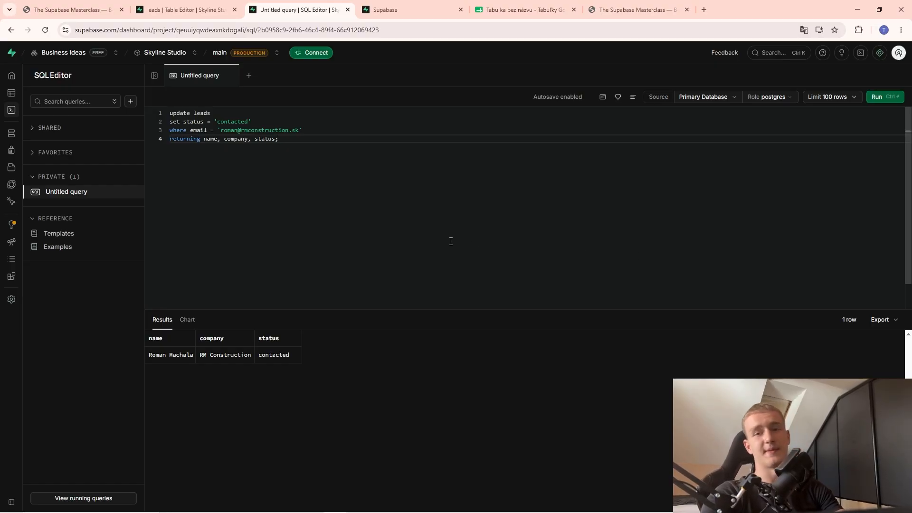
pyautogui.click(186, 9)
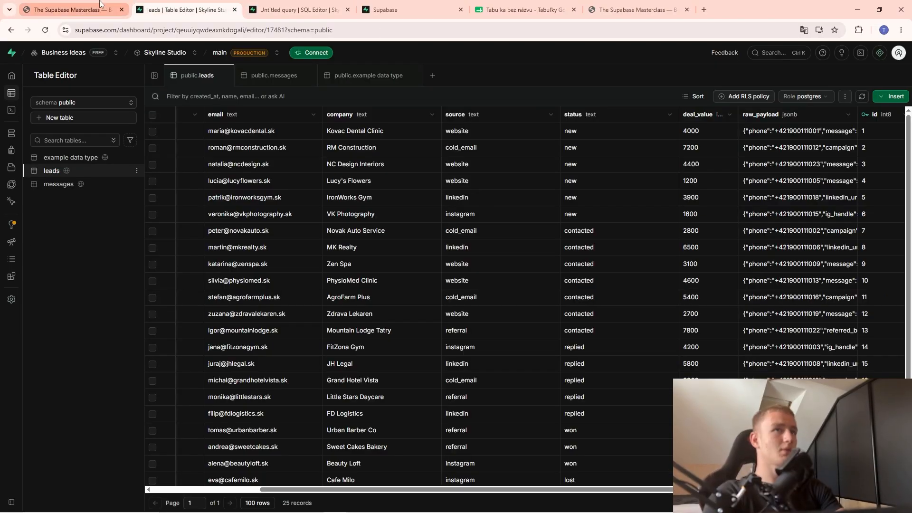
pyautogui.click(293, 6)
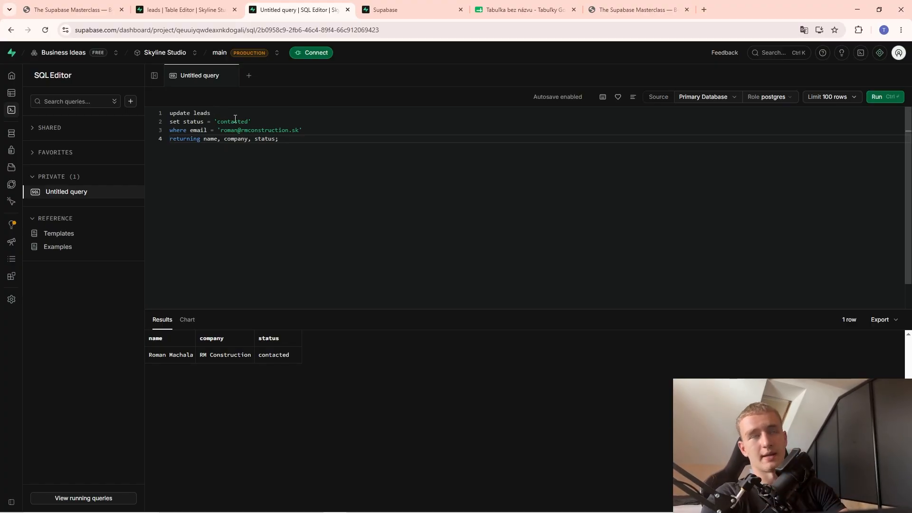
pyautogui.hotkey('ctrl', 'shift', 'Tab')
pyautogui.hotkey('ctrl', 'shift', 'Tab')
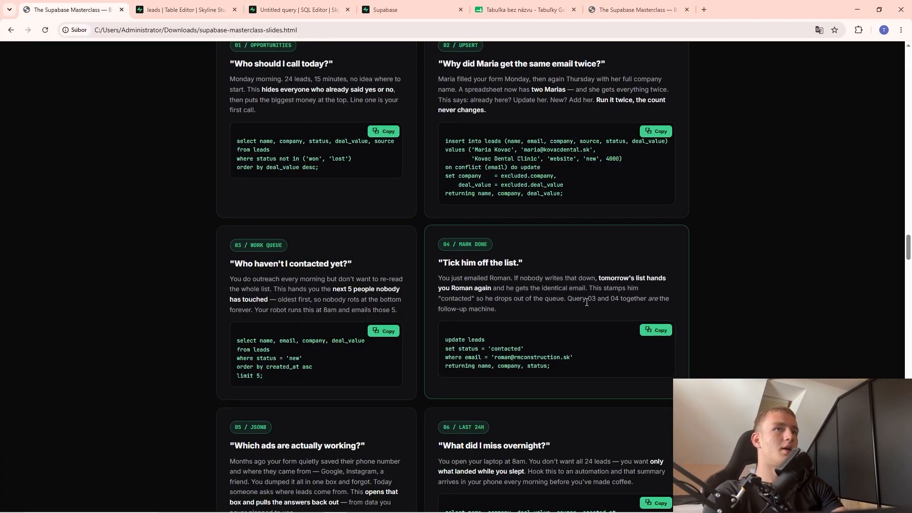
# Paste card 05's JSONB query extracting phone, utm_source and message from raw_payload into the editor.
pyautogui.scroll(-4, 362, 300)
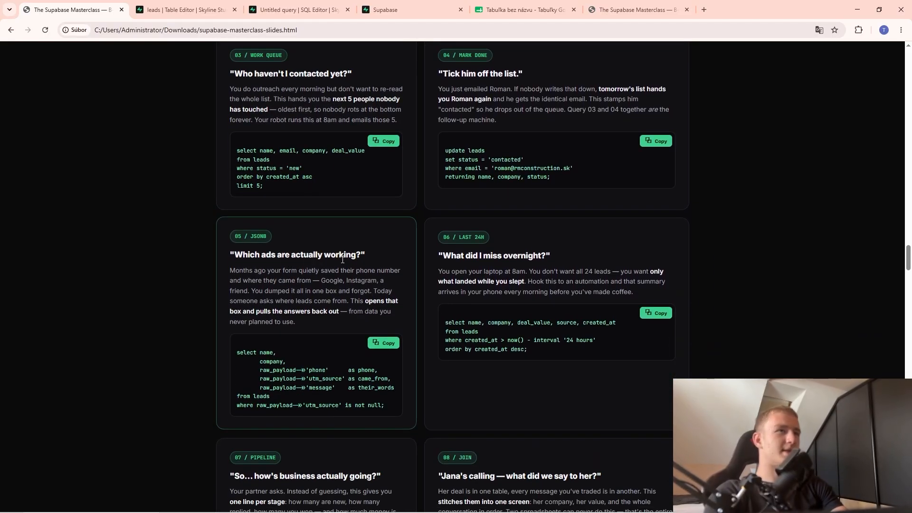
pyautogui.scroll(-1, 366, 325)
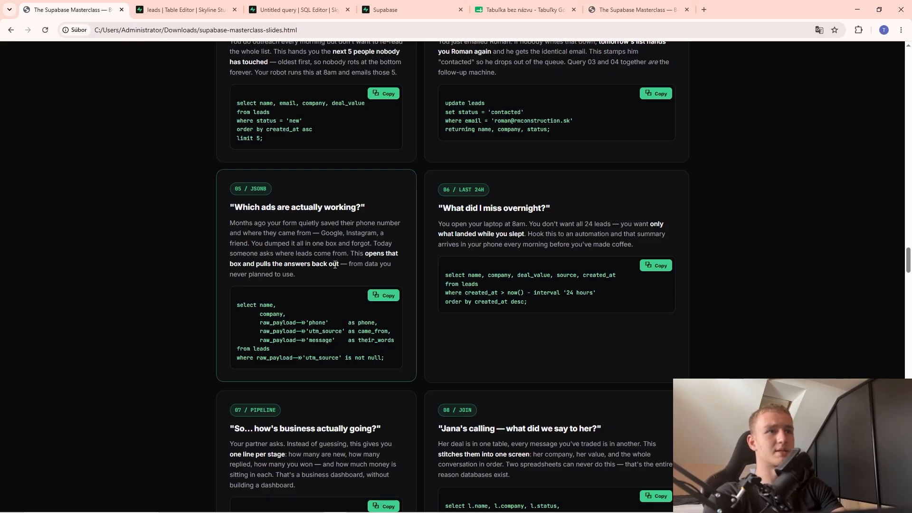
pyautogui.click(383, 295)
pyautogui.click(203, 4)
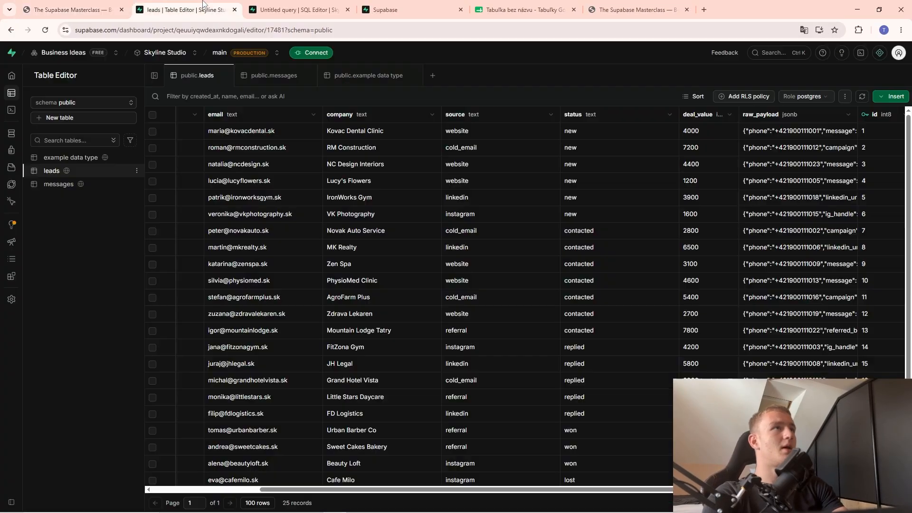
pyautogui.click(295, 9)
pyautogui.hotkey('ctrl', 'a')
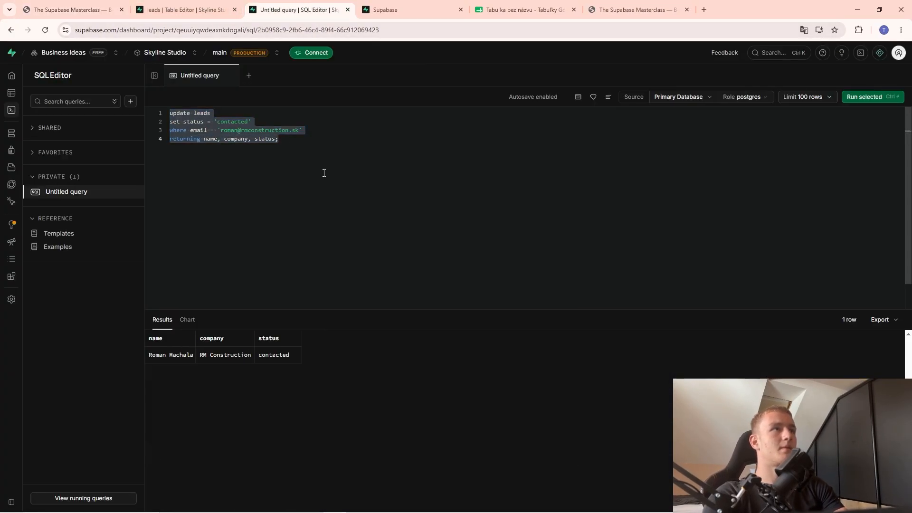
pyautogui.hotkey('ctrl', 'shift', 'c')
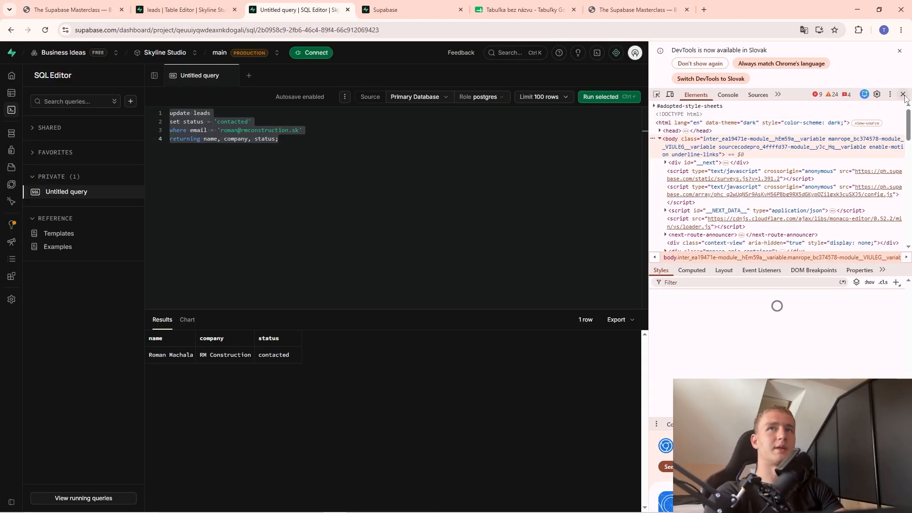
pyautogui.click(903, 95)
pyautogui.hotkey('ctrl', 'a')
pyautogui.hotkey('ctrl', 'v')
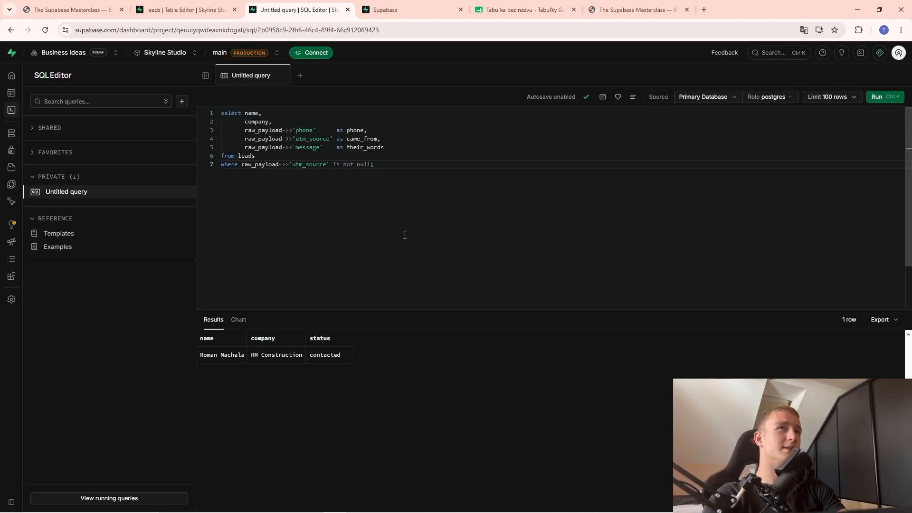
pyautogui.click(395, 9)
pyautogui.click(184, 5)
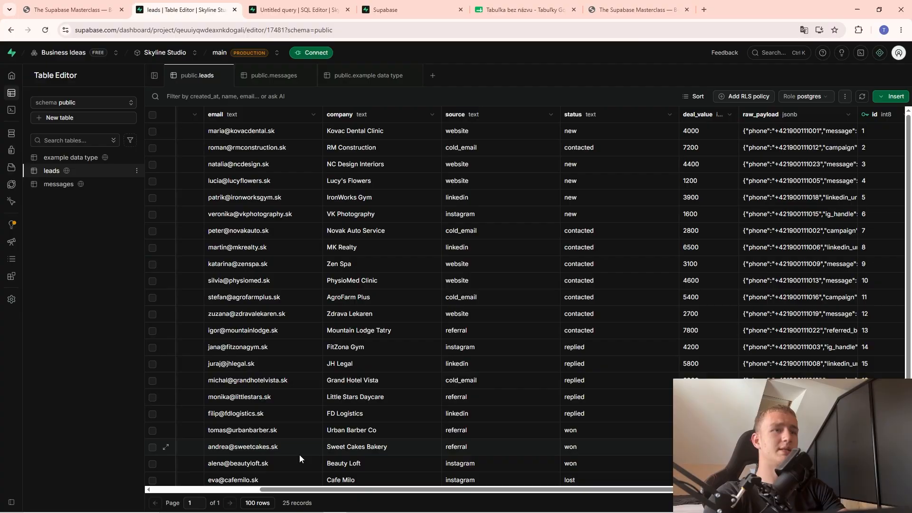
pyautogui.moveTo(298, 498); pyautogui.dragTo(363, 502)
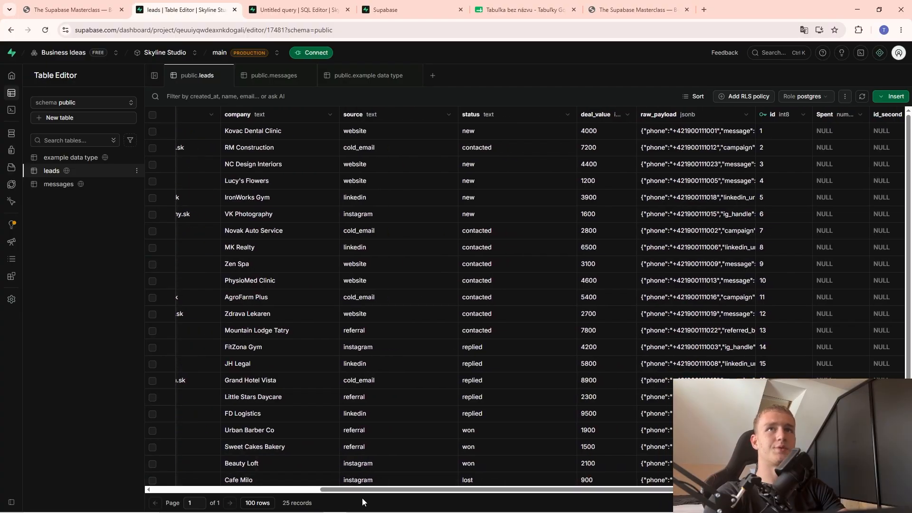
pyautogui.doubleClick(685, 133)
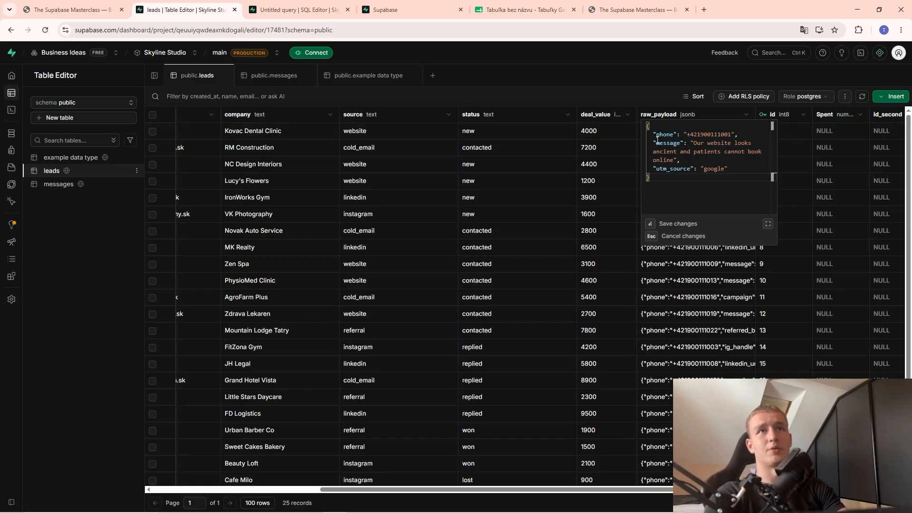
pyautogui.moveTo(656, 135); pyautogui.dragTo(675, 173)
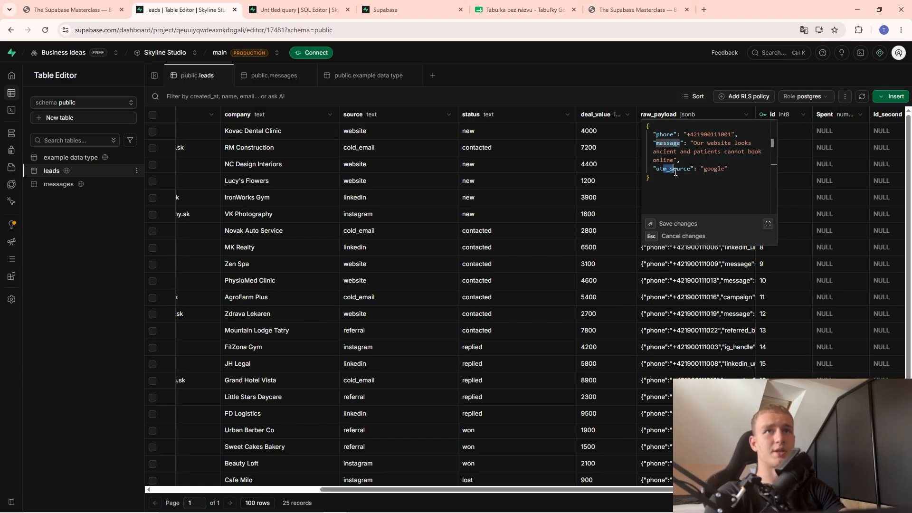
pyautogui.doubleClick(674, 172)
pyautogui.click(701, 297)
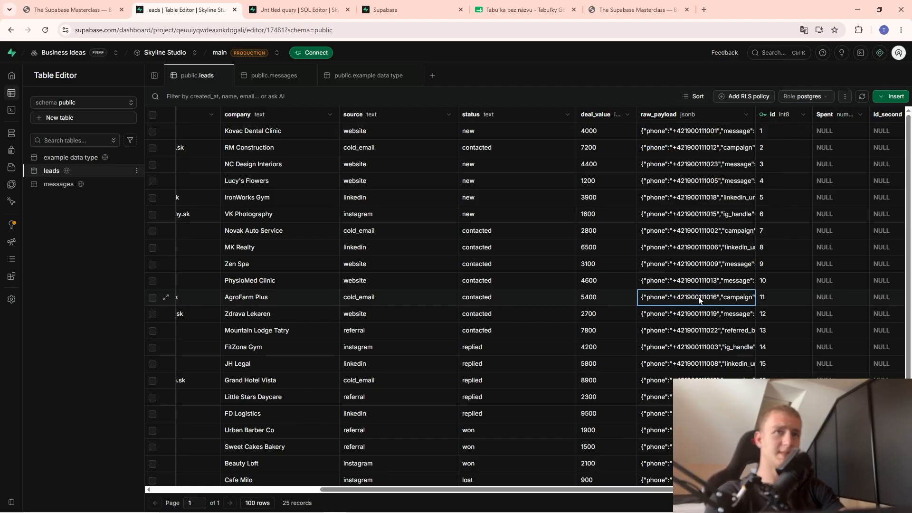
pyautogui.doubleClick(699, 298)
pyautogui.doubleClick(666, 253)
pyautogui.click(667, 257)
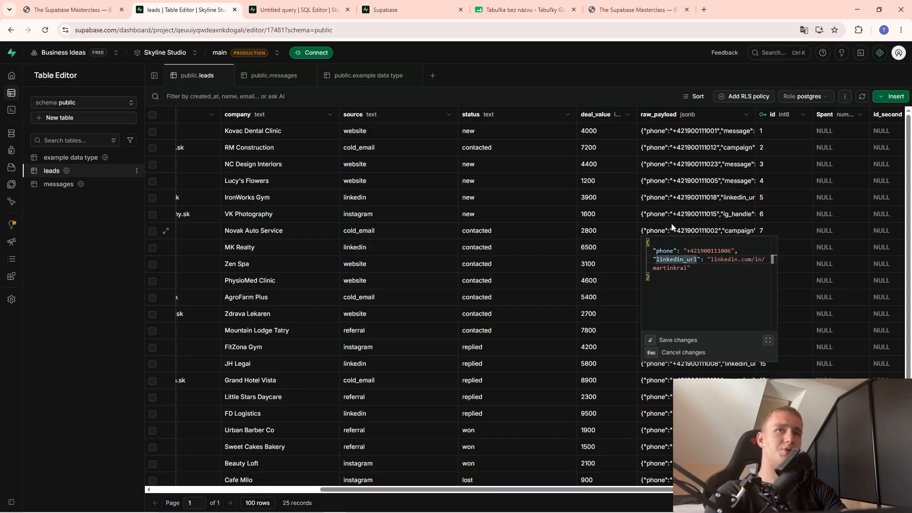
pyautogui.doubleClick(669, 204)
pyautogui.click(669, 207)
pyautogui.click(672, 136)
pyautogui.click(304, 9)
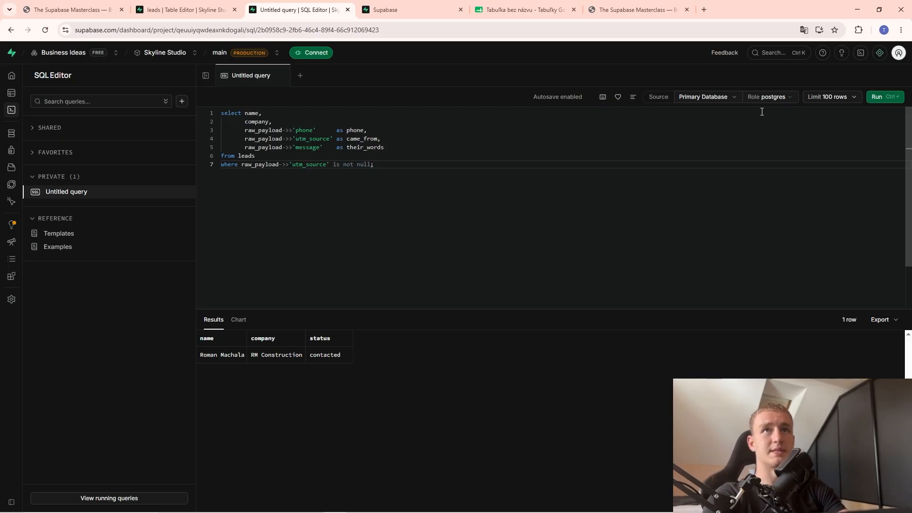
# Run the JSONB extraction query, returning 6 leads with phone, came_from and their_words columns.
pyautogui.click(883, 97)
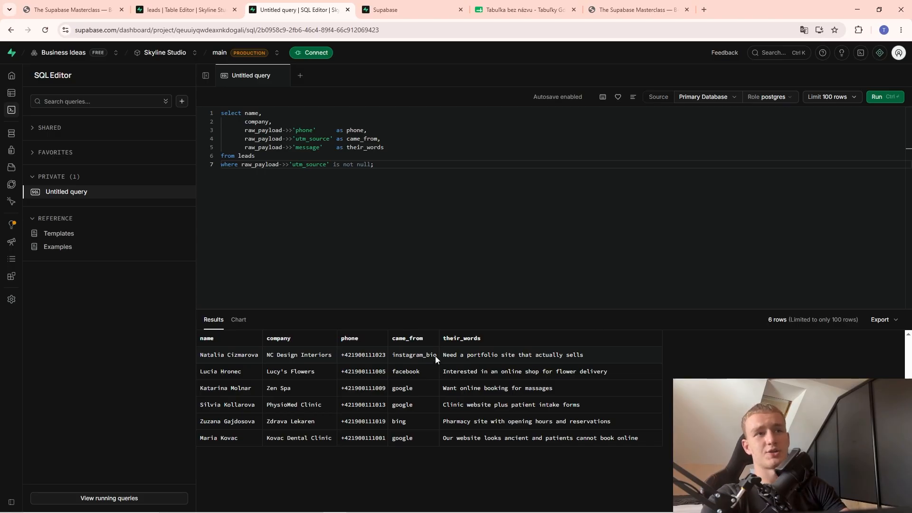
pyautogui.doubleClick(352, 139)
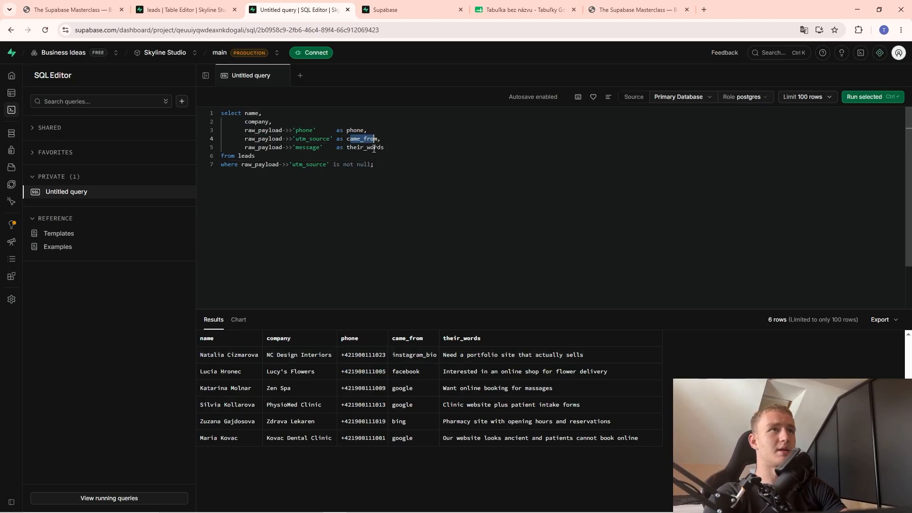
pyautogui.click(462, 340)
pyautogui.click(420, 340)
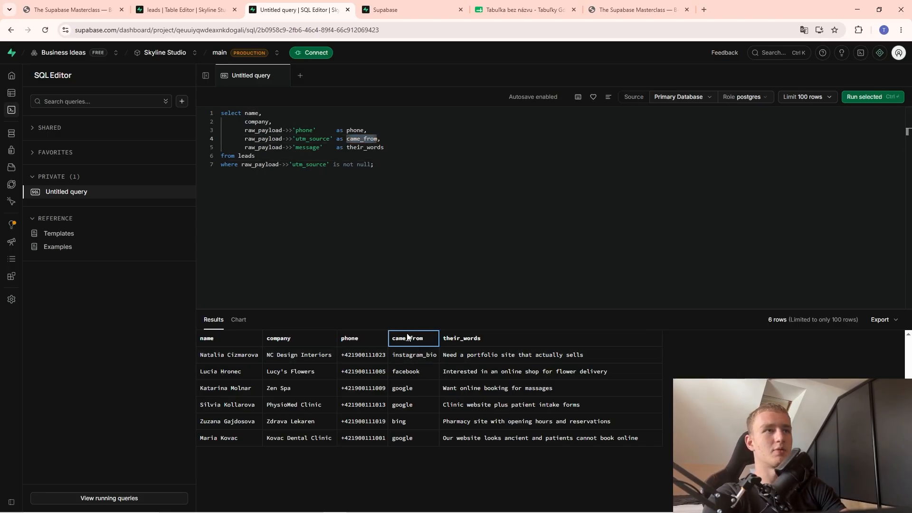
pyautogui.click(353, 130)
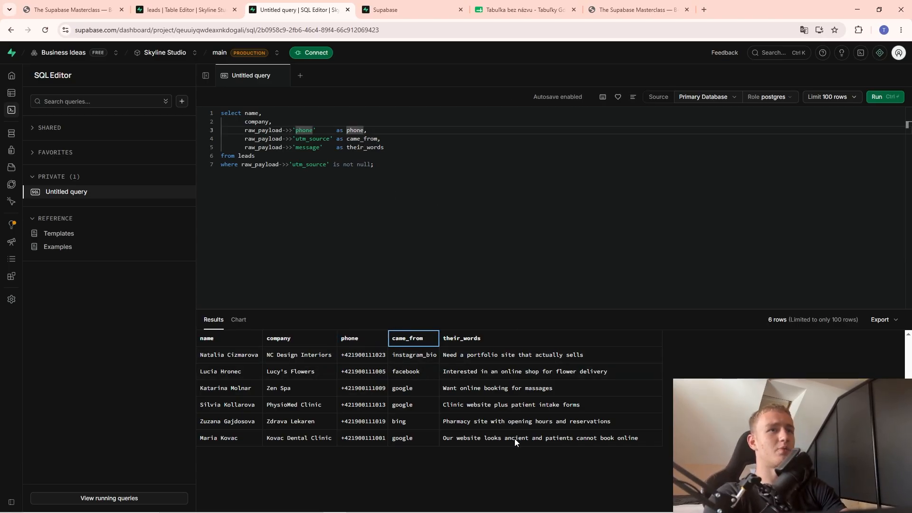
# Compare the results with the leads table's JSON payloads, then copy the last-24-hours query from the slides.
pyautogui.click(186, 10)
pyautogui.doubleClick(690, 132)
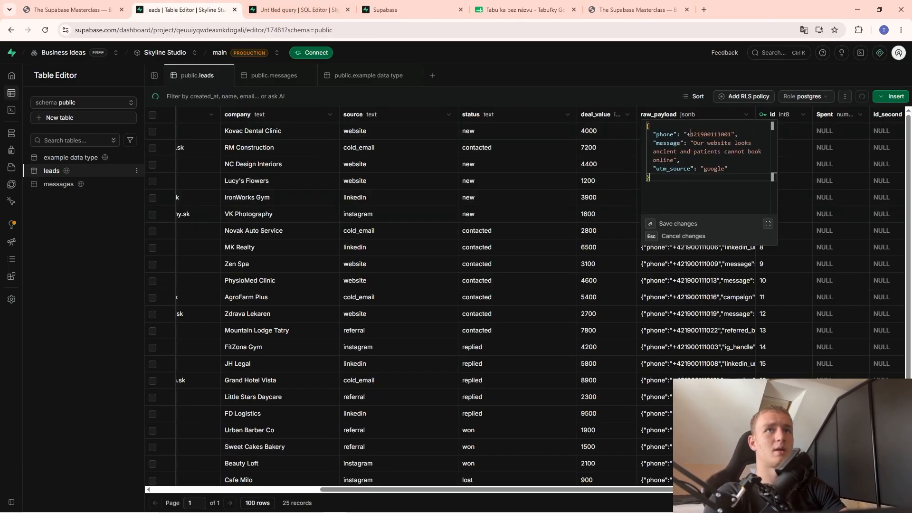
pyautogui.click(365, 5)
pyautogui.click(297, 9)
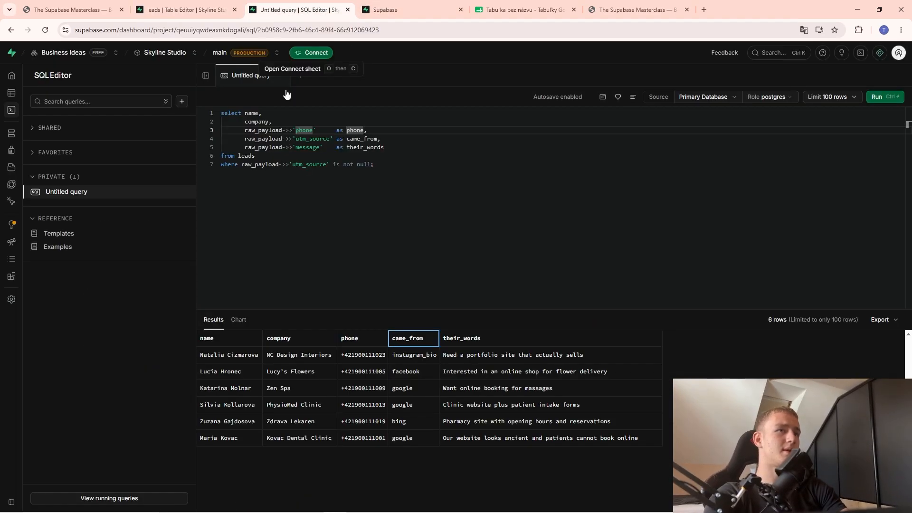
pyautogui.click(500, 338)
pyautogui.click(185, 9)
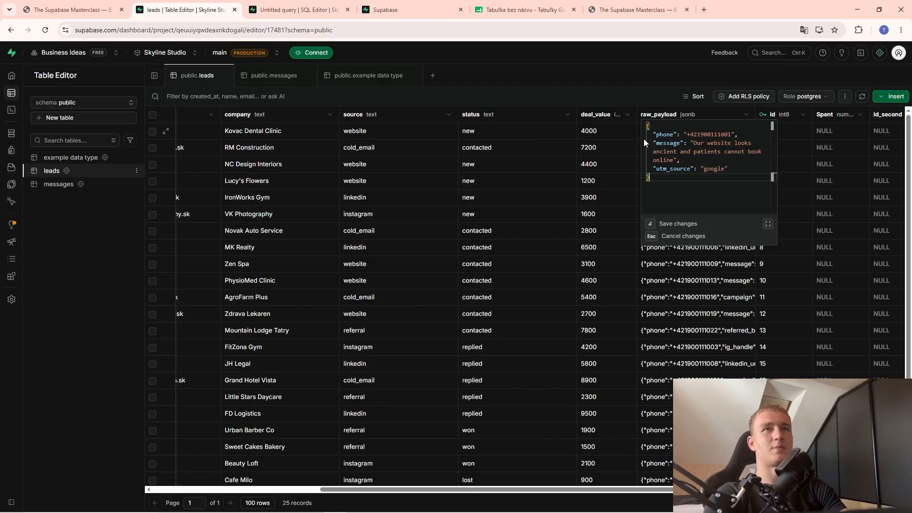
pyautogui.click(297, 9)
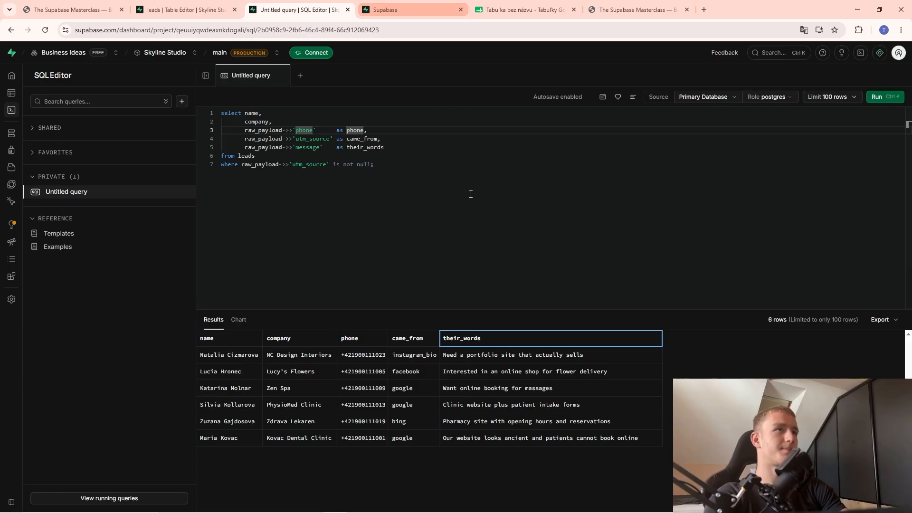
pyautogui.click(71, 9)
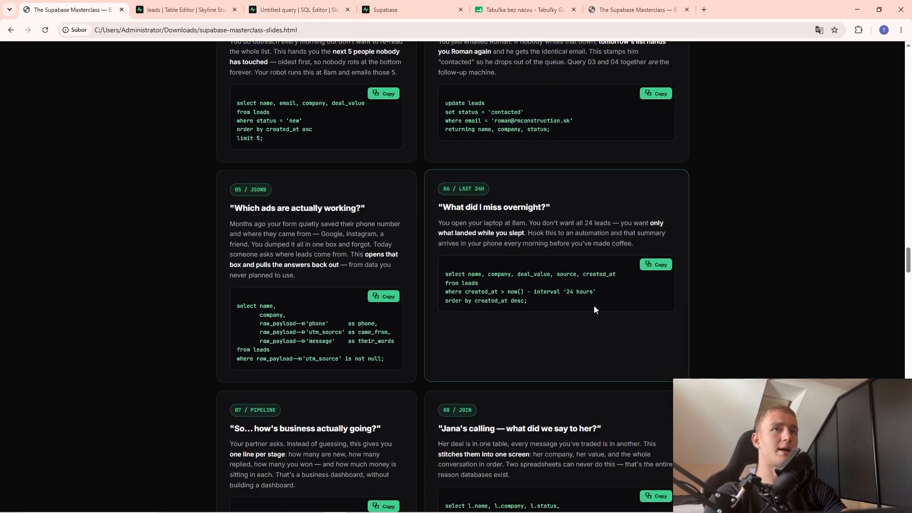
pyautogui.click(655, 265)
# Paste and run the last-24-hours created_at query, which returns no leads.
pyautogui.click(297, 9)
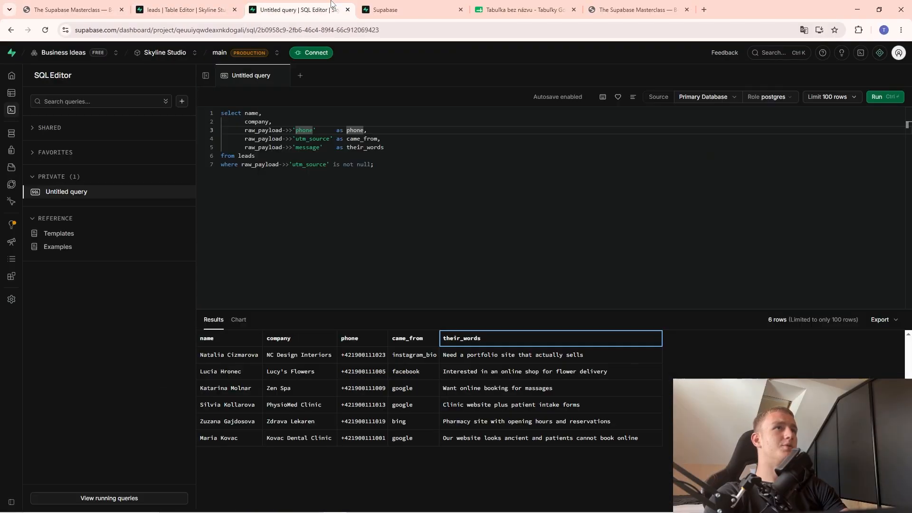
pyautogui.hotkey('ctrl', 'a')
pyautogui.press('Delete')
pyautogui.hotkey('ctrl', 'v')
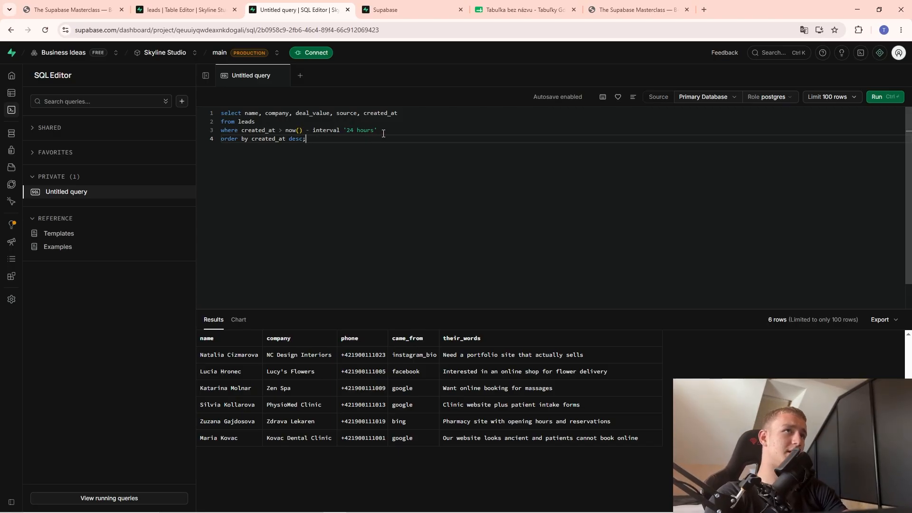
pyautogui.moveTo(383, 133); pyautogui.dragTo(241, 130)
pyautogui.click(273, 131)
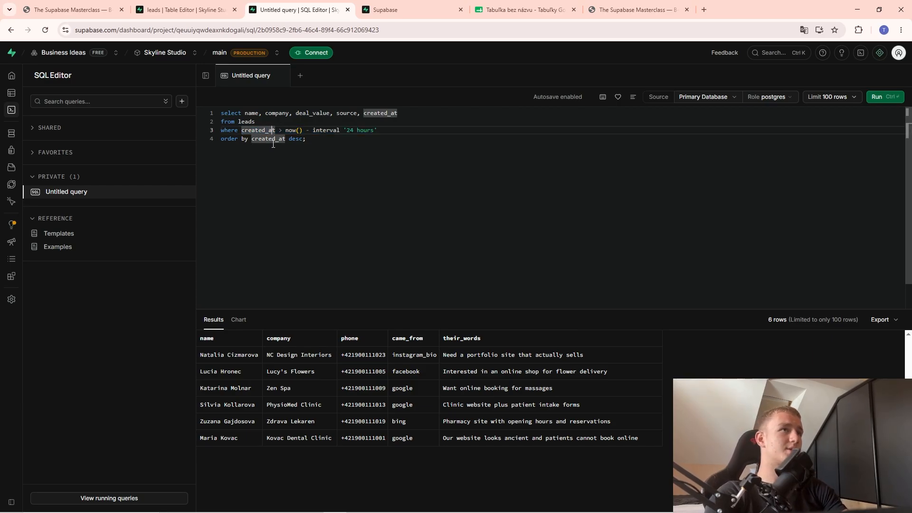
pyautogui.click(236, 142)
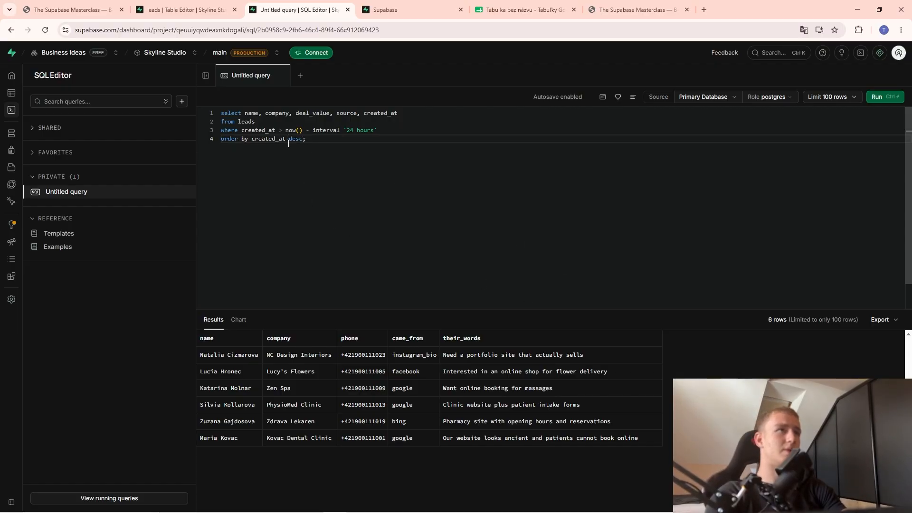
pyautogui.click(878, 97)
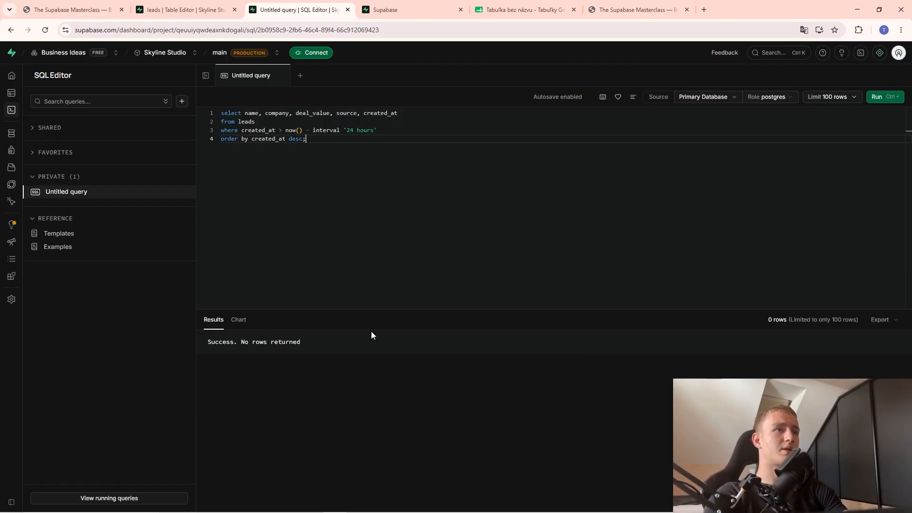
pyautogui.click(366, 416)
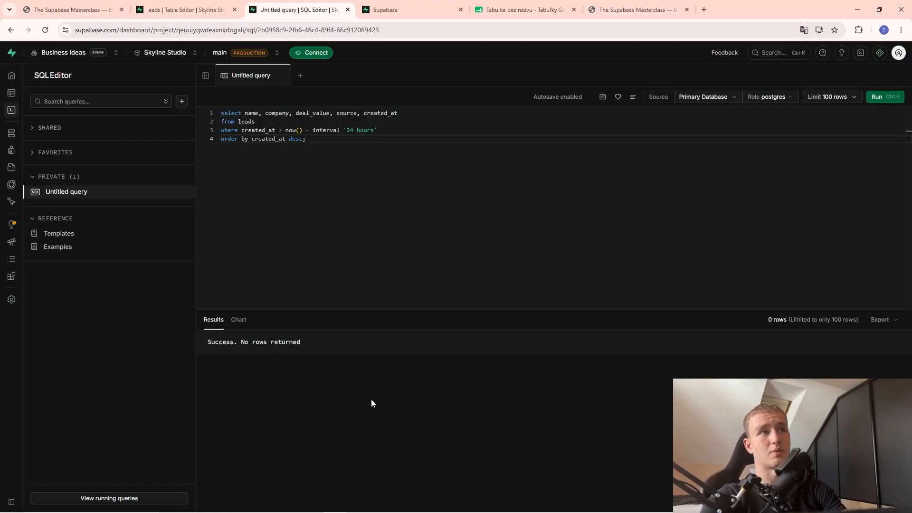
# Return to the course slides at card 07's pipeline group-by query.
pyautogui.click(200, 9)
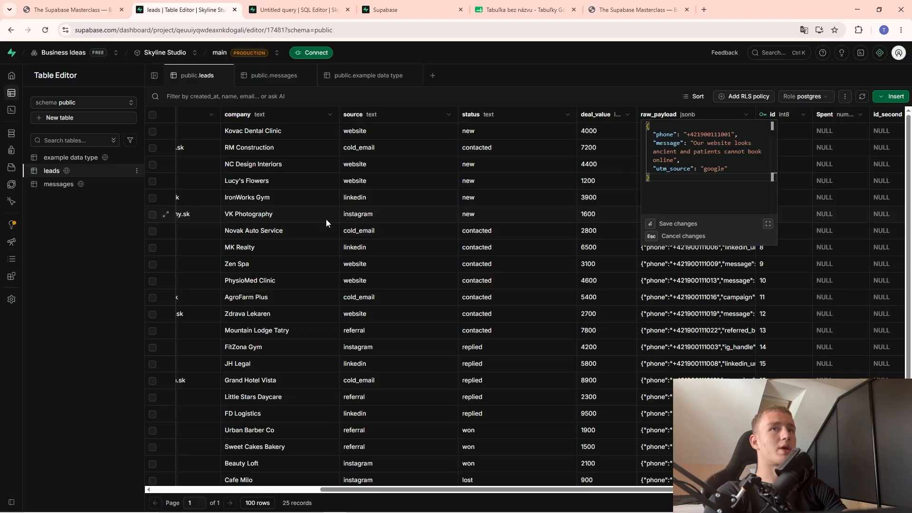
pyautogui.click(97, 5)
pyautogui.scroll(-5, 345, 256)
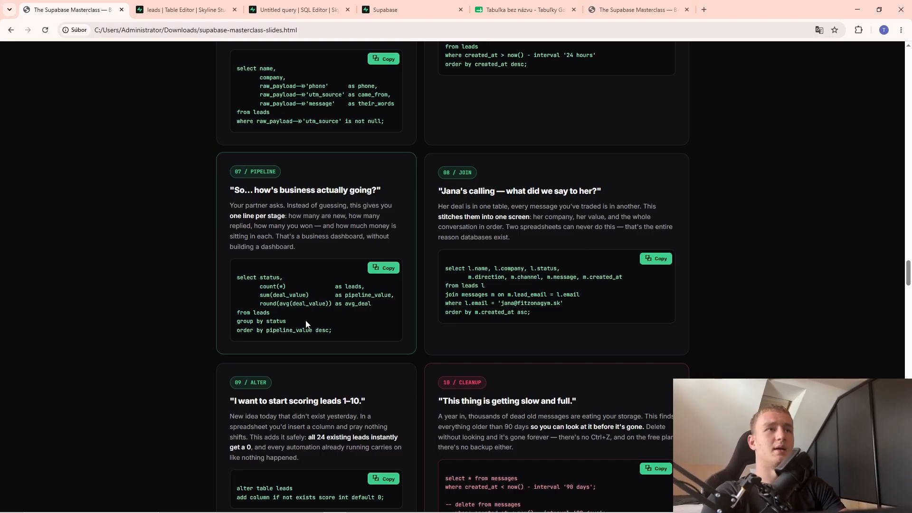
# Paste and run card 07's pipeline query, returning 6 status rows led by contacted (8 leads, 40100).
pyautogui.click(381, 270)
pyautogui.click(190, 7)
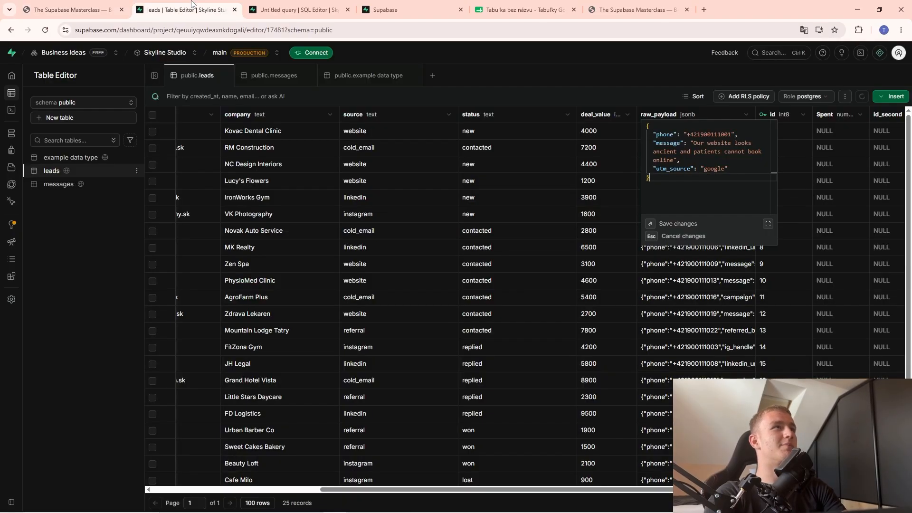
pyautogui.click(294, 7)
pyautogui.hotkey('ctrl', 'a')
pyautogui.hotkey('ctrl', 'v')
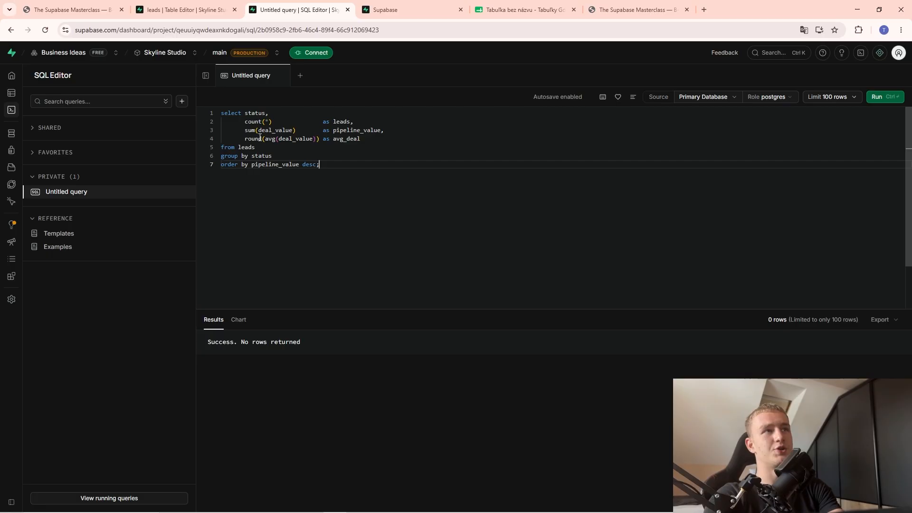
pyautogui.moveTo(265, 138); pyautogui.dragTo(316, 140)
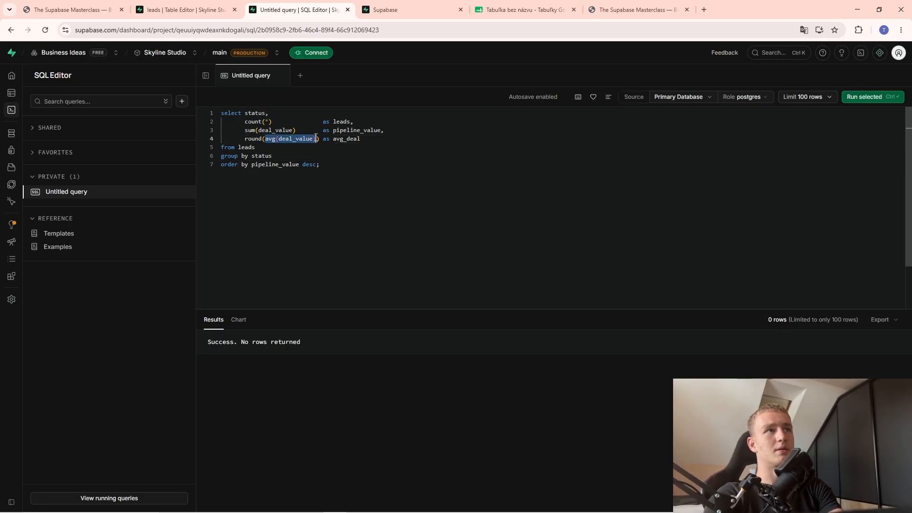
pyautogui.click(314, 140)
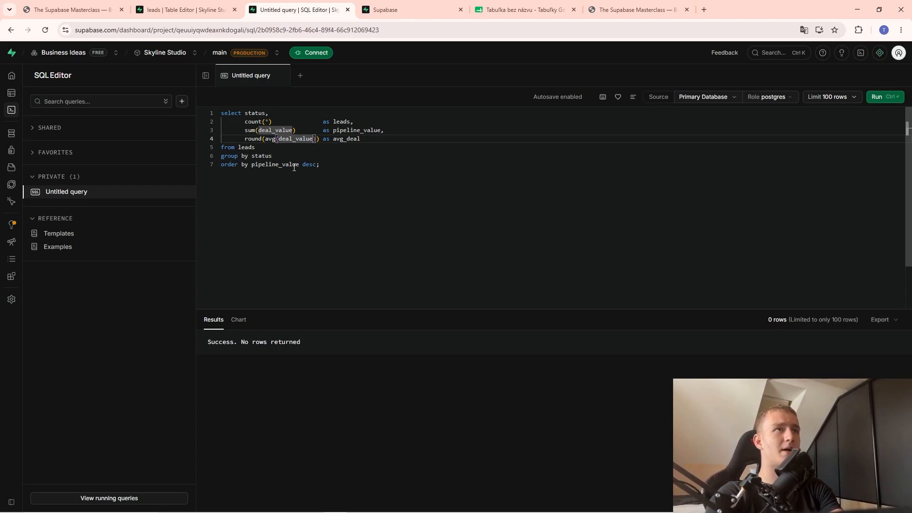
pyautogui.click(878, 97)
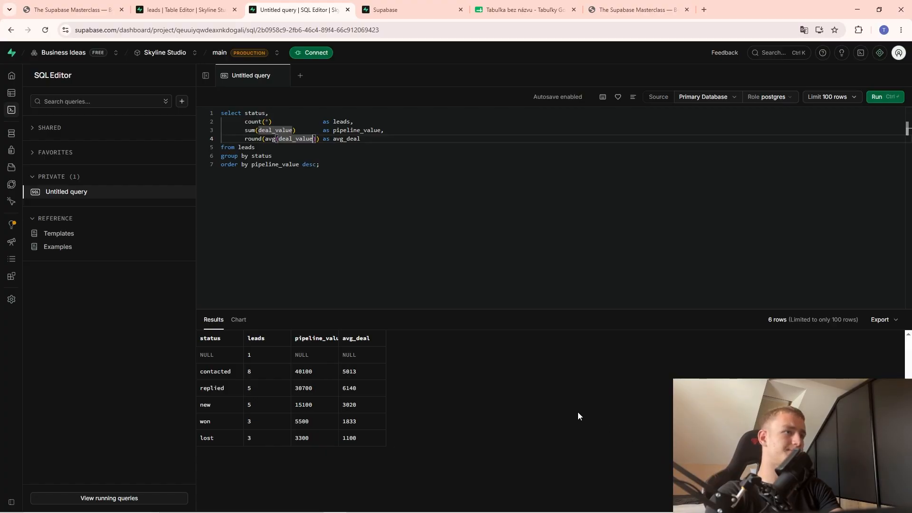
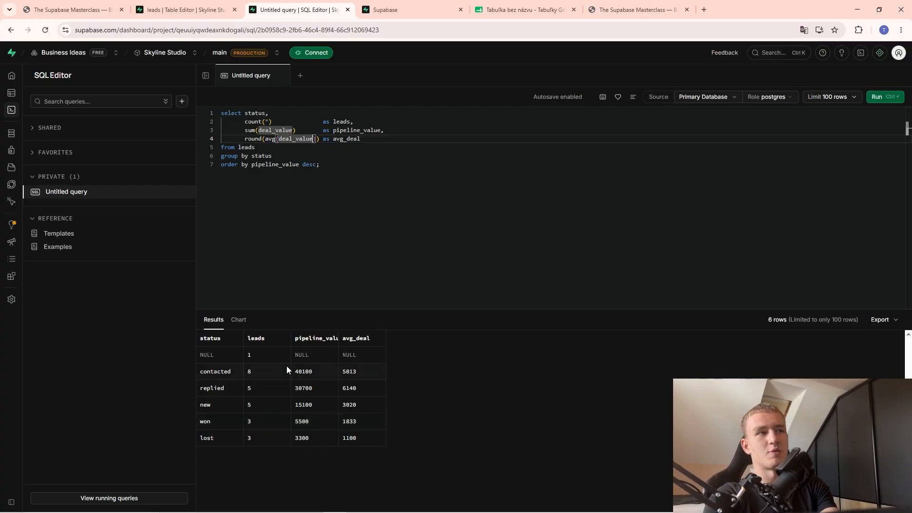
# Look at the pipeline results' export options without copying, then return to the masterclass slides.
pyautogui.click(881, 319)
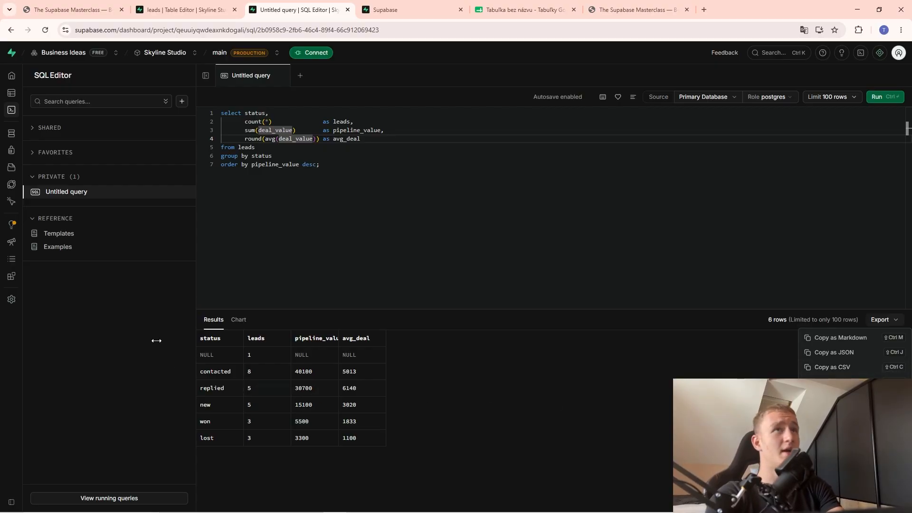
pyautogui.click(527, 405)
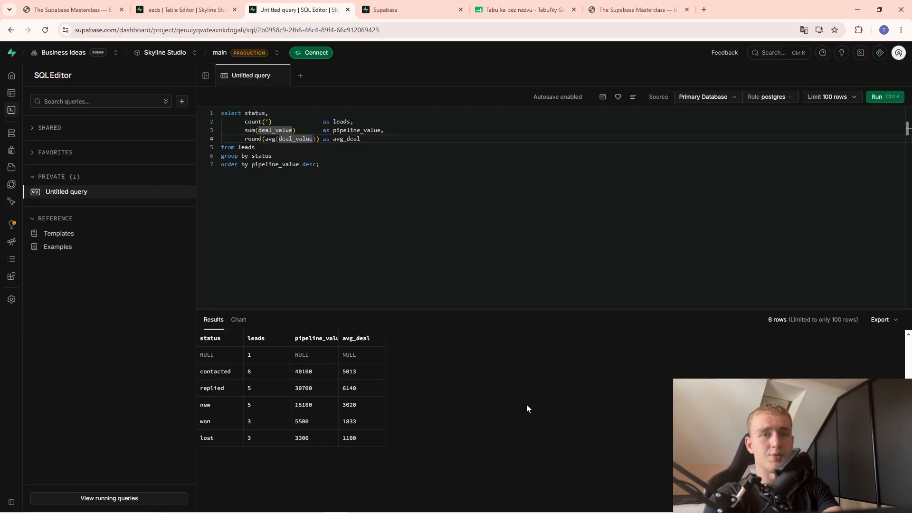
pyautogui.click(71, 9)
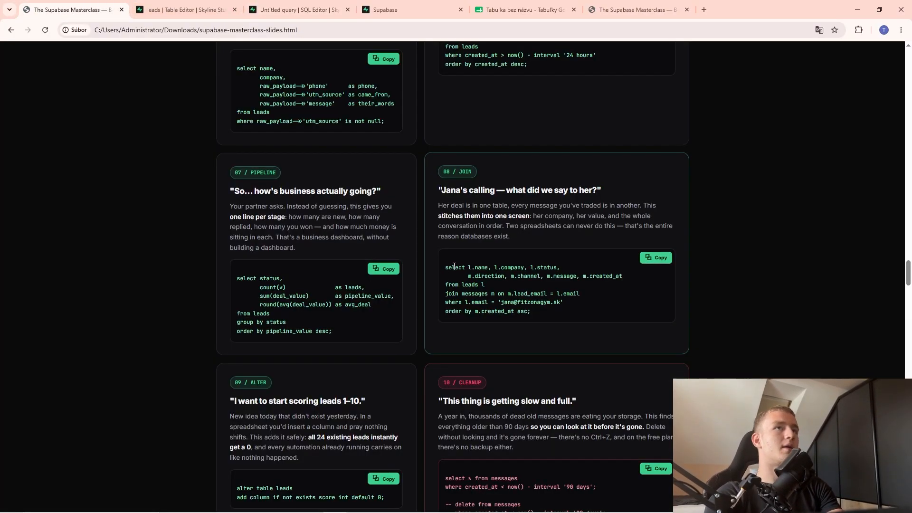
# Replace the pipeline query in the SQL editor with the copied 08 / JOIN query.
pyautogui.scroll(-3, 454, 266)
pyautogui.scroll(3, 458, 228)
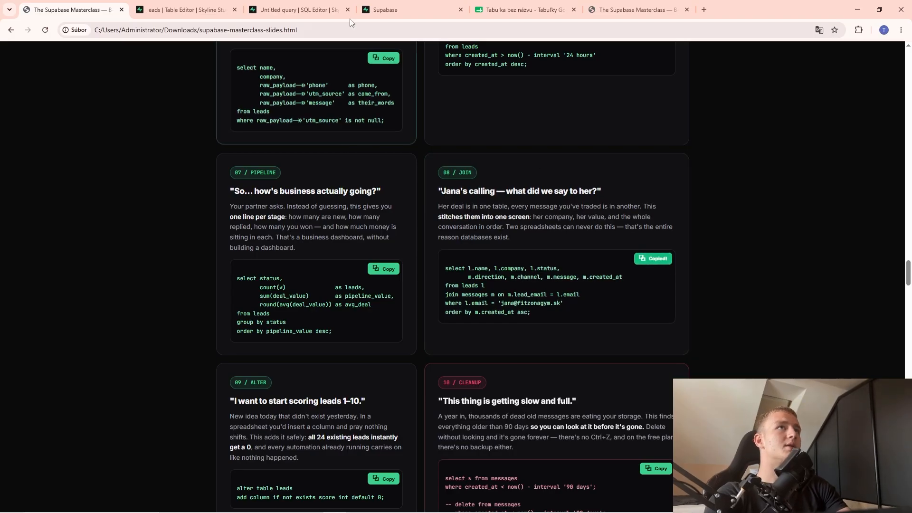
pyautogui.click(211, 7)
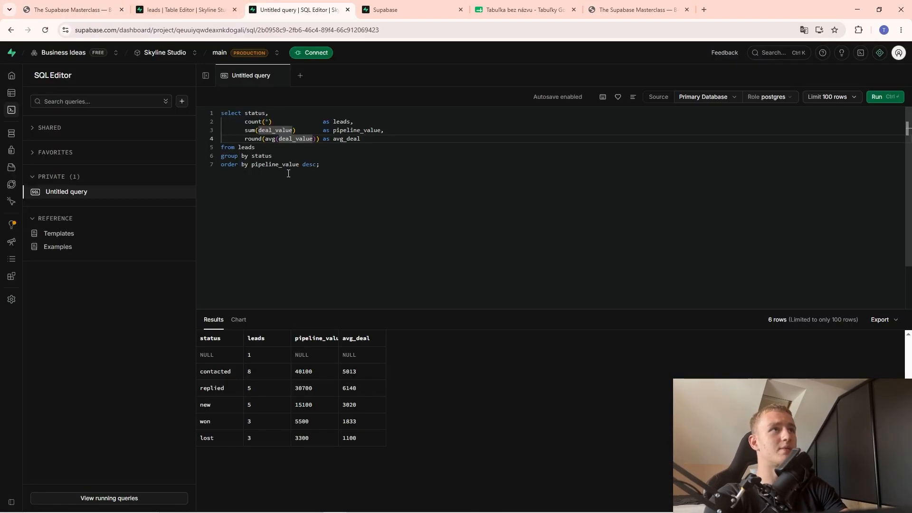
pyautogui.hotkey('ctrl', 'a')
pyautogui.hotkey('ctrl', 'v')
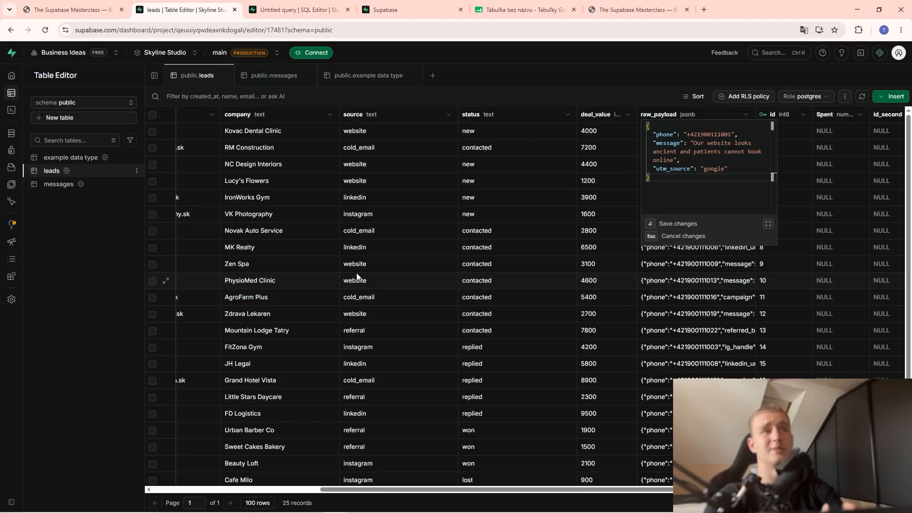
# Scroll through the leads and messages tables, then return to the SQL editor's JOIN query.
pyautogui.scroll(-1, 429, 207)
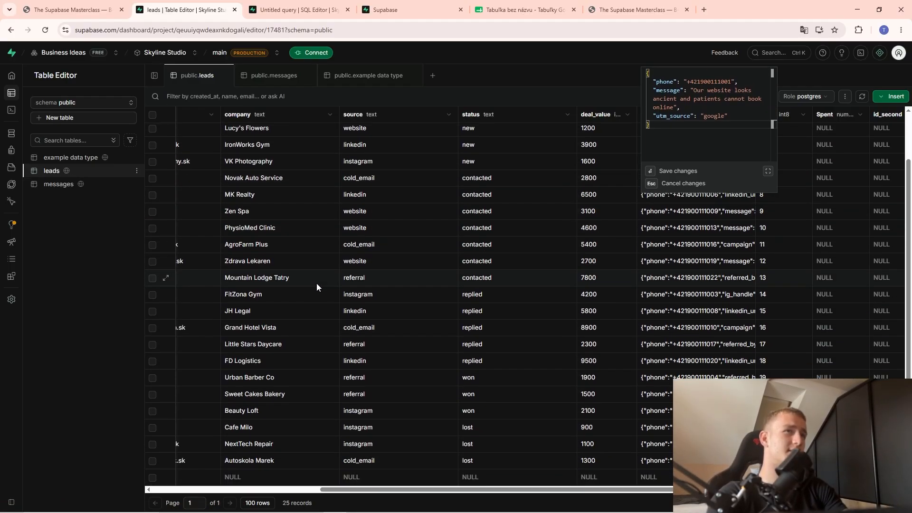
pyautogui.click(59, 184)
pyautogui.scroll(-1, 418, 327)
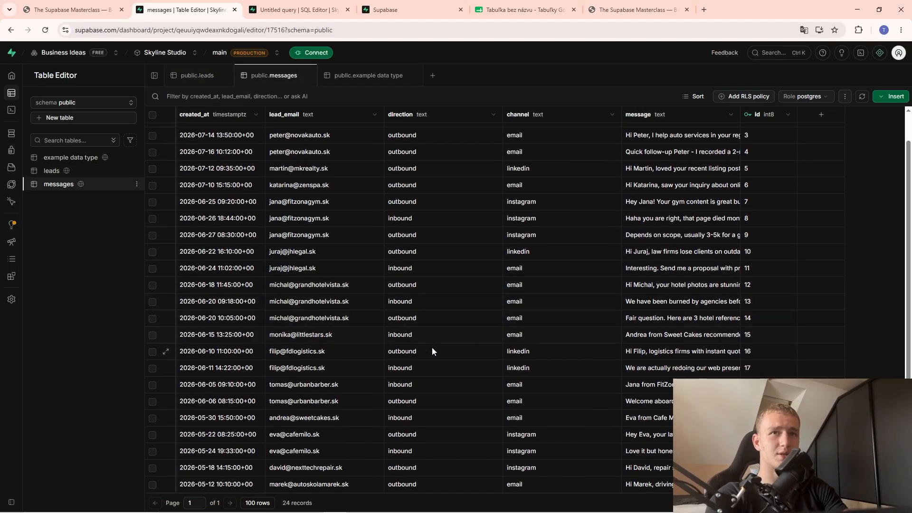
pyautogui.hotkey('ctrl', 'Tab')
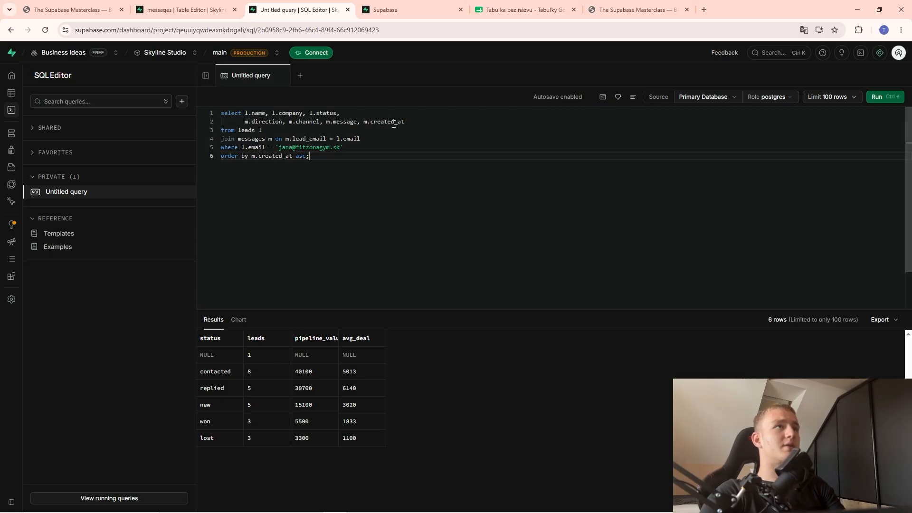
# Trace the l and m aliases in the JOIN query and run just the selected e-mail text.
pyautogui.doubleClick(246, 113)
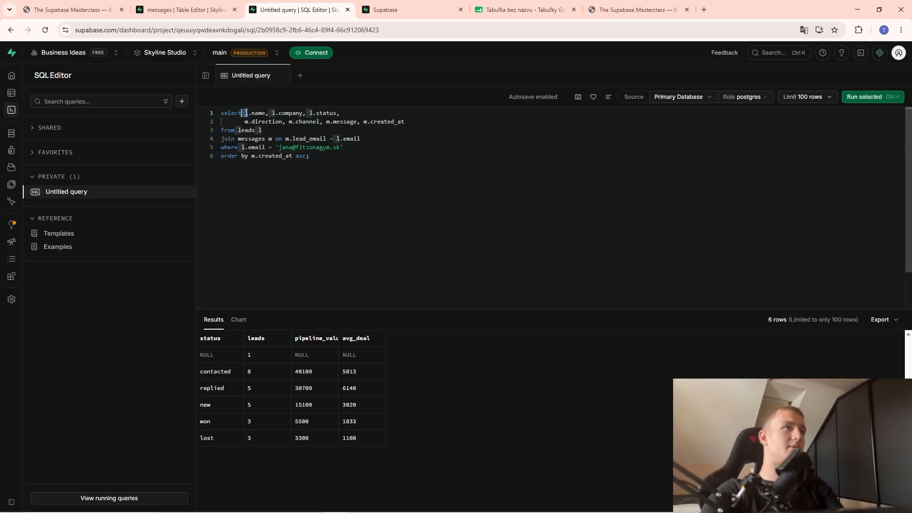
pyautogui.click(263, 130)
pyautogui.doubleClick(246, 122)
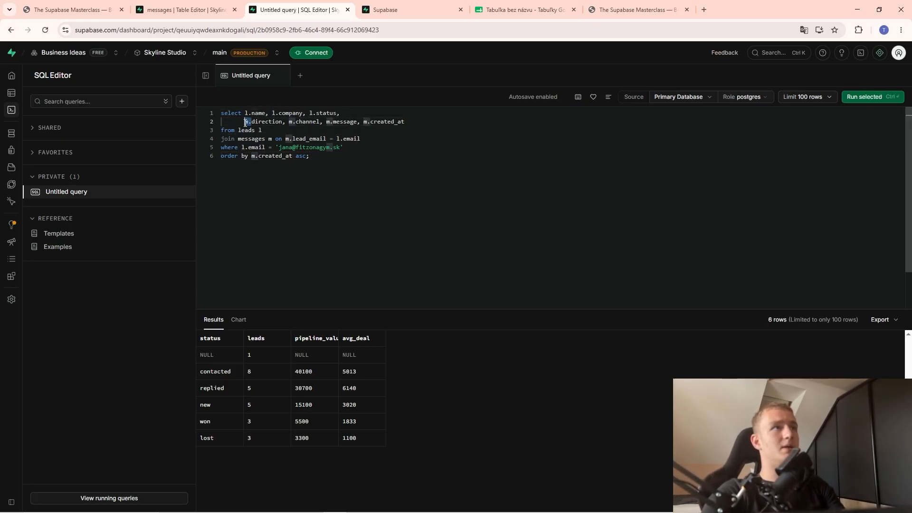
pyautogui.click(272, 139)
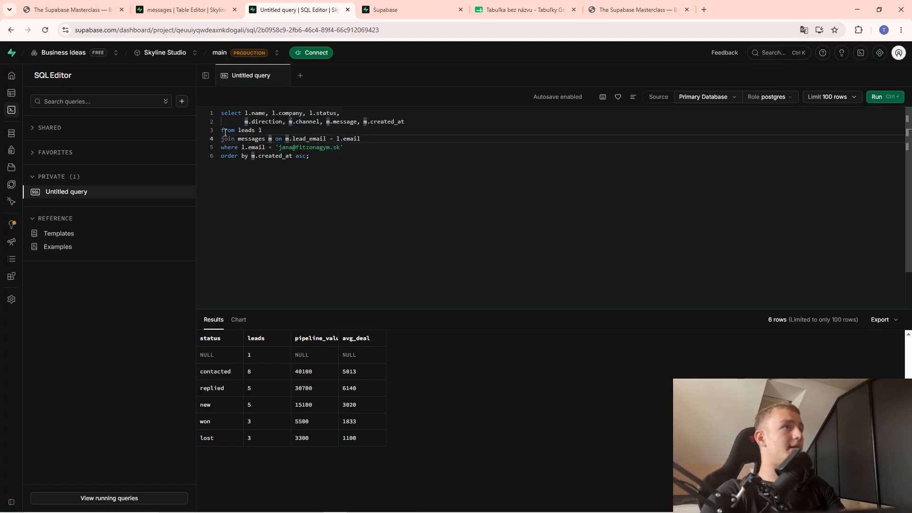
pyautogui.press('Up')
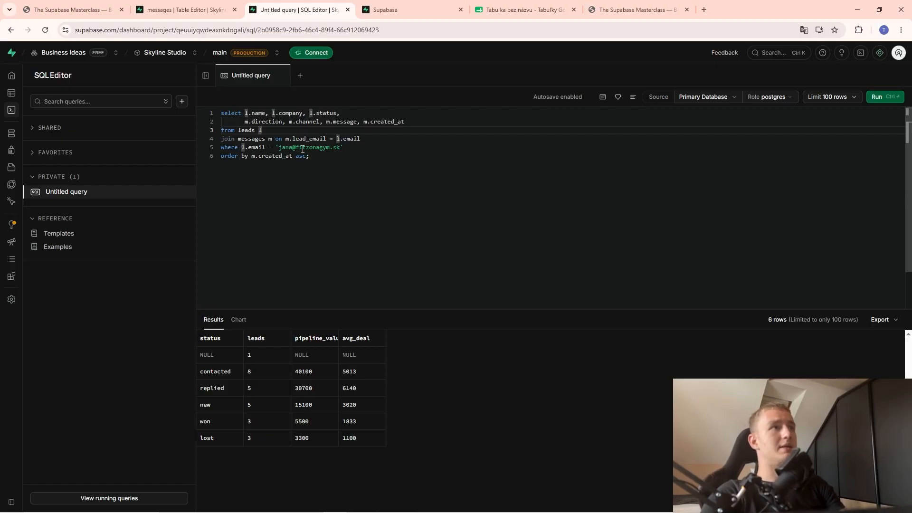
pyautogui.moveTo(282, 148); pyautogui.dragTo(341, 149)
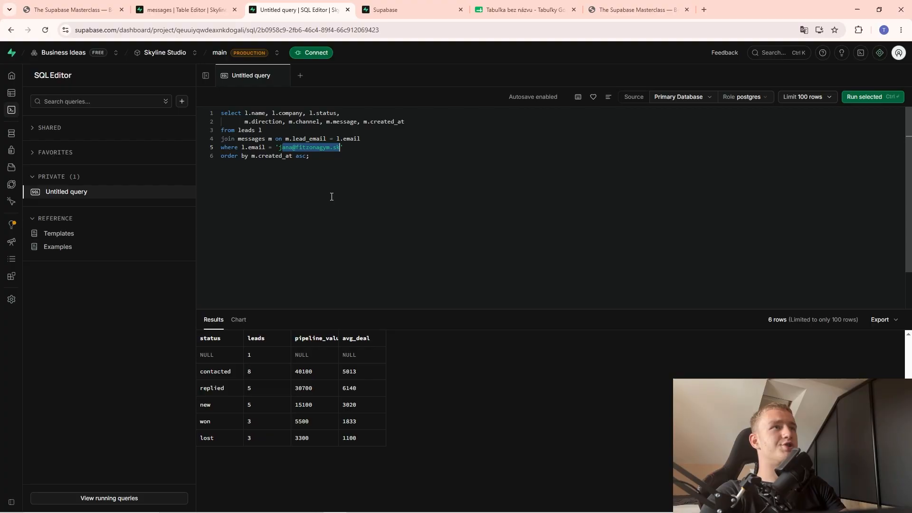
pyautogui.click(868, 97)
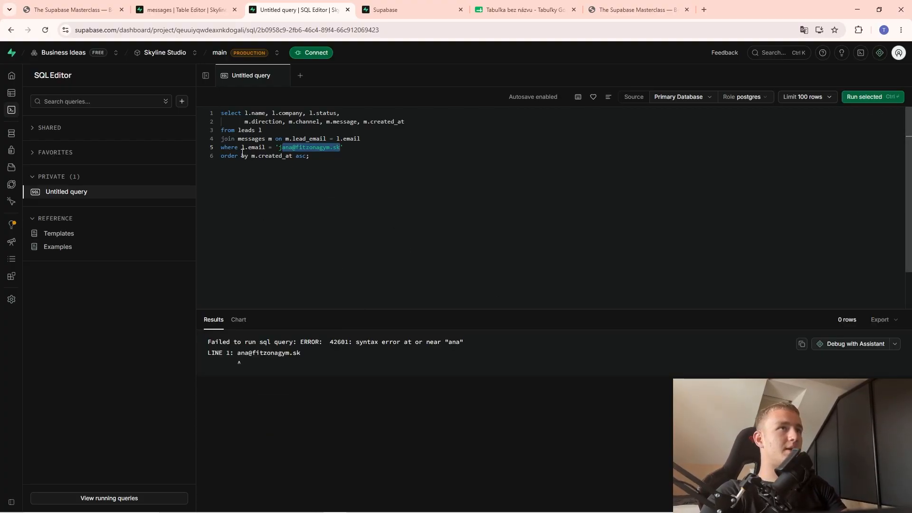
# Re-paste the JOIN query from the slides and run it, returning three Instagram messages.
pyautogui.click(180, 9)
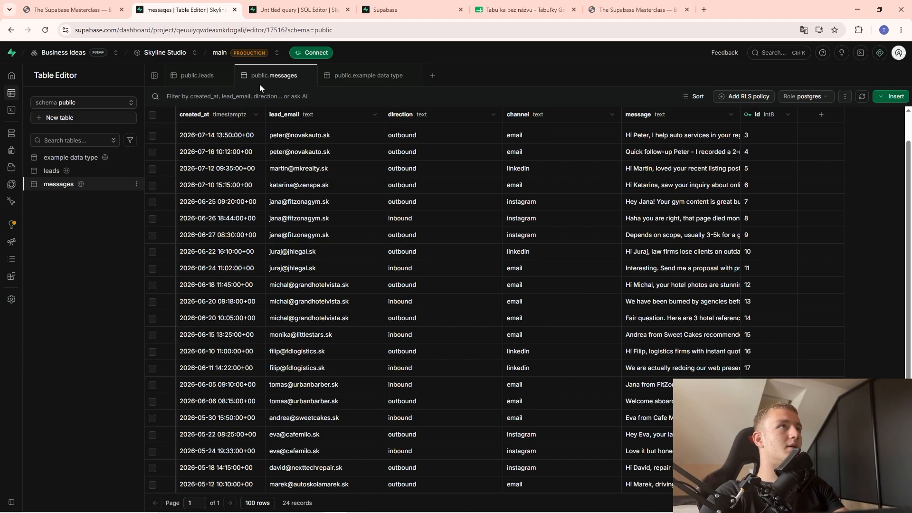
pyautogui.click(53, 9)
pyautogui.click(255, 4)
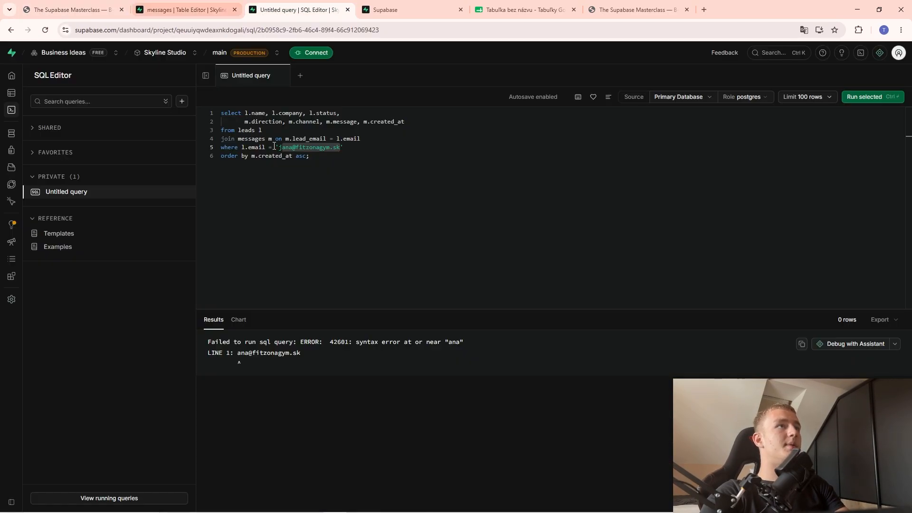
pyautogui.hotkey('ctrl', 'a')
pyautogui.hotkey('ctrl', 'v')
pyautogui.click(876, 97)
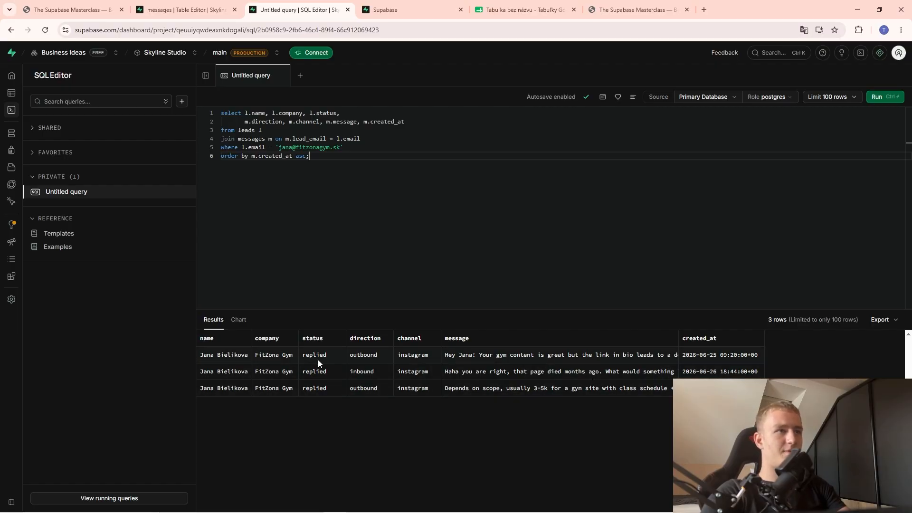
# Copy the results as a Markdown table and paste it into a new browser tab.
pyautogui.click(881, 319)
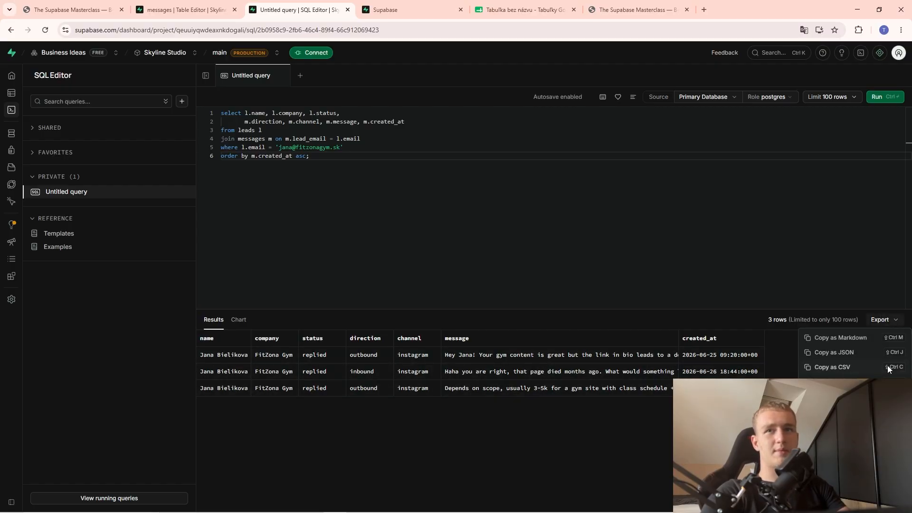
pyautogui.click(834, 338)
pyautogui.click(703, 12)
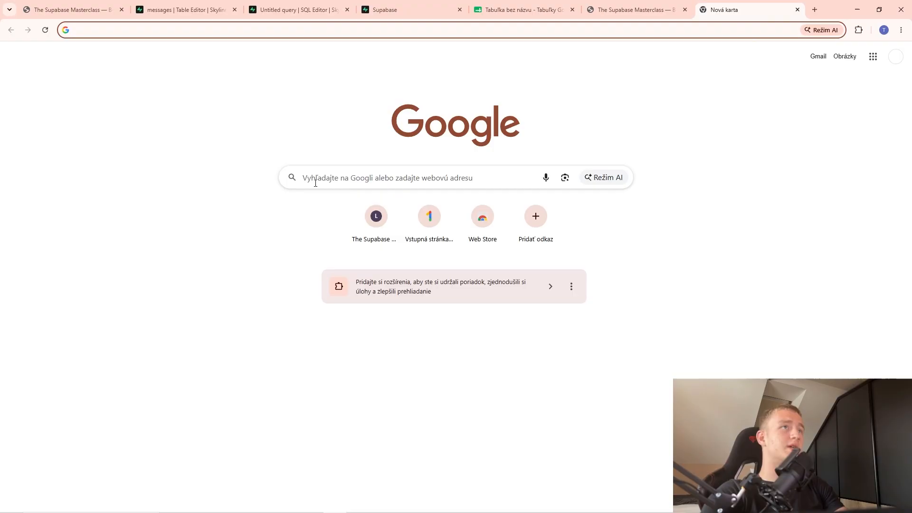
pyautogui.hotkey('ctrl', 'v')
pyautogui.click(798, 10)
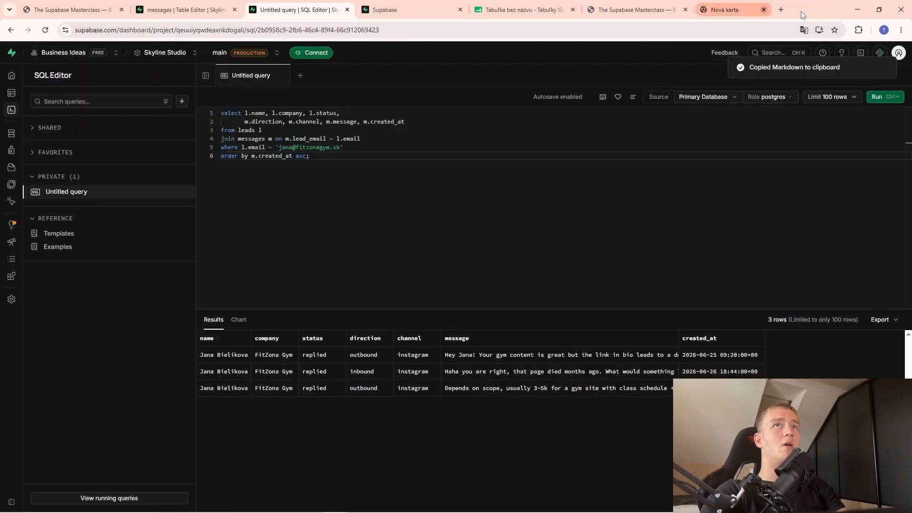
# Search 'google docs', create a blank document and paste the Markdown results table.
pyautogui.click(707, 8)
pyautogui.write('google docs')
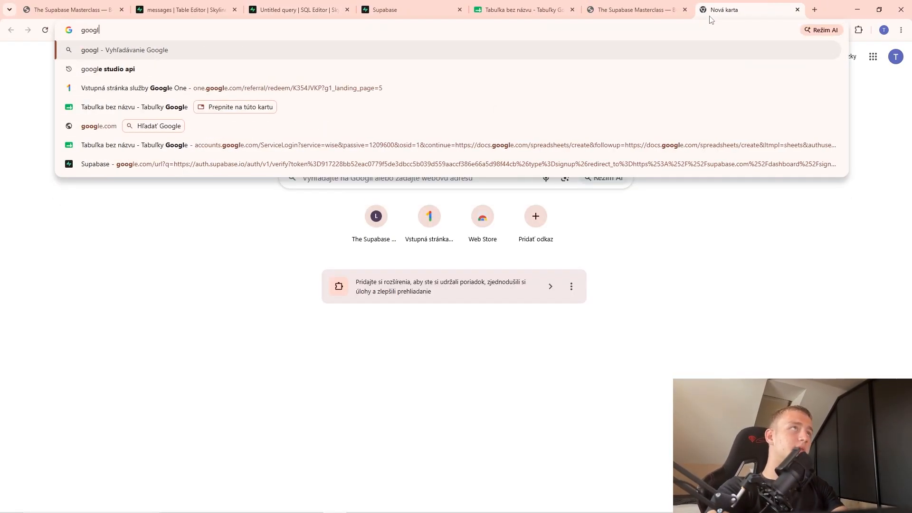
pyautogui.press('Return')
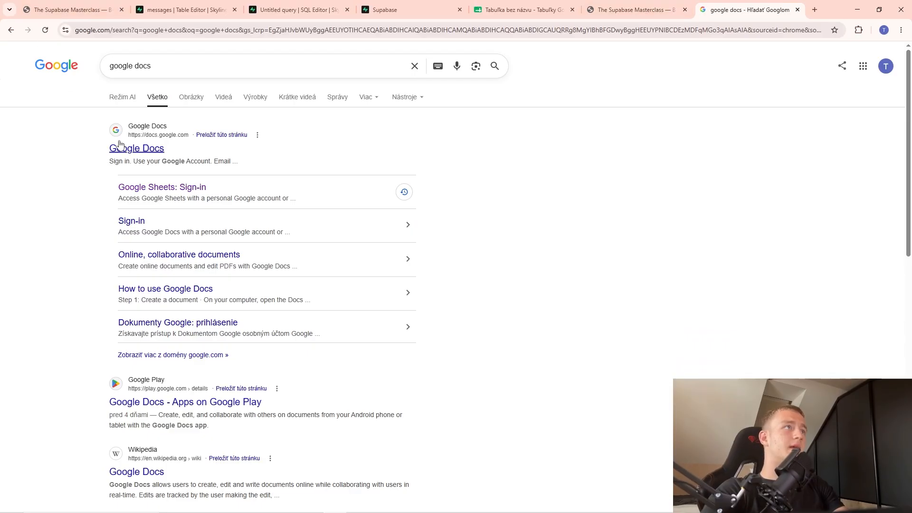
pyautogui.click(120, 148)
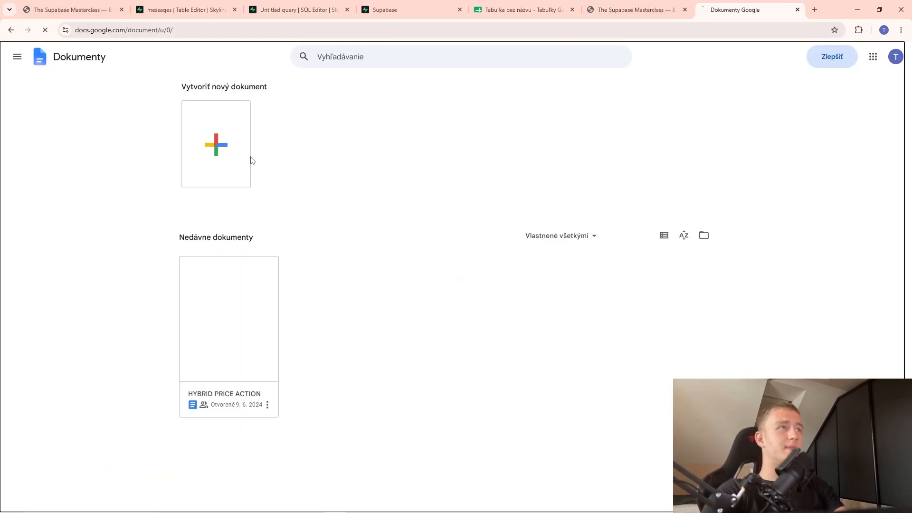
pyautogui.click(245, 157)
pyautogui.hotkey('ctrl', 'v')
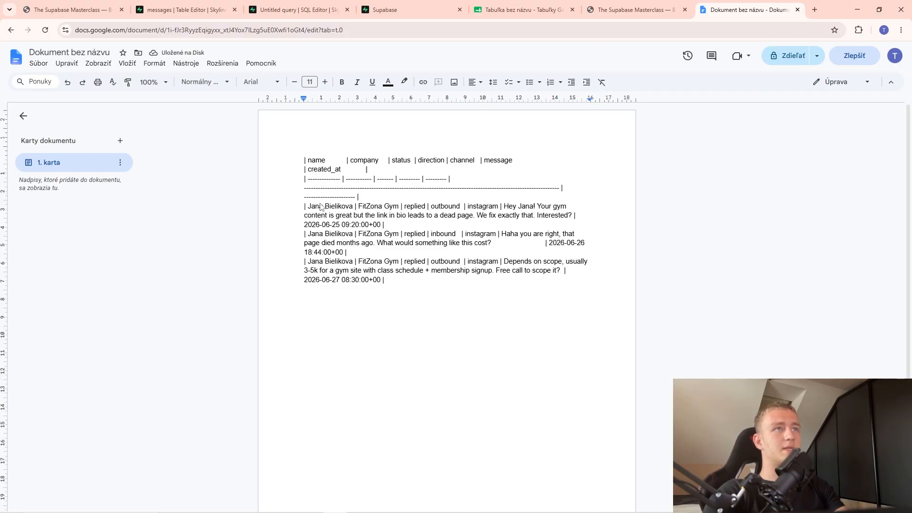
# Highlight parts of the pasted table, then delete all of it.
pyautogui.moveTo(320, 207); pyautogui.dragTo(345, 207)
pyautogui.moveTo(414, 207); pyautogui.dragTo(426, 206)
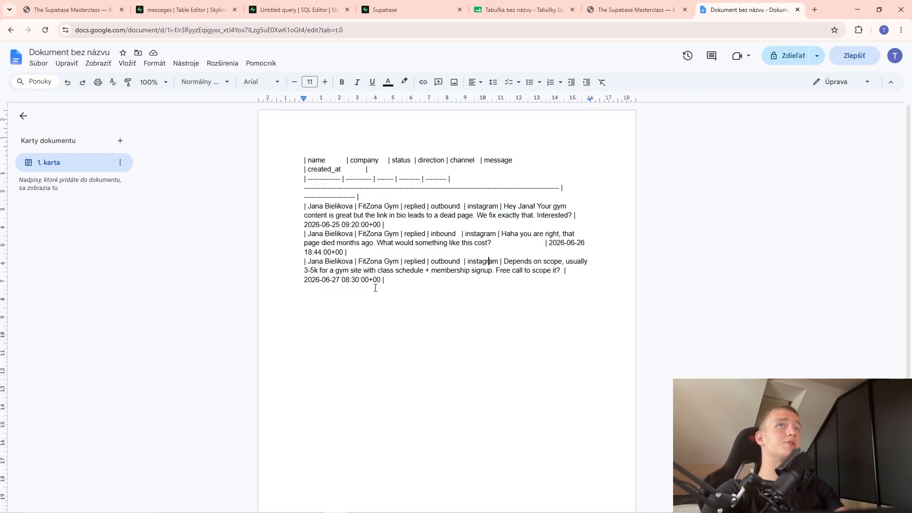
pyautogui.hotkey('ctrl', 'a')
pyautogui.press('BackSpace')
# Copy the 09 / ALTER TABLE statement from the masterclass slides.
pyautogui.click(314, 4)
pyautogui.click(194, 5)
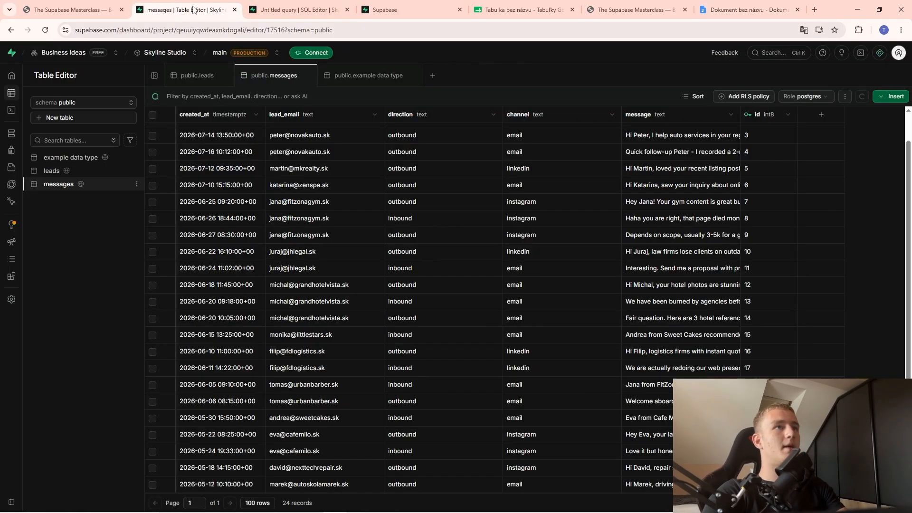
pyautogui.click(284, 5)
pyautogui.click(95, 5)
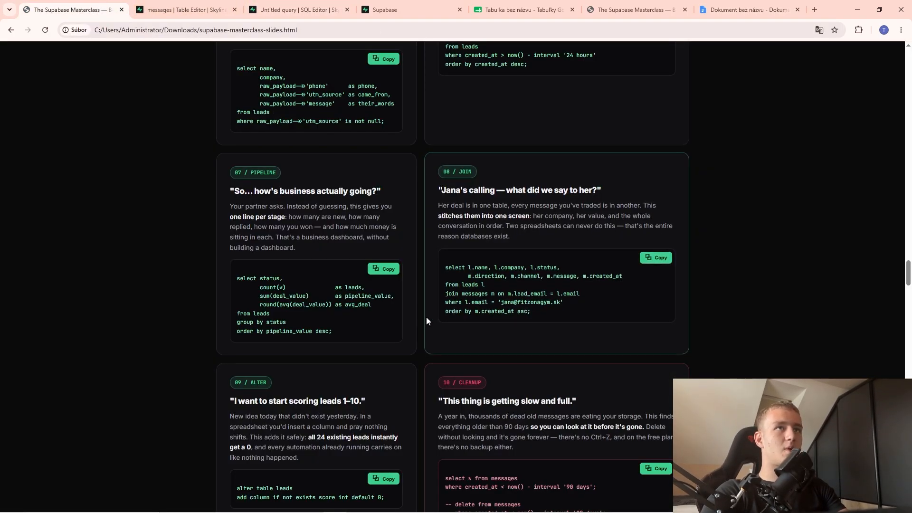
pyautogui.scroll(-3, 426, 317)
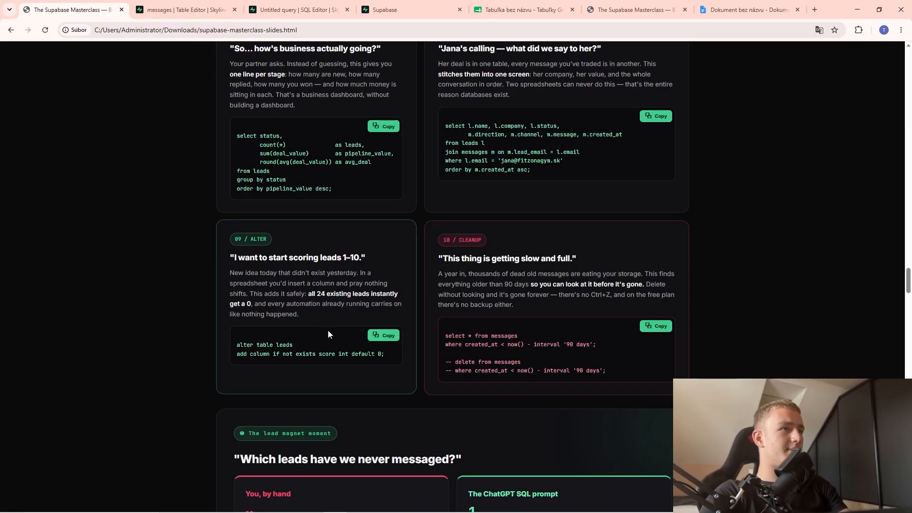
pyautogui.click(387, 337)
# Paste the ALTER TABLE statement over the JOIN query in the SQL editor.
pyautogui.click(200, 7)
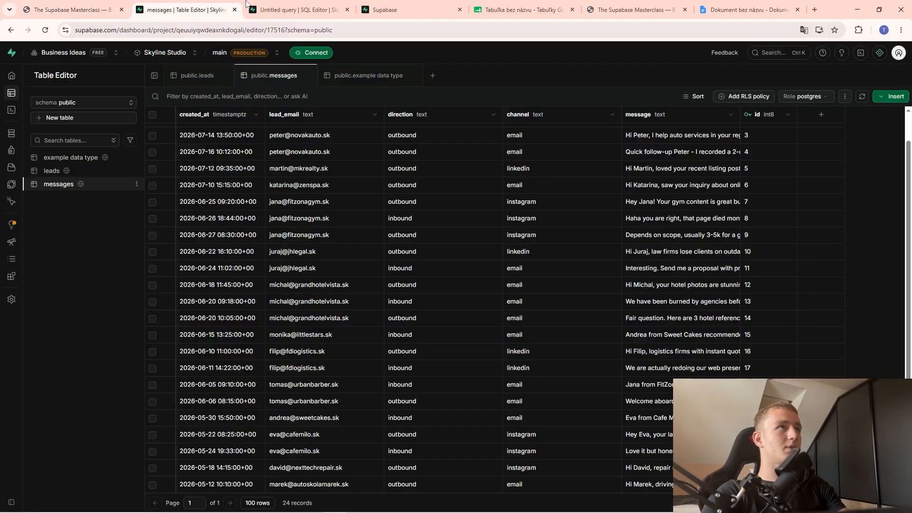
pyautogui.click(298, 5)
pyautogui.click(393, 153)
pyautogui.hotkey('ctrl', 'a')
pyautogui.hotkey('ctrl', 'v')
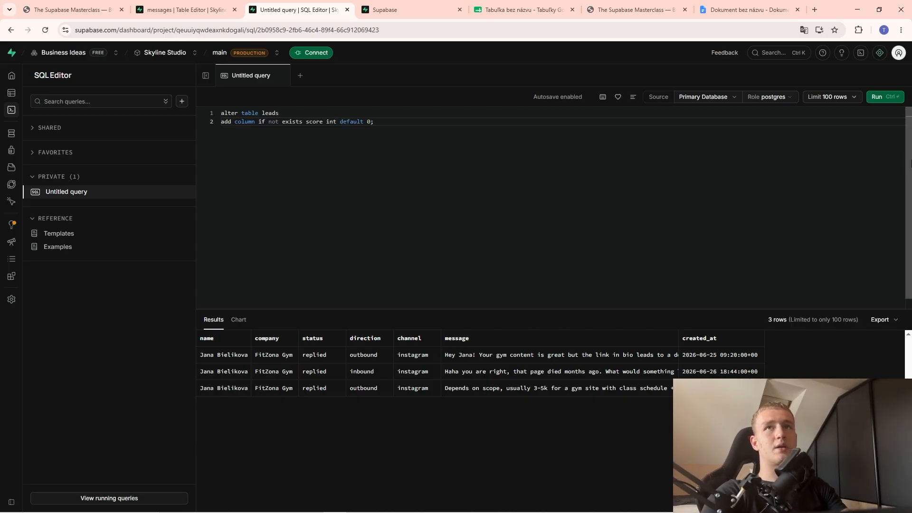
# Run the ALTER TABLE statement, getting 'Success. No rows returned', and highlight alter table leads.
pyautogui.hotkey('ctrl', 'Return')
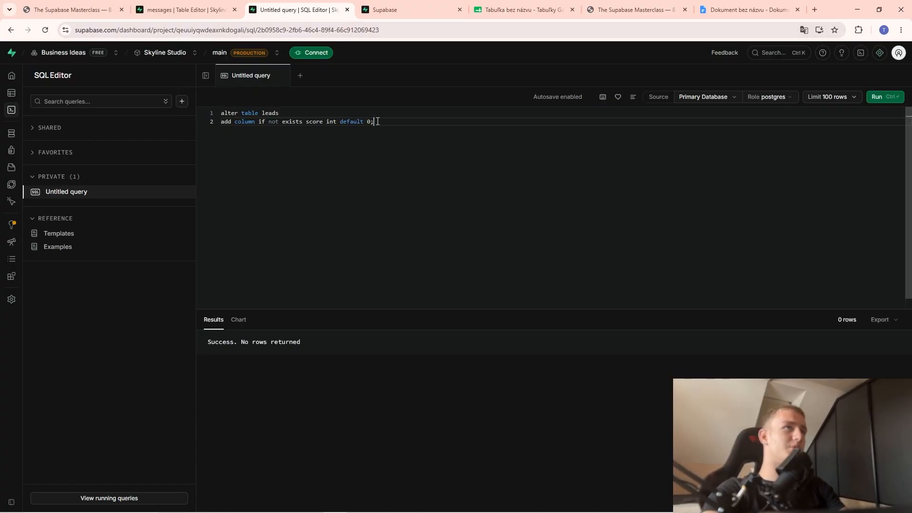
pyautogui.moveTo(374, 122); pyautogui.dragTo(242, 109)
pyautogui.click(340, 206)
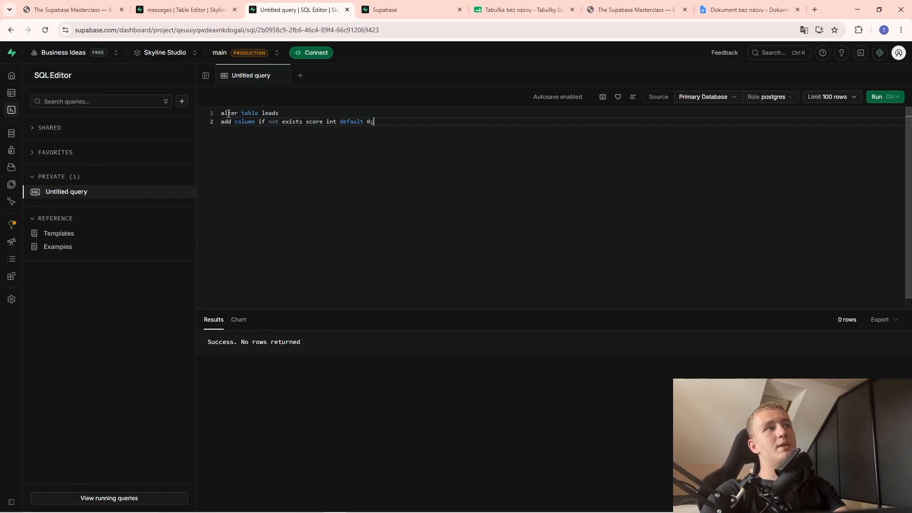
pyautogui.moveTo(228, 114)
pyautogui.mouseDown()
pyautogui.moveTo(256, 114)
pyautogui.moveTo(219, 113)
pyautogui.mouseUp()
pyautogui.click(270, 121)
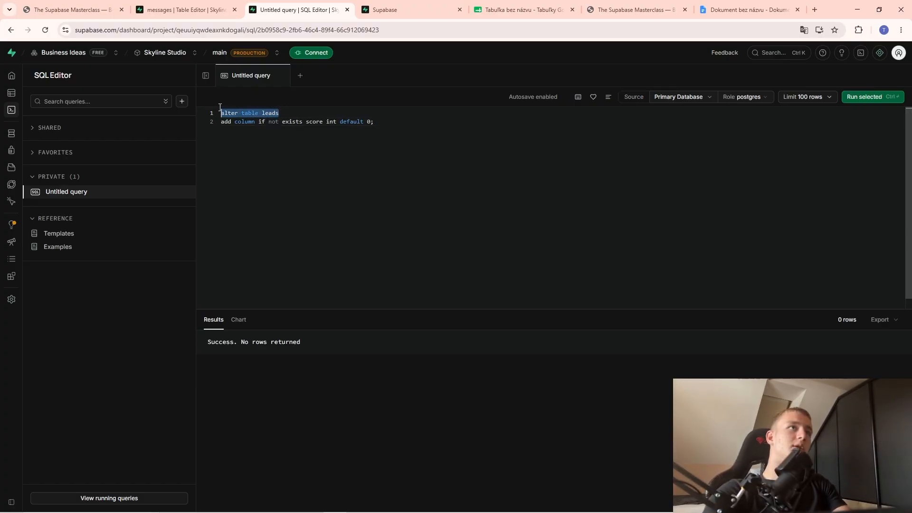
pyautogui.click(261, 163)
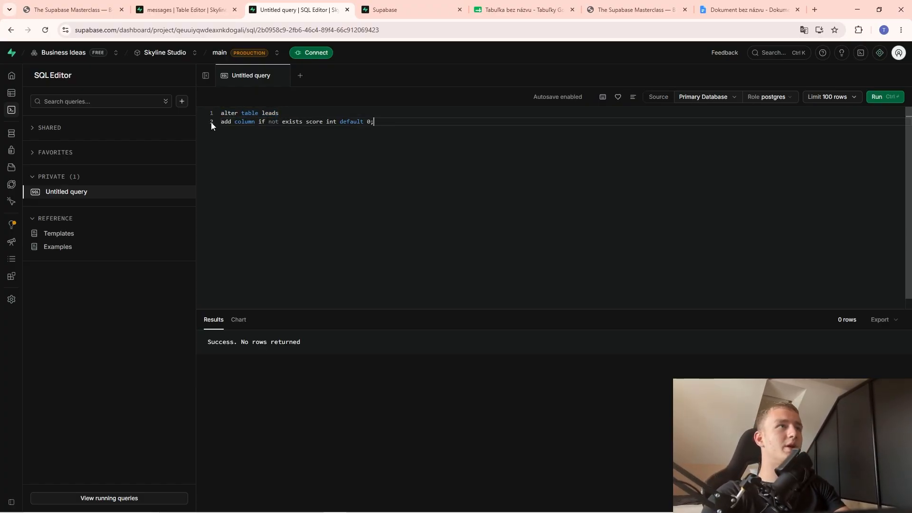
# Walk through the add column, score and default 0 parts, then go back to the slides.
pyautogui.moveTo(222, 119); pyautogui.dragTo(249, 122)
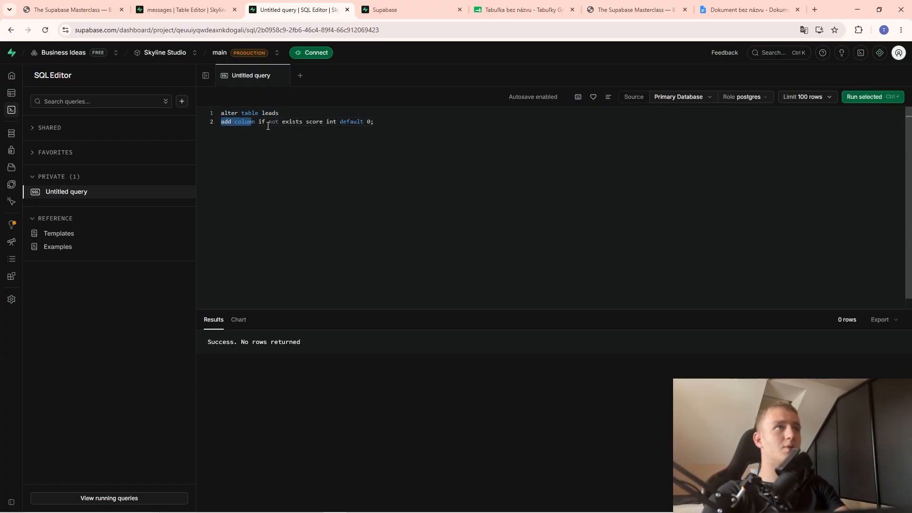
pyautogui.click(260, 123)
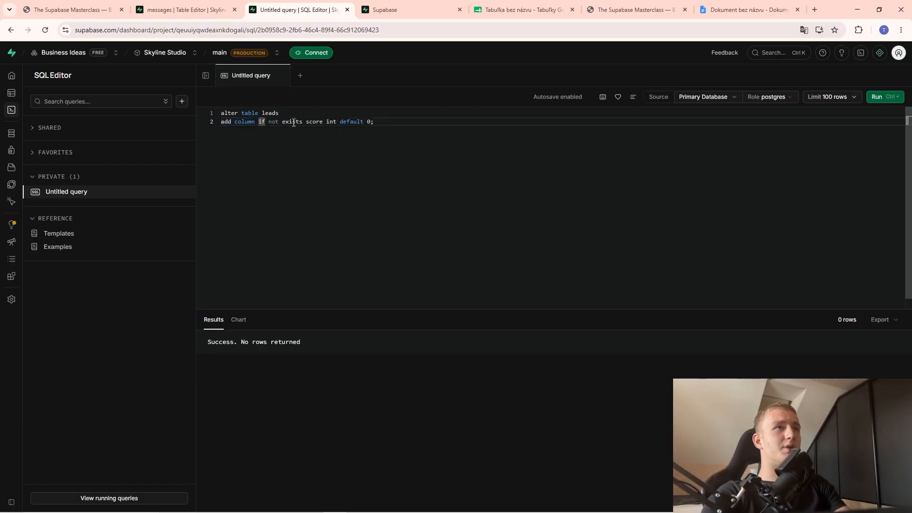
pyautogui.doubleClick(312, 122)
pyautogui.click(370, 122)
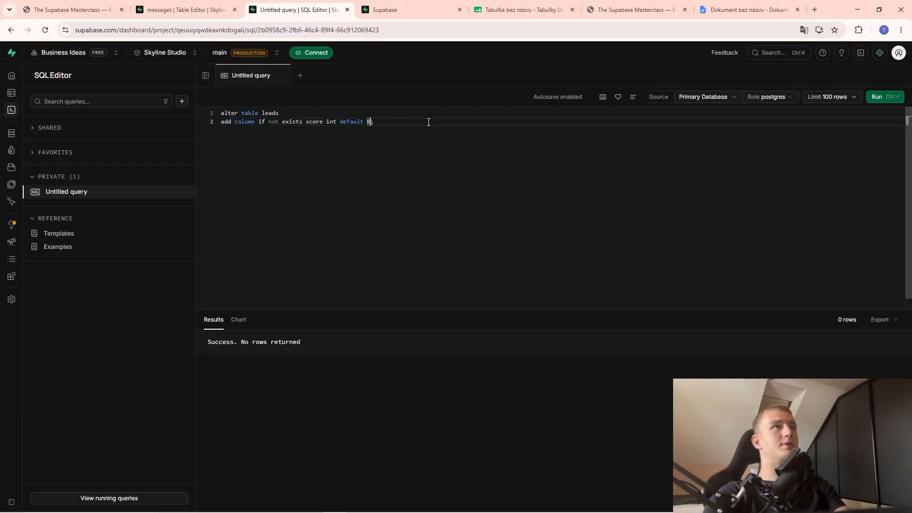
pyautogui.moveTo(341, 123); pyautogui.dragTo(374, 124)
pyautogui.click(374, 124)
pyautogui.click(195, 9)
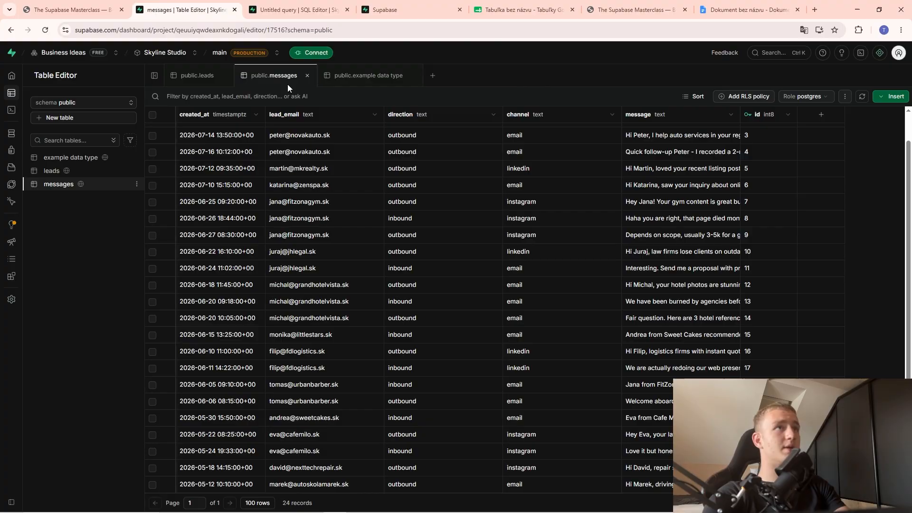
pyautogui.click(89, 5)
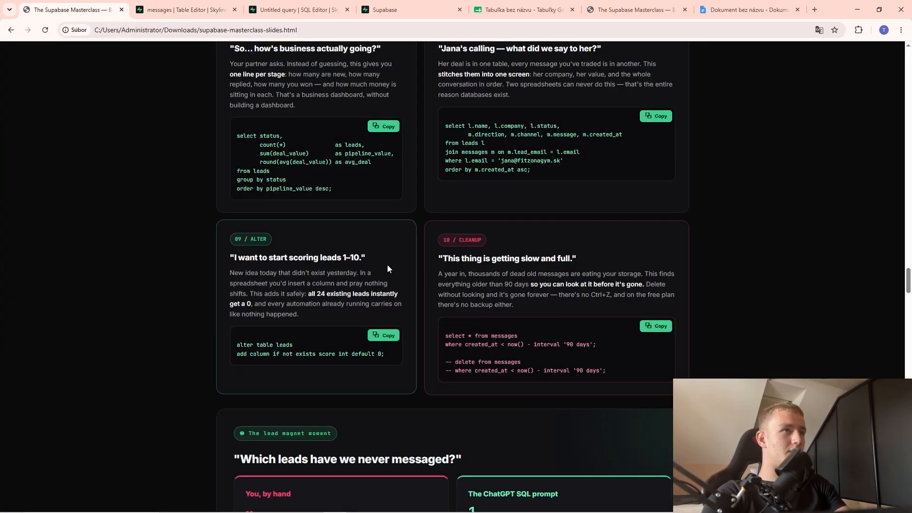
# Copy the 10 / CLEANUP query for messages older than 90 days and switch to the SQL editor.
pyautogui.scroll(1, 585, 309)
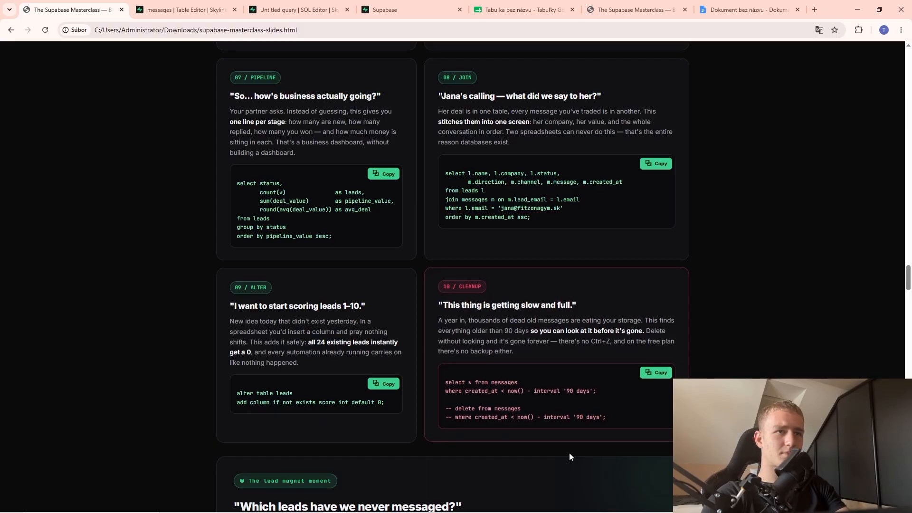
pyautogui.rightClick(444, 318)
pyautogui.press('Escape')
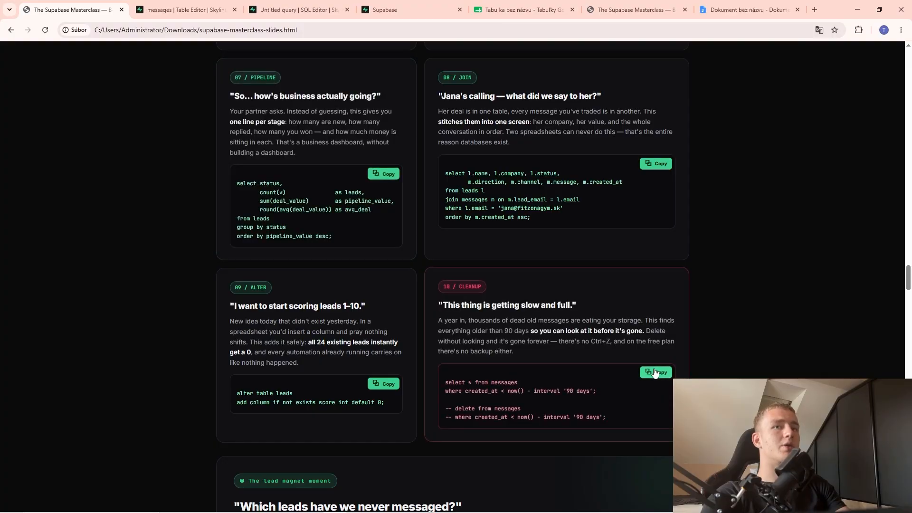
pyautogui.hotkey('ctrl', 'Tab')
pyautogui.hotkey('ctrl', 'Tab')
# Paste and run the 90-day old-messages query, then open the leads table in Table Editor.
pyautogui.hotkey('ctrl', 'a')
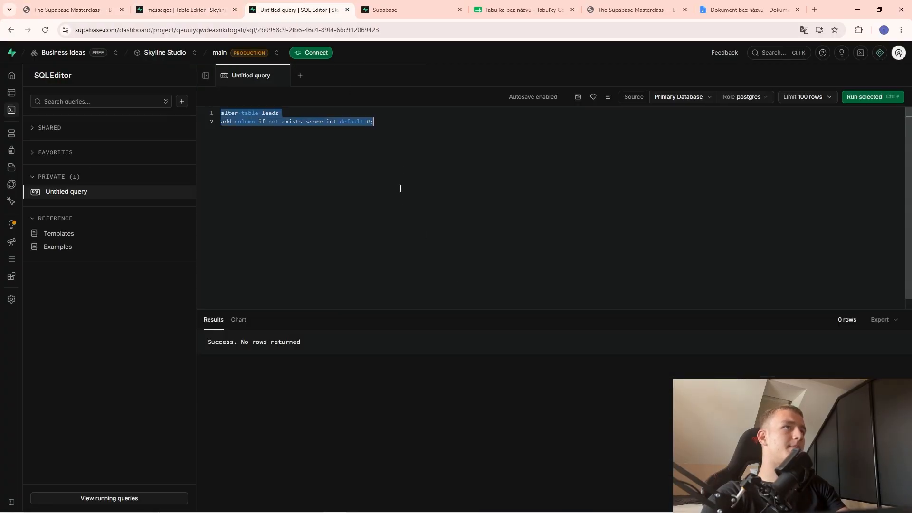
pyautogui.hotkey('ctrl', 'v')
pyautogui.hotkey('ctrl', 'Return')
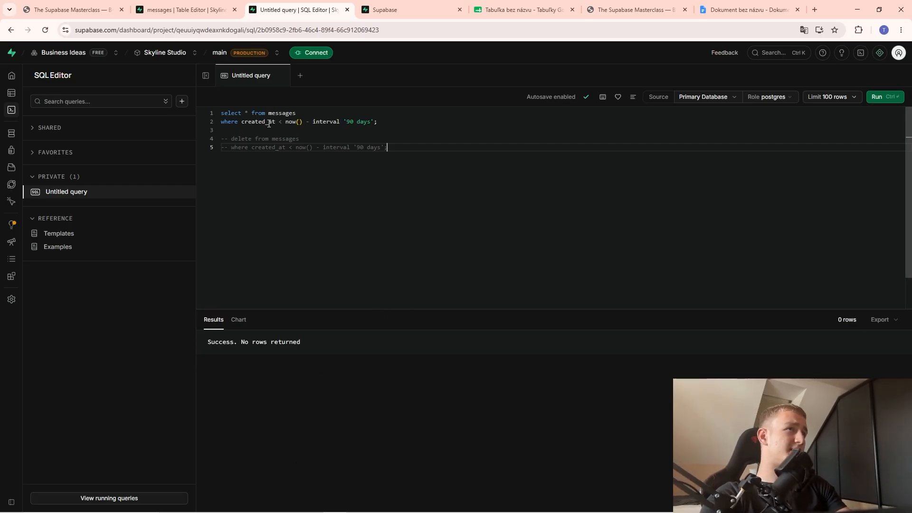
pyautogui.click(25, 94)
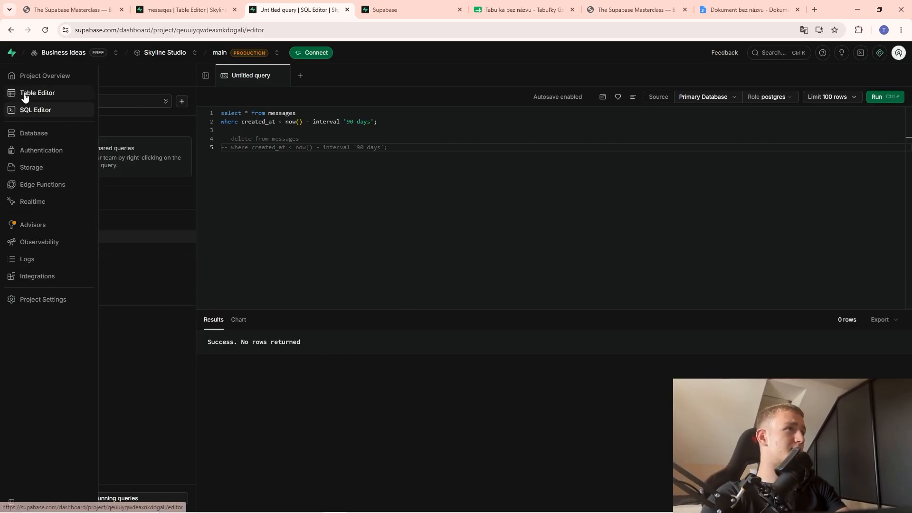
pyautogui.click(111, 172)
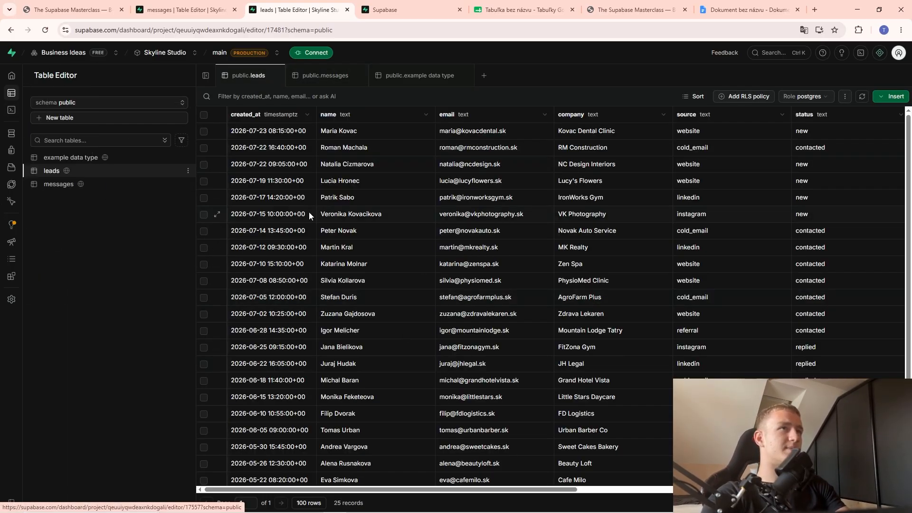
# Open the messages table and try changing the first message's created_at year, closing without saving.
pyautogui.click(25, 112)
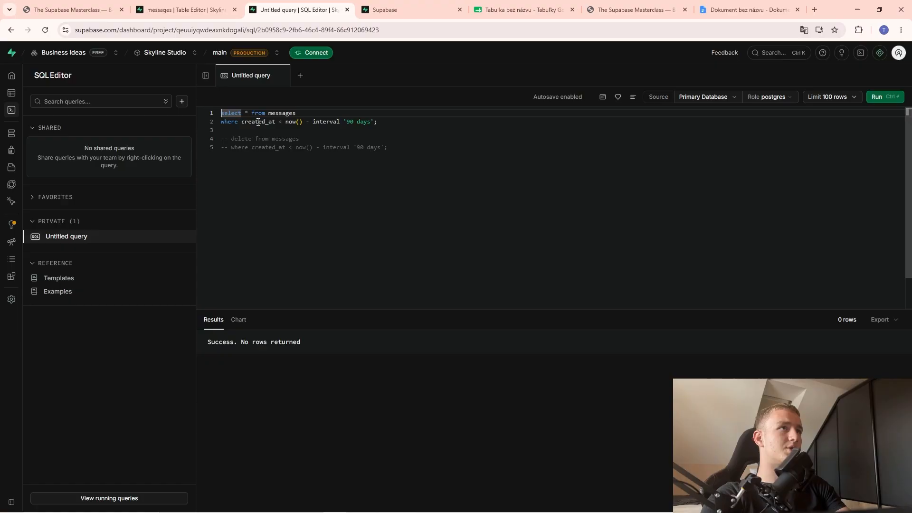
pyautogui.click(19, 93)
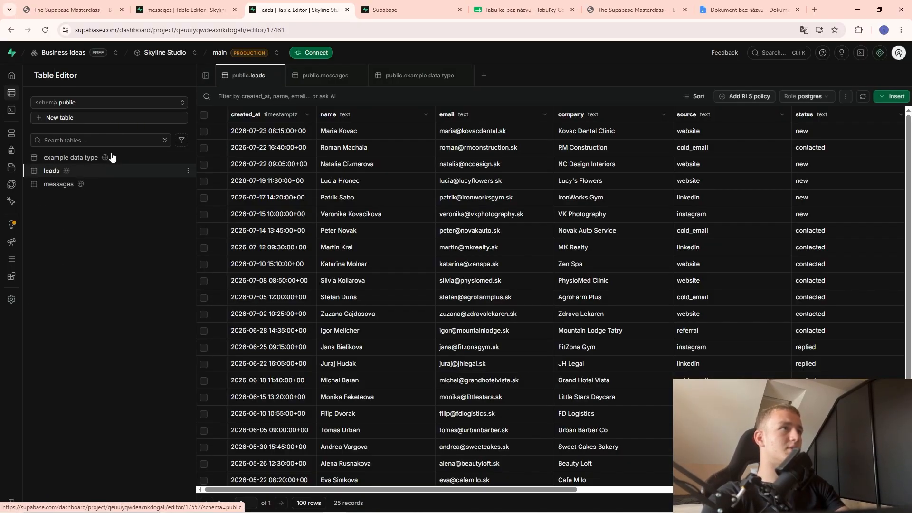
pyautogui.click(78, 186)
pyautogui.doubleClick(272, 136)
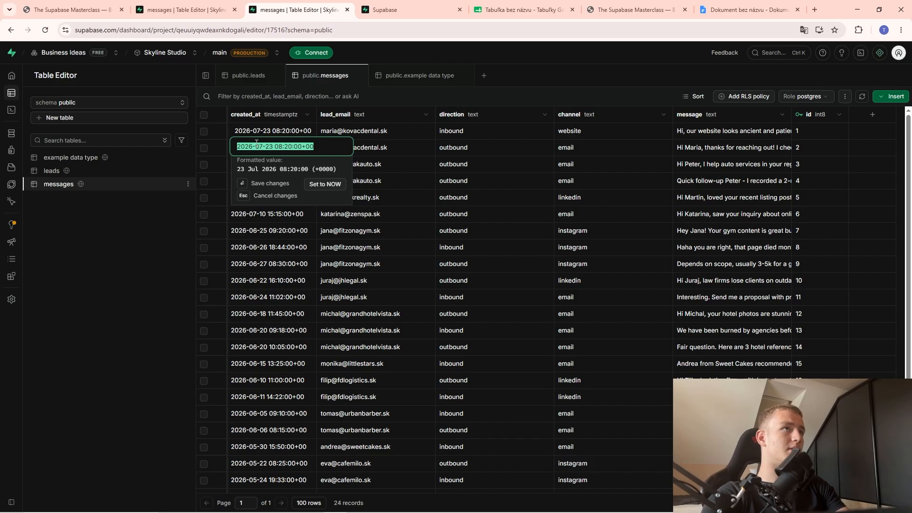
pyautogui.click(253, 147)
pyautogui.press('BackSpace')
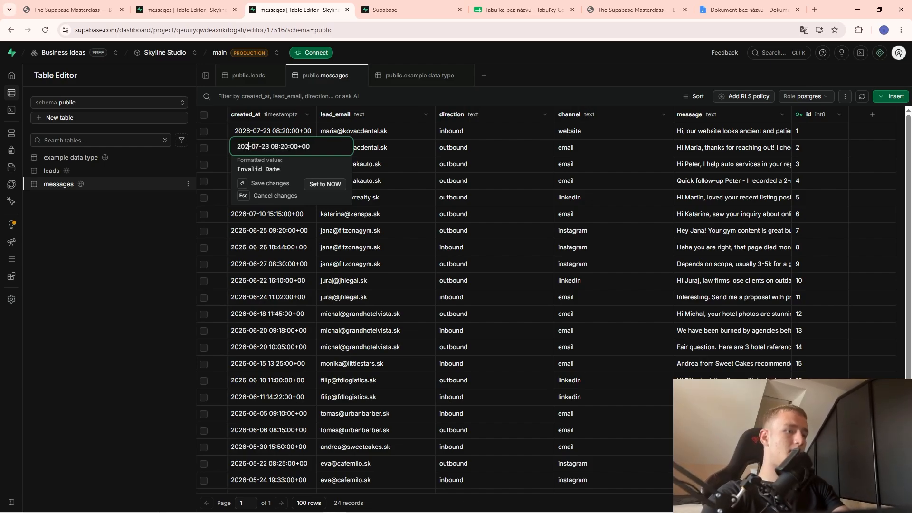
pyautogui.write('6')
pyautogui.click(295, 262)
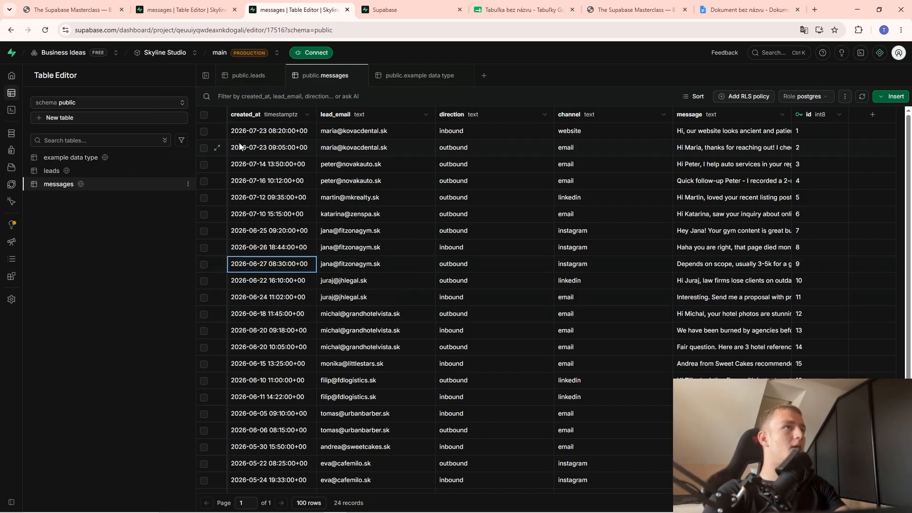
# Edit the first message's created_at again, changing the year's last digit to 5 (2025).
pyautogui.doubleClick(250, 133)
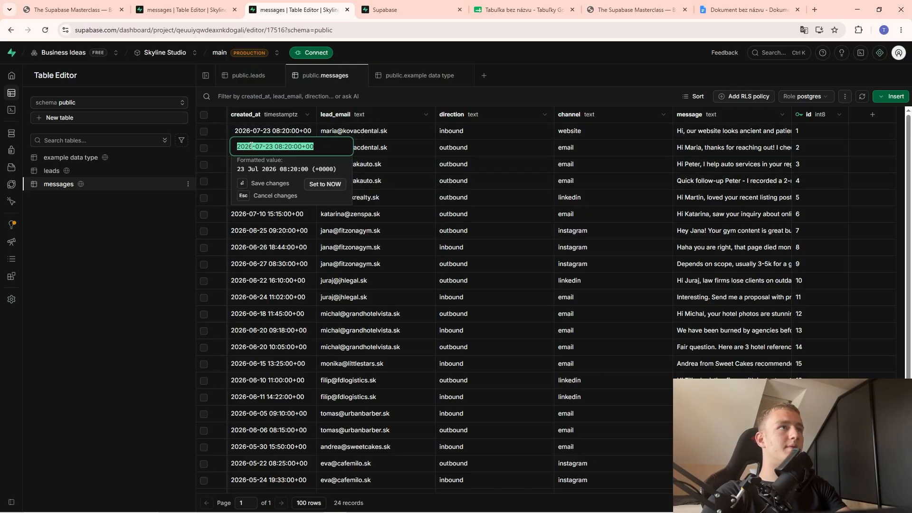
pyautogui.click(258, 148)
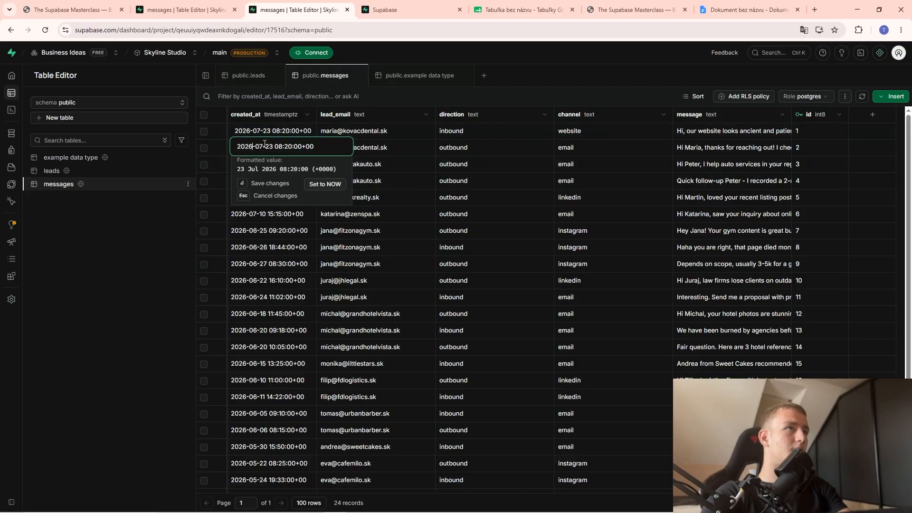
pyautogui.press('BackSpace')
pyautogui.write('5')
pyautogui.press('Return')
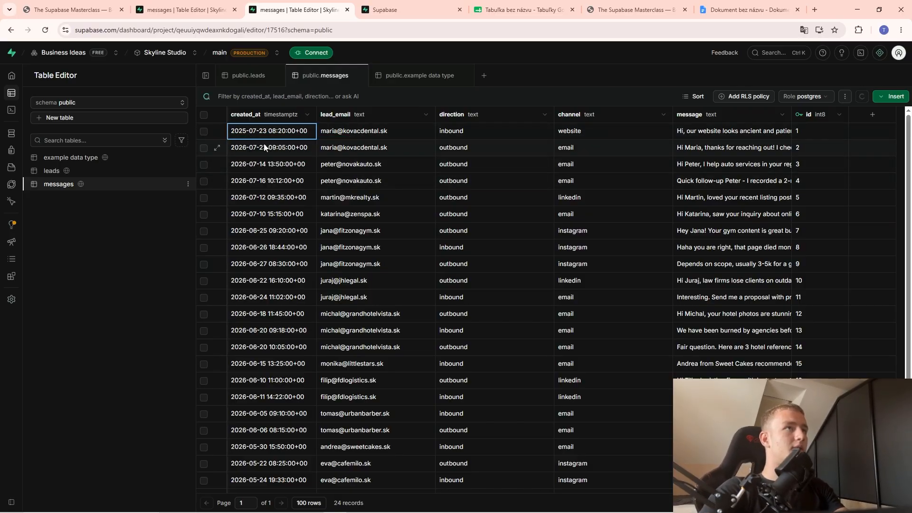
# Try editing the created_at dates of rows 2, 4 and 5, abandoning each edit unsaved.
pyautogui.click(260, 150)
pyautogui.doubleClick(258, 153)
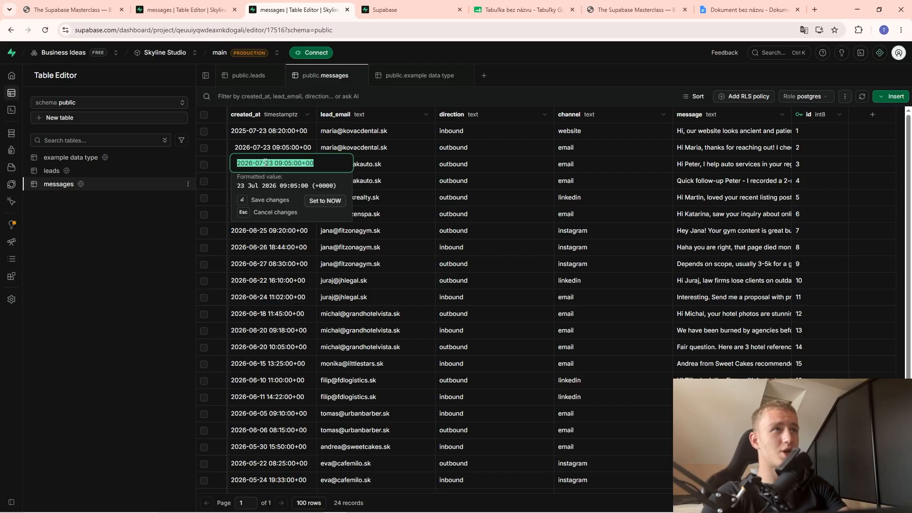
pyautogui.click(273, 164)
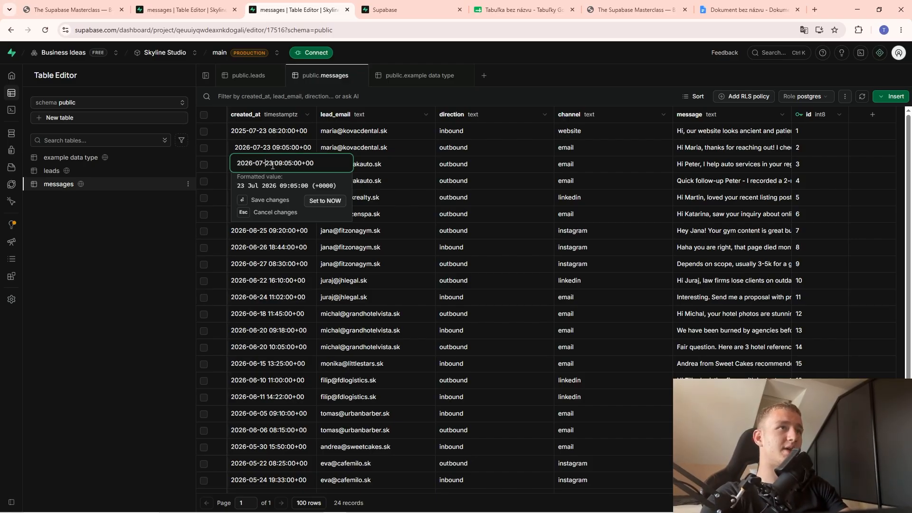
pyautogui.click(427, 131)
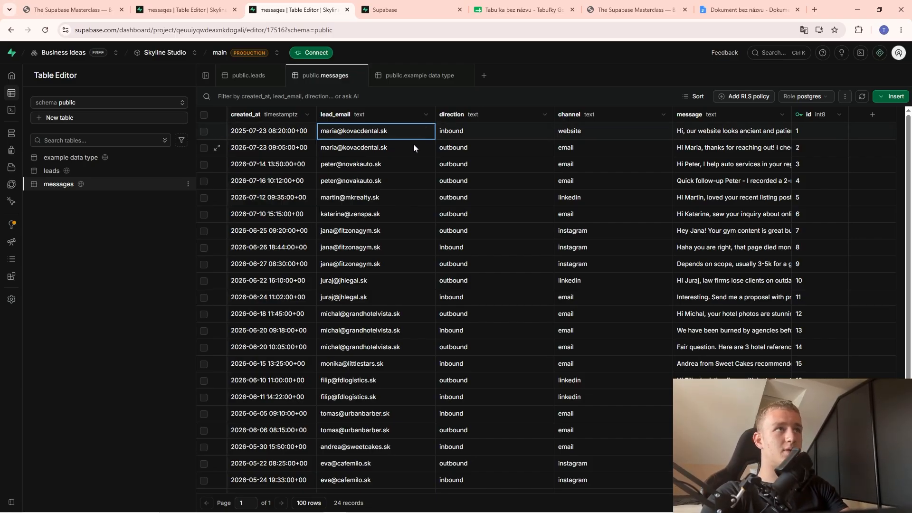
pyautogui.doubleClick(250, 184)
pyautogui.click(267, 197)
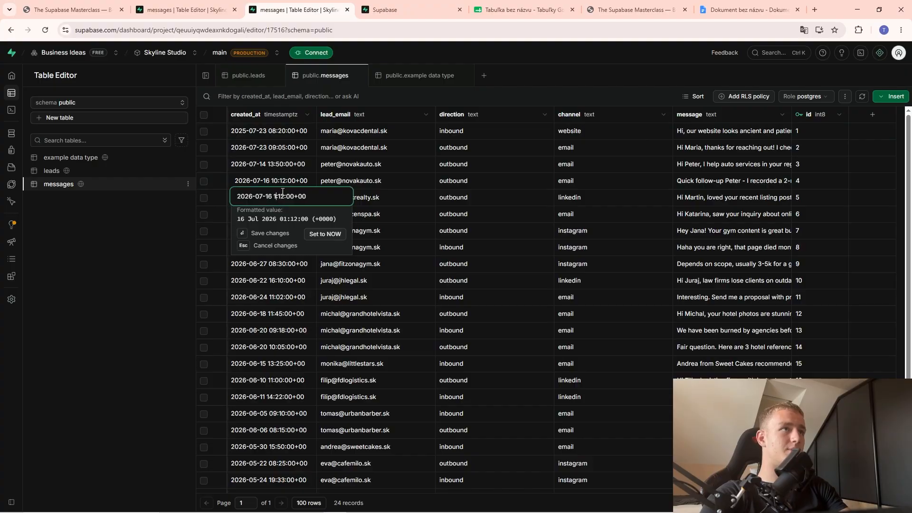
pyautogui.press('BackSpace')
pyautogui.press('BackSpace')
pyautogui.press('BackSpace')
pyautogui.press('BackSpace')
pyautogui.click(450, 197)
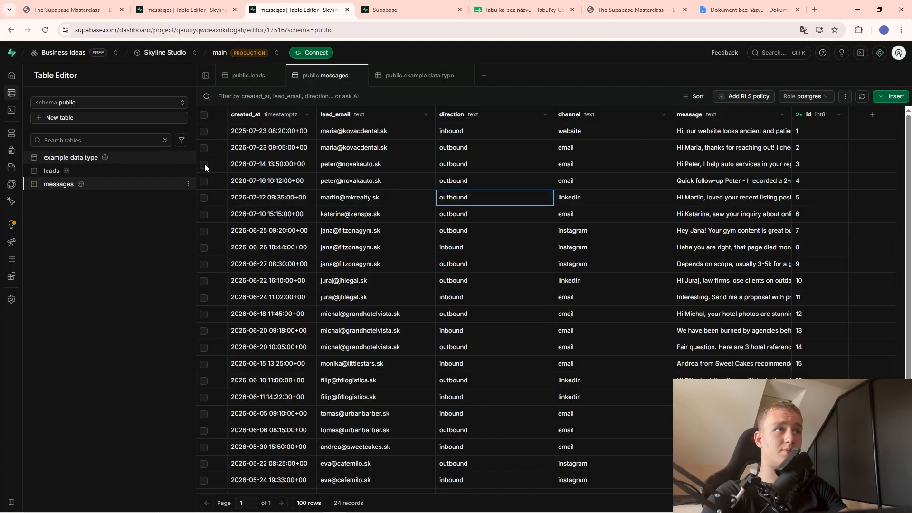
pyautogui.doubleClick(268, 197)
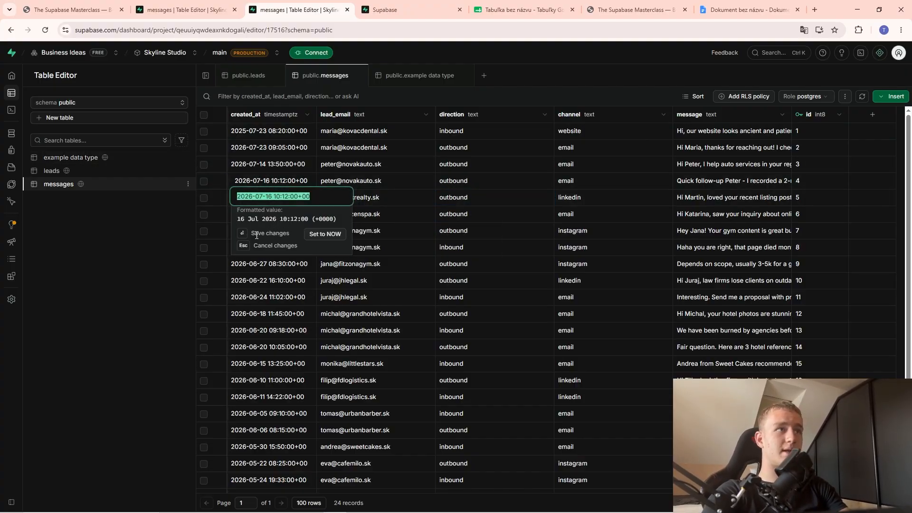
pyautogui.click(359, 330)
# Run the SQL query listing messages older than 90 days, then return to the Table Editor.
pyautogui.click(34, 110)
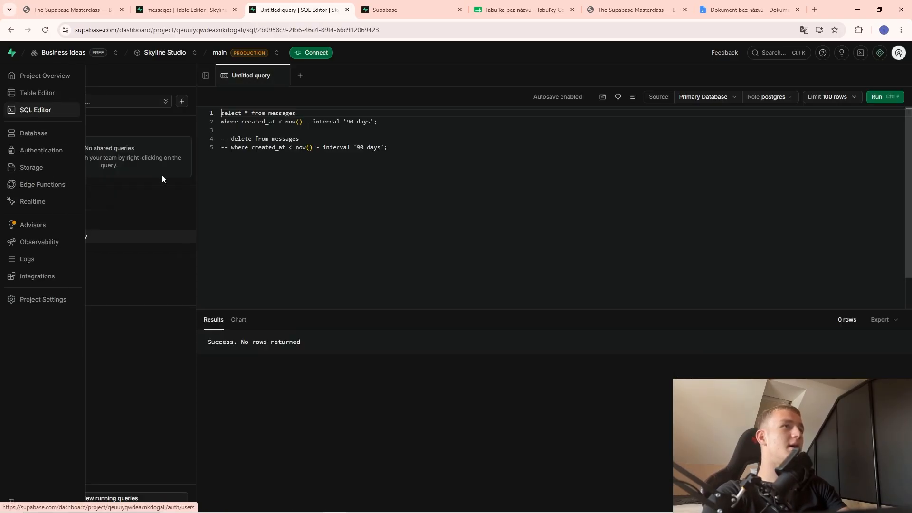
pyautogui.click(883, 98)
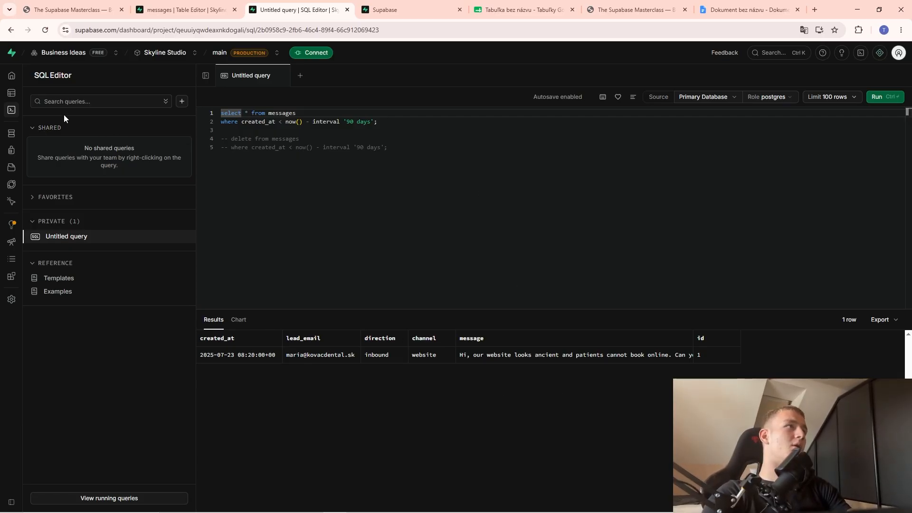
pyautogui.click(34, 92)
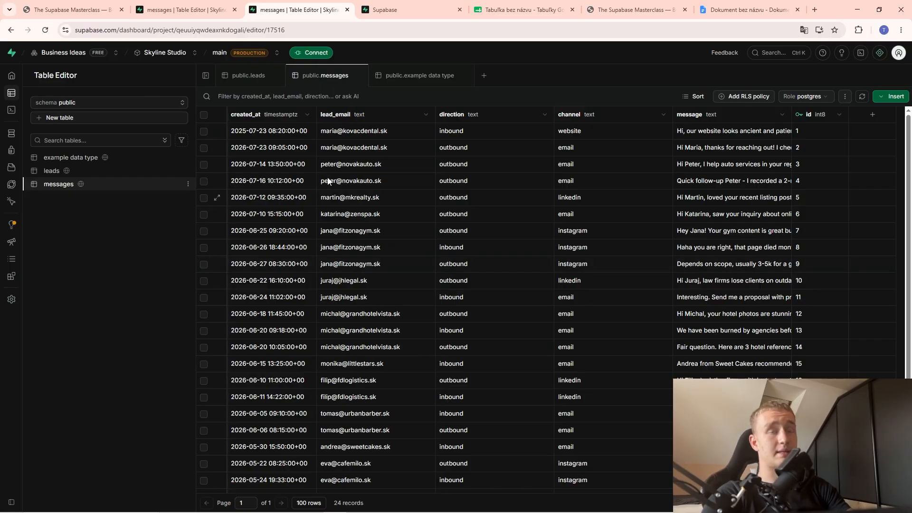
# Copy the ChatGPT SQL-generator prompt from the masterclass slides.
pyautogui.click(71, 10)
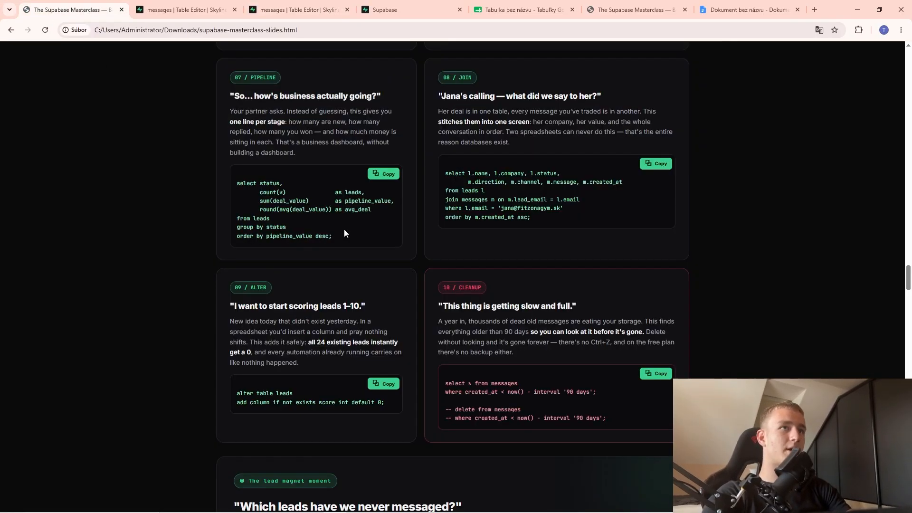
pyautogui.scroll(-1, 443, 330)
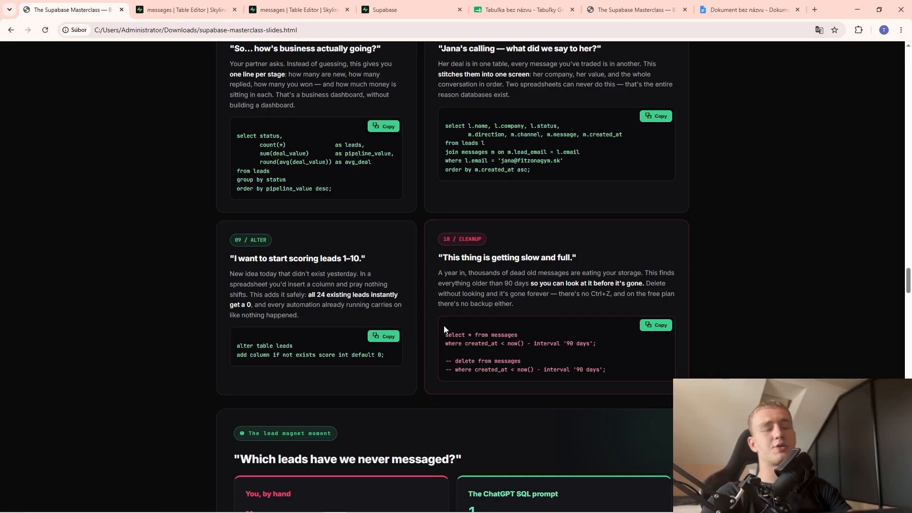
pyautogui.scroll(-4, 444, 326)
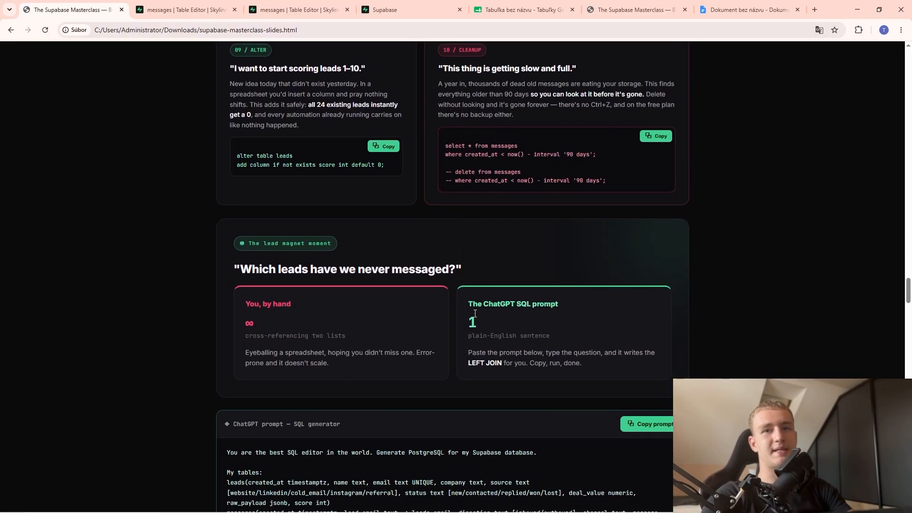
pyautogui.scroll(-4, 505, 327)
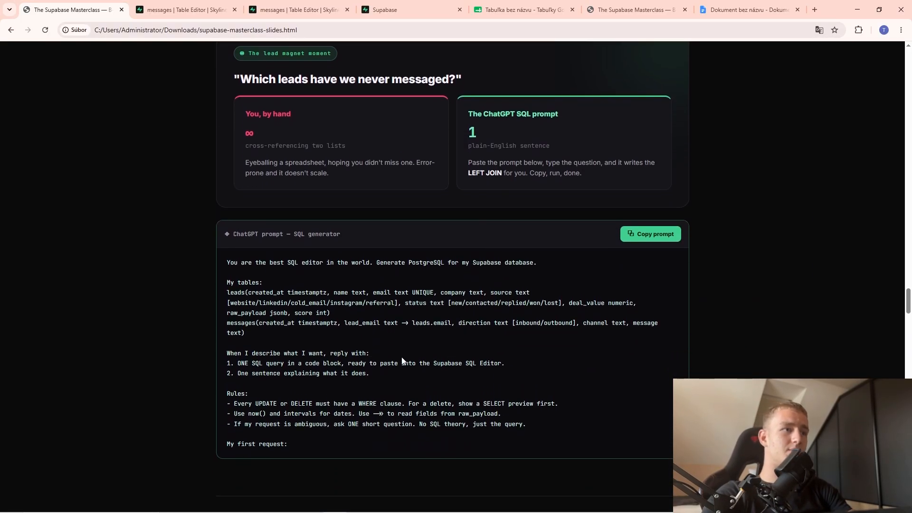
pyautogui.click(650, 234)
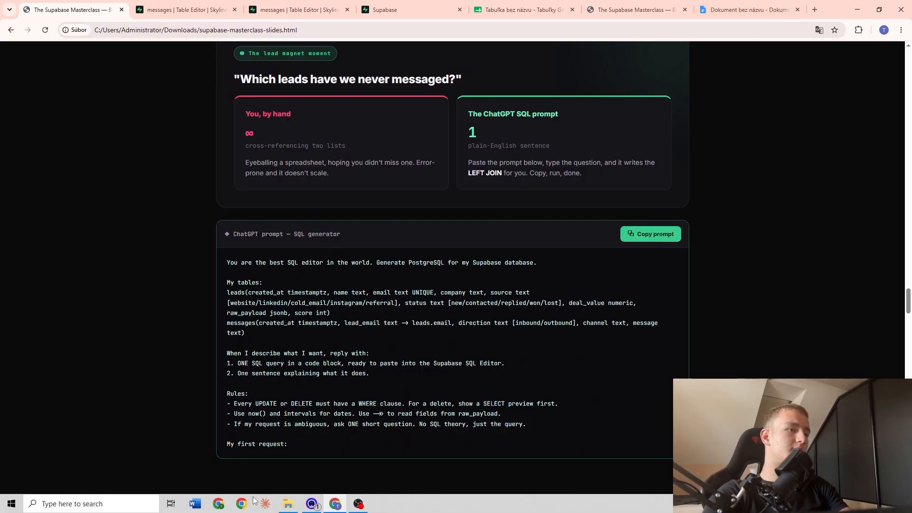
# Open chatgpt.com in a new Chrome window under your own profile, then return to the messages table.
pyautogui.click(242, 503)
pyautogui.click(582, 327)
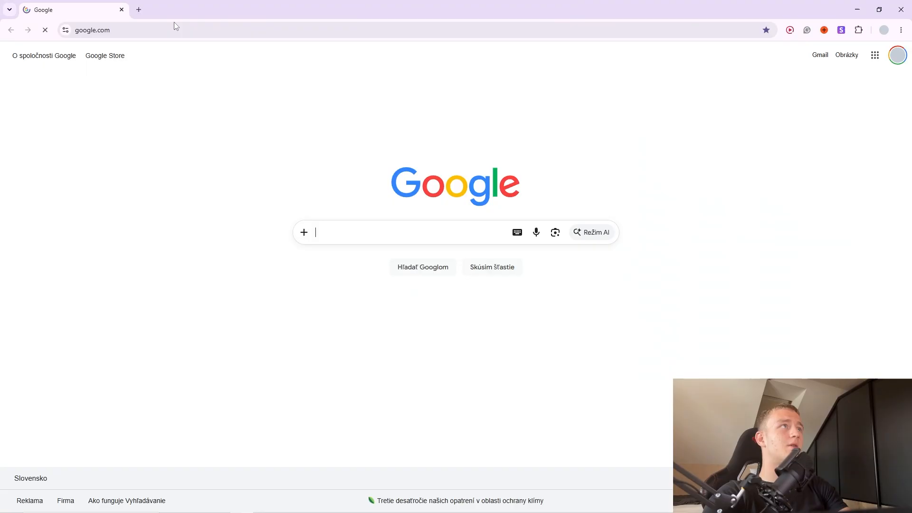
pyautogui.hotkey('ctrl', 't')
pyautogui.write('c')
pyautogui.click(104, 52)
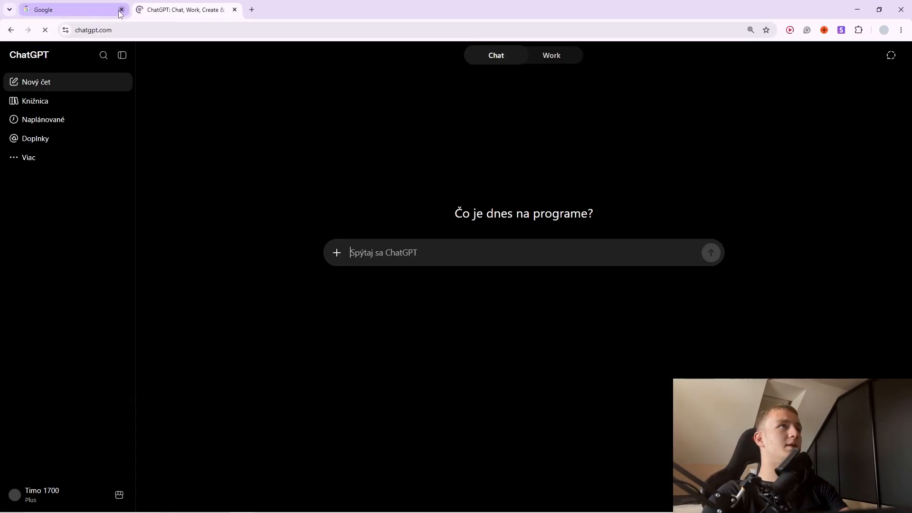
pyautogui.hotkey('alt', 'Tab')
pyautogui.hotkey('alt', 'Tab')
pyautogui.hotkey('alt', 'Tab')
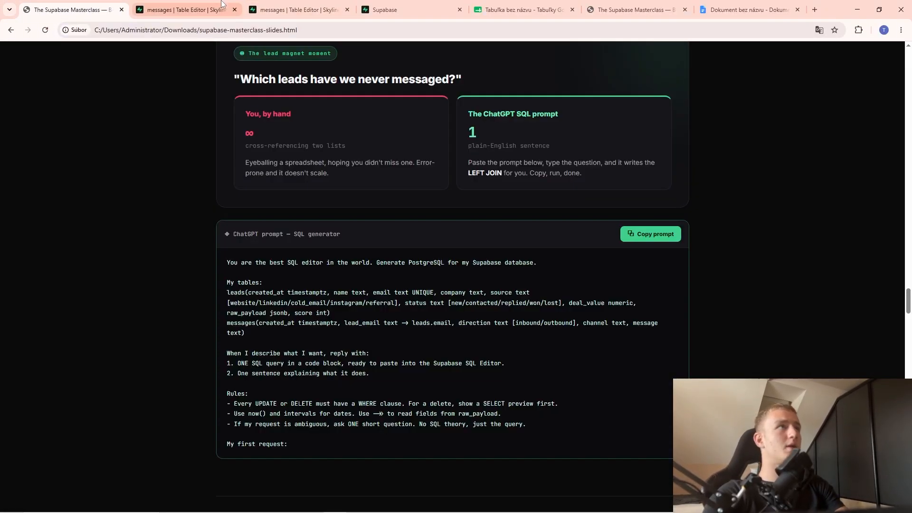
pyautogui.click(214, 8)
# Ask Supabase's AI Assistant for SQL deleting messages older than 90 days, after checking its model list.
pyautogui.click(880, 53)
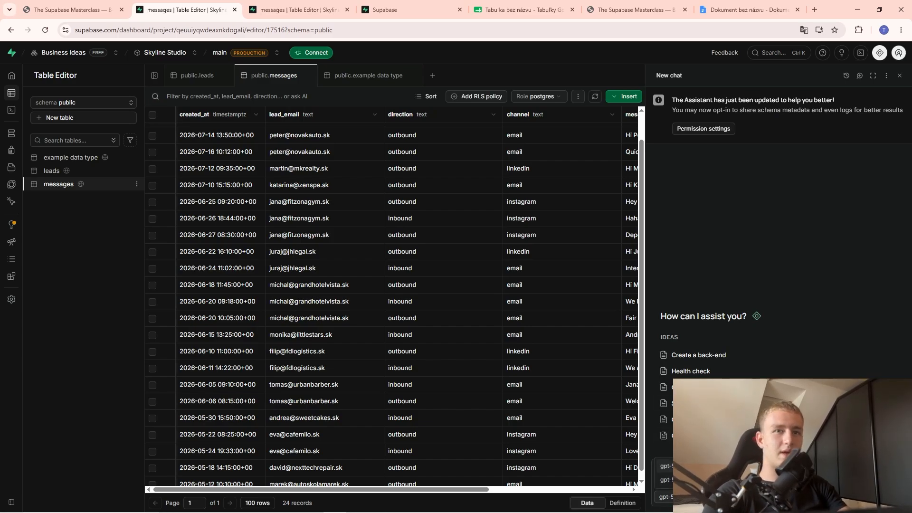
pyautogui.click(677, 497)
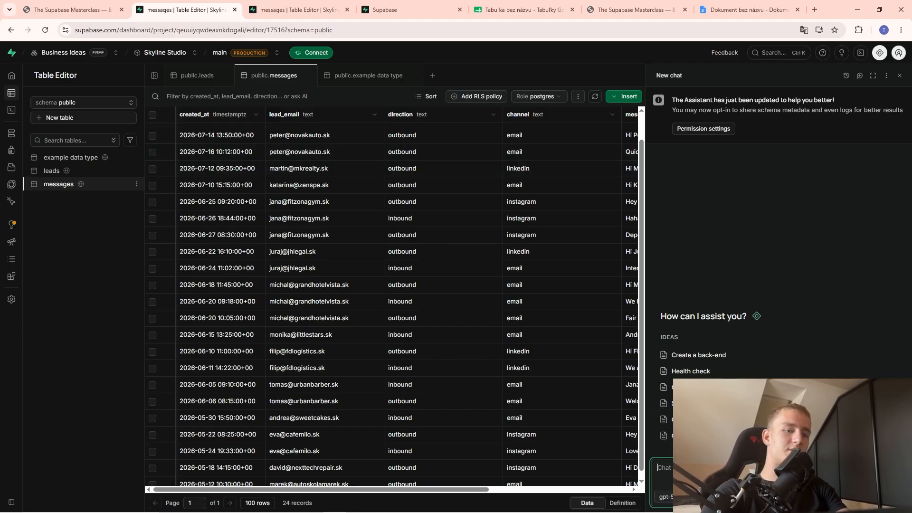
pyautogui.write('at')
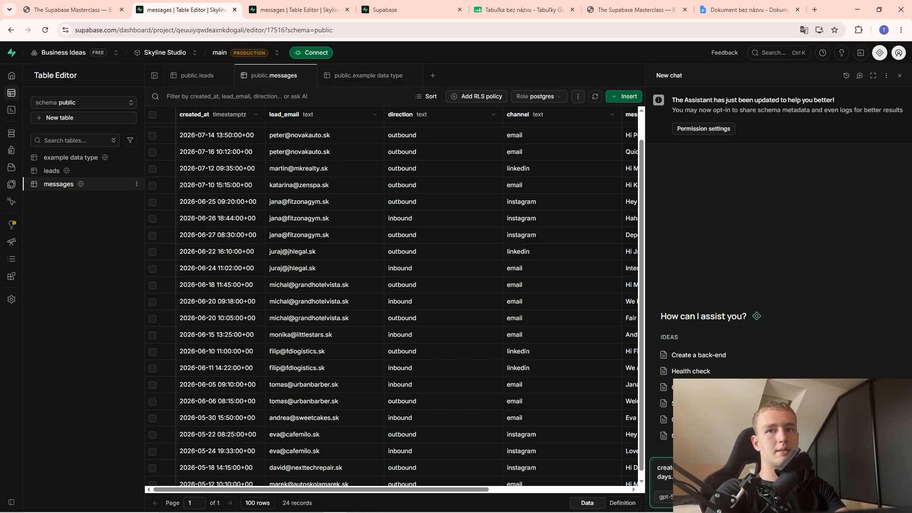
pyautogui.press('Return')
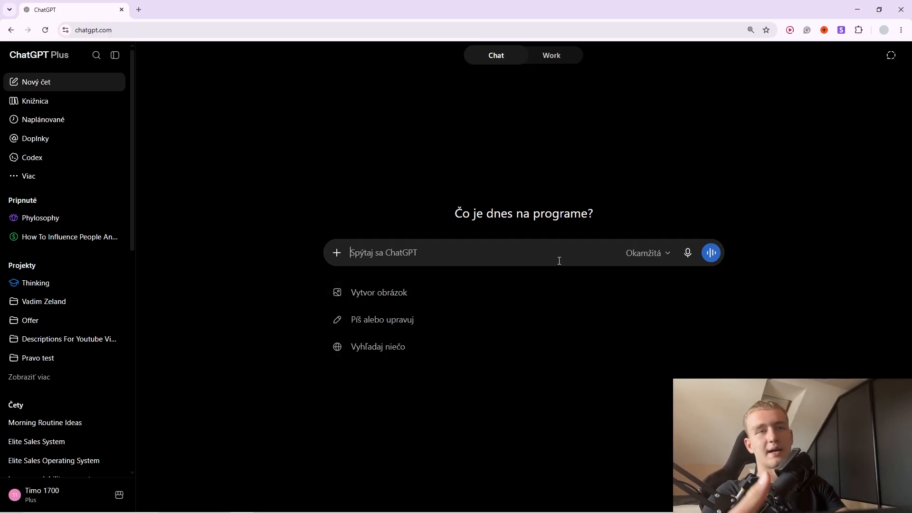
# Start a temporary ChatGPT chat and paste in the copied SQL-generator prompt.
pyautogui.click(652, 253)
pyautogui.moveTo(637, 362)
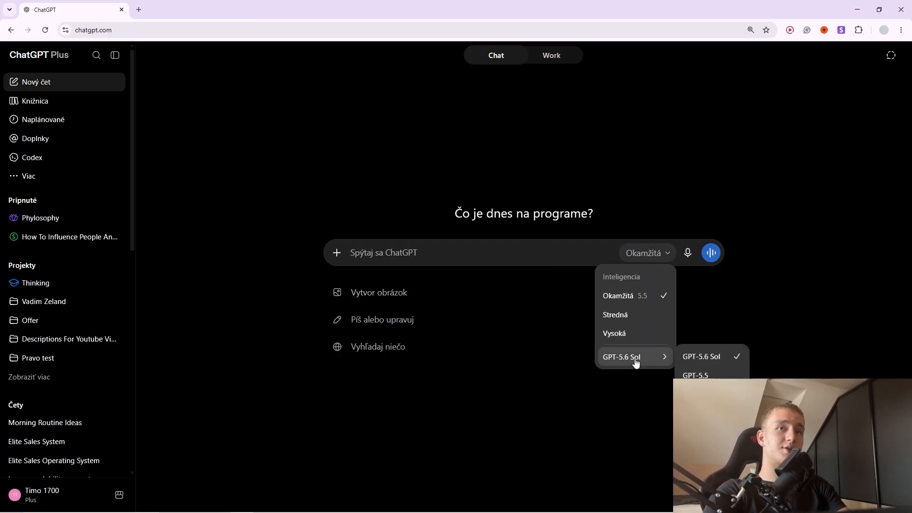
pyautogui.click(497, 251)
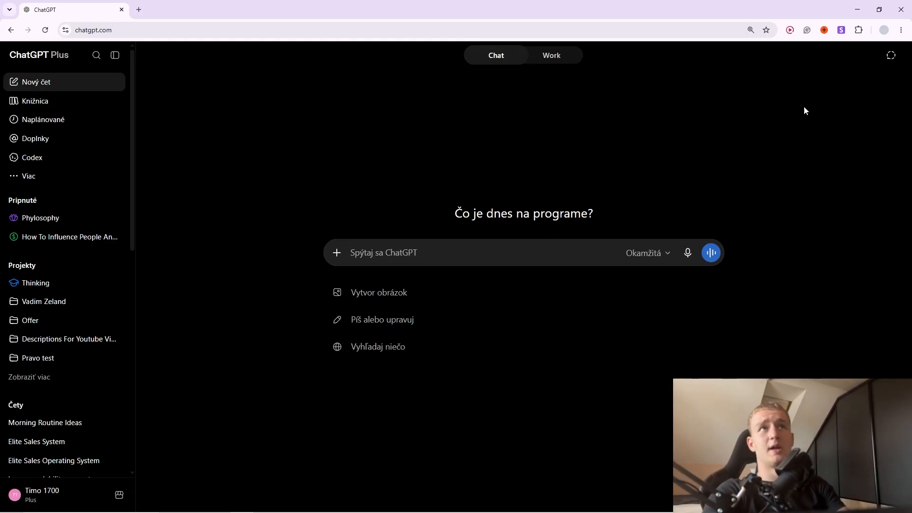
pyautogui.click(891, 55)
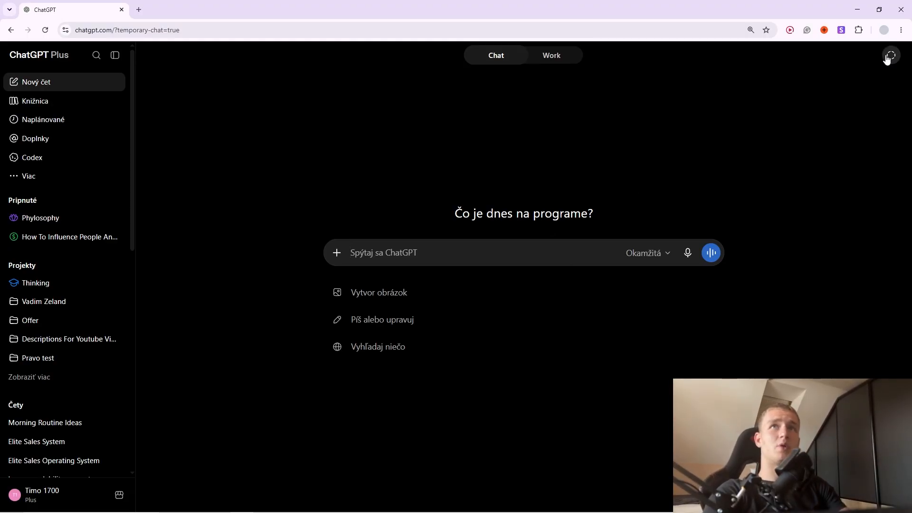
pyautogui.click(468, 255)
pyautogui.hotkey('ctrl', 'v')
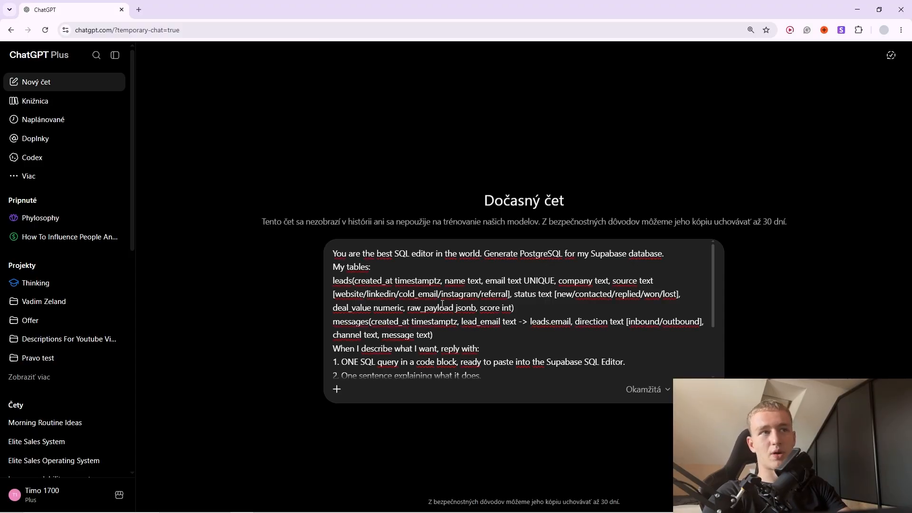
# Delete the leads and messages table definitions from the pasted prompt.
pyautogui.scroll(-3, 442, 304)
pyautogui.scroll(3, 420, 326)
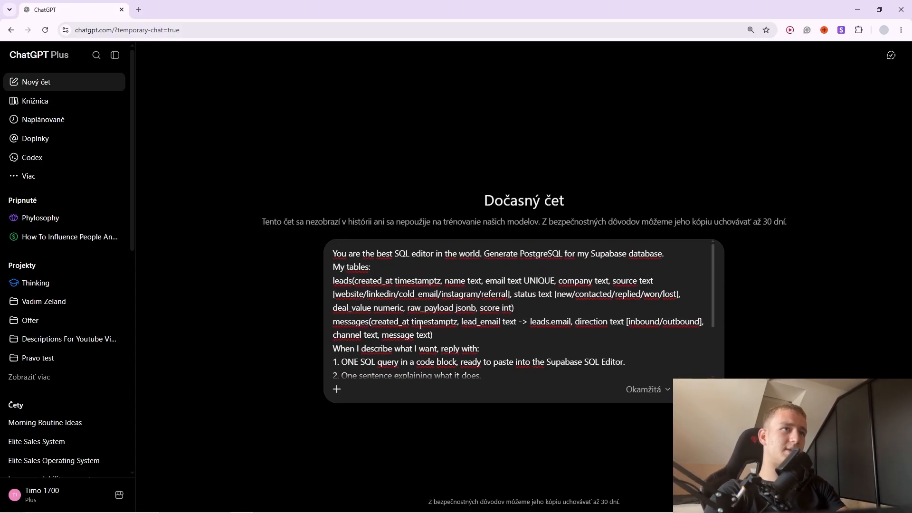
pyautogui.scroll(-3, 357, 280)
pyautogui.scroll(3, 413, 334)
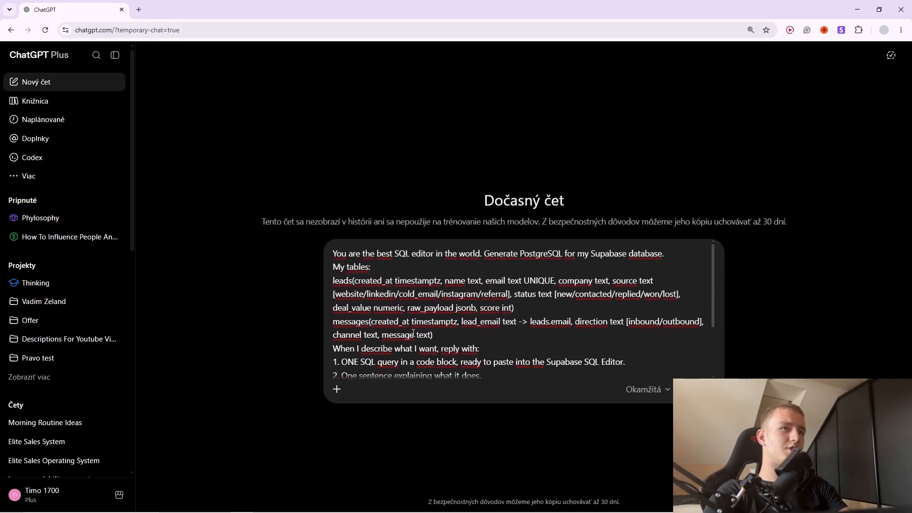
pyautogui.moveTo(332, 267); pyautogui.dragTo(372, 281)
pyautogui.click(382, 307)
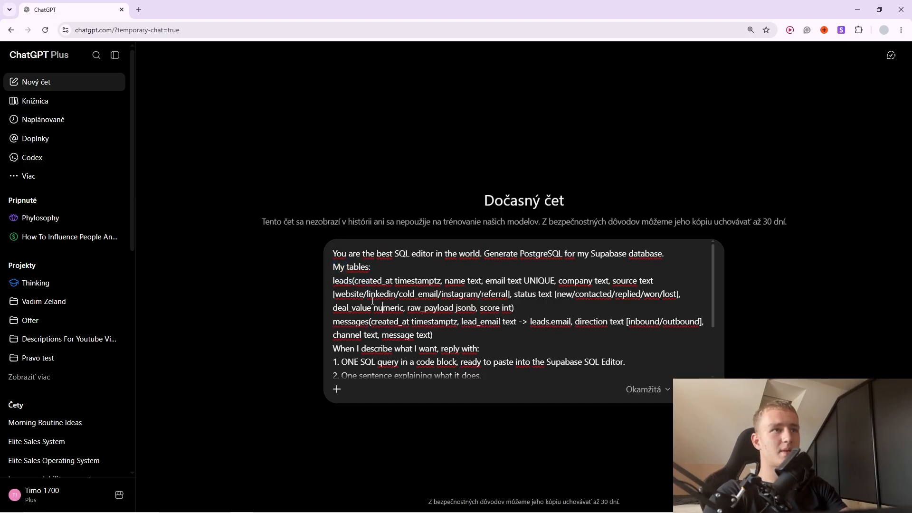
pyautogui.scroll(-2, 385, 298)
pyautogui.scroll(2, 439, 317)
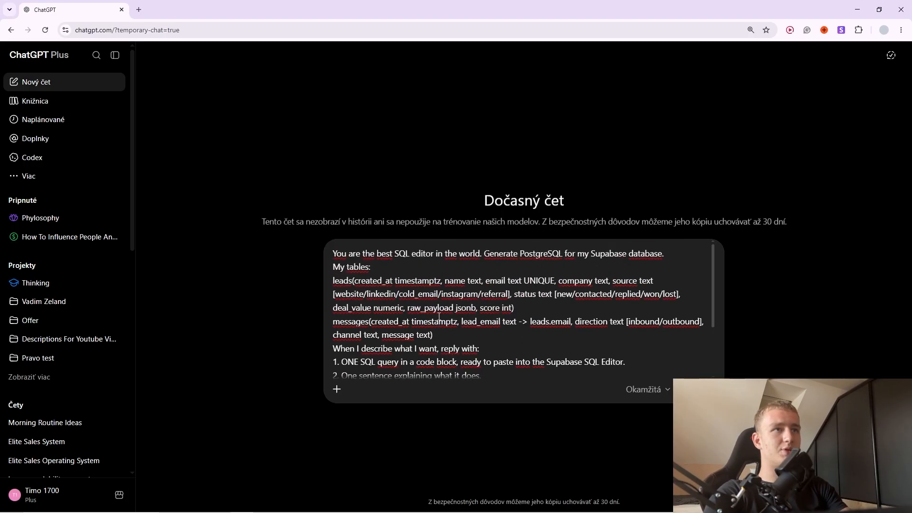
pyautogui.moveTo(442, 335); pyautogui.dragTo(336, 282)
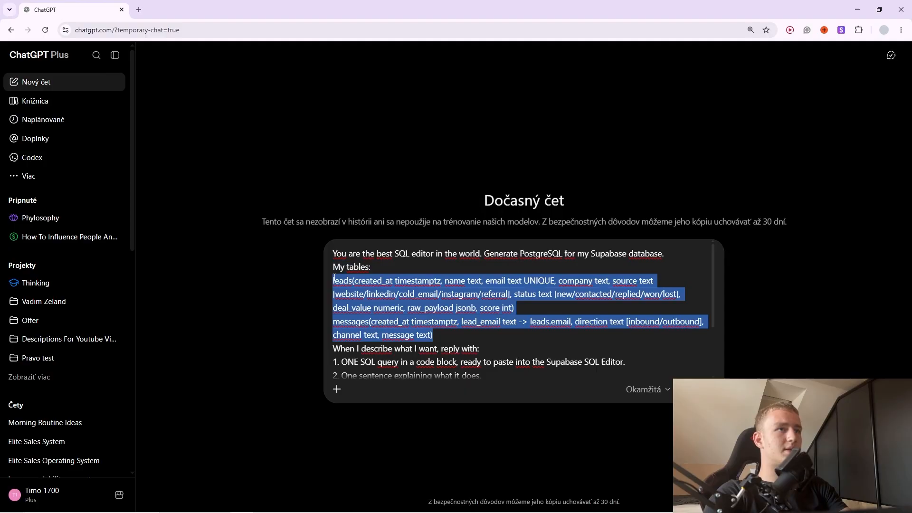
pyautogui.press('BackSpace')
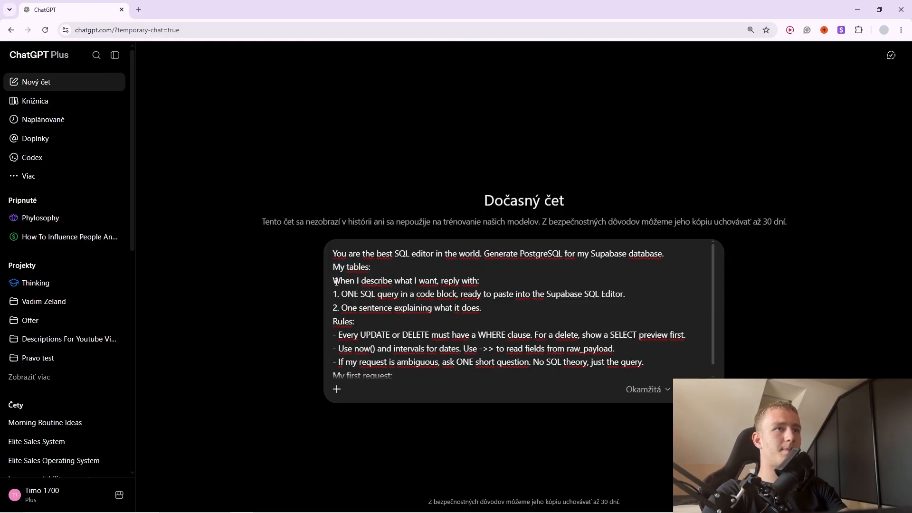
pyautogui.click(332, 279)
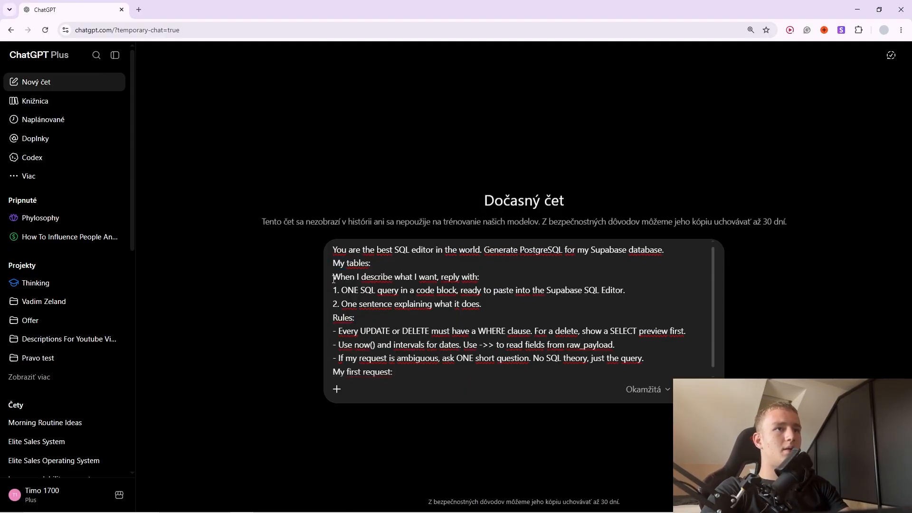
pyautogui.hotkey('shift', 'Return')
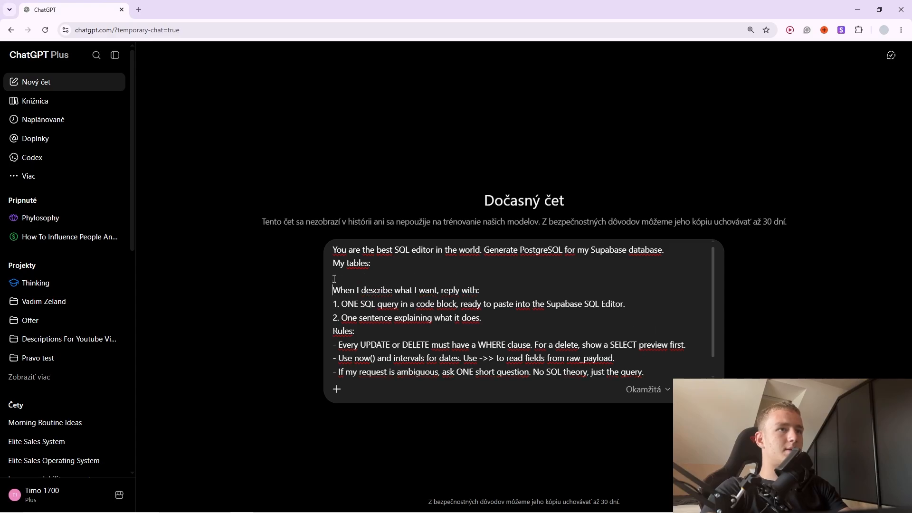
# Reword the tables heading to 'My table to edit:'.
pyautogui.scroll(-1, 560, 332)
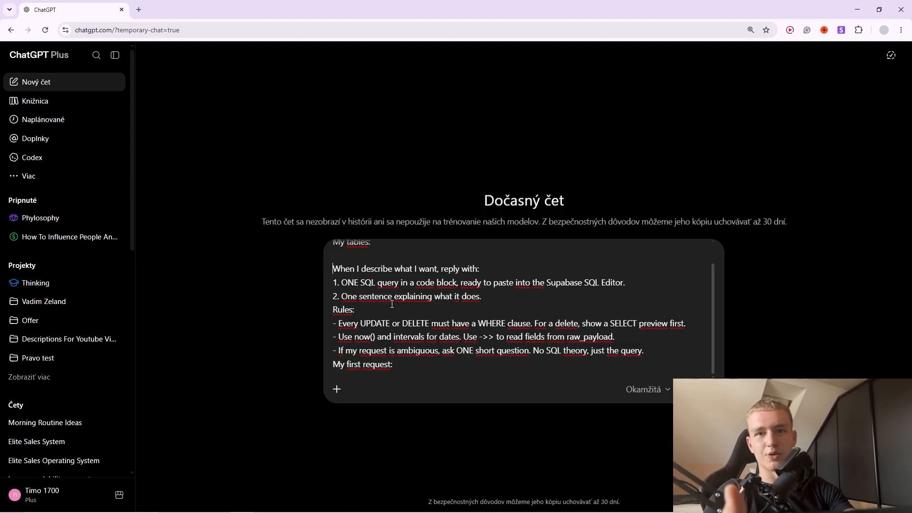
pyautogui.scroll(1, 397, 304)
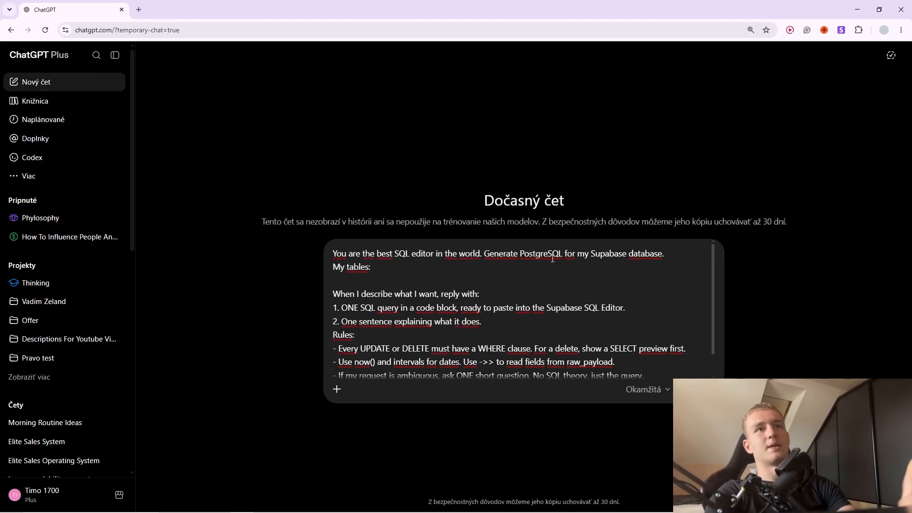
pyautogui.scroll(-1, 375, 304)
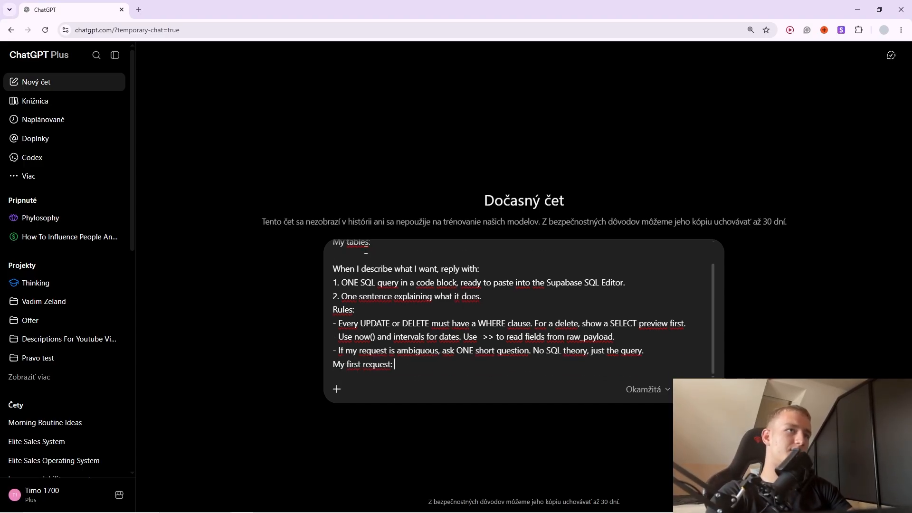
pyautogui.scroll(1, 381, 284)
pyautogui.hotkey('shift', 'Return')
pyautogui.hotkey('shift', 'Return')
pyautogui.hotkey('shift', 'Return')
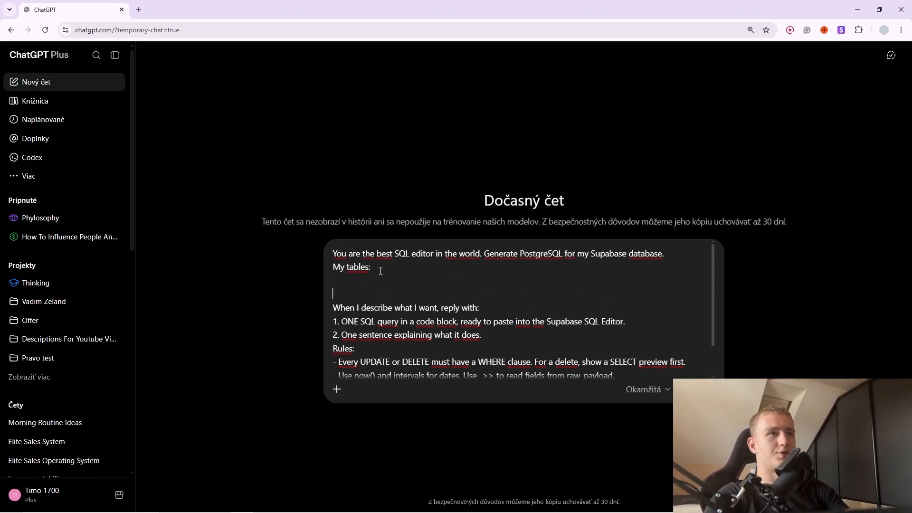
pyautogui.press('Up')
pyautogui.press('Up')
pyautogui.press('Up')
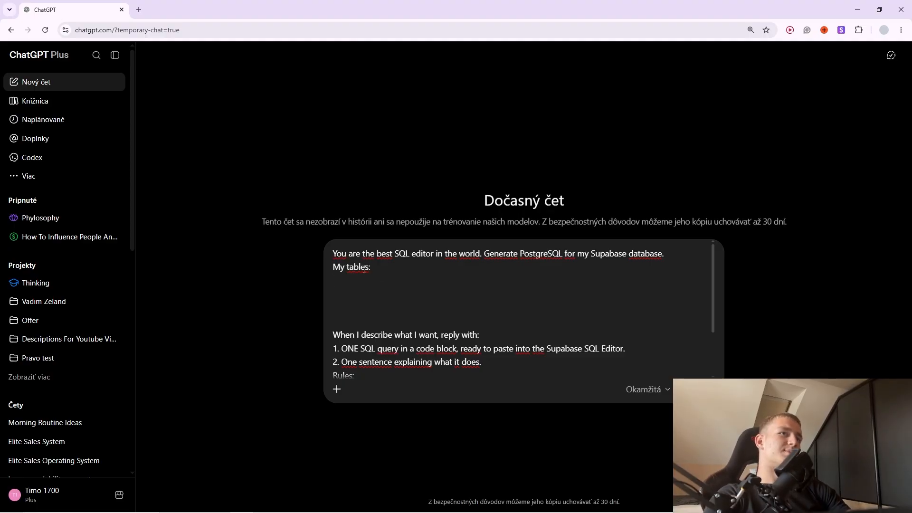
pyautogui.press('BackSpace')
pyautogui.press('BackSpace')
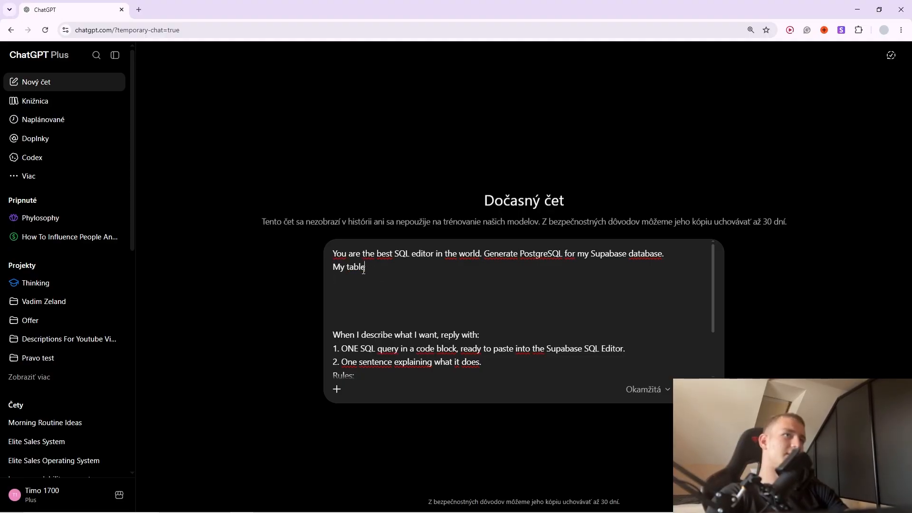
pyautogui.write('deit')
pyautogui.press('BackSpace')
pyautogui.press('BackSpace')
pyautogui.press('BackSpace')
pyautogui.press('BackSpace')
pyautogui.write('ed')
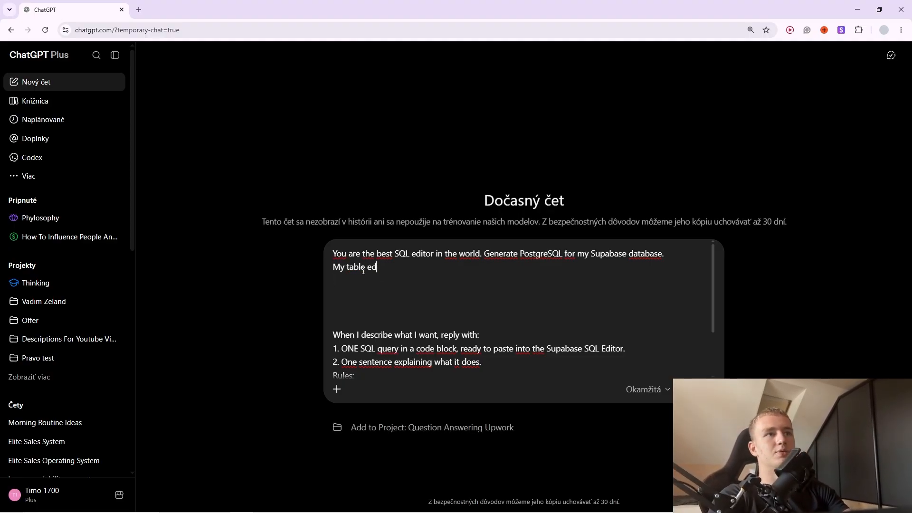
pyautogui.write('it')
pyautogui.press('BackSpace')
pyautogui.press('BackSpace')
pyautogui.press('BackSpace')
pyautogui.press('BackSpace')
pyautogui.write('to edit')
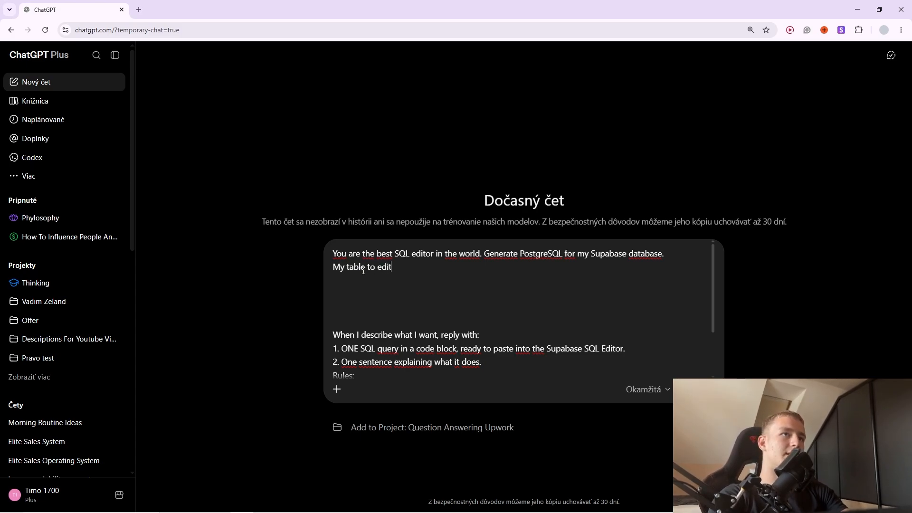
pyautogui.write(':')
pyautogui.hotkey('shift', 'Return')
# Add the lines 'NAME: leads' and 'Structure' under the heading.
pyautogui.hotkey('alt', 'Tab')
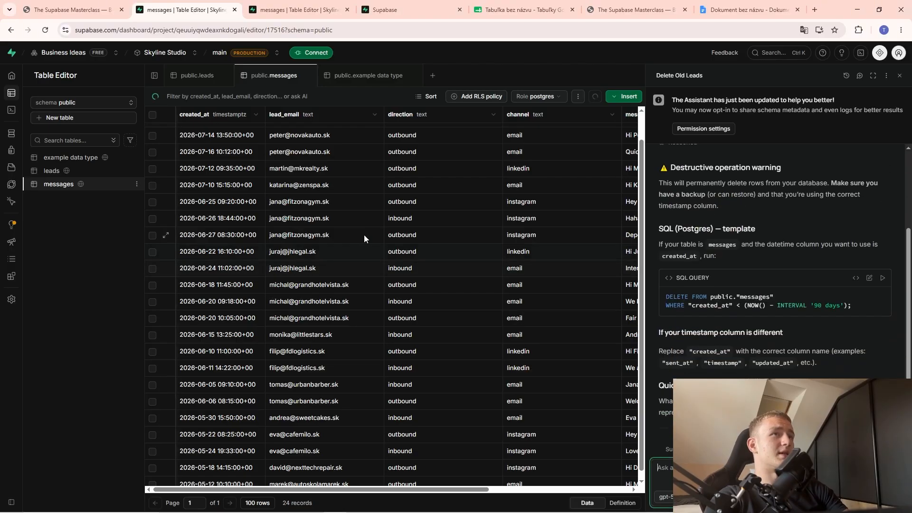
pyautogui.hotkey('alt', 'Tab')
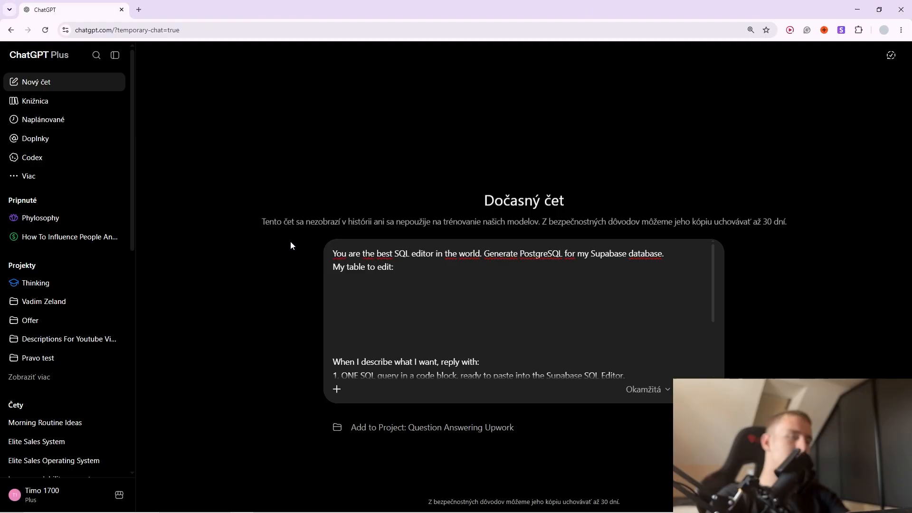
pyautogui.write('NAME: leads:')
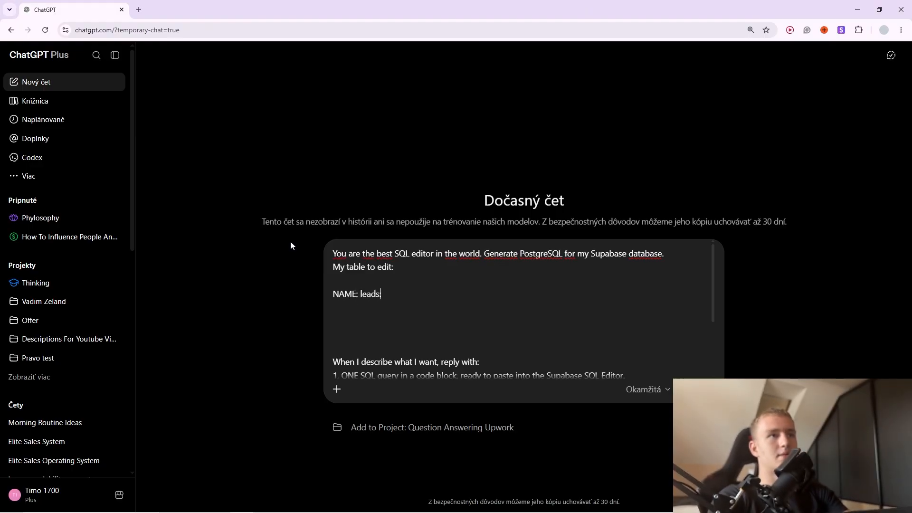
pyautogui.press('BackSpace')
pyautogui.hotkey('shift', 'Return')
pyautogui.hotkey('shift', 'Return')
pyautogui.write('Stru')
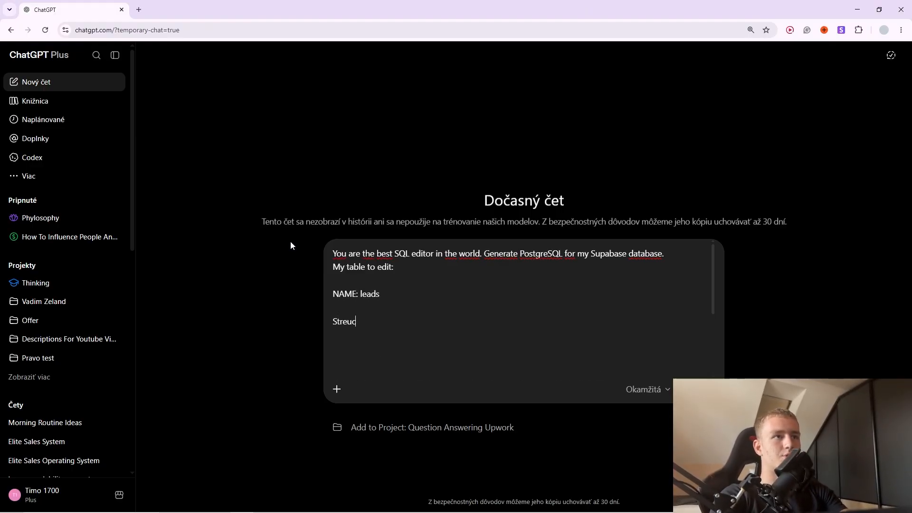
pyautogui.write('cture:')
# Copy the first leads row with its column headers from Supabase, paste it into the prompt and send.
pyautogui.hotkey('alt', 'Tab')
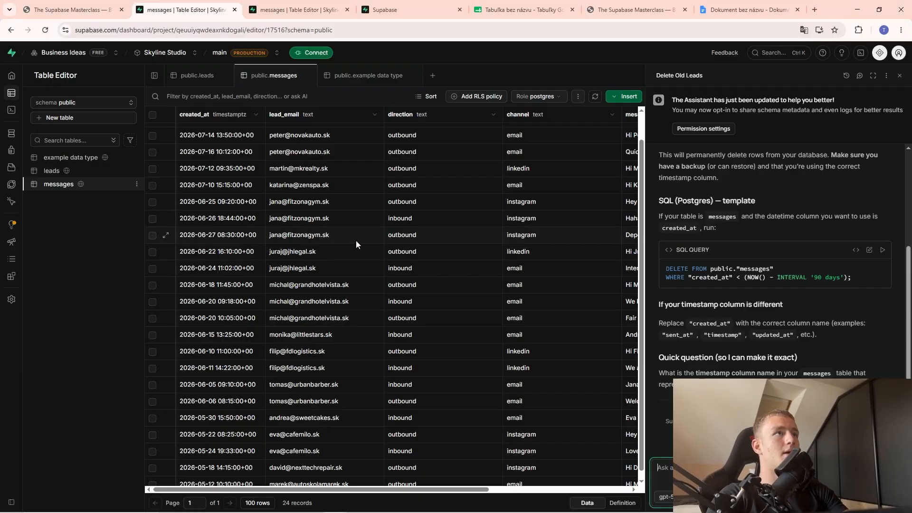
pyautogui.click(52, 171)
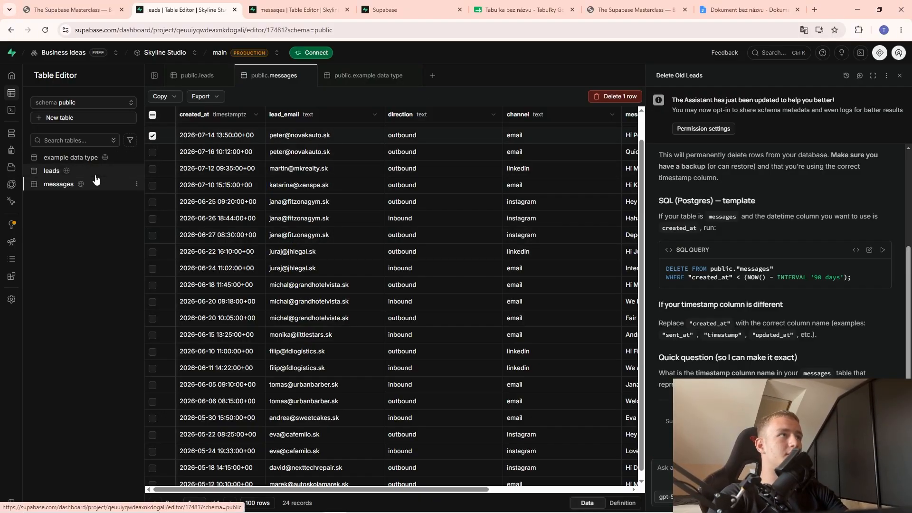
pyautogui.click(153, 131)
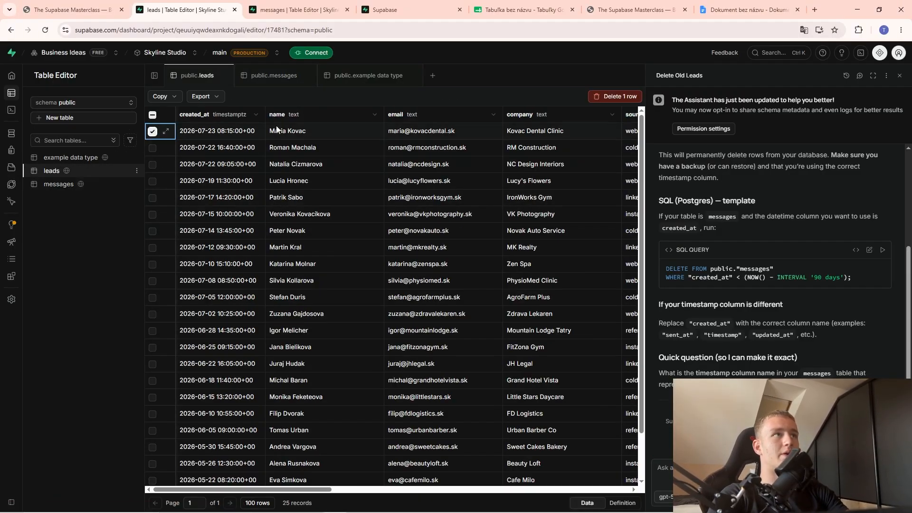
pyautogui.click(162, 96)
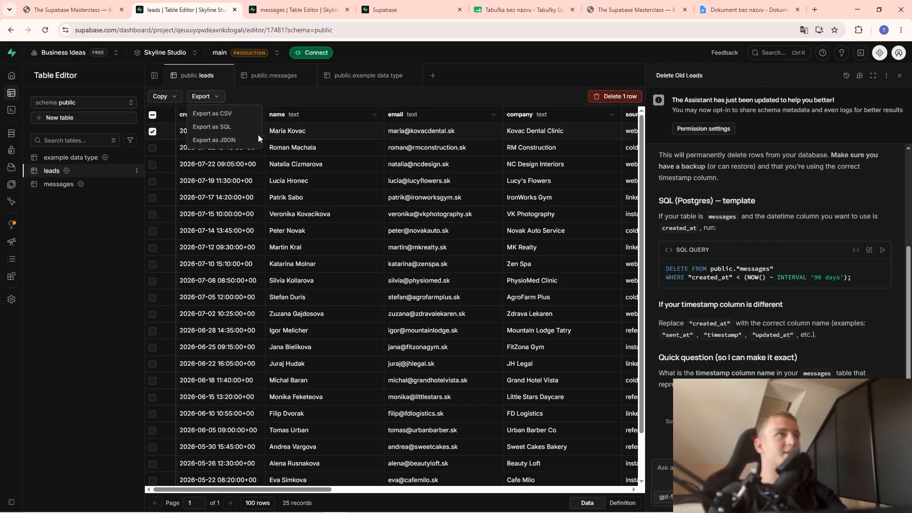
pyautogui.click(177, 113)
pyautogui.hotkey('alt', 'Tab')
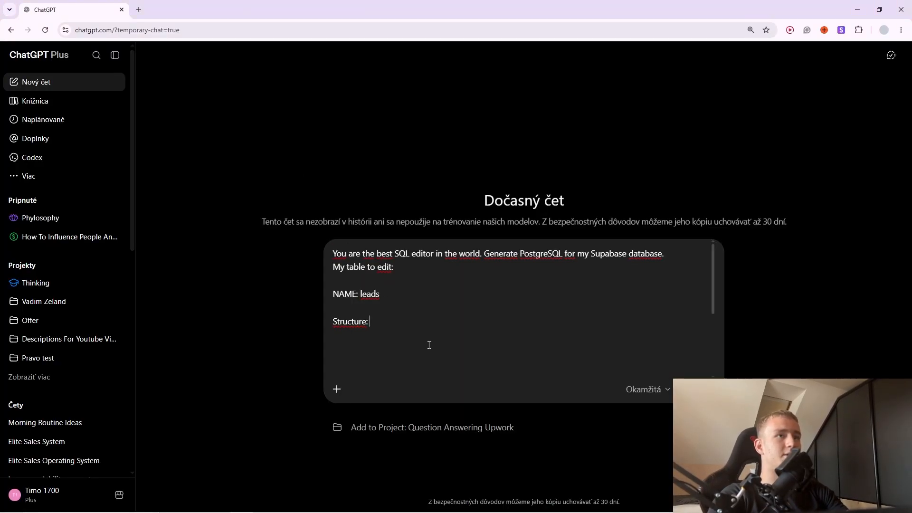
pyautogui.hotkey('ctrl', 'v')
pyautogui.scroll(-5, 454, 346)
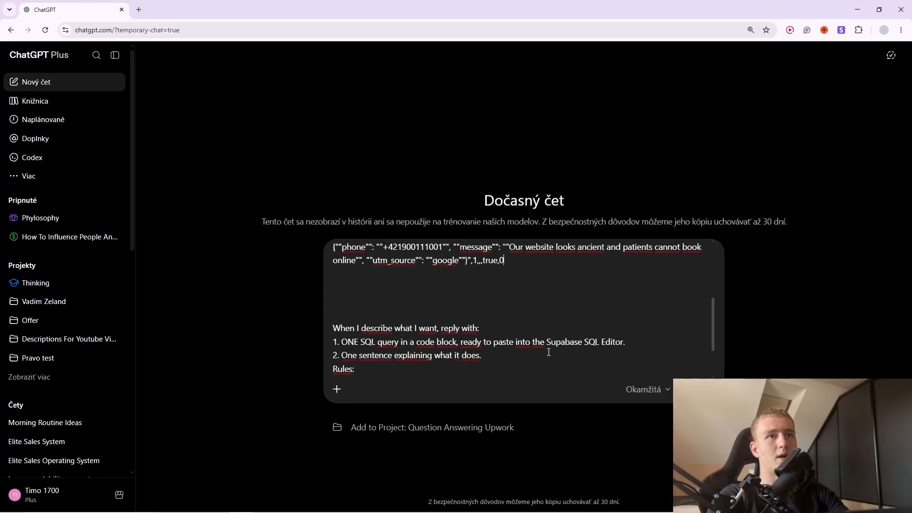
pyautogui.press('Return')
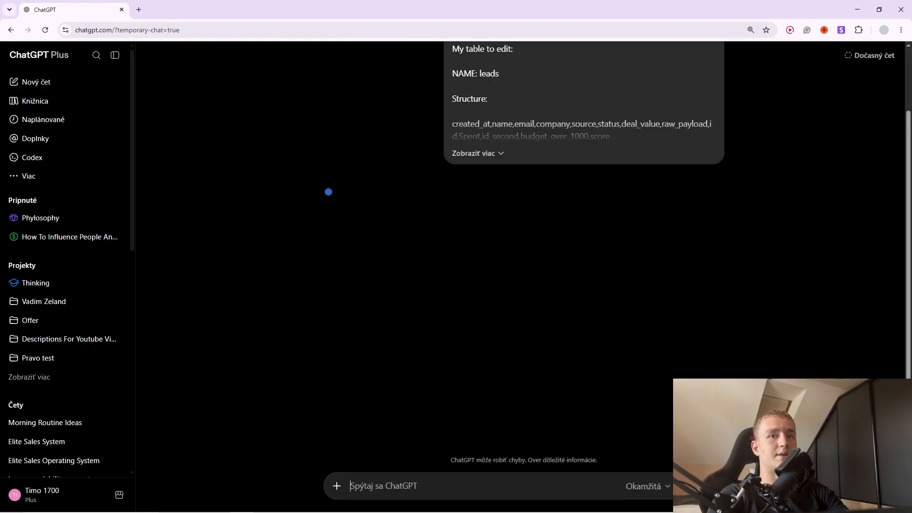
# Expand the sent message and paste the full prompt into the message box again.
pyautogui.click(477, 169)
pyautogui.scroll(-2, 534, 327)
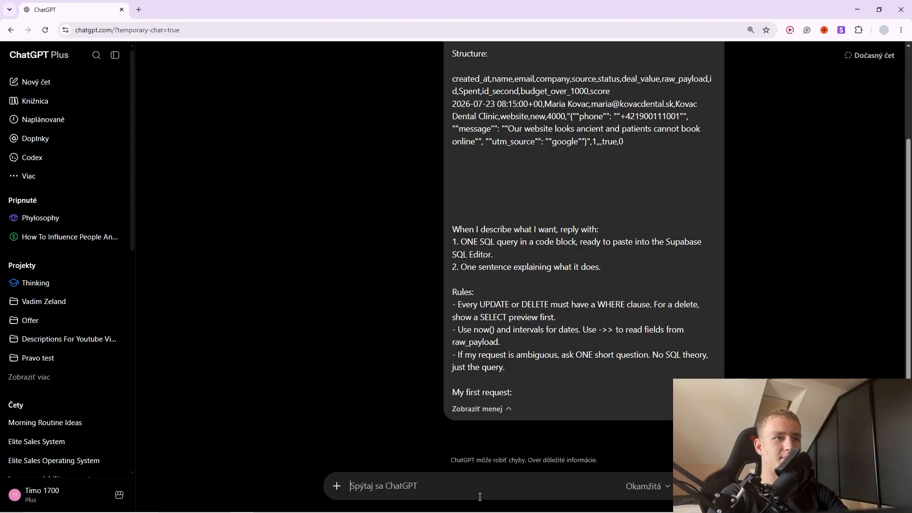
pyautogui.hotkey('ctrl', 'v')
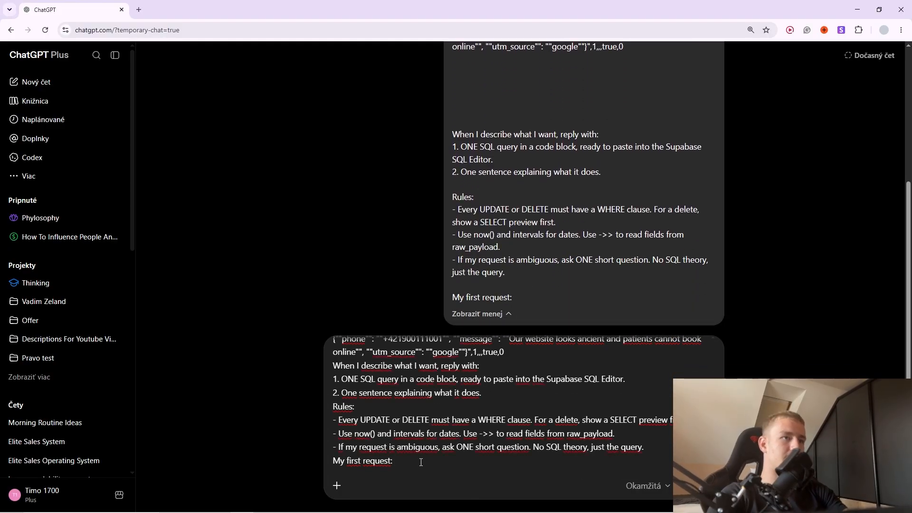
# Ask ChatGPT: 'I want you to delete any leads that are lost and no longer int…'.
pyautogui.hotkey('shift', 'Return')
pyautogui.hotkey('shift', 'Return')
pyautogui.write('I want youz')
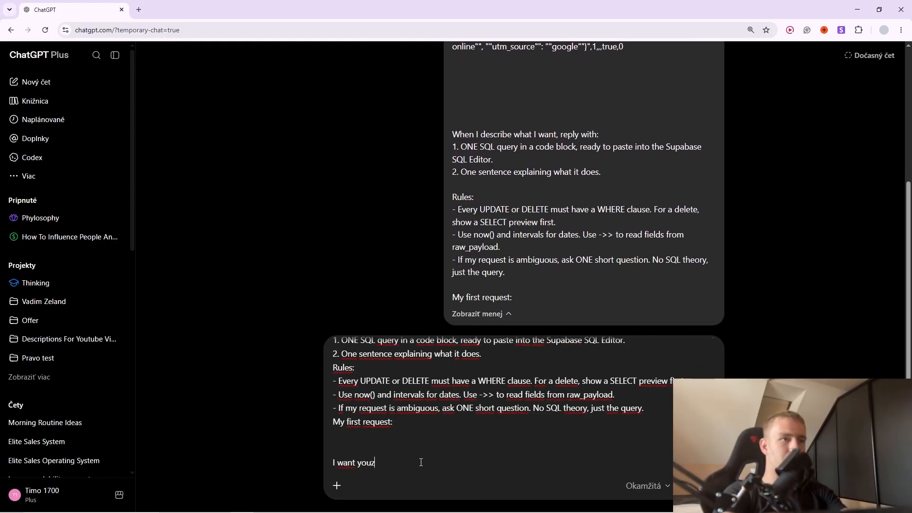
pyautogui.press('BackSpace')
pyautogui.write('to delete any')
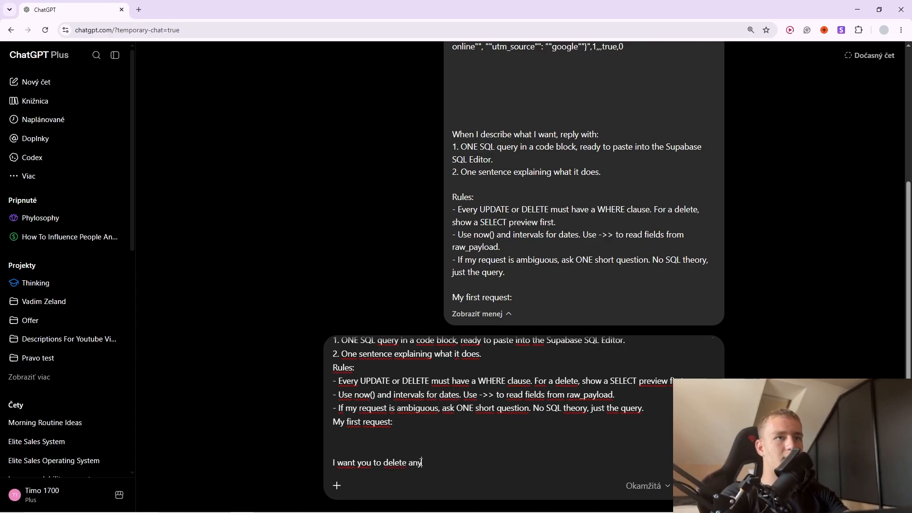
pyautogui.scroll(10, 380, 423)
pyautogui.scroll(-1, 380, 423)
pyautogui.scroll(-3, 390, 417)
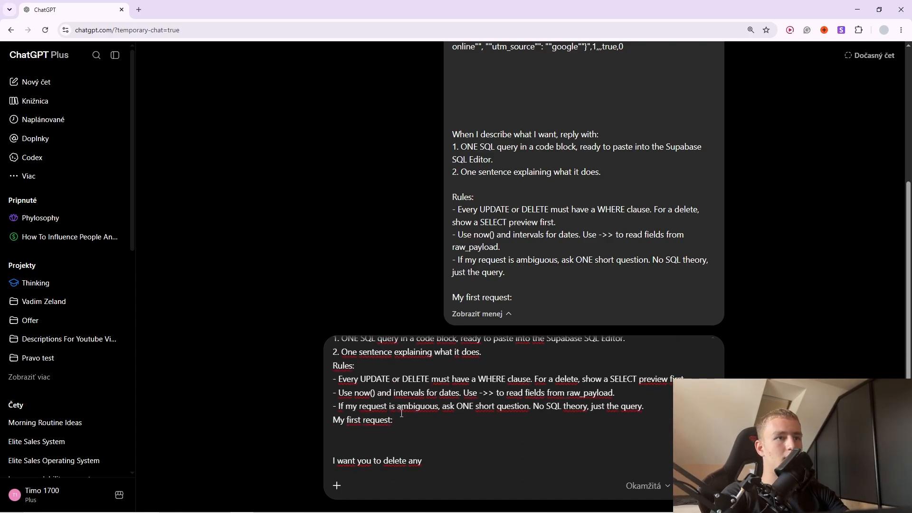
pyautogui.write('leads')
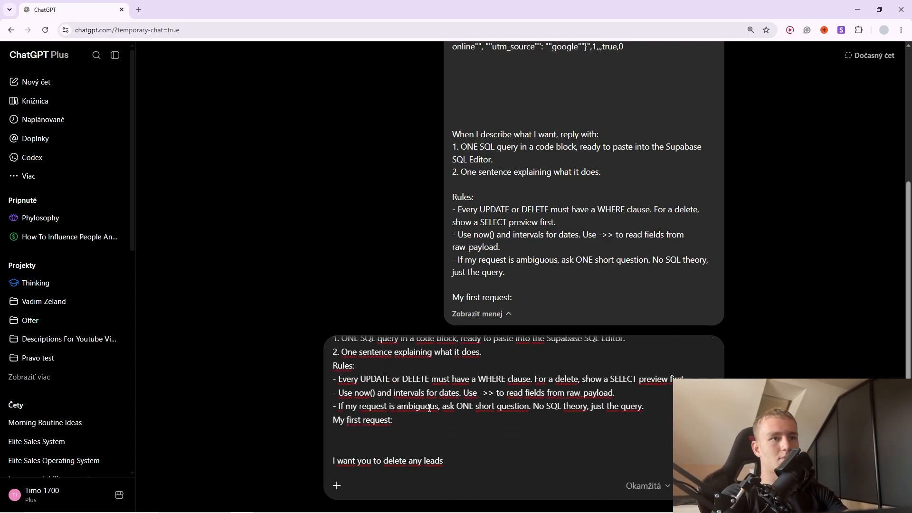
pyautogui.write(' that  are lost and')
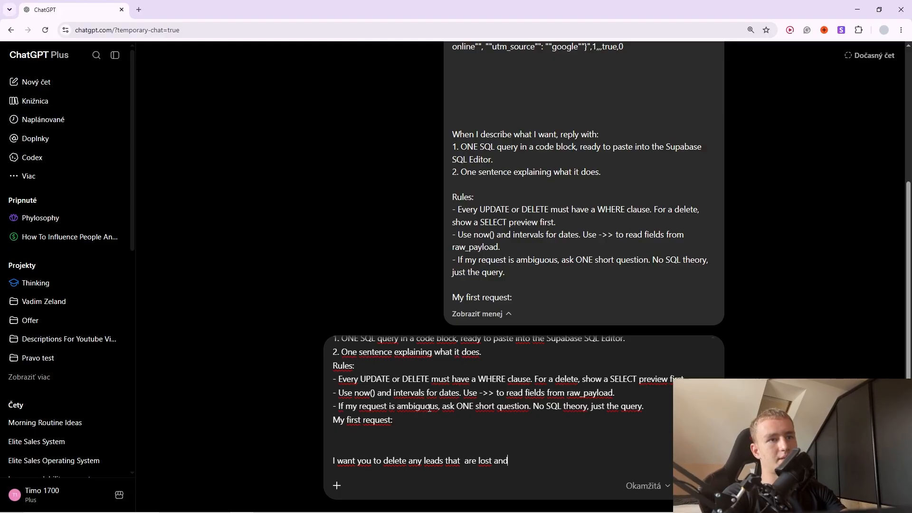
pyautogui.write(' no longer intrested.')
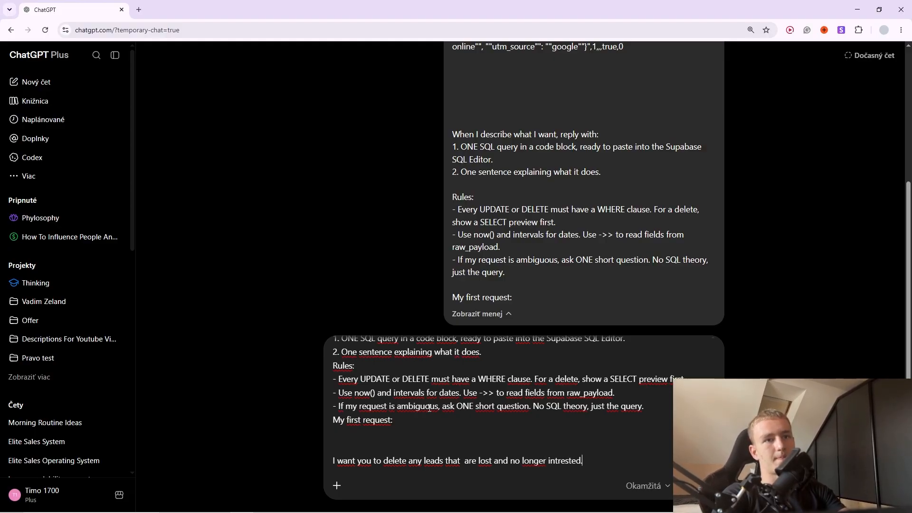
pyautogui.press('Return')
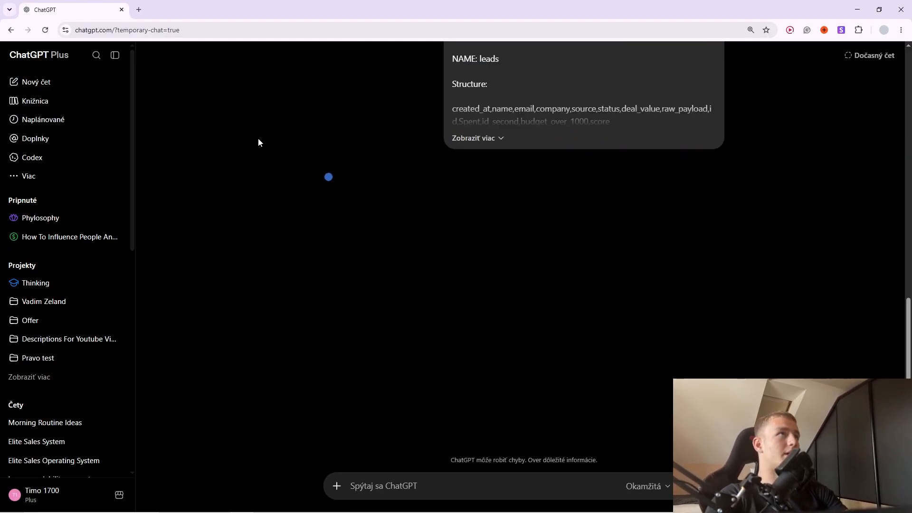
pyautogui.hotkey('alt', 'Tab')
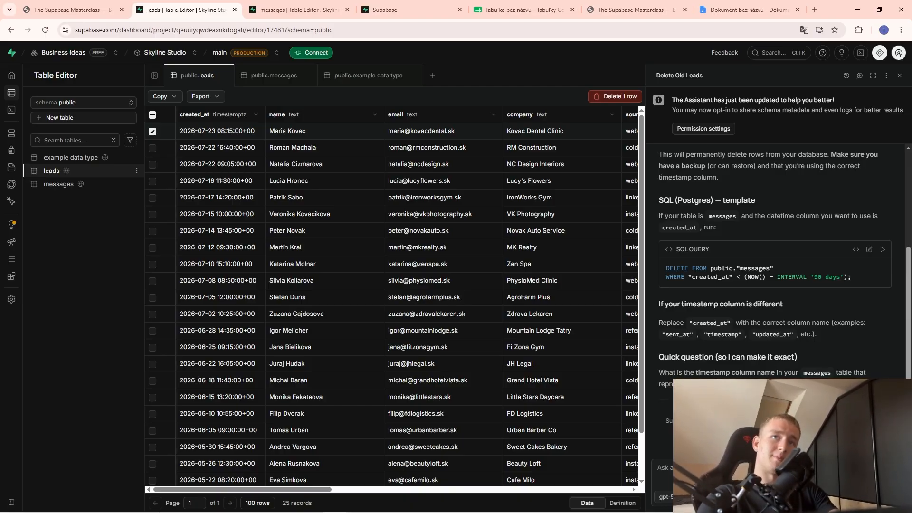
pyautogui.hotkey('alt', 'Tab')
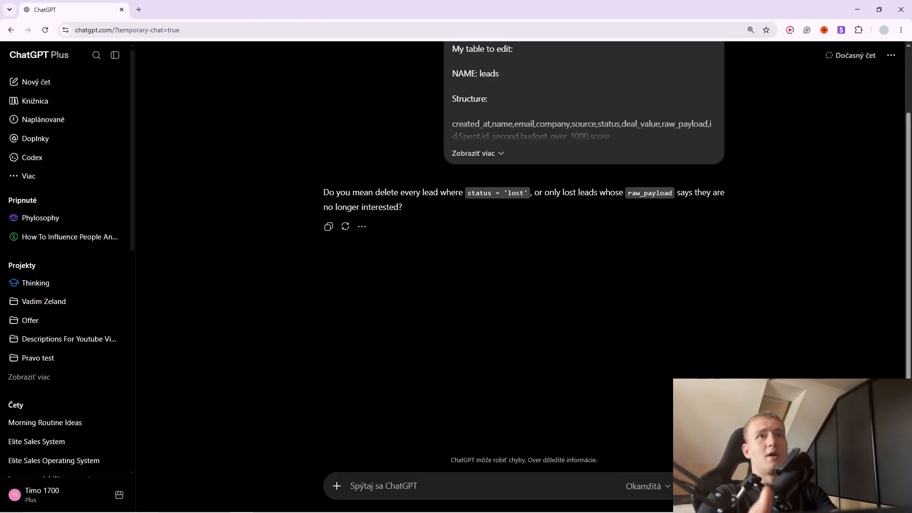
# Reply 'status lost' to clarify which leads should be deleted.
pyautogui.scroll(2, 568, 329)
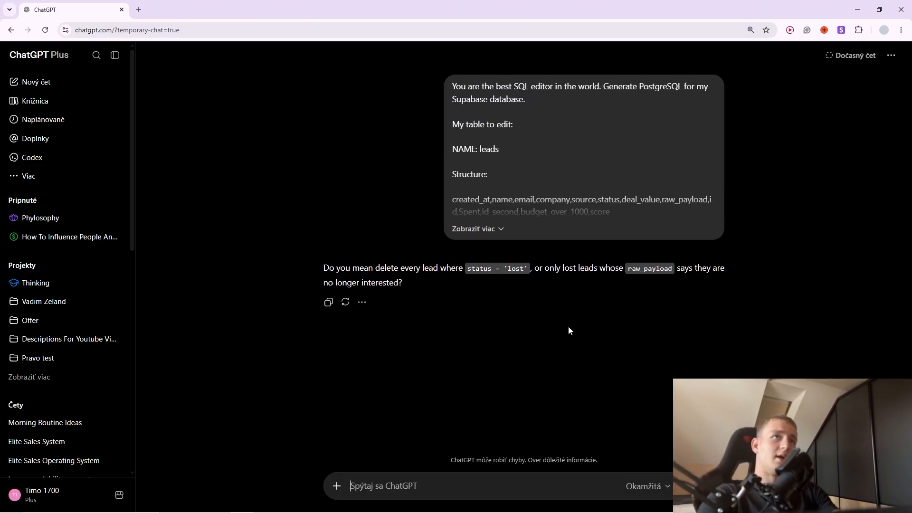
pyautogui.click(494, 228)
pyautogui.scroll(-3, 514, 304)
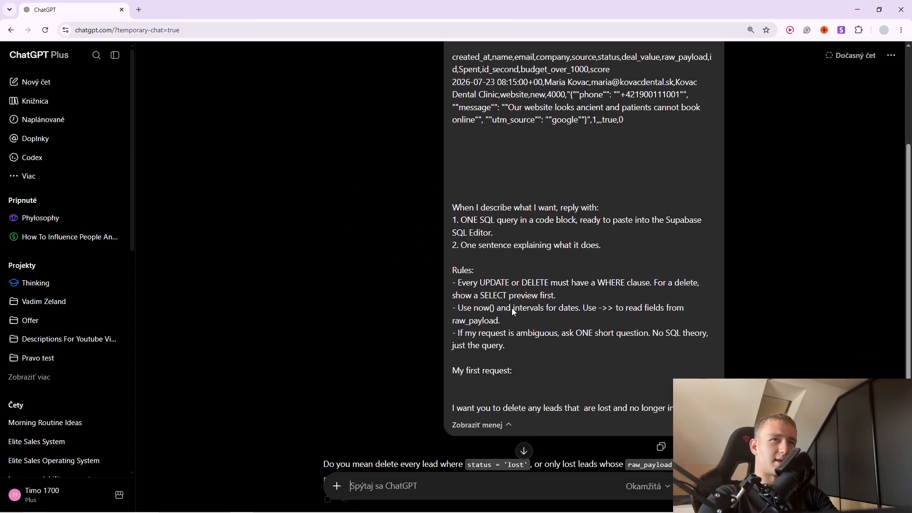
pyautogui.scroll(-2, 513, 308)
pyautogui.click(495, 356)
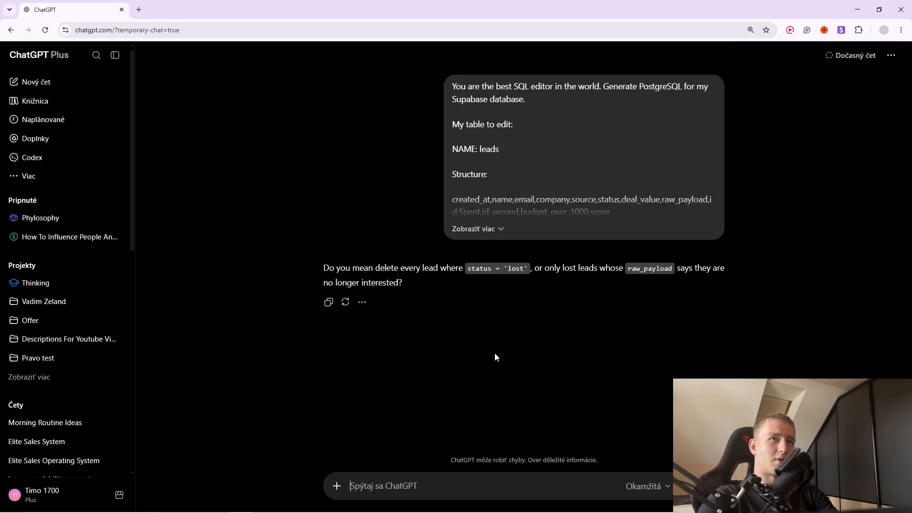
pyautogui.click(478, 222)
pyautogui.scroll(-3, 572, 362)
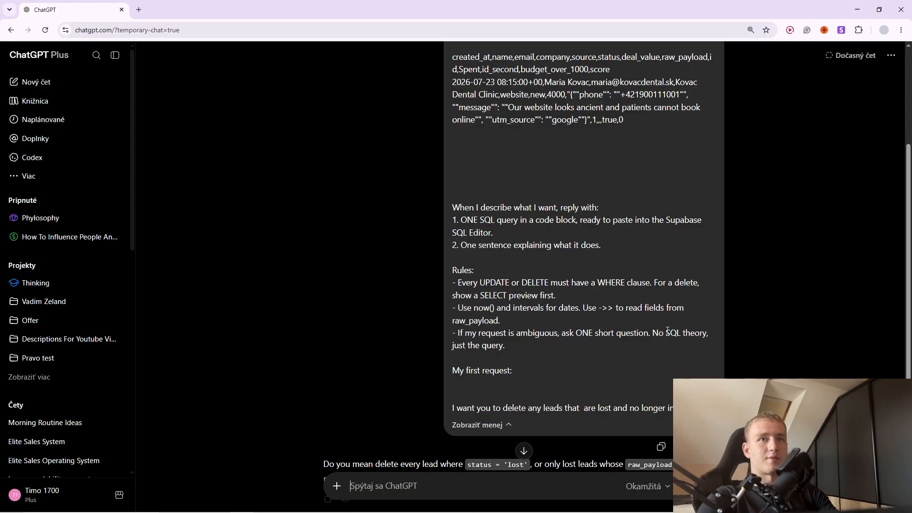
pyautogui.click(480, 424)
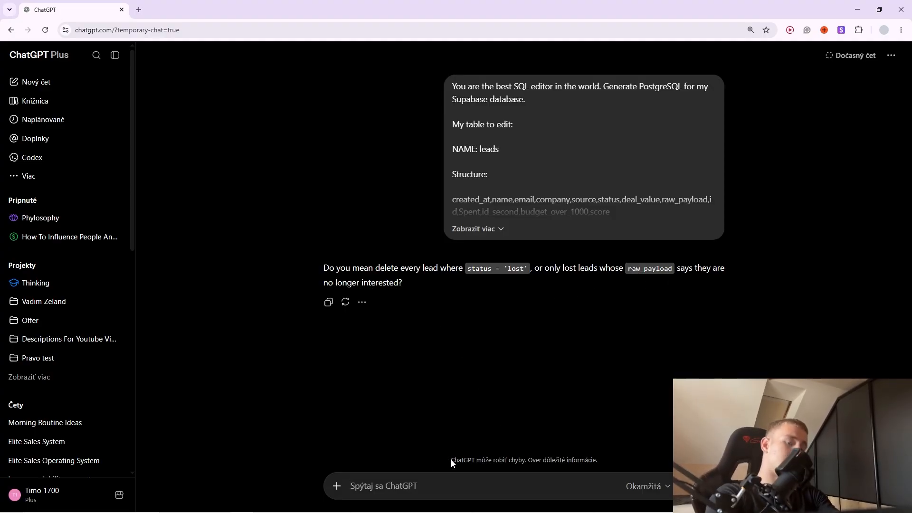
pyautogui.write('status lost')
pyautogui.press('Return')
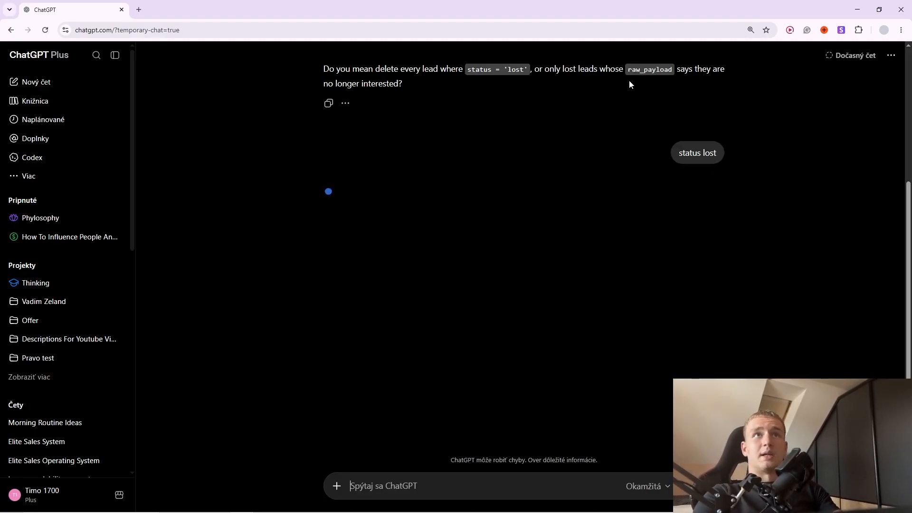
# Copy the returned SELECT preview and DELETE FROM leads WHERE status = 'lost' queries.
pyautogui.scroll(10, 527, 250)
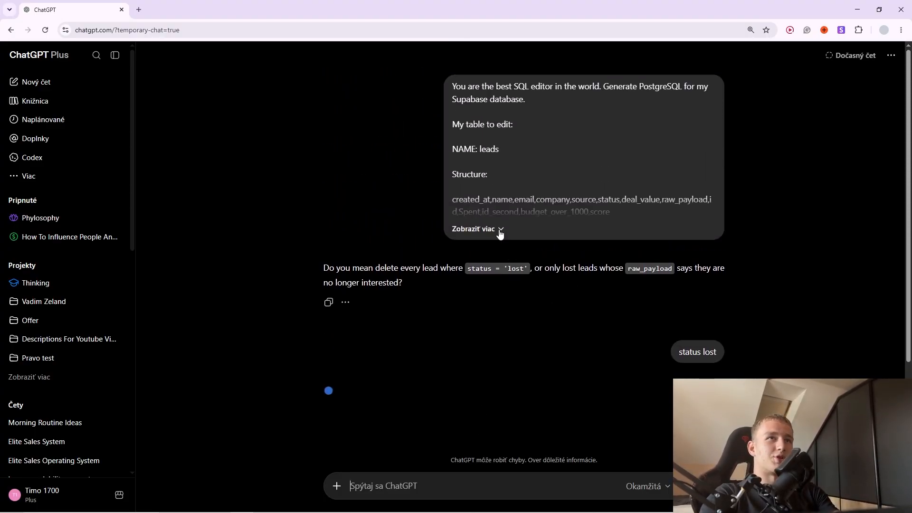
pyautogui.scroll(-10, 494, 237)
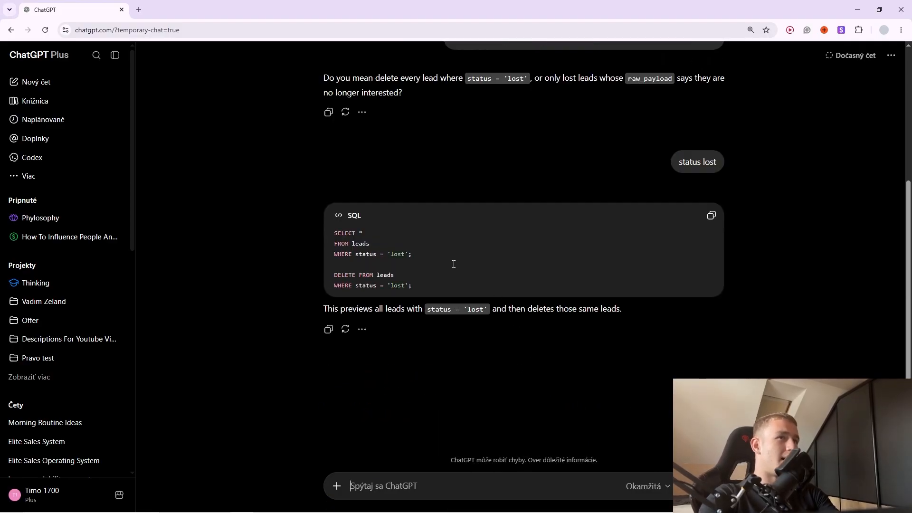
pyautogui.click(710, 216)
pyautogui.hotkey('alt', 'space')
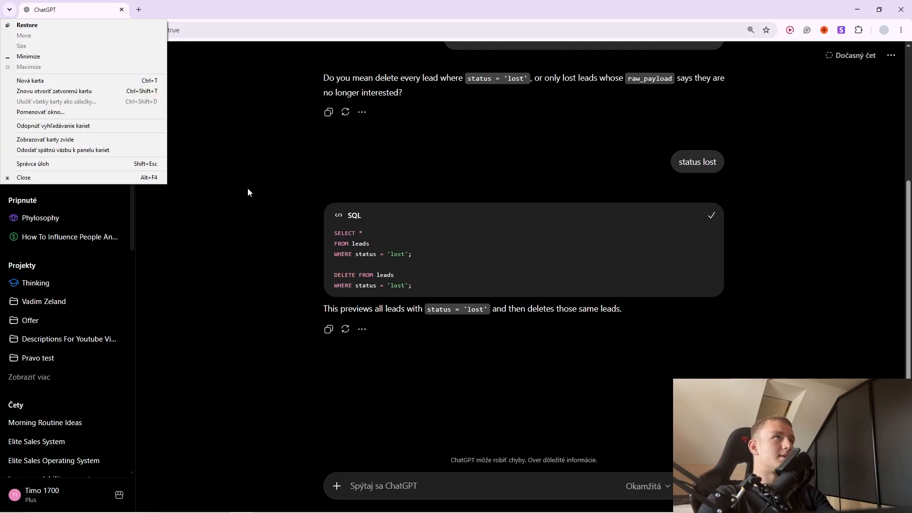
pyautogui.hotkey('alt', 'Tab')
# Replace the SQL Editor contents with the lost-leads queries and run them, confirming the destructive-query warning.
pyautogui.hotkey('ctrl', 'Tab')
pyautogui.hotkey('ctrl', 'Tab')
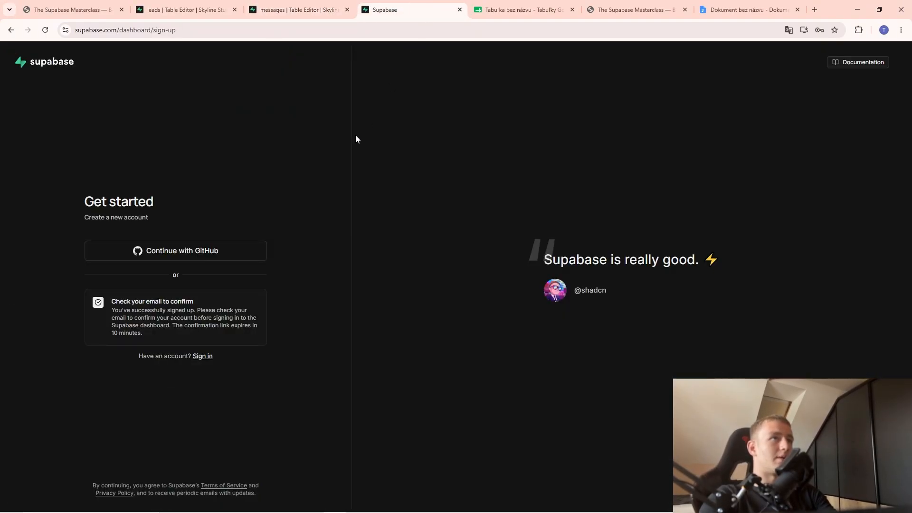
pyautogui.click(287, 7)
pyautogui.click(14, 111)
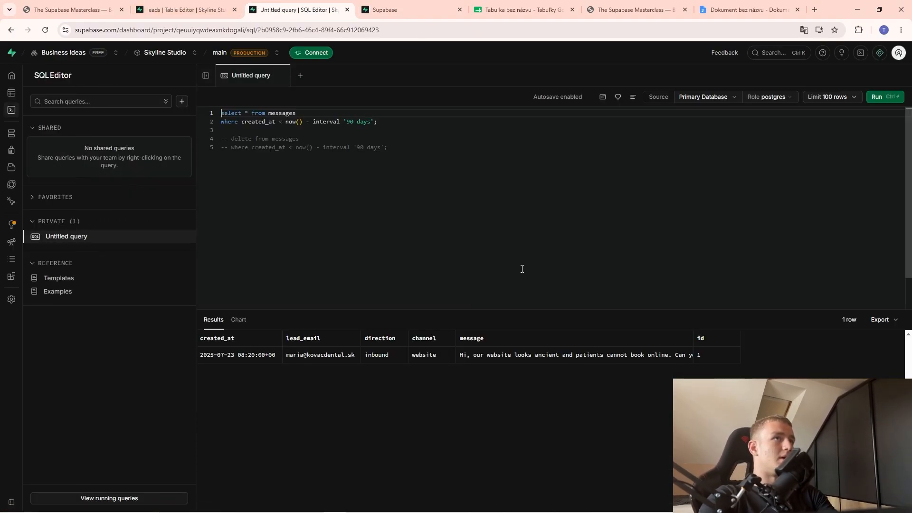
pyautogui.hotkey('ctrl', 'a')
pyautogui.hotkey('ctrl', 'v')
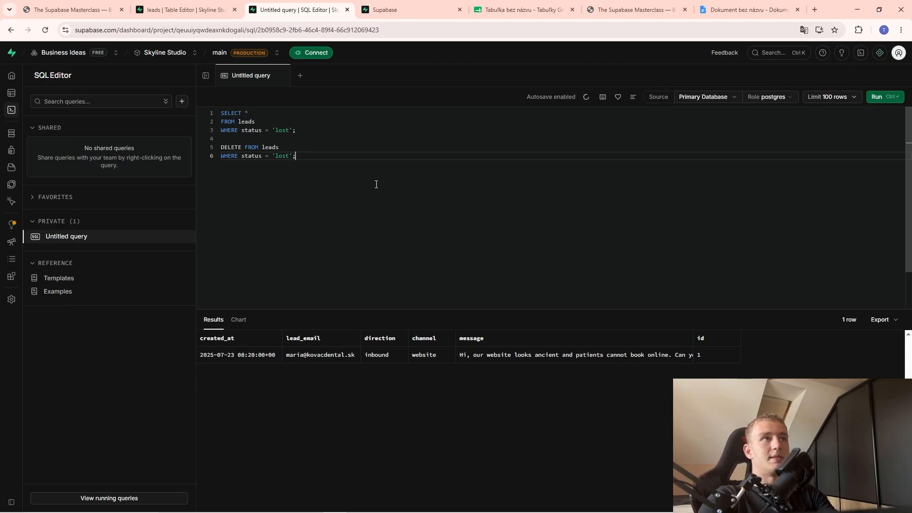
pyautogui.click(879, 98)
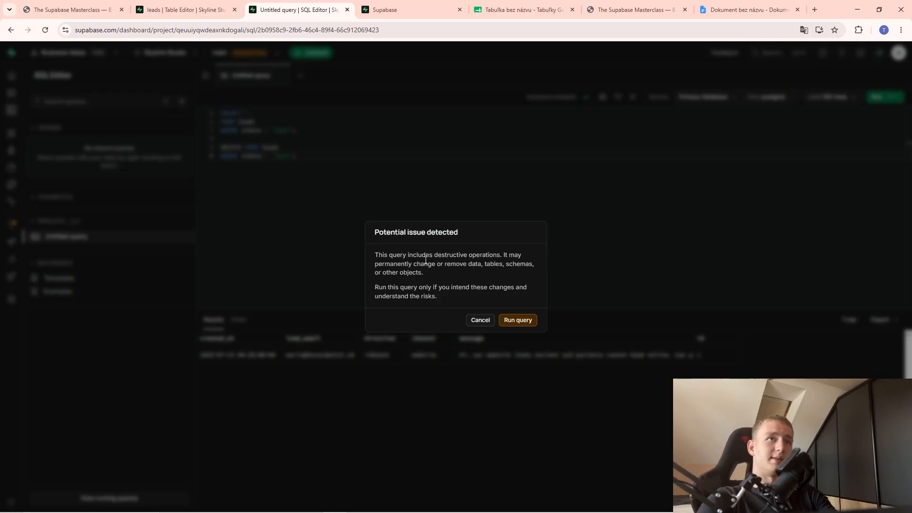
pyautogui.click(531, 320)
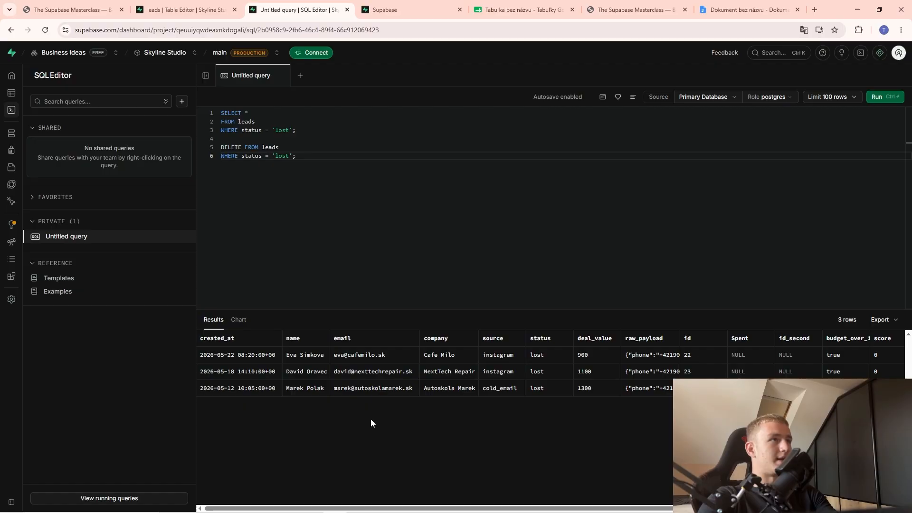
pyautogui.hotkey('alt', 'Tab')
pyautogui.hotkey('alt', 'Tab')
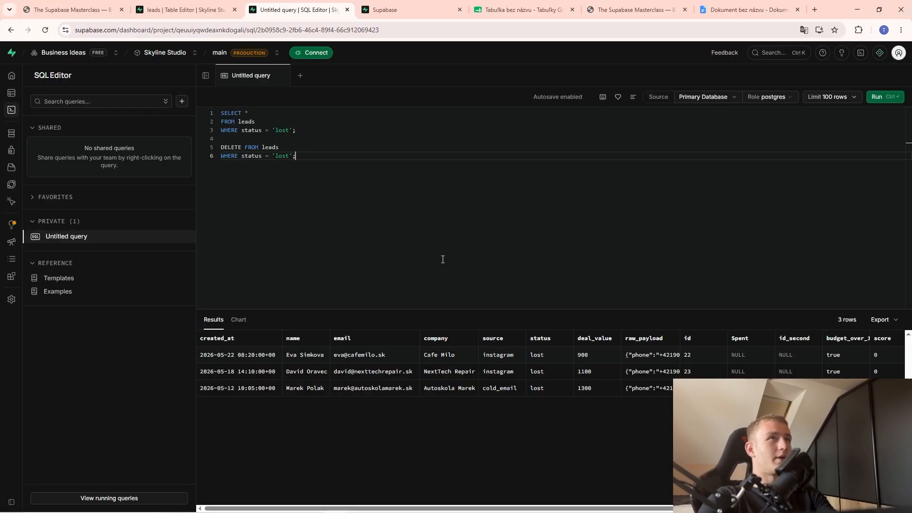
pyautogui.click(380, 5)
# Scroll the masterclass slides to Part 6 — Edge Functions, 'A link that does something.'.
pyautogui.click(75, 6)
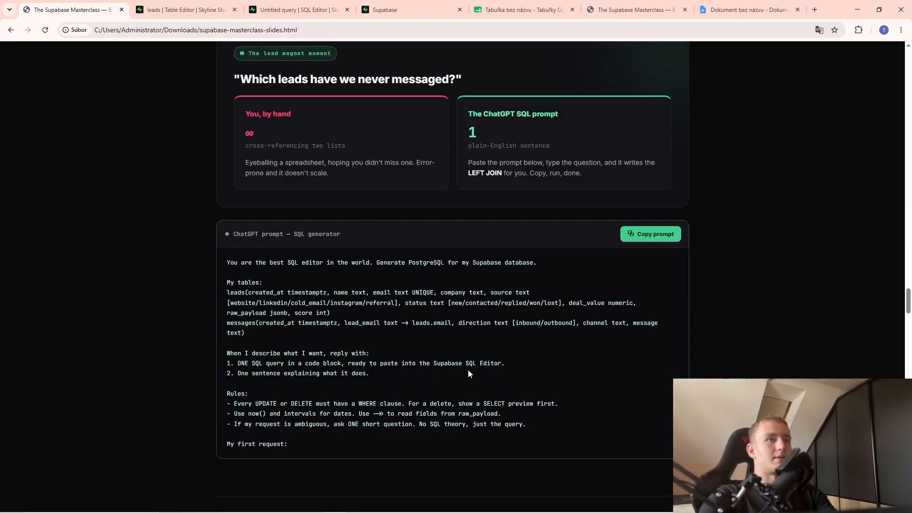
pyautogui.scroll(-3, 289, 380)
pyautogui.scroll(4, 406, 338)
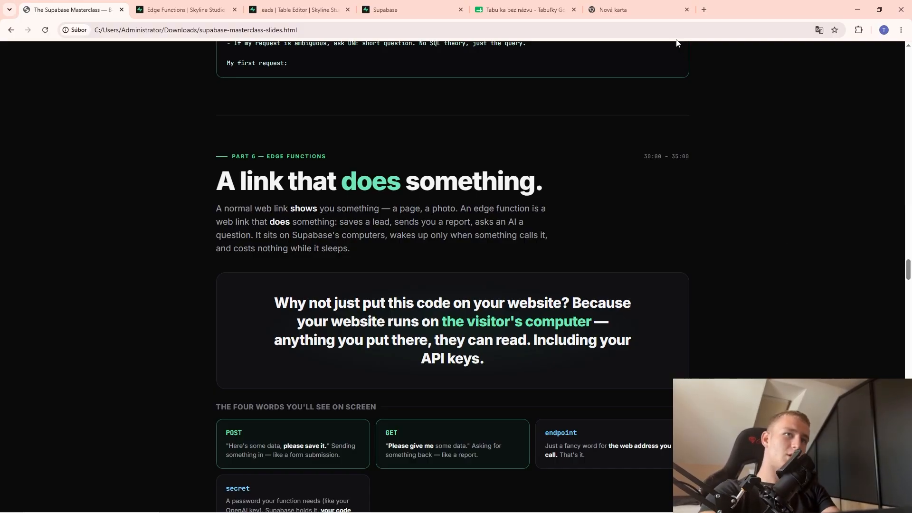
pyautogui.scroll(-2, 522, 244)
pyautogui.scroll(1, 522, 245)
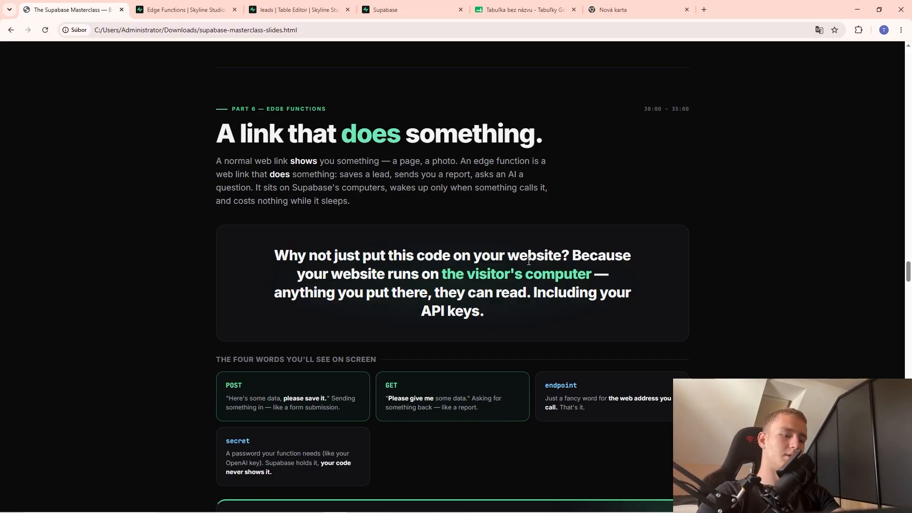
pyautogui.hotkey('alt', 'Tab')
pyautogui.click(215, 280)
pyautogui.hotkey('alt', 'Tab')
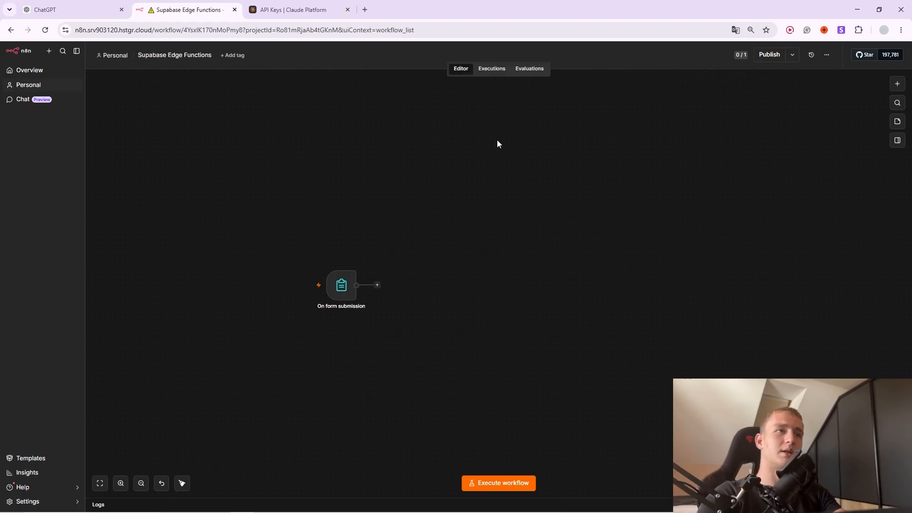
pyautogui.hotkey('alt', 'Tab')
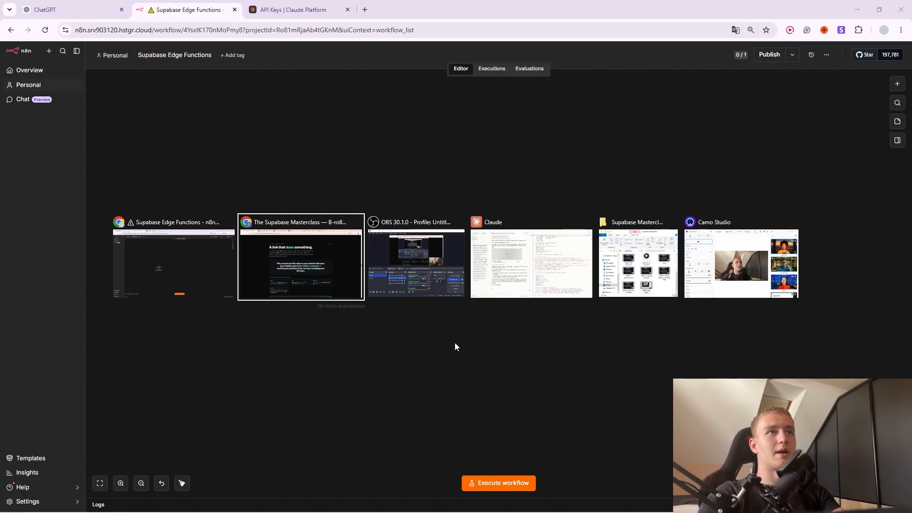
pyautogui.click(399, 285)
pyautogui.hotkey('alt', 'Tab')
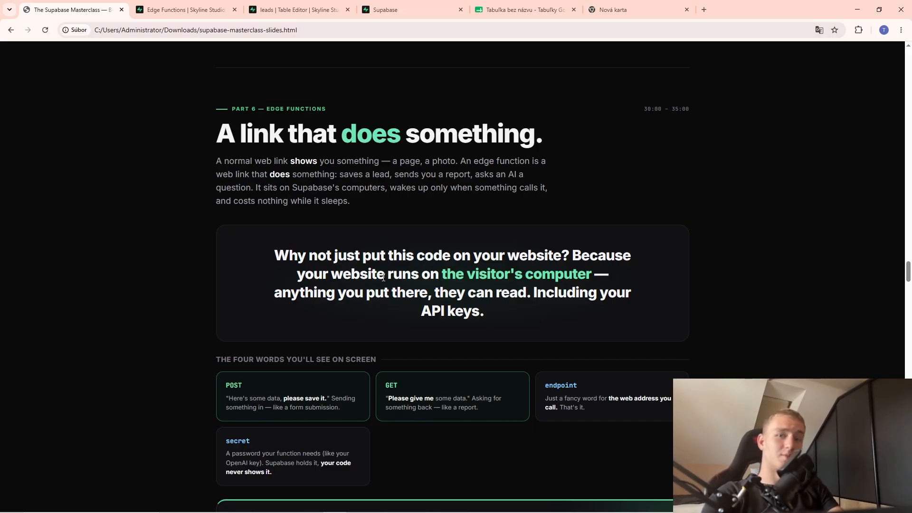
# Scroll the slides down to the lead-capture / index.ts code block.
pyautogui.scroll(-2, 387, 282)
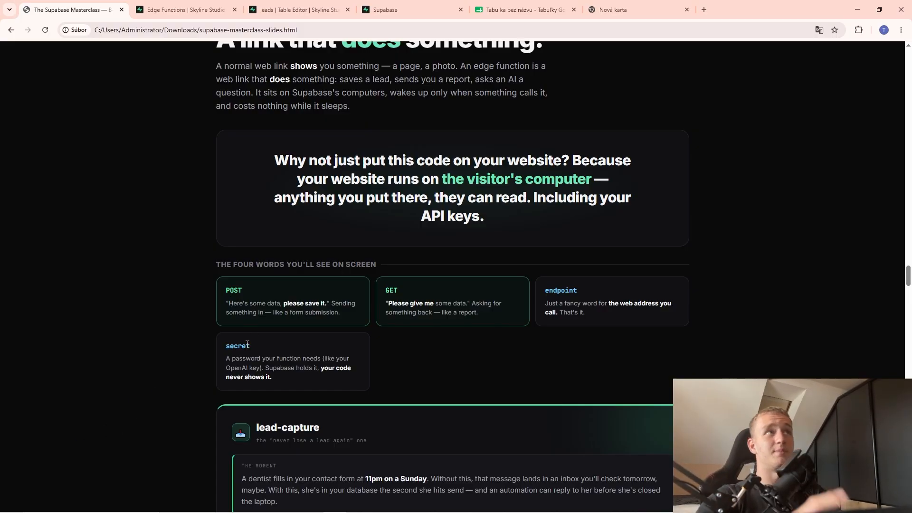
pyautogui.scroll(-4, 247, 343)
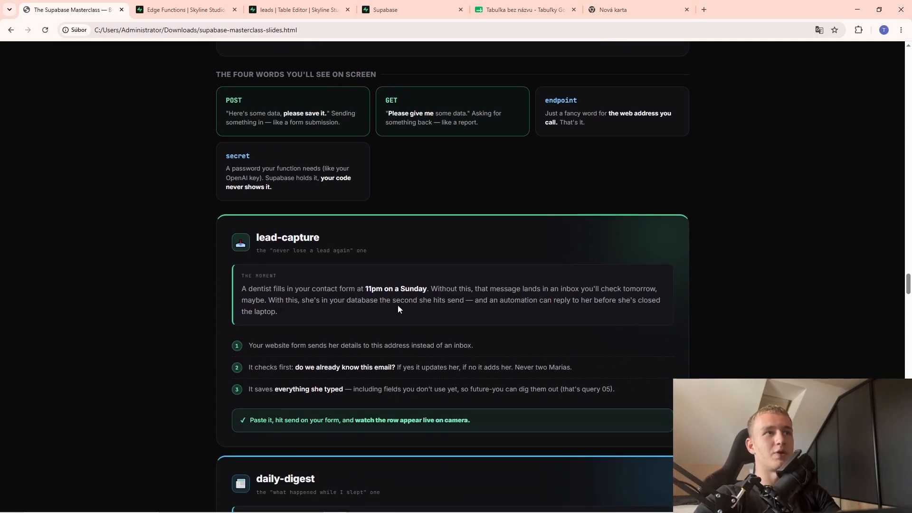
pyautogui.scroll(-2, 397, 308)
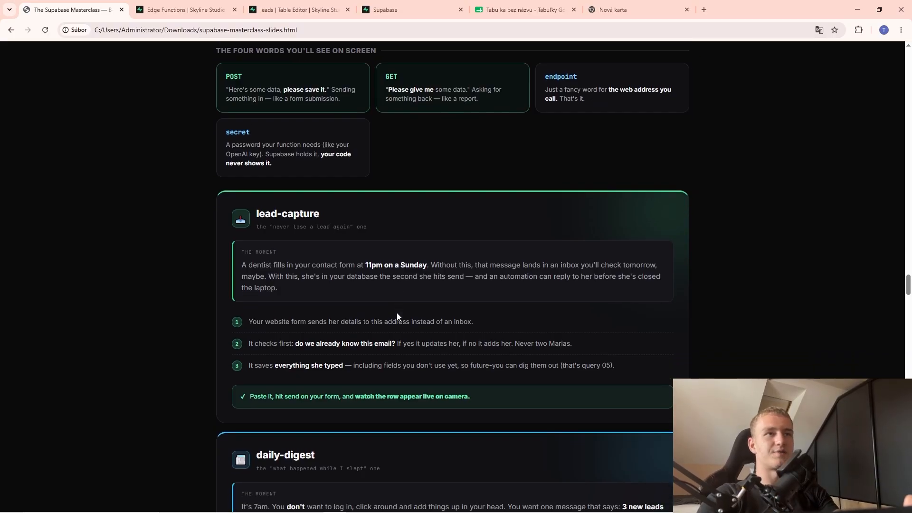
pyautogui.scroll(-5, 329, 303)
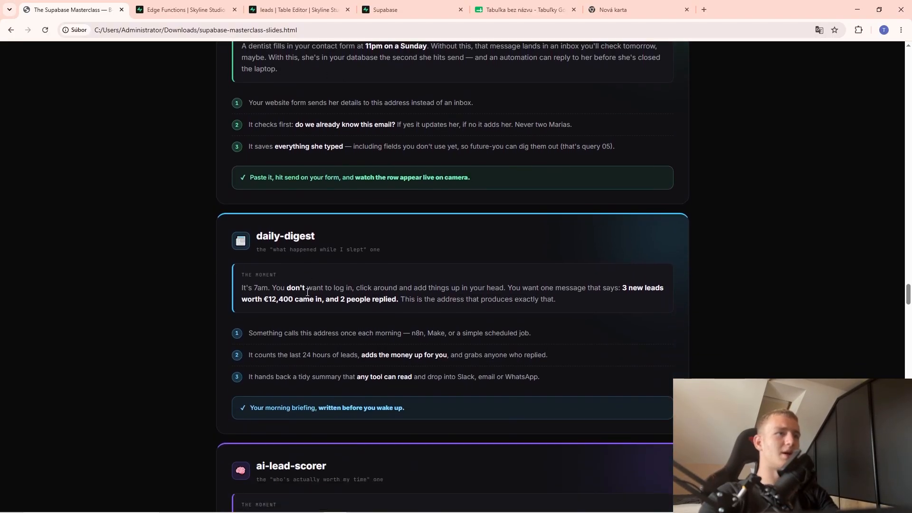
pyautogui.scroll(4, 370, 374)
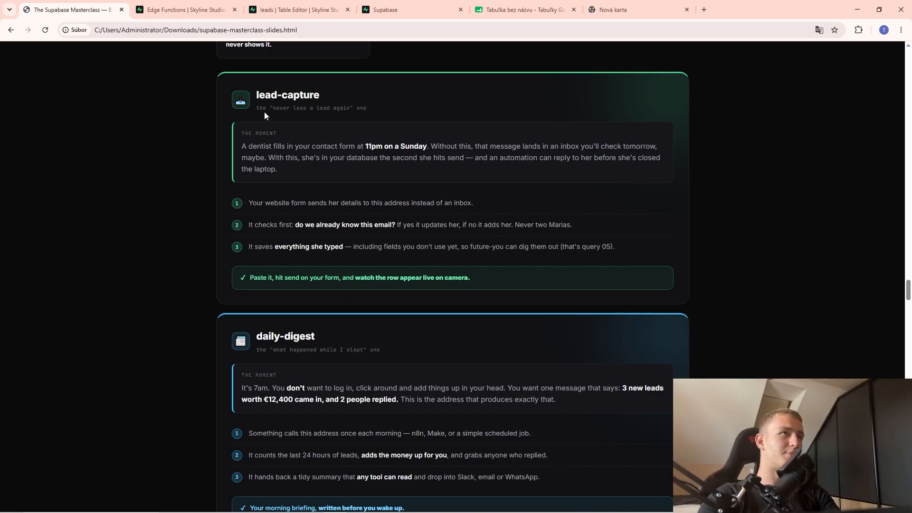
pyautogui.moveTo(264, 114); pyautogui.dragTo(452, 265)
pyautogui.click(452, 265)
pyautogui.scroll(-5, 425, 275)
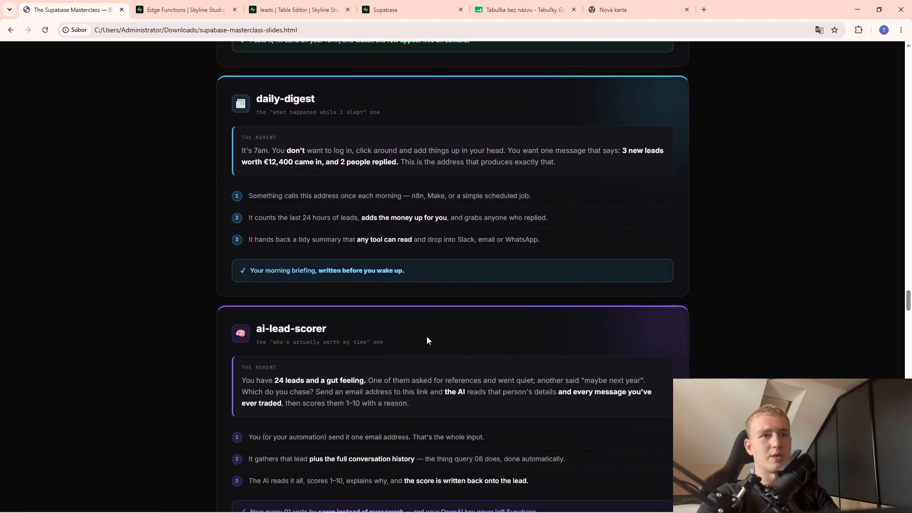
pyautogui.scroll(1, 427, 335)
pyautogui.scroll(-12, 380, 335)
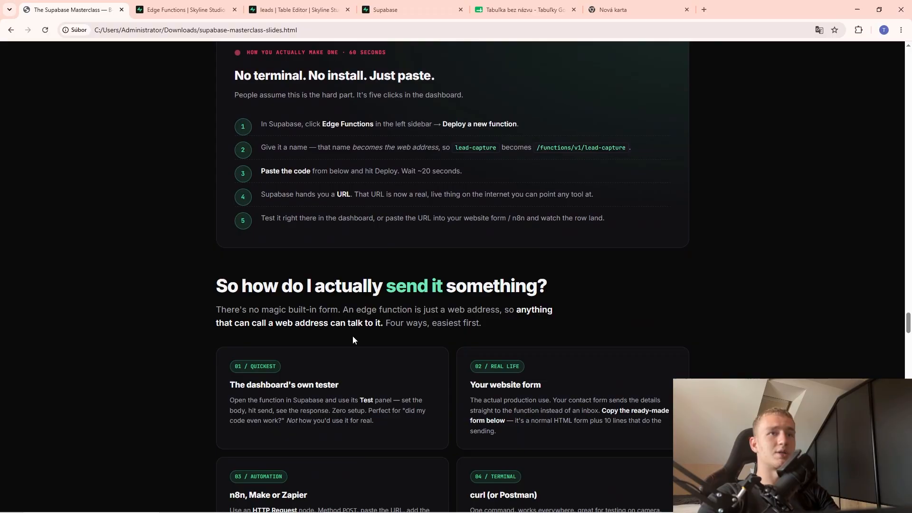
pyautogui.scroll(-4, 351, 304)
pyautogui.scroll(-2, 350, 274)
pyautogui.scroll(4, 375, 380)
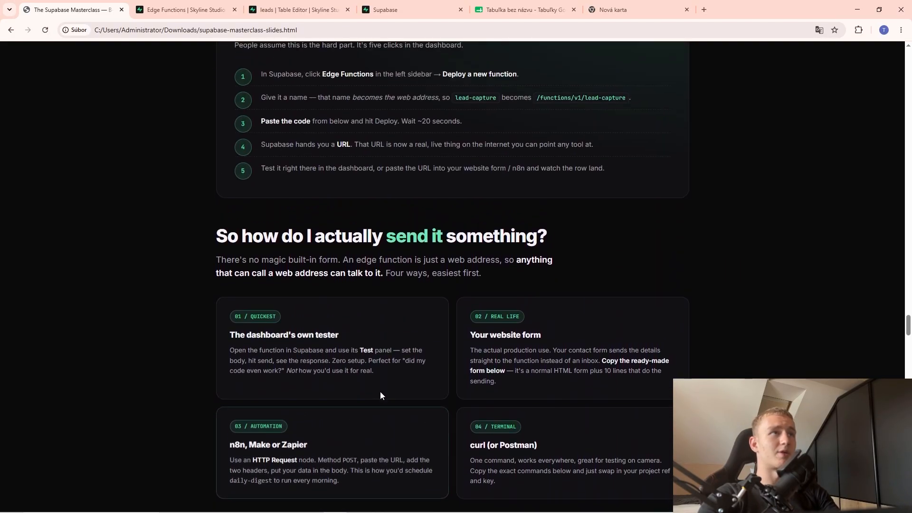
pyautogui.scroll(-8, 379, 396)
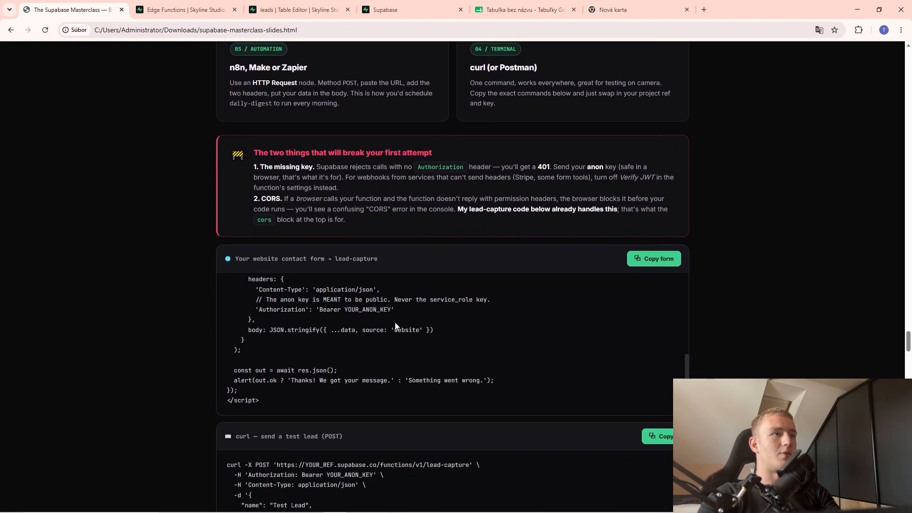
pyautogui.scroll(-13, 395, 326)
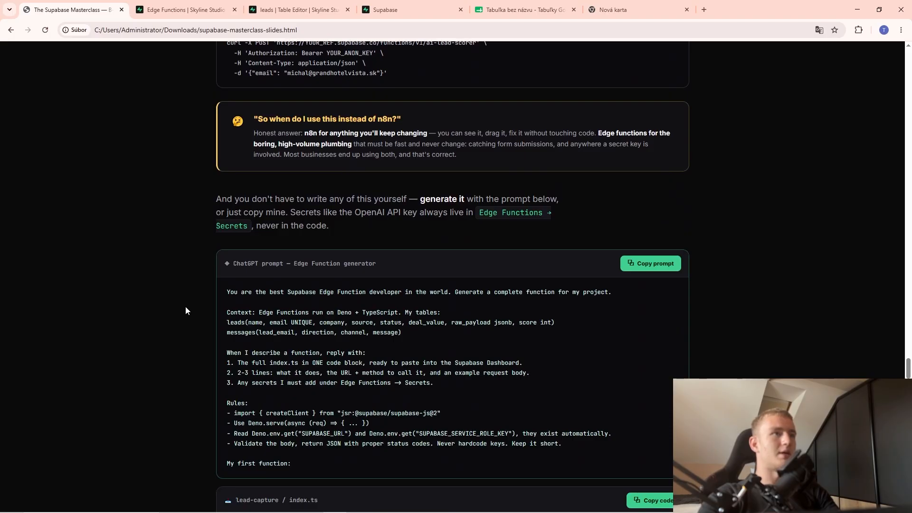
# Reload the slides and copy the lead-capture function code.
pyautogui.click(44, 32)
pyautogui.scroll(-8, 371, 268)
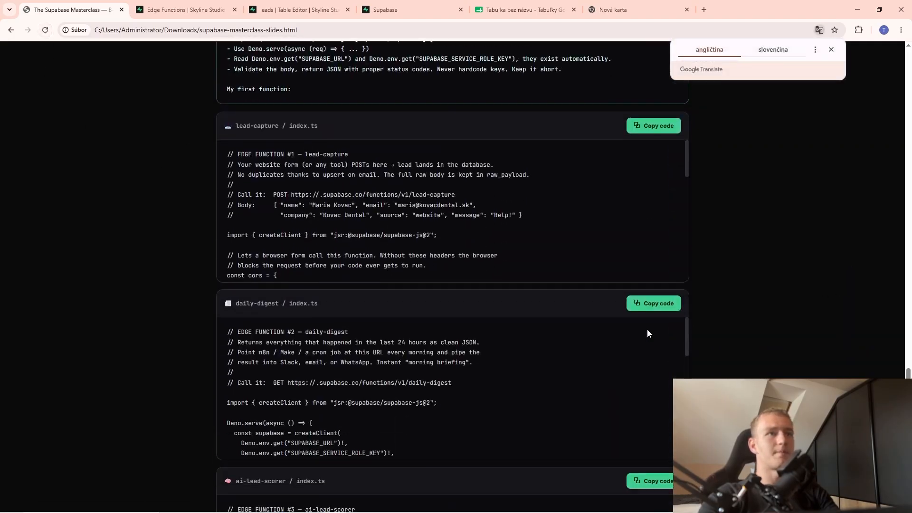
pyautogui.scroll(-2, 647, 333)
pyautogui.scroll(5, 379, 304)
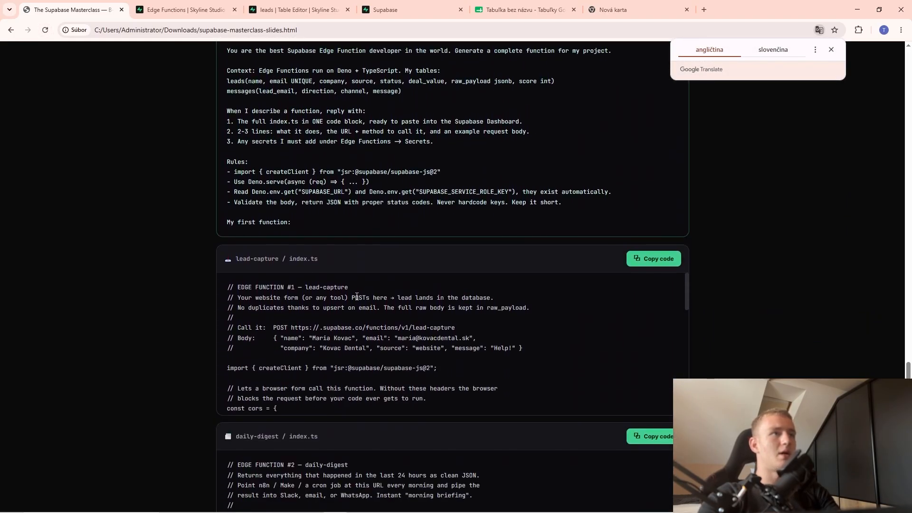
pyautogui.moveTo(269, 287); pyautogui.dragTo(307, 368)
pyautogui.click(338, 366)
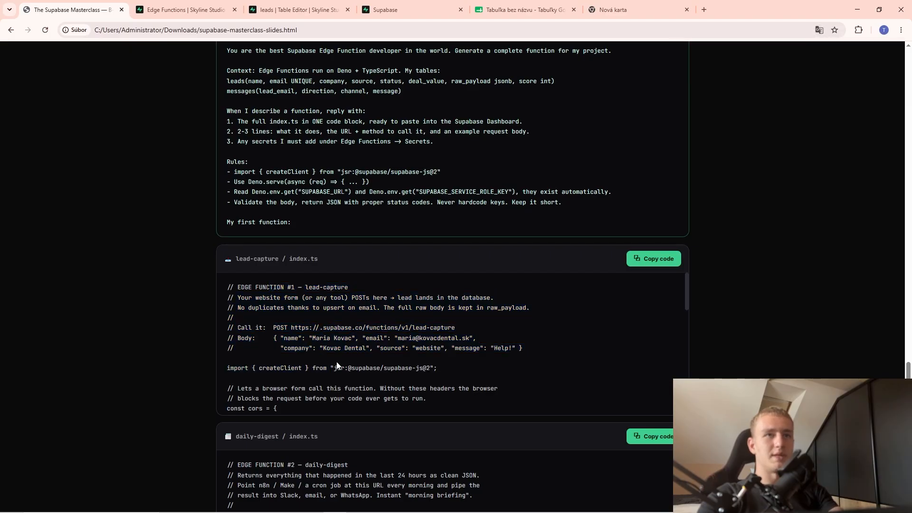
pyautogui.click(655, 265)
# Start a new Supabase edge function in the browser editor.
pyautogui.hotkey('ctrl', 'Tab')
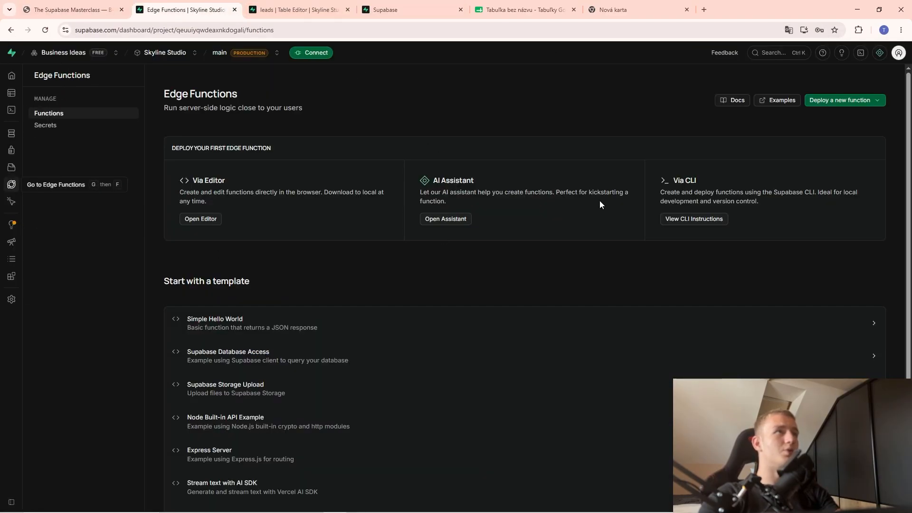
pyautogui.moveTo(42, 187)
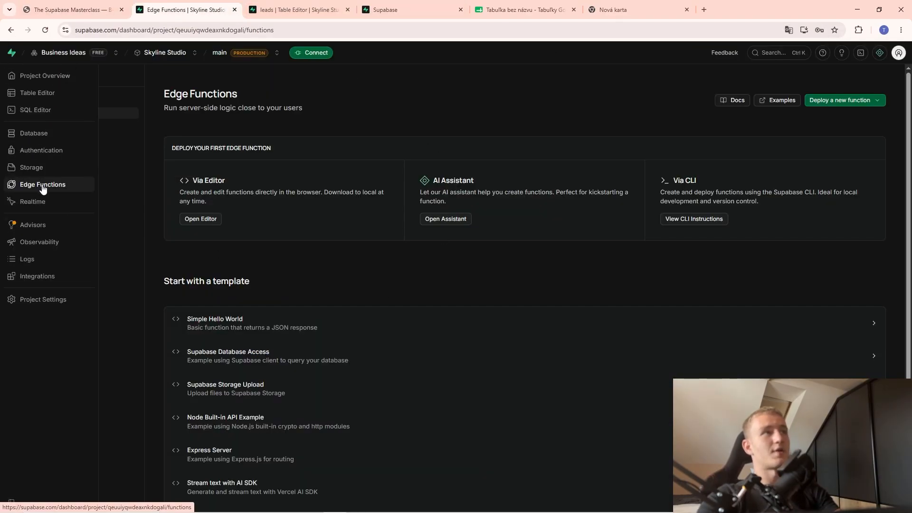
pyautogui.click(850, 100)
pyautogui.click(774, 114)
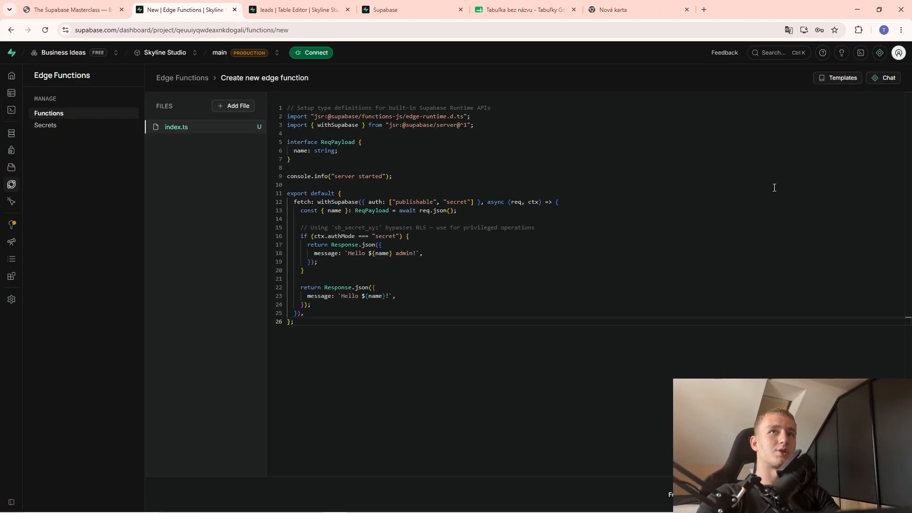
# Replace the template code with the pasted lead-capture code and deploy it as rapid-responder.
pyautogui.click(422, 262)
pyautogui.hotkey('ctrl', 'a')
pyautogui.press('BackSpace')
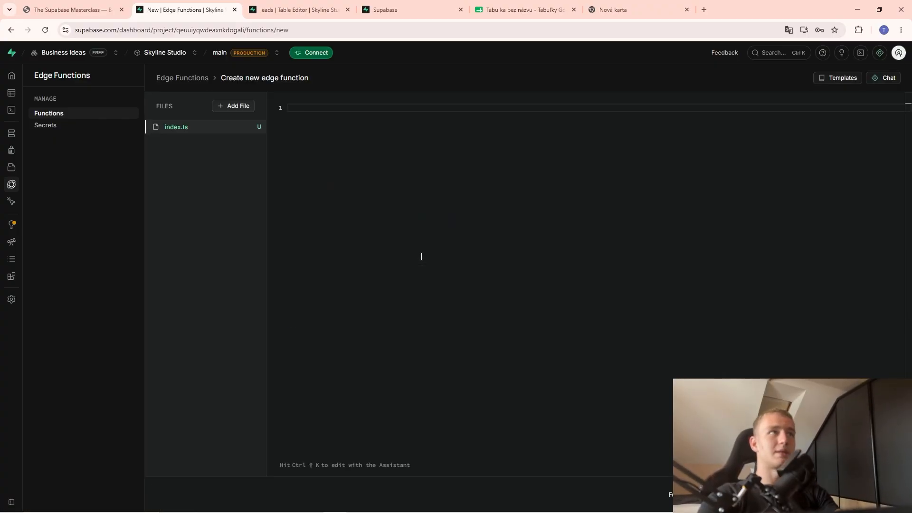
pyautogui.hotkey('ctrl', 'v')
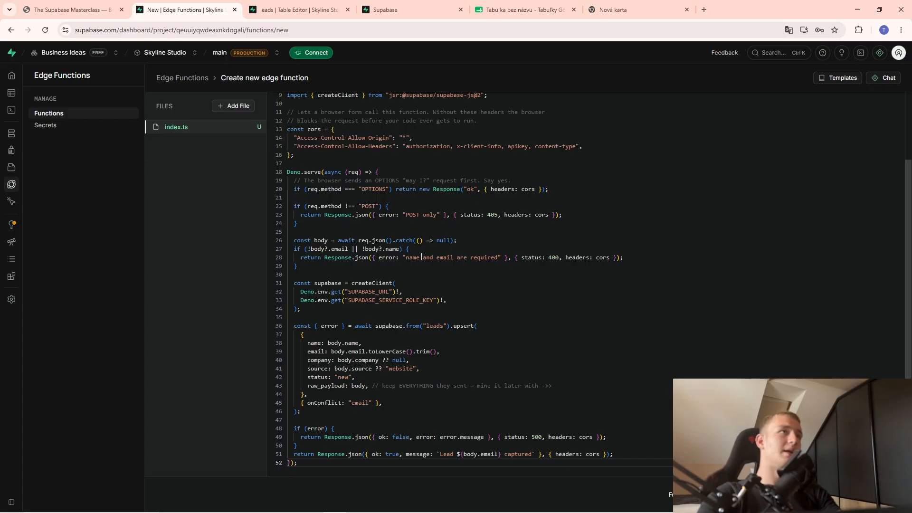
pyautogui.scroll(2, 412, 284)
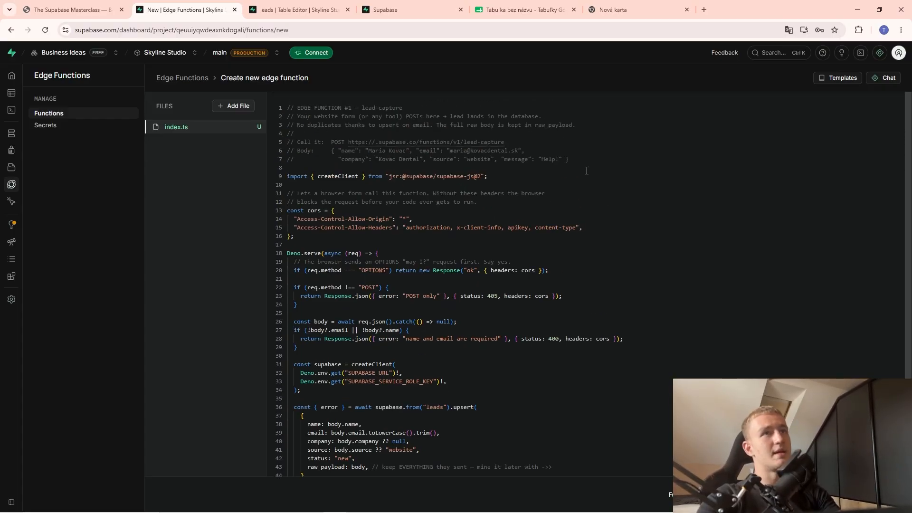
pyautogui.moveTo(586, 170); pyautogui.dragTo(287, 108)
pyautogui.click(359, 124)
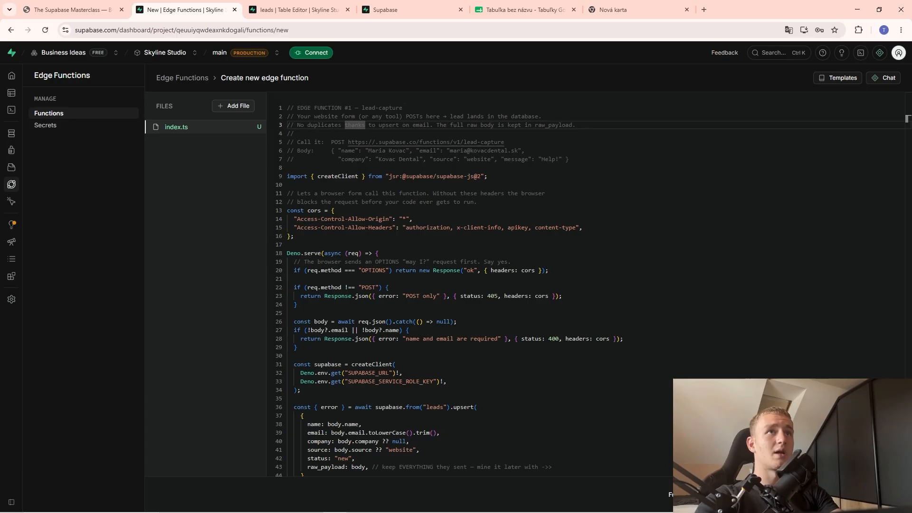
pyautogui.click(871, 495)
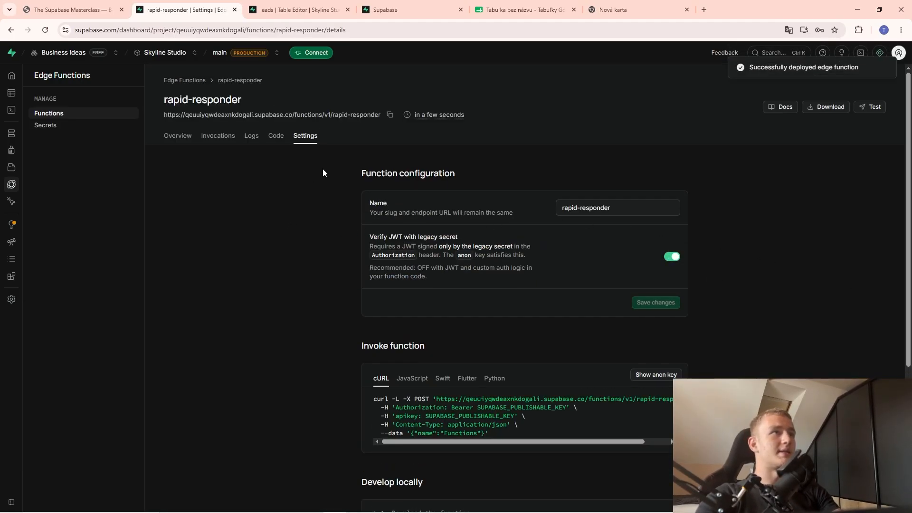
# Copy rapid-responder's endpoint URL and save it with legacy JWT verification turned off.
pyautogui.moveTo(378, 115); pyautogui.dragTo(170, 120)
pyautogui.click(389, 115)
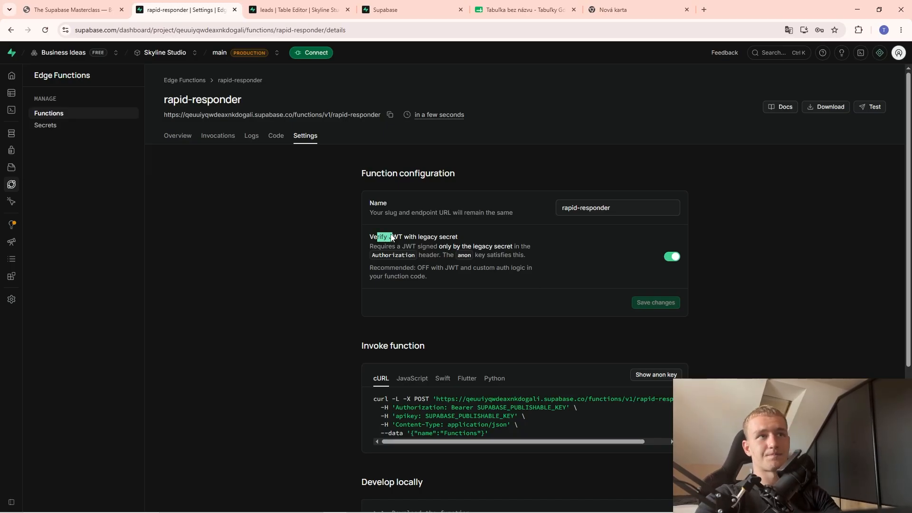
pyautogui.click(672, 260)
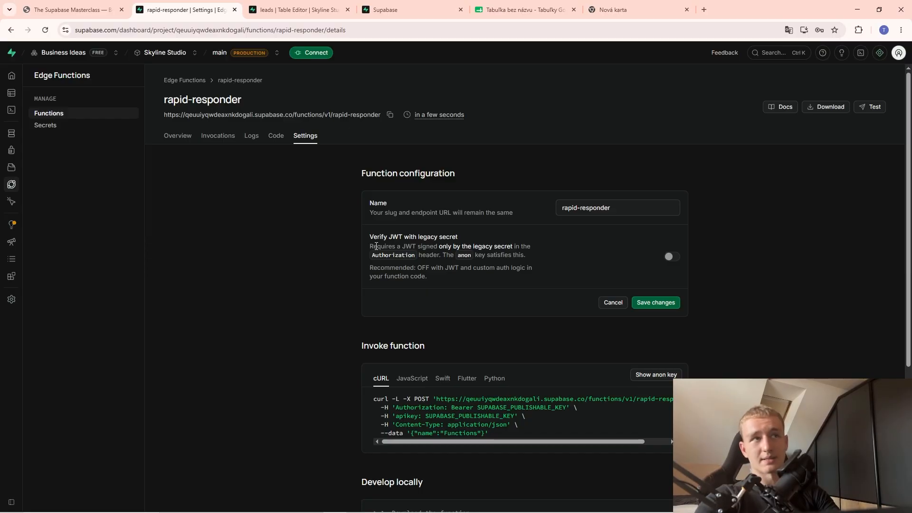
pyautogui.click(665, 303)
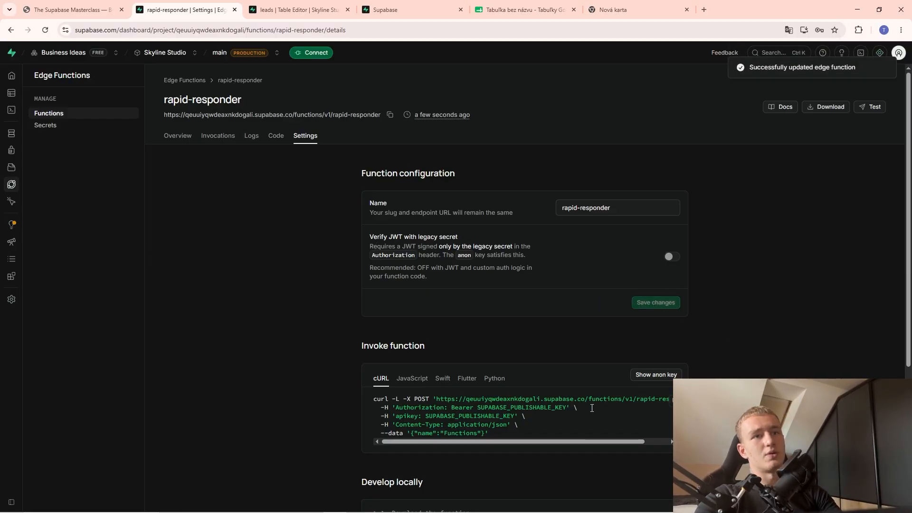
# Bring the n8n workflow with its form trigger back into view.
pyautogui.scroll(-1, 591, 408)
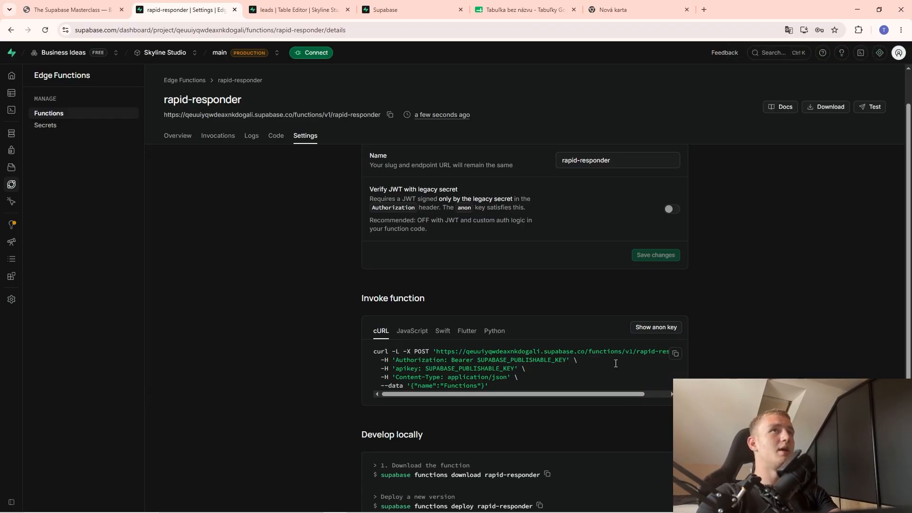
pyautogui.hotkey('alt', 'Tab')
pyautogui.click(436, 264)
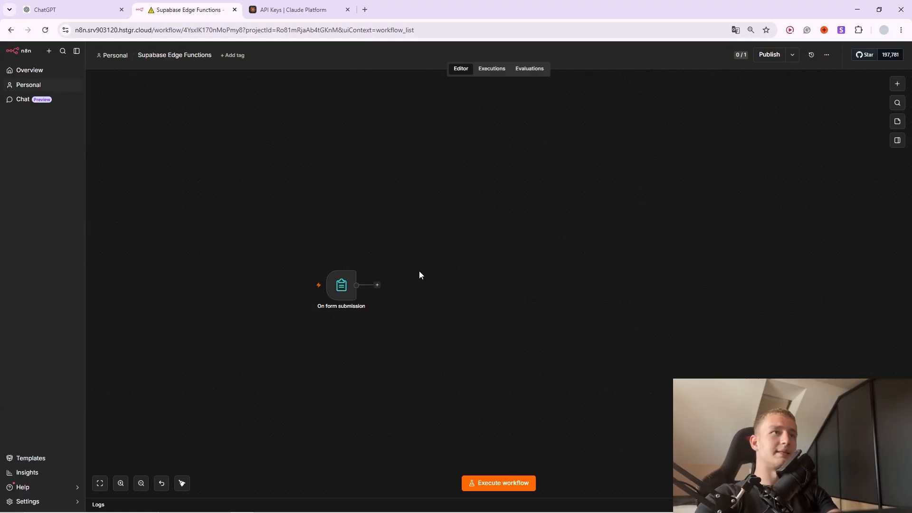
pyautogui.hotkey('alt', 'Tab')
pyautogui.hotkey('ctrl', 'shift', 'Tab')
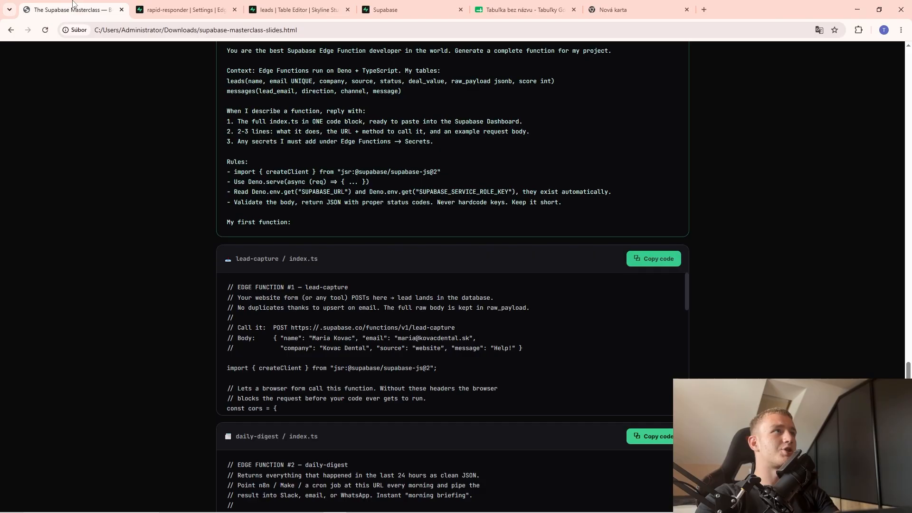
pyautogui.hotkey('ctrl', 'Tab')
pyautogui.hotkey('ctrl', 'shift', 'Tab')
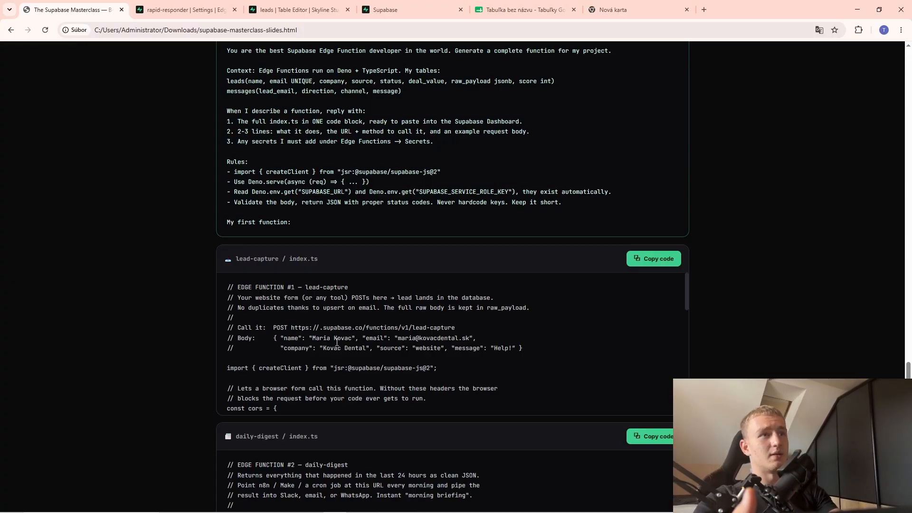
pyautogui.hotkey('alt', 'Tab')
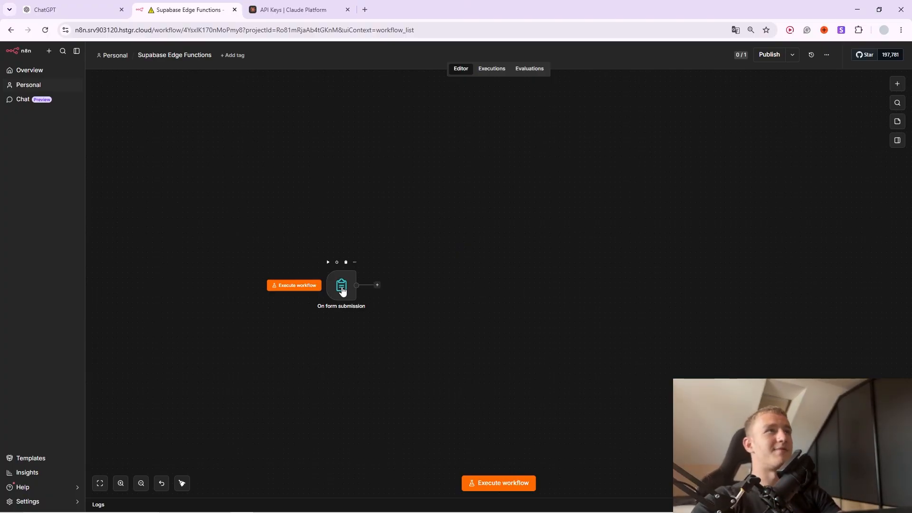
pyautogui.hotkey('alt', 'Tab')
pyautogui.click(226, 5)
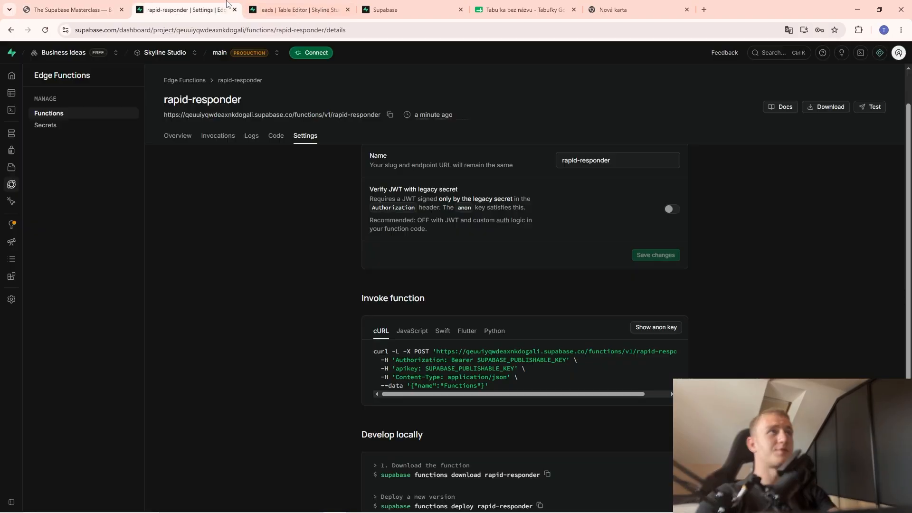
pyautogui.hotkey('alt', 'Tab')
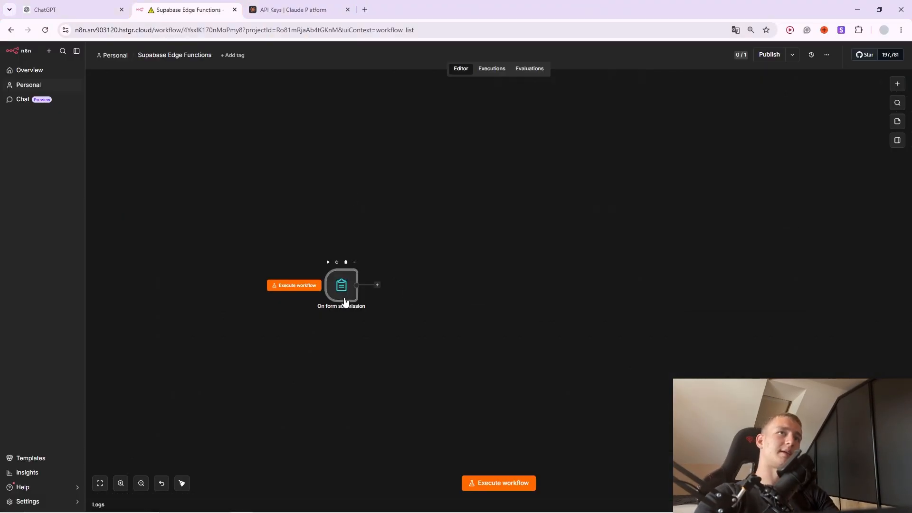
pyautogui.doubleClick(343, 302)
pyautogui.scroll(-8, 358, 338)
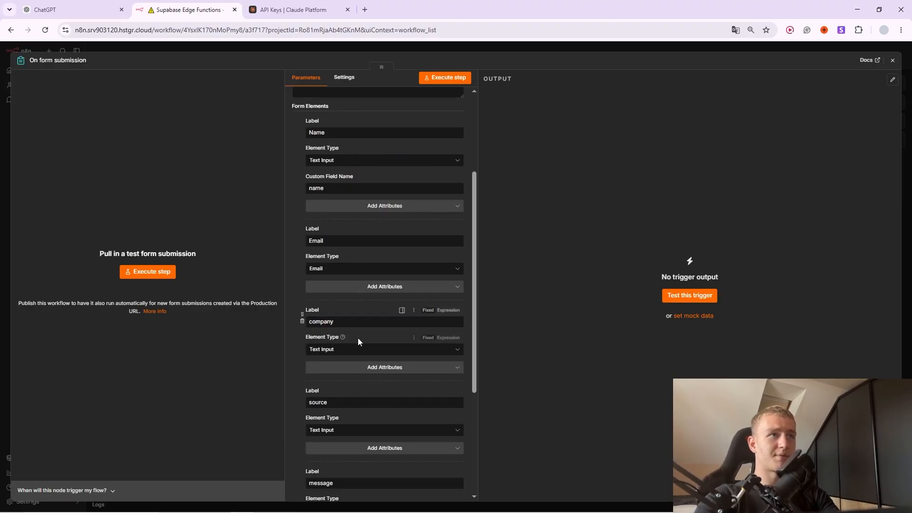
pyautogui.press('Escape')
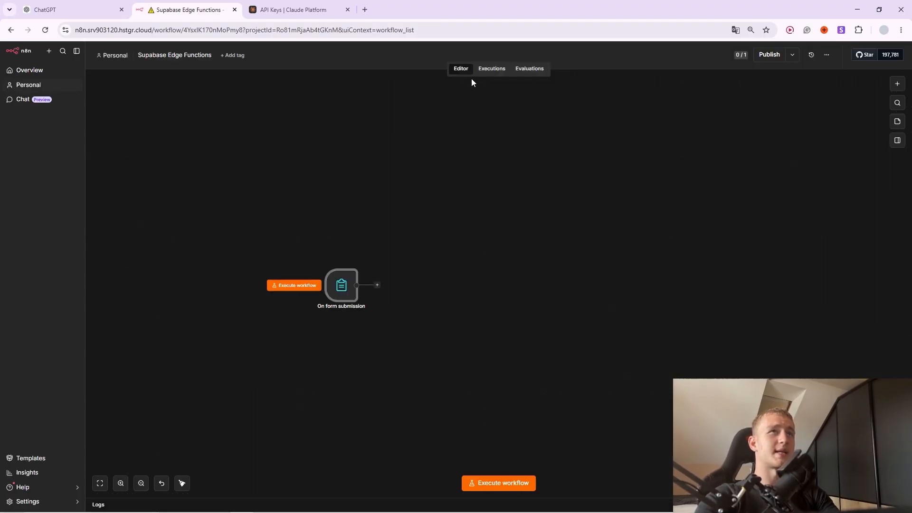
# Add an HTTP Request node after the form trigger and set its method to POST.
pyautogui.click(377, 285)
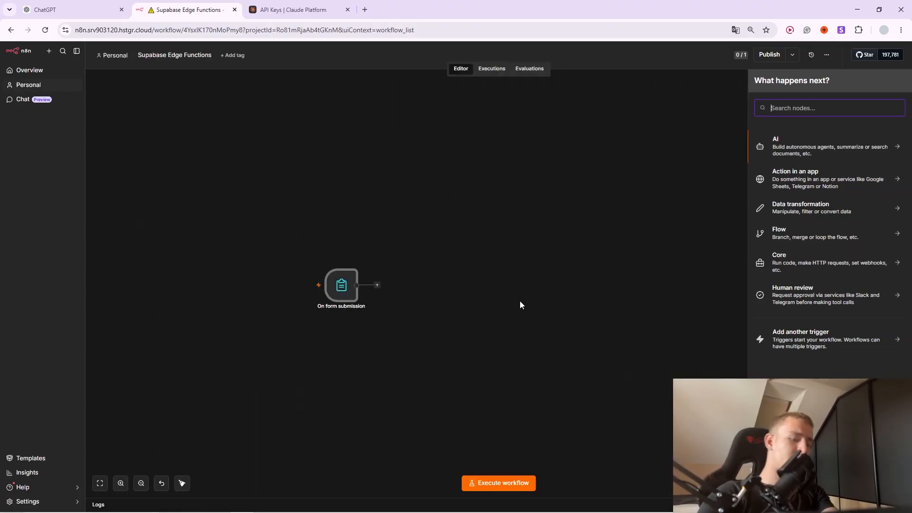
pyautogui.write('htt')
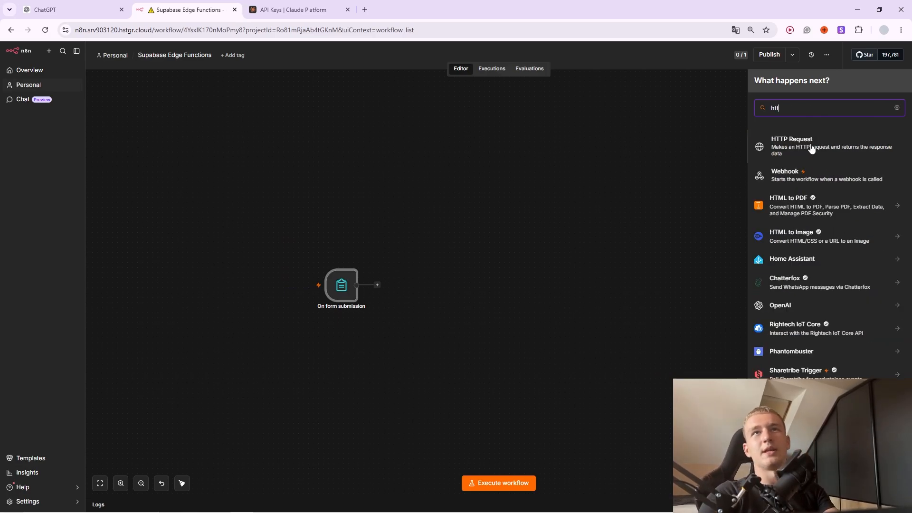
pyautogui.click(811, 148)
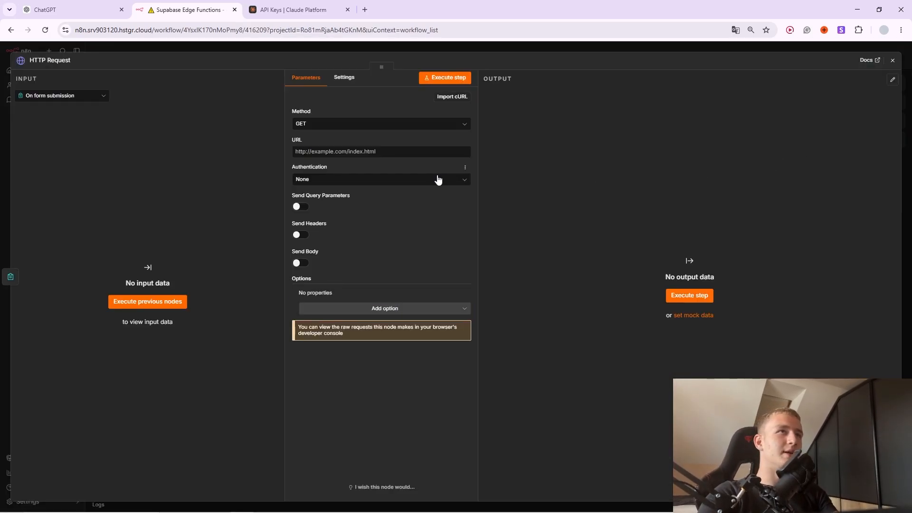
pyautogui.click(419, 154)
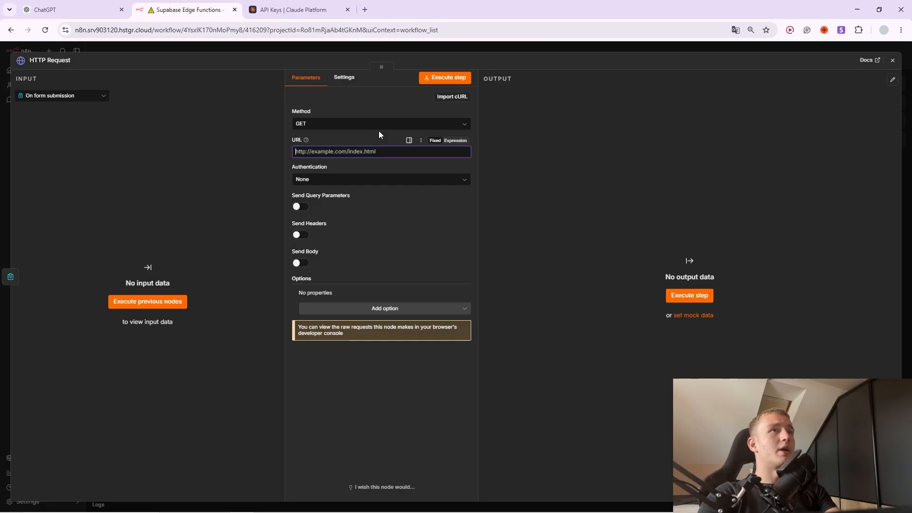
pyautogui.click(437, 48)
pyautogui.doubleClick(407, 285)
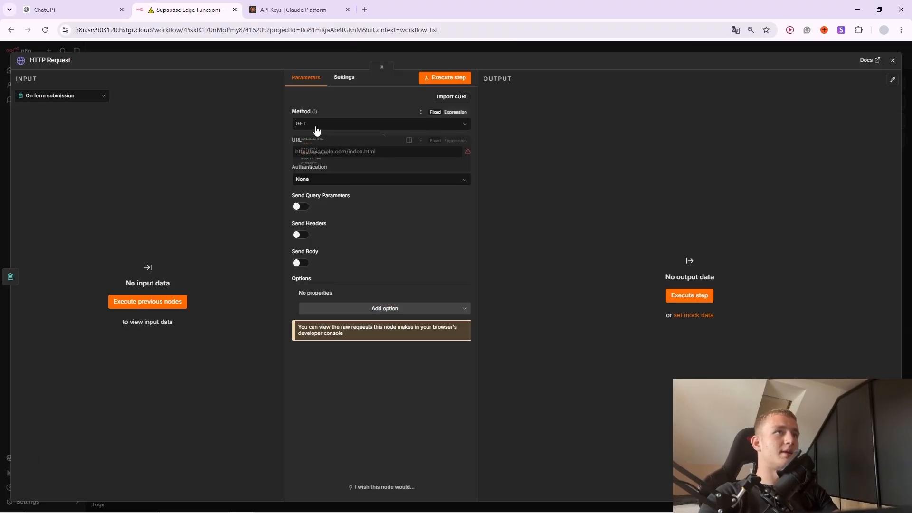
pyautogui.click(318, 123)
pyautogui.click(319, 204)
pyautogui.click(318, 123)
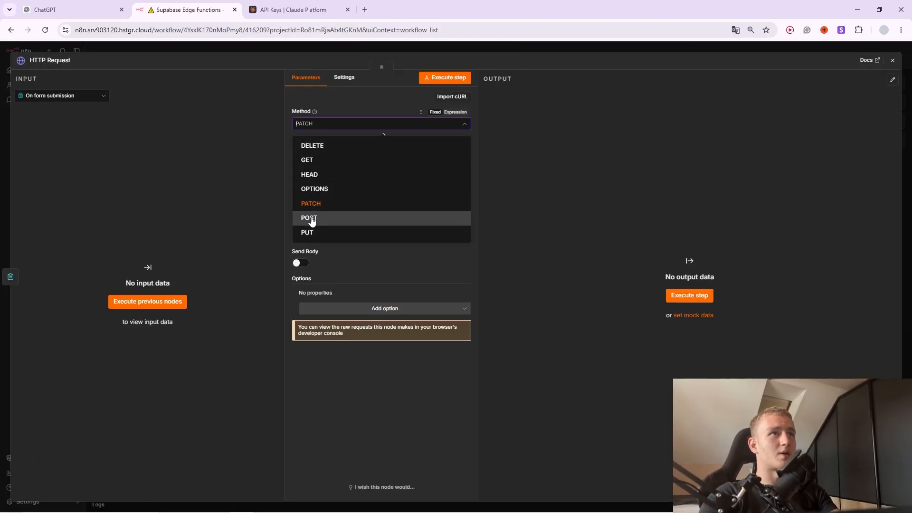
pyautogui.click(309, 223)
# Paste the rapid-responder function URL as the request URL and enable Send Body.
pyautogui.hotkey('alt', 'Tab')
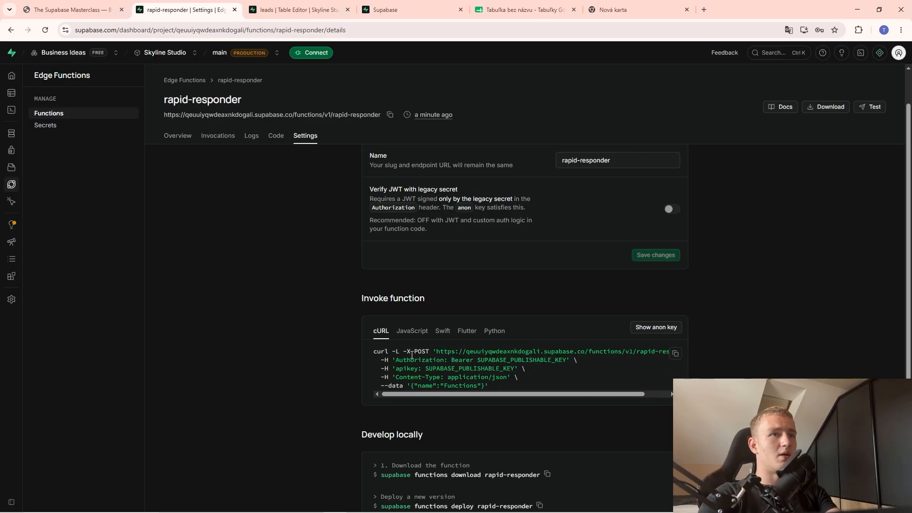
pyautogui.hotkey('alt', 'Tab')
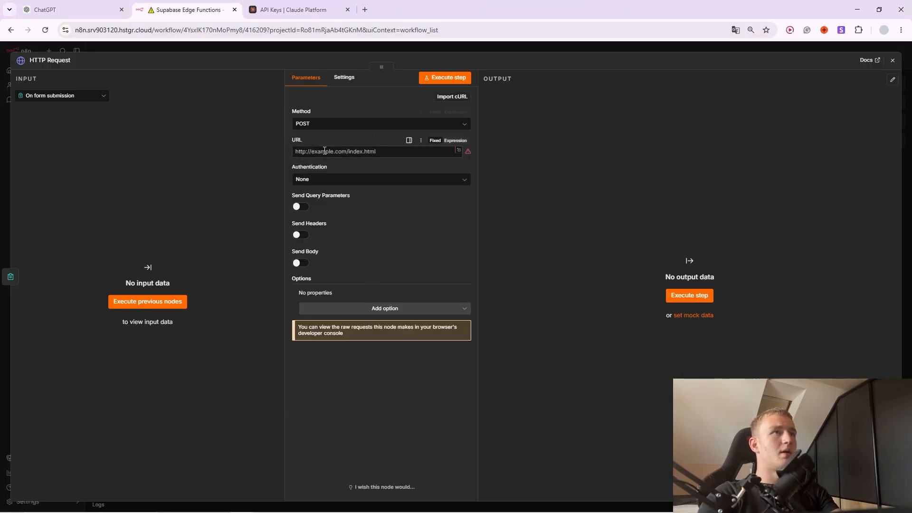
pyautogui.click(324, 151)
pyautogui.hotkey('ctrl', 'v')
pyautogui.moveTo(409, 154); pyautogui.dragTo(283, 144)
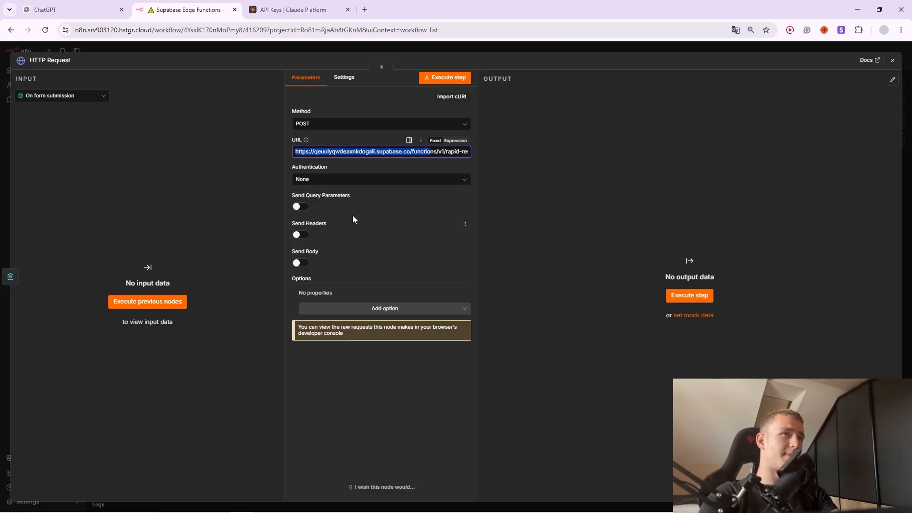
pyautogui.click(299, 263)
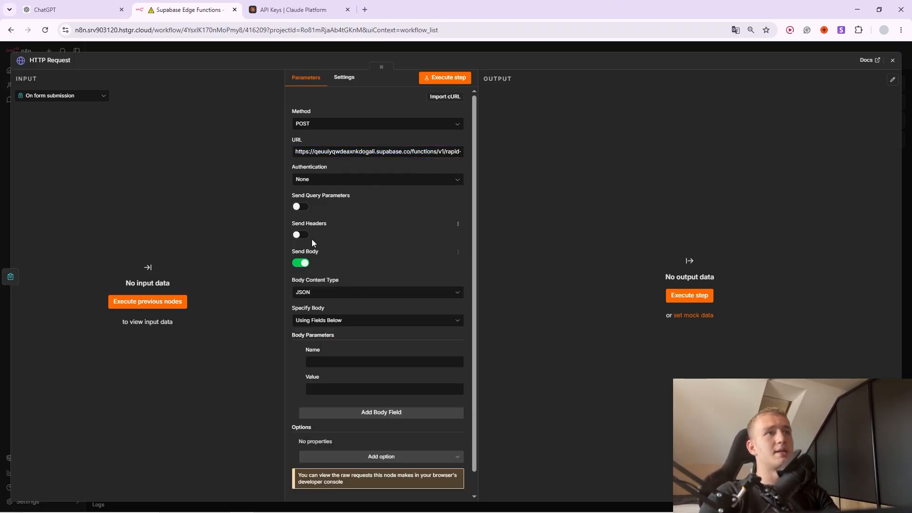
pyautogui.click(298, 236)
pyautogui.click(295, 235)
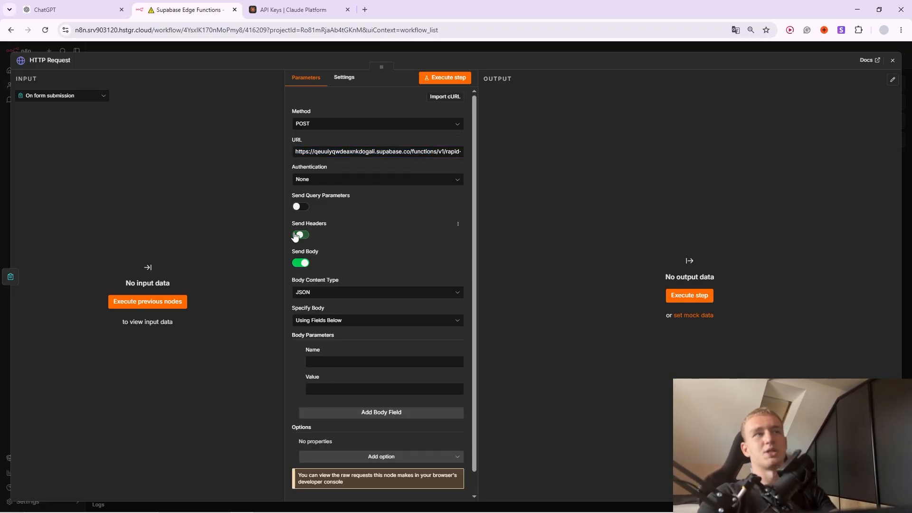
# Name the first body field 'name', matching the function code's example request body.
pyautogui.click(358, 360)
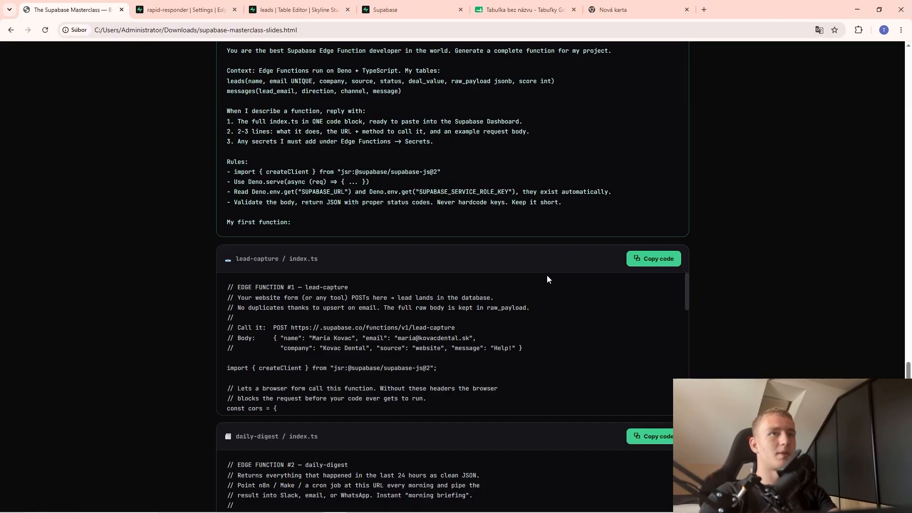
pyautogui.click(190, 10)
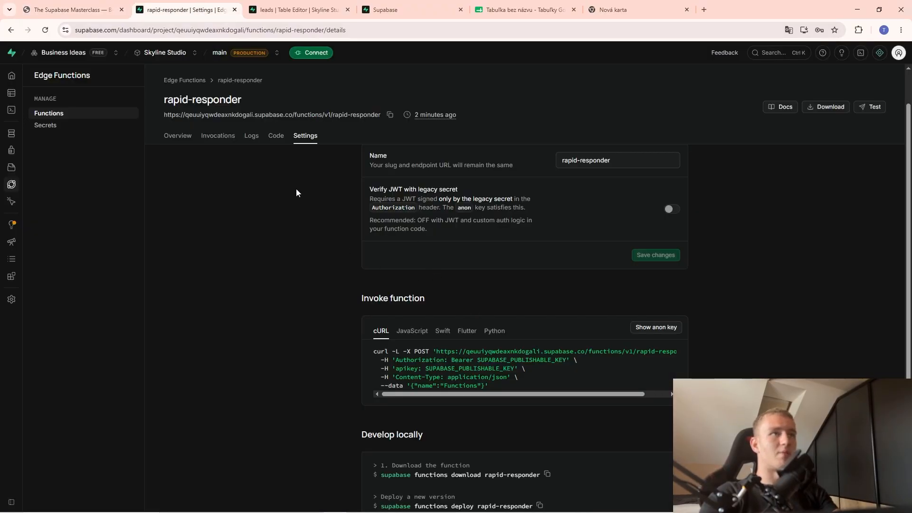
pyautogui.click(276, 135)
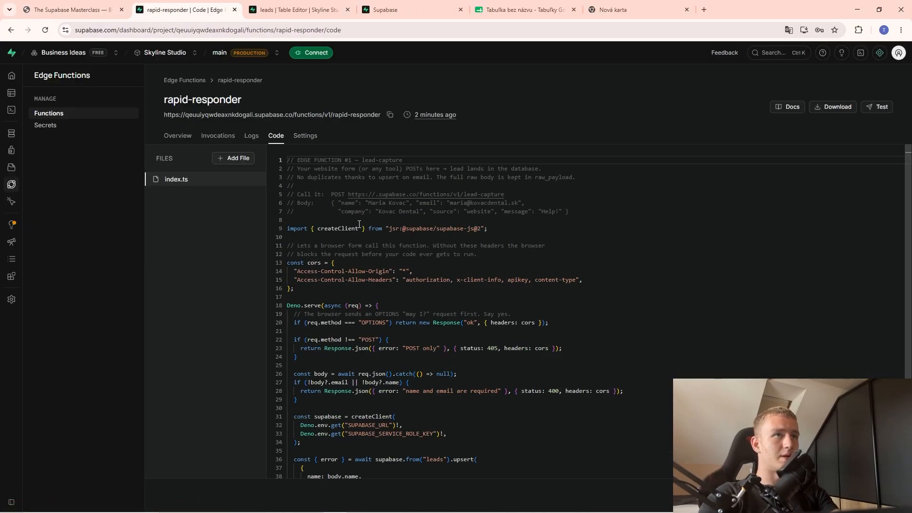
pyautogui.click(365, 215)
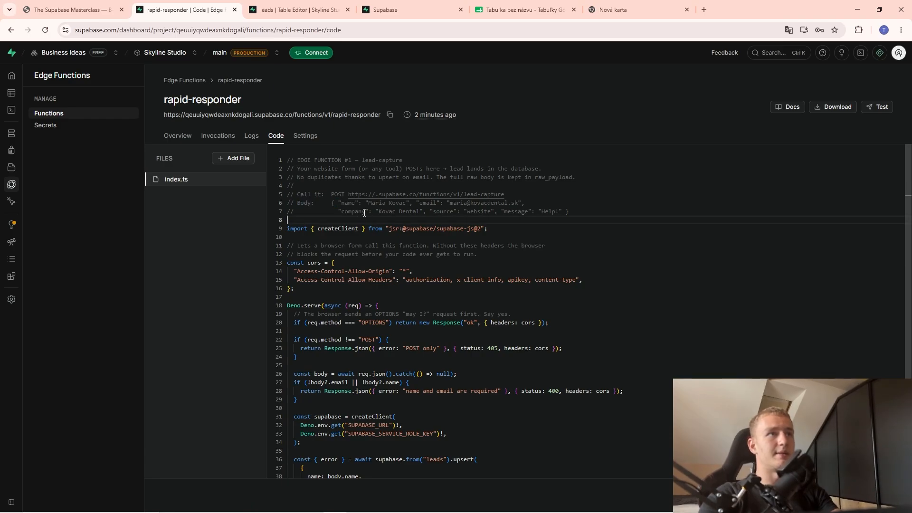
pyautogui.moveTo(355, 203); pyautogui.dragTo(341, 202)
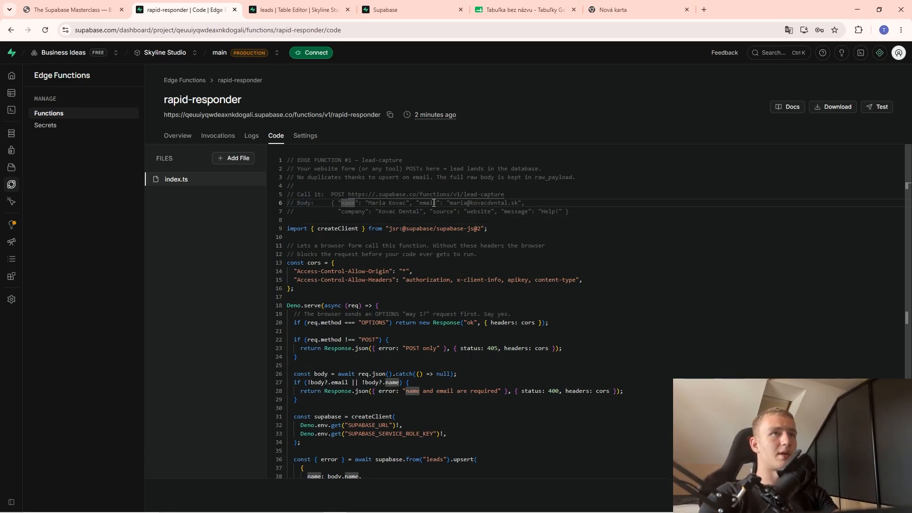
pyautogui.hotkey('alt', 'Tab')
pyautogui.write('name')
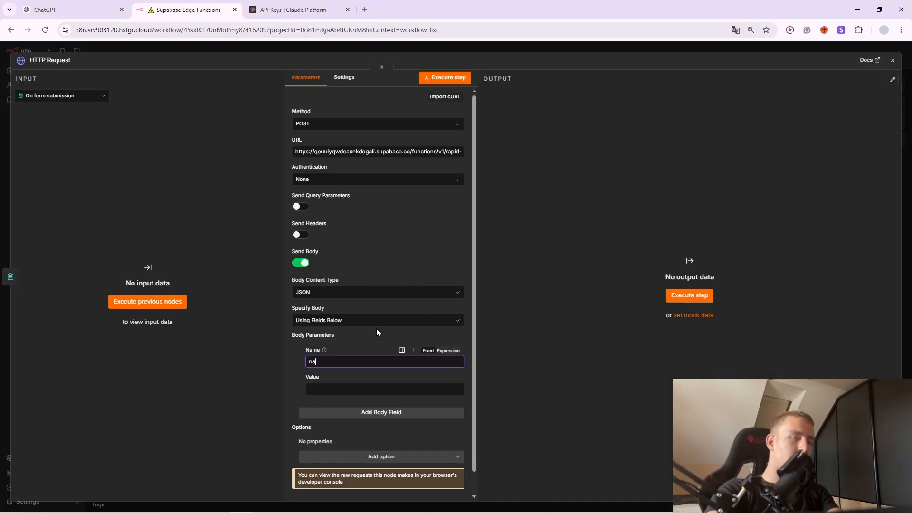
# Add the email and company body fields.
pyautogui.click(347, 412)
pyautogui.click(333, 426)
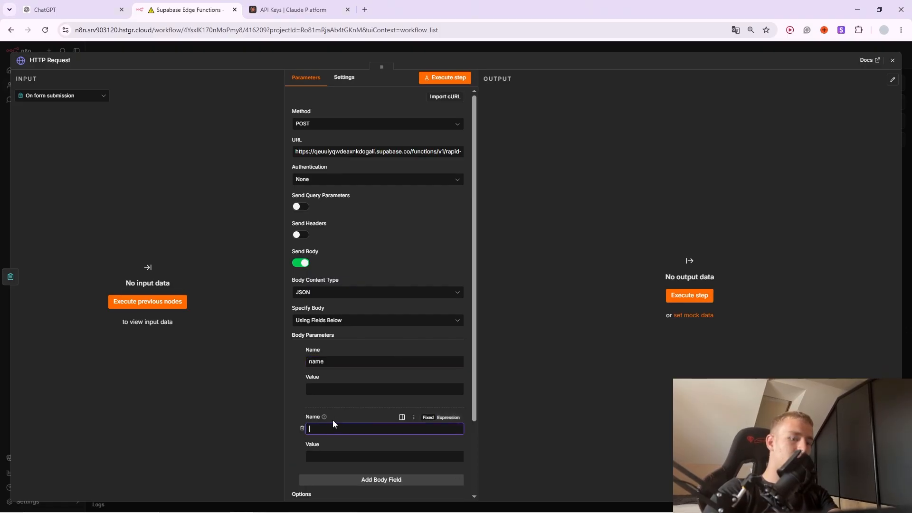
pyautogui.click(386, 480)
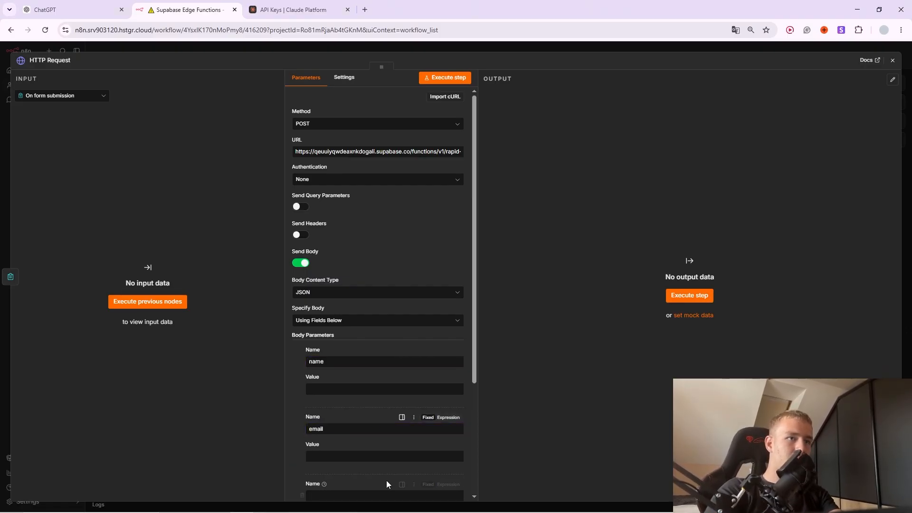
pyautogui.scroll(-1, 347, 451)
pyautogui.click(348, 447)
pyautogui.write('company')
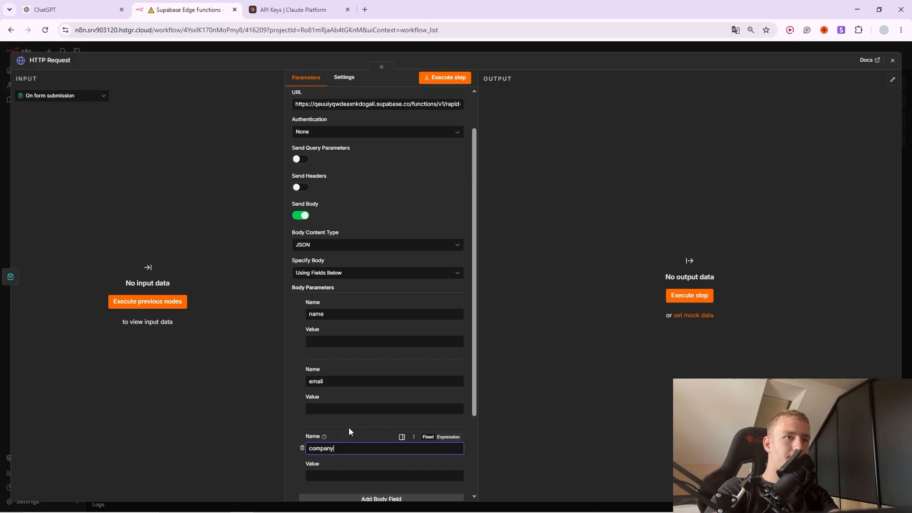
pyautogui.scroll(-2, 348, 431)
# Add the source and message body fields and close the HTTP Request node.
pyautogui.click(387, 392)
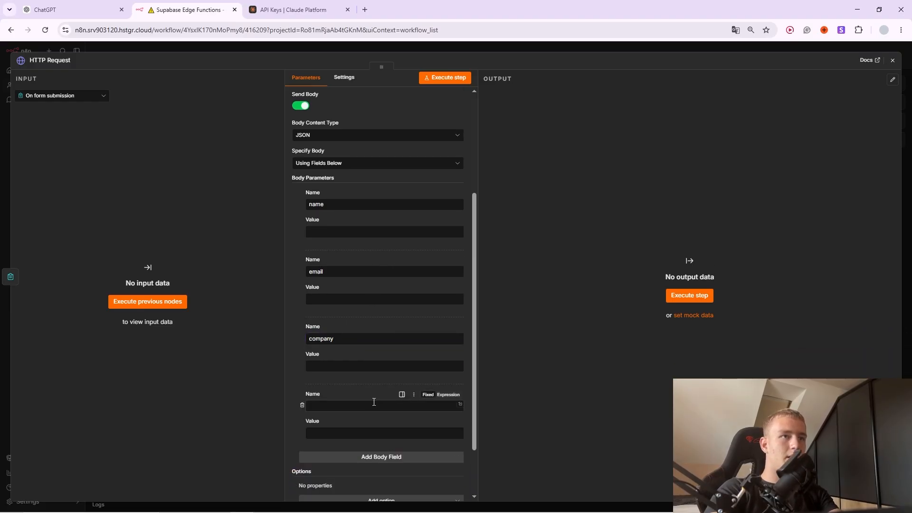
pyautogui.click(368, 404)
pyautogui.write('sour')
pyautogui.write('c')
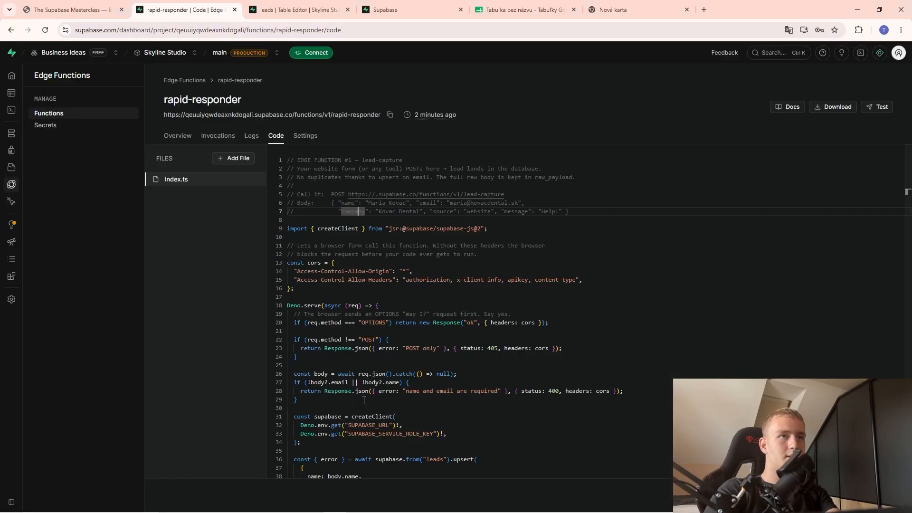
pyautogui.write('e')
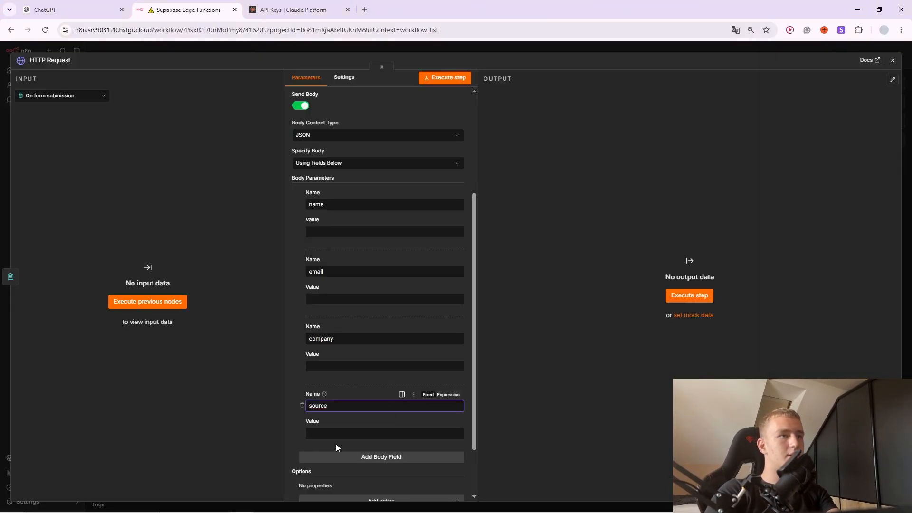
pyautogui.click(348, 457)
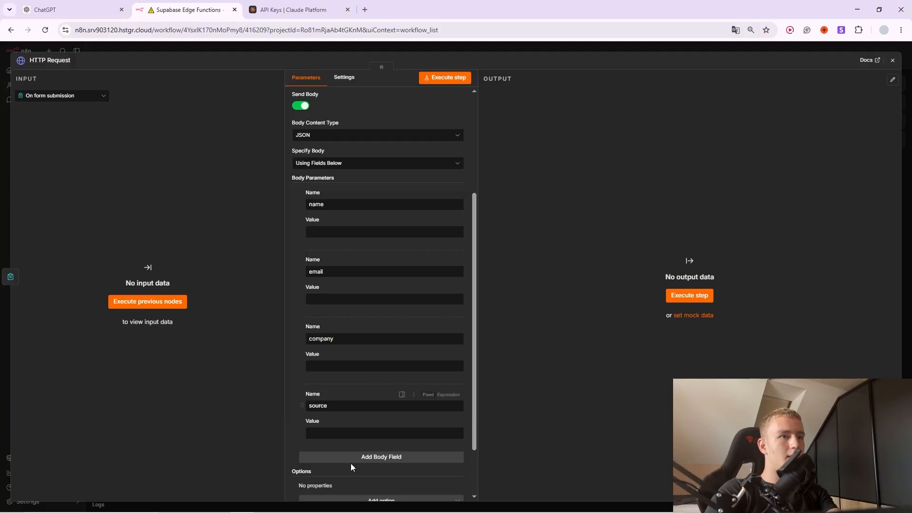
pyautogui.click(354, 473)
pyautogui.write('messaghe')
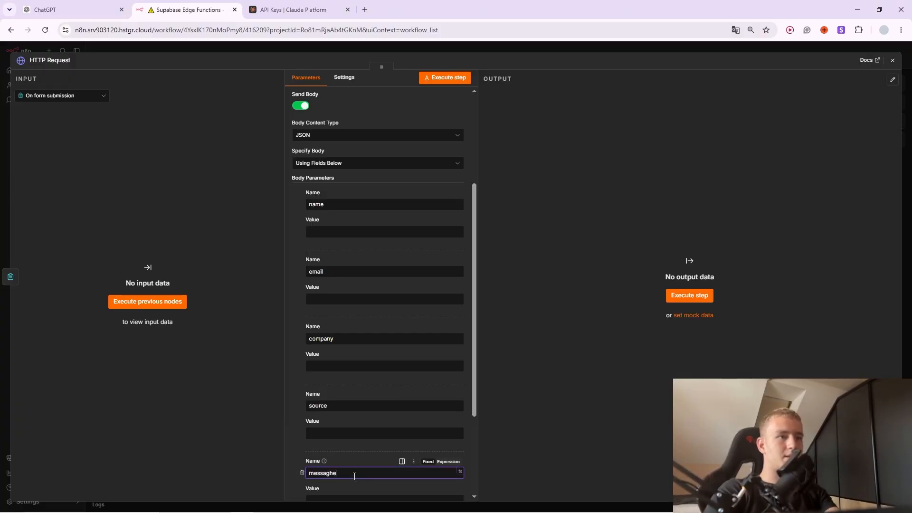
pyautogui.click(358, 454)
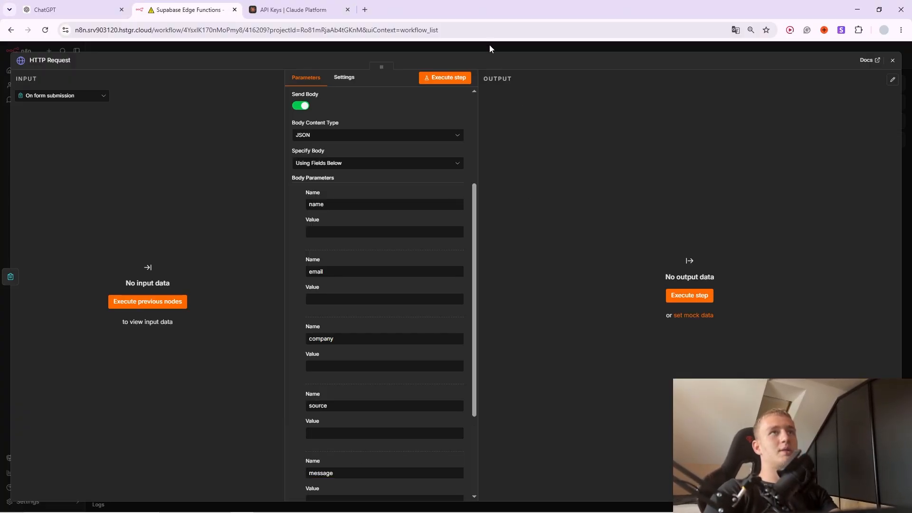
pyautogui.click(491, 49)
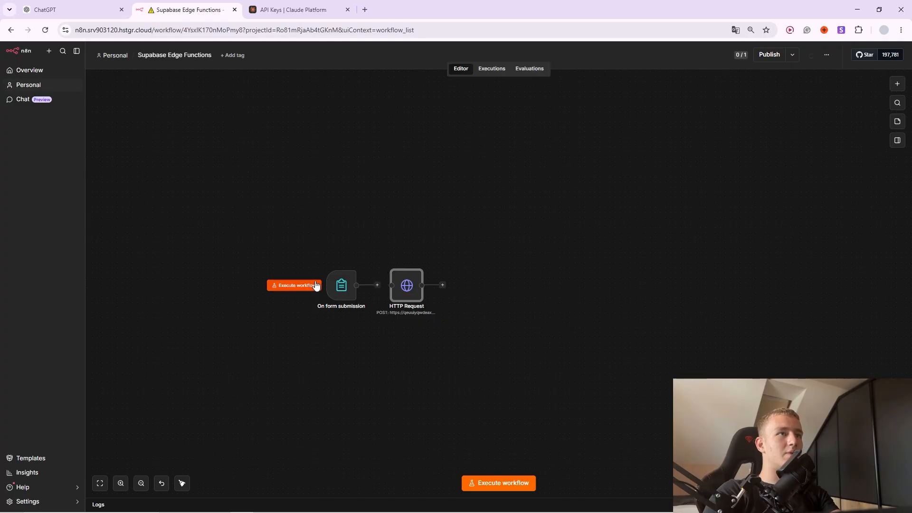
# Open the test Leads form and fill the name and e-mail from saved suggestions.
pyautogui.click(489, 482)
pyautogui.click(492, 122)
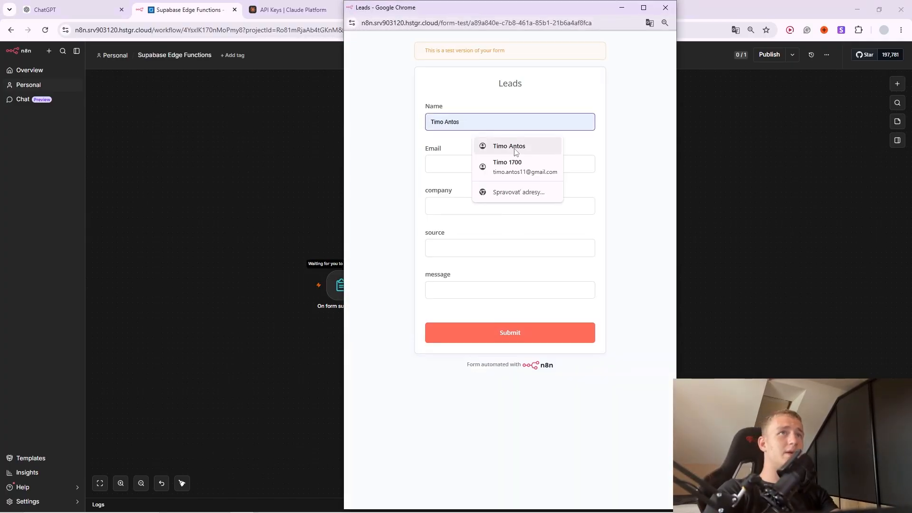
pyautogui.click(489, 146)
pyautogui.click(485, 169)
pyautogui.click(487, 189)
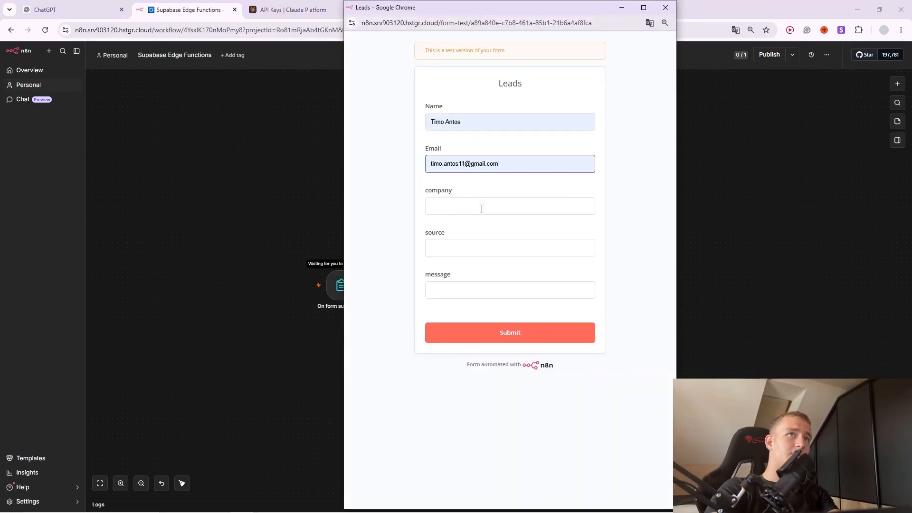
# Enter company Skyline, source website and message 'I love dogs', then submit the form.
pyautogui.click(476, 209)
pyautogui.write('Skyline')
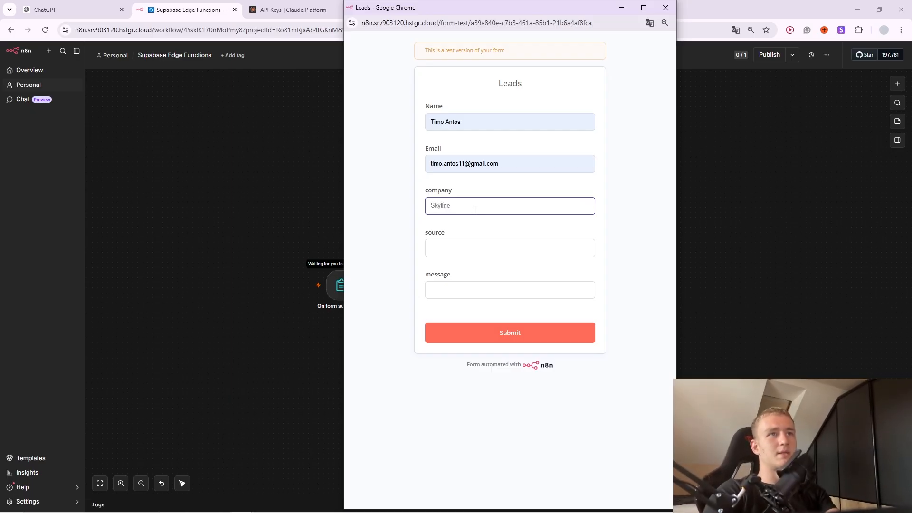
pyautogui.click(490, 247)
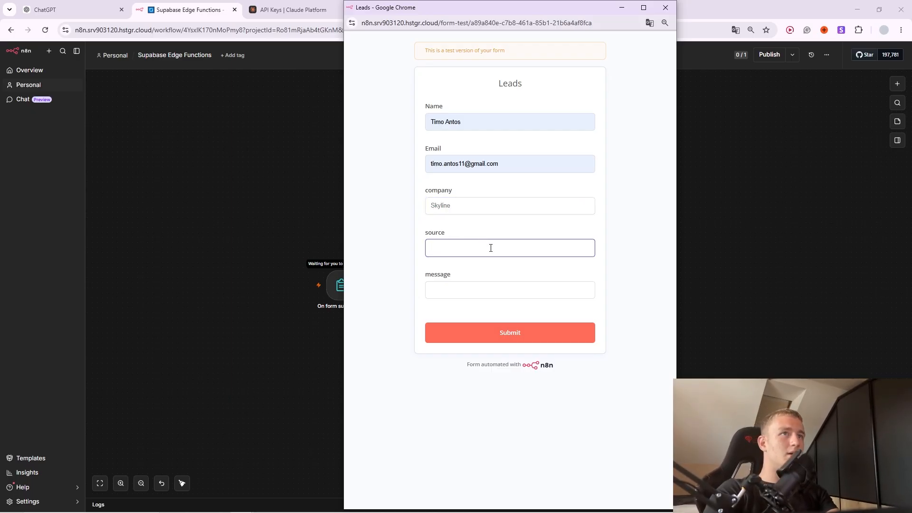
pyautogui.write('website')
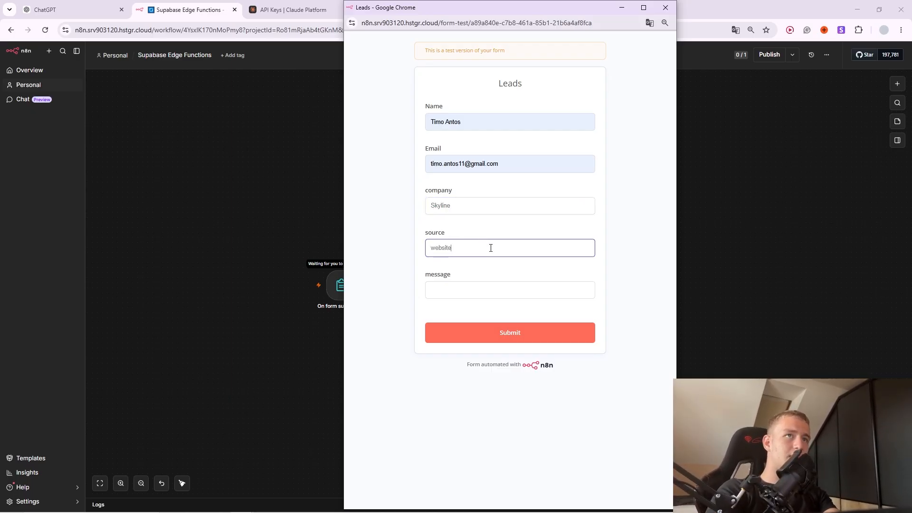
pyautogui.click(471, 288)
pyautogui.write('I')
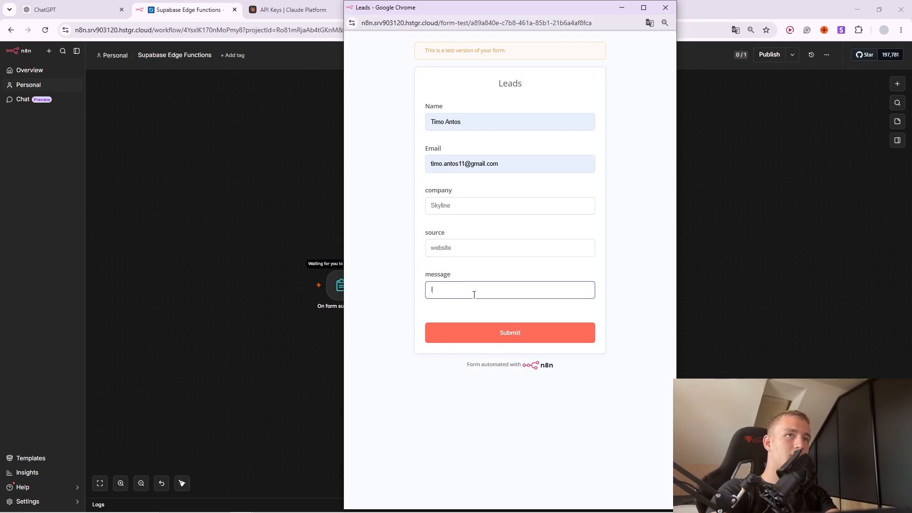
pyautogui.write('U  love dogs')
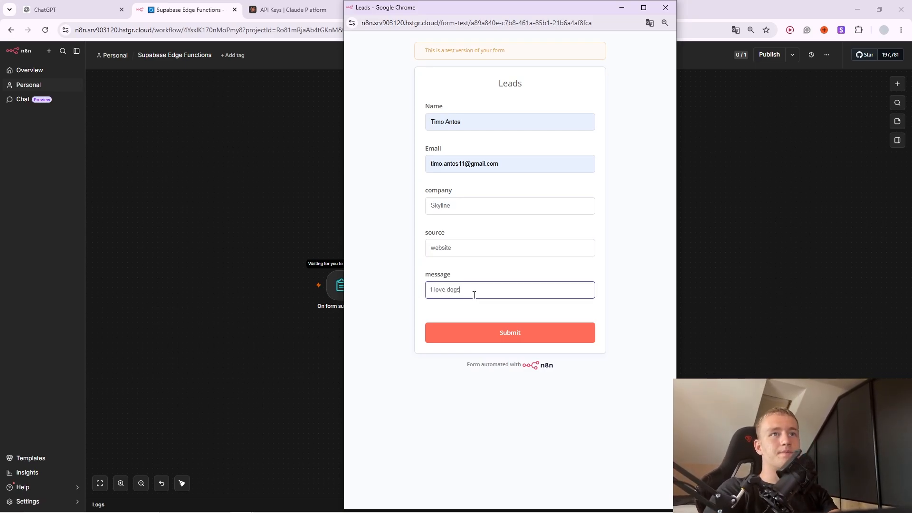
pyautogui.click(504, 327)
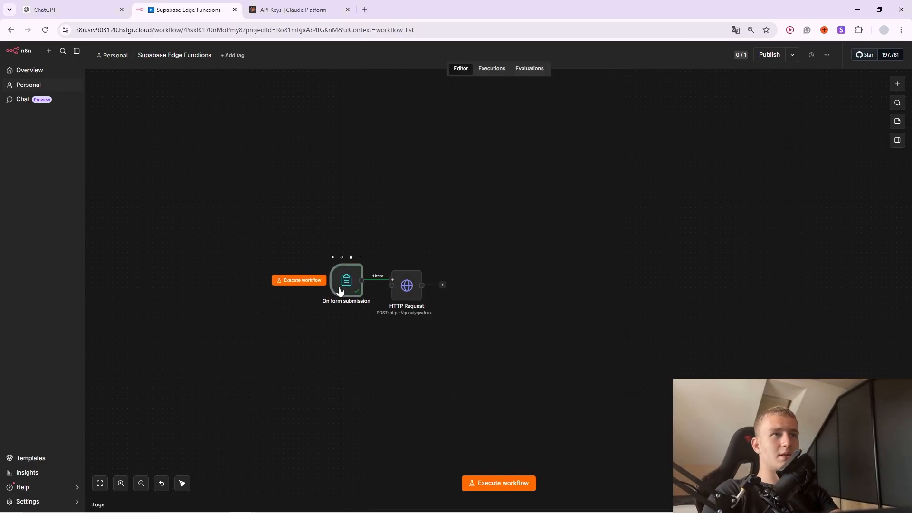
# Map the form's name and email into the HTTP Request's JSON body values.
pyautogui.doubleClick(338, 288)
pyautogui.click(514, 45)
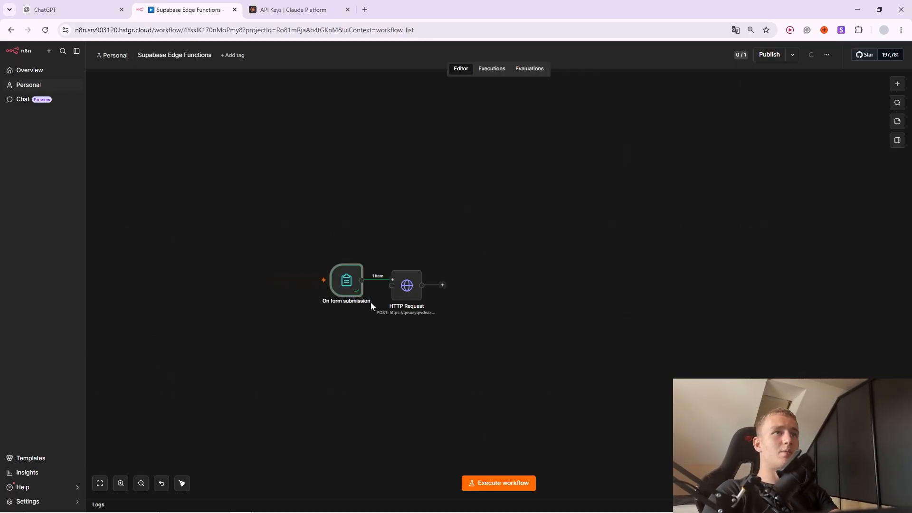
pyautogui.doubleClick(399, 292)
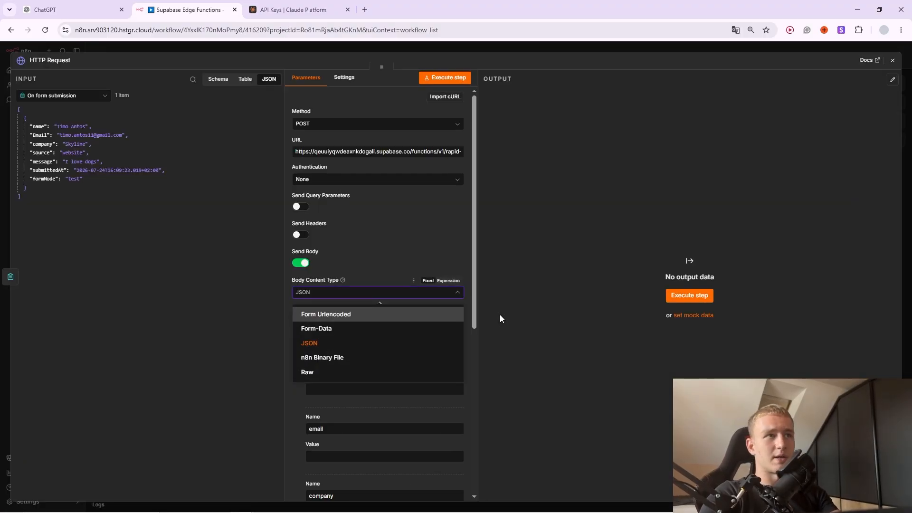
pyautogui.click(425, 257)
pyautogui.scroll(-2, 411, 271)
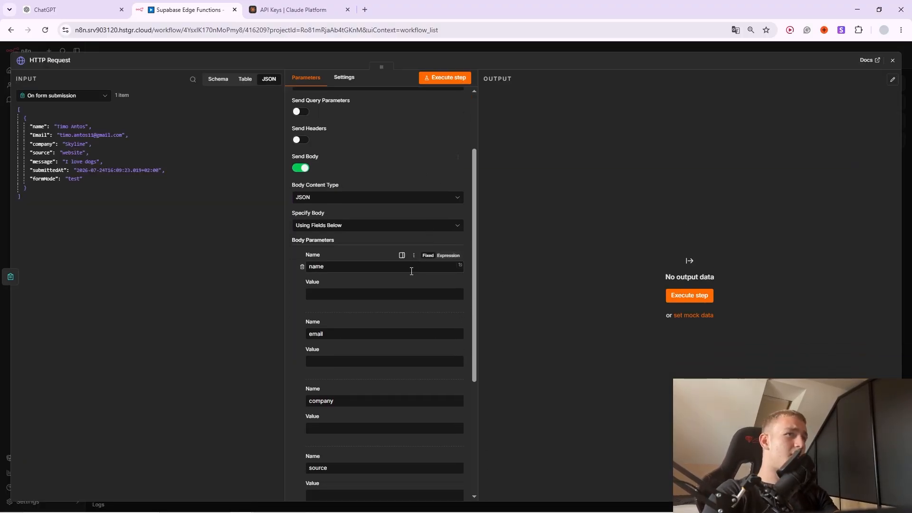
pyautogui.click(364, 294)
pyautogui.moveTo(40, 126); pyautogui.dragTo(361, 294)
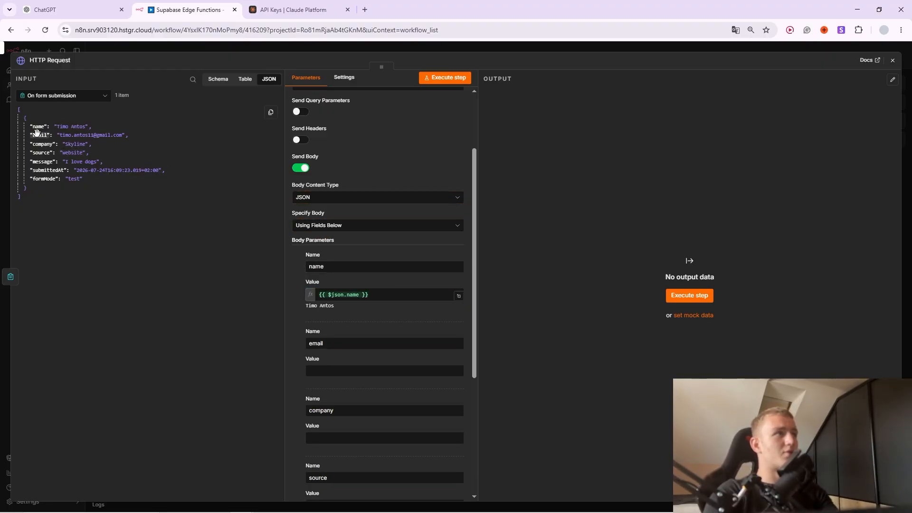
pyautogui.moveTo(37, 132); pyautogui.dragTo(338, 449)
# Map the form's source and message into their body values.
pyautogui.scroll(-3, 372, 390)
pyautogui.click(342, 381)
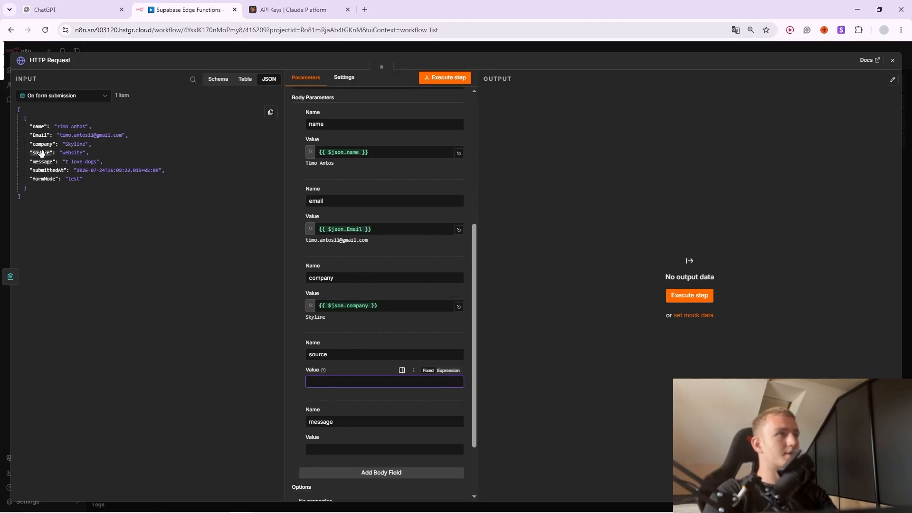
pyautogui.moveTo(41, 153); pyautogui.dragTo(347, 382)
pyautogui.click(344, 446)
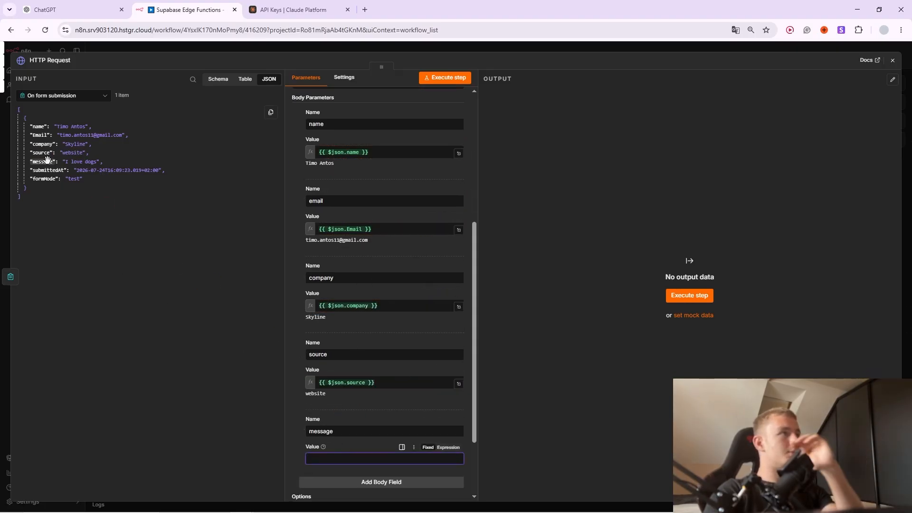
pyautogui.moveTo(47, 159); pyautogui.dragTo(327, 458)
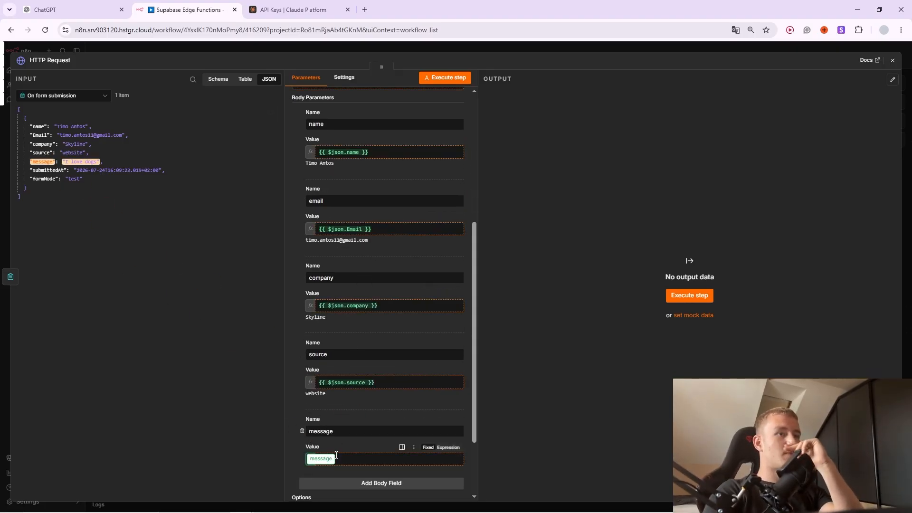
# Run the workflow and check the HTTP Request output reports ok true, lead captured.
pyautogui.click(503, 44)
pyautogui.click(299, 280)
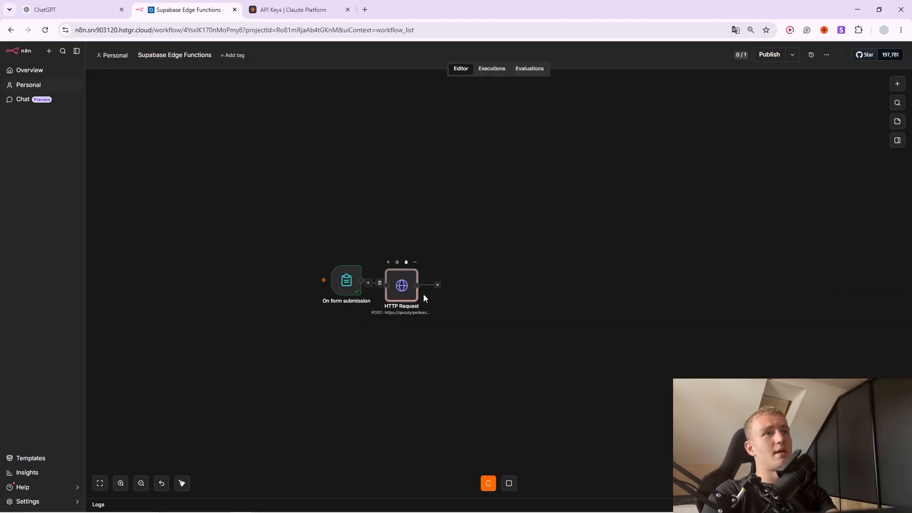
pyautogui.doubleClick(400, 287)
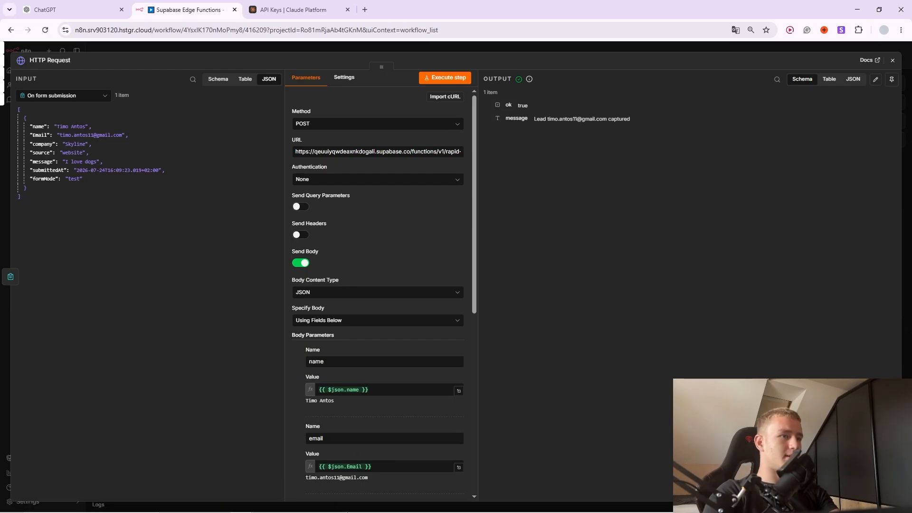
pyautogui.click(335, 505)
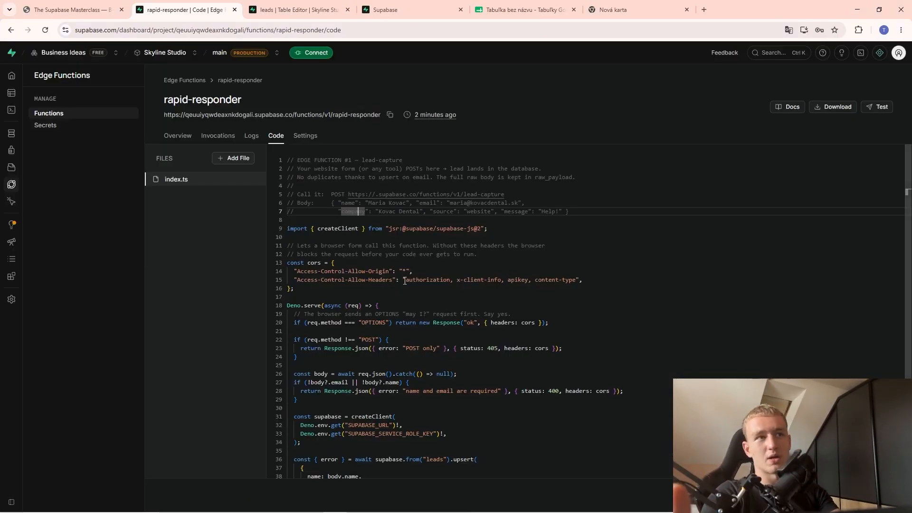
# Find the Skyline test lead row in the leads table and view its raw_payload JSON.
pyautogui.click(294, 10)
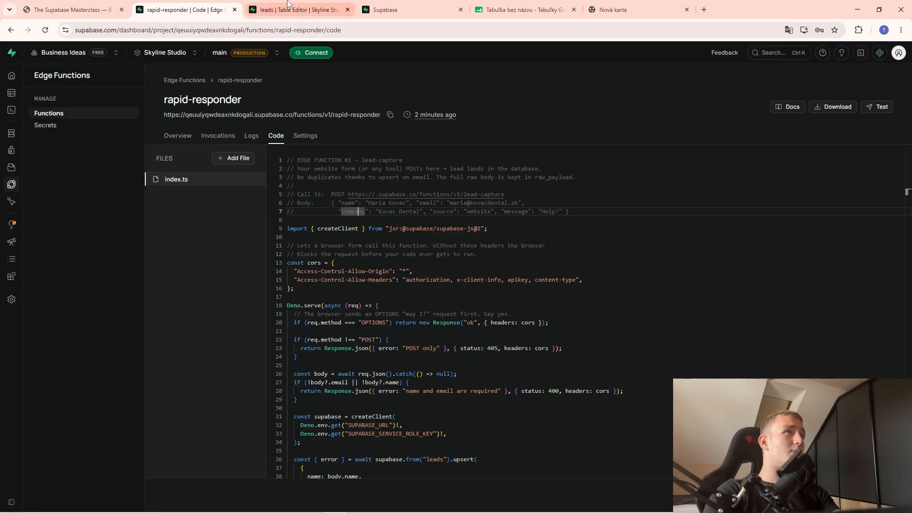
pyautogui.scroll(-1, 308, 307)
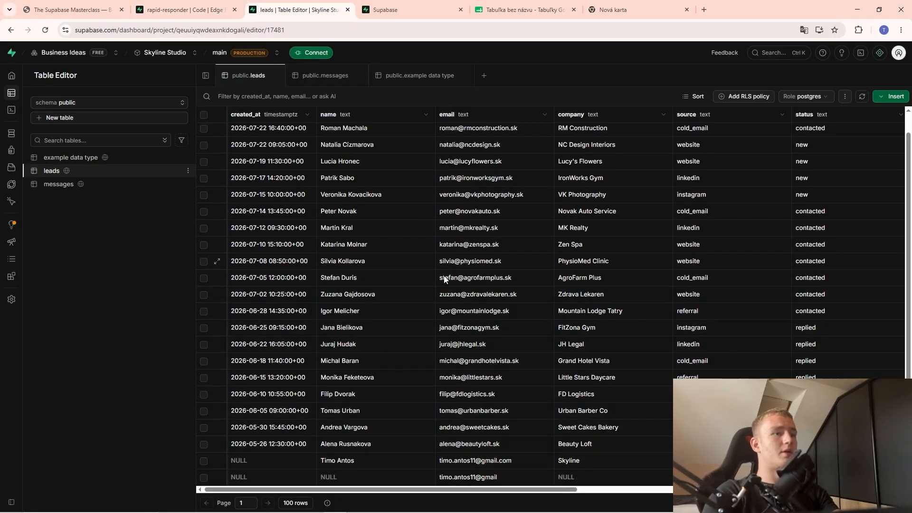
pyautogui.scroll(1, 403, 380)
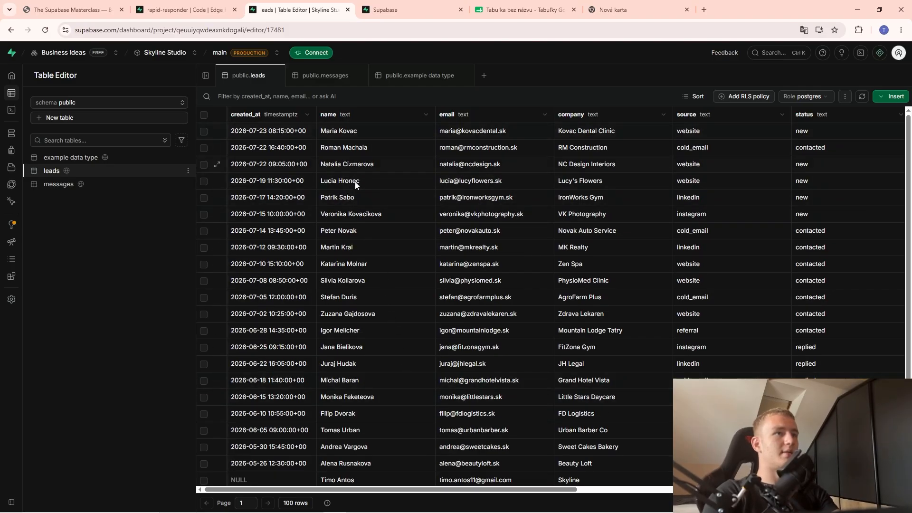
pyautogui.scroll(-1, 344, 349)
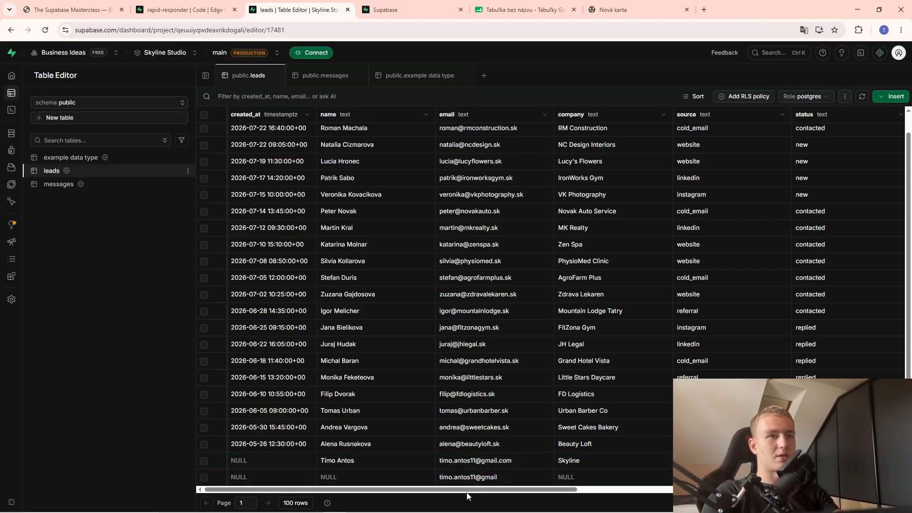
pyautogui.moveTo(465, 490); pyautogui.dragTo(577, 469)
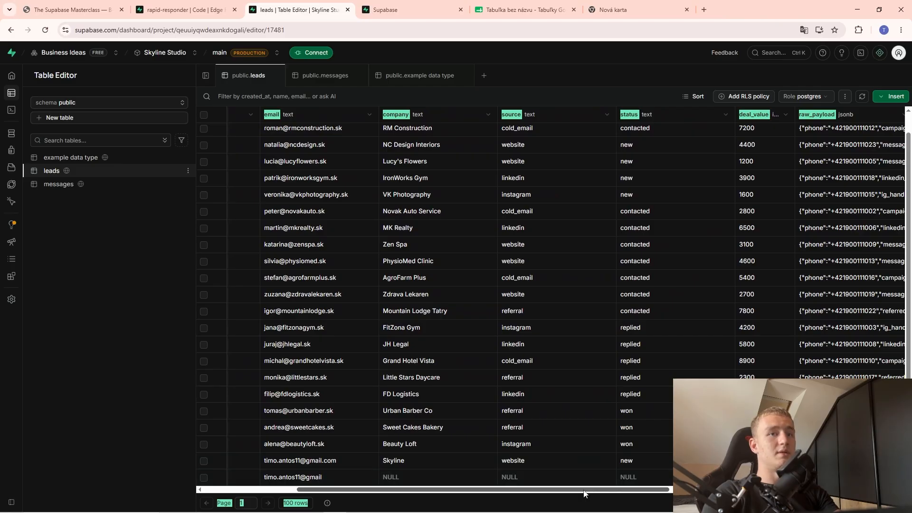
pyautogui.moveTo(597, 497); pyautogui.dragTo(662, 492)
pyautogui.click(610, 448)
pyautogui.moveTo(601, 493); pyautogui.dragTo(629, 496)
pyautogui.doubleClick(647, 459)
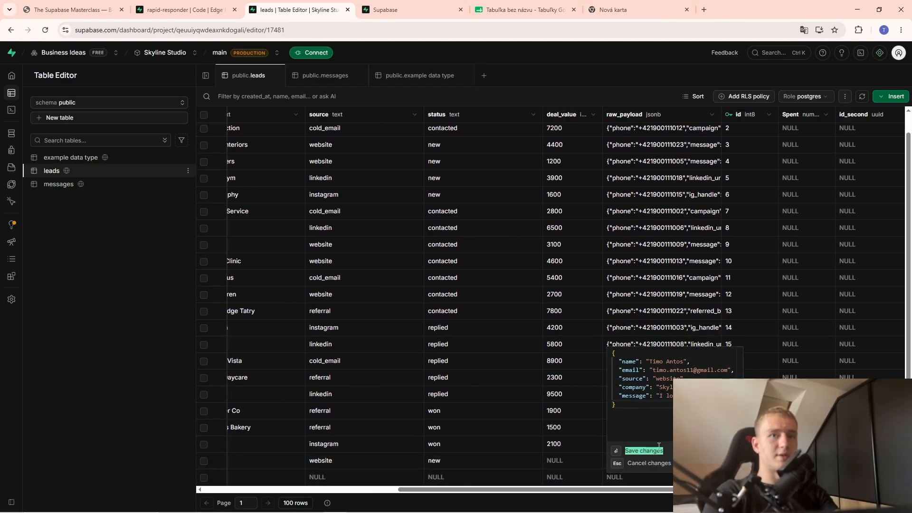
pyautogui.click(463, 397)
# Check the test lead's created_at value, which is NULL, without saving changes.
pyautogui.hscroll(3, 464, 397)
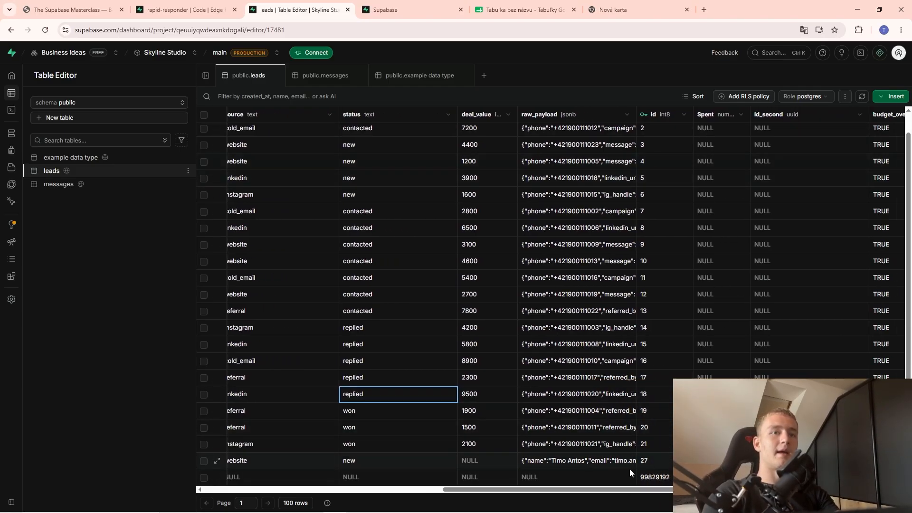
pyautogui.moveTo(612, 489); pyautogui.dragTo(353, 499)
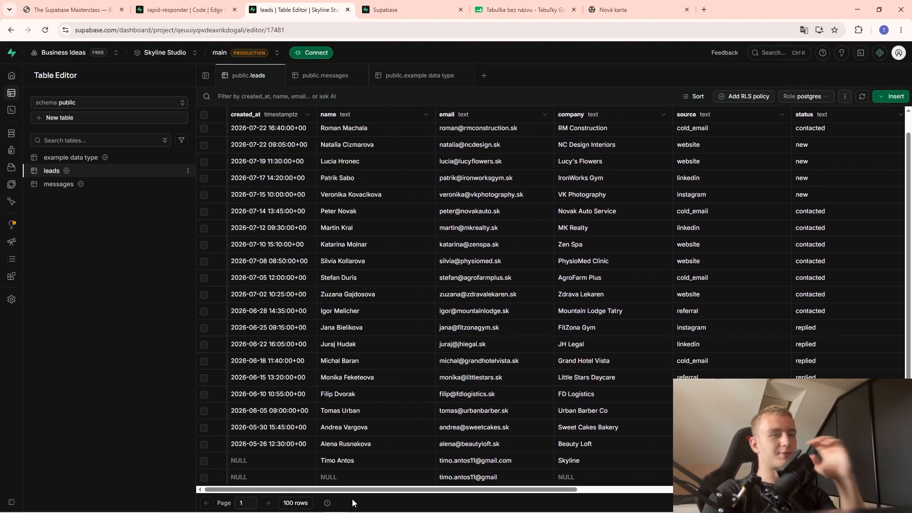
pyautogui.doubleClick(269, 461)
pyautogui.click(432, 450)
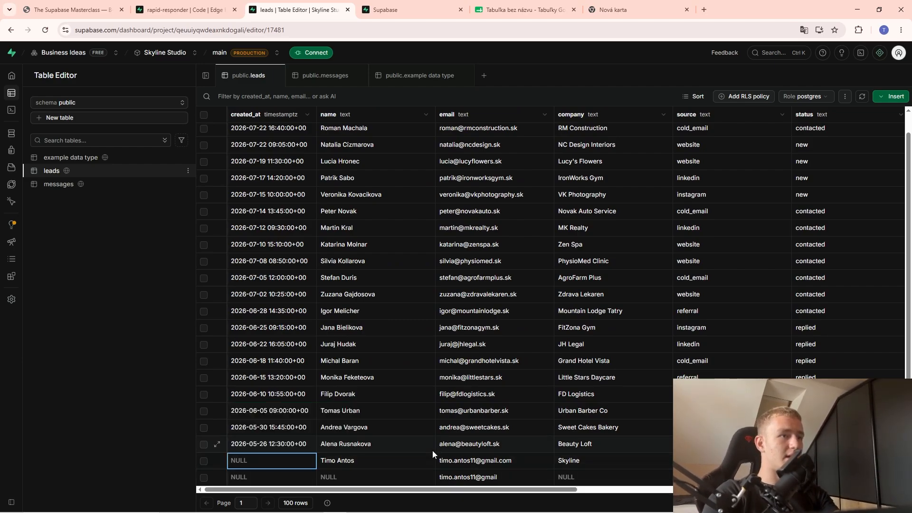
pyautogui.doubleClick(268, 461)
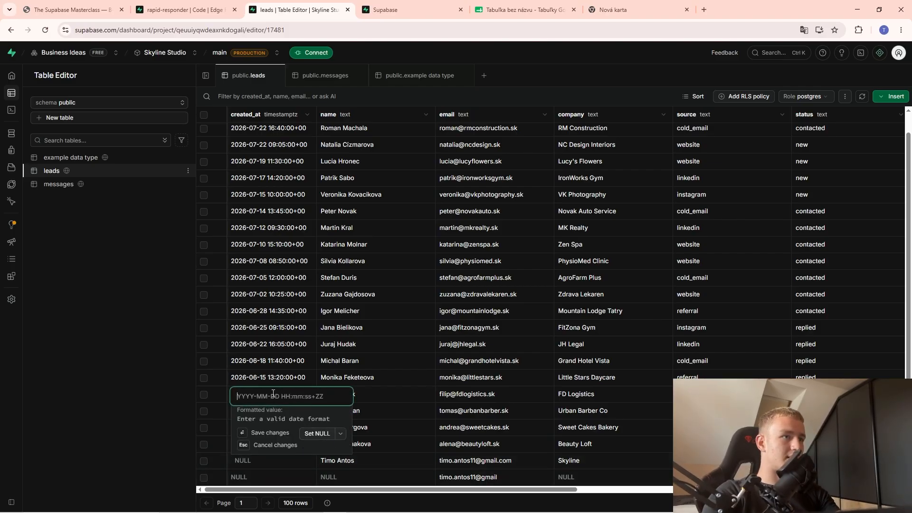
pyautogui.click(445, 396)
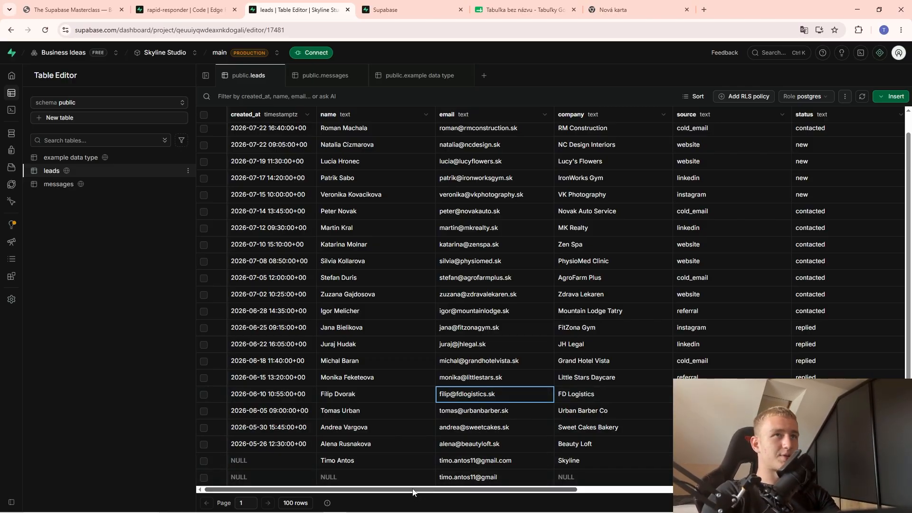
pyautogui.hscroll(2, 414, 492)
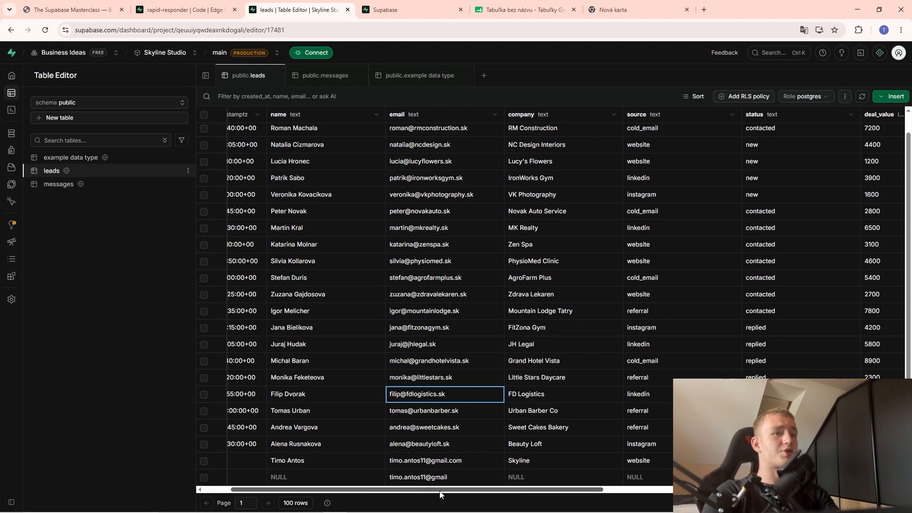
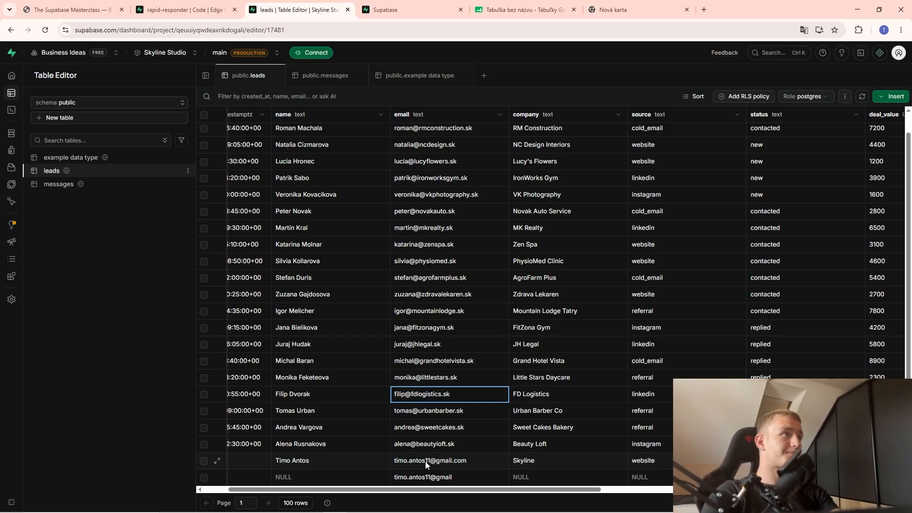
# In n8n, close the HTTP Request panel and move the form workflow's two nodes lower on the canvas.
pyautogui.hotkey('alt', 'Tab')
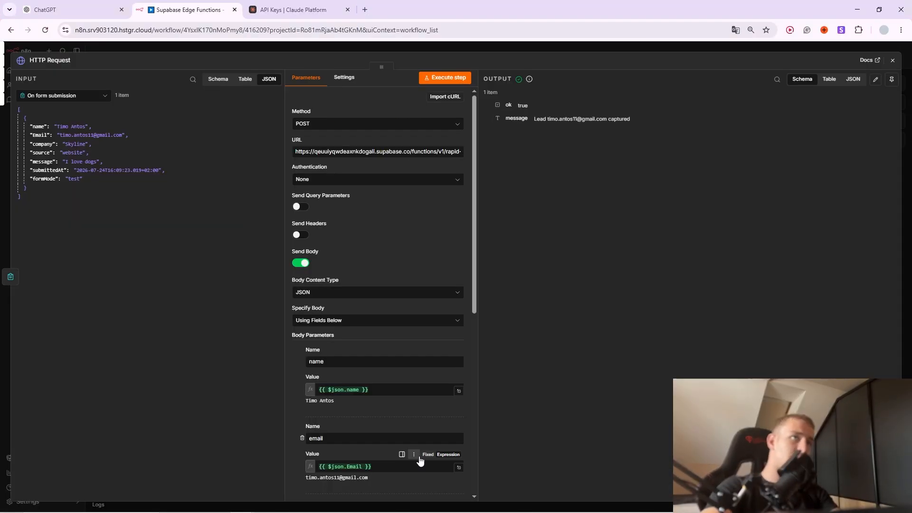
pyautogui.click(515, 45)
pyautogui.moveTo(282, 213); pyautogui.dragTo(479, 390)
pyautogui.moveTo(383, 298); pyautogui.dragTo(398, 369)
pyautogui.click(566, 335)
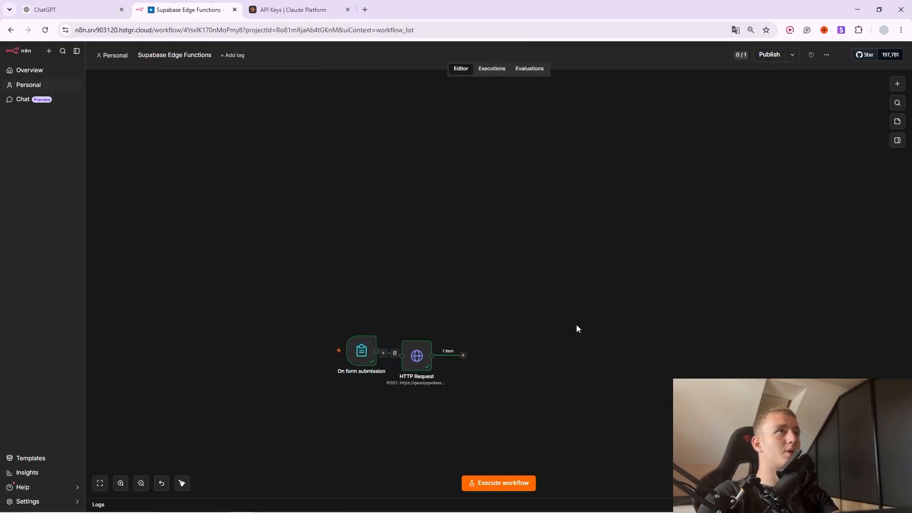
# Scroll the Supabase Masterclass slides to the daily-digest function code.
pyautogui.hotkey('alt', 'Tab')
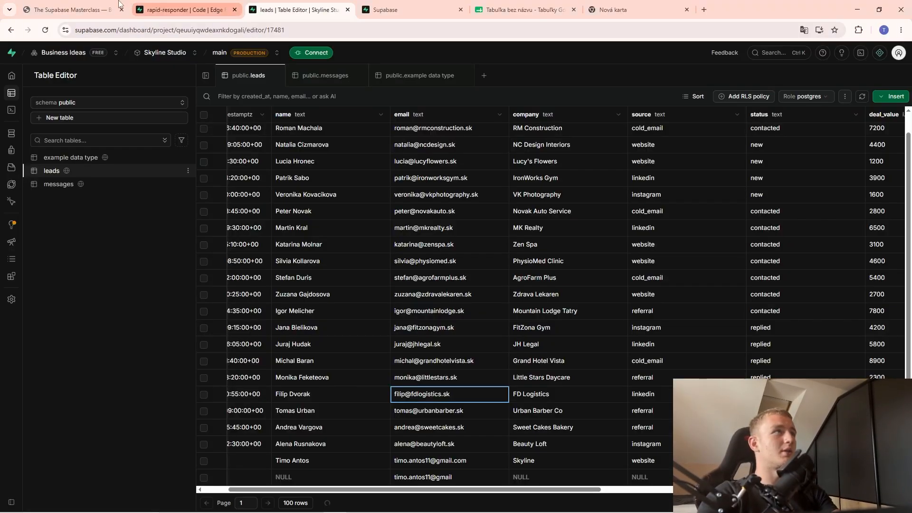
pyautogui.click(119, 4)
pyautogui.scroll(-10, 145, 261)
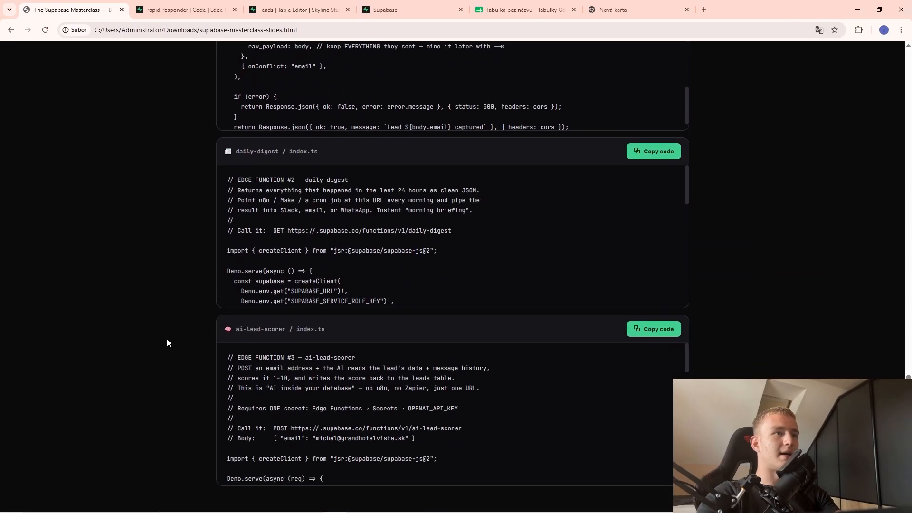
# Copy the daily-digest code and deploy it as a new edge function via the browser editor.
pyautogui.scroll(2, 143, 258)
pyautogui.click(654, 246)
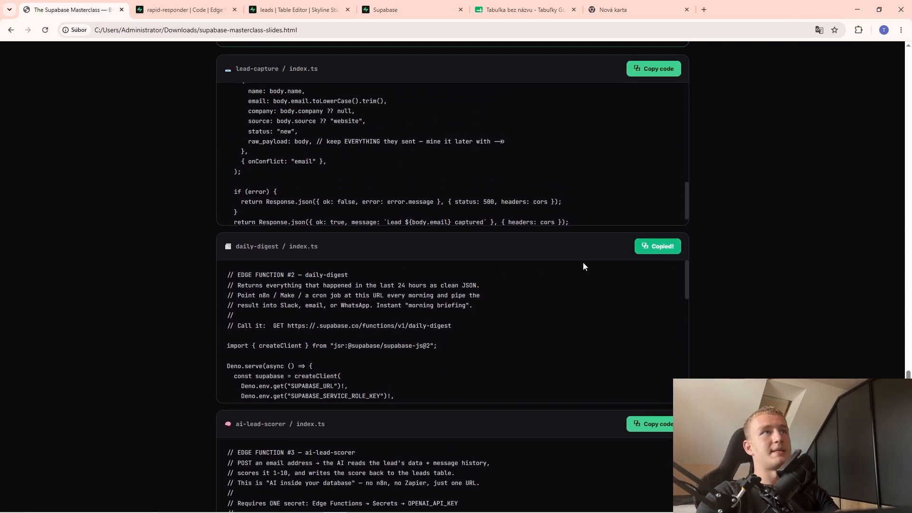
pyautogui.click(191, 4)
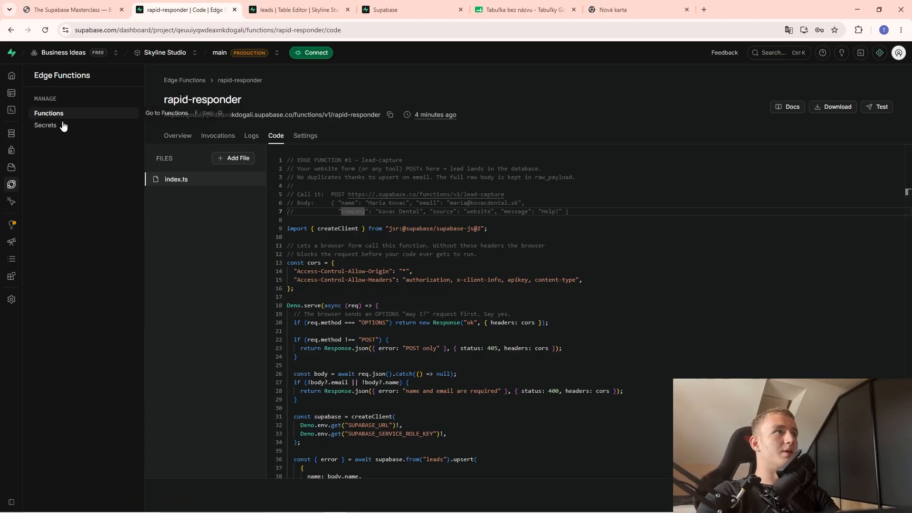
pyautogui.click(61, 114)
pyautogui.click(843, 100)
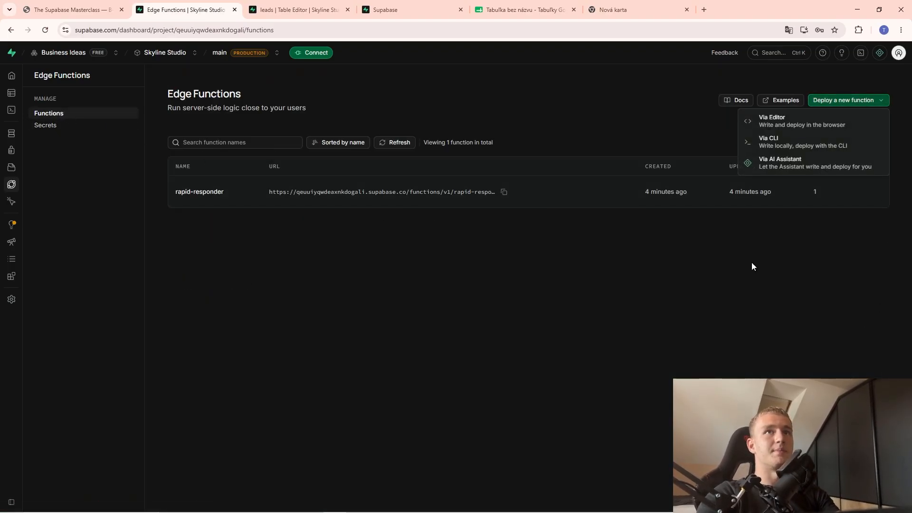
pyautogui.click(802, 121)
pyautogui.hotkey('ctrl', 'a')
pyautogui.press('BackSpace')
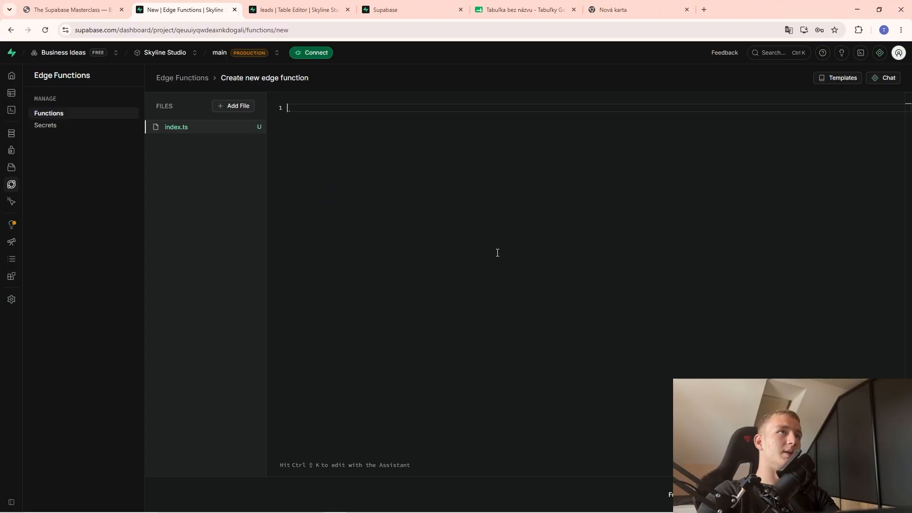
pyautogui.hotkey('ctrl', 'v')
pyautogui.click(870, 494)
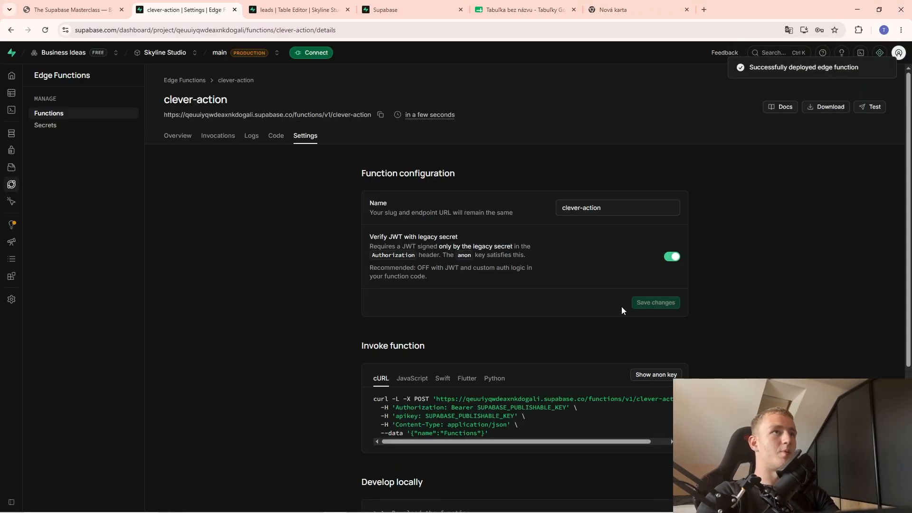
# Copy the new clever-action function's URL and return to the Masterclass slides.
pyautogui.click(380, 114)
pyautogui.hotkey('alt', 'Tab')
pyautogui.rightClick(329, 237)
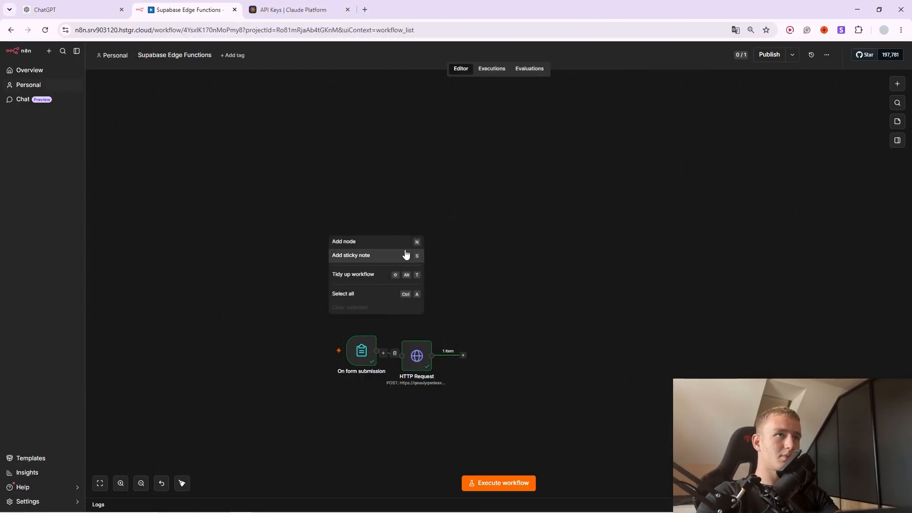
pyautogui.click(435, 179)
pyautogui.hotkey('alt', 'Tab')
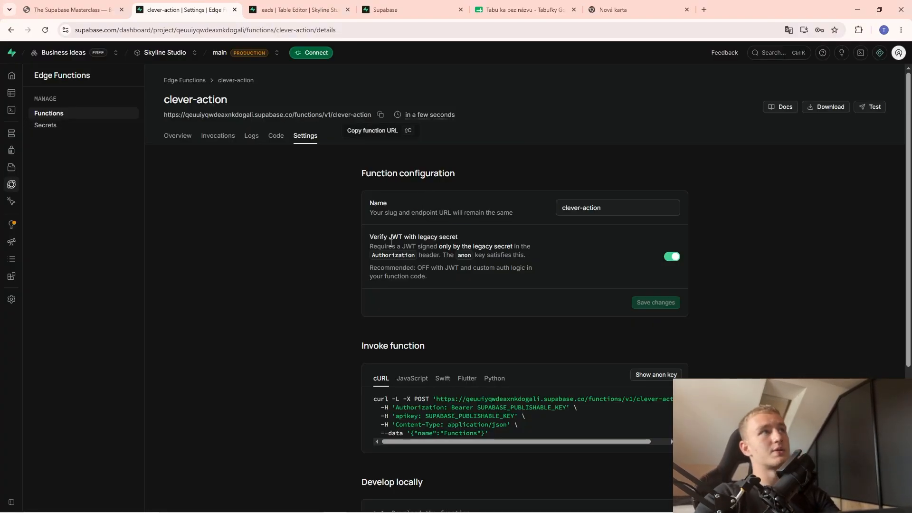
pyautogui.click(71, 10)
pyautogui.scroll(-5, 337, 323)
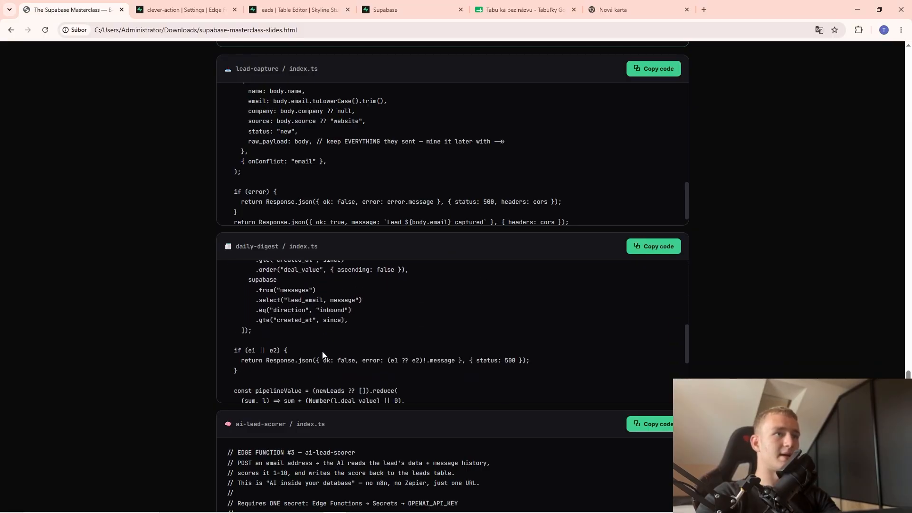
pyautogui.scroll(-3, 315, 360)
pyautogui.scroll(5, 326, 363)
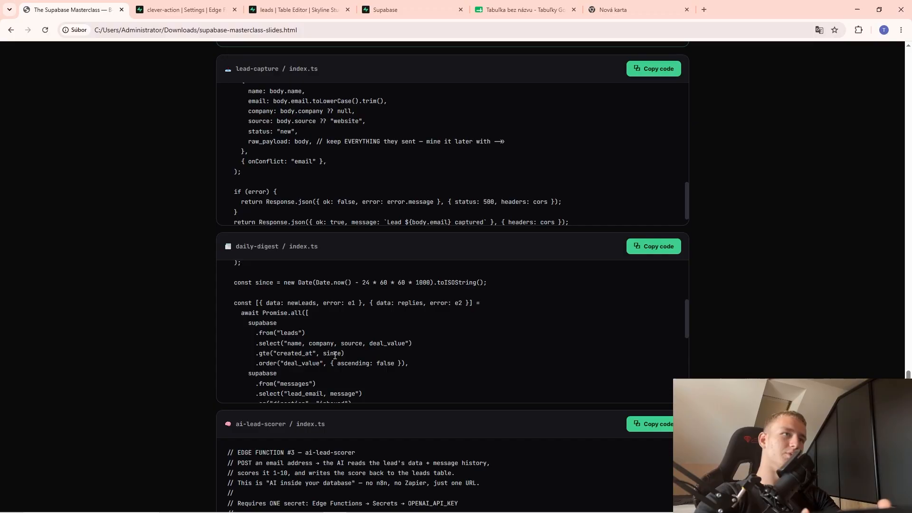
# Add a Schedule Trigger node and place it above the form workflow.
pyautogui.hotkey('alt', 'Tab')
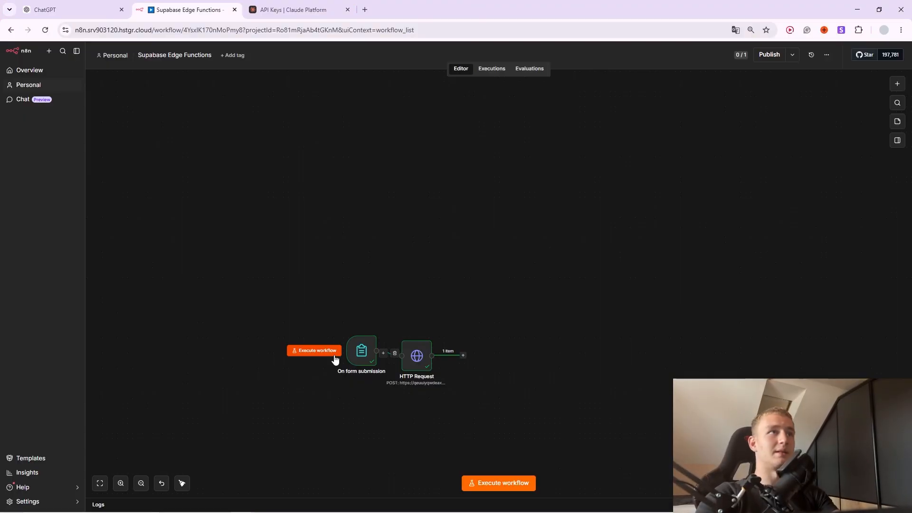
pyautogui.rightClick(316, 260)
pyautogui.click(334, 265)
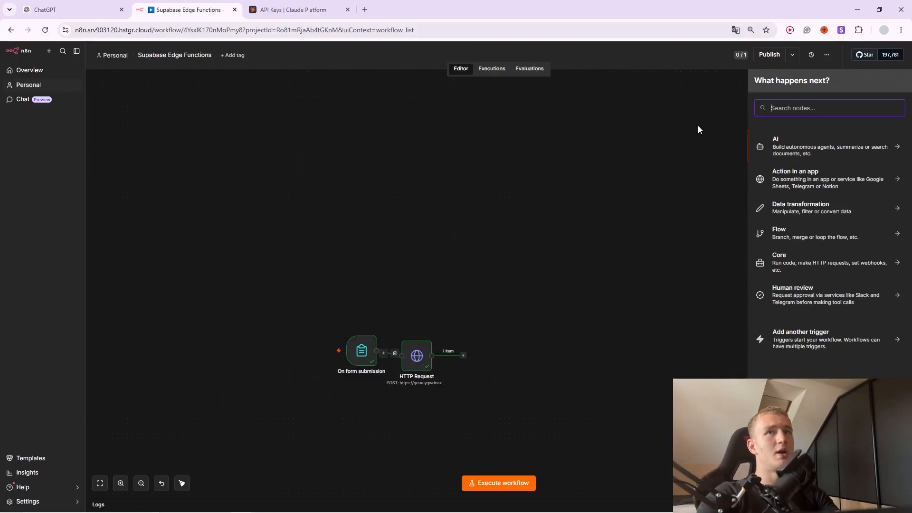
pyautogui.write('schedule')
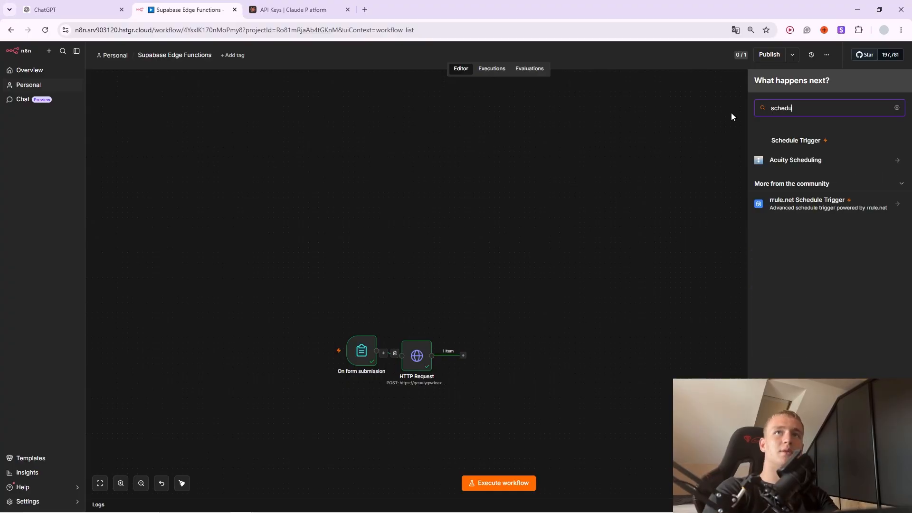
pyautogui.click(779, 145)
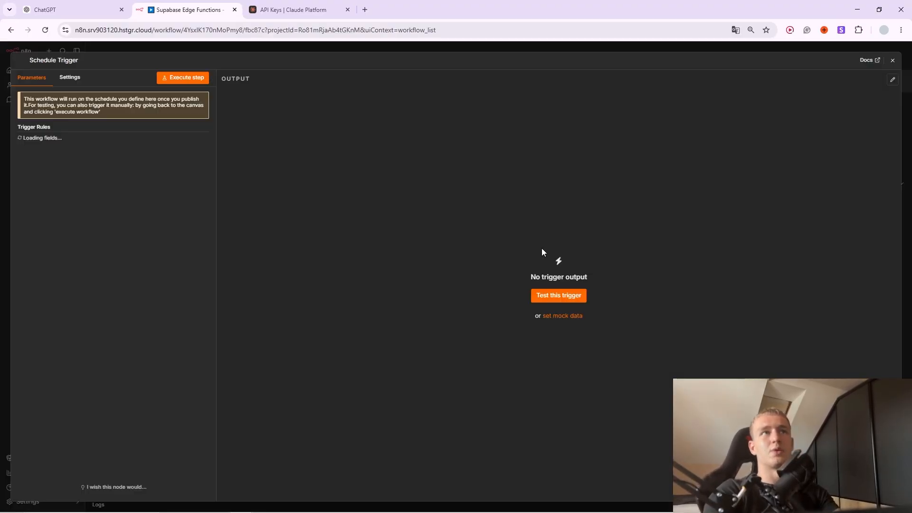
pyautogui.click(332, 50)
pyautogui.moveTo(338, 275); pyautogui.dragTo(374, 279)
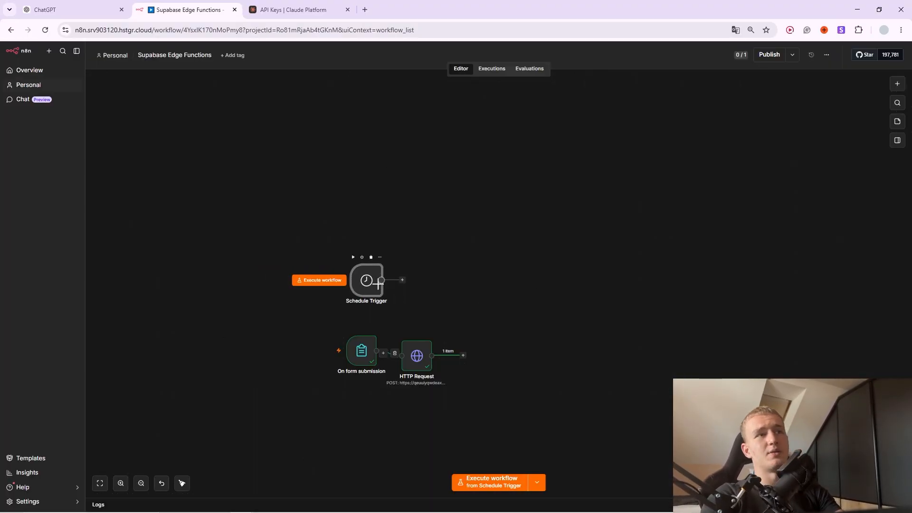
# Set the Schedule Trigger to fire daily at 4am.
pyautogui.doubleClick(361, 277)
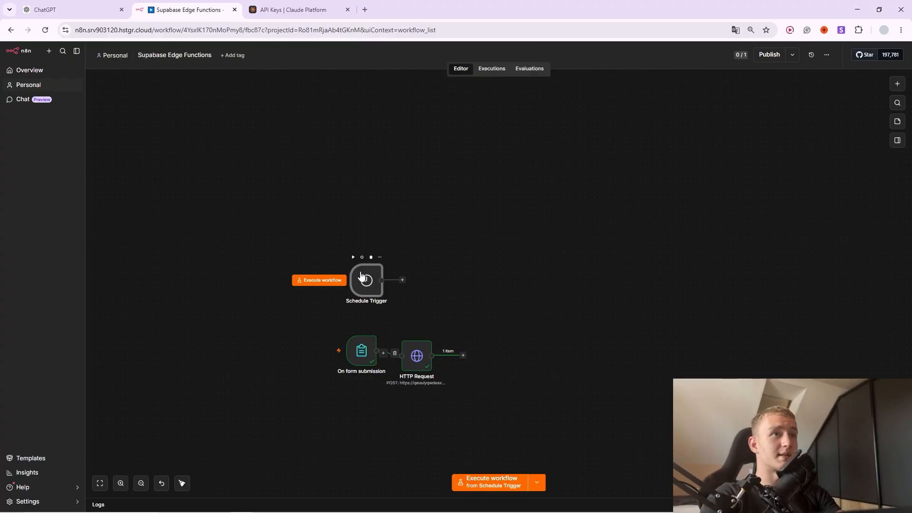
pyautogui.click(59, 246)
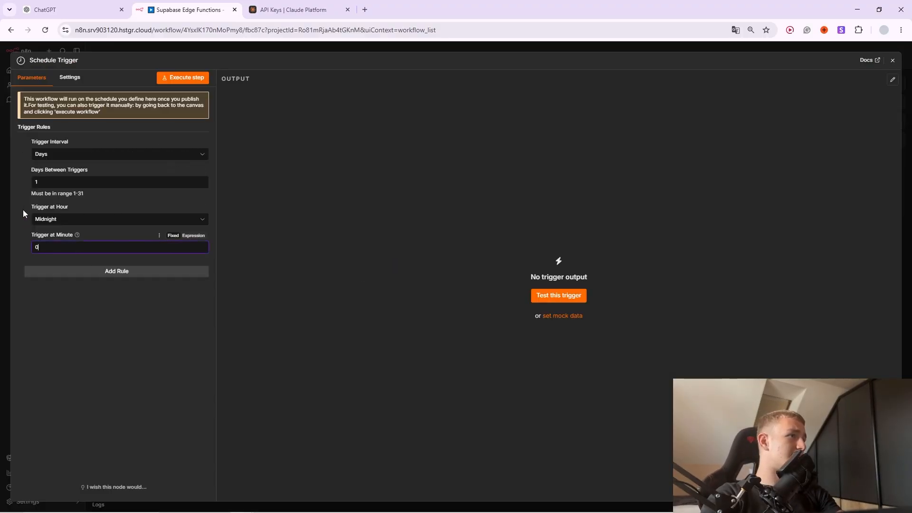
pyautogui.click(59, 220)
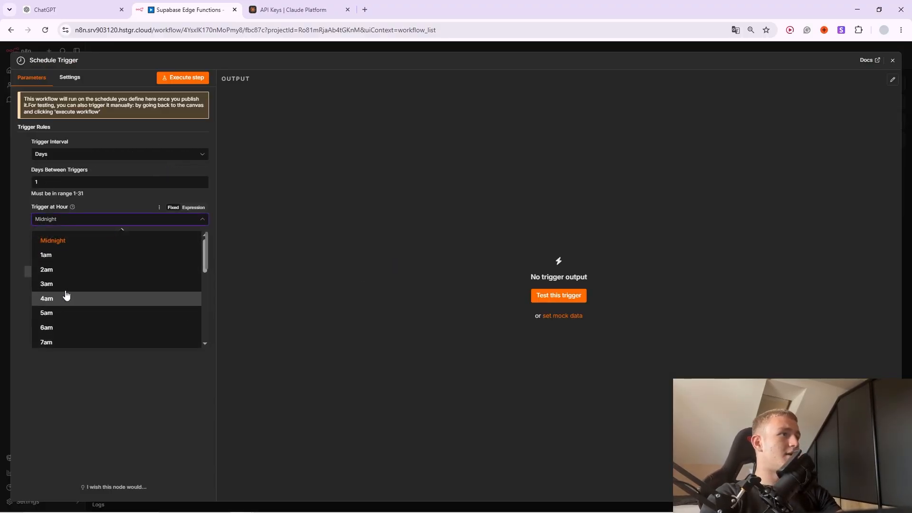
pyautogui.click(66, 297)
pyautogui.click(305, 49)
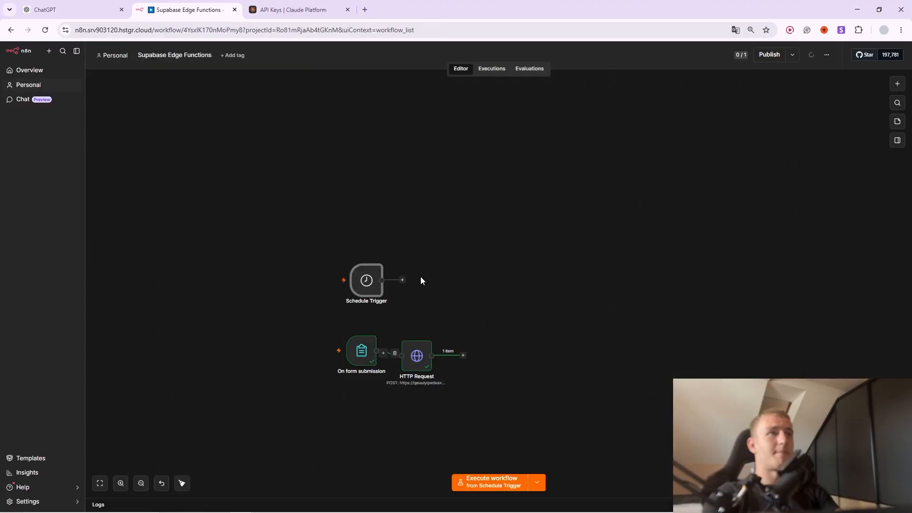
# Add an HTTP Request node after the trigger using the pasted clever-action function URL.
pyautogui.click(402, 280)
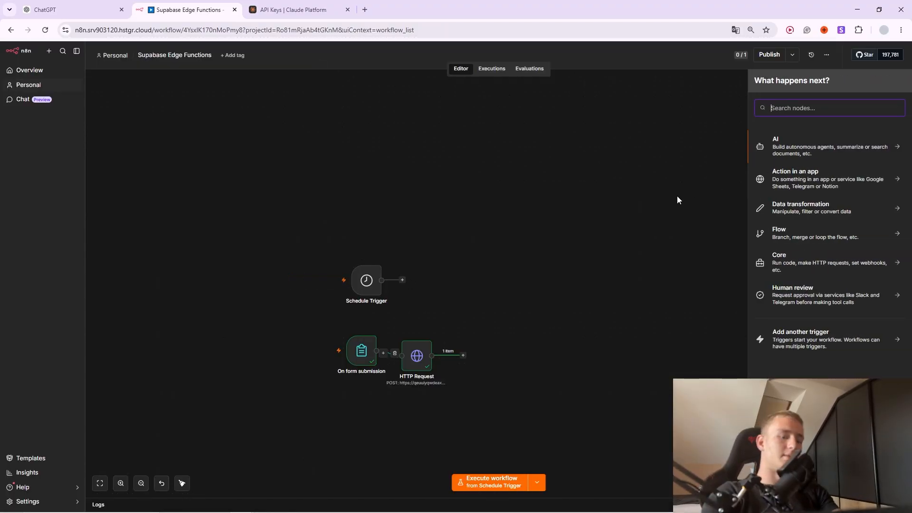
pyautogui.write('http')
pyautogui.press('Return')
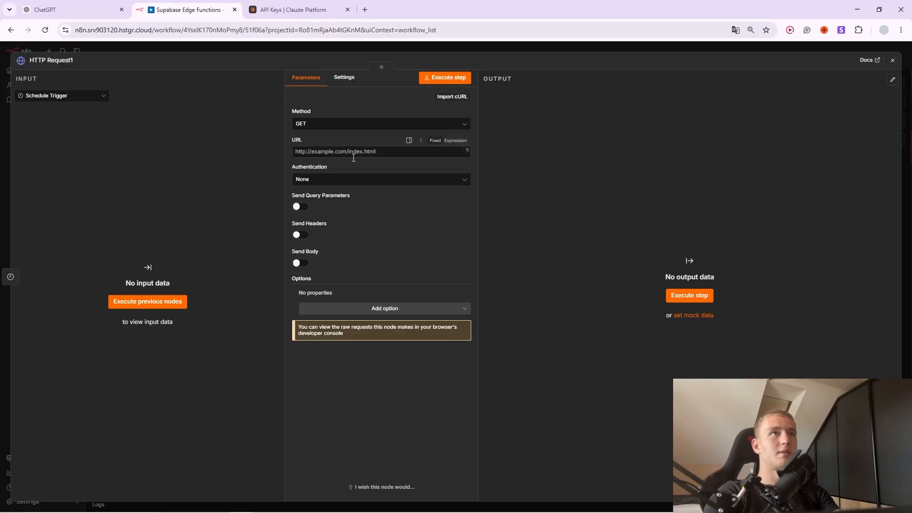
pyautogui.click(350, 151)
pyautogui.hotkey('ctrl', 'v')
pyautogui.moveTo(426, 151); pyautogui.dragTo(481, 160)
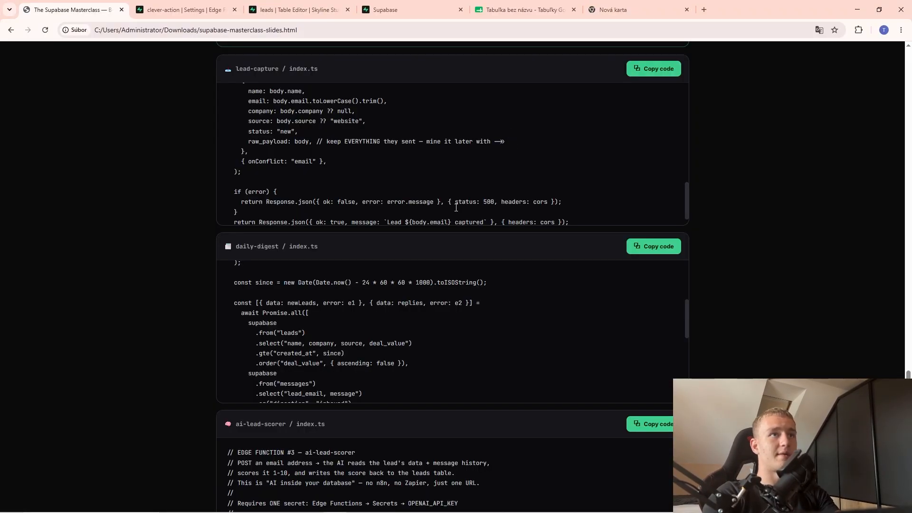
# Turn off JWT verification for clever-action in Supabase and save the setting.
pyautogui.hotkey('ctrl', 'Tab')
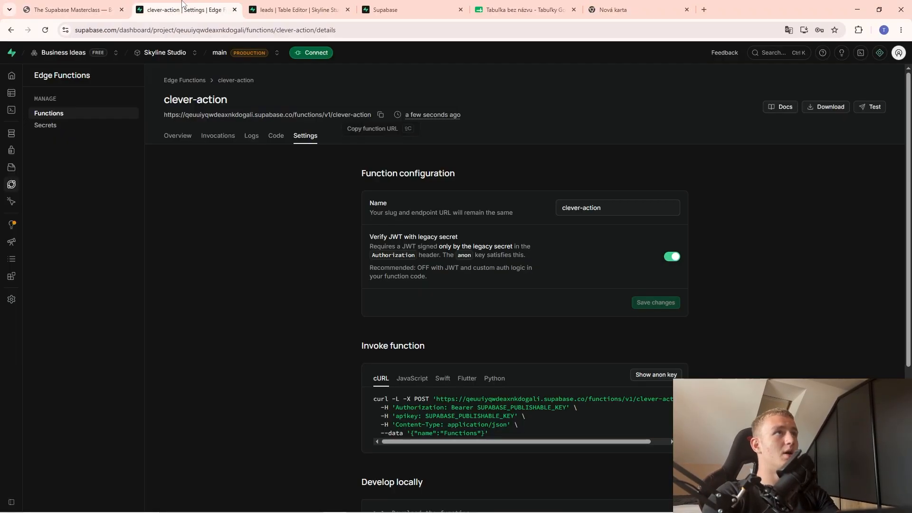
pyautogui.click(671, 256)
pyautogui.click(655, 302)
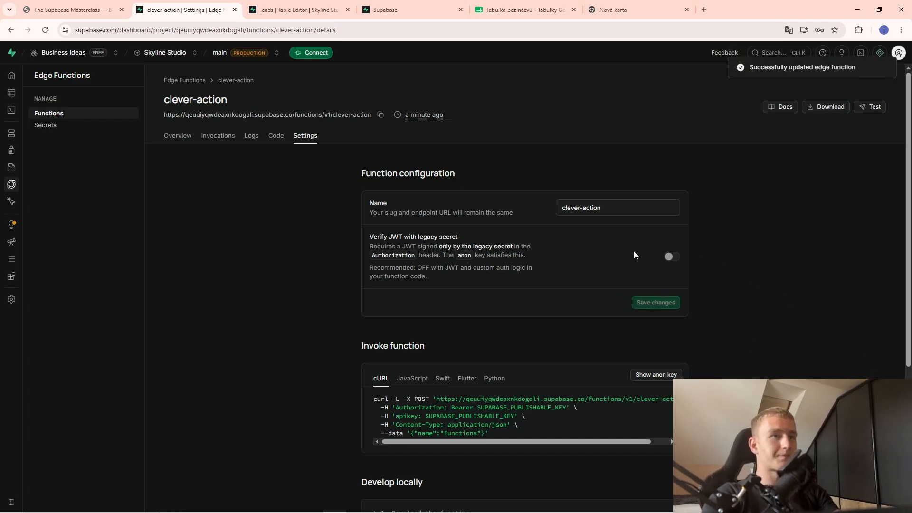
pyautogui.scroll(-1, 591, 324)
pyautogui.scroll(-3, 591, 324)
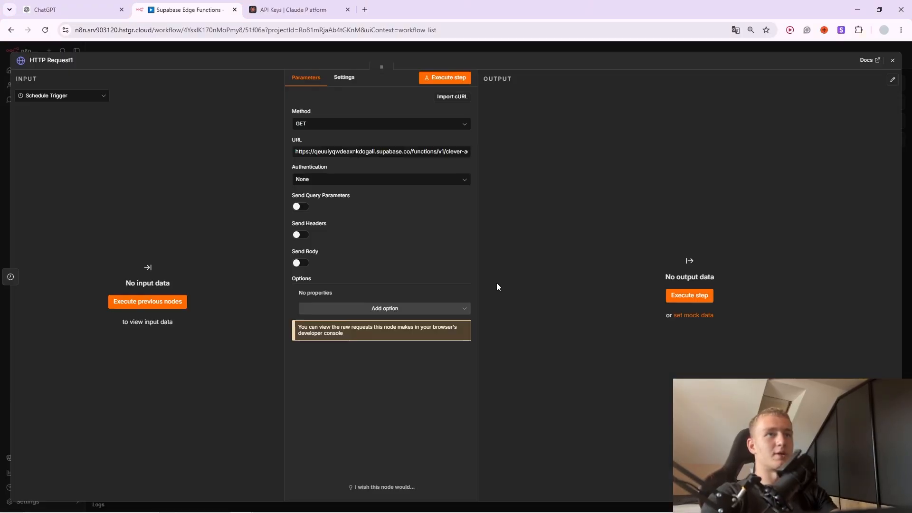
# Inspect HTTP Request1's output showing the 24-hour summary with ok true.
pyautogui.click(504, 50)
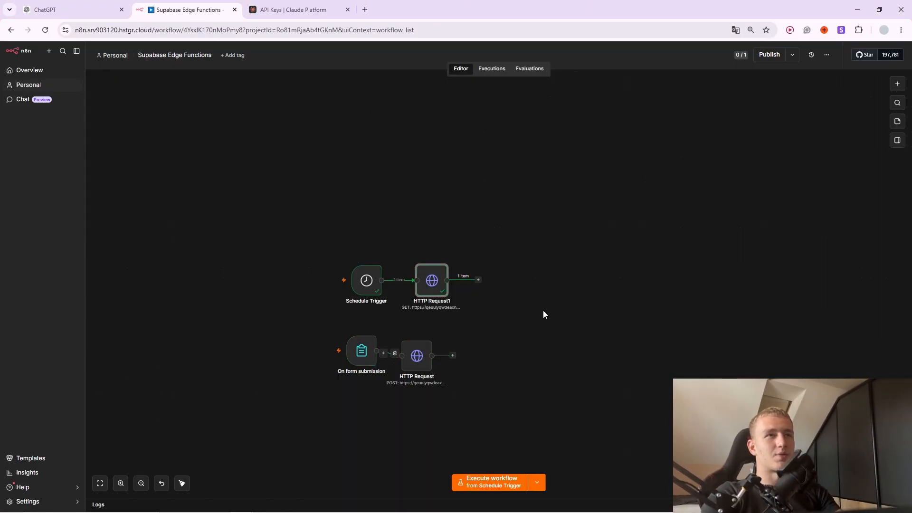
pyautogui.doubleClick(438, 292)
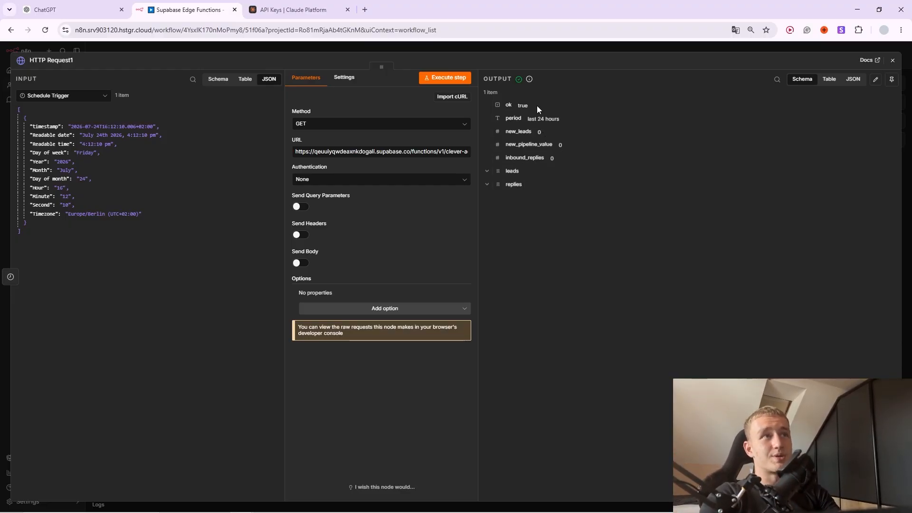
pyautogui.click(492, 50)
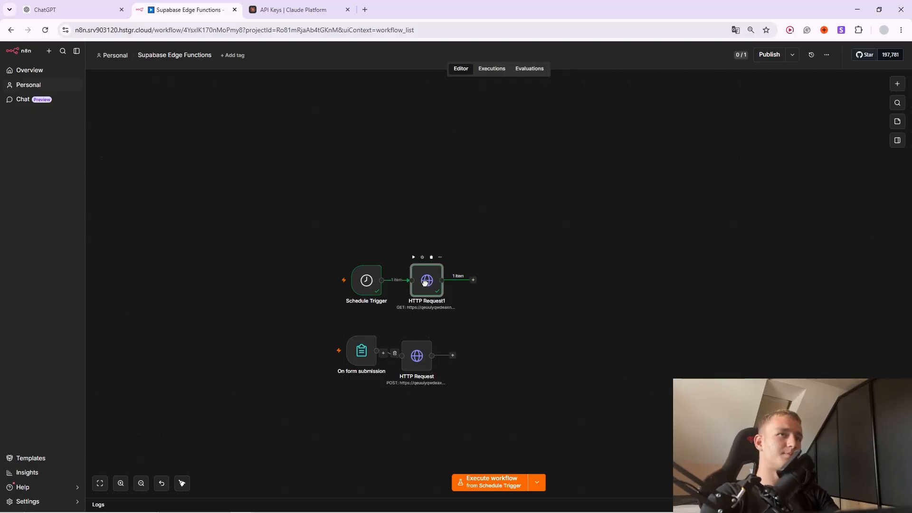
# Add an OpenAI 'Message a model' node after HTTP Request1 using GPT-4.1-MINI.
pyautogui.click(468, 283)
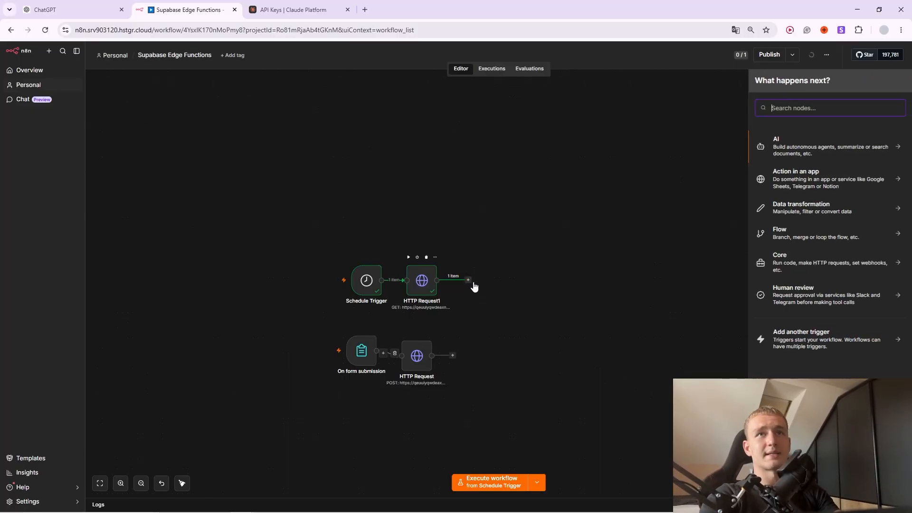
pyautogui.click(810, 154)
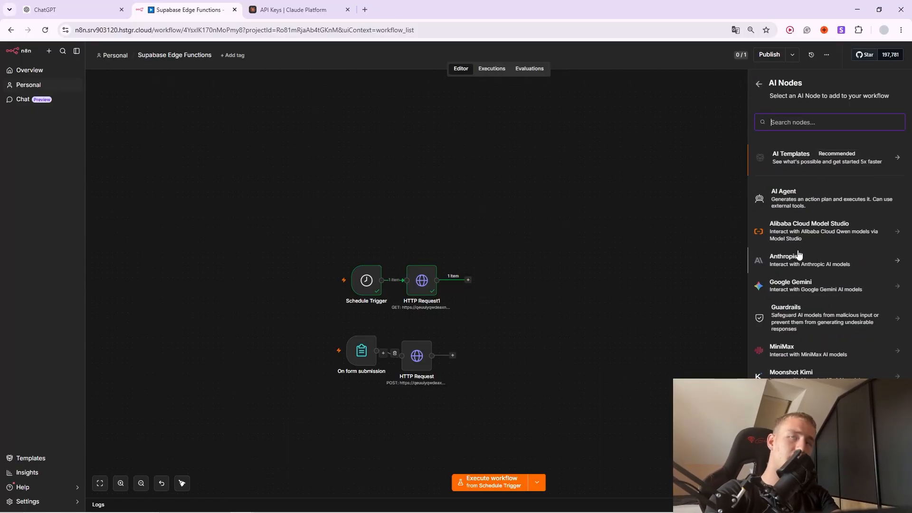
pyautogui.write('ope')
pyautogui.click(801, 157)
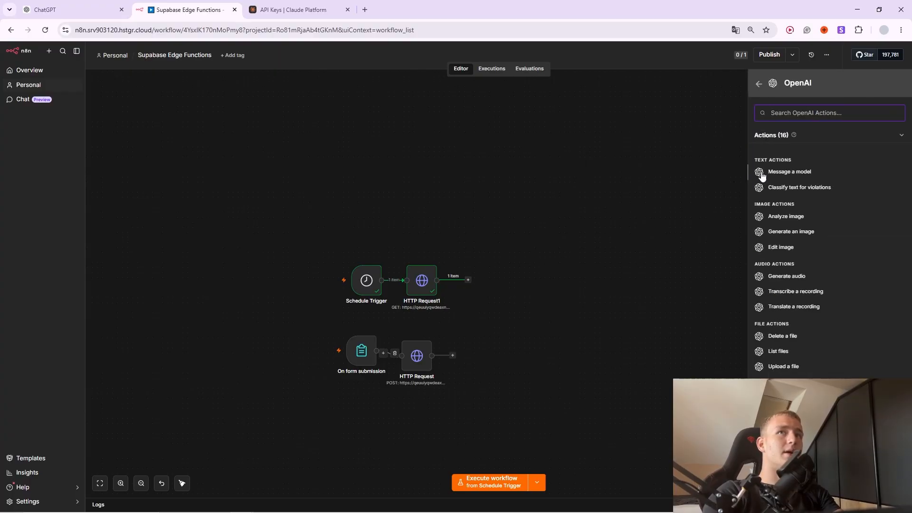
pyautogui.click(789, 172)
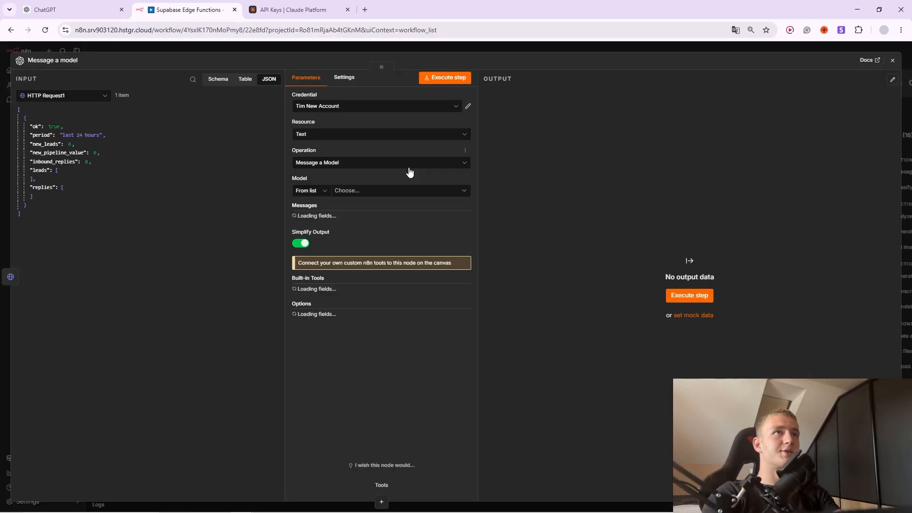
pyautogui.click(361, 192)
pyautogui.scroll(-5, 342, 278)
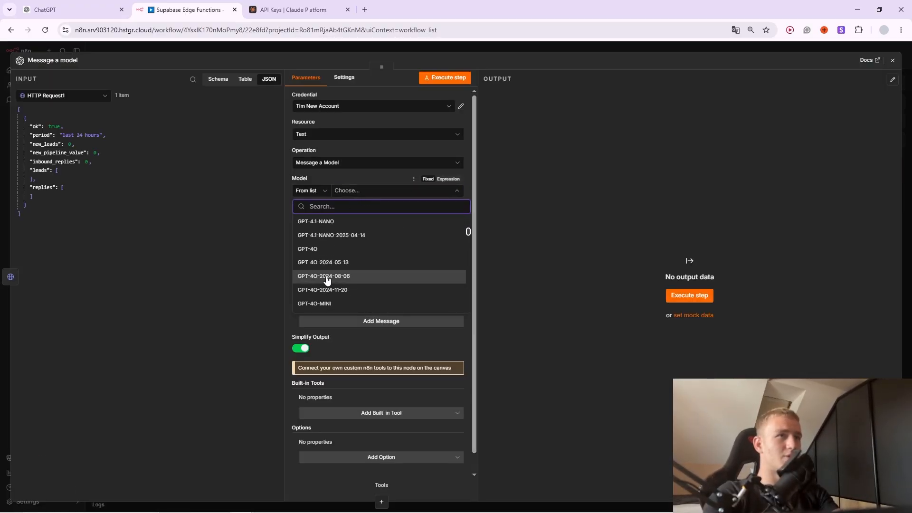
pyautogui.scroll(-5, 332, 278)
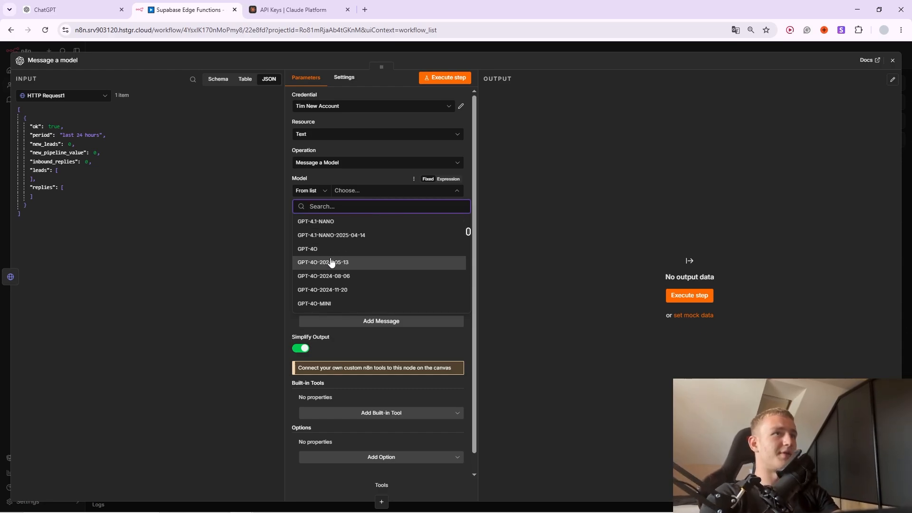
pyautogui.scroll(6, 345, 275)
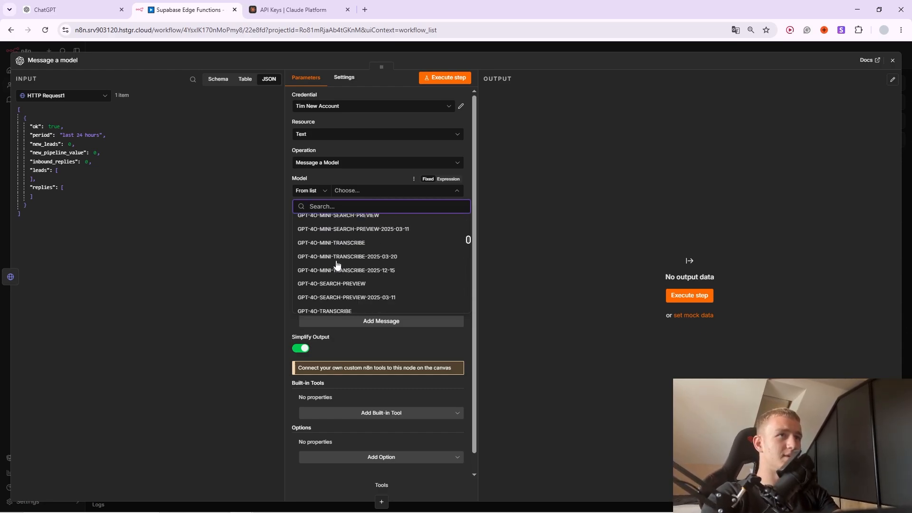
pyautogui.click(361, 242)
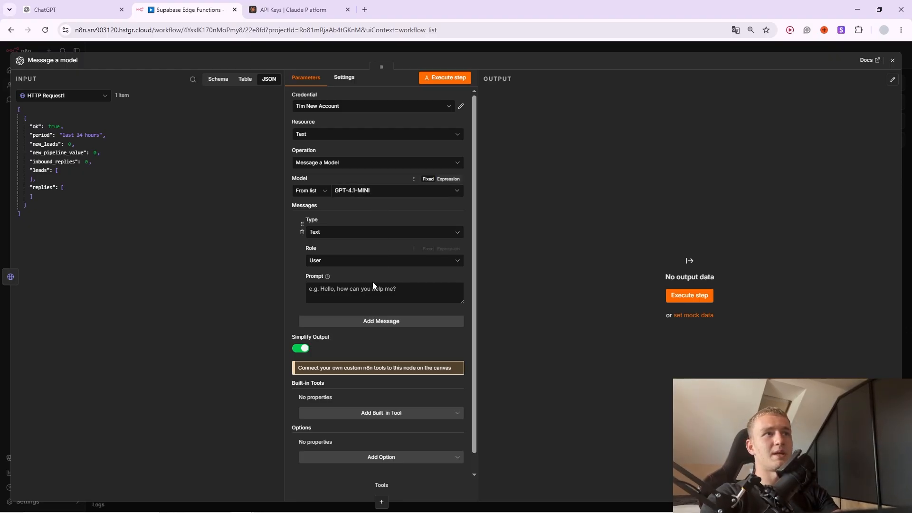
# Make the prompt an expression starting with {{ $json.toJsonString() }}.
pyautogui.click(364, 296)
pyautogui.click(448, 276)
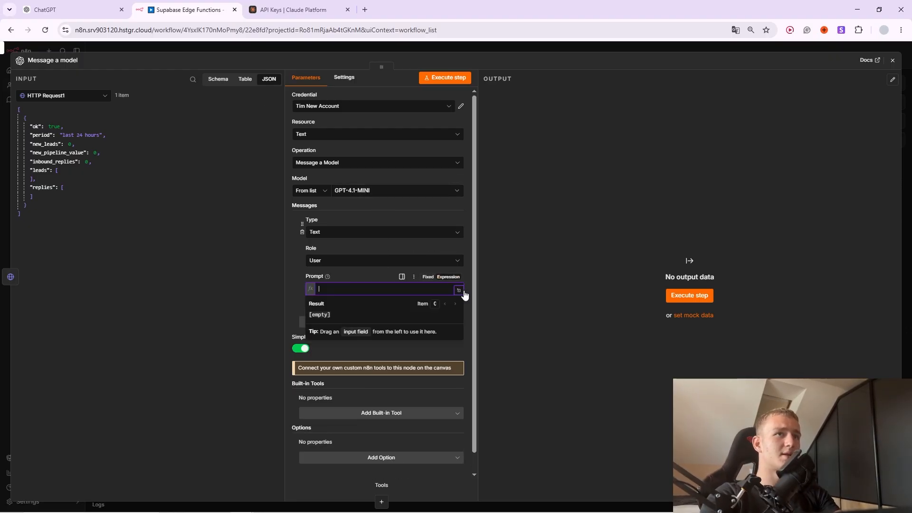
pyautogui.click(463, 297)
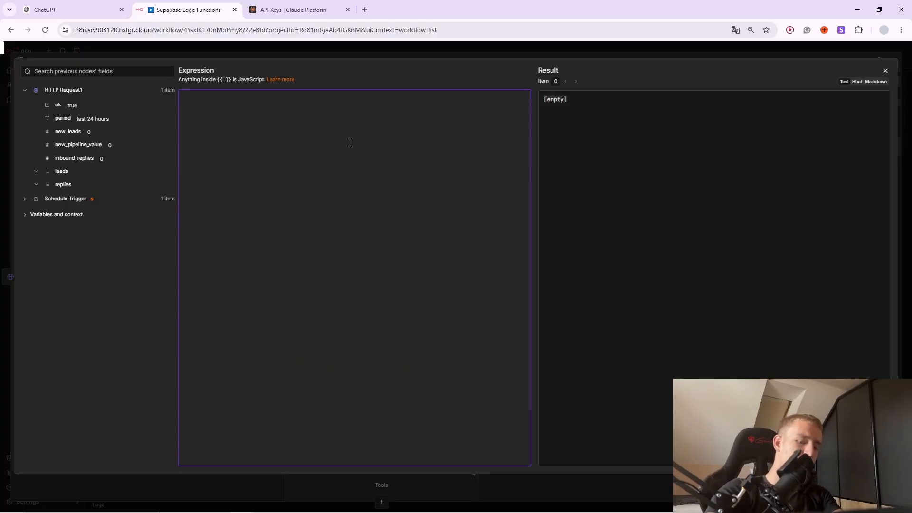
pyautogui.write('{{ $json')
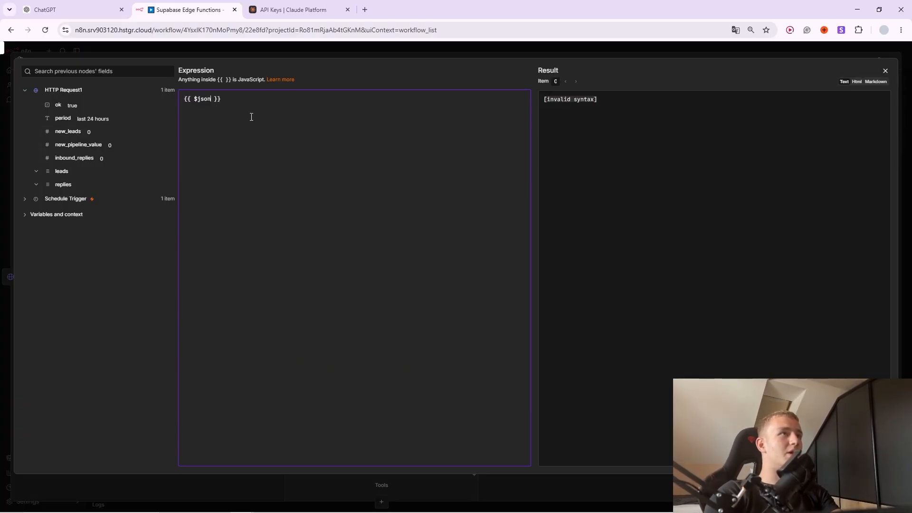
pyautogui.write('.')
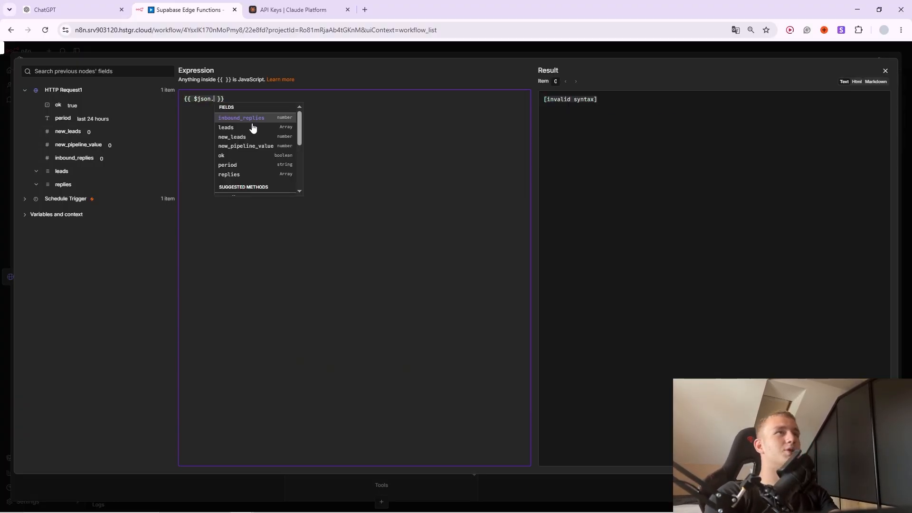
pyautogui.write('to')
pyautogui.click(252, 120)
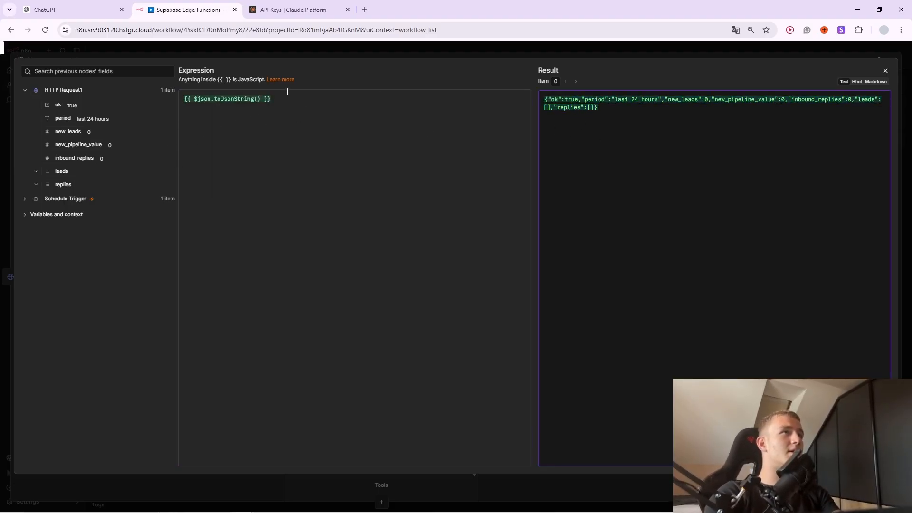
pyautogui.press('Escape')
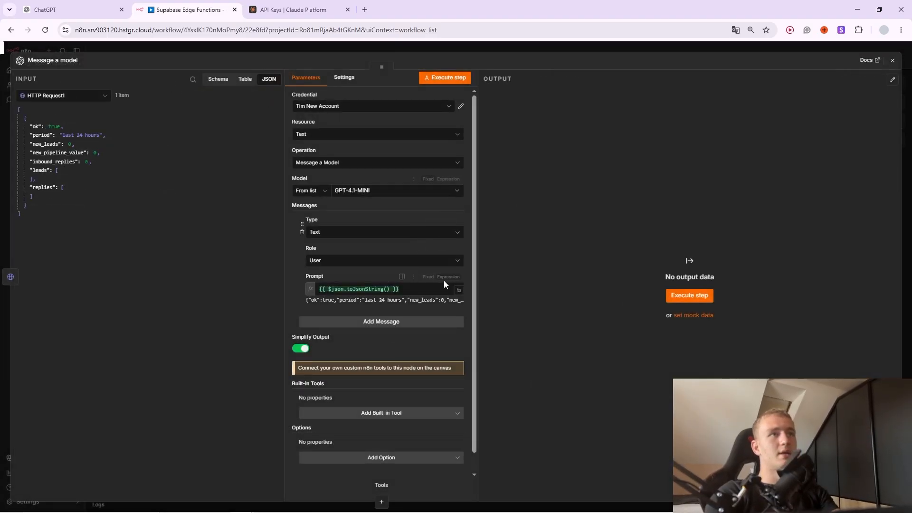
# Add prompt instructions asking for a simple daily brief and to say if nothing much happened.
pyautogui.click(427, 290)
pyautogui.click(458, 290)
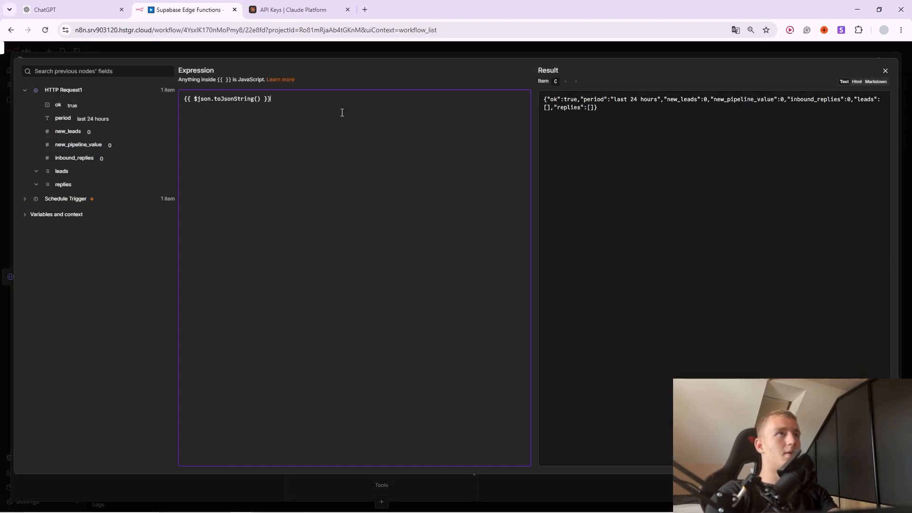
pyautogui.write('This is your summ')
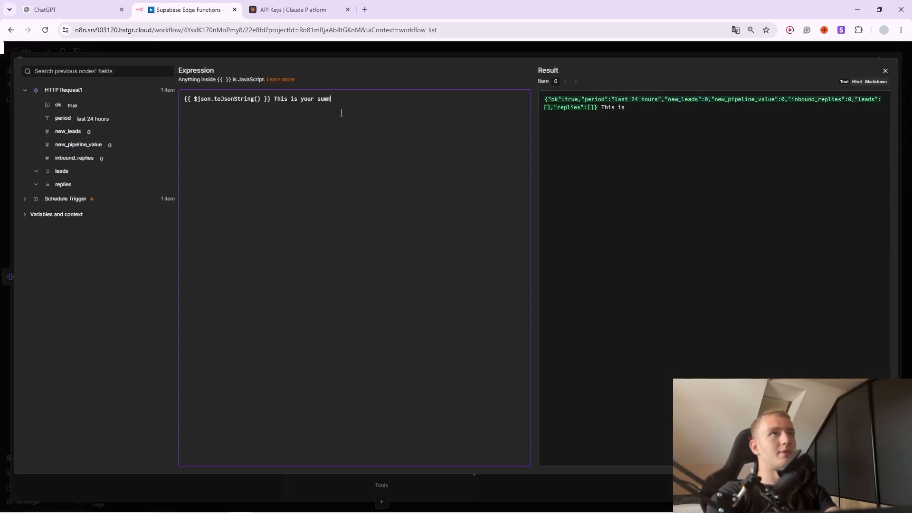
pyautogui.write('ary from last ')
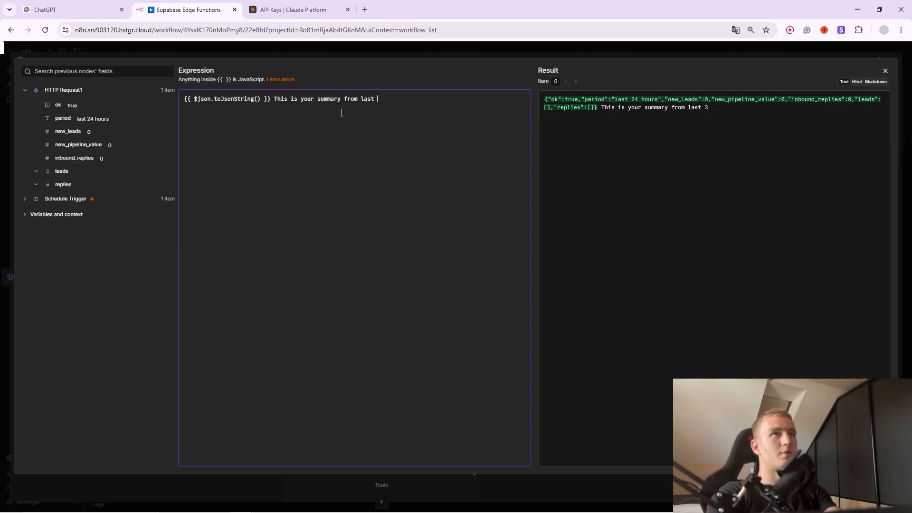
pyautogui.write('24 horu')
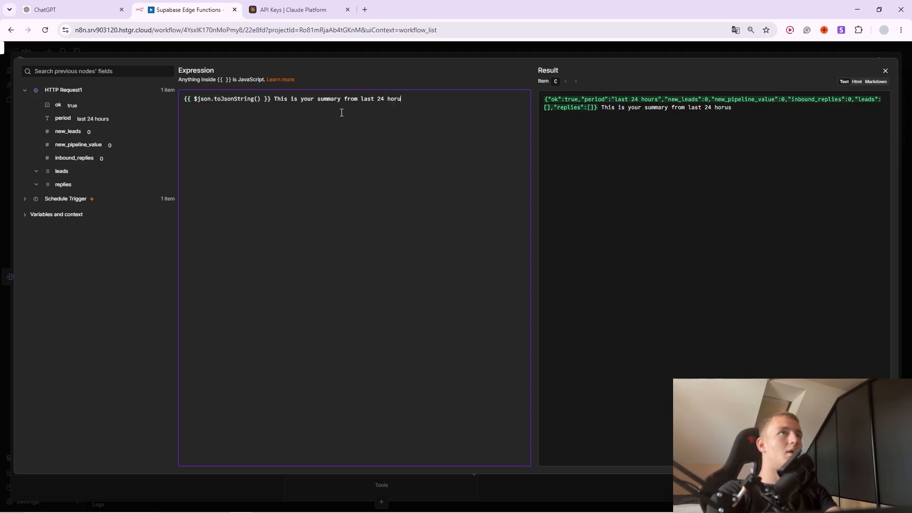
pyautogui.press('BackSpace')
pyautogui.press('BackSpace')
pyautogui.write('urs your s')
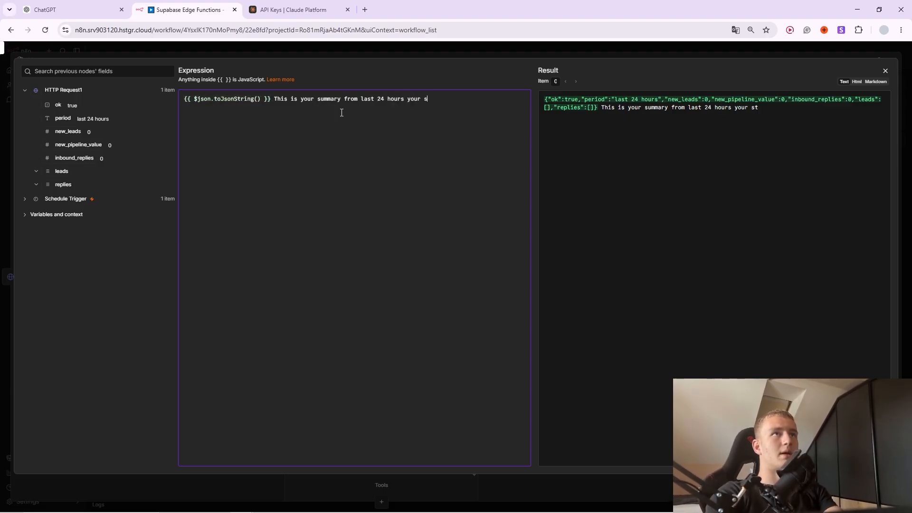
pyautogui.press('BackSpace')
pyautogui.write('task is to create a ')
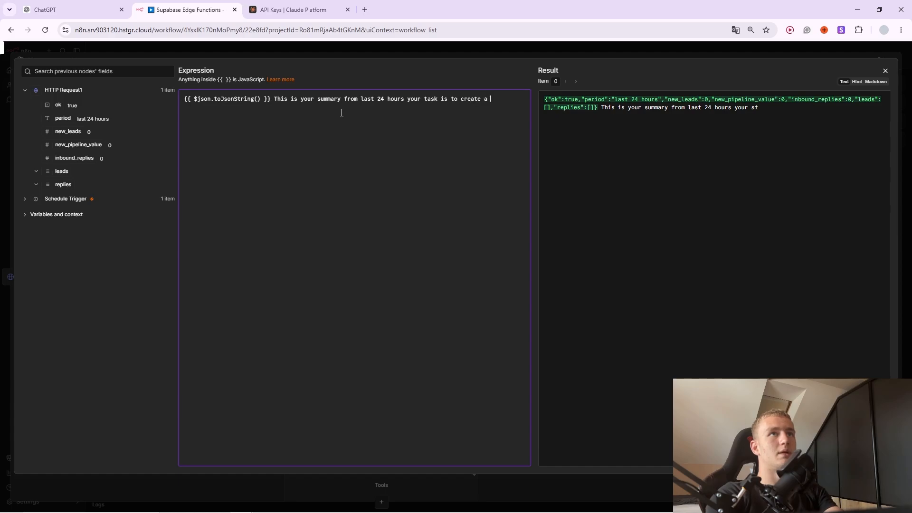
pyautogui.write('simple ')
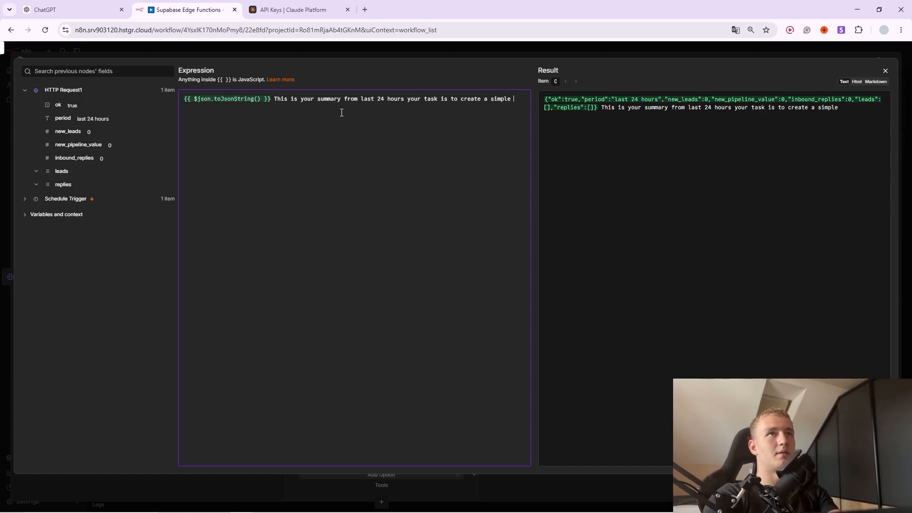
pyautogui.write('daily brief')
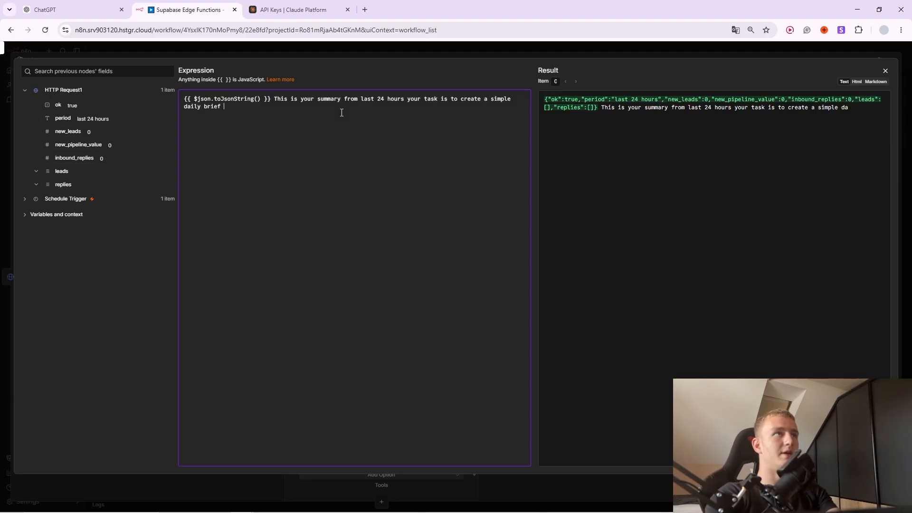
pyautogui.write(' of what happend and hw')
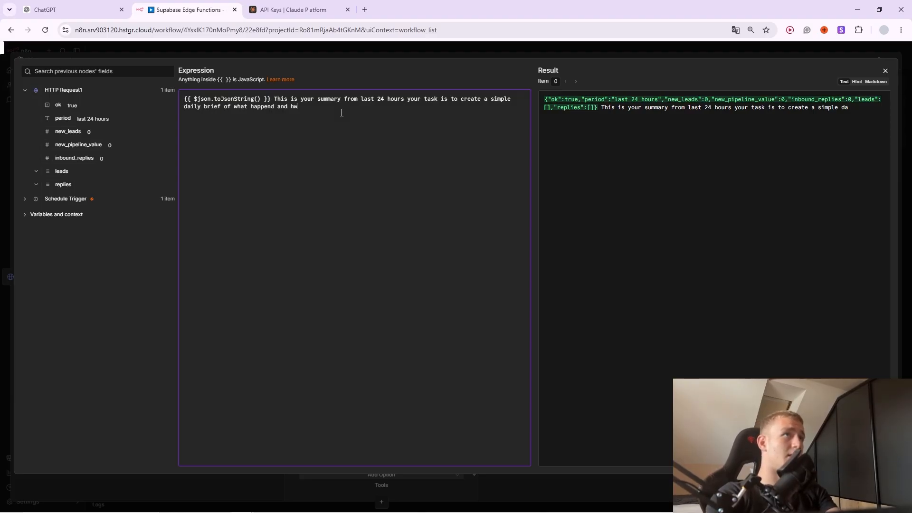
pyautogui.press('BackSpace')
pyautogui.press('BackSpace')
pyautogui.write('what should I do next .')
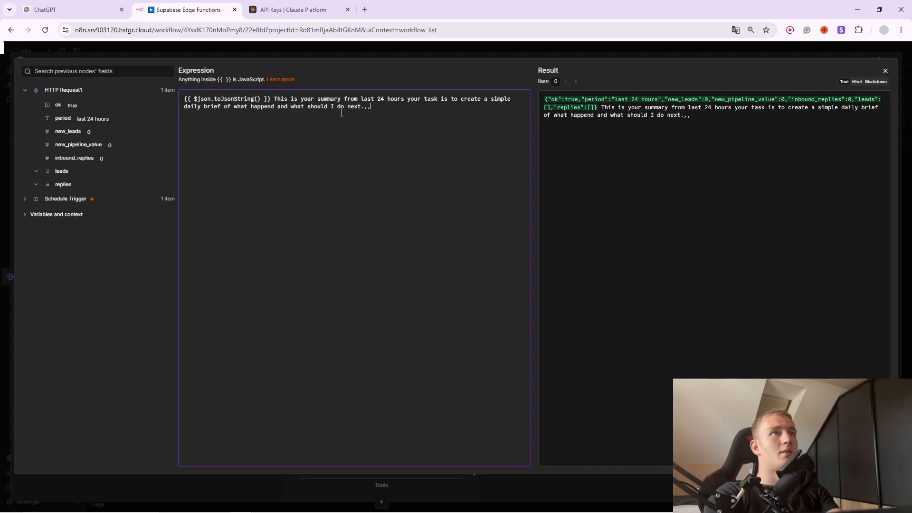
pyautogui.press('BackSpace')
pyautogui.write('I f')
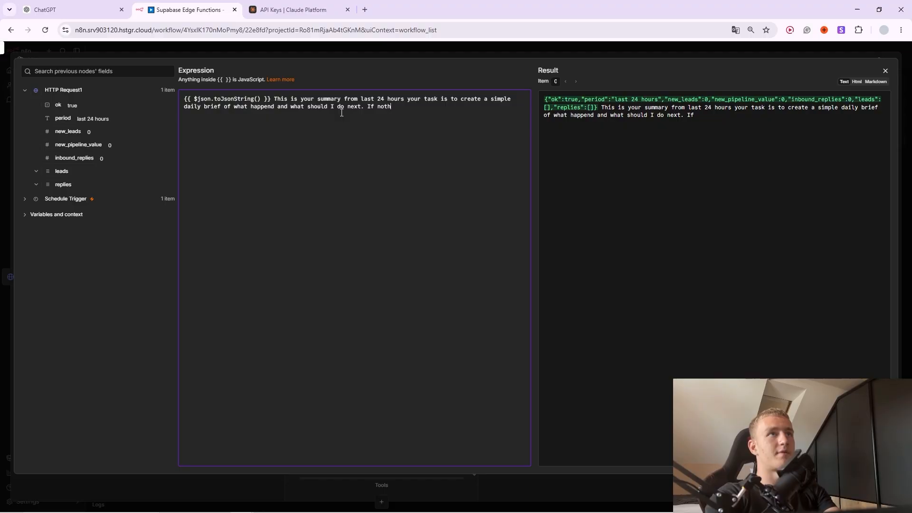
pyautogui.write(' nothing much hap')
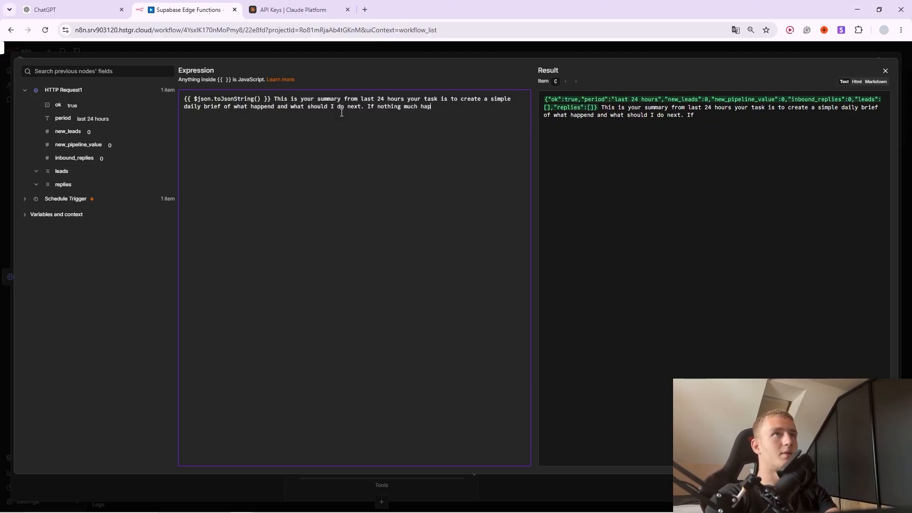
pyautogui.write('pend make sure to')
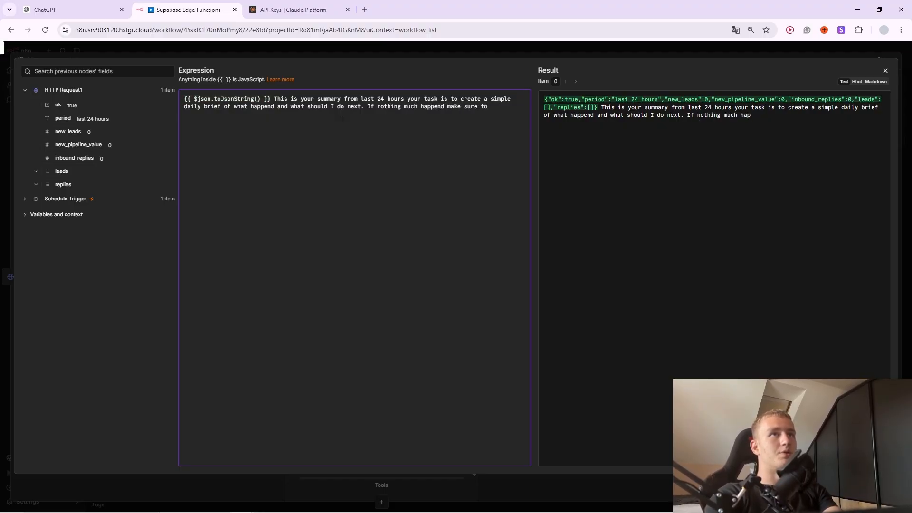
pyautogui.write(' let me know.')
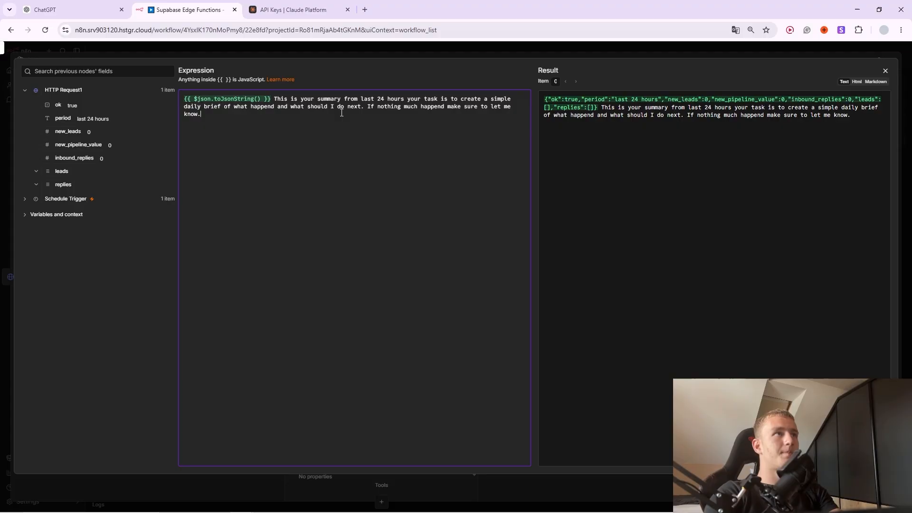
pyautogui.click(316, 56)
pyautogui.click(498, 46)
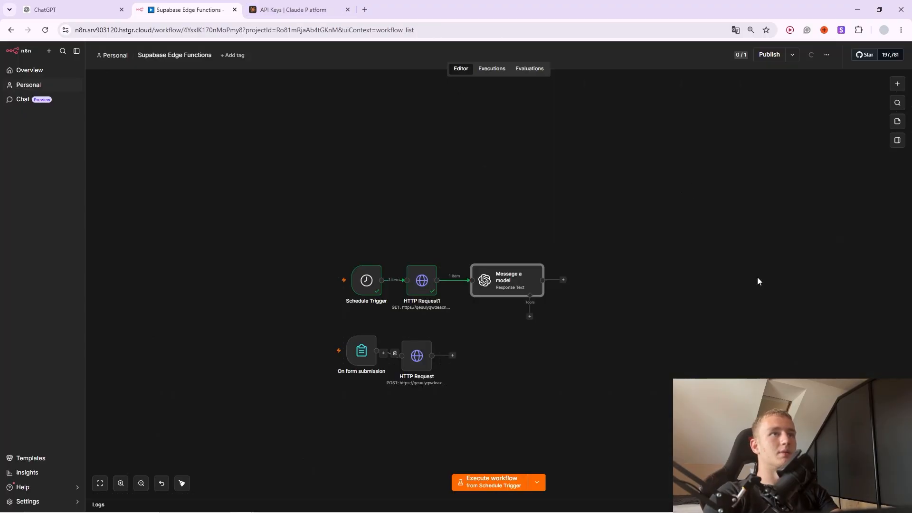
# Rename the Message a model node to Summarizer.
pyautogui.doubleClick(507, 275)
pyautogui.click(108, 64)
pyautogui.write('Su')
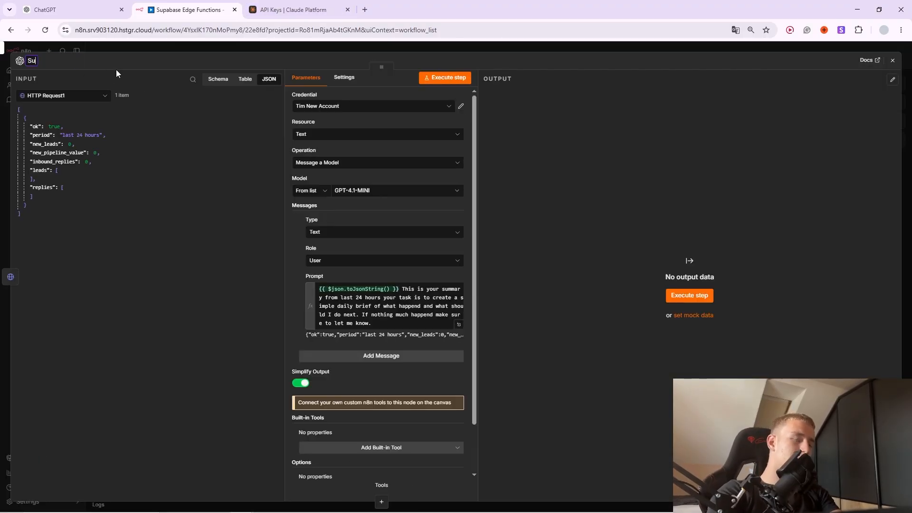
pyautogui.write('mmarizer')
pyautogui.press('Return')
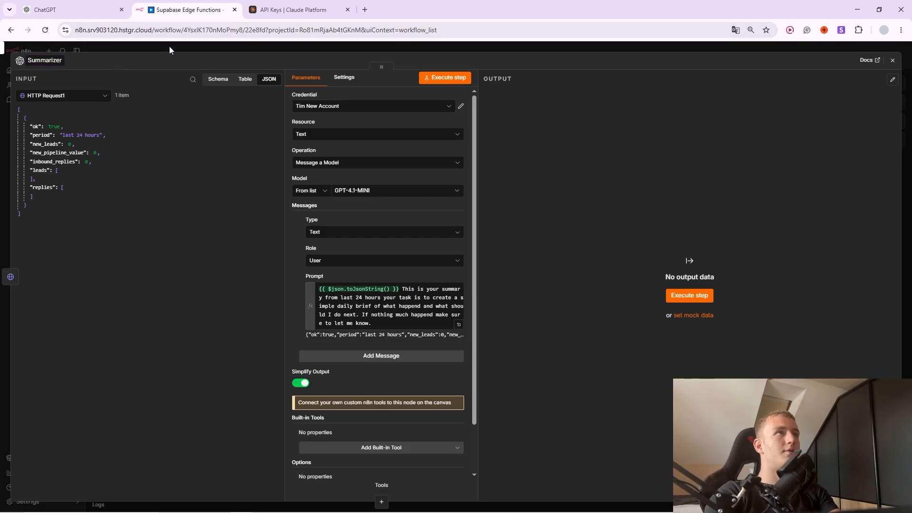
pyautogui.click(170, 47)
# Add a Gmail 'Send a message' step with the recipient address and subject 'Morning Brief'.
pyautogui.click(563, 280)
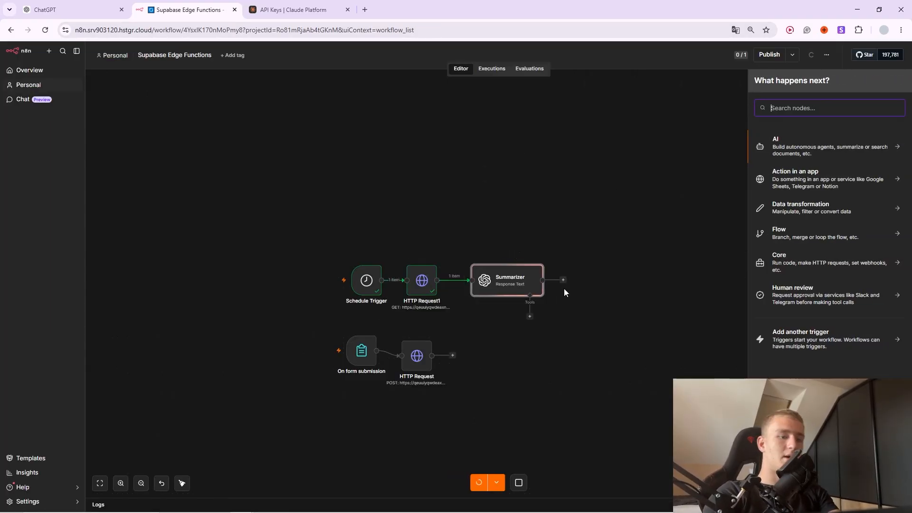
pyautogui.write('gma')
pyautogui.press('Return')
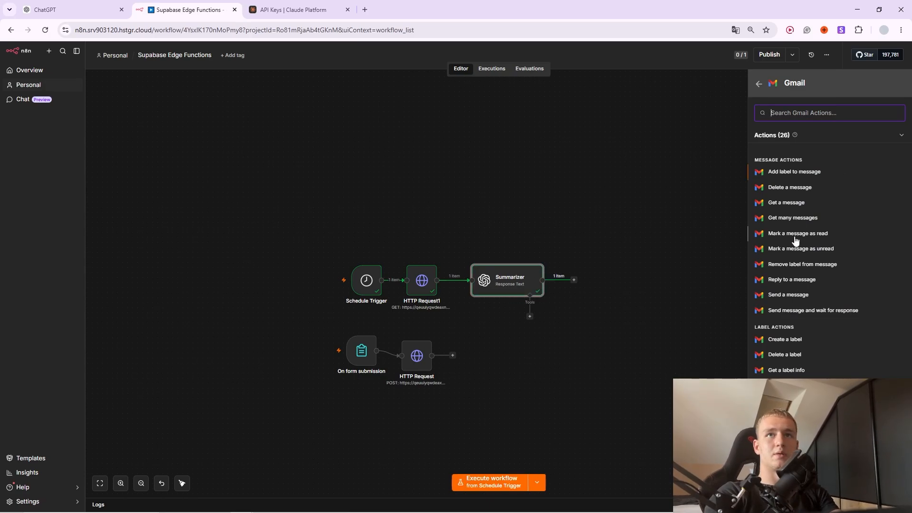
pyautogui.write('se')
pyautogui.press('Return')
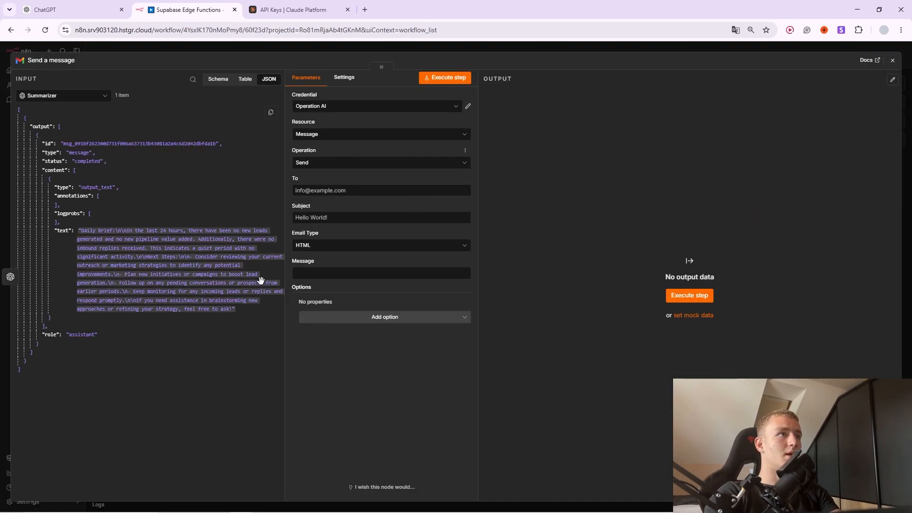
pyautogui.click(336, 186)
pyautogui.click(354, 212)
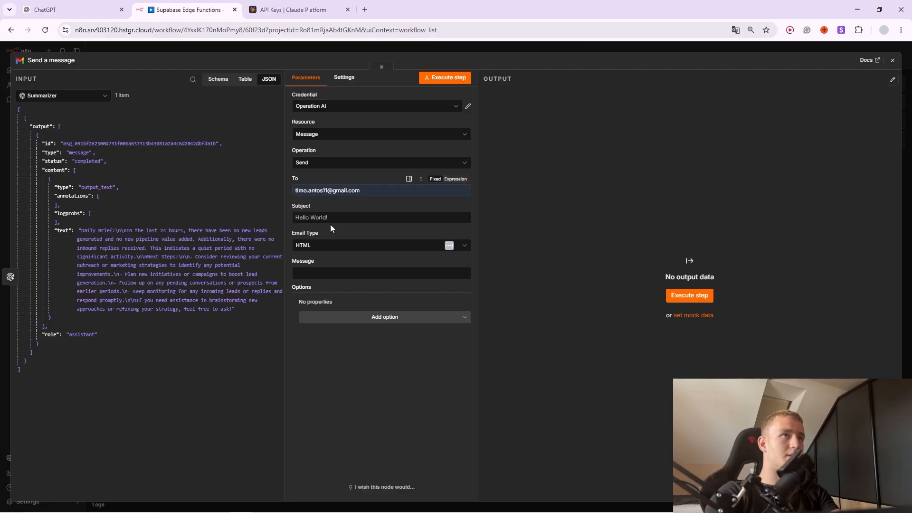
pyautogui.click(338, 220)
pyautogui.write('Morning Brief')
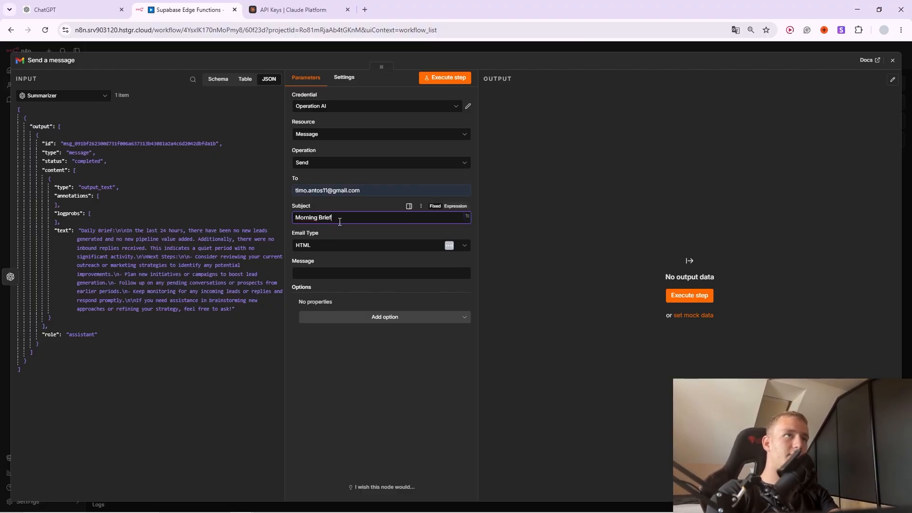
# Set Email Type to Text, map Summarizer's text into Message, and test-send the email.
pyautogui.click(340, 245)
pyautogui.click(349, 264)
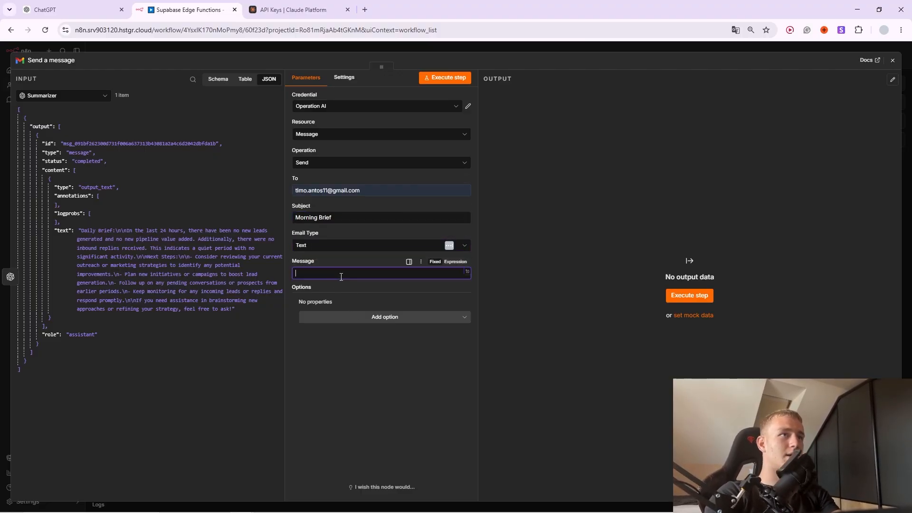
pyautogui.moveTo(63, 230); pyautogui.dragTo(317, 276)
pyautogui.rightClick(318, 274)
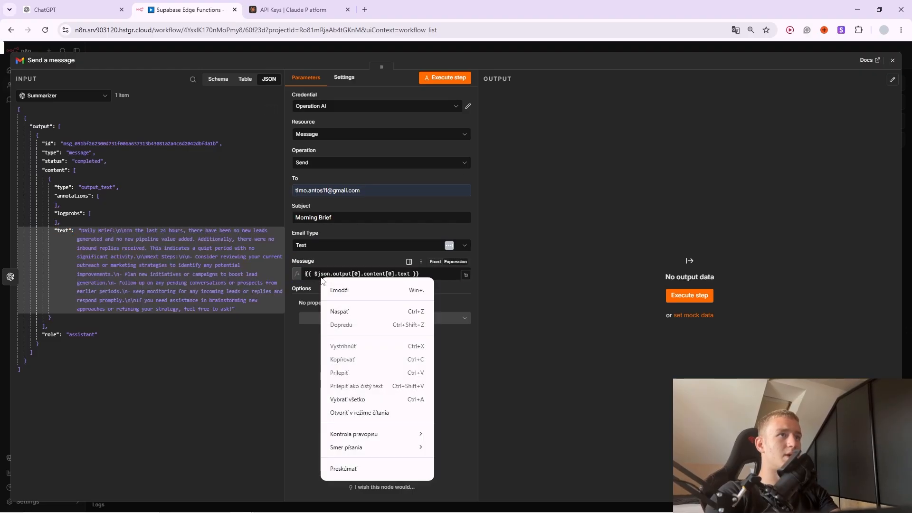
pyautogui.click(329, 259)
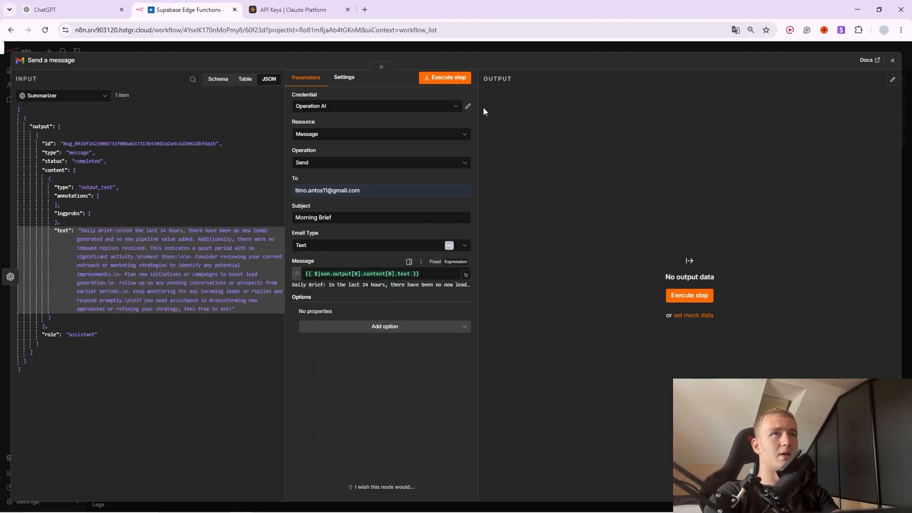
pyautogui.click(458, 77)
pyautogui.click(477, 49)
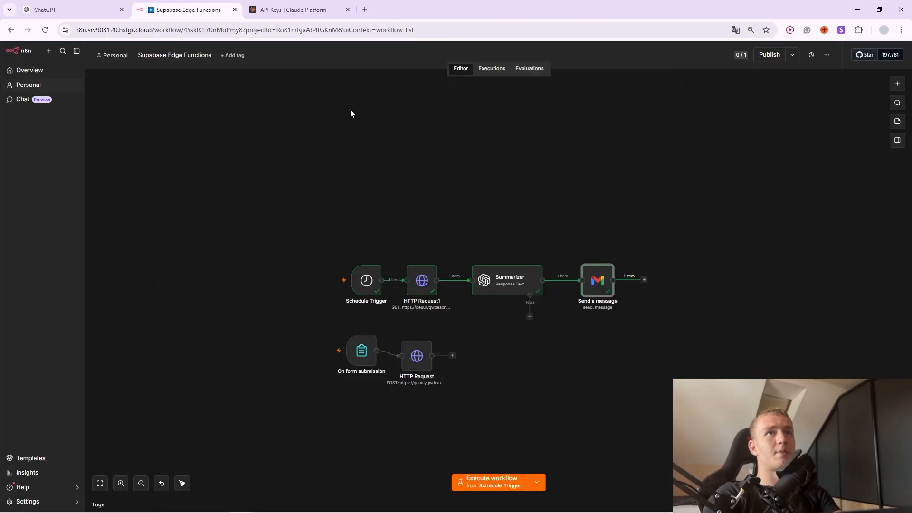
# Open Gmail in a new browser tab via a Google search for gmail.
pyautogui.click(365, 10)
pyautogui.click(390, 216)
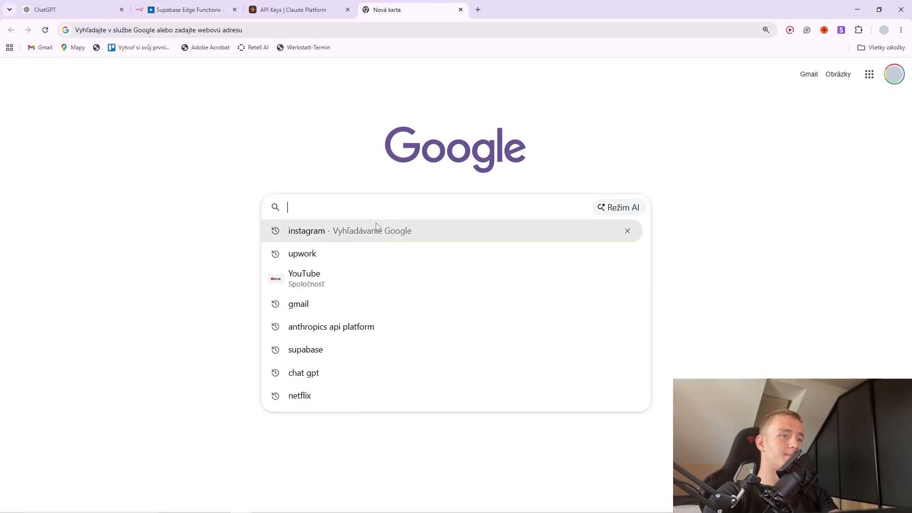
pyautogui.write('gmail')
pyautogui.press('Return')
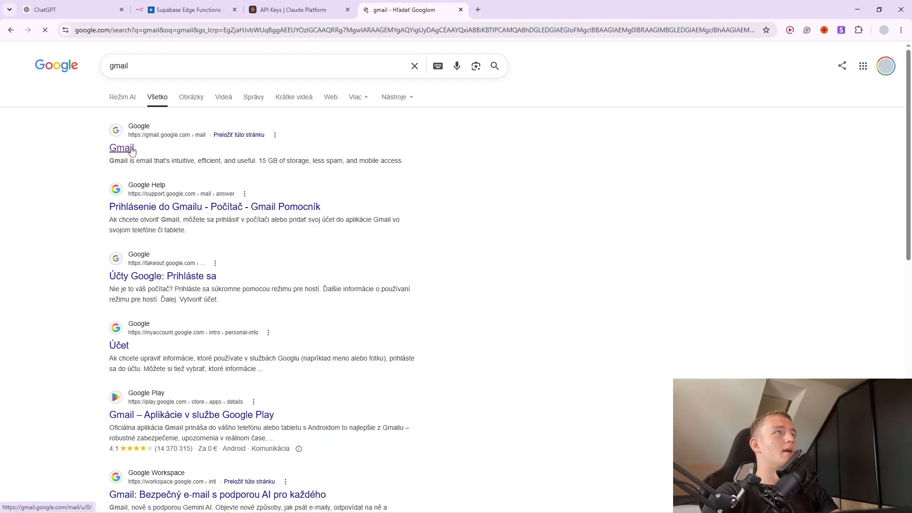
pyautogui.click(122, 146)
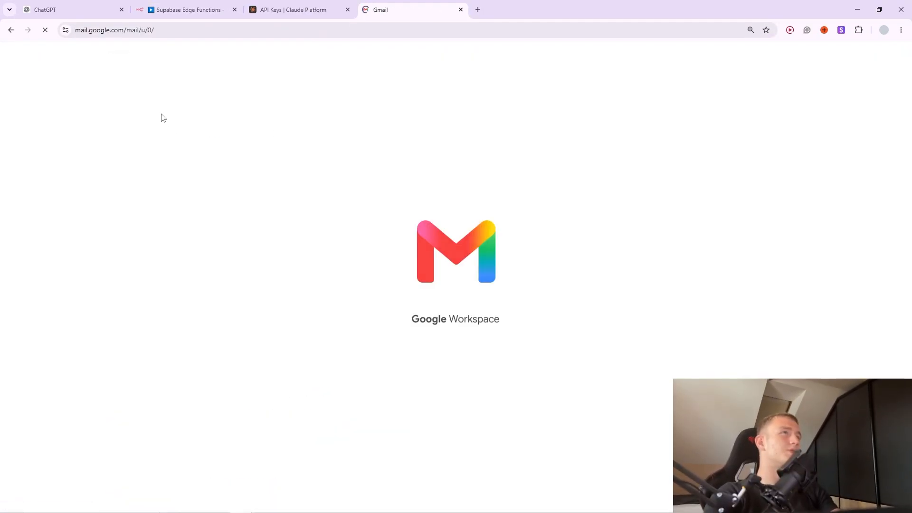
# Read the Morning Brief email's daily brief, then return to the n8n workflow.
pyautogui.click(125, 113)
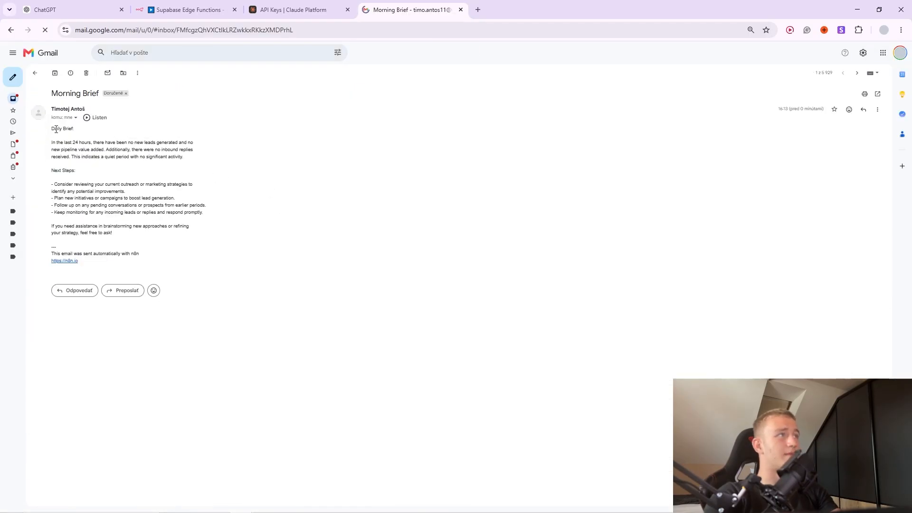
pyautogui.moveTo(52, 129); pyautogui.dragTo(125, 262)
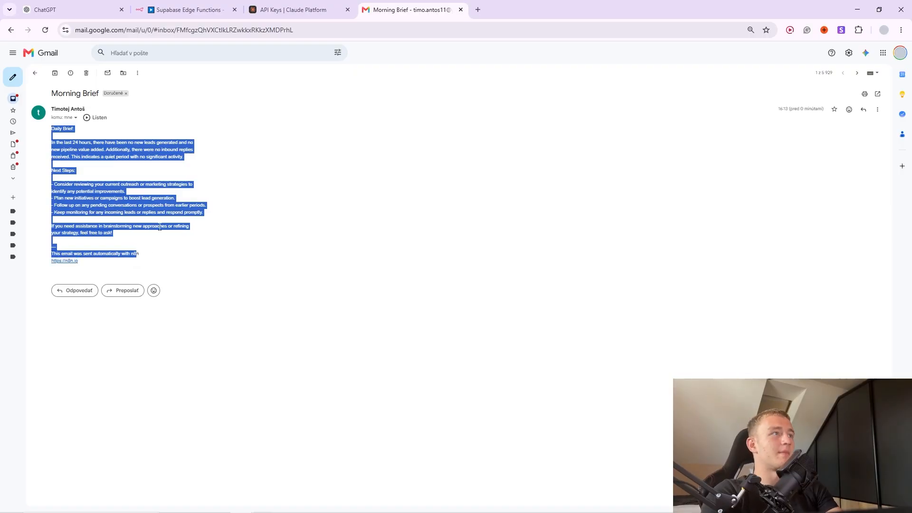
pyautogui.keyDown('shift'); pyautogui.click(95, 205); pyautogui.keyUp('shift')
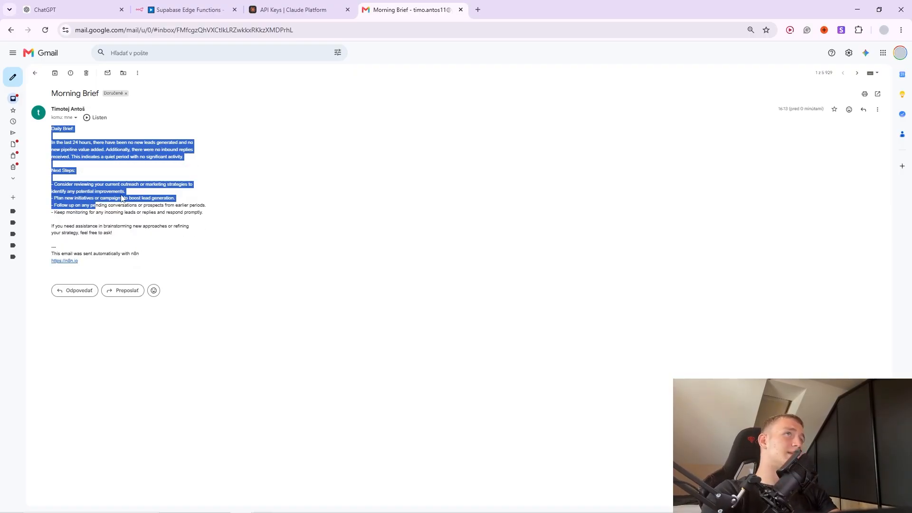
pyautogui.click(187, 9)
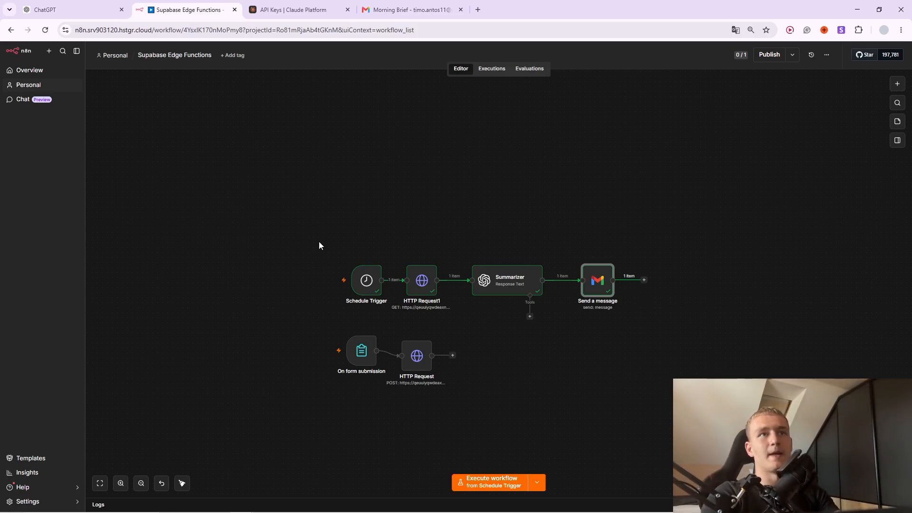
pyautogui.moveTo(325, 214); pyautogui.dragTo(674, 340)
# Copy the ai-lead-scorer function code from the Supabase Masterclass slides.
pyautogui.click(677, 322)
pyautogui.hotkey('alt', 'Tab')
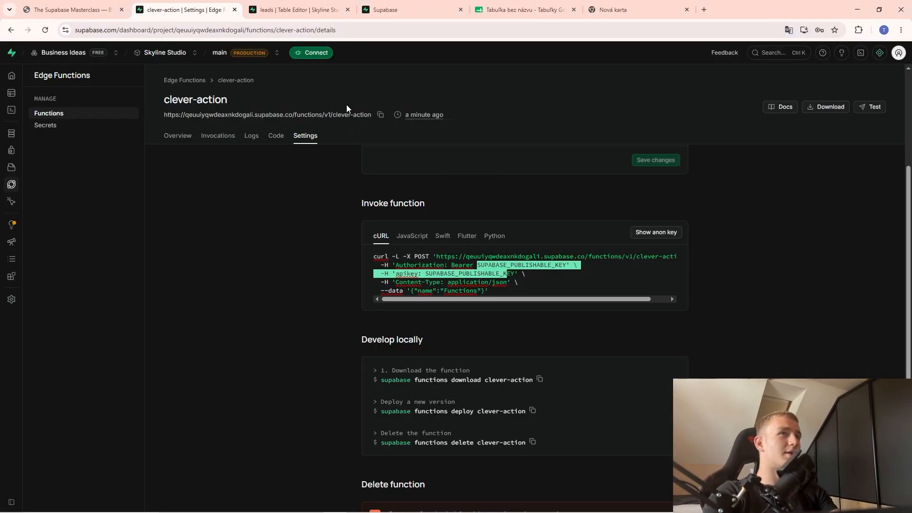
pyautogui.click(74, 10)
pyautogui.scroll(-4, 389, 309)
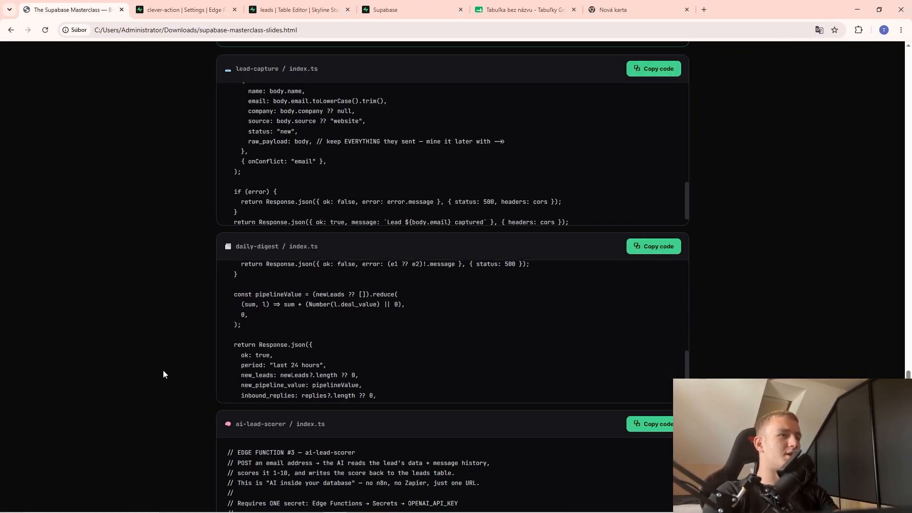
pyautogui.scroll(-2, 162, 372)
pyautogui.scroll(-2, 137, 347)
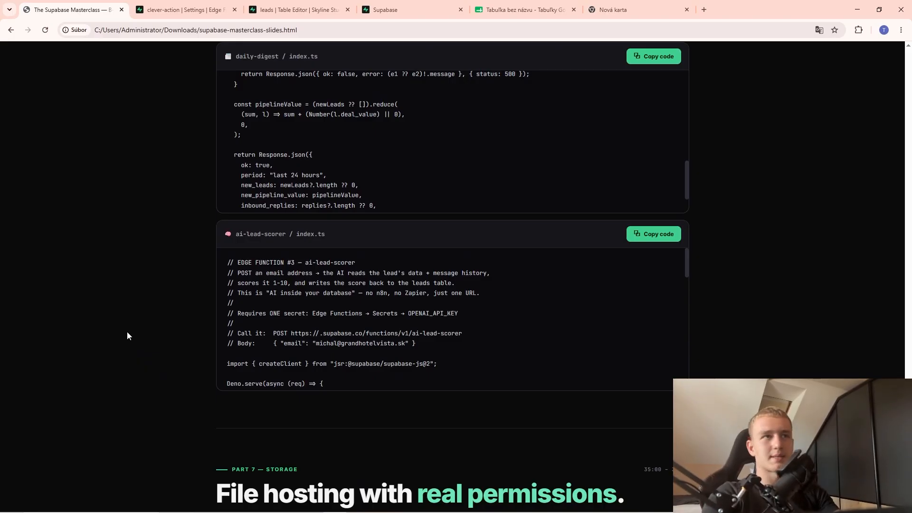
pyautogui.click(655, 234)
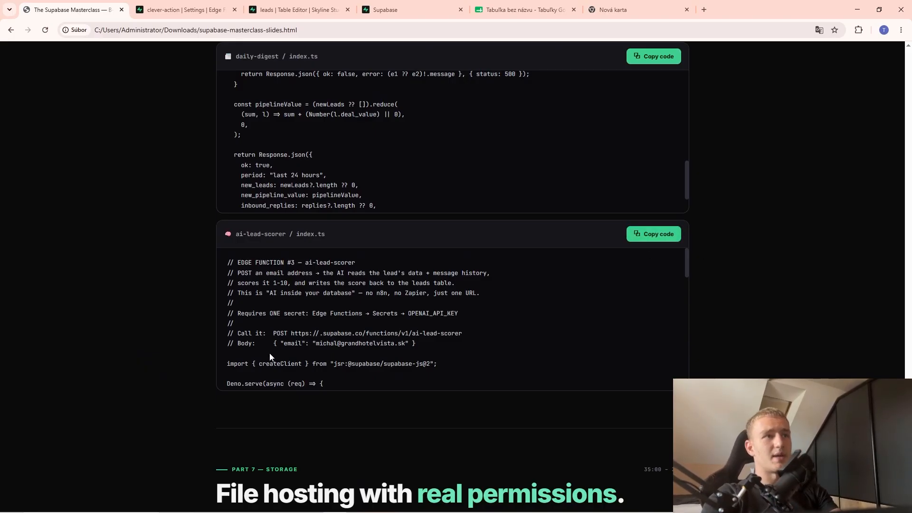
pyautogui.scroll(-2, 278, 333)
pyautogui.scroll(-6, 269, 329)
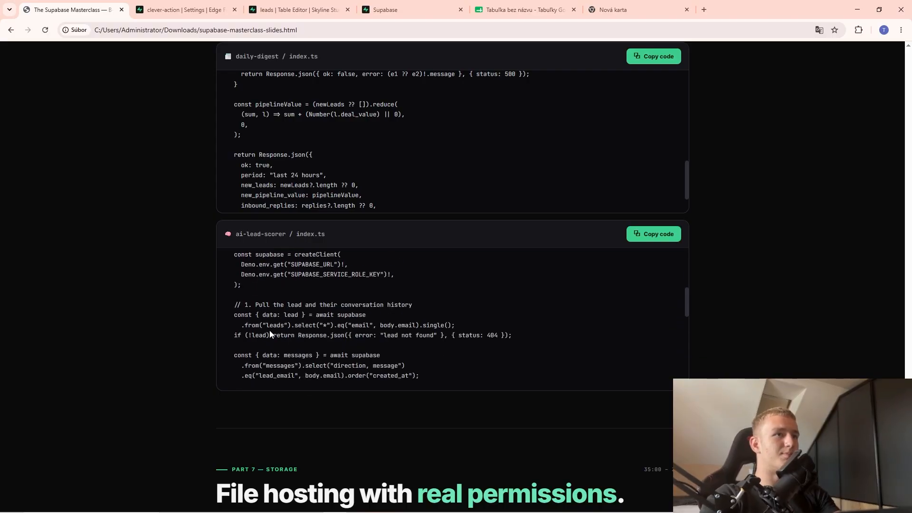
pyautogui.scroll(1, 274, 330)
pyautogui.hotkey('alt', 'Tab')
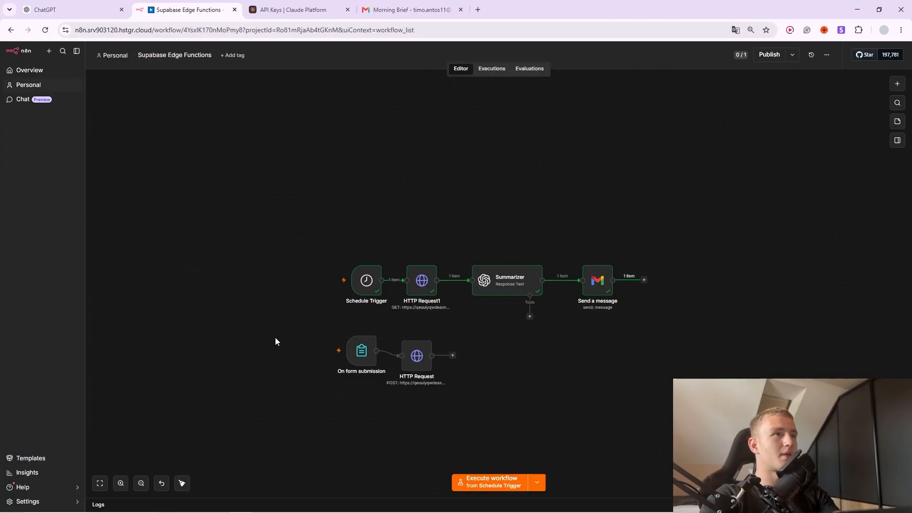
pyautogui.hotkey('alt', 'Tab')
# Deploy the ai-lead-scorer code as a new edge function via the browser editor.
pyautogui.click(192, 10)
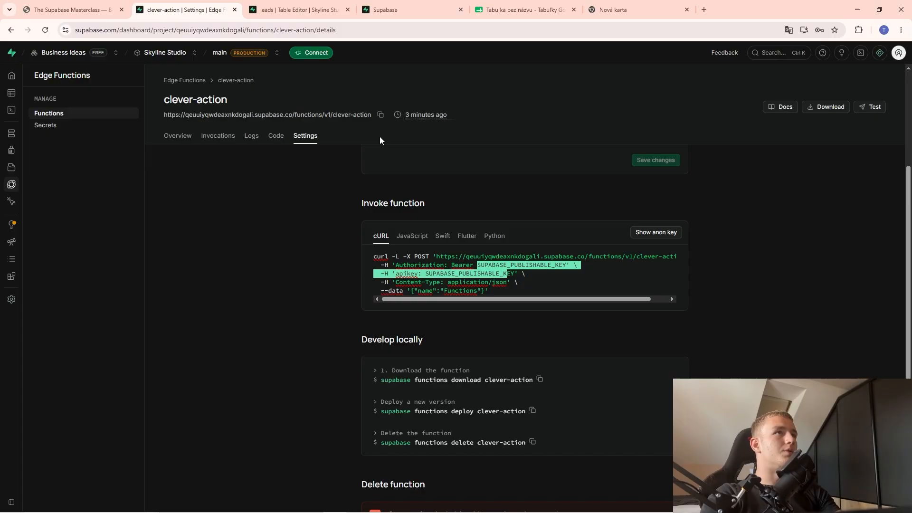
pyautogui.moveTo(9, 116)
pyautogui.click(42, 185)
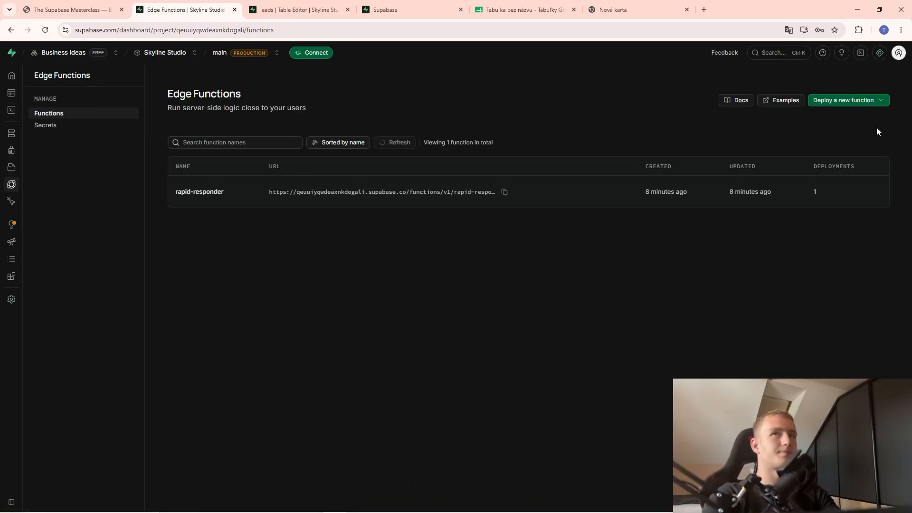
pyautogui.click(869, 100)
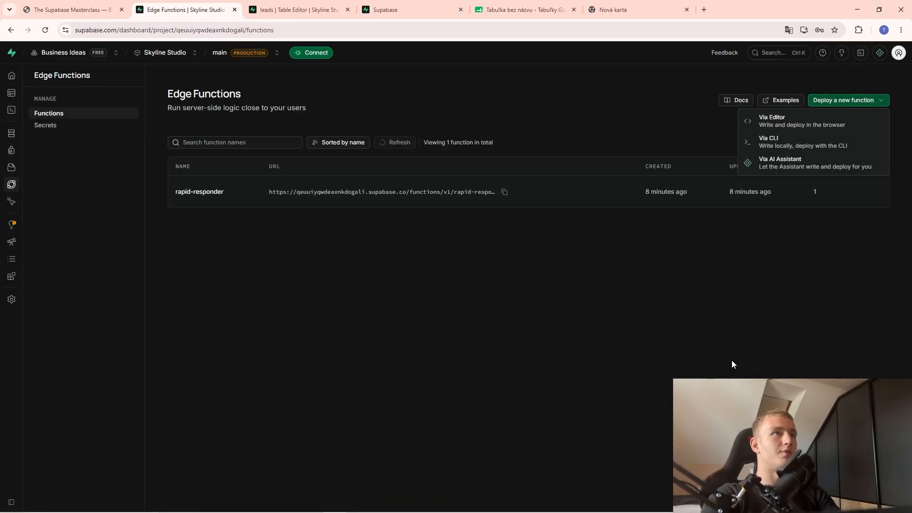
pyautogui.click(765, 123)
pyautogui.hotkey('ctrl', 'a')
pyautogui.press('BackSpace')
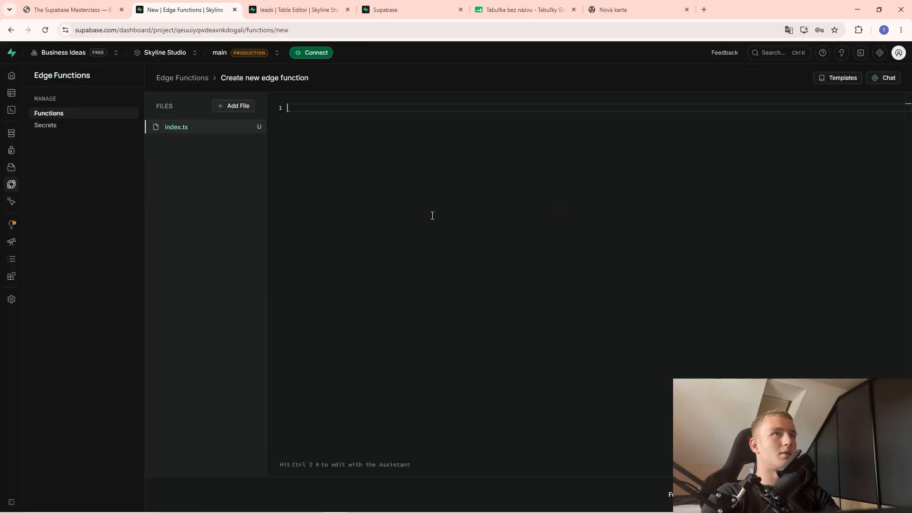
pyautogui.hotkey('ctrl', 'v')
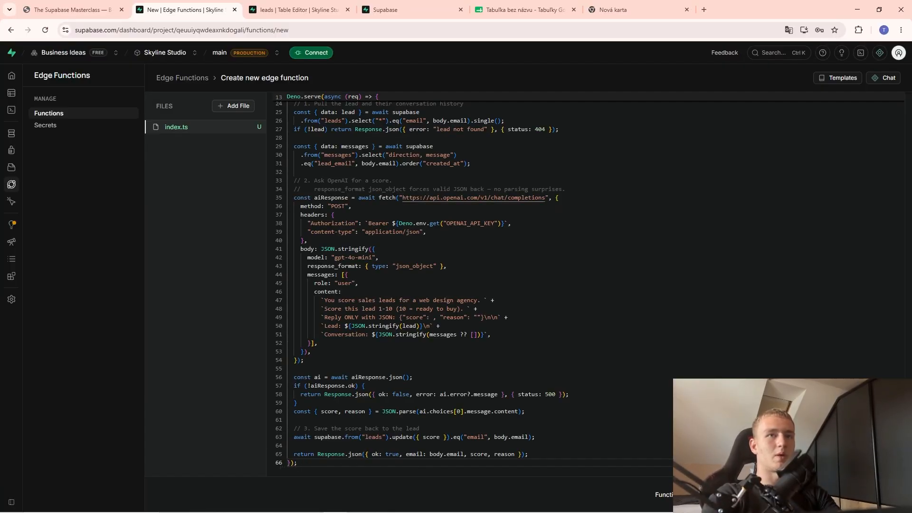
pyautogui.click(867, 494)
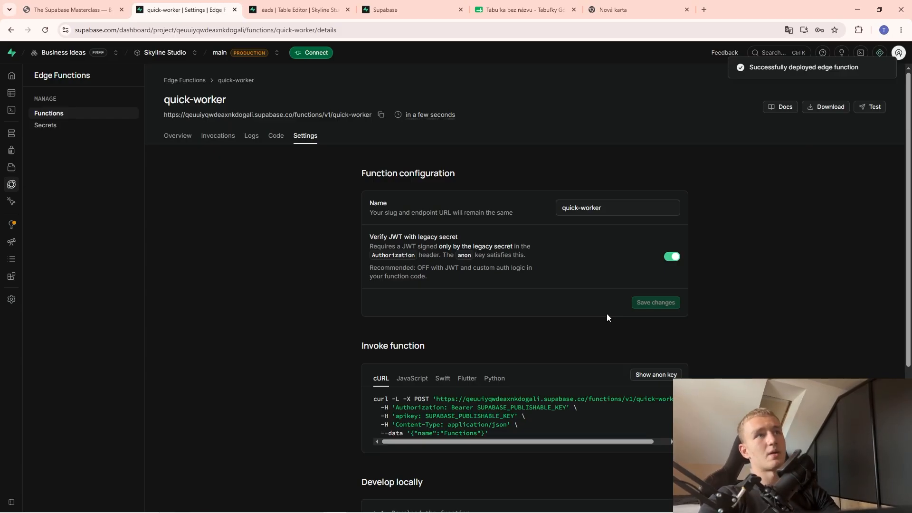
# Turn off 'Verify JWT with legacy secret' for quick-worker and save the change.
pyautogui.hotkey('alt', 'Tab')
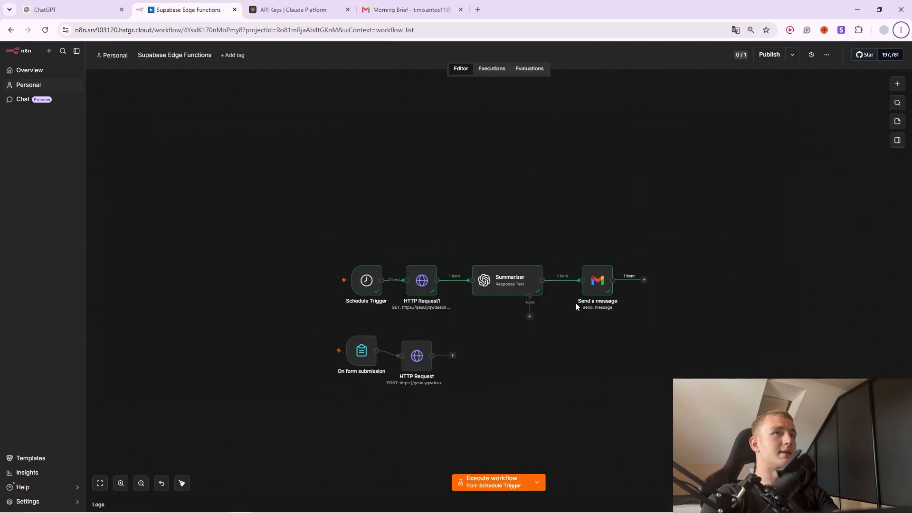
pyautogui.hotkey('alt', 'Tab')
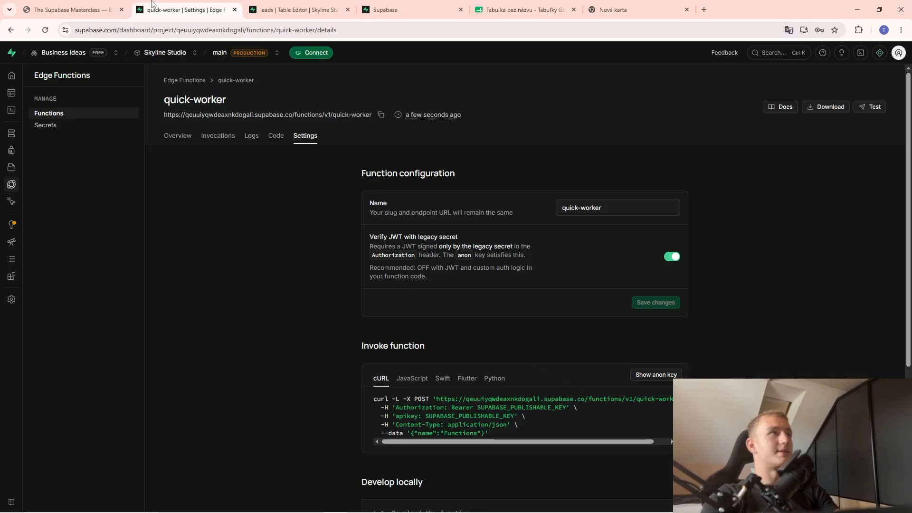
pyautogui.hotkey('ctrl', '1')
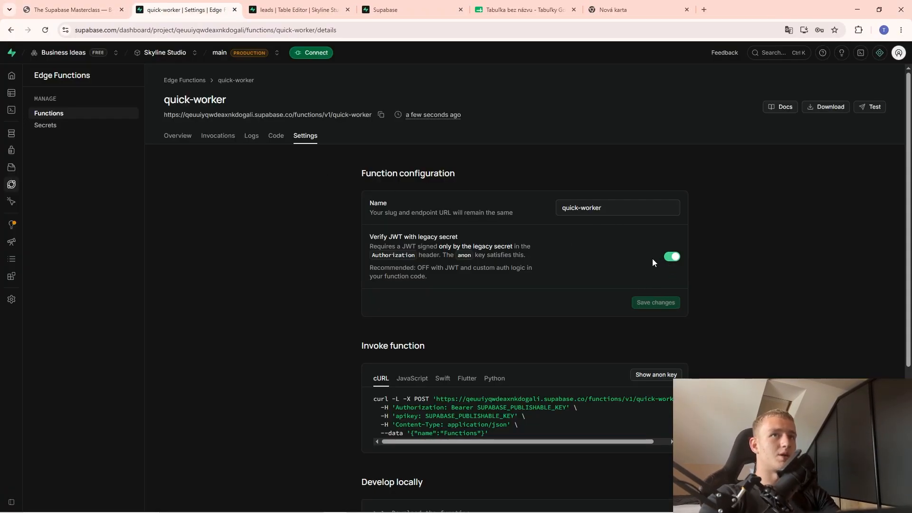
pyautogui.click(669, 257)
pyautogui.click(665, 304)
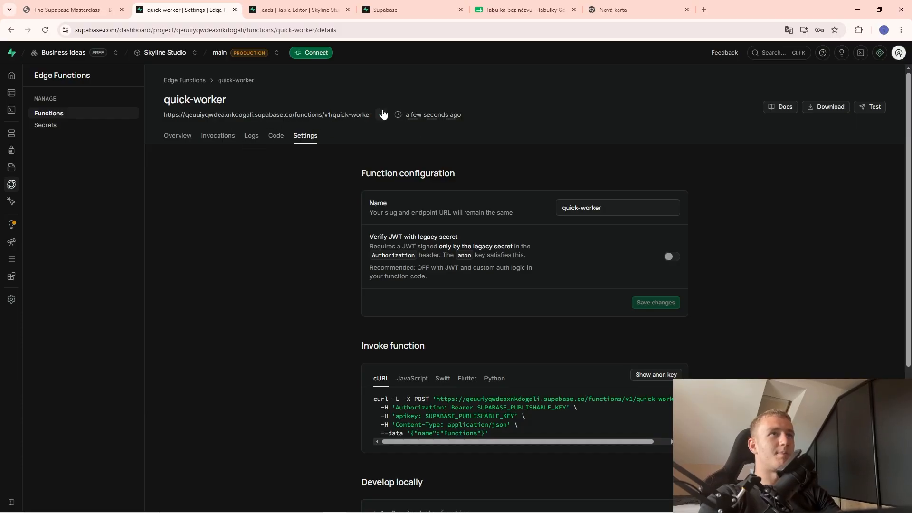
pyautogui.hotkey('alt', 'Tab')
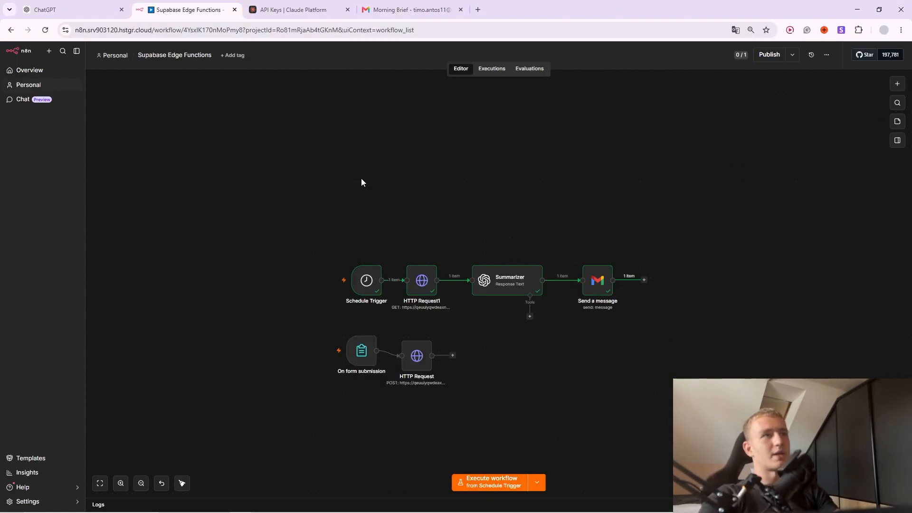
pyautogui.rightClick(361, 179)
# Add a Manual Trigger node to the n8n workflow.
pyautogui.click(399, 183)
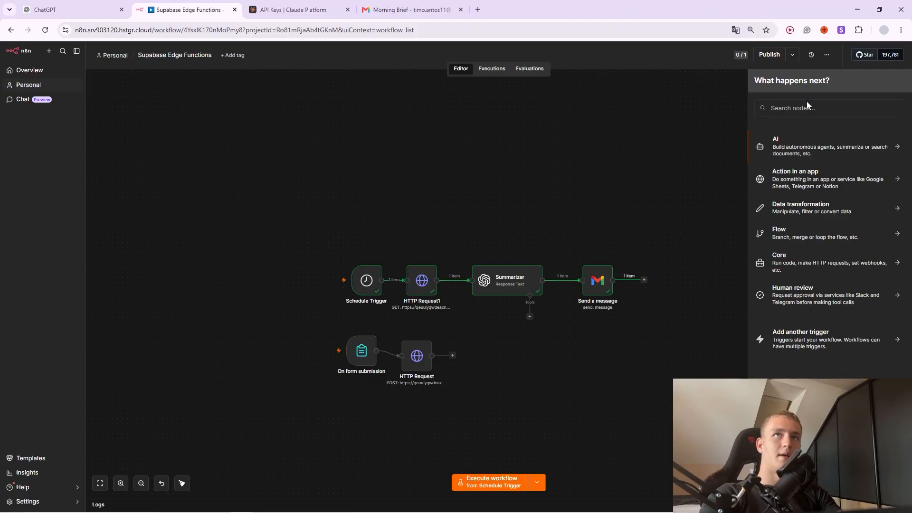
pyautogui.click(810, 108)
pyautogui.write('manual')
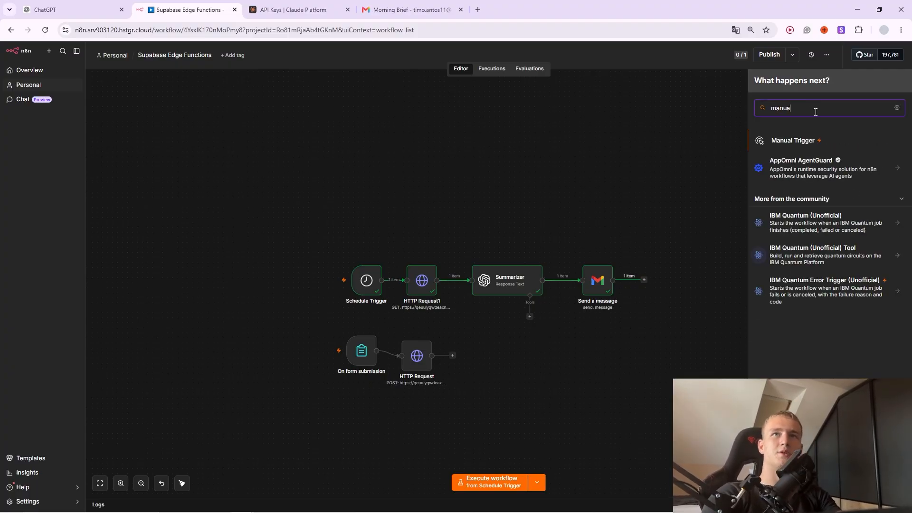
pyautogui.click(801, 142)
# Connect an HTTP Request node after the trigger, removing a mistakenly added Edit Fields node.
pyautogui.click(407, 194)
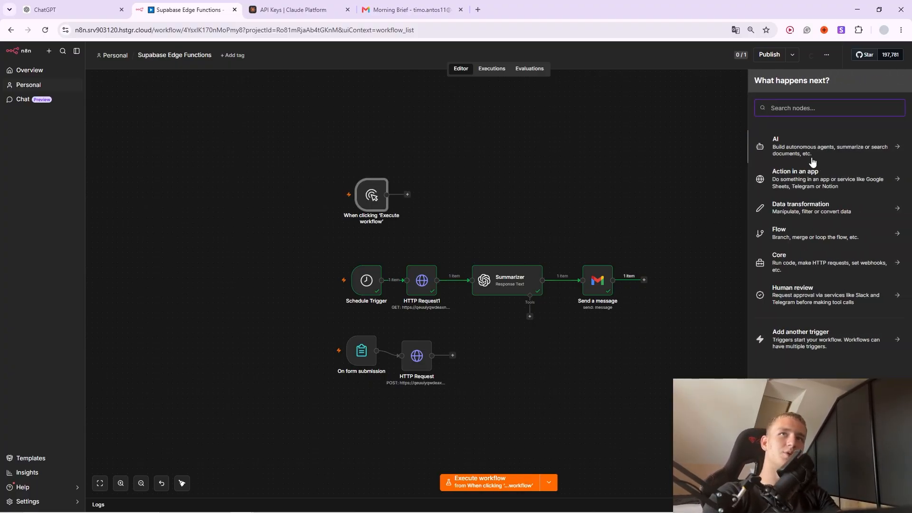
pyautogui.write('set')
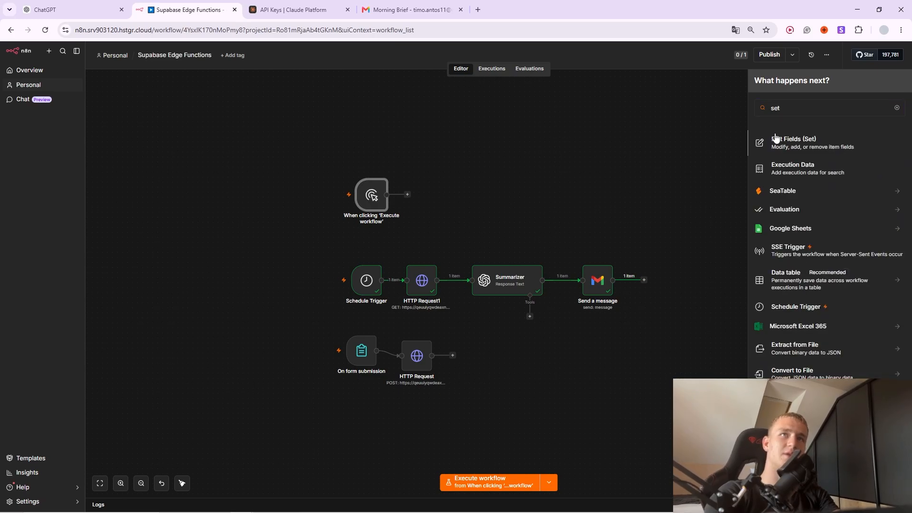
pyautogui.press('Return')
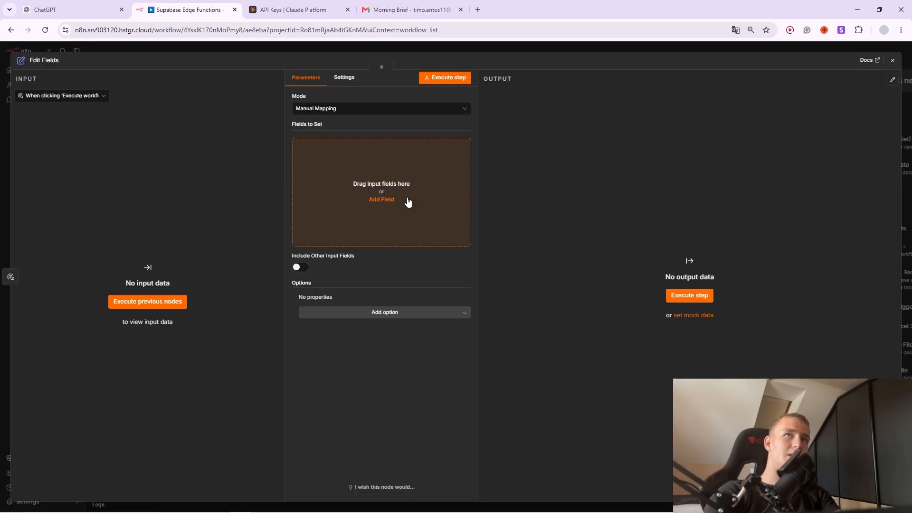
pyautogui.click(502, 53)
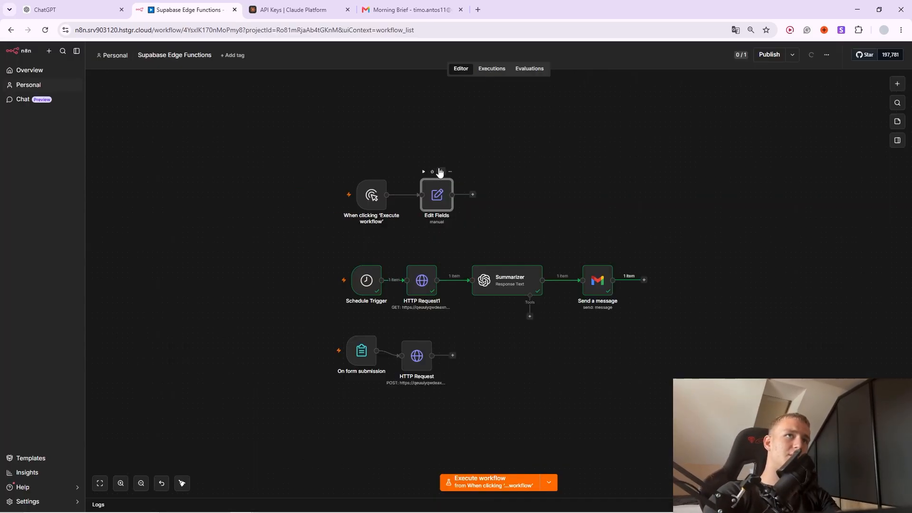
pyautogui.click(438, 172)
pyautogui.click(408, 195)
pyautogui.write('htt')
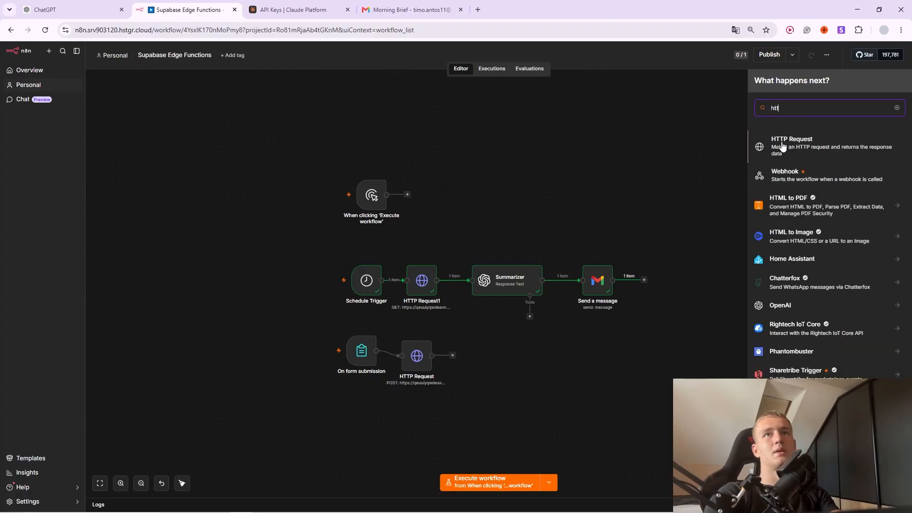
pyautogui.click(789, 145)
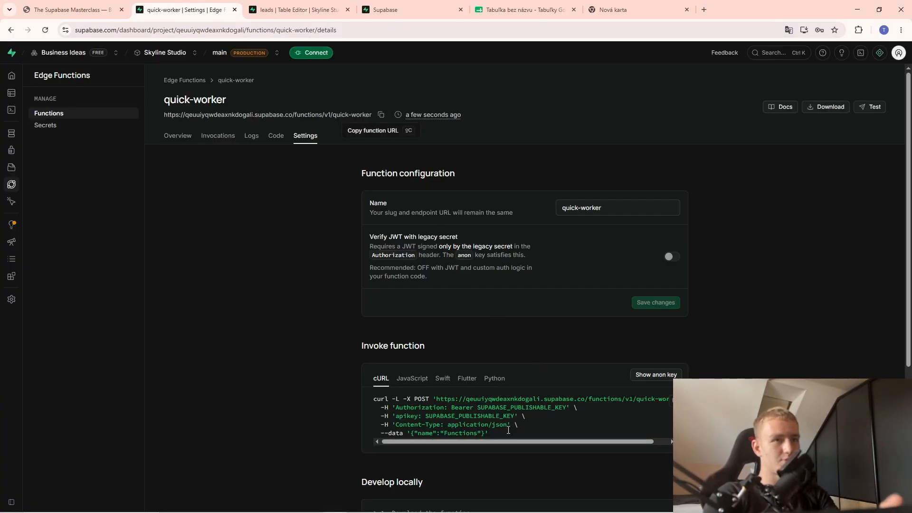
# Review the cURL invoke example, then copy the quick-worker function URL for n8n.
pyautogui.moveTo(488, 433); pyautogui.dragTo(460, 416)
pyautogui.scroll(-2, 468, 412)
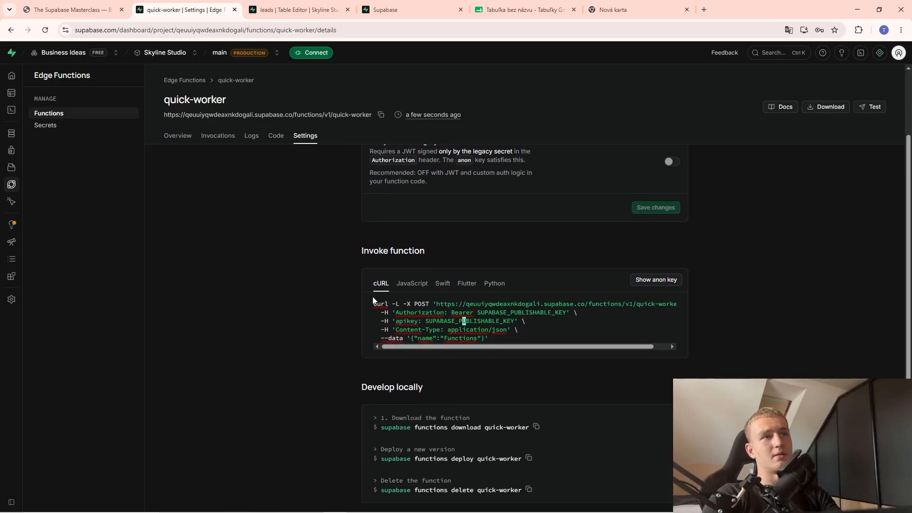
pyautogui.moveTo(374, 303); pyautogui.dragTo(440, 313)
pyautogui.click(489, 329)
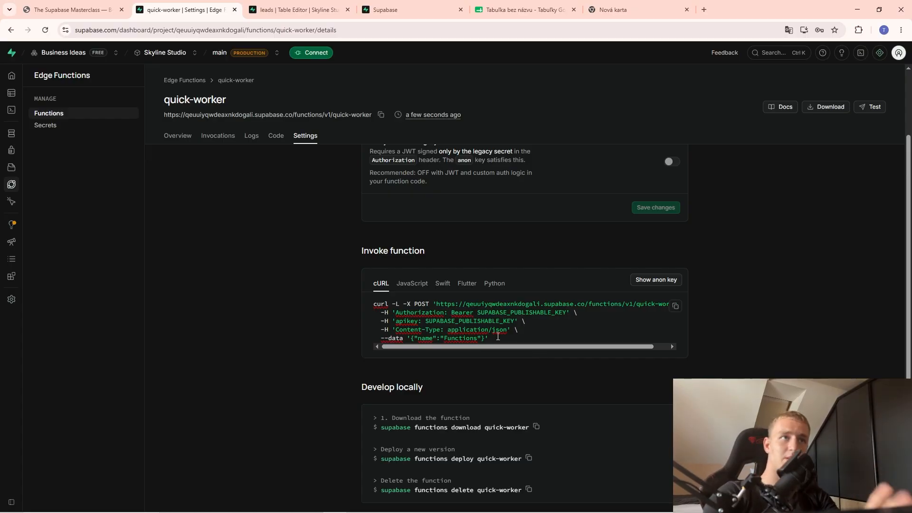
pyautogui.click(377, 118)
pyautogui.hotkey('alt', 'Tab')
# Set HTTP Request2 to POST to the pasted quick-worker URL with Send Body enabled.
pyautogui.click(356, 125)
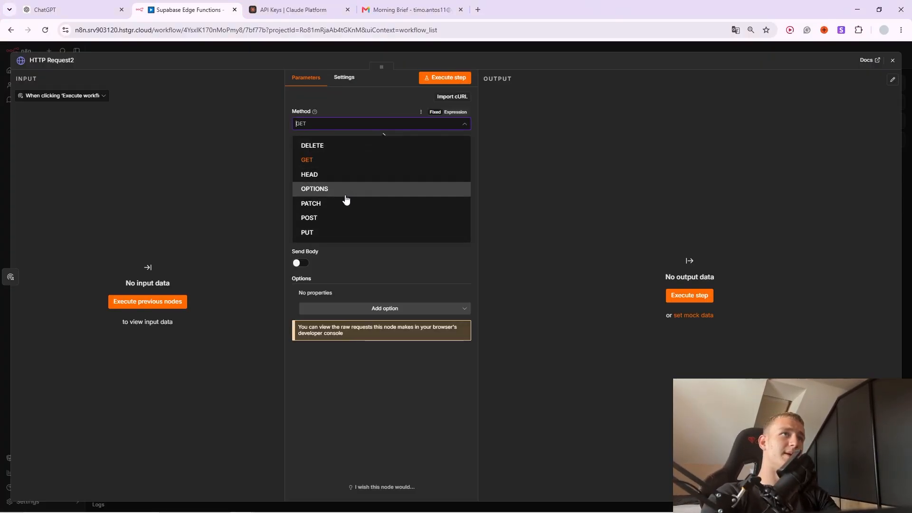
pyautogui.click(340, 218)
pyautogui.click(380, 151)
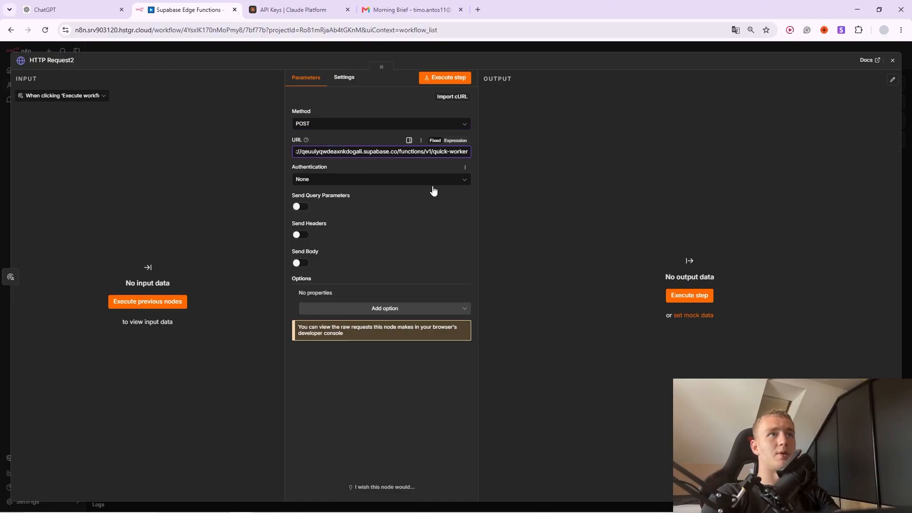
pyautogui.click(299, 262)
pyautogui.scroll(-1, 366, 265)
pyautogui.click(337, 338)
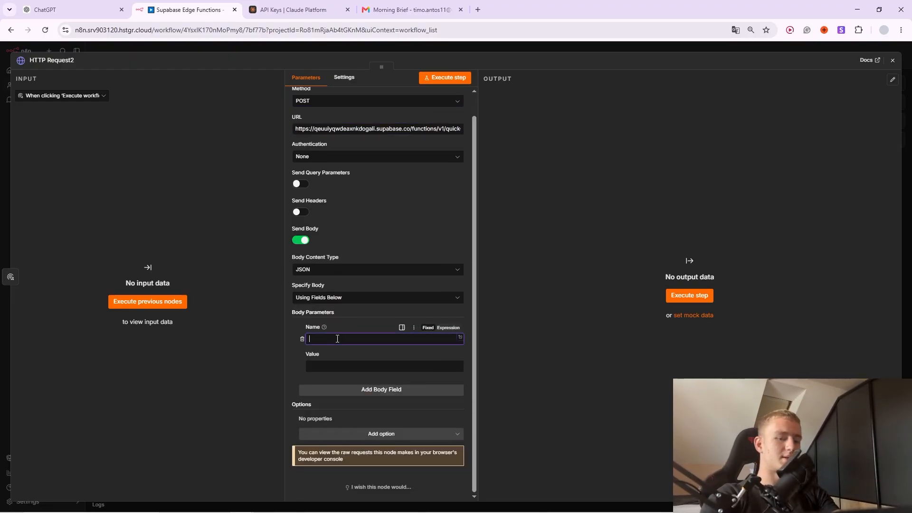
# Copy a lead's email from the Supabase leads table and paste it as the body value.
pyautogui.hotkey('alt', 'Tab')
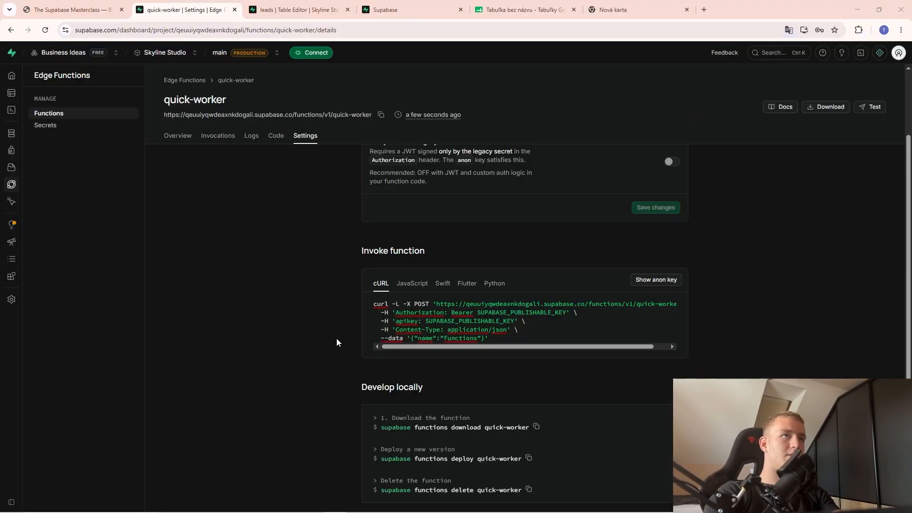
pyautogui.click(275, 136)
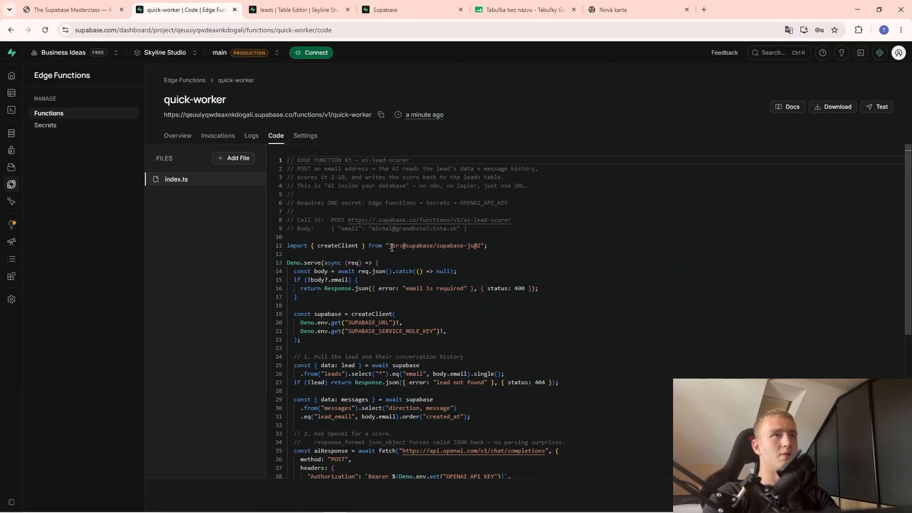
pyautogui.moveTo(372, 228); pyautogui.dragTo(459, 231)
pyautogui.click(294, 10)
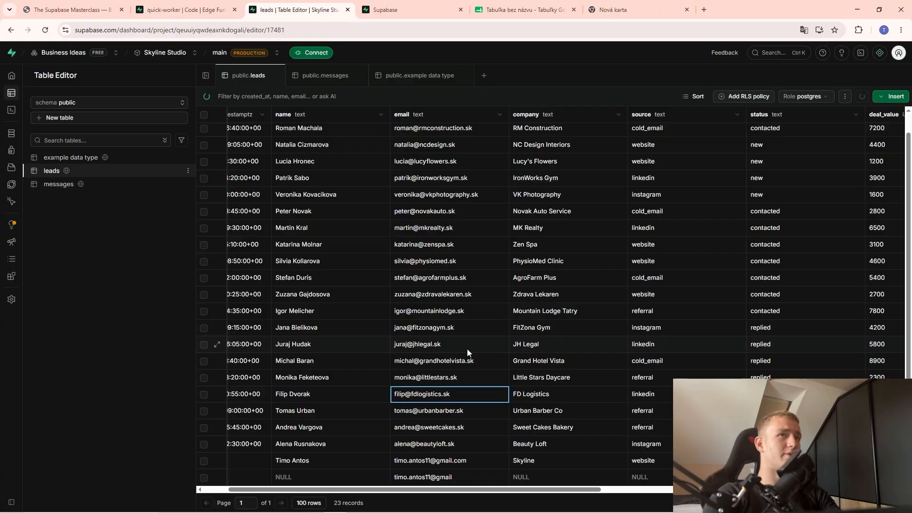
pyautogui.scroll(1, 422, 375)
pyautogui.doubleClick(443, 264)
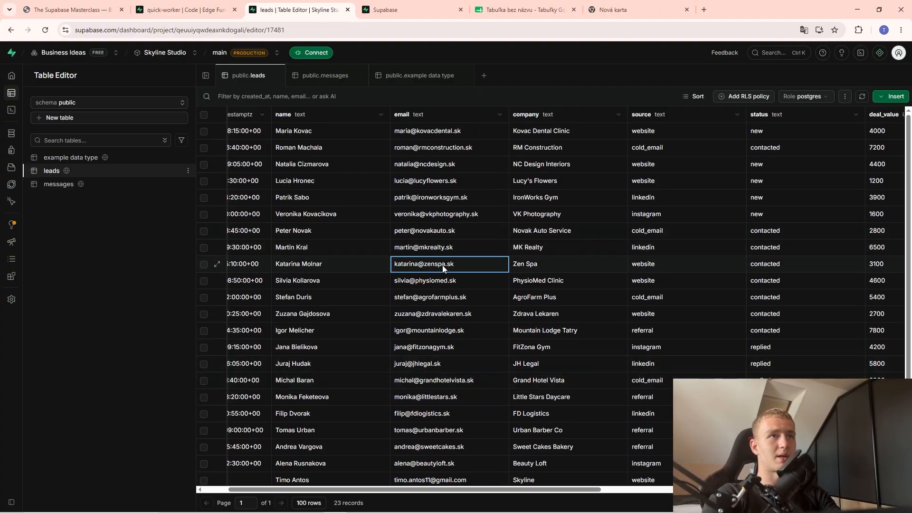
pyautogui.moveTo(476, 256); pyautogui.dragTo(306, 263)
pyautogui.hotkey('ctrl', 'c')
pyautogui.hotkey('alt', 'Tab')
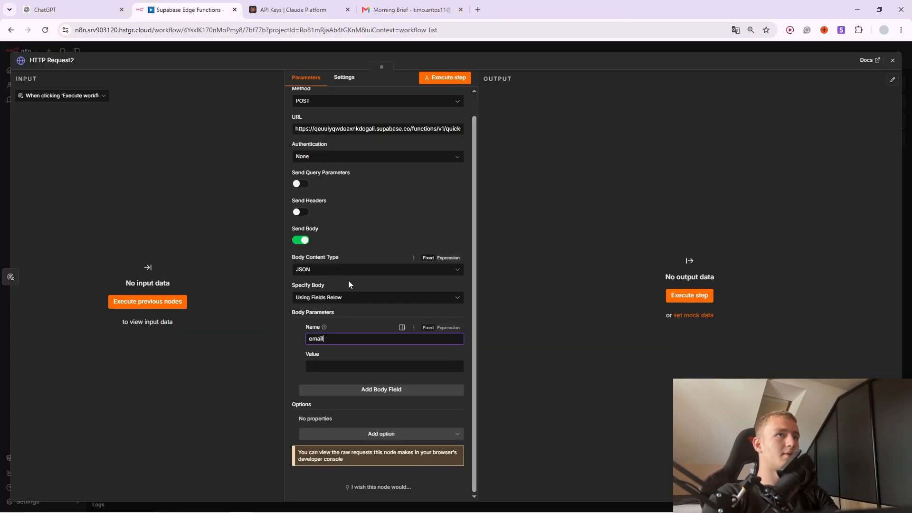
pyautogui.click(335, 367)
pyautogui.hotkey('ctrl', 'v')
# Run the workflow and inspect HTTP Request2's result, an OpenAI API-key error.
pyautogui.click(509, 48)
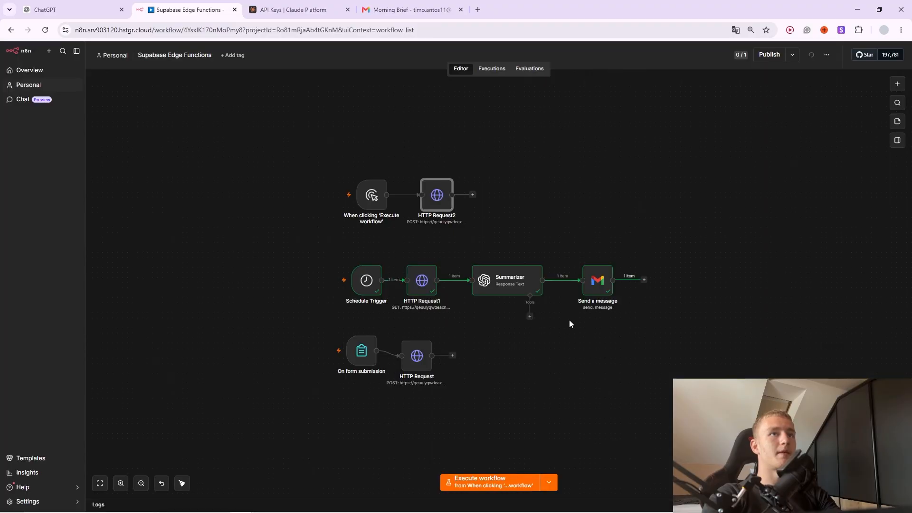
pyautogui.click(416, 180)
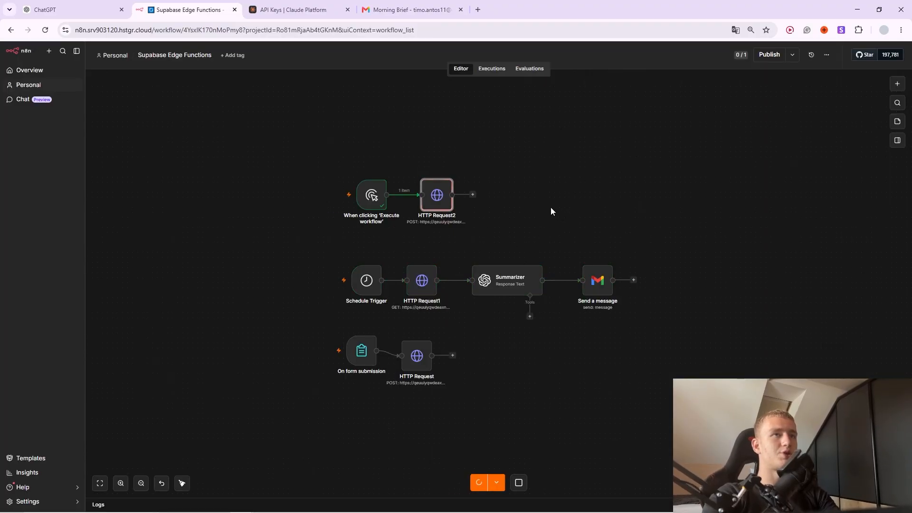
pyautogui.doubleClick(434, 196)
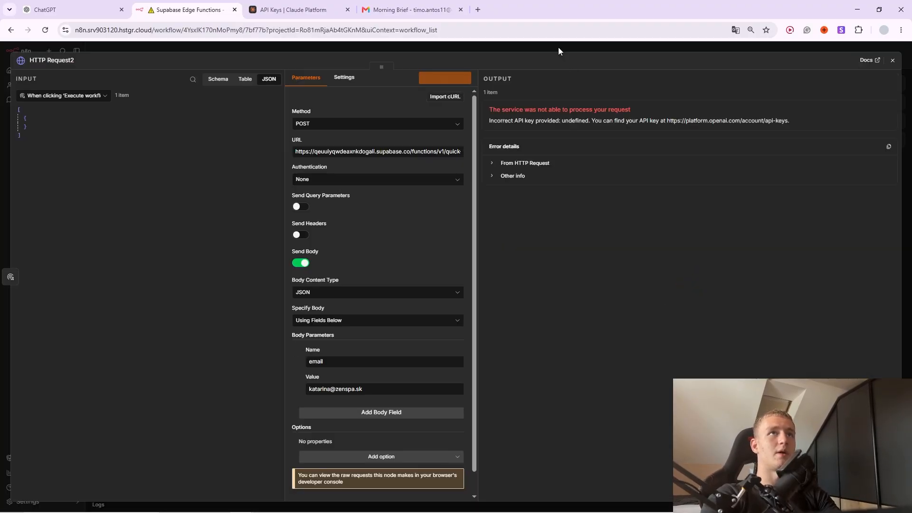
pyautogui.click(558, 51)
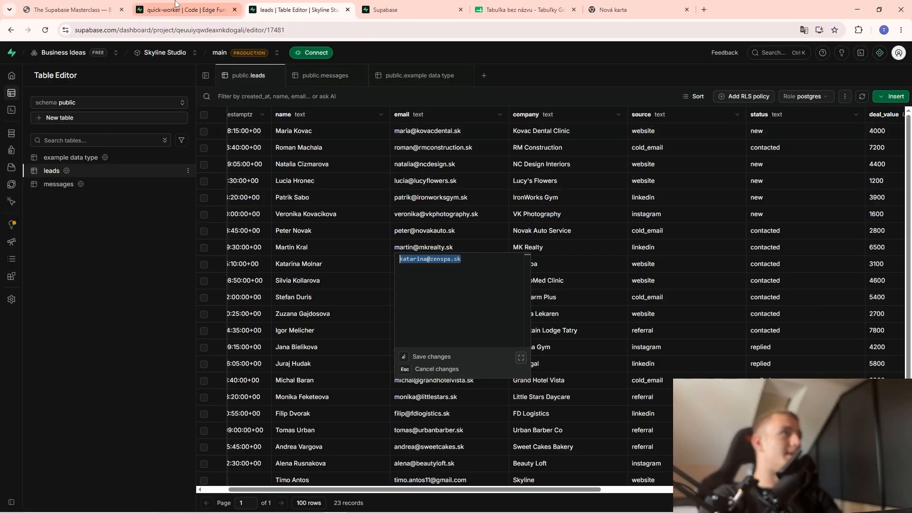
# Look over the edge function secrets page and the clever-action function's code.
pyautogui.click(185, 9)
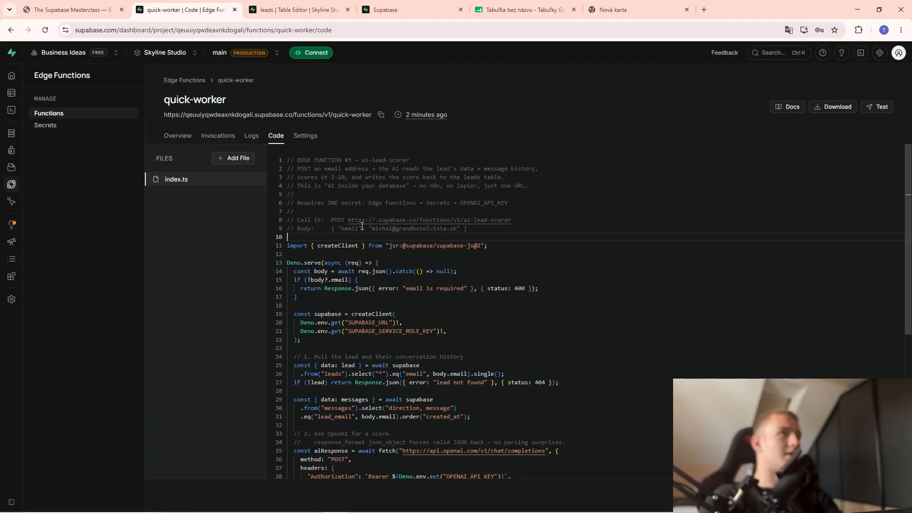
pyautogui.click(82, 131)
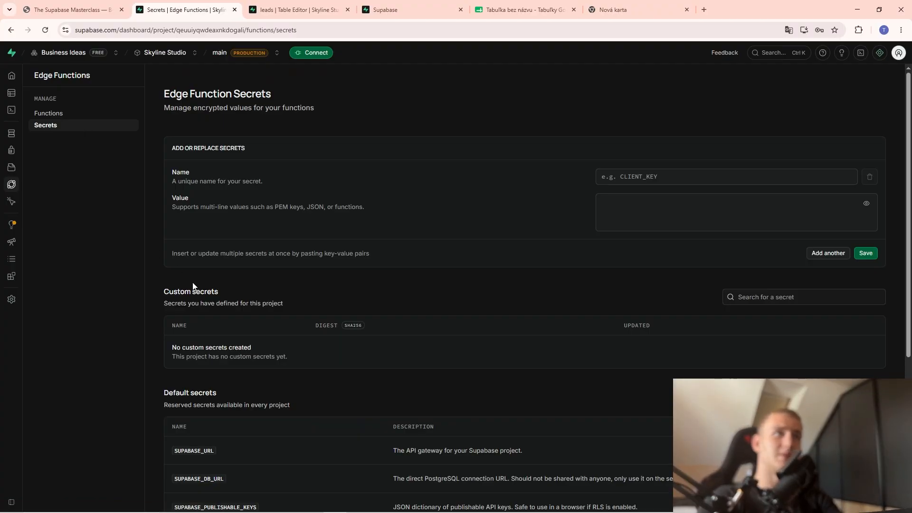
pyautogui.scroll(-5, 319, 314)
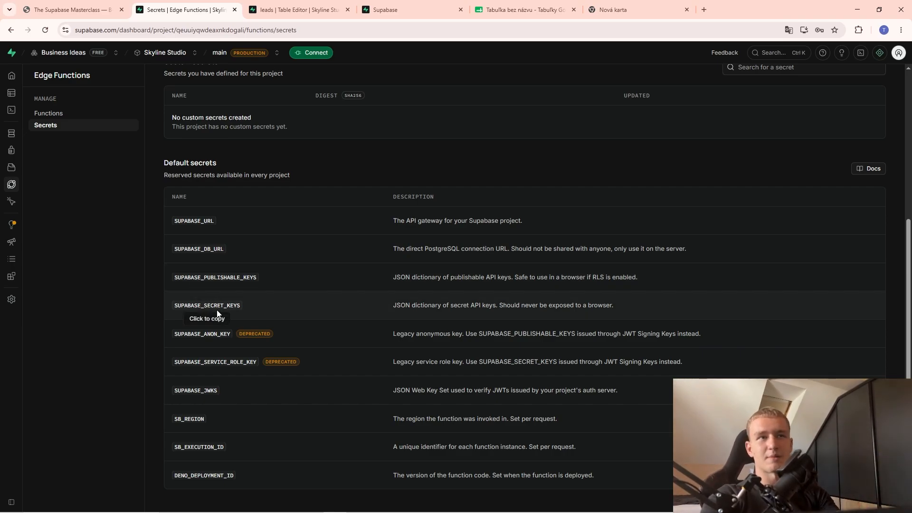
pyautogui.scroll(5, 216, 312)
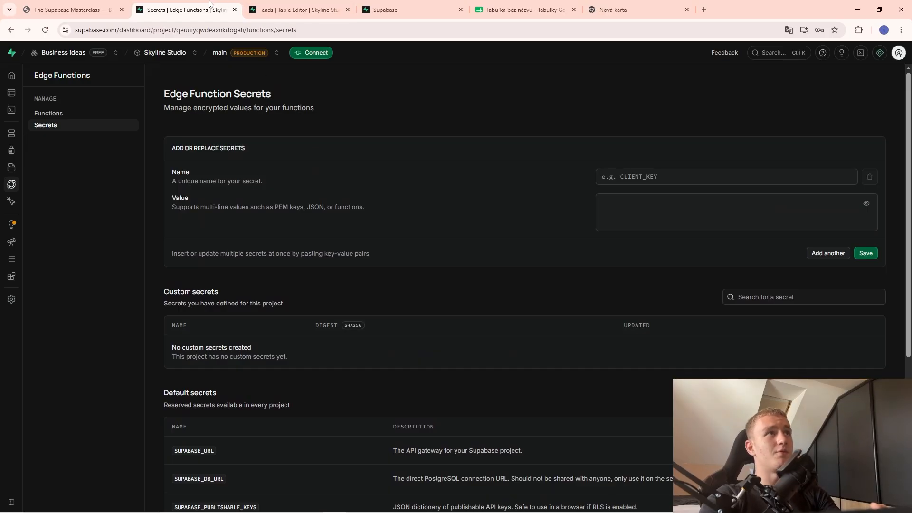
pyautogui.click(295, 9)
pyautogui.click(33, 185)
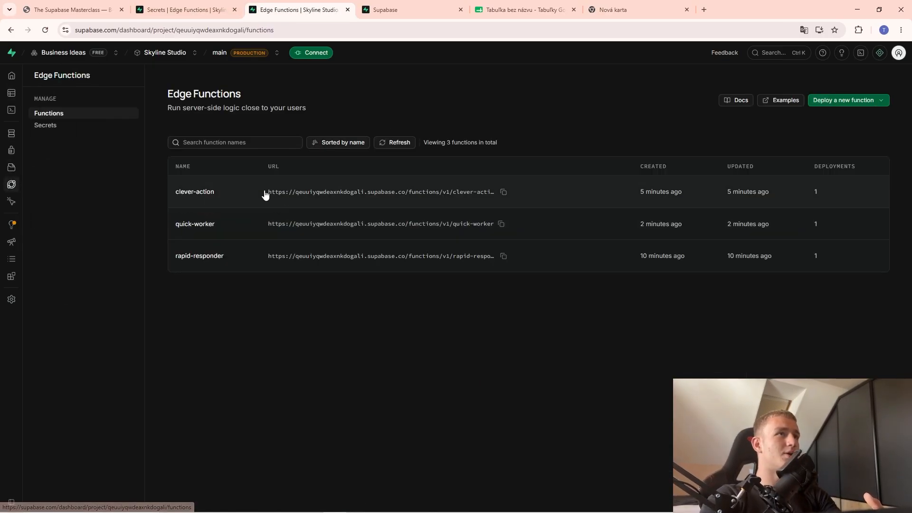
pyautogui.click(255, 186)
pyautogui.click(275, 136)
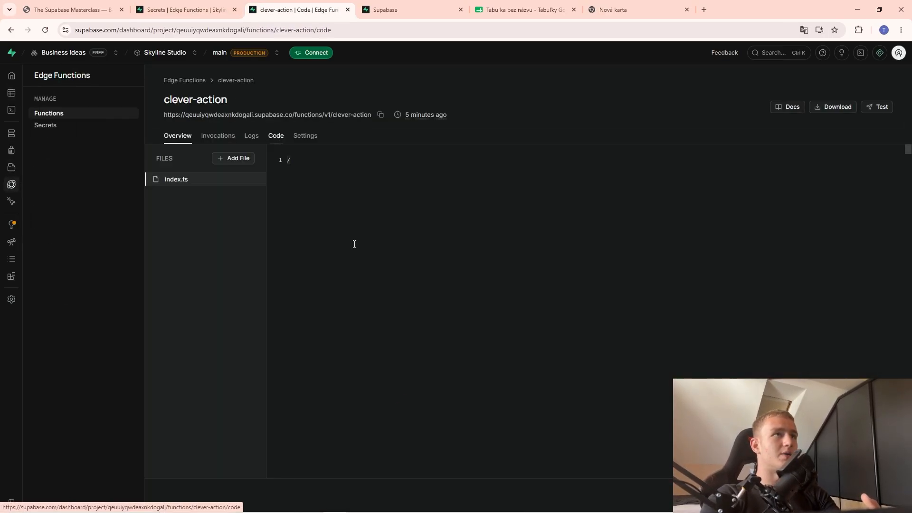
pyautogui.scroll(-3, 408, 332)
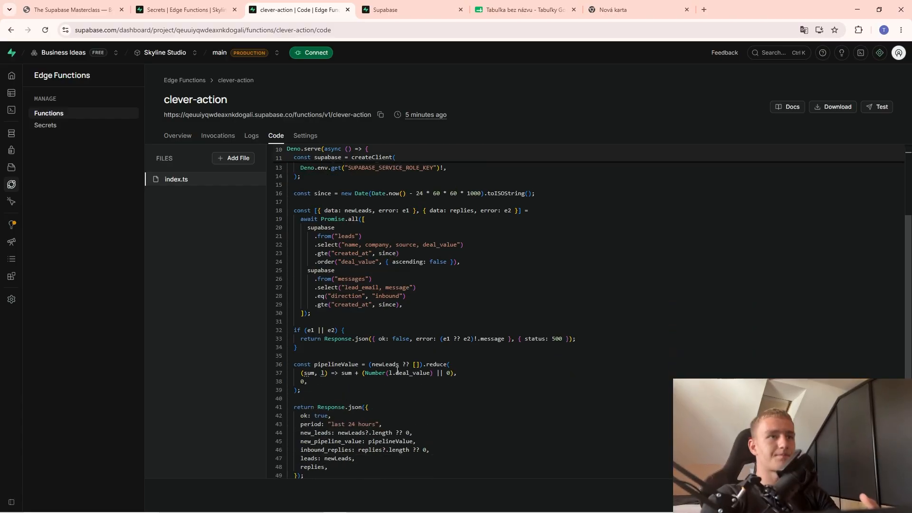
pyautogui.scroll(3, 440, 275)
pyautogui.scroll(-3, 404, 314)
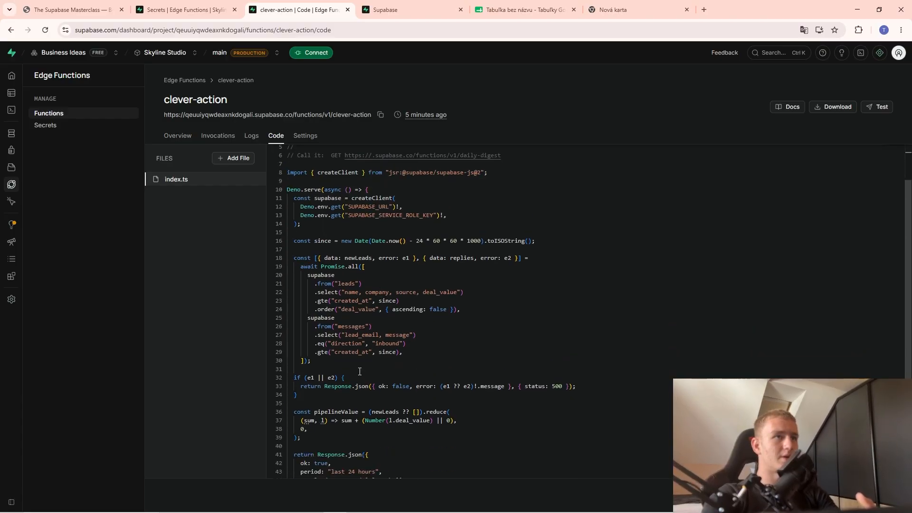
pyautogui.scroll(3, 389, 392)
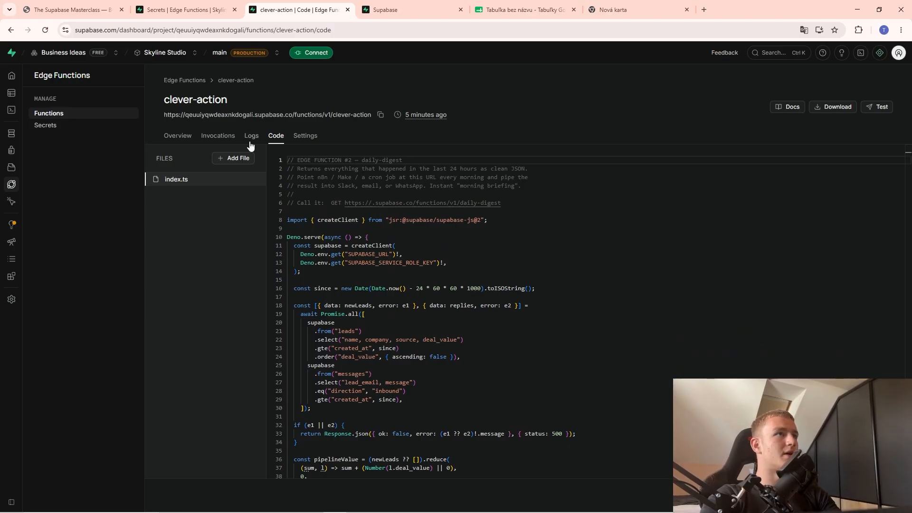
pyautogui.click(11, 30)
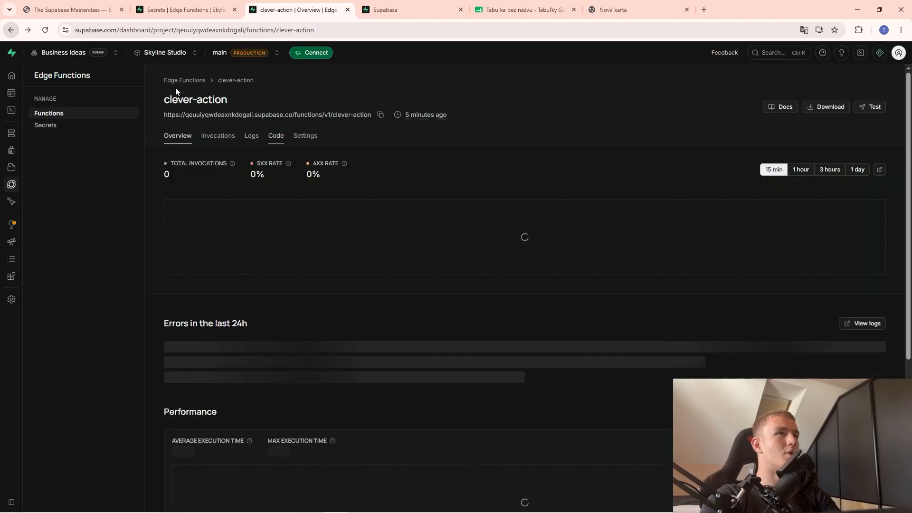
pyautogui.click(11, 30)
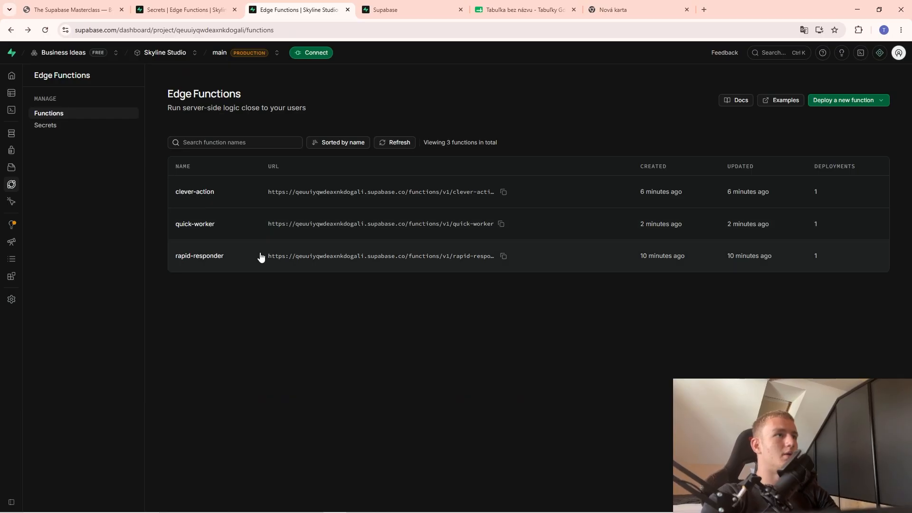
# Copy OPENAI_API_KEY from quick-worker's line 38 into a new secret's Name field.
pyautogui.click(309, 236)
pyautogui.click(276, 136)
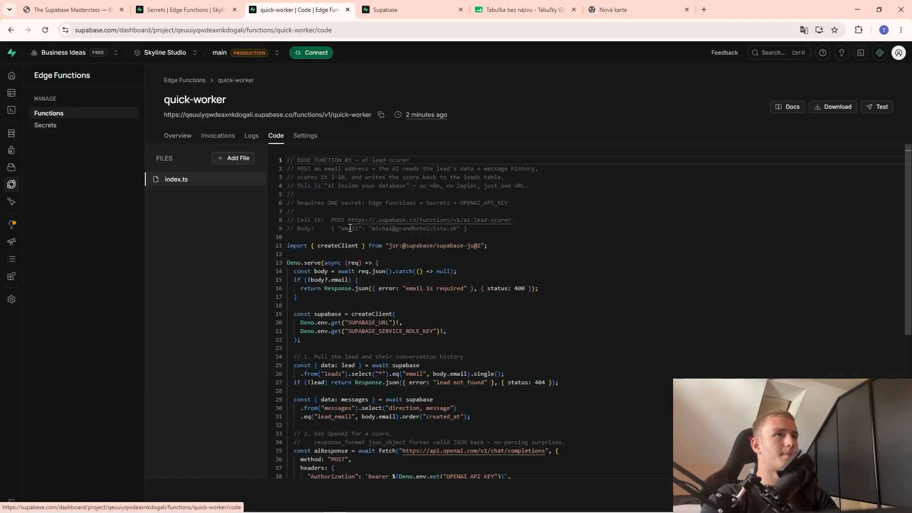
pyautogui.scroll(-5, 465, 288)
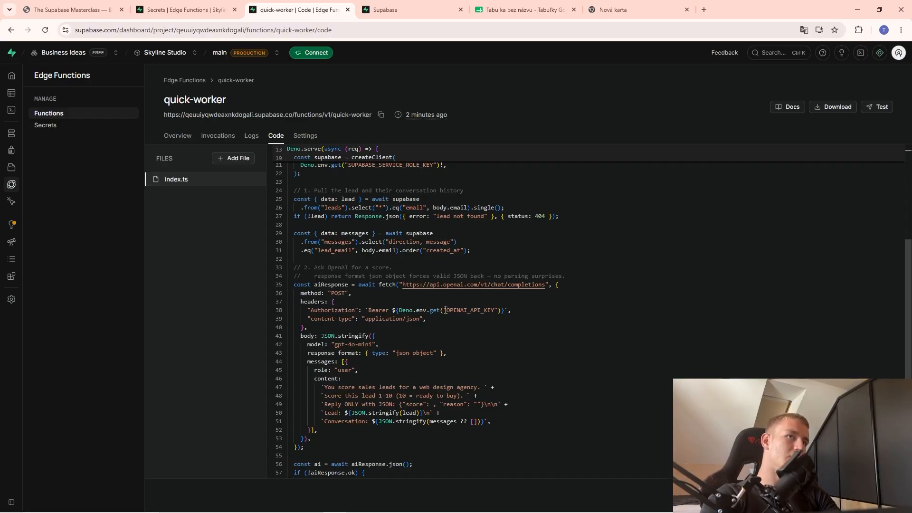
pyautogui.moveTo(443, 309)
pyautogui.mouseDown()
pyautogui.moveTo(492, 310)
pyautogui.moveTo(450, 311)
pyautogui.mouseUp()
pyautogui.hotkey('ctrl', 'c')
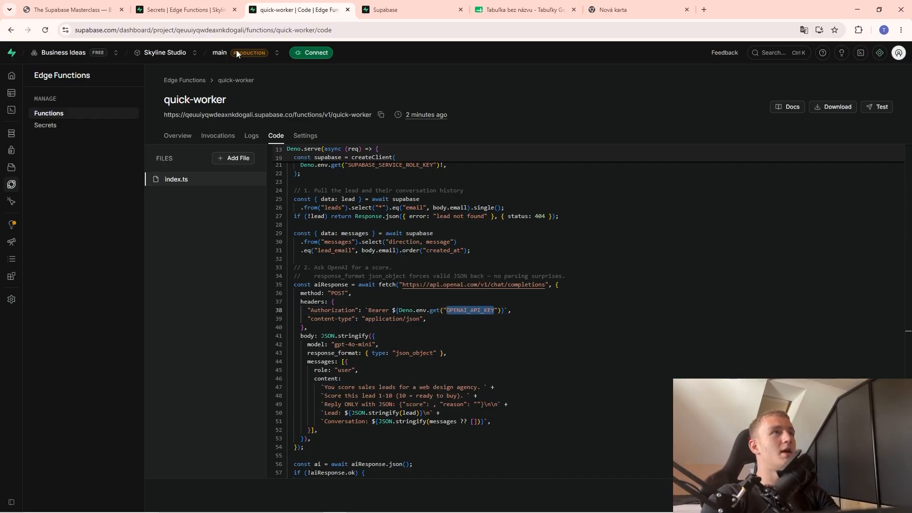
pyautogui.click(216, 8)
pyautogui.click(641, 183)
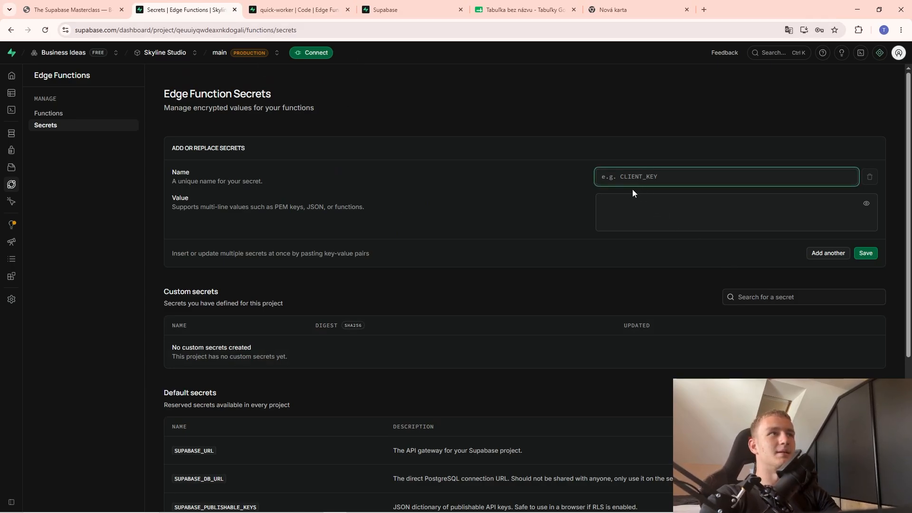
pyautogui.hotkey('ctrl', 'v')
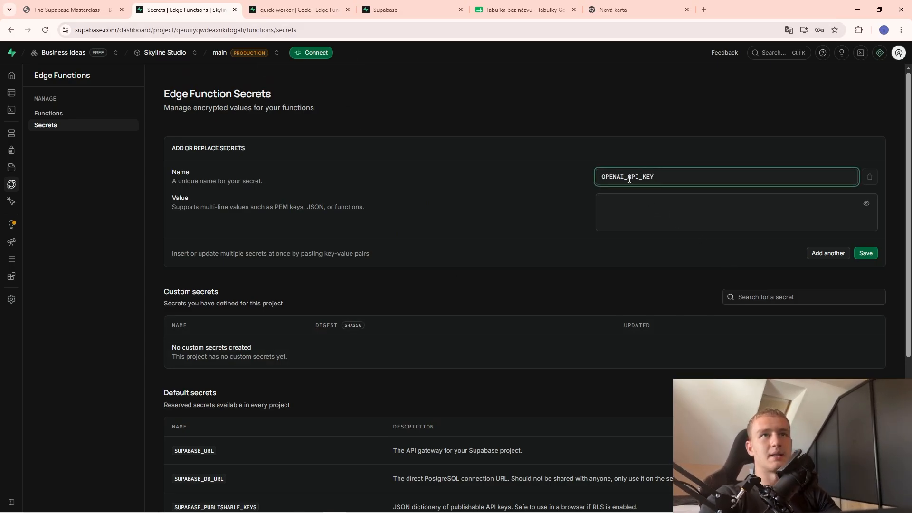
pyautogui.click(640, 212)
# Search the Google Sheets home page for the OpenAI spreadsheet.
pyautogui.click(522, 9)
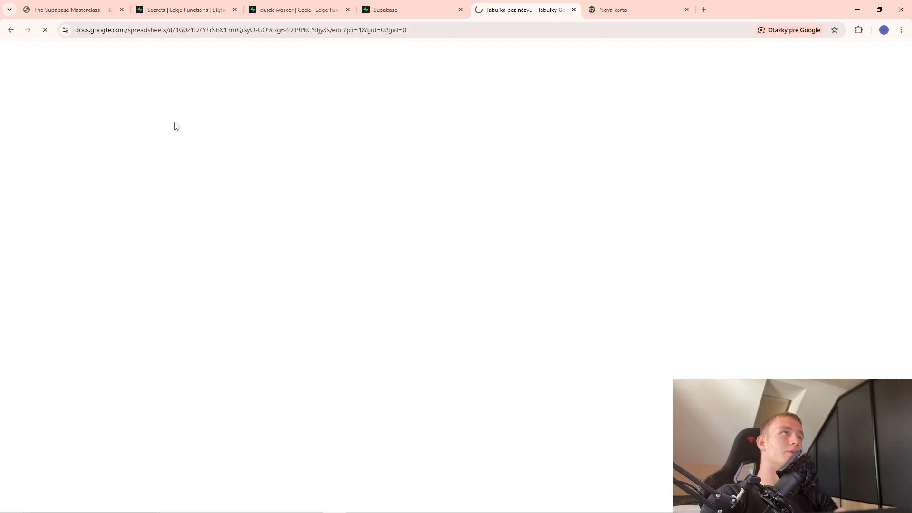
pyautogui.click(16, 61)
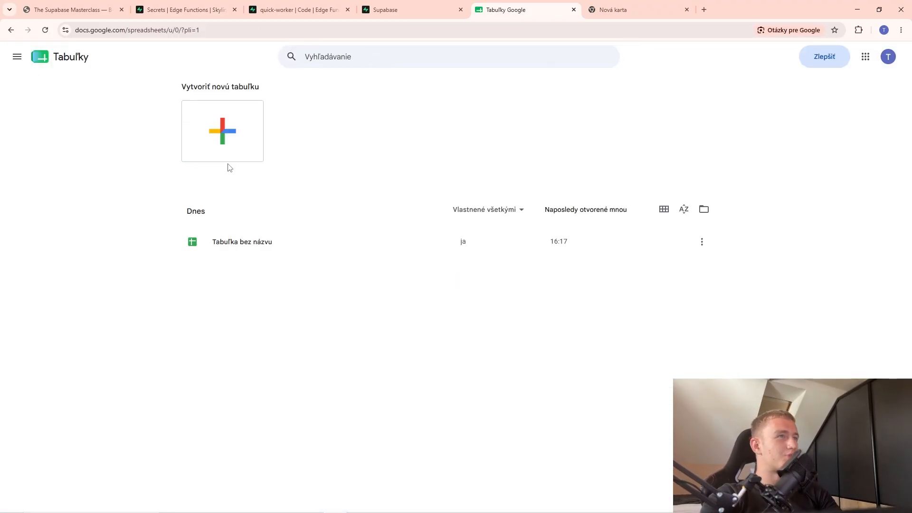
pyautogui.click(331, 56)
pyautogui.write('Ope')
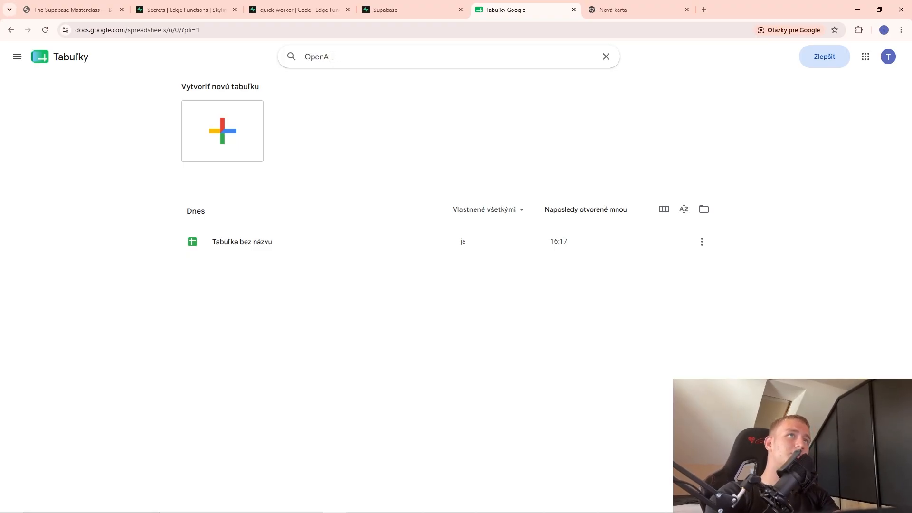
pyautogui.write('nA')
pyautogui.press('BackSpace')
pyautogui.press('Return')
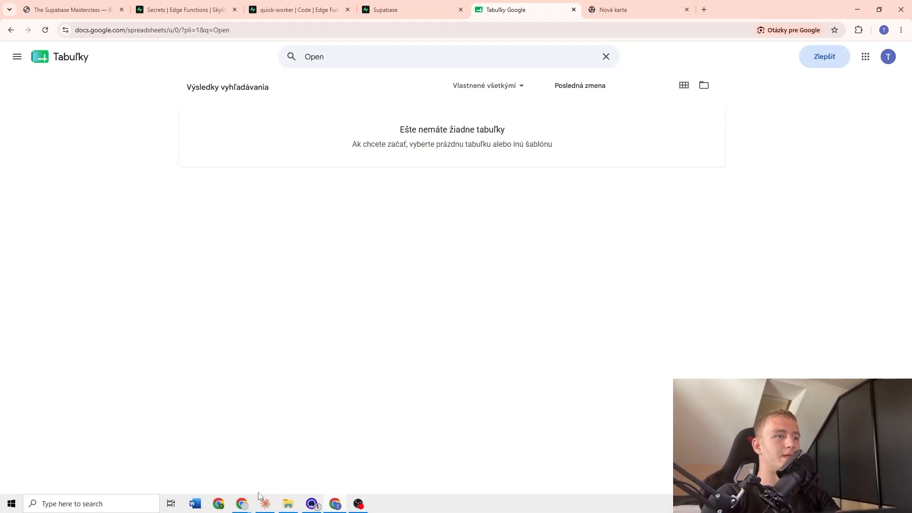
# Open the APIs spreadsheet holding the keys from Google Sheets in the other browser window.
pyautogui.moveTo(241, 502)
pyautogui.click(238, 477)
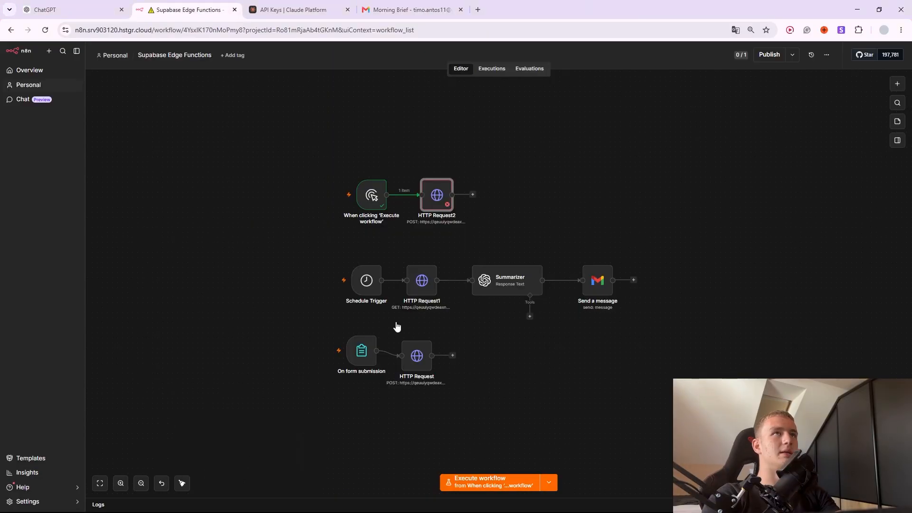
pyautogui.click(483, 4)
pyautogui.write('Sheets')
pyautogui.press('Return')
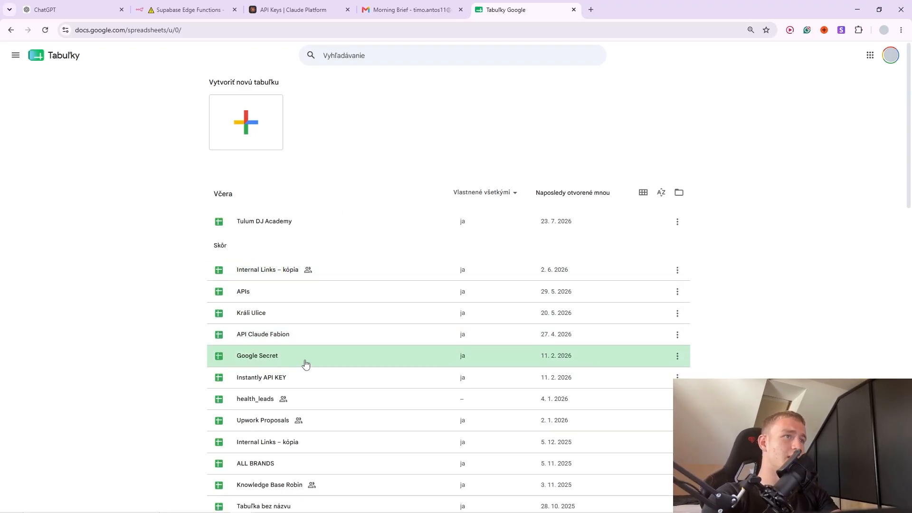
pyautogui.scroll(-1, 303, 357)
pyautogui.scroll(-5, 300, 342)
pyautogui.scroll(4, 299, 335)
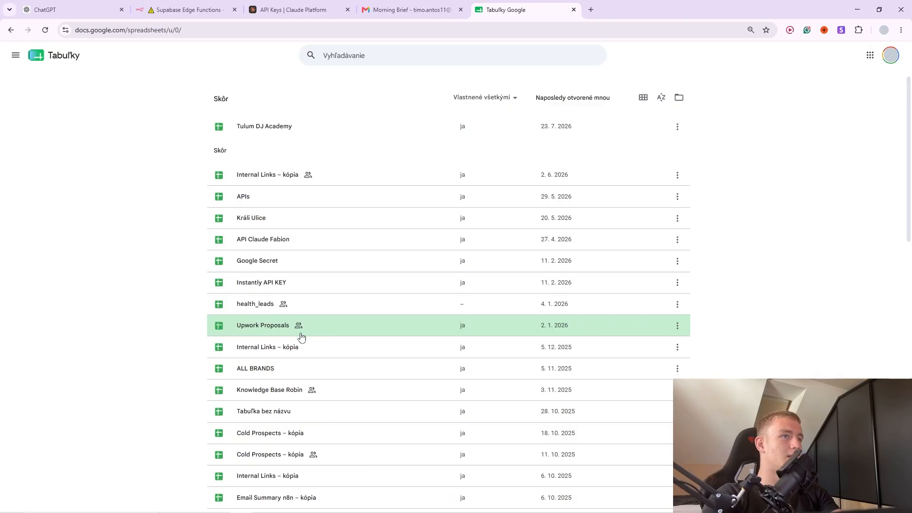
pyautogui.click(434, 224)
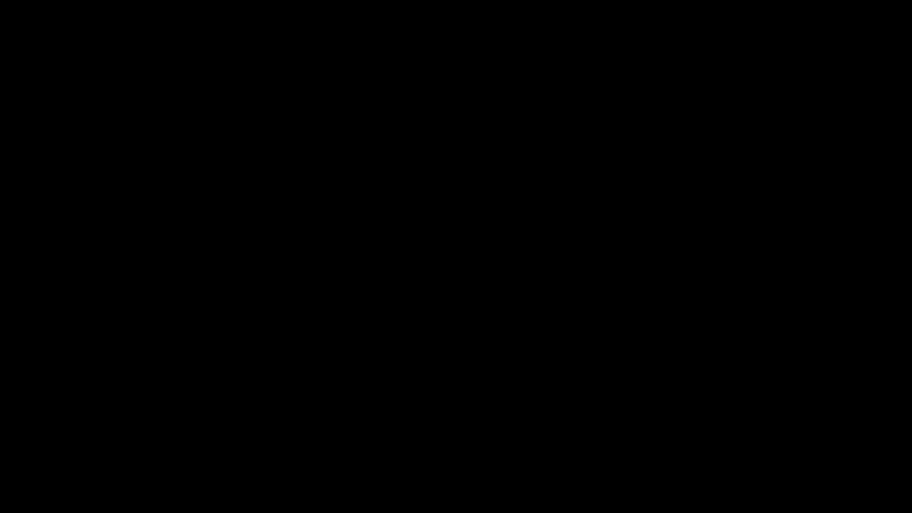
# Paste the OpenAI key as the OPENAI_API_KEY secret value and save it.
pyautogui.hotkey('alt', 'Tab')
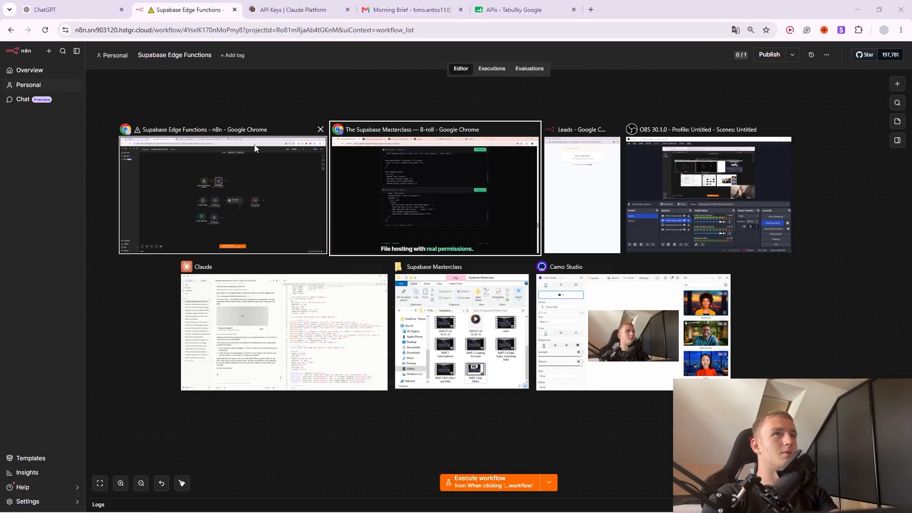
pyautogui.hotkey('ctrl', 'Tab')
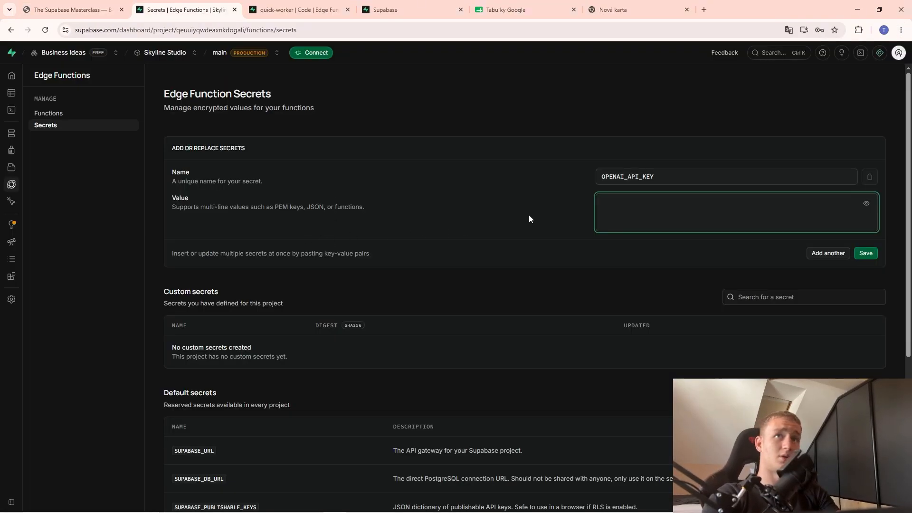
pyautogui.hotkey('ctrl', 'v')
pyautogui.click(864, 253)
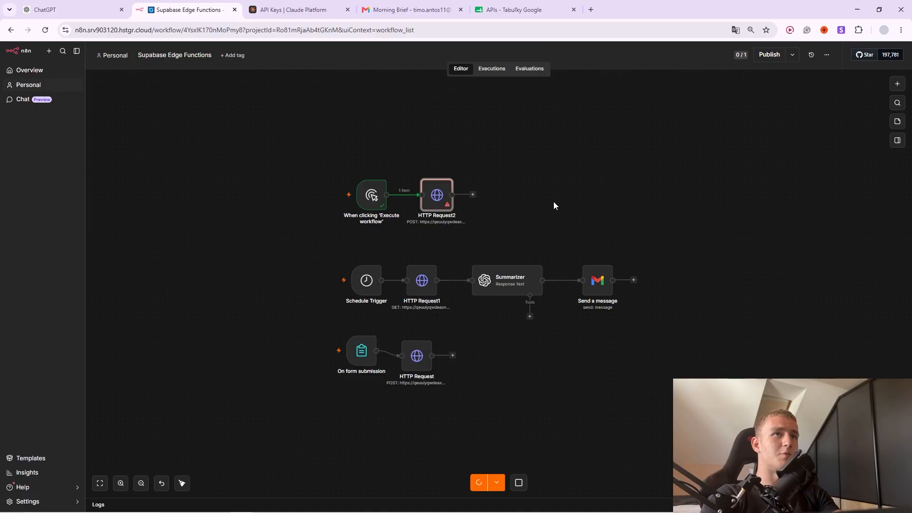
# Open quick-worker's overview from the Edge Functions list after briefly visiting clever-action.
pyautogui.hotkey('alt', 'Tab')
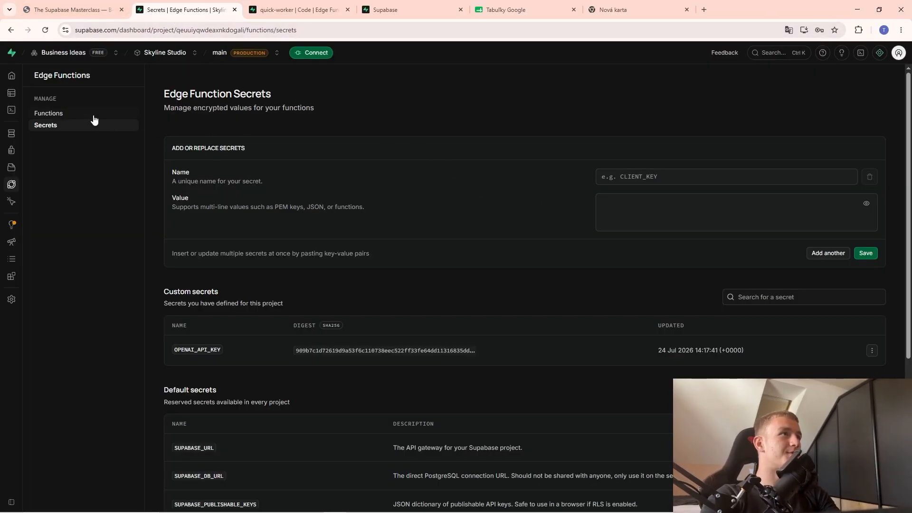
pyautogui.click(49, 114)
pyautogui.click(332, 198)
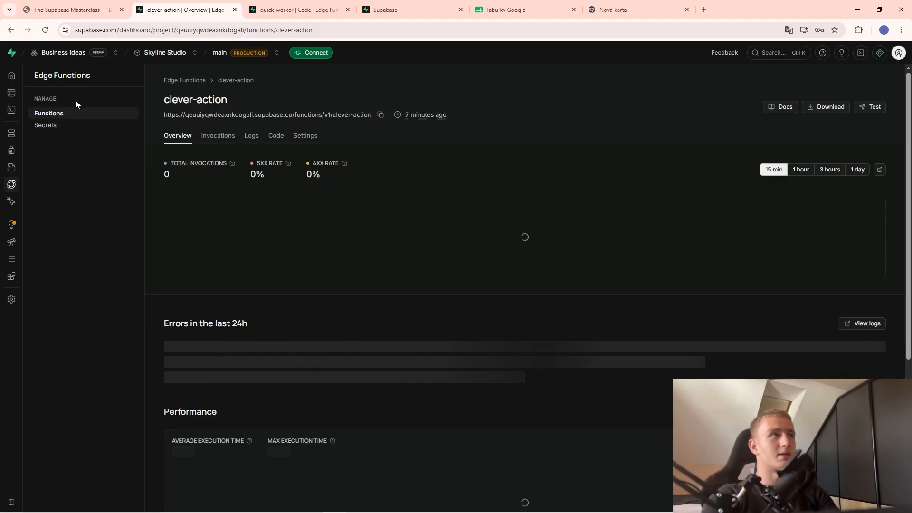
pyautogui.click(70, 116)
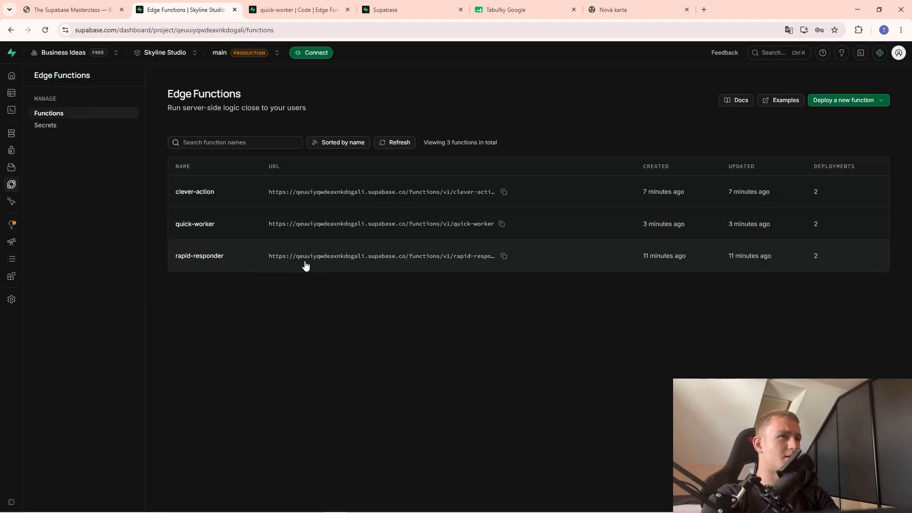
pyautogui.click(200, 223)
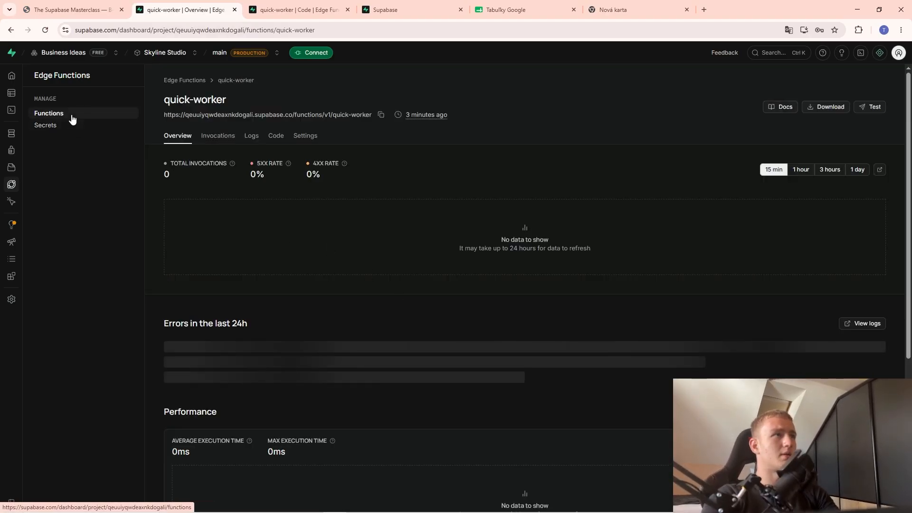
# Check quick-worker's gpt-4o-mini model line, then view HTTP Request2's output with score 8.
pyautogui.click(276, 135)
pyautogui.scroll(-2, 377, 337)
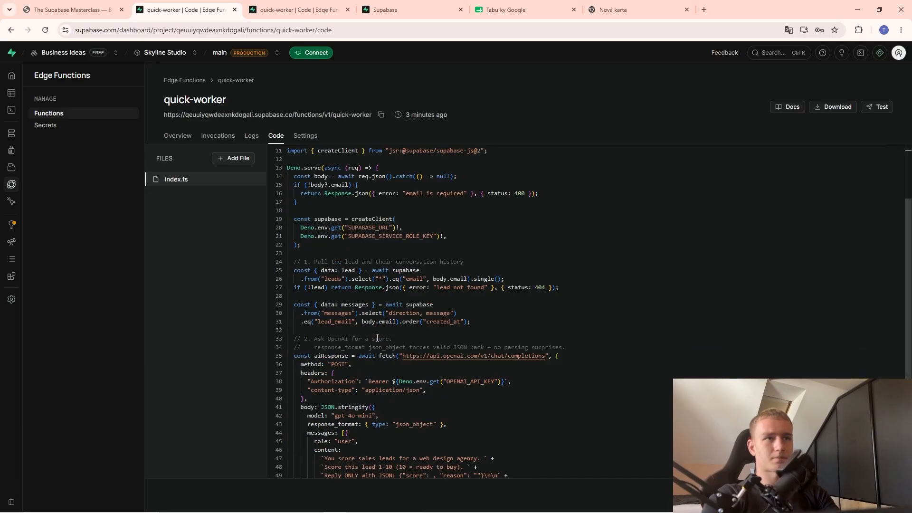
pyautogui.scroll(-2, 515, 336)
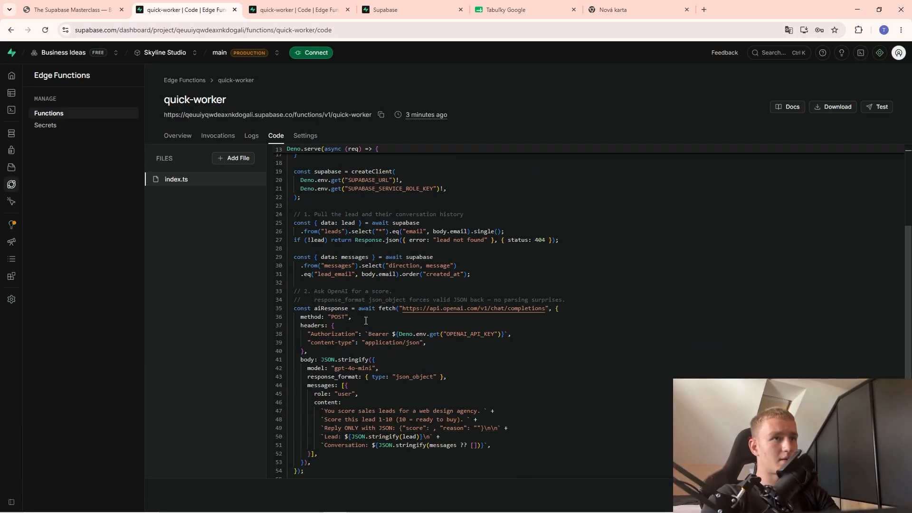
pyautogui.click(357, 371)
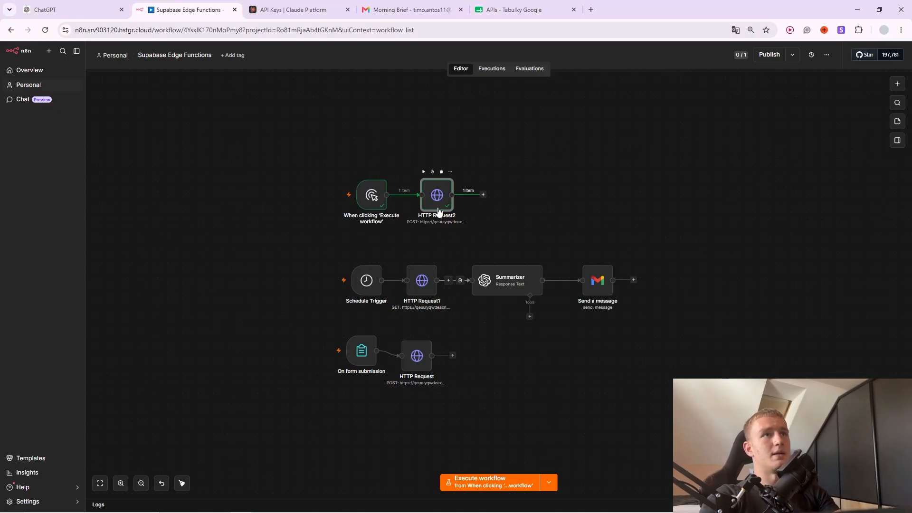
pyautogui.doubleClick(438, 211)
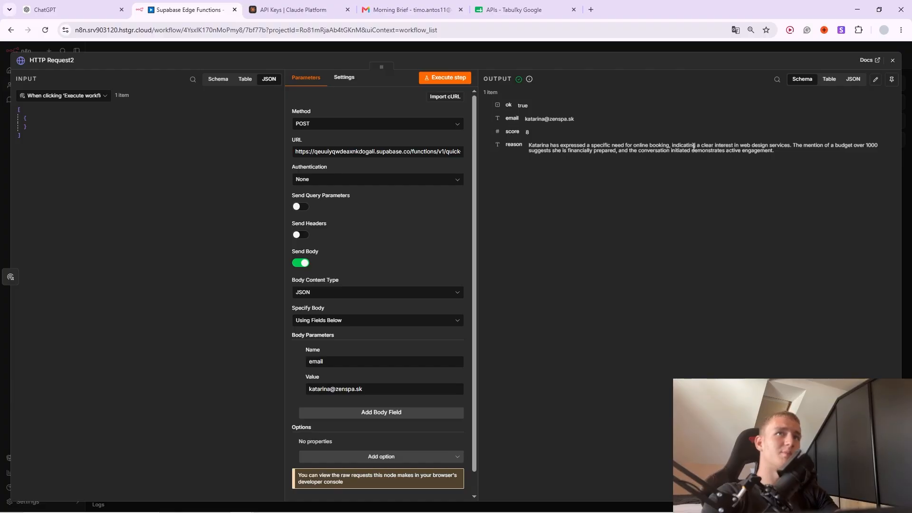
# Add a Supabase 'Update a row' node after HTTP Request2 in the n8n workflow.
pyautogui.moveTo(743, 147); pyautogui.dragTo(526, 150)
pyautogui.click(494, 51)
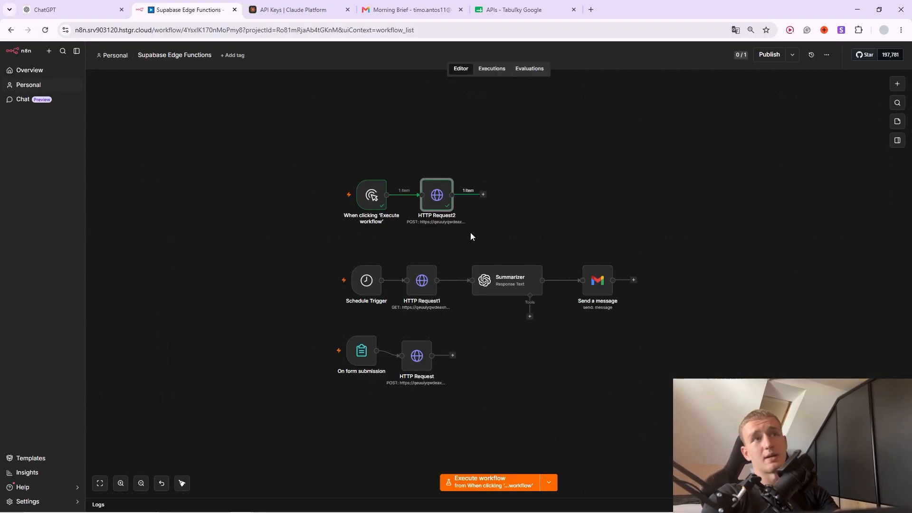
pyautogui.click(483, 195)
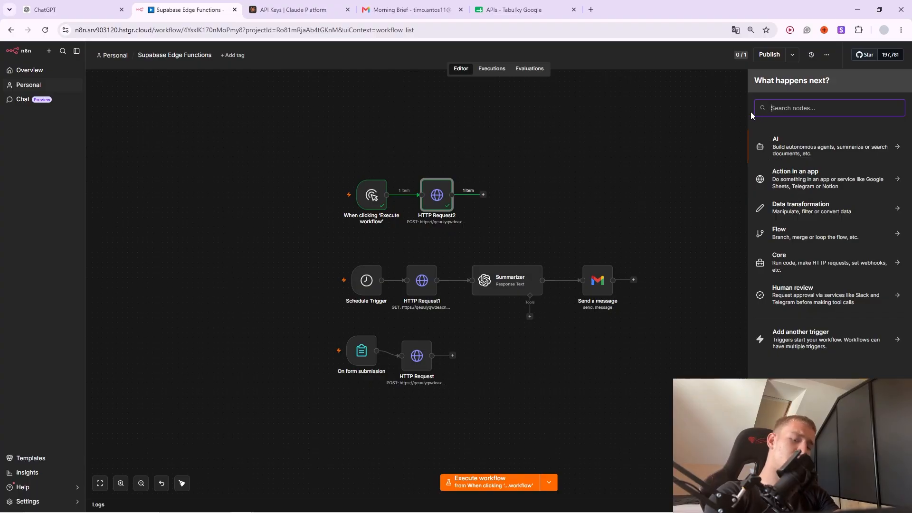
pyautogui.write('supabase')
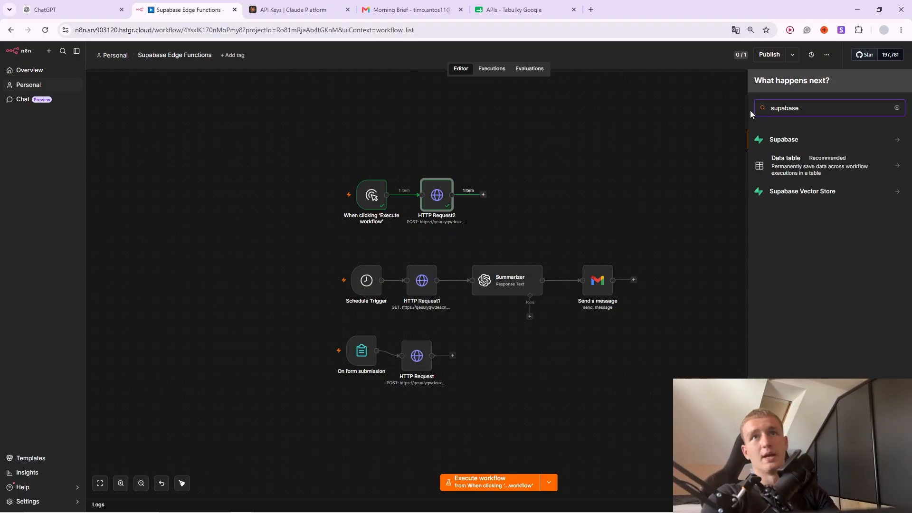
pyautogui.click(802, 141)
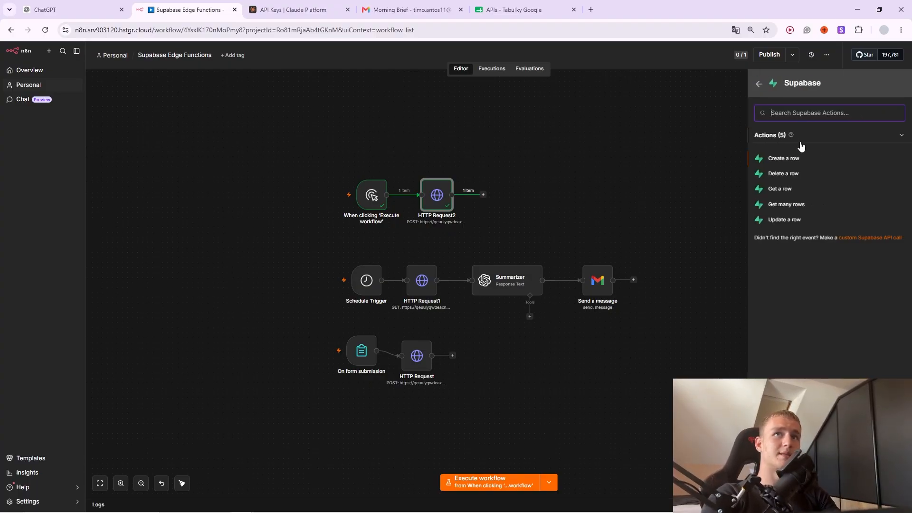
pyautogui.click(784, 219)
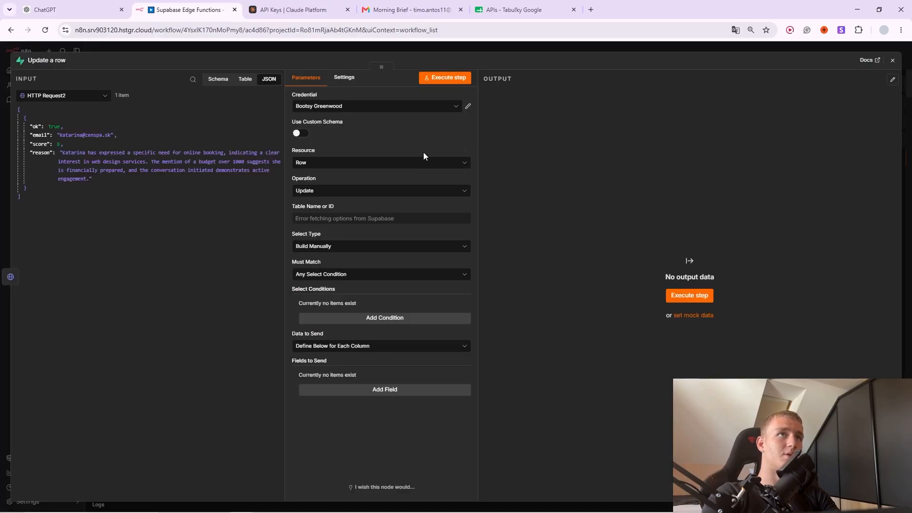
pyautogui.click(480, 50)
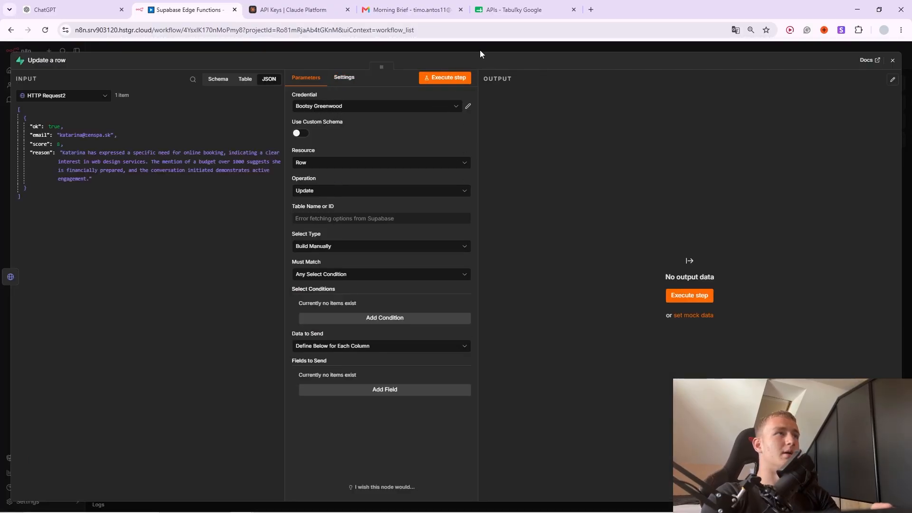
pyautogui.hotkey('alt', 'Tab')
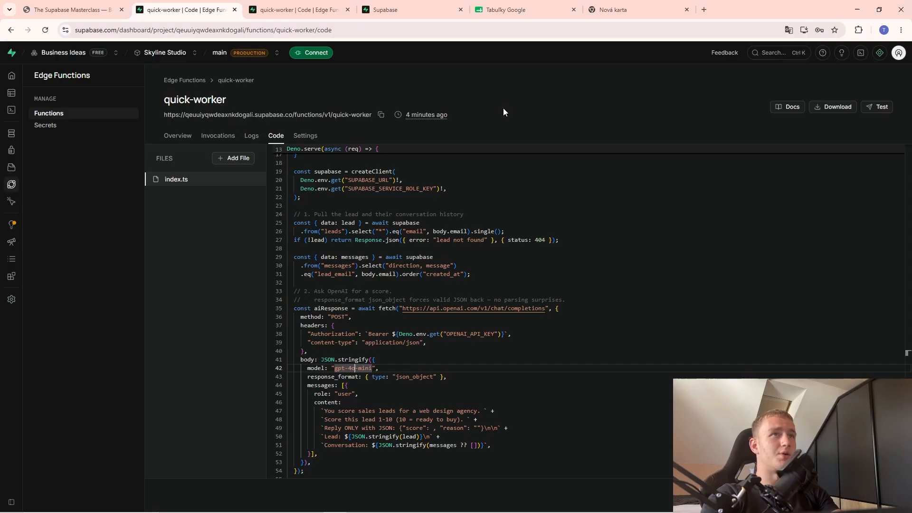
# Copy the Edge Function generator prompt from the Supabase Masterclass slides.
pyautogui.click(116, 5)
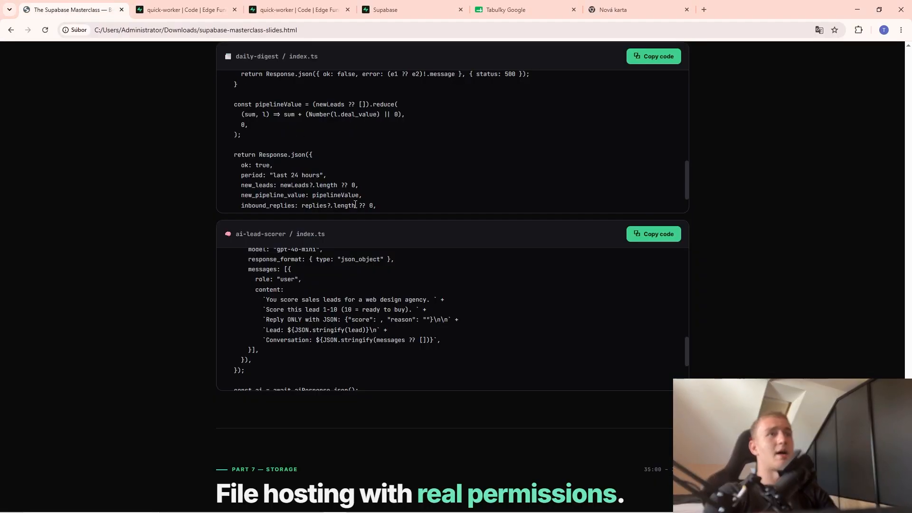
pyautogui.scroll(-5, 451, 323)
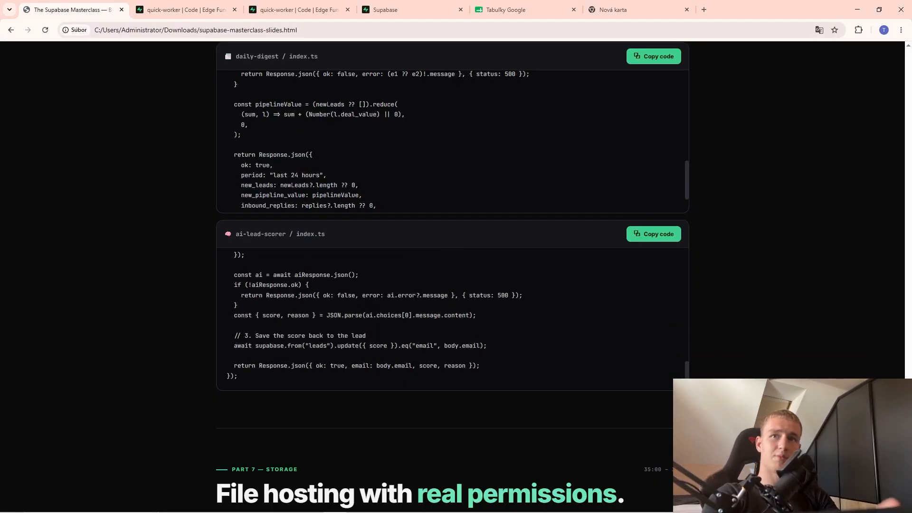
pyautogui.moveTo(908, 393); pyautogui.dragTo(909, 373)
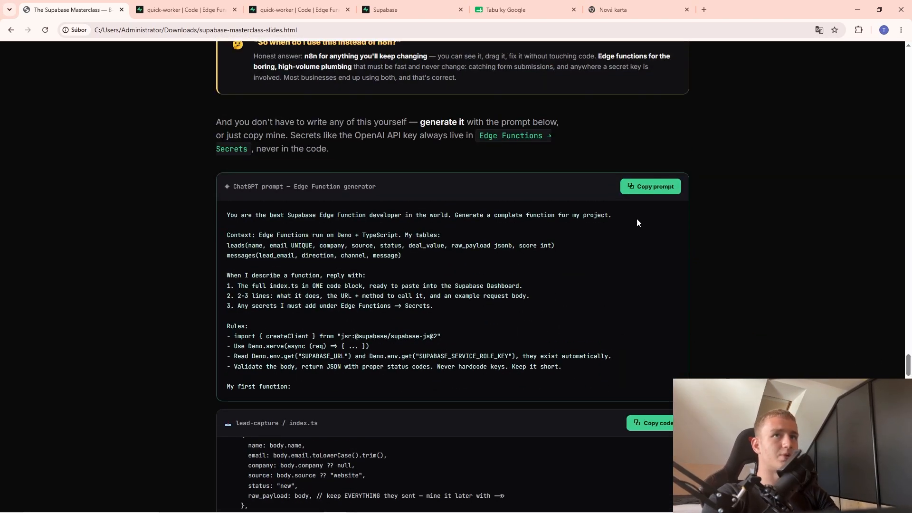
pyautogui.click(625, 187)
# Paste the copied prompt into a new ChatGPT message in the other browser window.
pyautogui.click(617, 10)
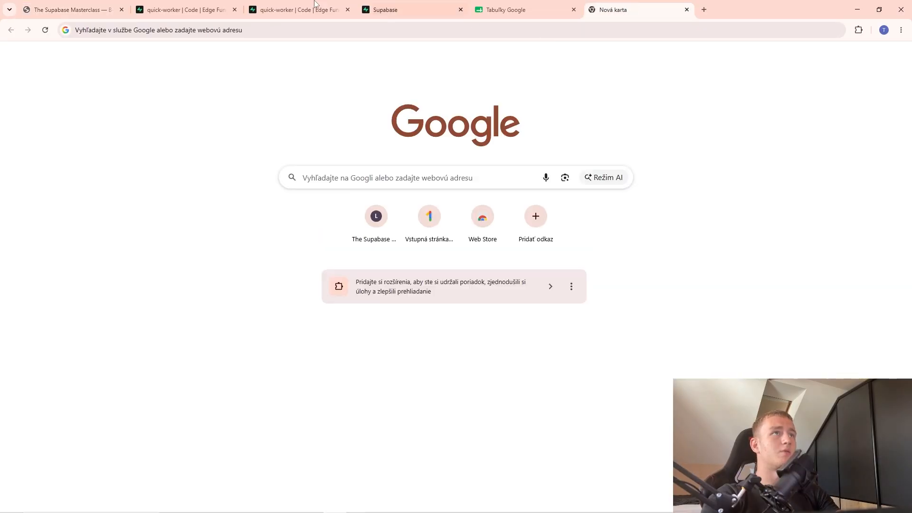
pyautogui.click(72, 9)
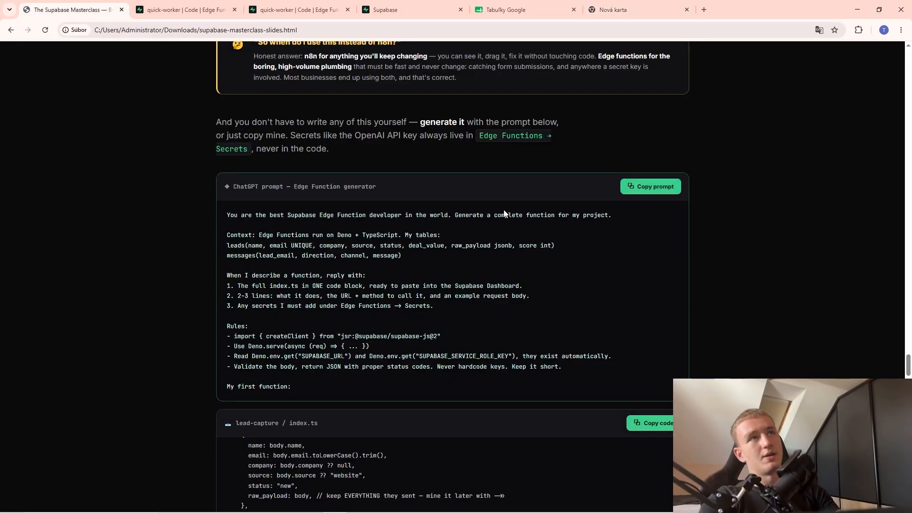
pyautogui.click(186, 10)
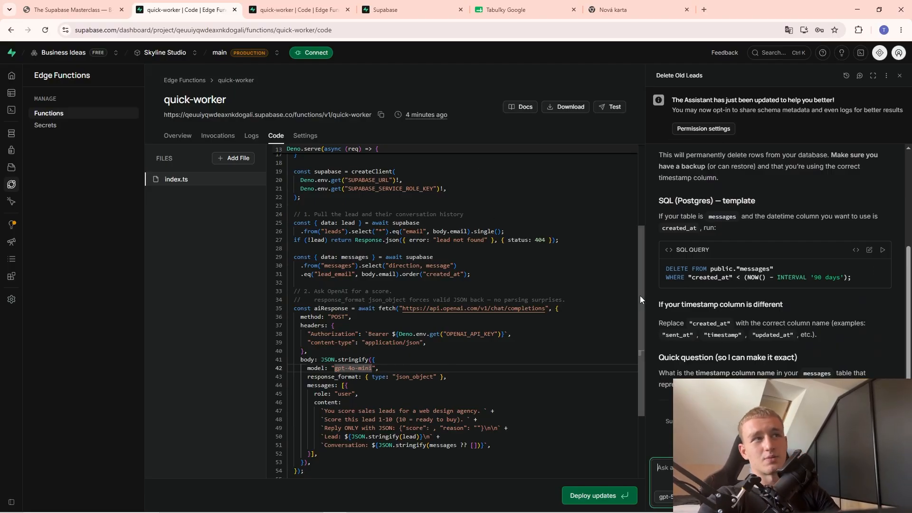
pyautogui.click(615, 6)
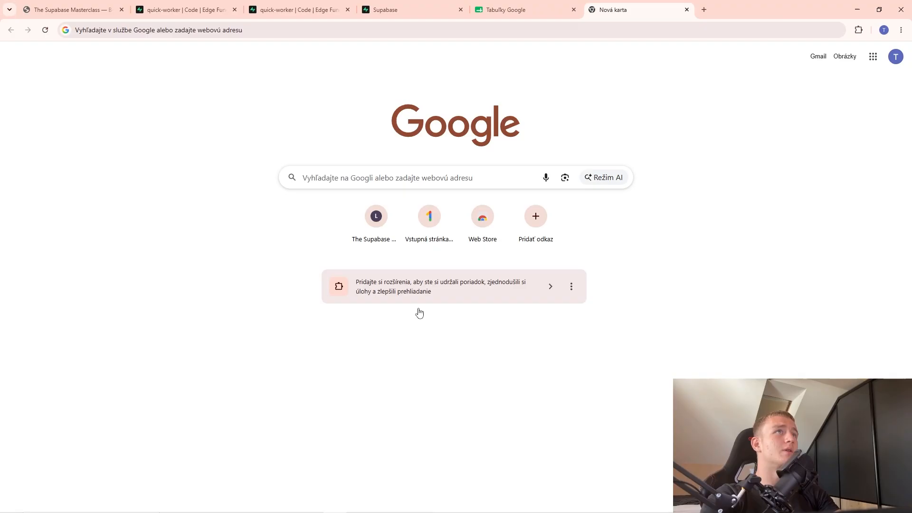
pyautogui.moveTo(352, 508)
pyautogui.moveTo(241, 503)
pyautogui.click(218, 461)
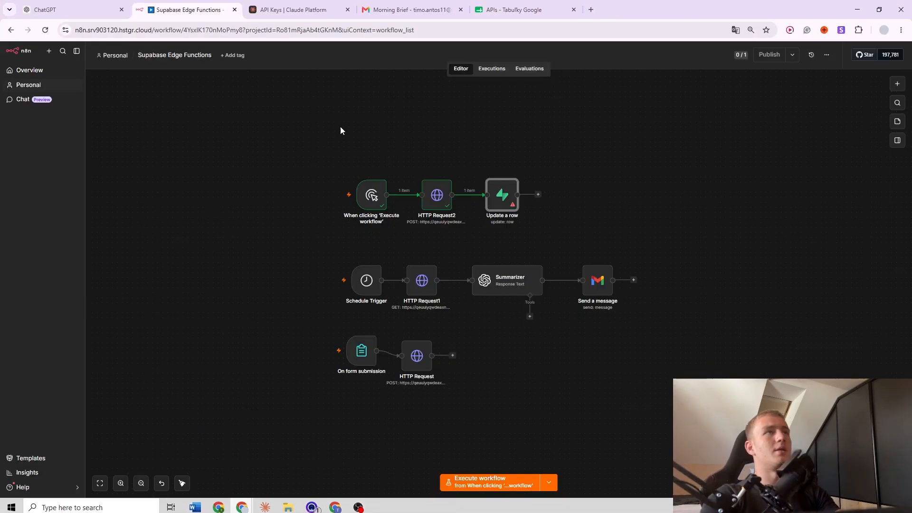
pyautogui.click(112, 4)
pyautogui.hotkey('ctrl', 'v')
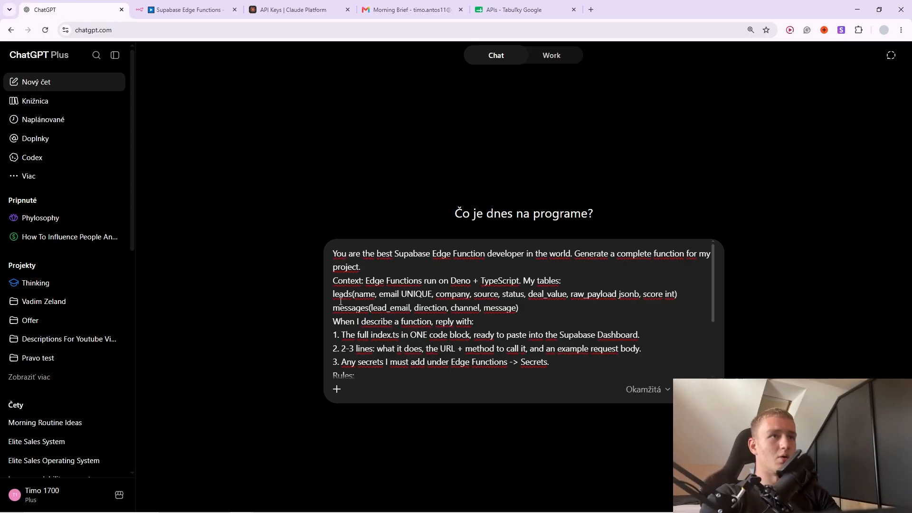
# Delete the sample leads and messages table lines from the prompt, leaving blank lines.
pyautogui.scroll(-2, 517, 310)
pyautogui.scroll(2, 523, 306)
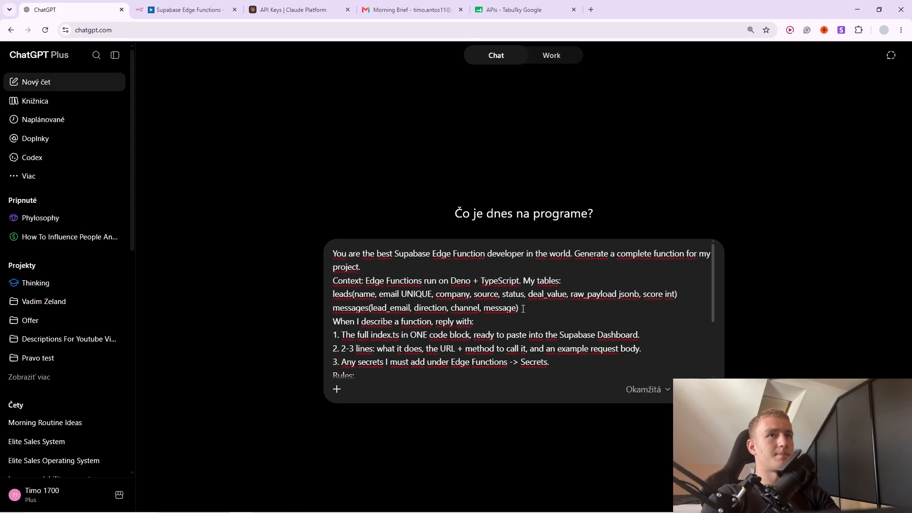
pyautogui.moveTo(527, 310); pyautogui.dragTo(318, 299)
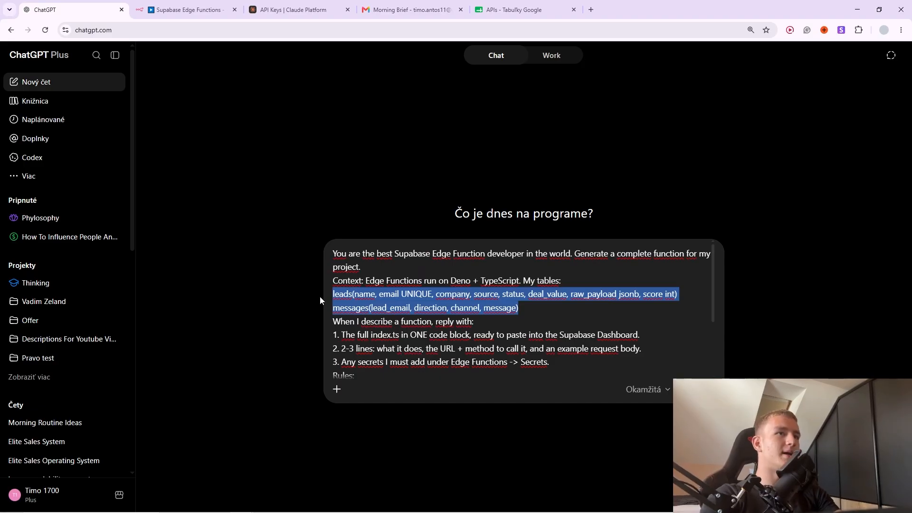
pyautogui.press('BackSpace')
pyautogui.press('BackSpace')
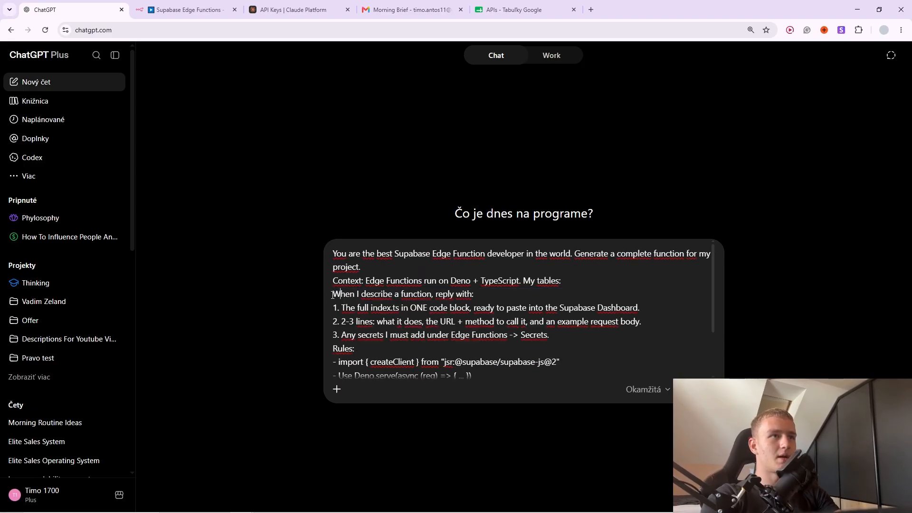
pyautogui.hotkey('shift', 'Return')
pyautogui.hotkey('shift', 'Return')
pyautogui.hotkey('shift', 'Return')
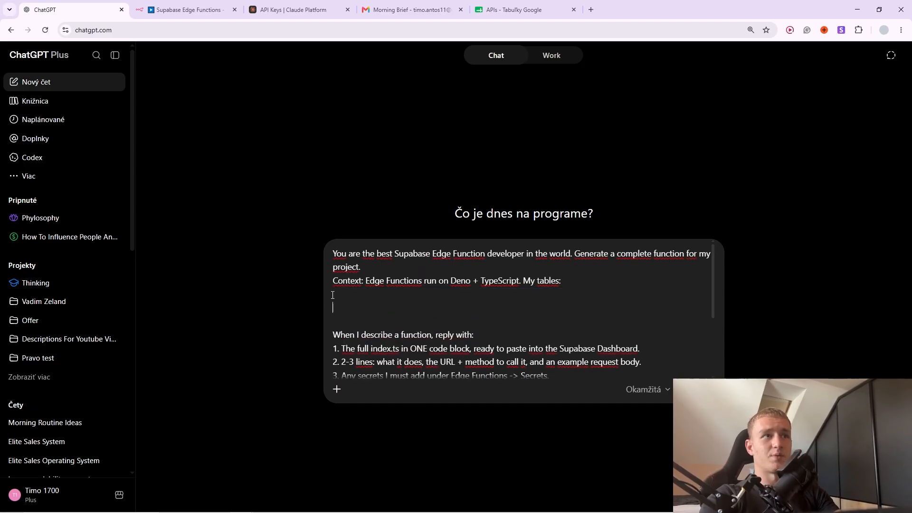
pyautogui.hotkey('shift', 'Return')
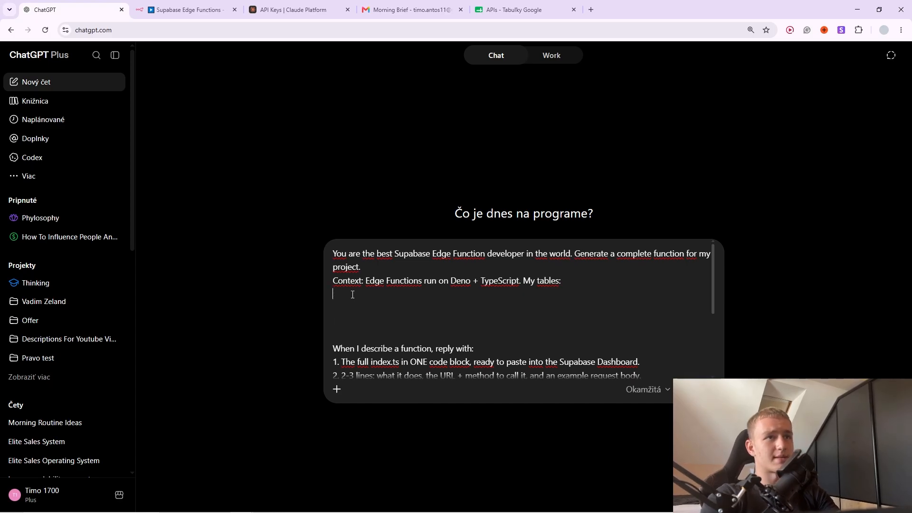
# Add a line after 'My first function:', then cut the whole prompt from the message box.
pyautogui.scroll(-2, 410, 285)
pyautogui.scroll(-1, 410, 285)
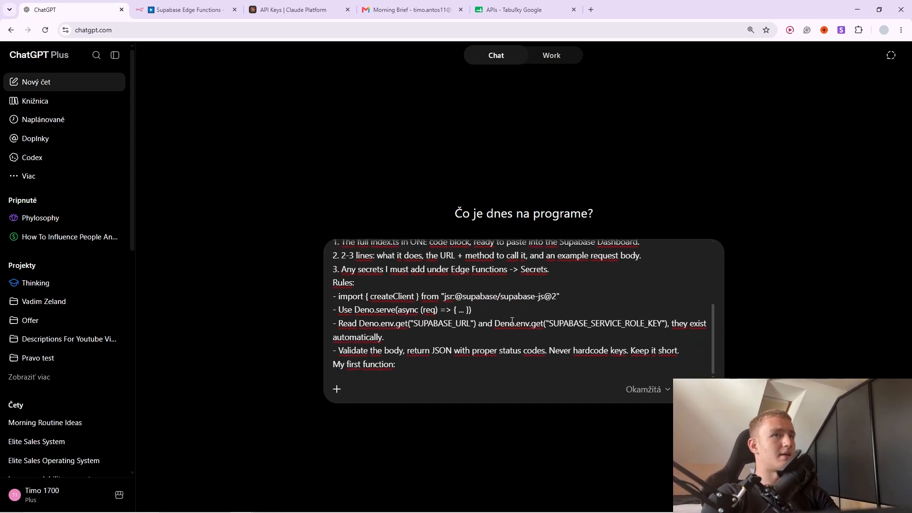
pyautogui.scroll(3, 476, 309)
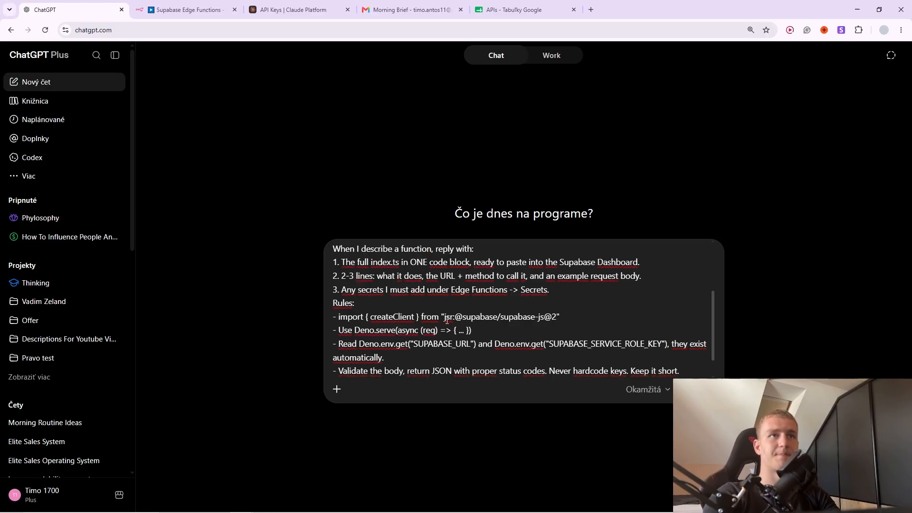
pyautogui.click(476, 300)
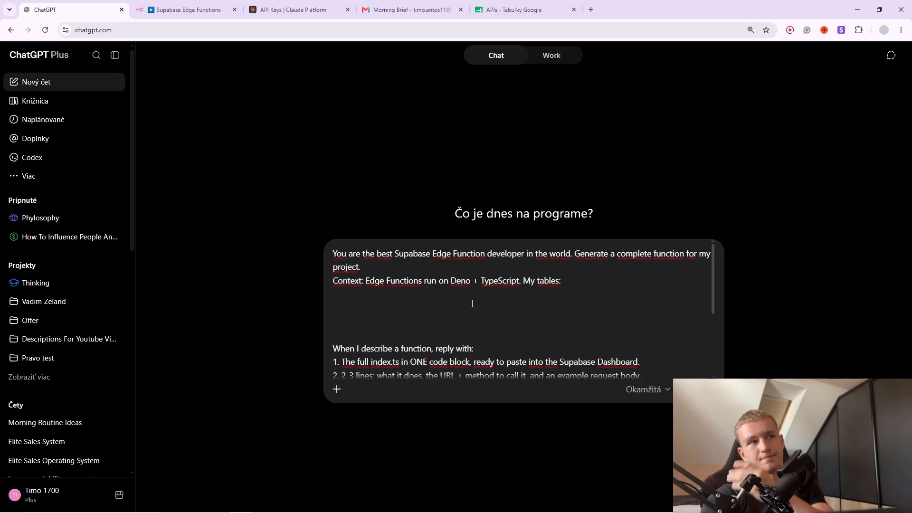
pyautogui.scroll(-3, 475, 319)
pyautogui.click(417, 375)
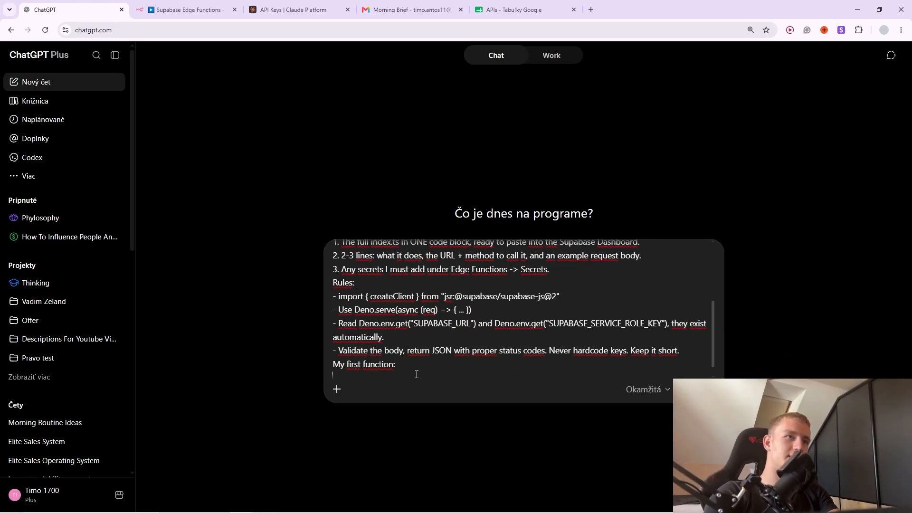
pyautogui.hotkey('shift', 'Return')
pyautogui.hotkey('shift', 'Return')
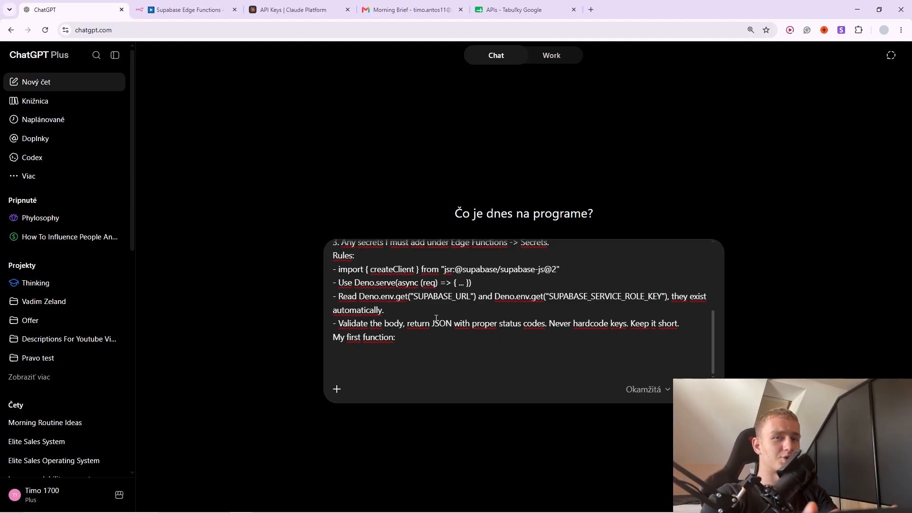
pyautogui.hotkey('ctrl', 'a')
pyautogui.hotkey('ctrl', 'x')
pyautogui.hotkey('alt', 'Tab')
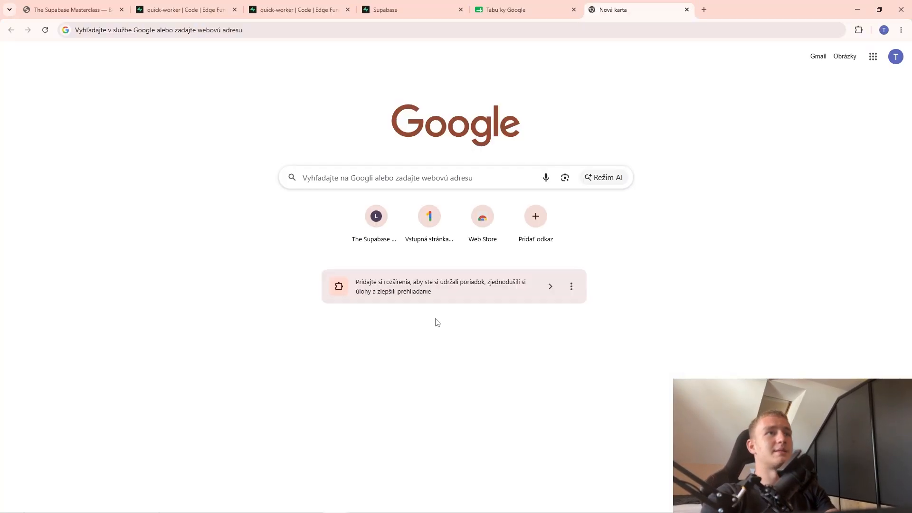
# Scroll the Masterclass slides to the PART 7 — STORAGE section, then return to the quick-worker function code.
pyautogui.hotkey('alt', 'Tab')
pyautogui.hotkey('alt', 'Tab')
pyautogui.click(158, 5)
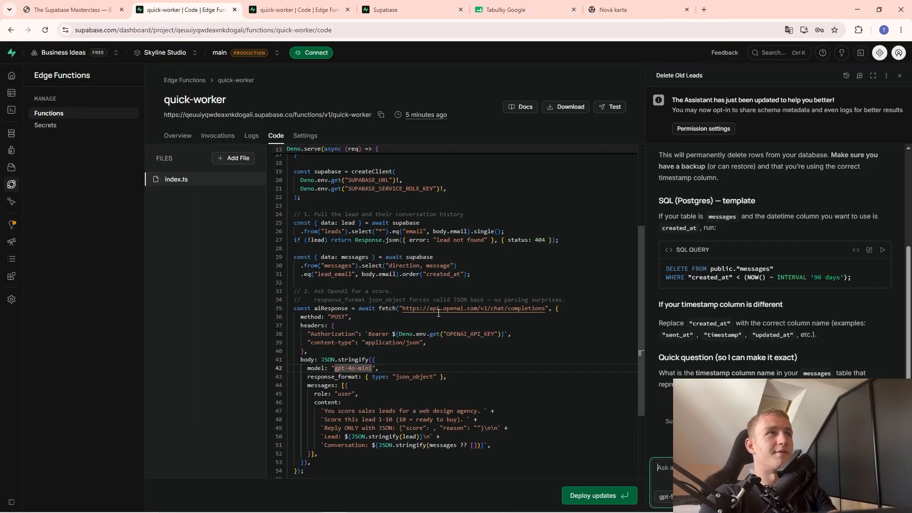
pyautogui.click(106, 9)
pyautogui.scroll(-5, 364, 332)
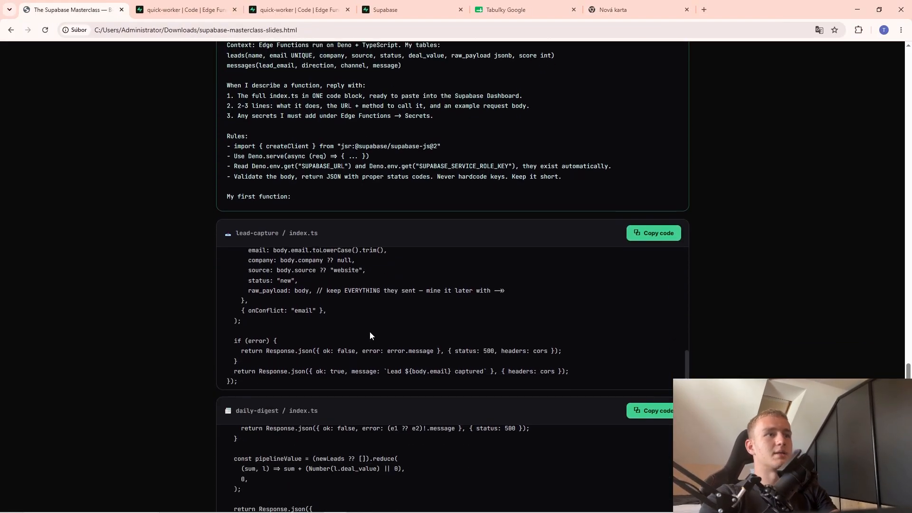
pyautogui.scroll(-10, 126, 365)
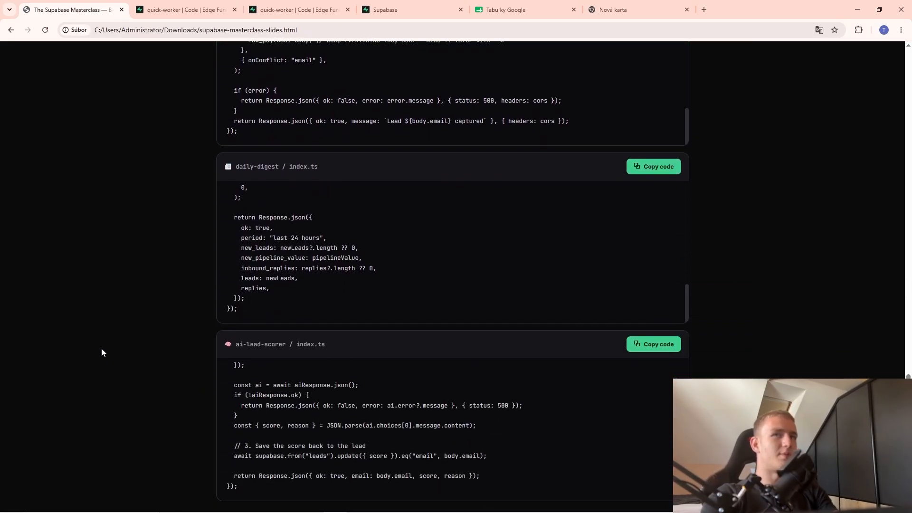
pyautogui.scroll(8, 167, 347)
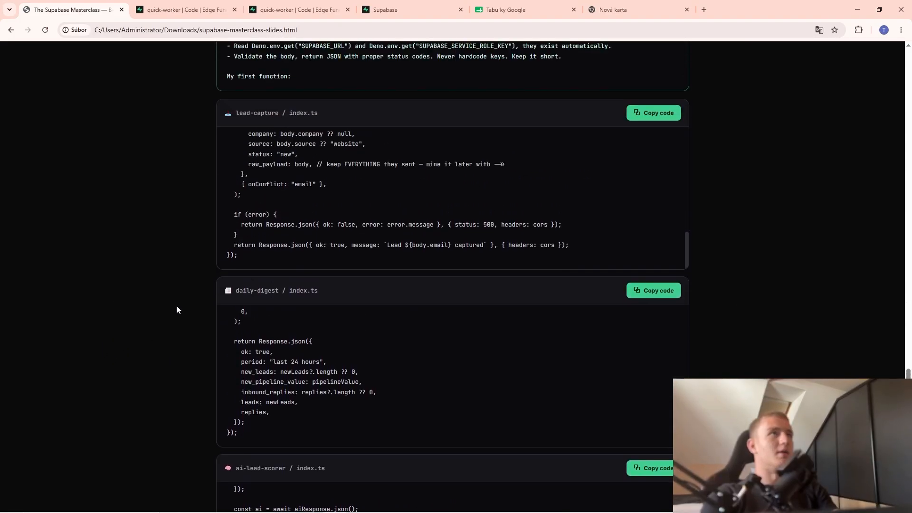
pyautogui.scroll(-3, 171, 309)
pyautogui.scroll(-10, 160, 313)
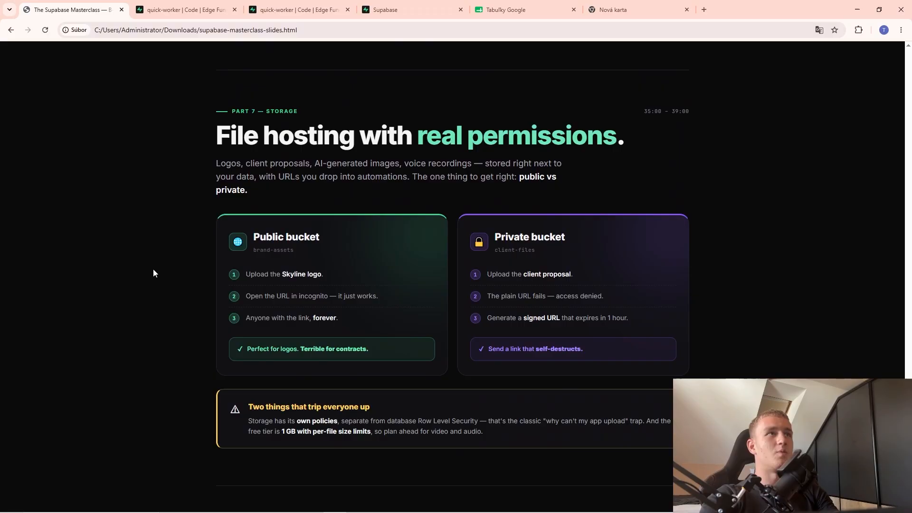
pyautogui.hotkey('ctrl', 'Tab')
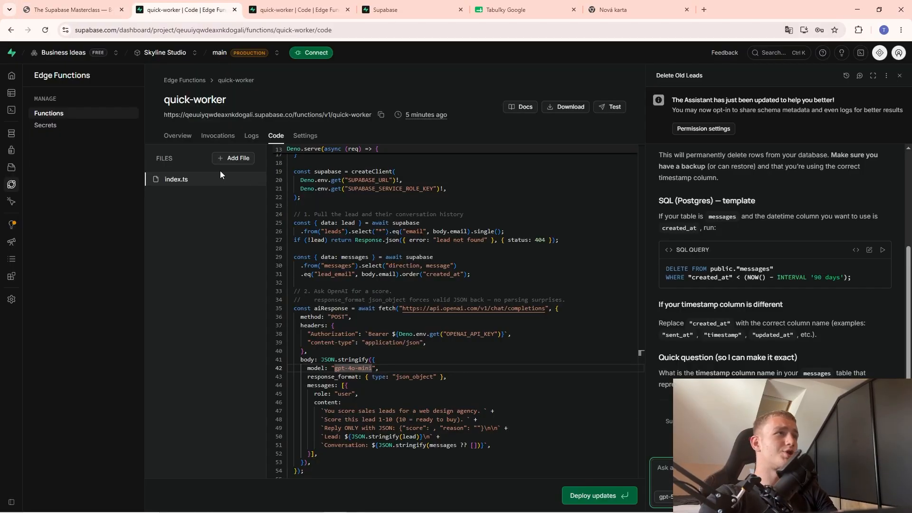
# In Storage, create a public bucket named brand-assets, copying the name from the slides.
pyautogui.click(22, 168)
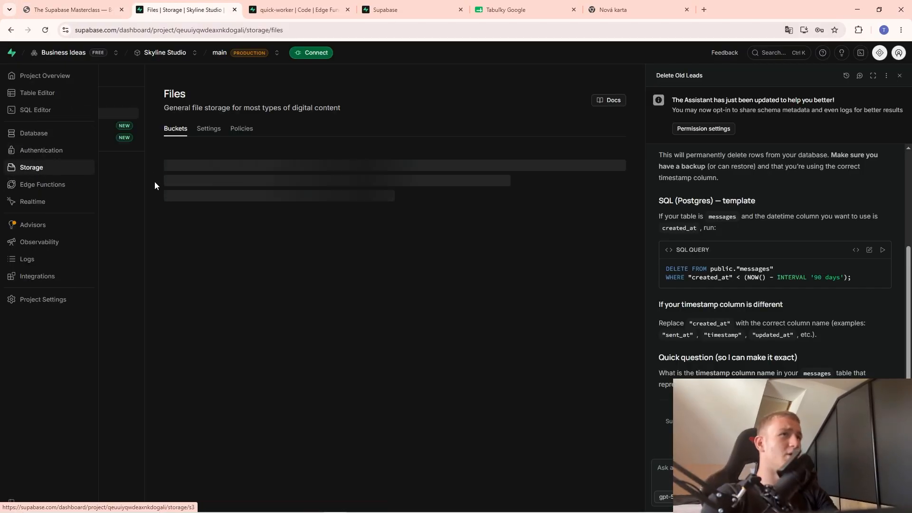
pyautogui.click(899, 75)
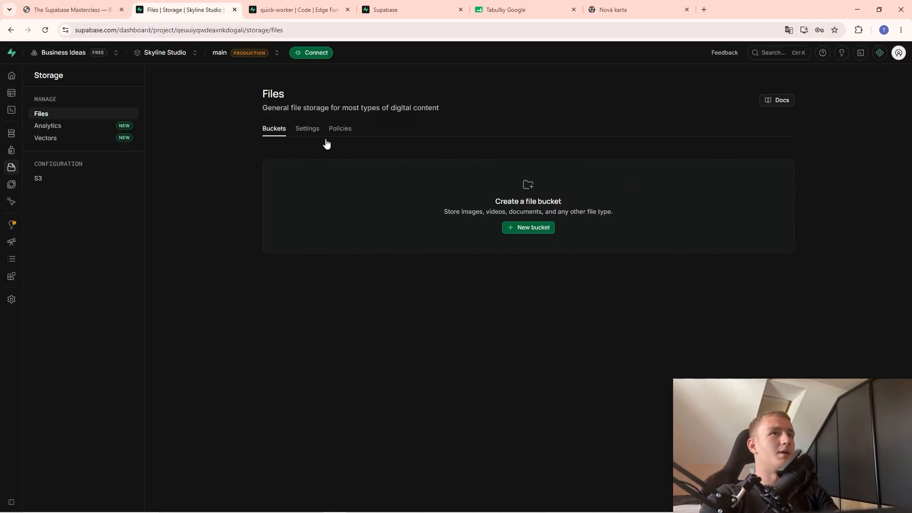
pyautogui.click(524, 228)
pyautogui.click(76, 4)
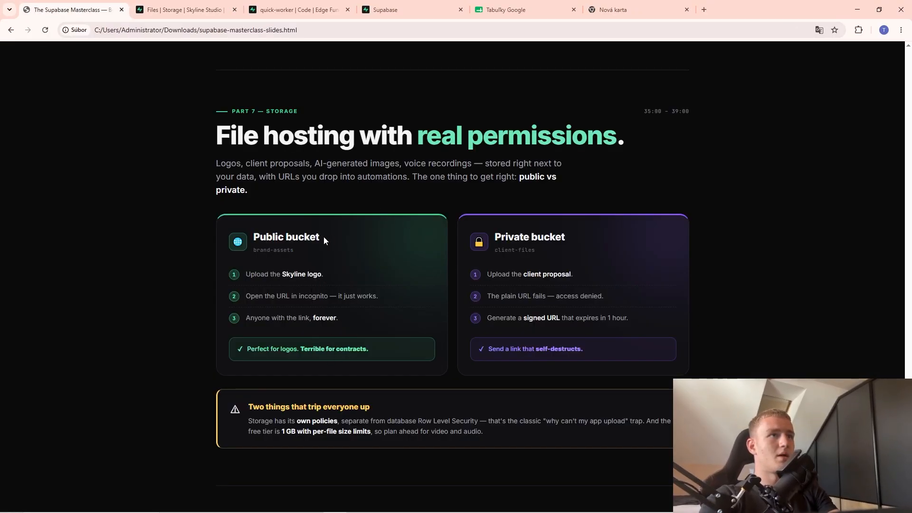
pyautogui.moveTo(294, 251); pyautogui.dragTo(253, 250)
pyautogui.hotkey('ctrl', 'Tab')
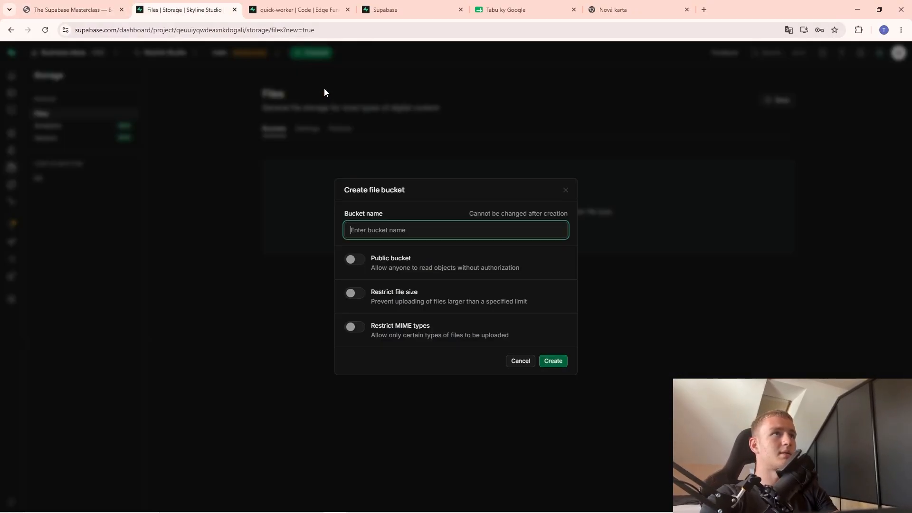
pyautogui.click(351, 260)
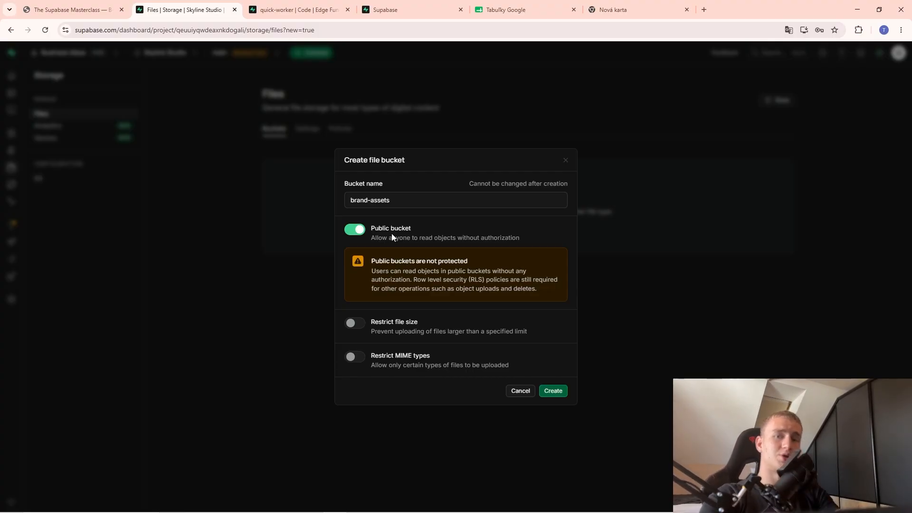
pyautogui.click(553, 391)
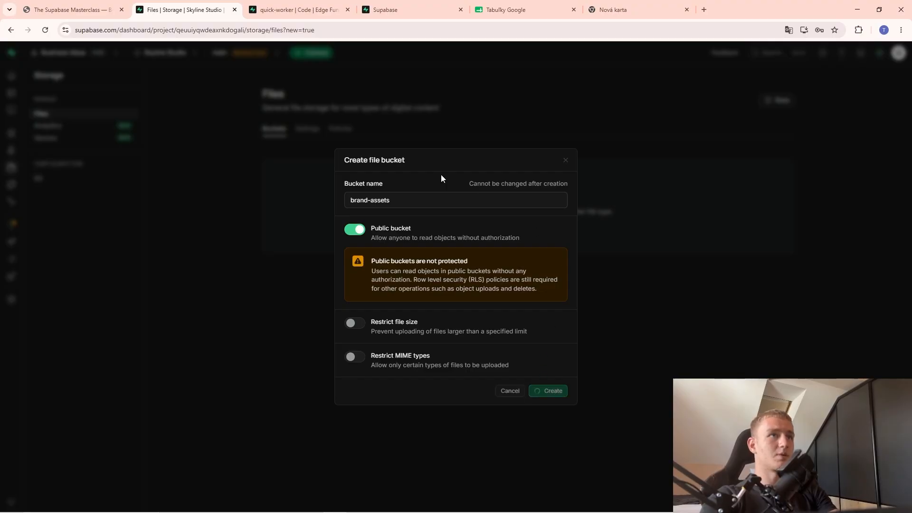
# Create a second, private bucket named client-files, pasting the name copied from the slides.
pyautogui.click(94, 11)
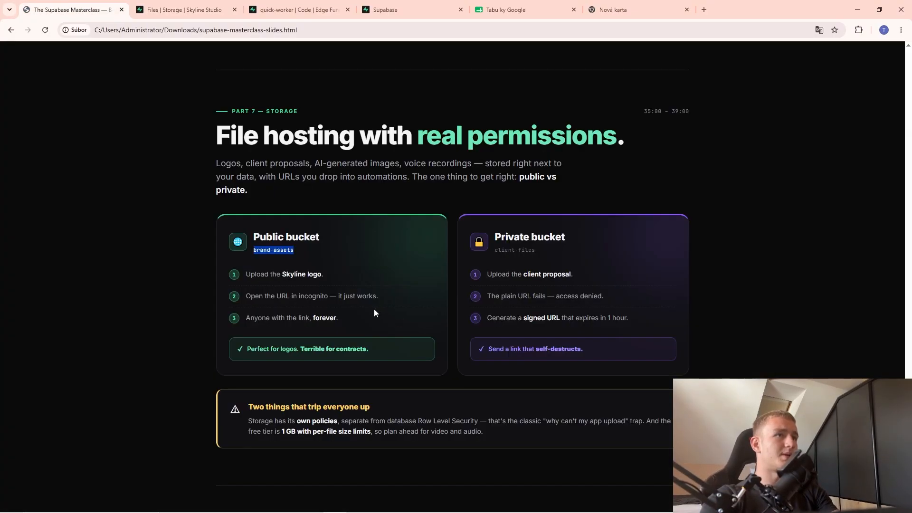
pyautogui.moveTo(536, 253); pyautogui.dragTo(493, 252)
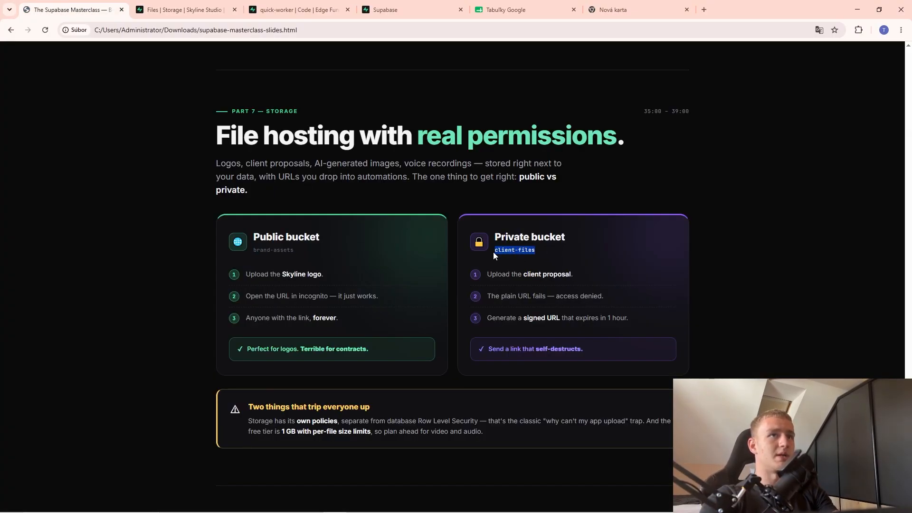
pyautogui.hotkey('ctrl', 'Tab')
pyautogui.click(770, 166)
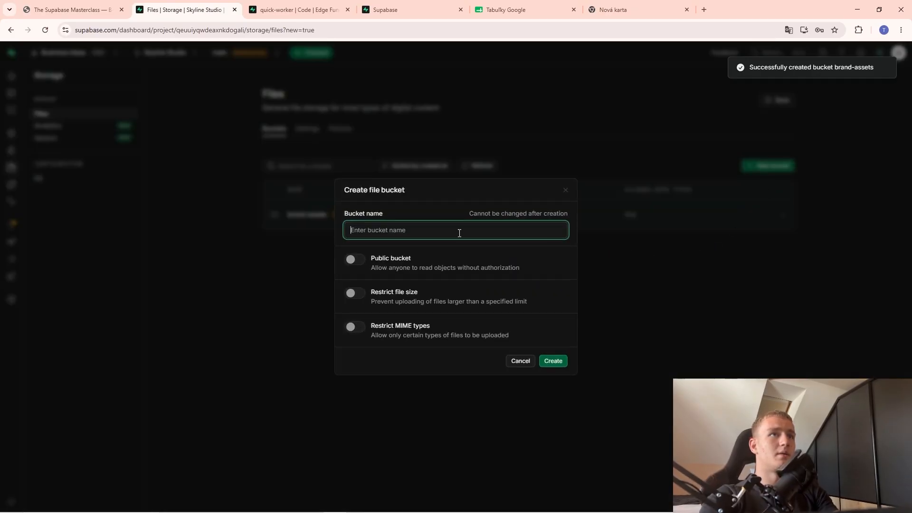
pyautogui.hotkey('ctrl', 'v')
pyautogui.click(551, 362)
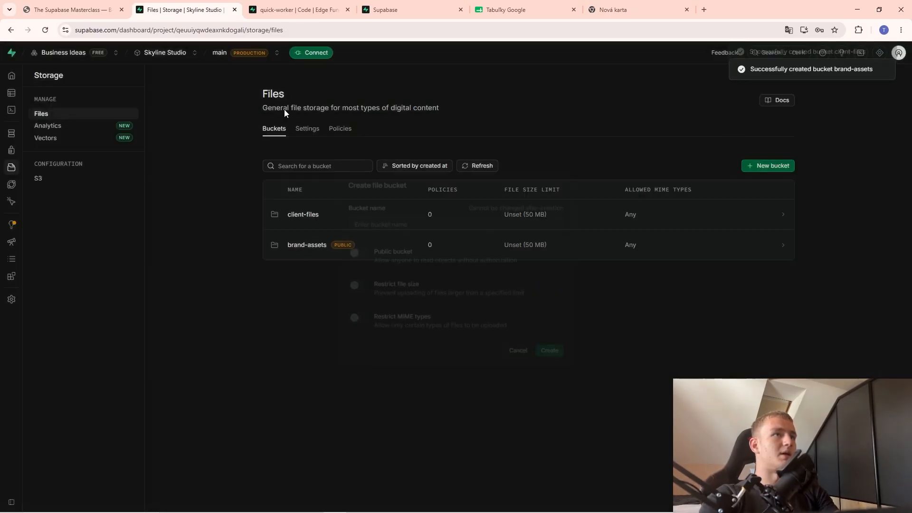
# Check the empty client-files bucket, then open the brand-assets bucket.
pyautogui.hotkey('ctrl', 'shift', 'Tab')
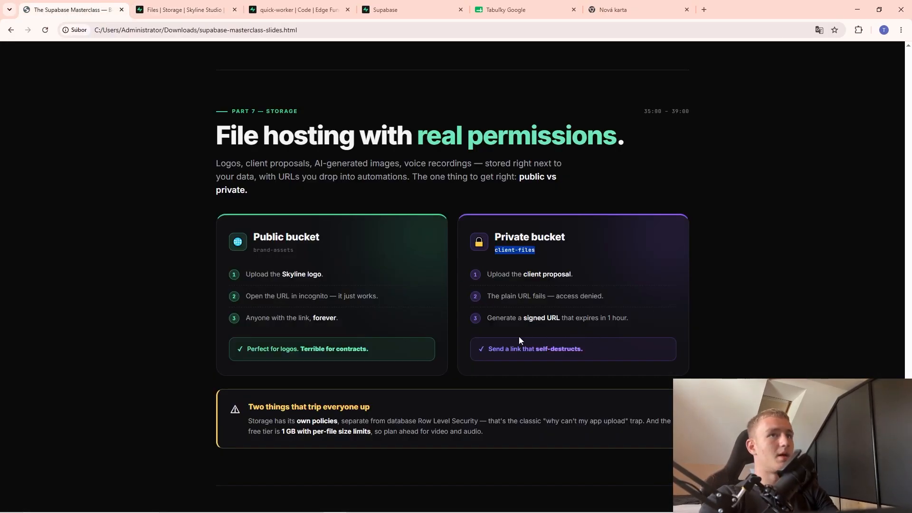
pyautogui.hotkey('ctrl', 'Tab')
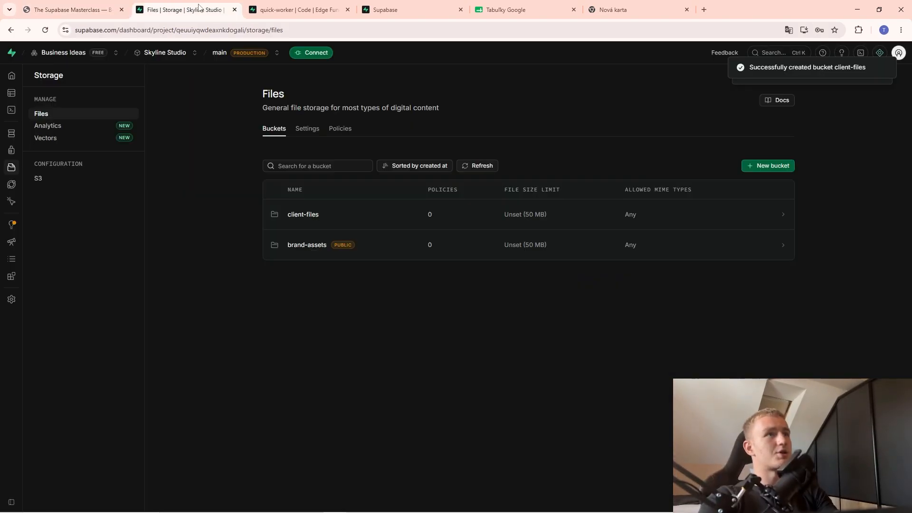
pyautogui.click(404, 222)
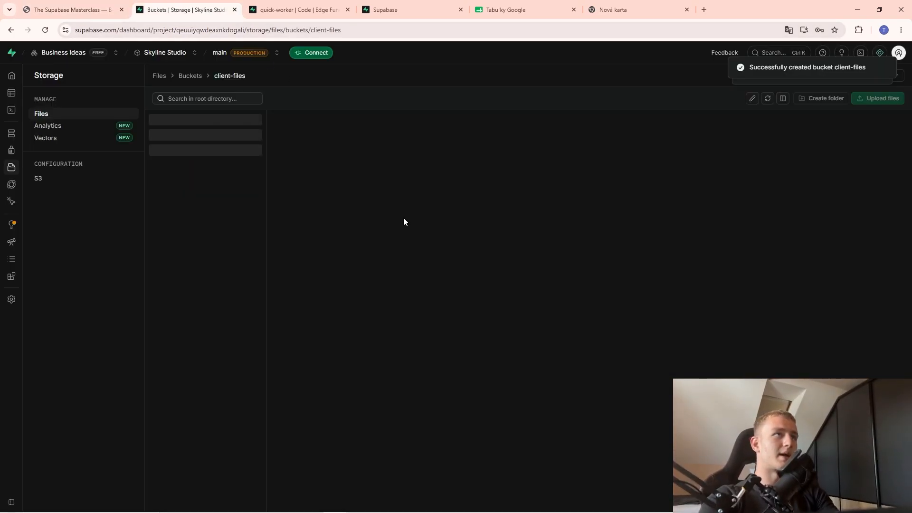
pyautogui.click(192, 77)
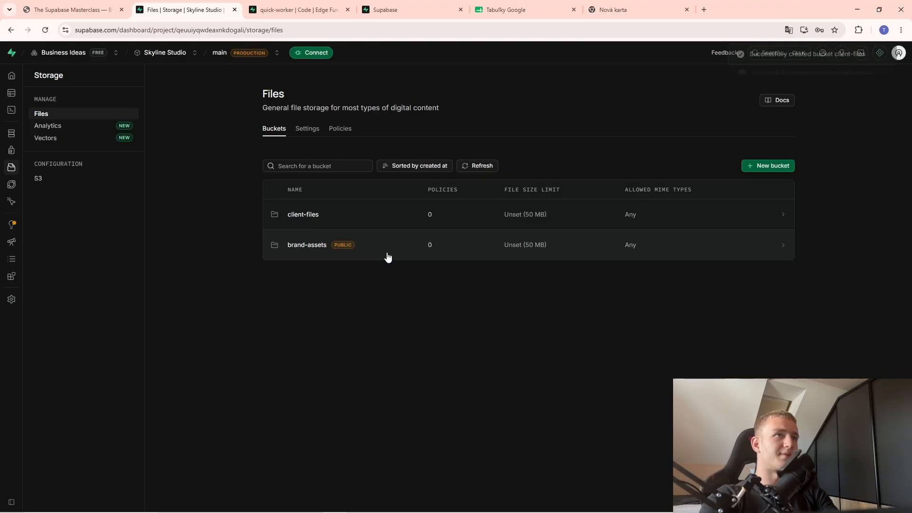
pyautogui.click(385, 250)
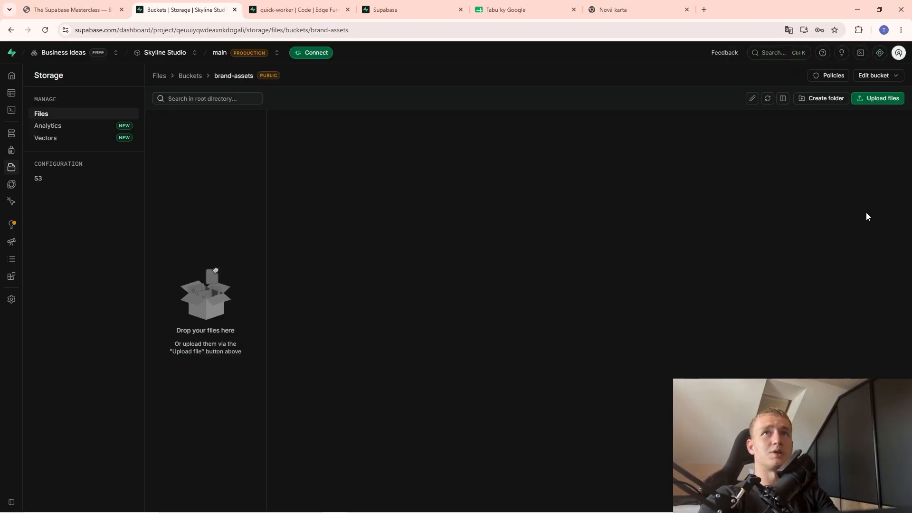
# Upload house-file.png from Downloads into brand-assets and select it to show its details.
pyautogui.click(877, 98)
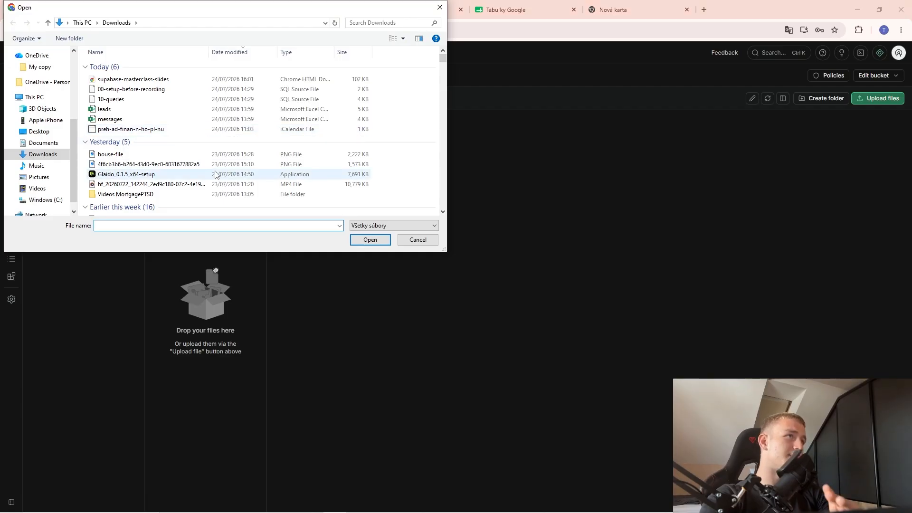
pyautogui.doubleClick(207, 156)
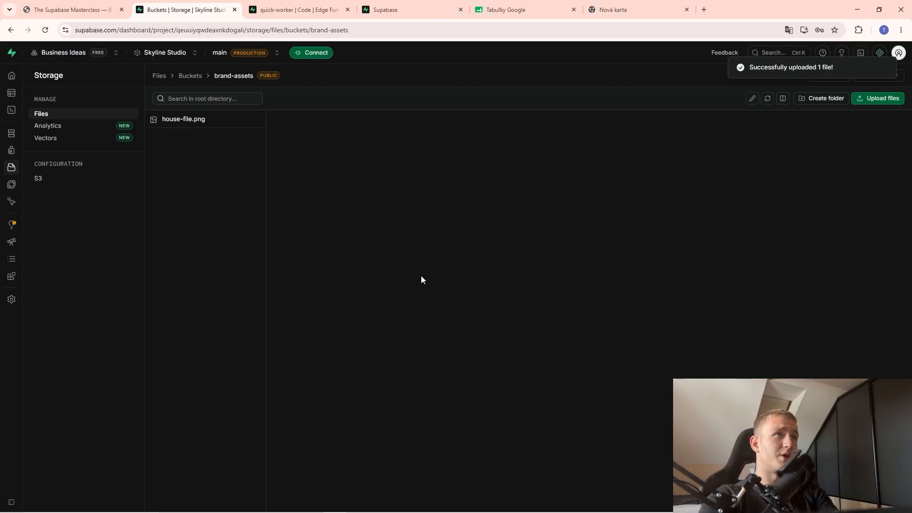
pyautogui.click(218, 122)
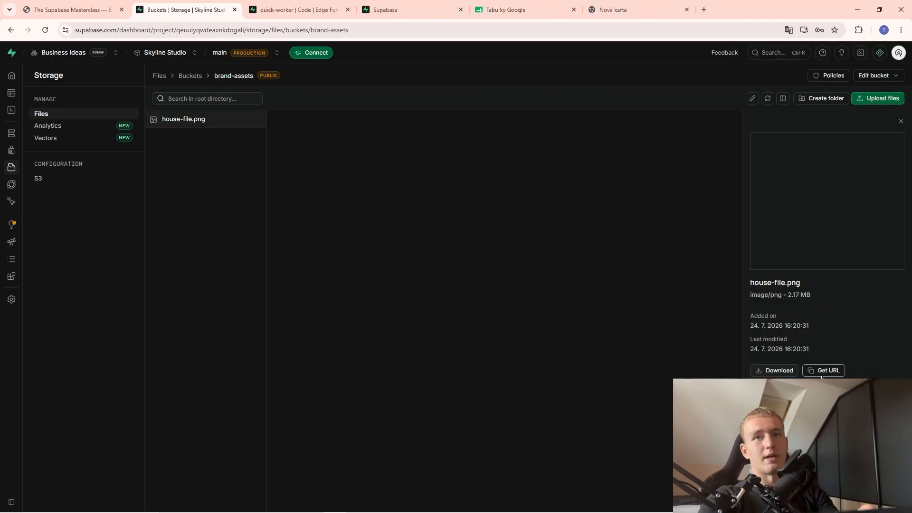
# Open the file's public URL in a new tab to confirm the house image loads, then close the preview.
pyautogui.click(823, 370)
pyautogui.click(617, 9)
pyautogui.click(367, 30)
pyautogui.hotkey('ctrl', 'v')
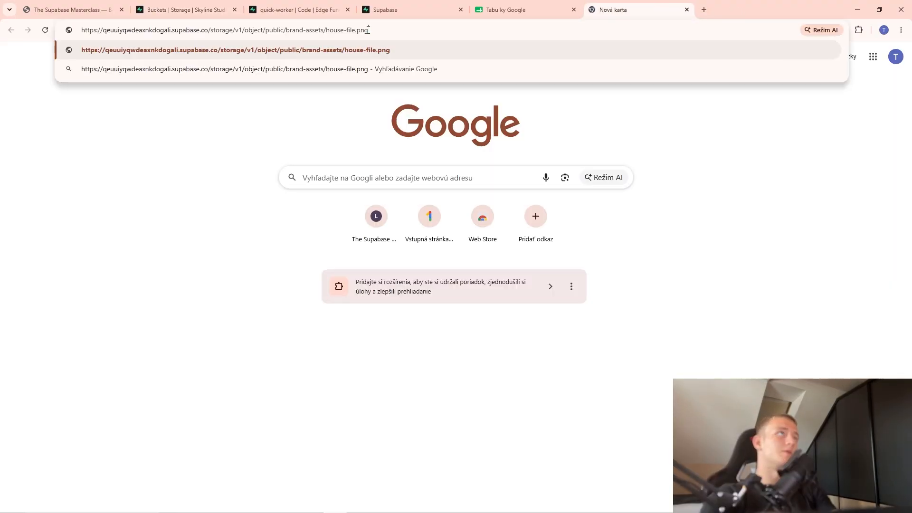
pyautogui.press('Return')
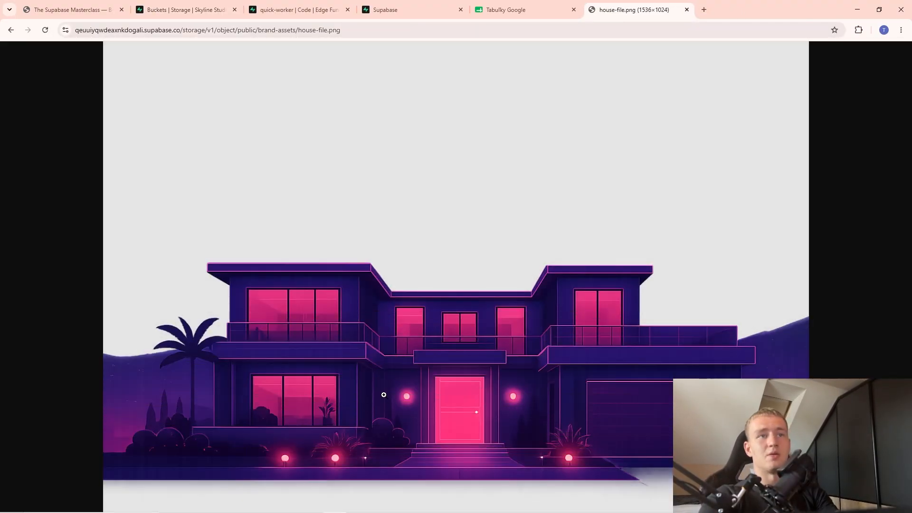
pyautogui.click(687, 9)
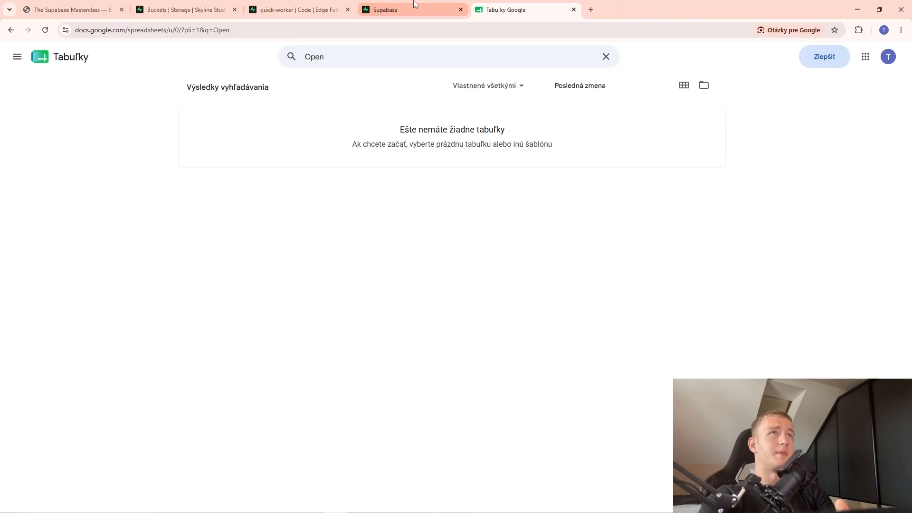
pyautogui.click(298, 9)
pyautogui.hotkey('ctrl', 'shift', 'Tab')
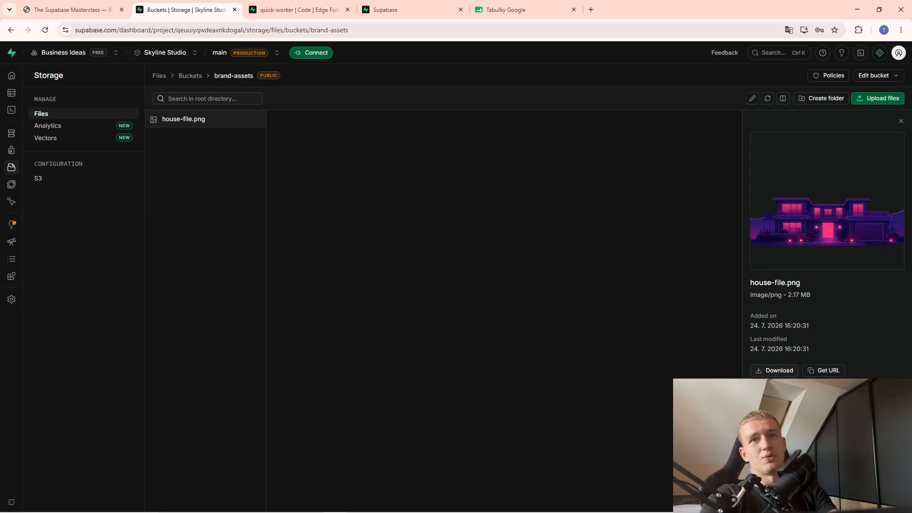
pyautogui.click(901, 122)
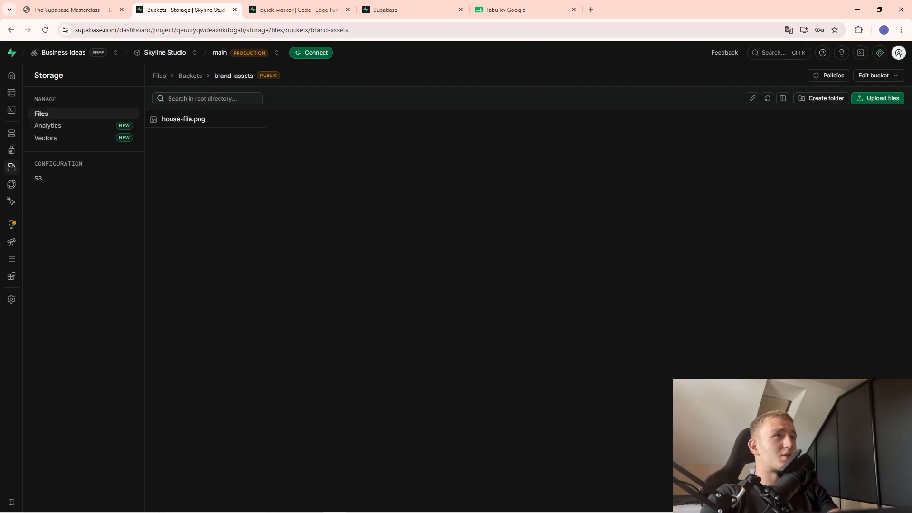
# Upload house-file.png from Downloads into the client-files bucket and open its details.
pyautogui.click(195, 78)
pyautogui.click(345, 220)
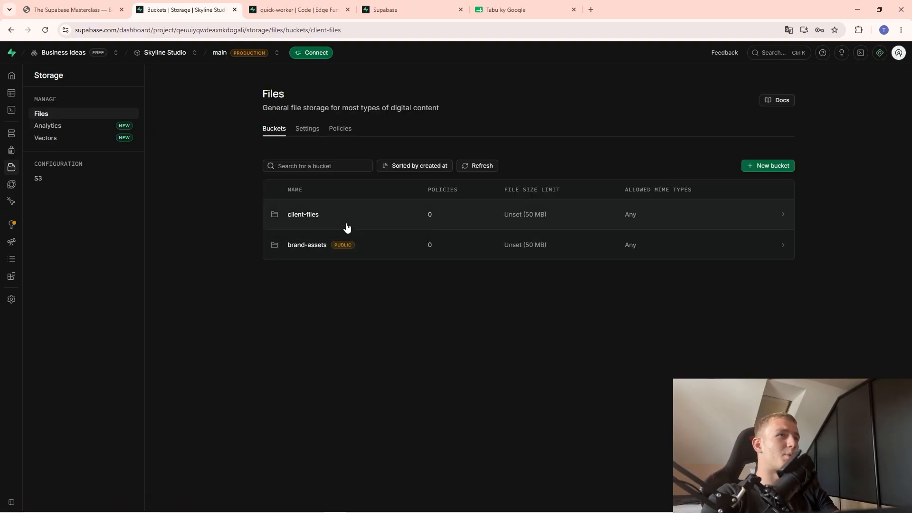
pyautogui.click(864, 98)
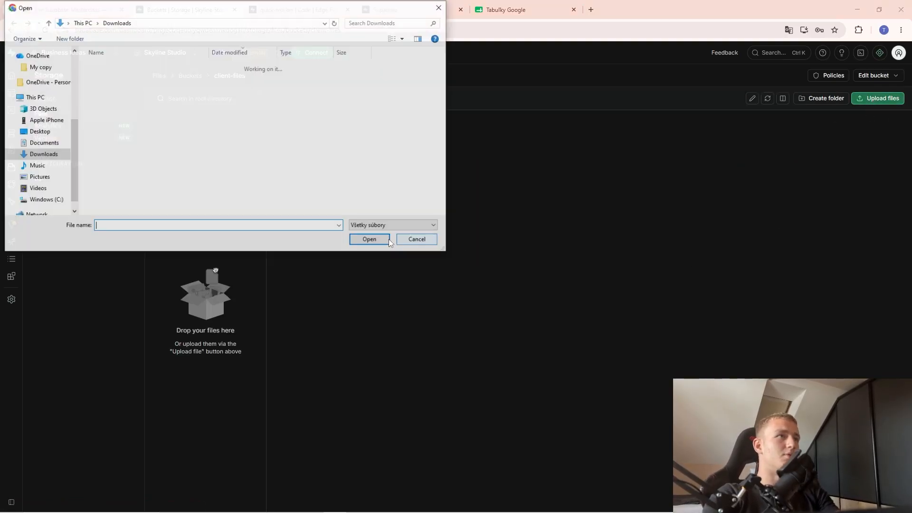
pyautogui.click(131, 155)
pyautogui.click(370, 239)
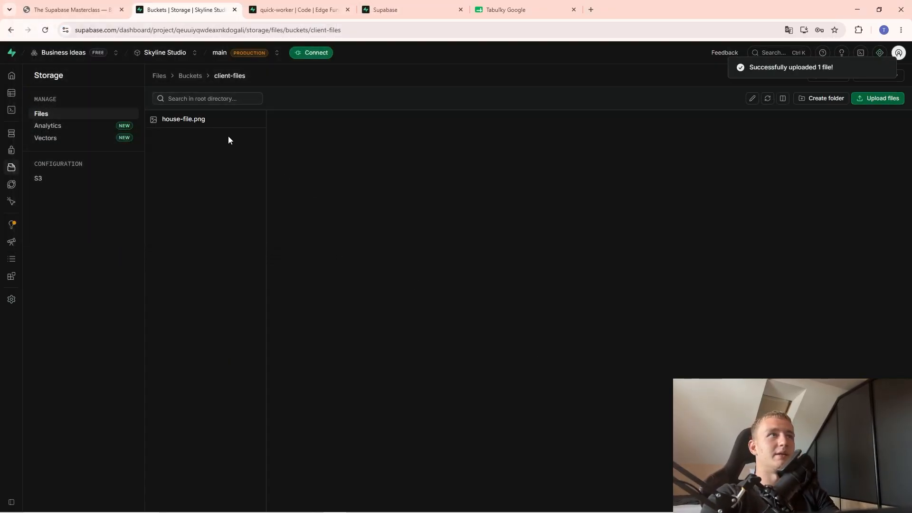
pyautogui.click(212, 124)
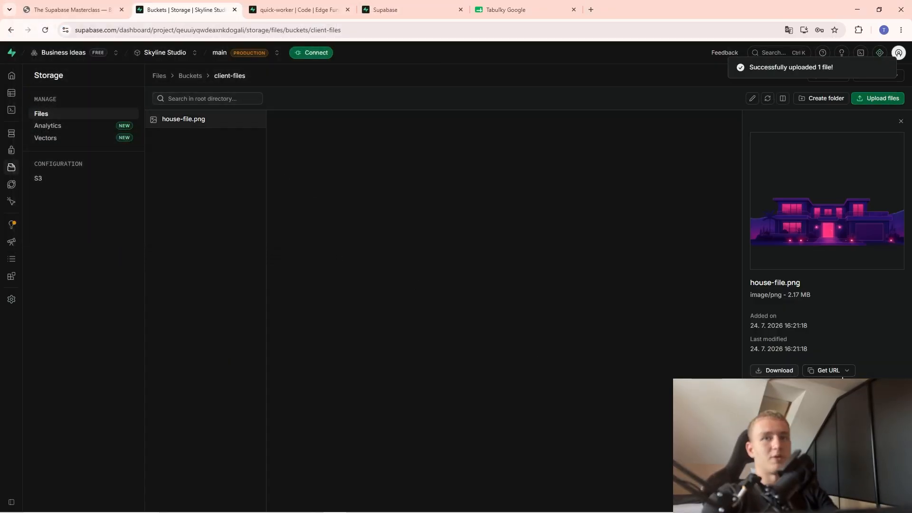
# Open the file's signed URL in a new tab to confirm the image loads, then return to client-files.
pyautogui.click(829, 387)
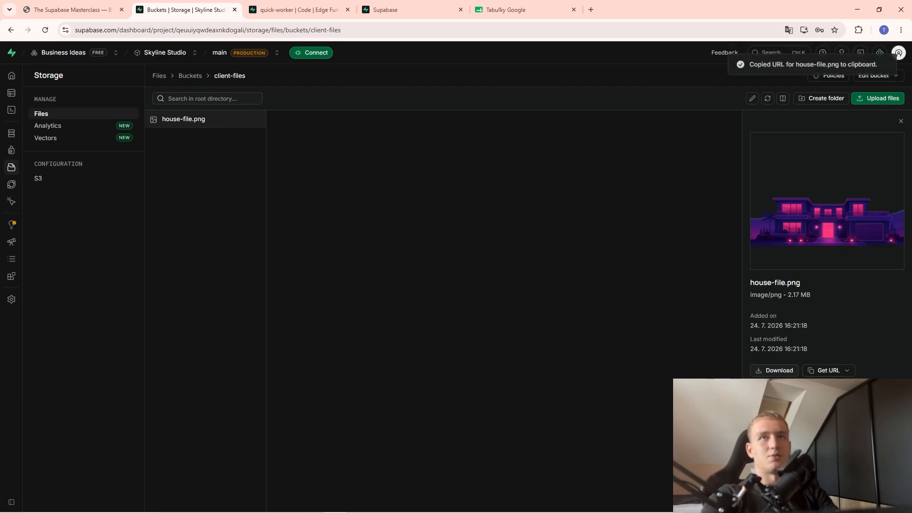
pyautogui.click(591, 9)
pyautogui.hotkey('ctrl', 'v')
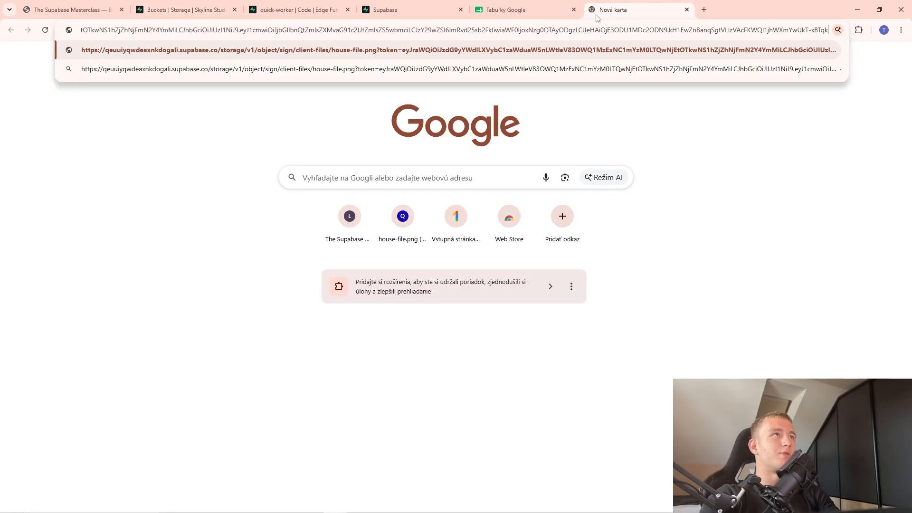
pyautogui.press('Return')
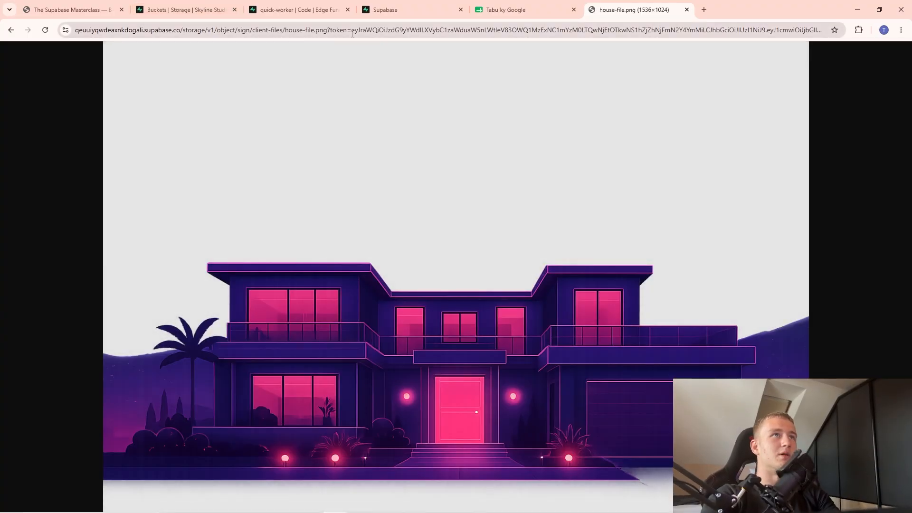
pyautogui.moveTo(352, 33); pyautogui.dragTo(857, 67)
pyautogui.click(434, 45)
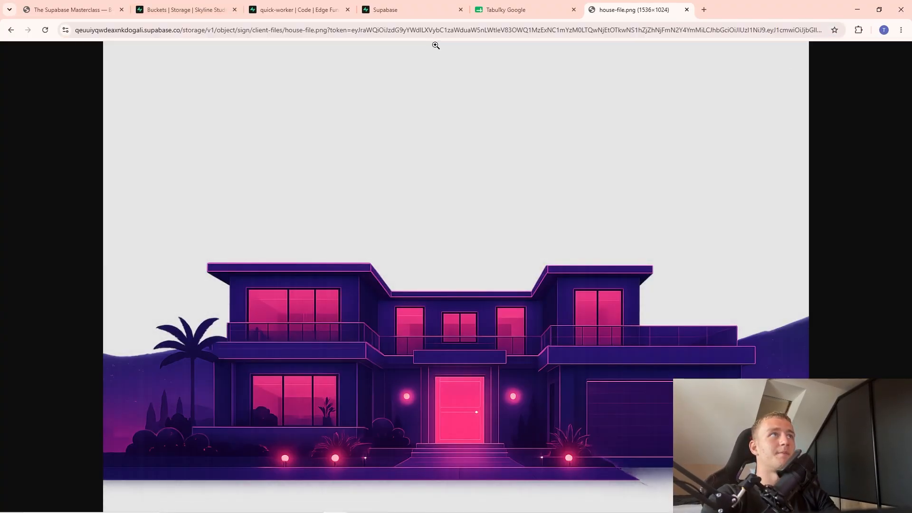
pyautogui.hotkey('ctrl', 'shift', 'Tab')
pyautogui.hotkey('ctrl', 'shift', 'Tab')
pyautogui.hotkey('ctrl', 'shift', 'Tab')
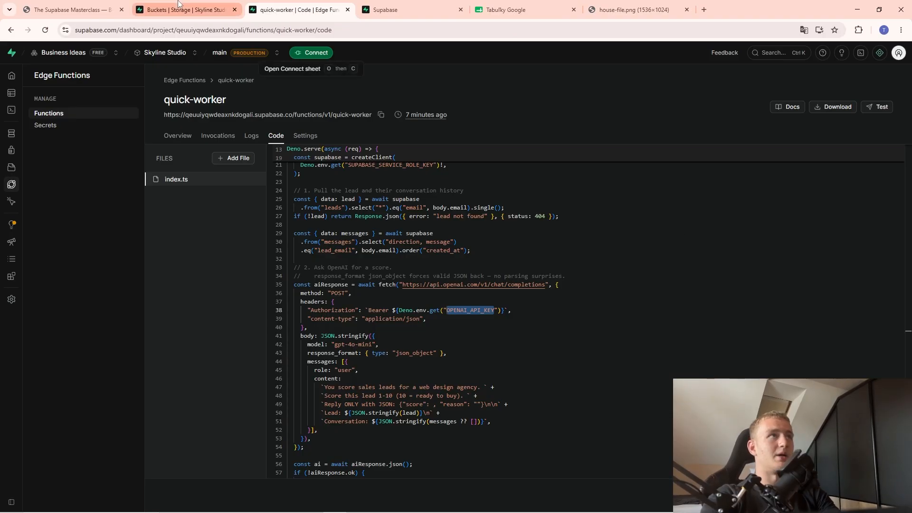
pyautogui.hotkey('ctrl', 'shift', 'Tab')
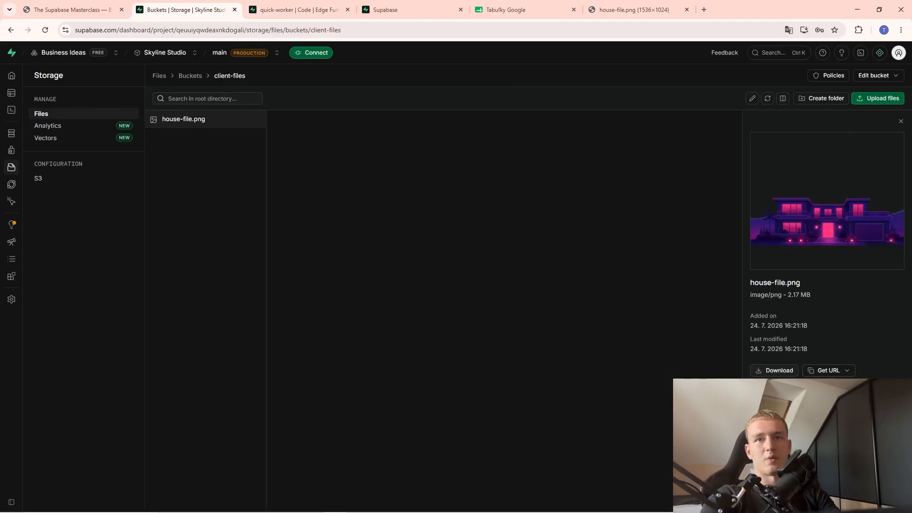
# Look at the custom expiry option (unit set to years) without generating, then go back to the buckets list.
pyautogui.click(827, 426)
pyautogui.click(513, 293)
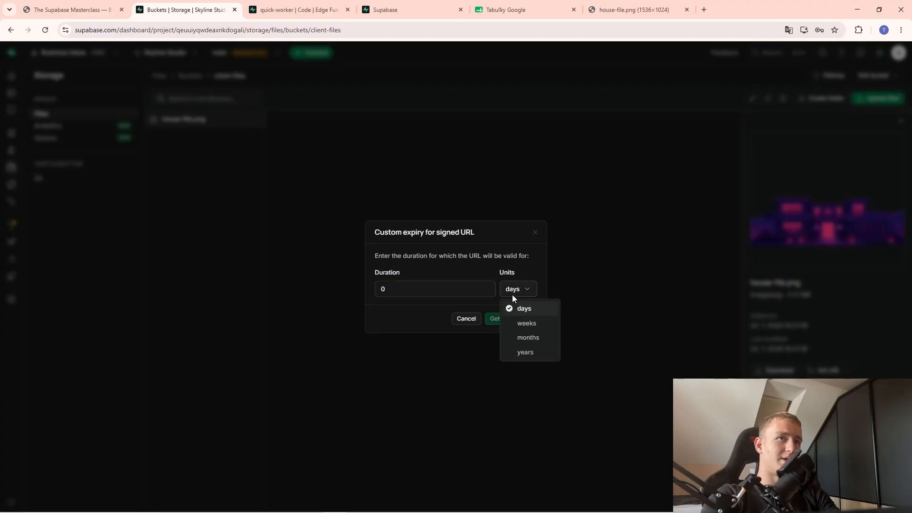
pyautogui.click(522, 351)
pyautogui.click(535, 233)
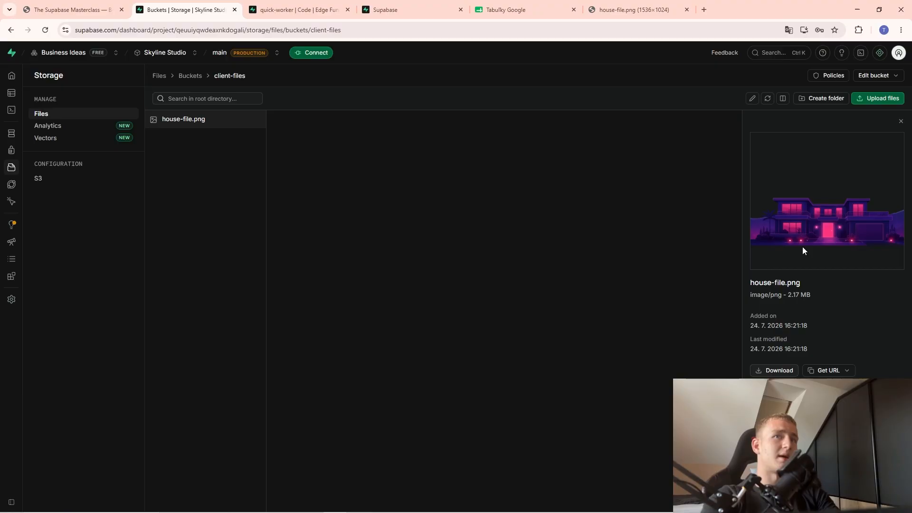
pyautogui.hotkey('alt', 'Tab')
pyautogui.hotkey('alt', 'Tab')
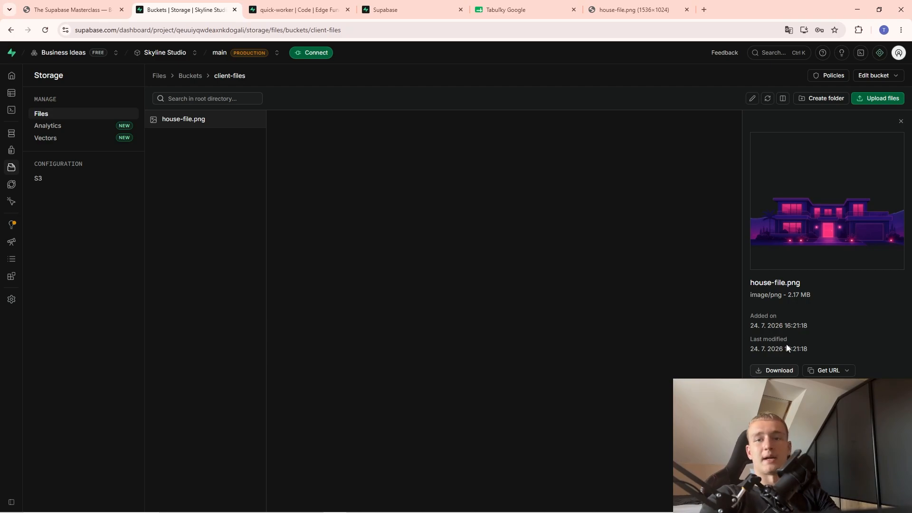
pyautogui.click(257, 119)
pyautogui.click(175, 244)
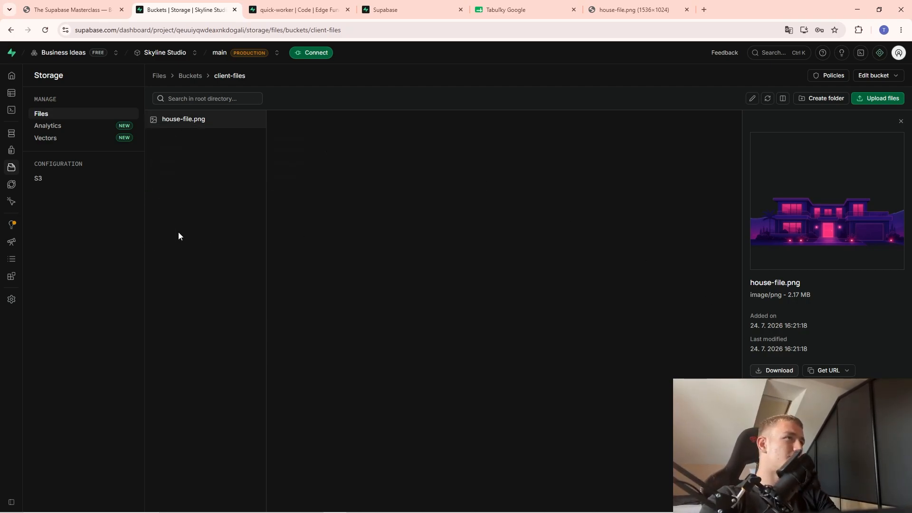
pyautogui.click(190, 76)
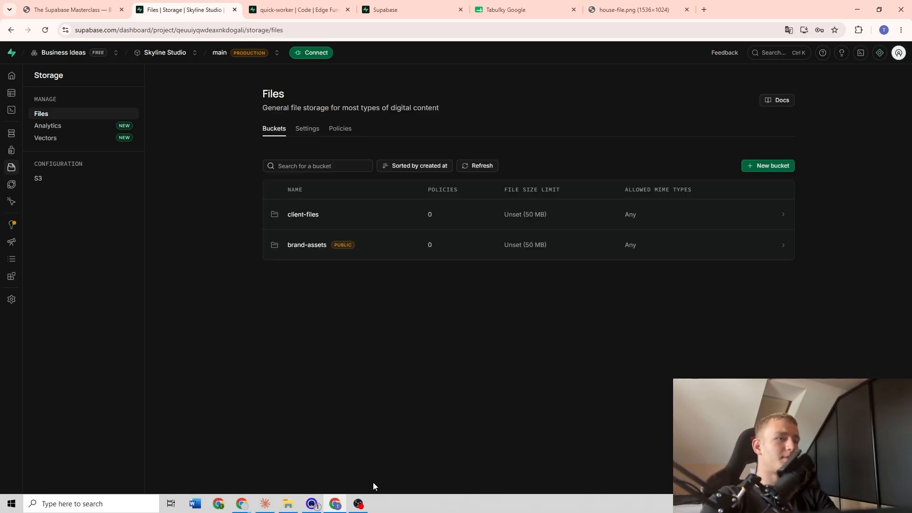
# Scroll the Masterclass slides down to the Part 8 'The showpiece' RAG section.
pyautogui.click(100, 7)
pyautogui.scroll(-7, 200, 234)
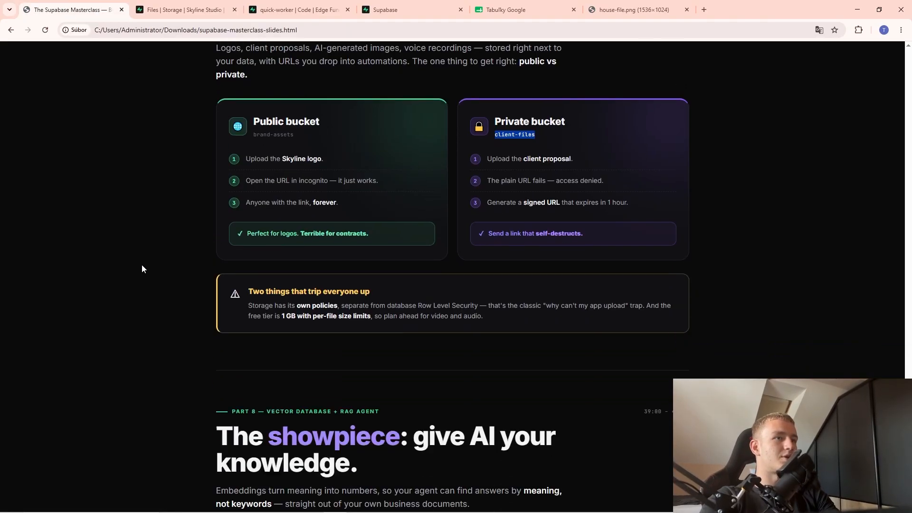
pyautogui.scroll(-1, 147, 290)
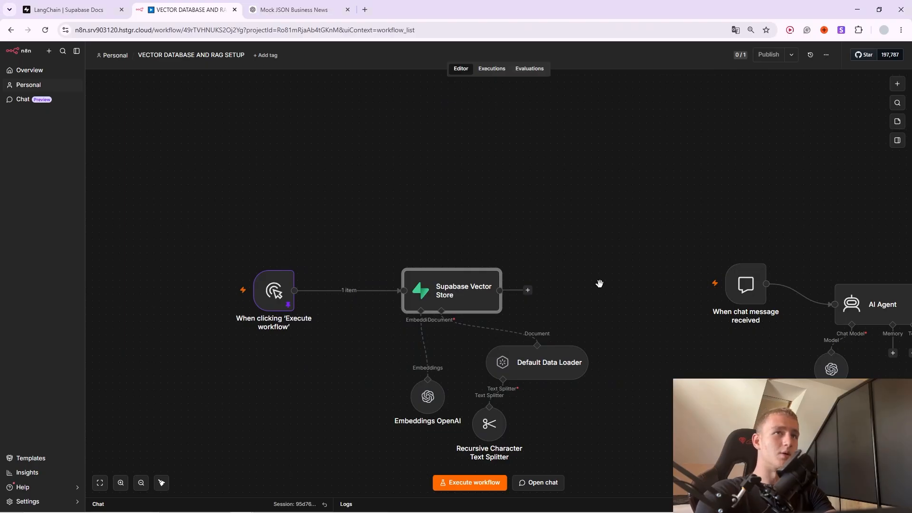
# Move the five ingestion nodes and the five chat agent nodes closer together on the canvas.
pyautogui.scroll(-3, 598, 285)
pyautogui.moveTo(173, 247); pyautogui.dragTo(508, 402)
pyautogui.moveTo(453, 371); pyautogui.dragTo(409, 364)
pyautogui.click(490, 336)
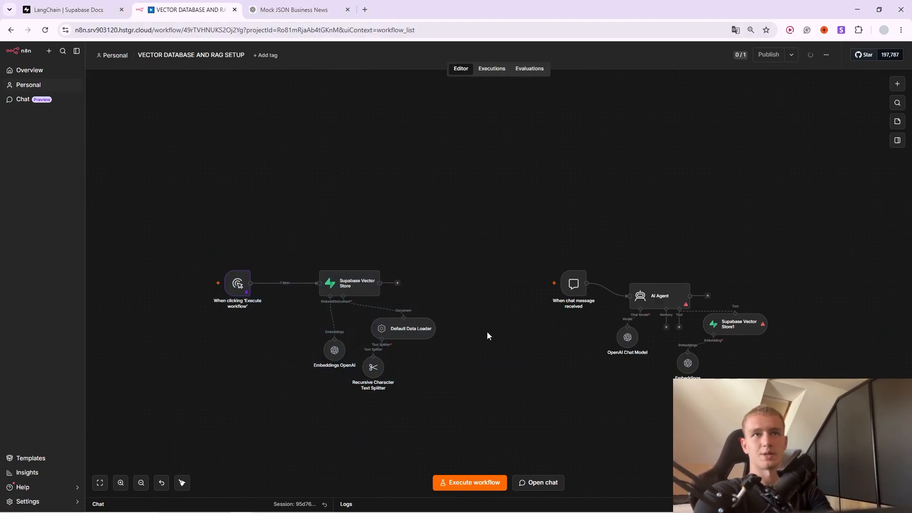
pyautogui.moveTo(527, 214); pyautogui.dragTo(646, 342)
pyautogui.click(632, 299)
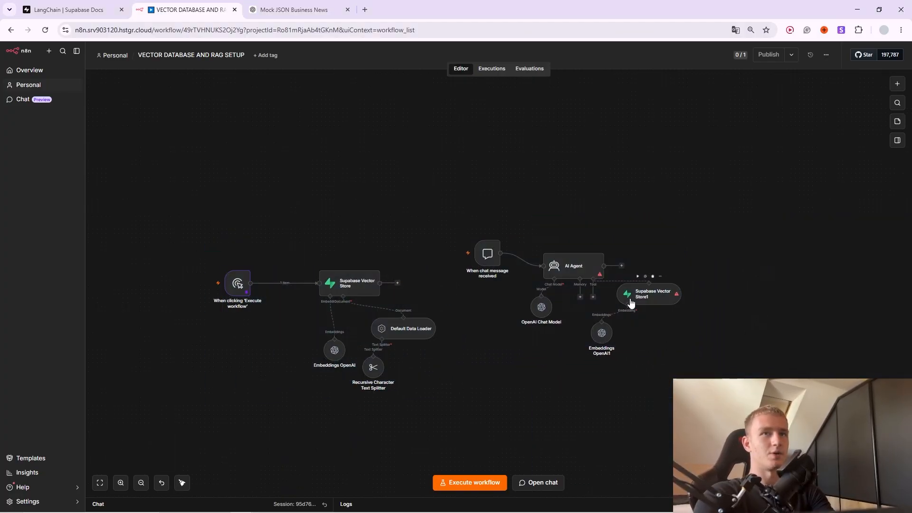
# Open and close the Supabase Vector Store1 node settings, then go to the LangChain Supabase docs.
pyautogui.press('Return')
pyautogui.click(538, 51)
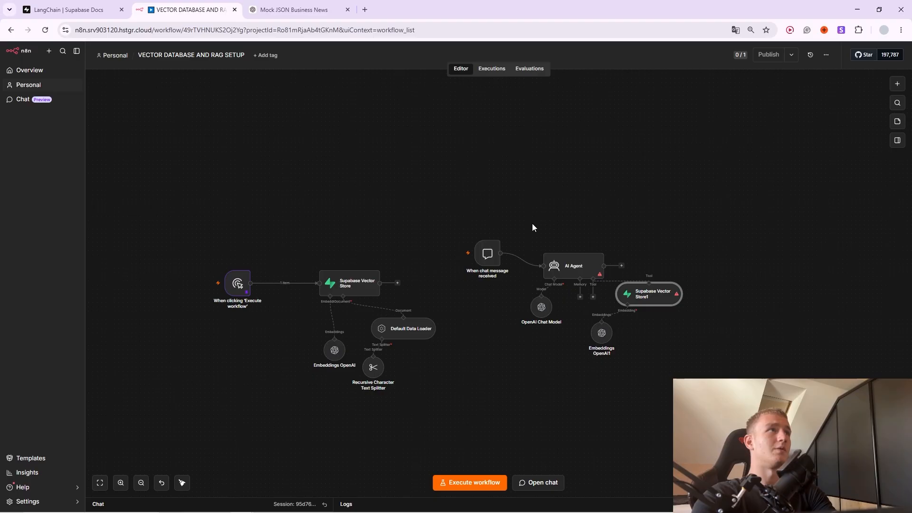
pyautogui.click(62, 9)
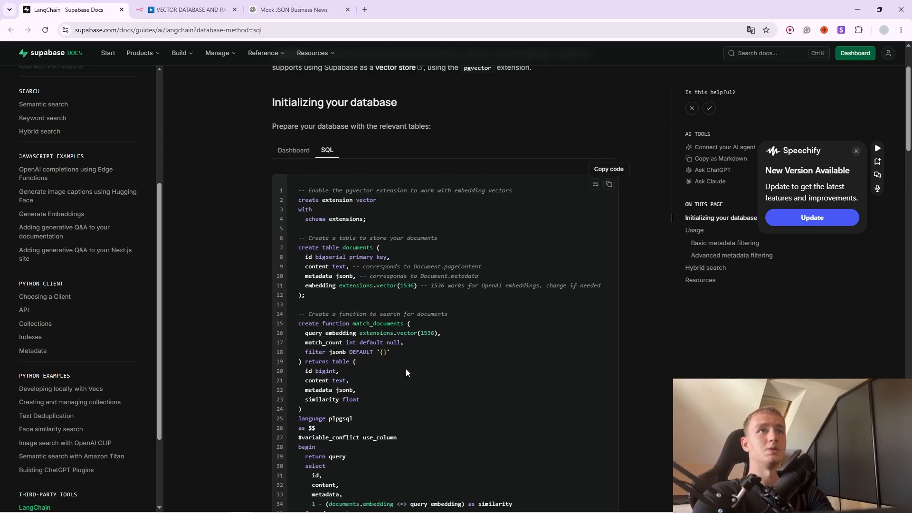
# Scroll through the LangChain docs' SQL setup and Usage code, then bring the Masterclass slides window forward.
pyautogui.scroll(2, 436, 373)
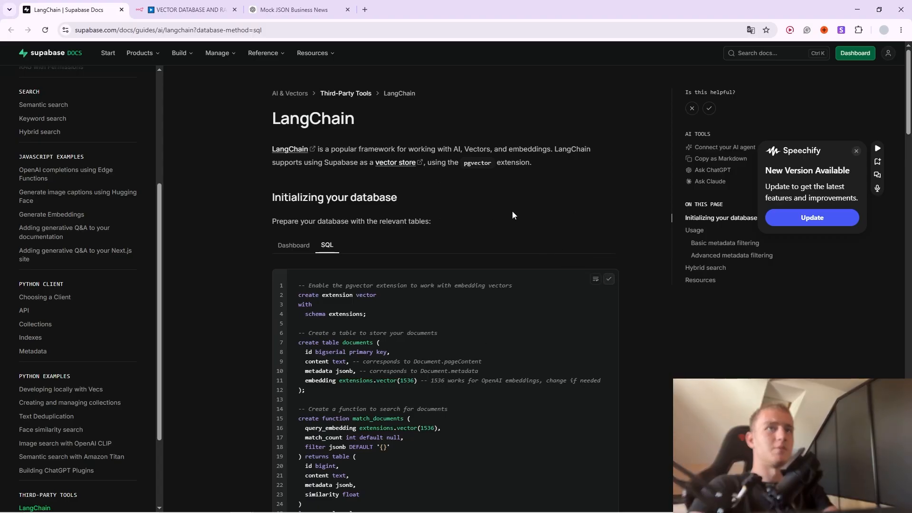
pyautogui.scroll(-3, 466, 220)
pyautogui.scroll(-4, 455, 217)
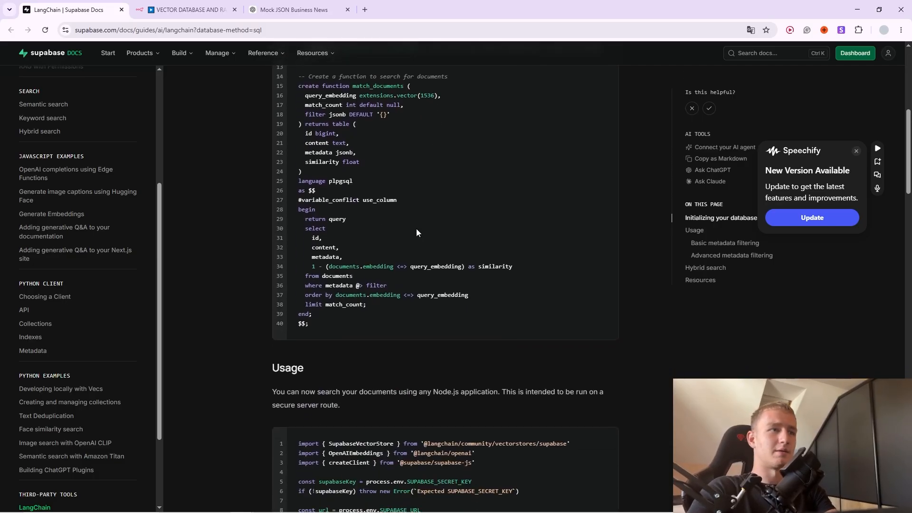
pyautogui.click(335, 503)
# Read the RAG agent system prompt on the Part 8 slides, then return to the Supabase LangChain docs.
pyautogui.scroll(2, 368, 290)
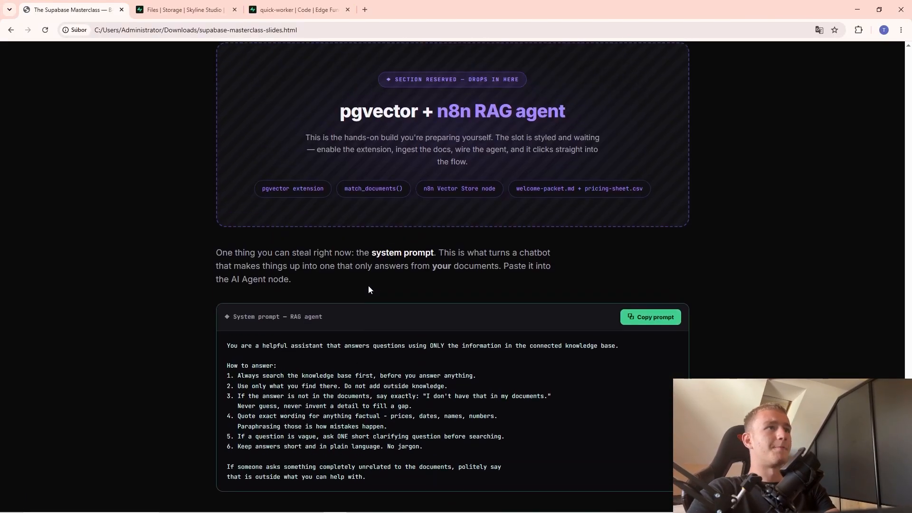
pyautogui.scroll(6, 368, 288)
pyautogui.scroll(-2, 366, 290)
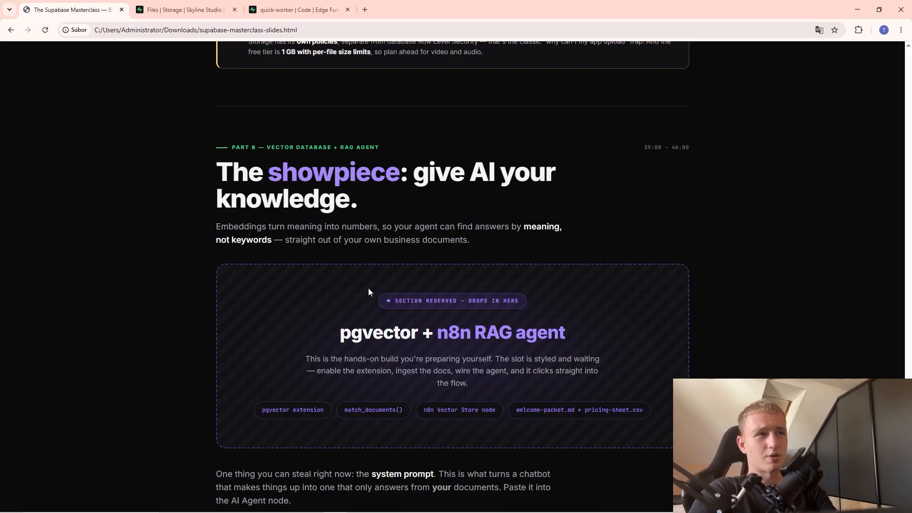
pyautogui.scroll(-4, 441, 329)
pyautogui.scroll(-3, 441, 332)
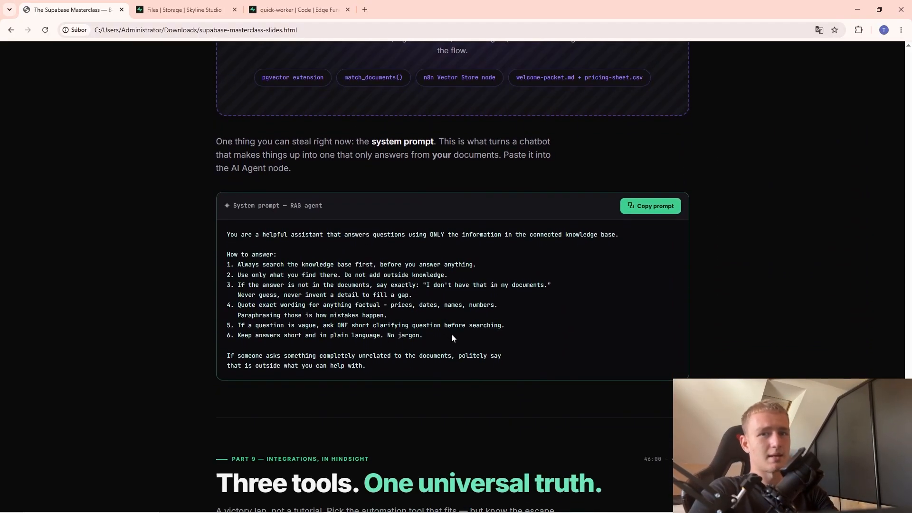
pyautogui.scroll(4, 451, 337)
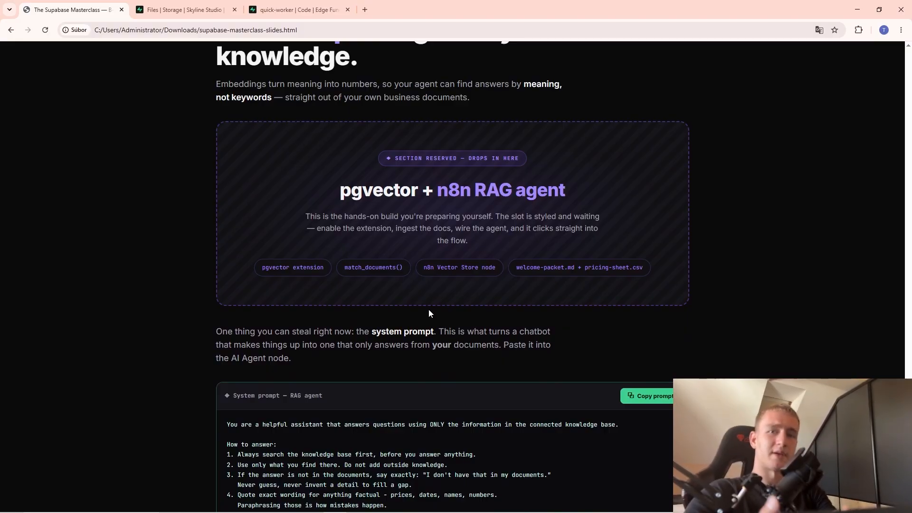
pyautogui.hotkey('alt', 'Tab')
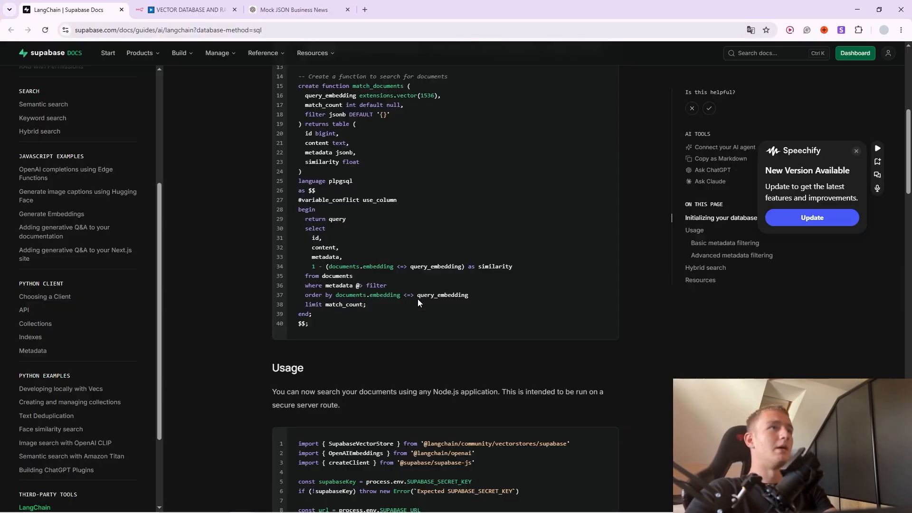
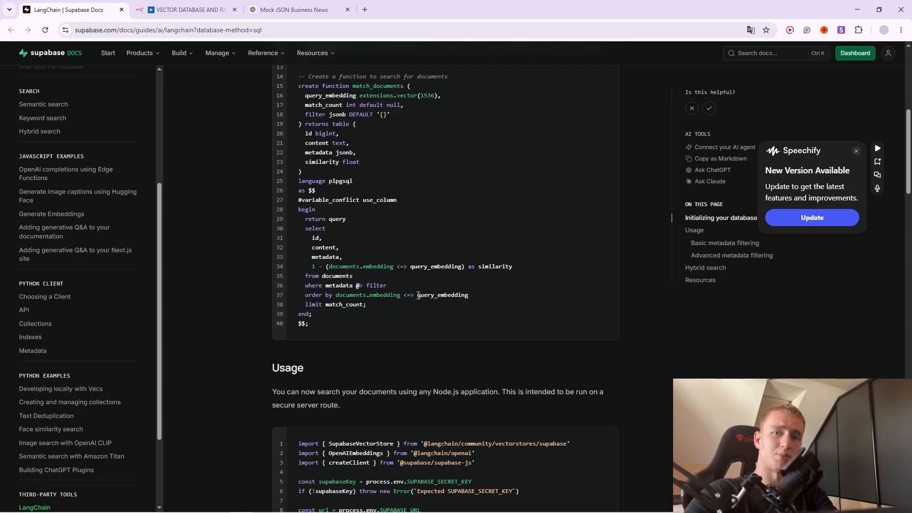
# Glance at the n8n RAG workflow, then scroll through the LangChain docs' SQL setup code.
pyautogui.click(190, 9)
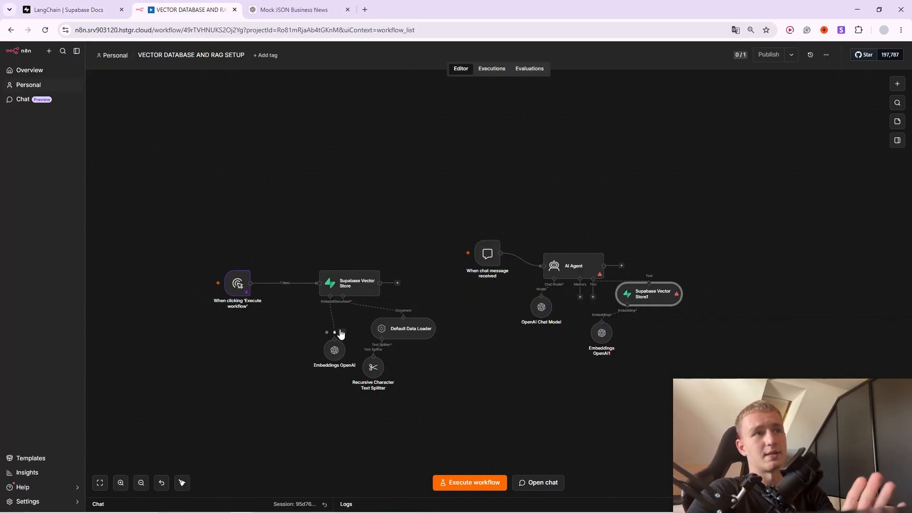
pyautogui.click(71, 9)
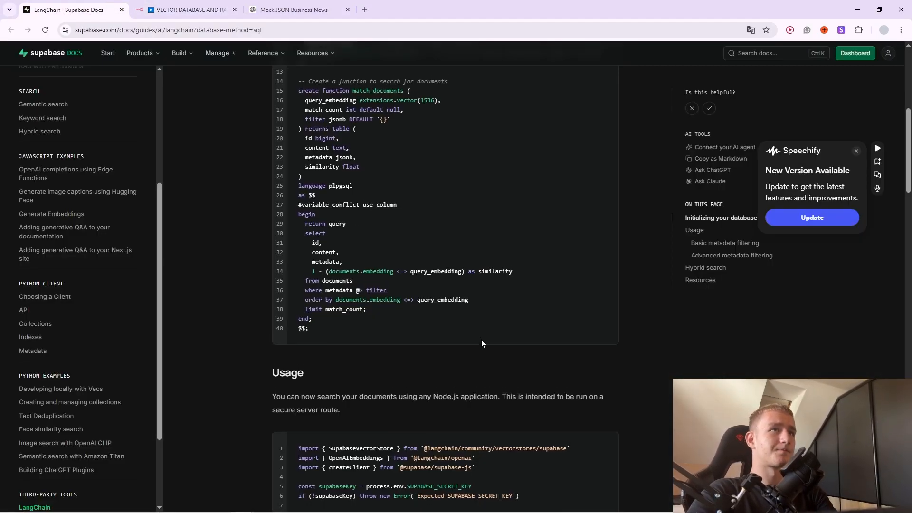
pyautogui.scroll(7, 512, 375)
pyautogui.scroll(-4, 515, 375)
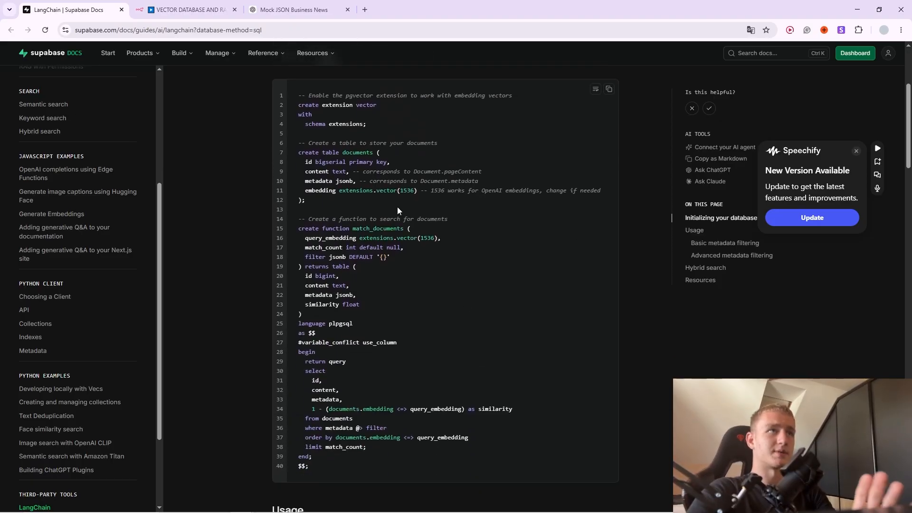
pyautogui.scroll(2, 398, 211)
pyautogui.scroll(-3, 398, 213)
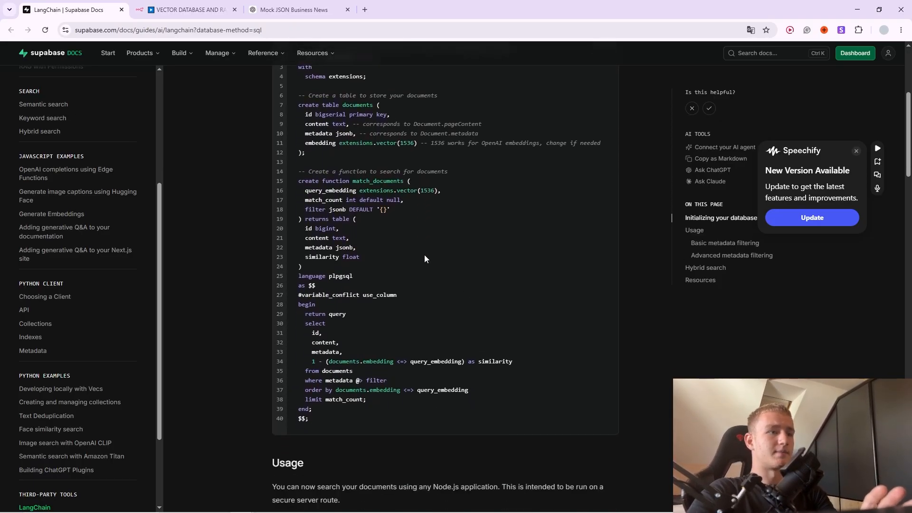
pyautogui.scroll(4, 424, 258)
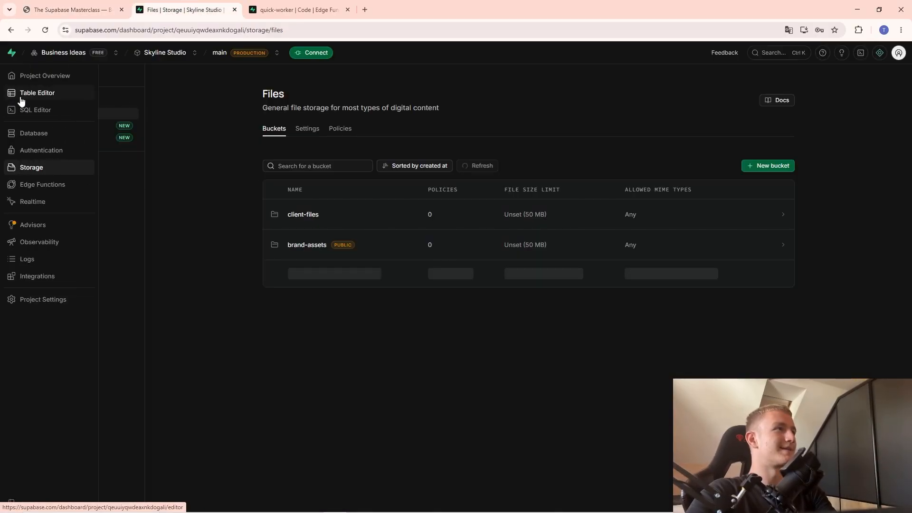
# Replace the SQL Editor query with the pasted LangChain vector setup SQL and run it.
pyautogui.click(35, 111)
pyautogui.hotkey('ctrl', 'a')
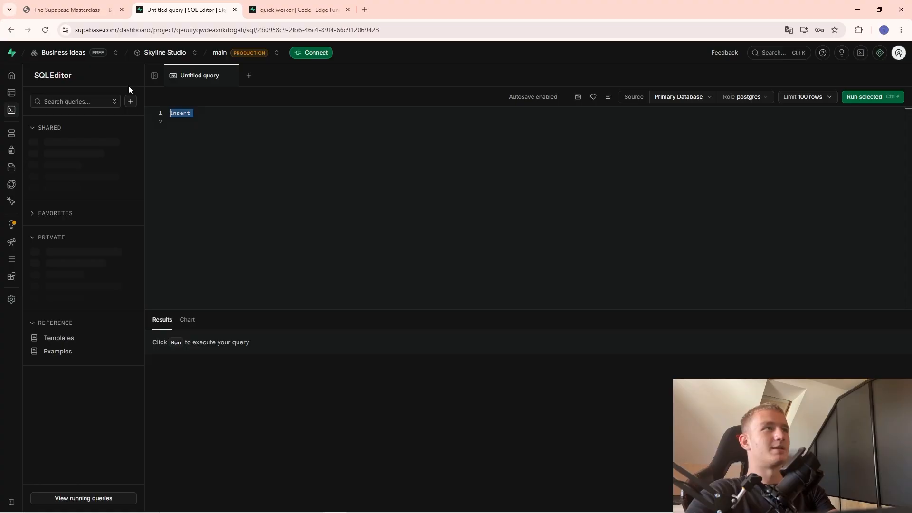
pyautogui.press('BackSpace')
pyautogui.hotkey('ctrl', 'v')
pyautogui.scroll(5, 242, 244)
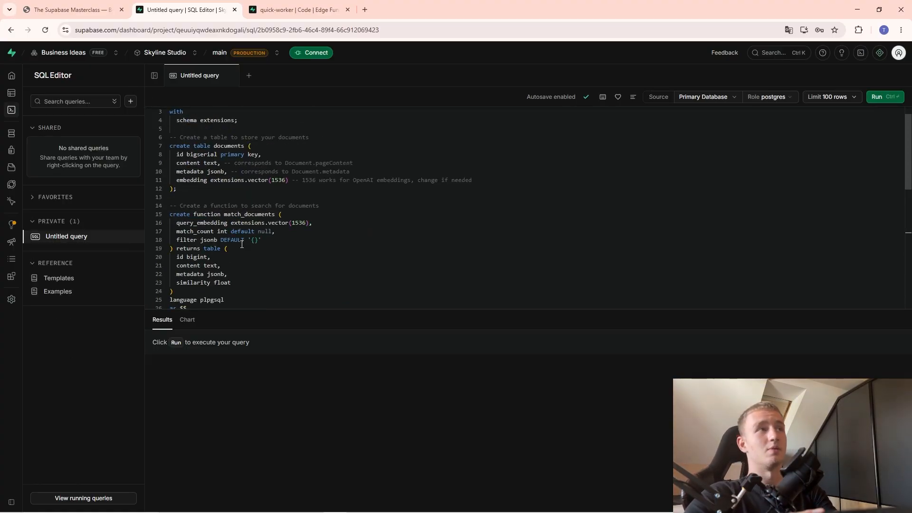
pyautogui.scroll(1, 241, 244)
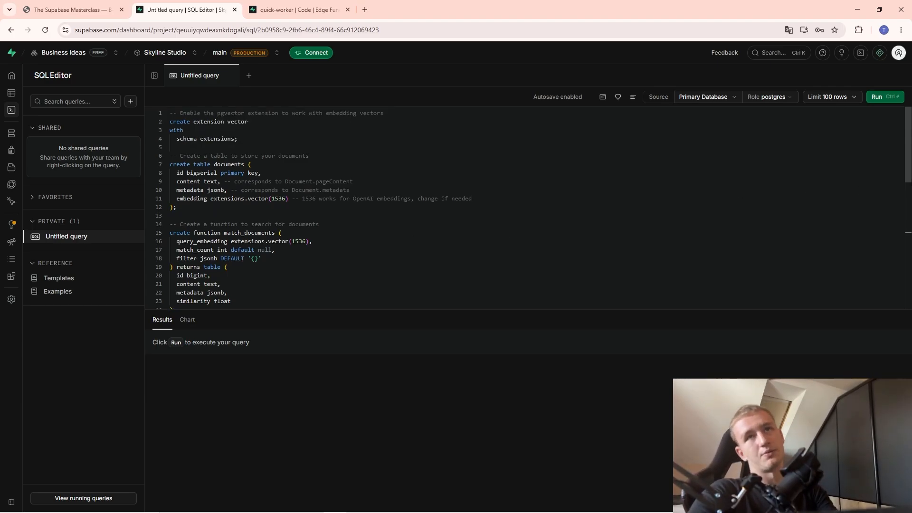
pyautogui.click(876, 96)
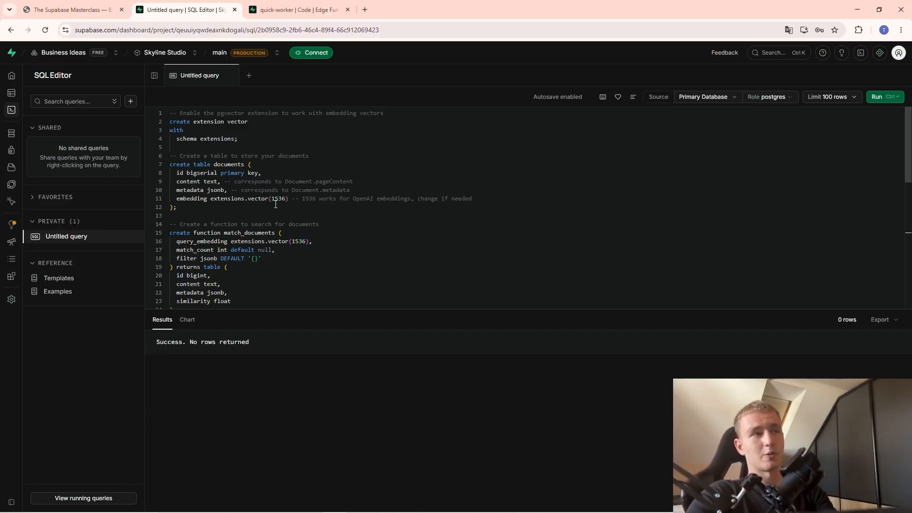
# Highlight the documents table name, its column definitions, and the vector(1536) embedding type.
pyautogui.doubleClick(234, 165)
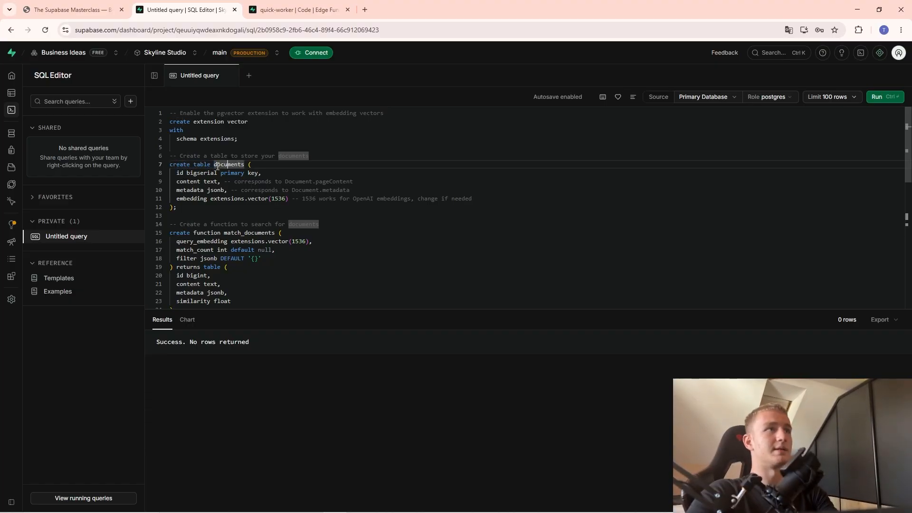
pyautogui.click(229, 190)
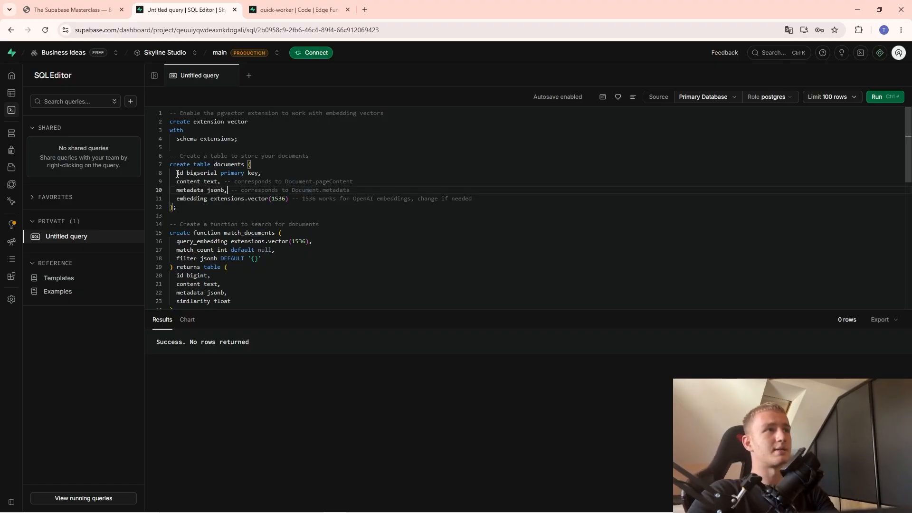
pyautogui.moveTo(177, 174); pyautogui.dragTo(232, 198)
pyautogui.click(235, 199)
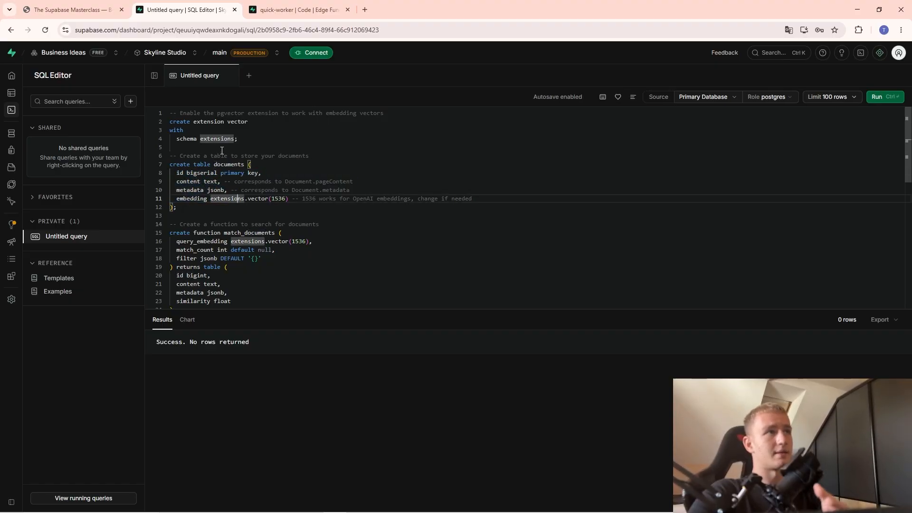
pyautogui.doubleClick(232, 122)
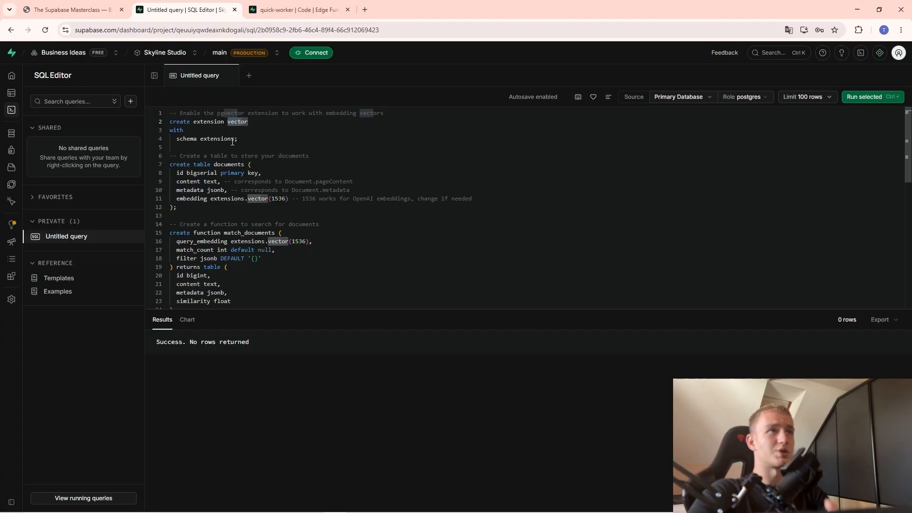
pyautogui.click(233, 143)
pyautogui.moveTo(288, 199); pyautogui.dragTo(247, 199)
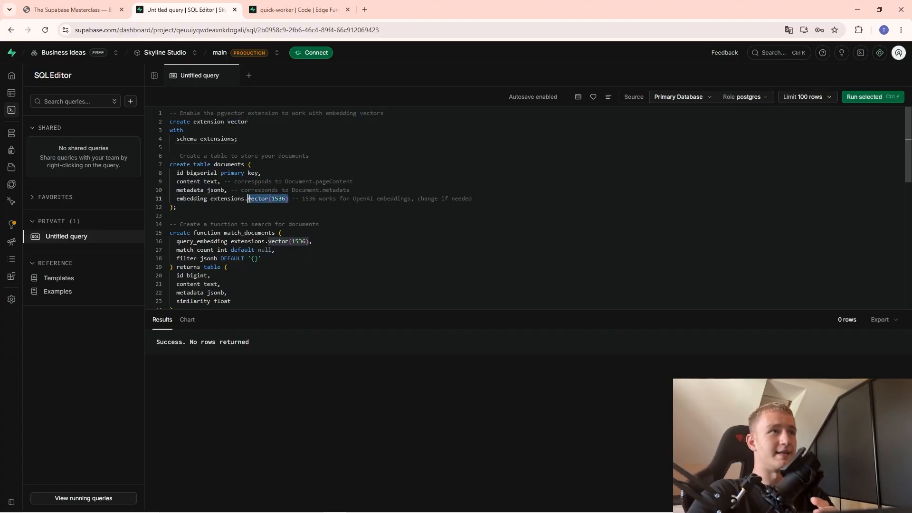
pyautogui.click(280, 200)
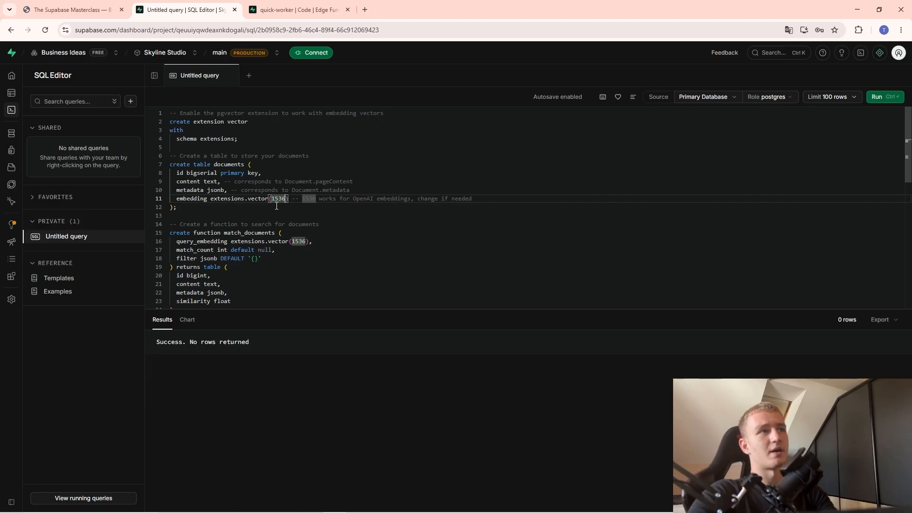
pyautogui.moveTo(286, 200); pyautogui.dragTo(272, 199)
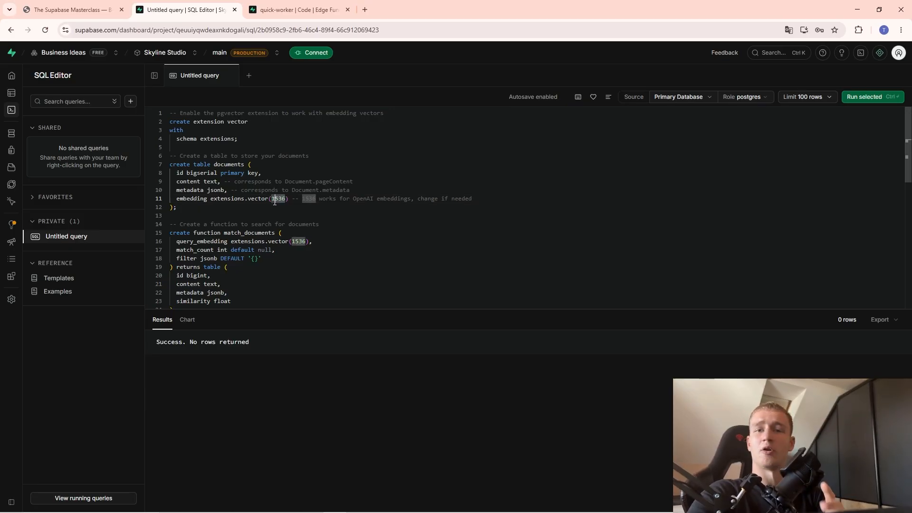
pyautogui.click(275, 200)
# Highlight the match_documents function's parameters, returned columns and query body.
pyautogui.scroll(-1, 300, 237)
pyautogui.scroll(-1, 300, 237)
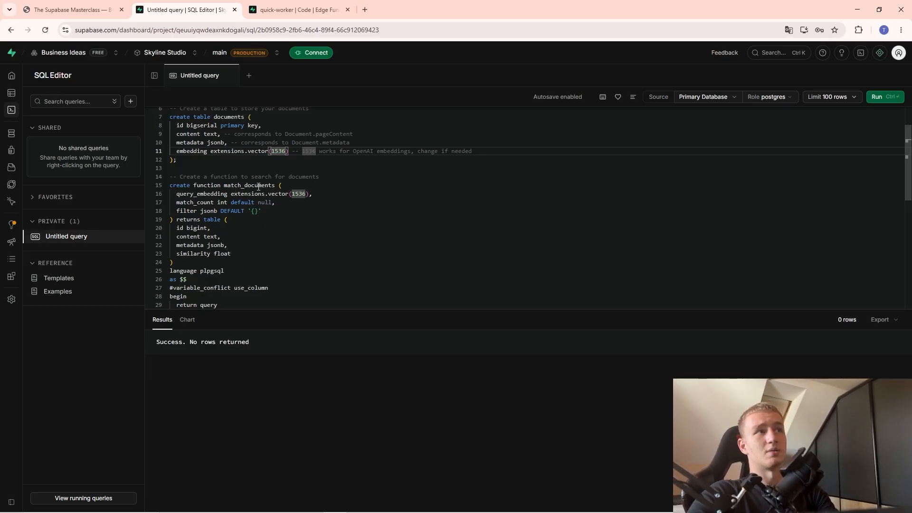
pyautogui.moveTo(176, 193); pyautogui.dragTo(228, 247)
pyautogui.click(231, 250)
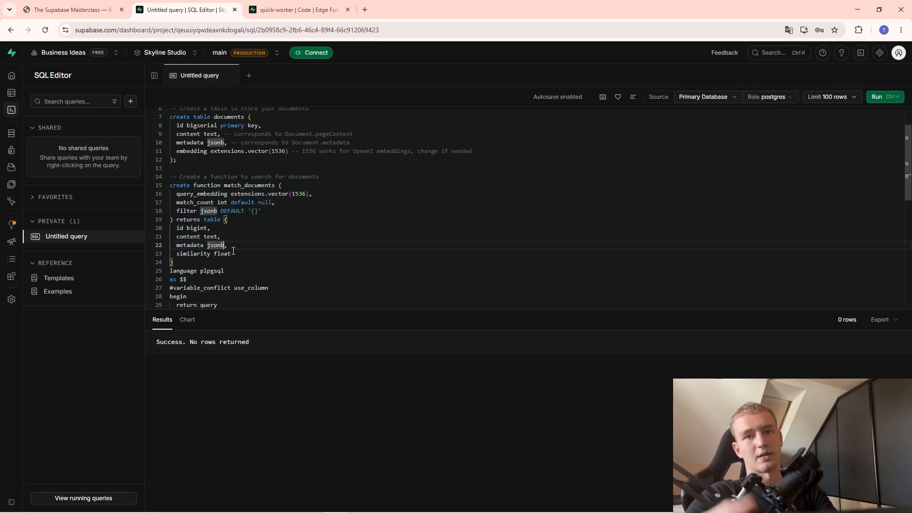
pyautogui.scroll(-3, 227, 237)
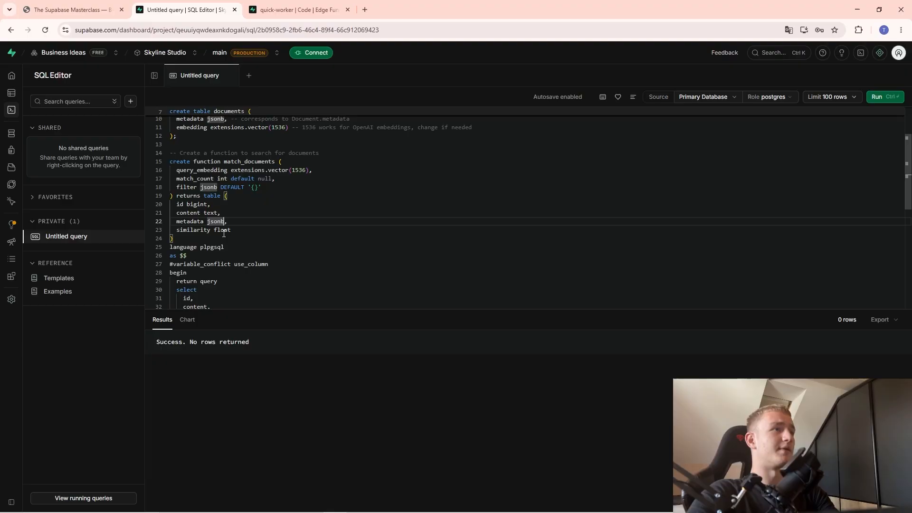
pyautogui.scroll(-3, 226, 228)
pyautogui.scroll(3, 226, 228)
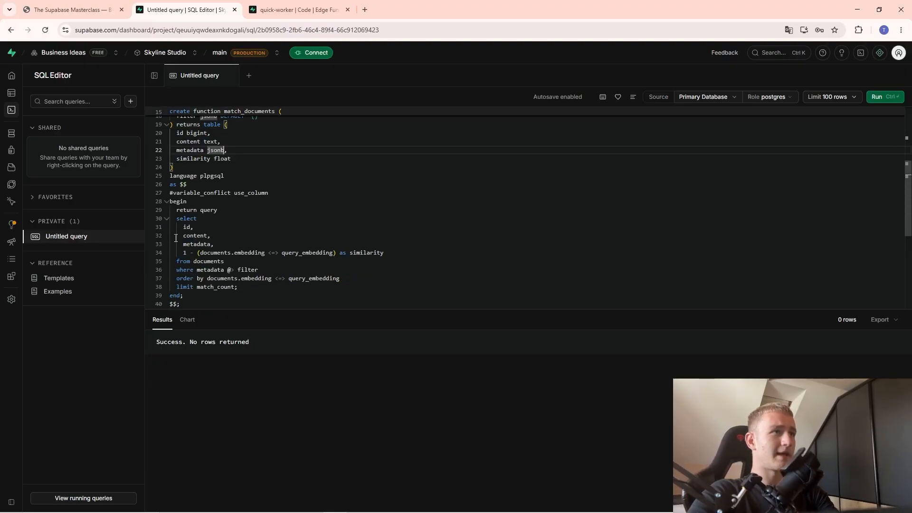
pyautogui.moveTo(177, 210); pyautogui.dragTo(259, 297)
pyautogui.click(290, 284)
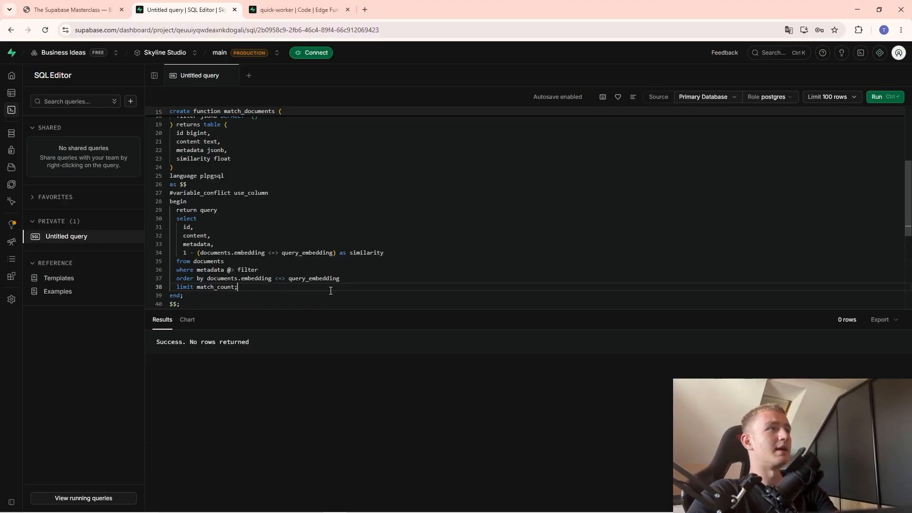
# Inspect the new, empty documents table in Supabase's Table Editor.
pyautogui.click(23, 93)
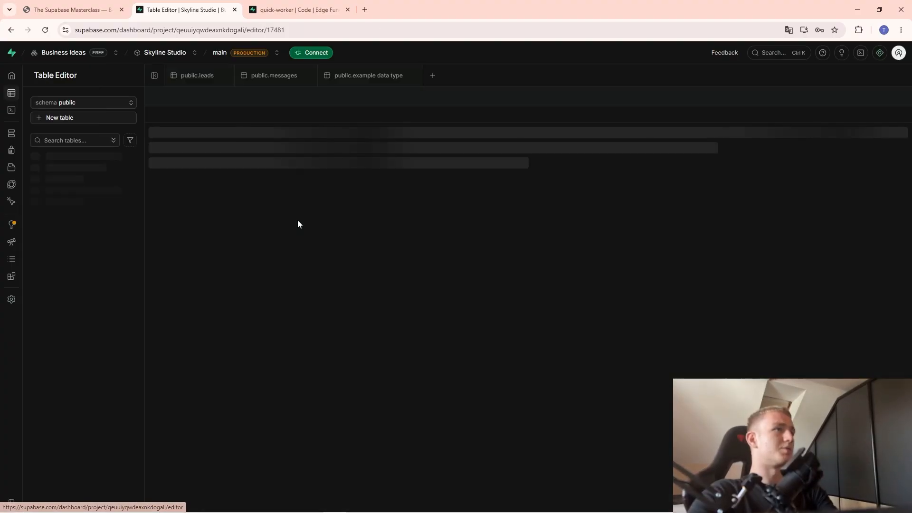
pyautogui.click(71, 158)
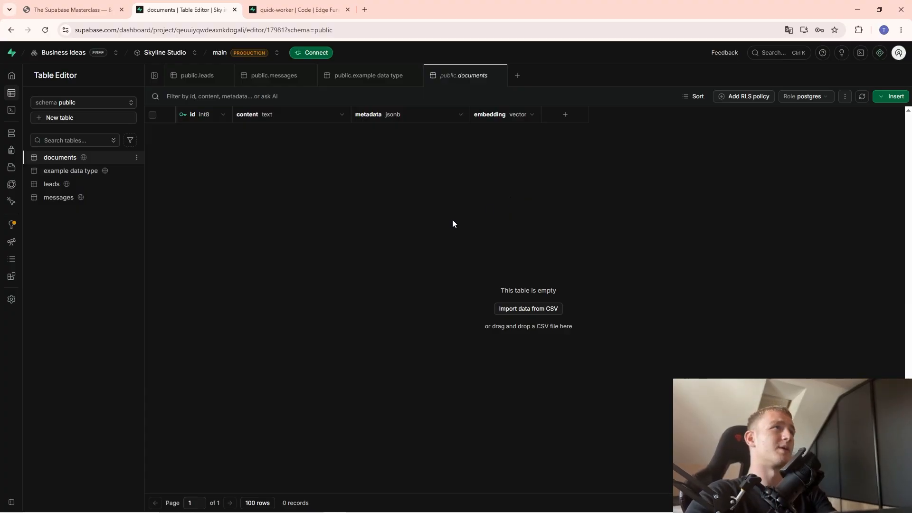
pyautogui.moveTo(242, 503)
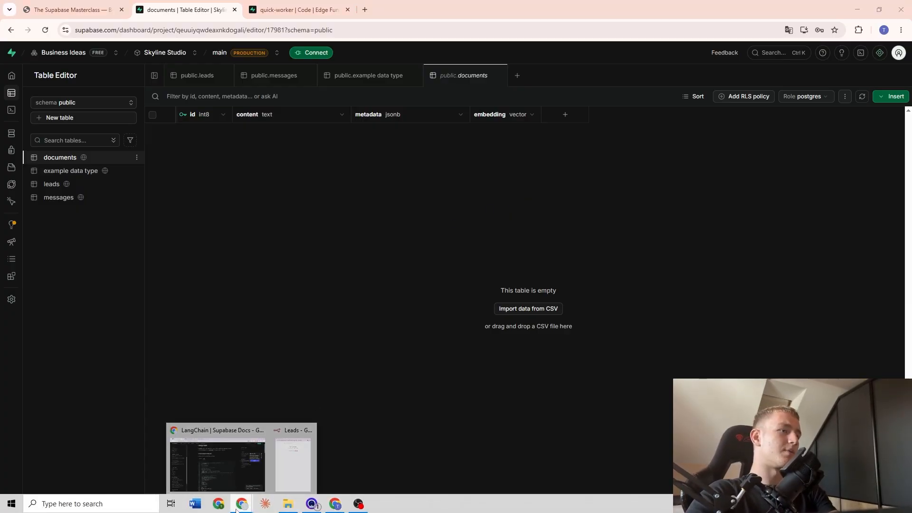
pyautogui.click(227, 459)
# Back in the n8n workflow, move the five ingestion-side nodes down and left.
pyautogui.click(202, 9)
pyautogui.moveTo(152, 224); pyautogui.dragTo(477, 428)
pyautogui.moveTo(370, 336); pyautogui.dragTo(332, 371)
pyautogui.click(323, 233)
# Reposition the manual trigger node and nudge the Supabase Vector Store node left.
pyautogui.scroll(3, 253, 307)
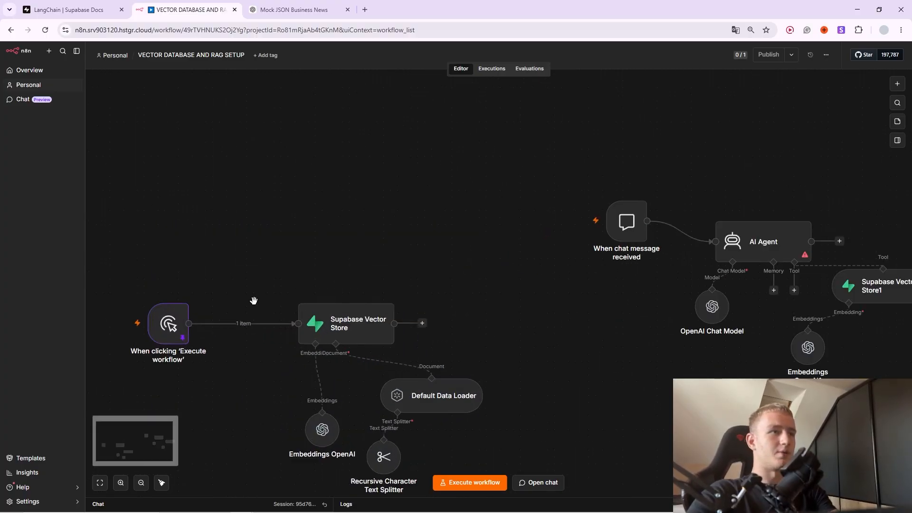
pyautogui.moveTo(253, 302); pyautogui.dragTo(320, 224)
pyautogui.moveTo(246, 264); pyautogui.dragTo(281, 285)
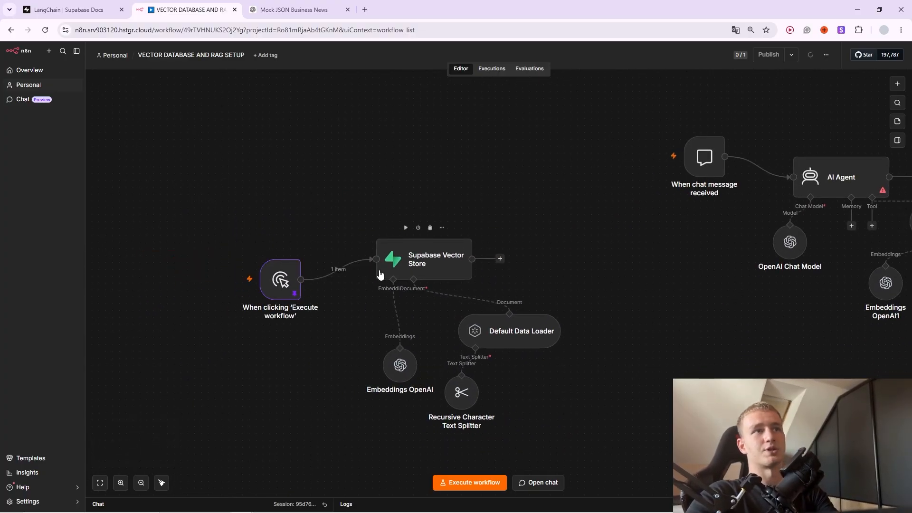
pyautogui.moveTo(417, 271); pyautogui.dragTo(397, 284)
pyautogui.click(284, 284)
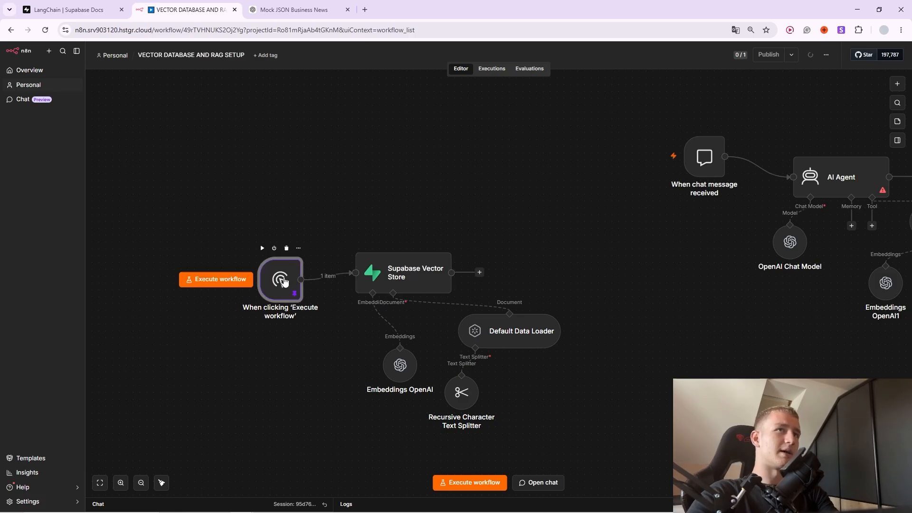
# Review the manual trigger's pinned article output, then close it and move the trigger left.
pyautogui.doubleClick(269, 299)
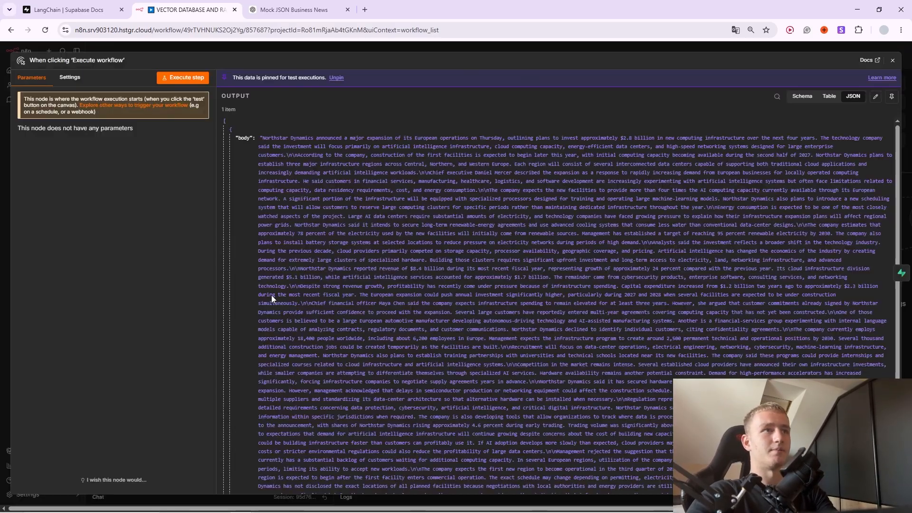
pyautogui.scroll(-3, 471, 275)
pyautogui.scroll(2, 488, 321)
pyautogui.scroll(1, 474, 308)
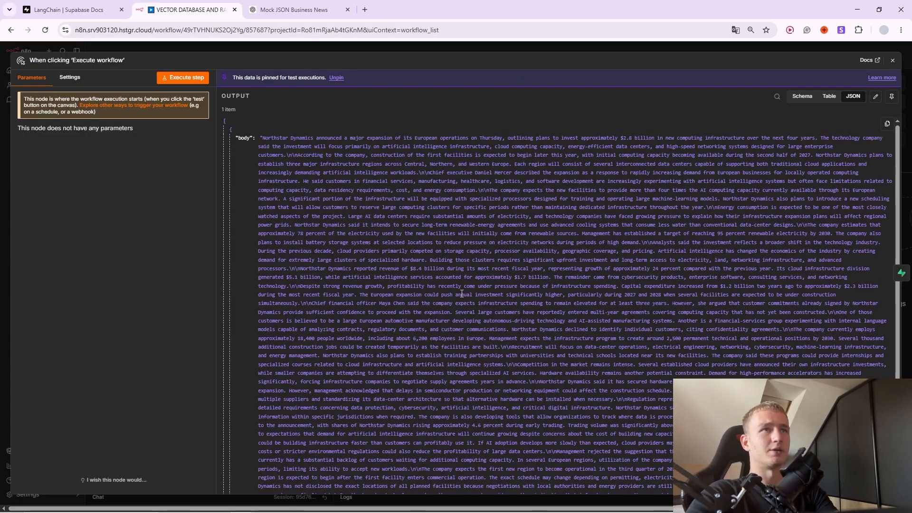
pyautogui.scroll(-3, 370, 244)
pyautogui.moveTo(369, 192); pyautogui.dragTo(379, 218)
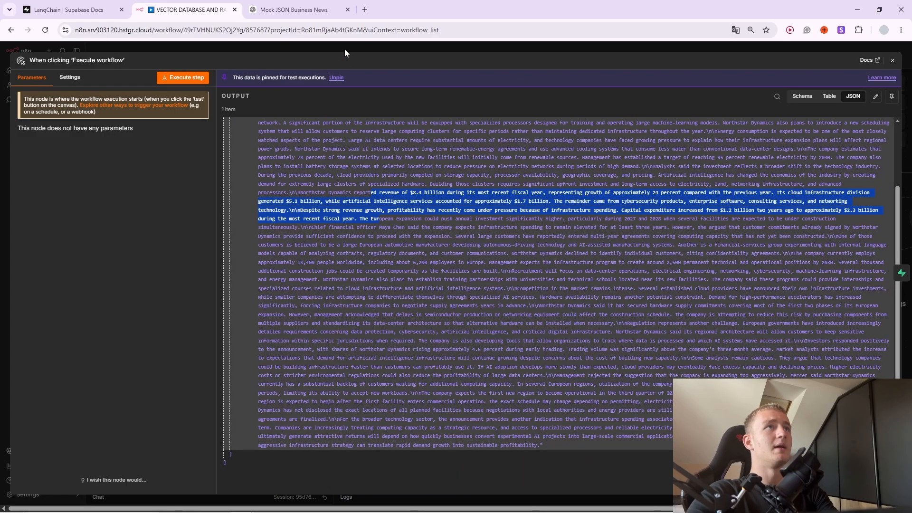
pyautogui.click(344, 49)
pyautogui.moveTo(272, 285); pyautogui.dragTo(231, 278)
# Search the node list for 'local' and 'files', add nothing, and move the trigger nearer the vector store.
pyautogui.click(299, 273)
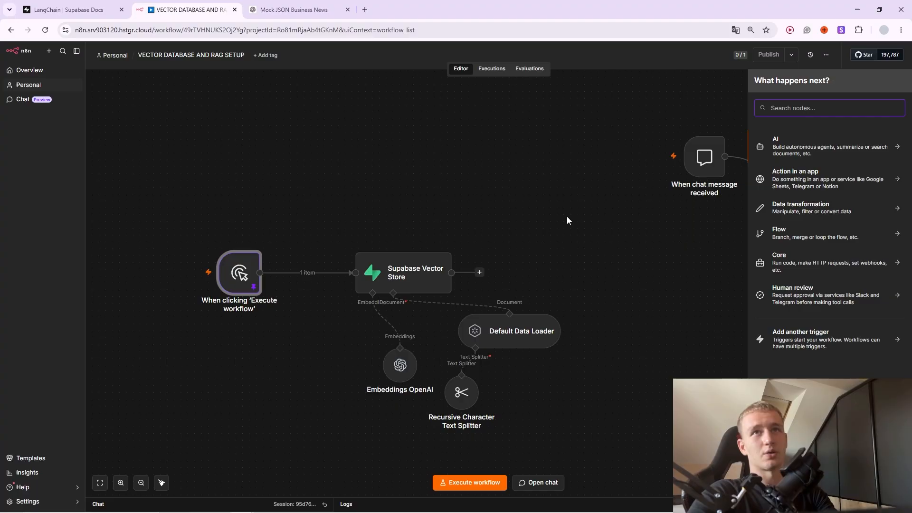
pyautogui.write('local')
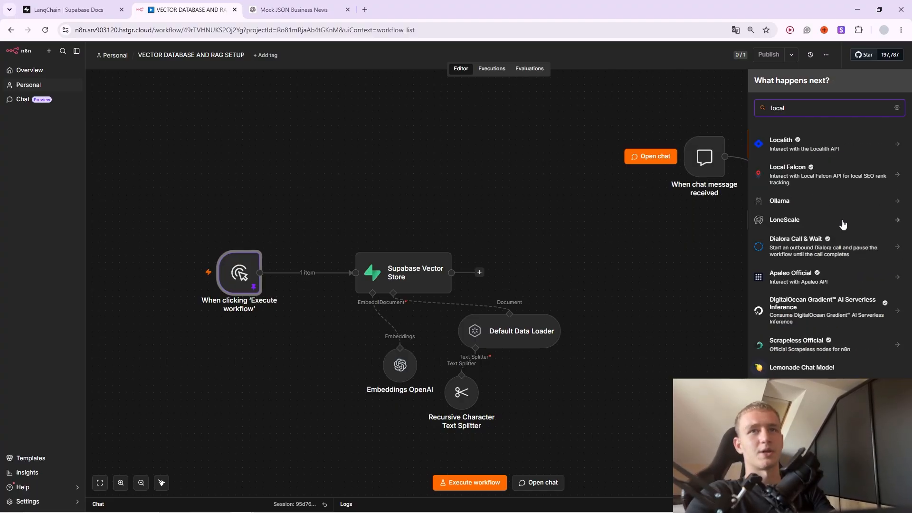
pyautogui.press('BackSpace')
pyautogui.press('BackSpace')
pyautogui.press('BackSpace')
pyautogui.press('BackSpace')
pyautogui.press('BackSpace')
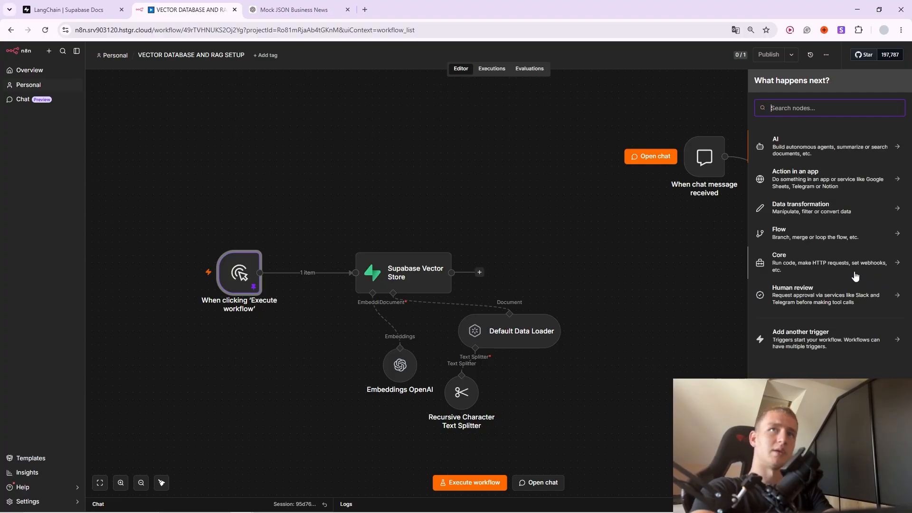
pyautogui.write('files')
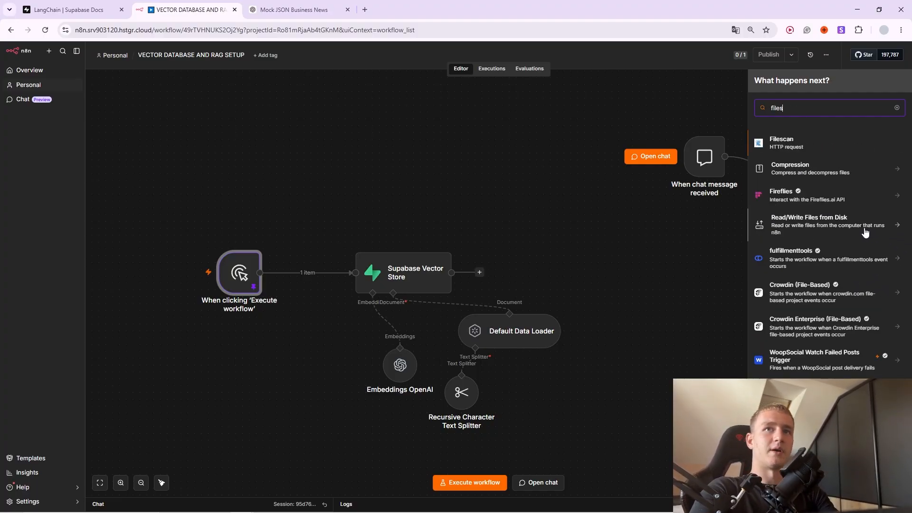
pyautogui.click(648, 236)
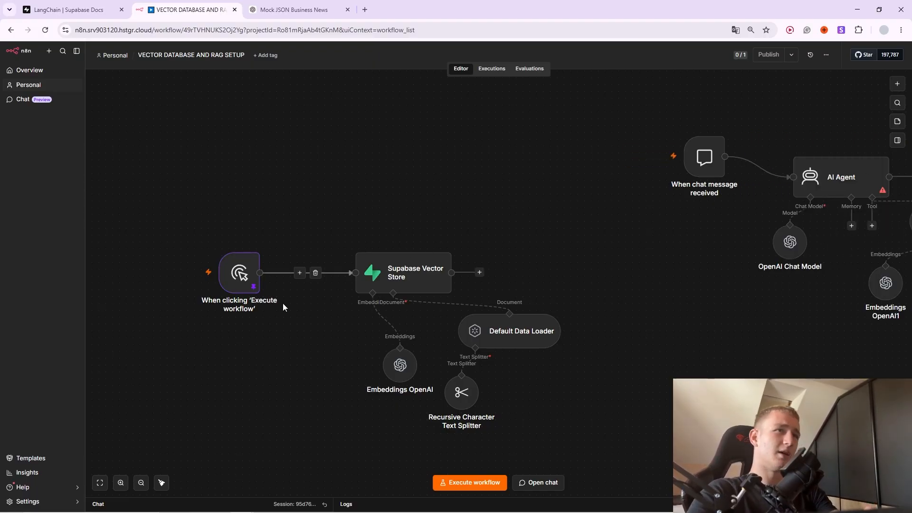
pyautogui.moveTo(228, 281); pyautogui.dragTo(262, 295)
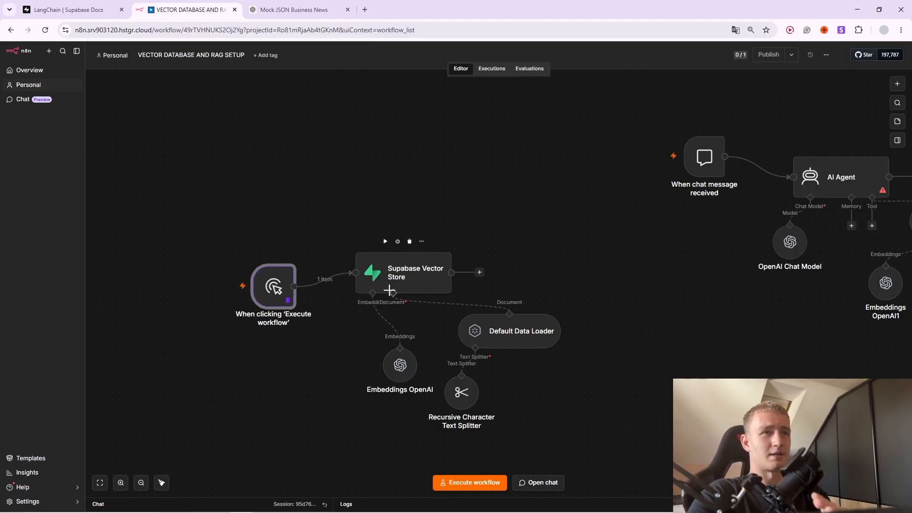
# Move the Embeddings OpenAI node, then start a new Supabase credential from the Vector Store node.
pyautogui.doubleClick(408, 280)
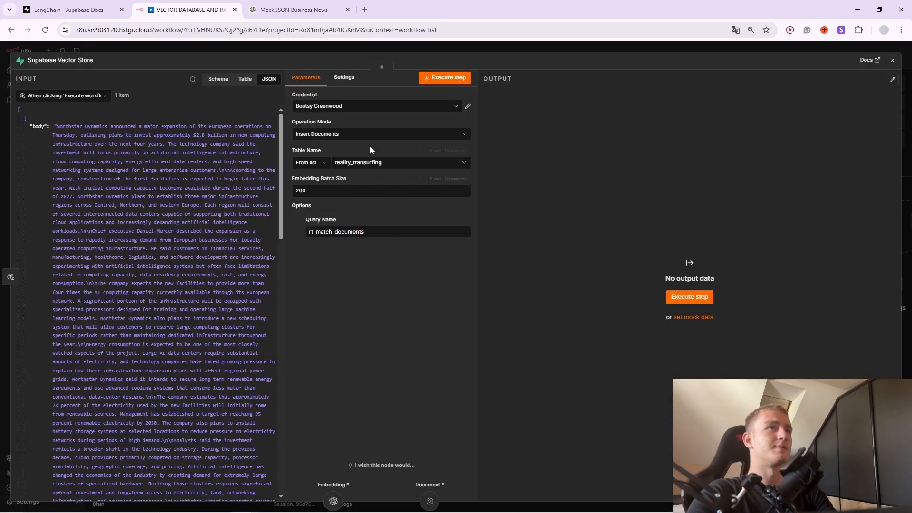
pyautogui.click(495, 49)
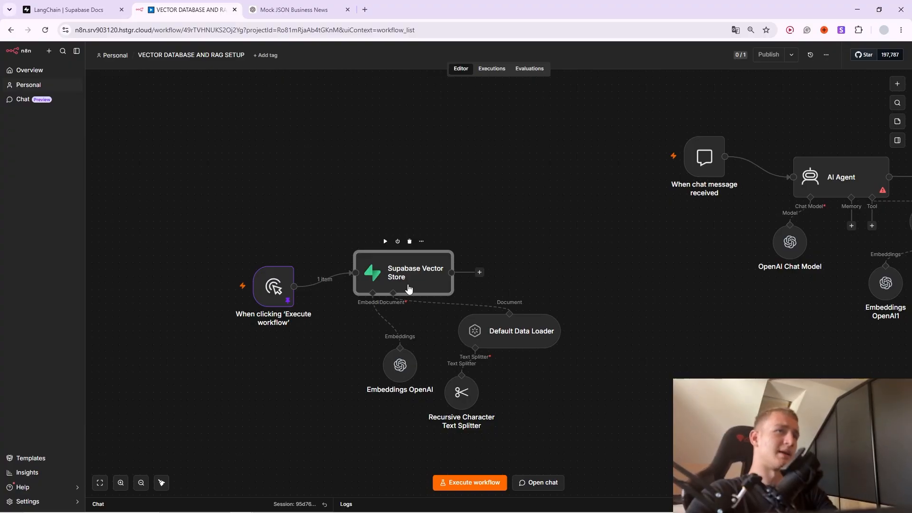
pyautogui.moveTo(398, 370); pyautogui.dragTo(363, 356)
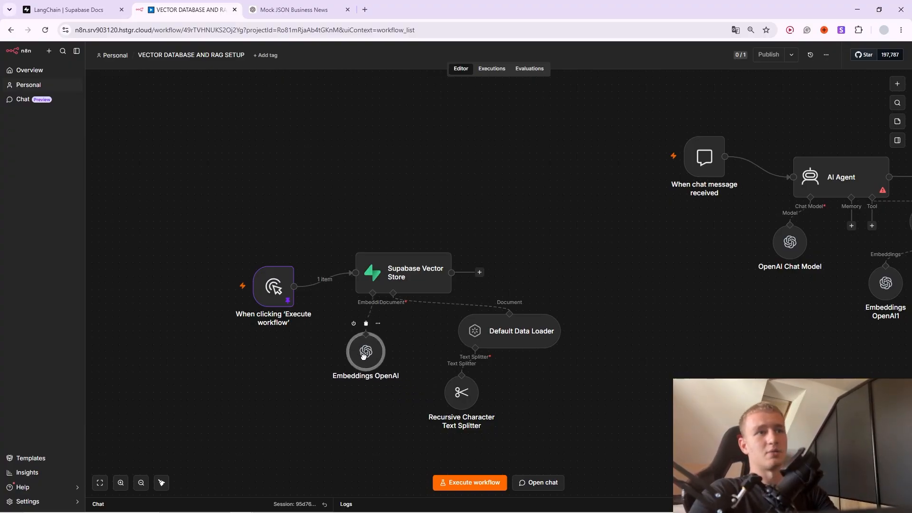
pyautogui.doubleClick(396, 283)
pyautogui.click(357, 107)
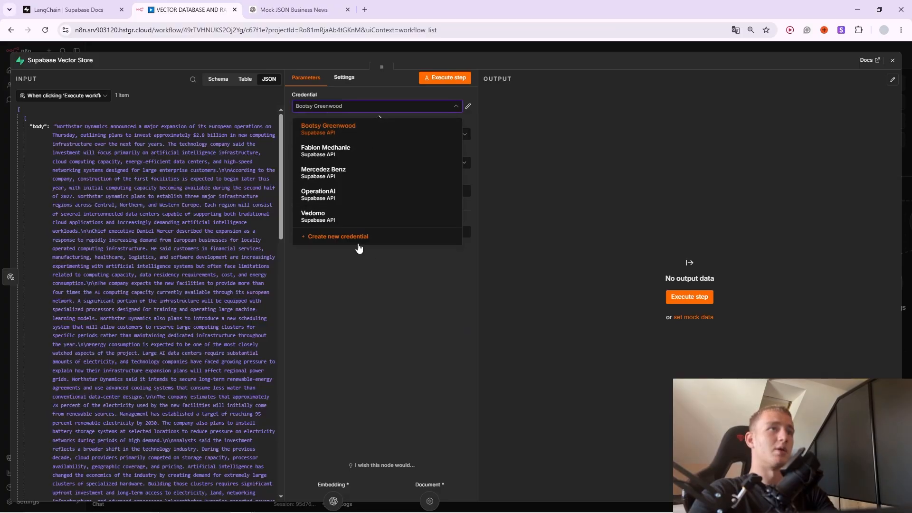
pyautogui.click(338, 235)
# Fill the credential's Host with the project API URL from Supabase's Data API settings.
pyautogui.click(390, 203)
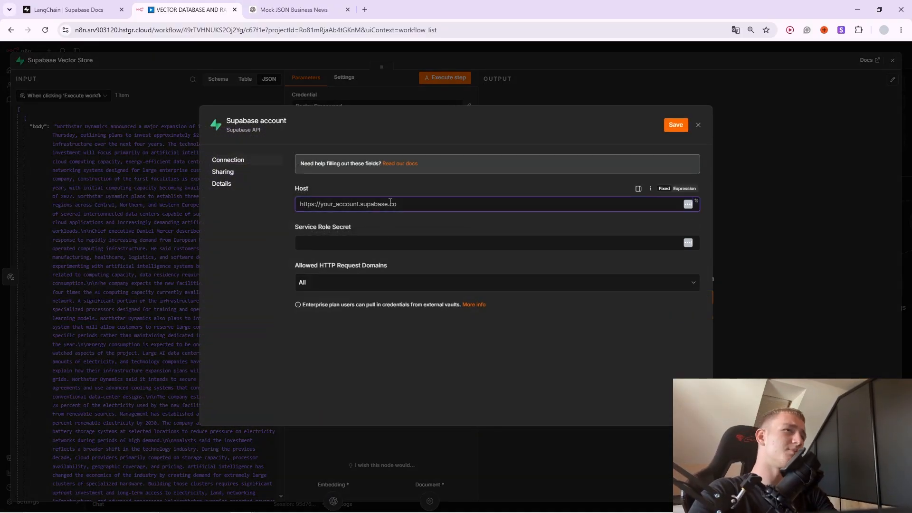
pyautogui.moveTo(301, 189); pyautogui.dragTo(308, 189)
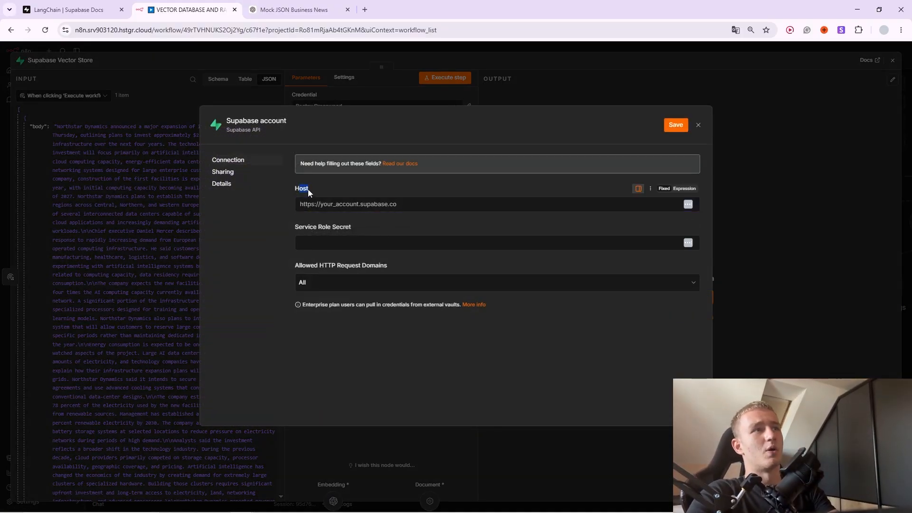
pyautogui.moveTo(309, 229); pyautogui.dragTo(334, 230)
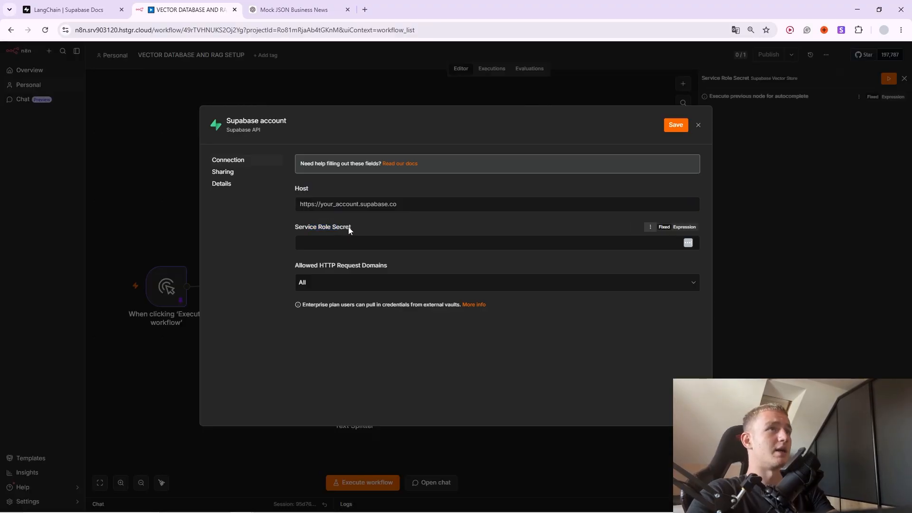
pyautogui.hotkey('alt', 'Tab')
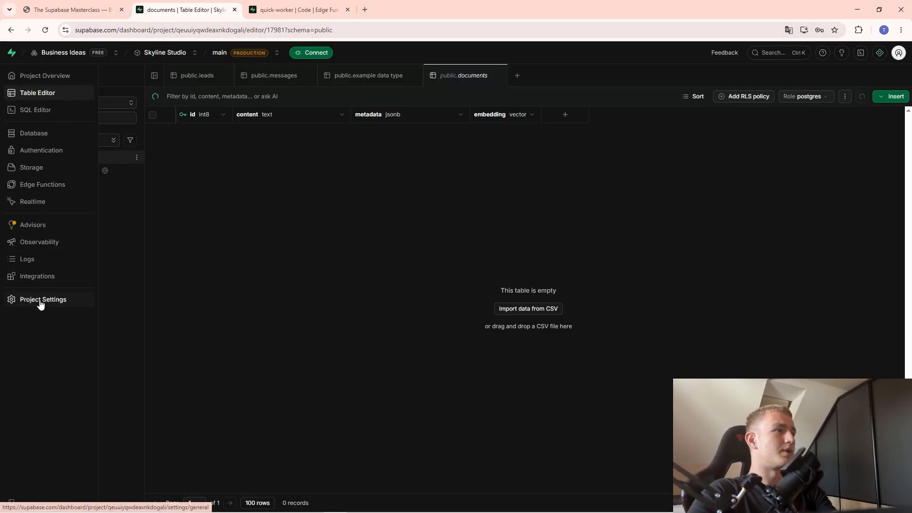
pyautogui.click(38, 301)
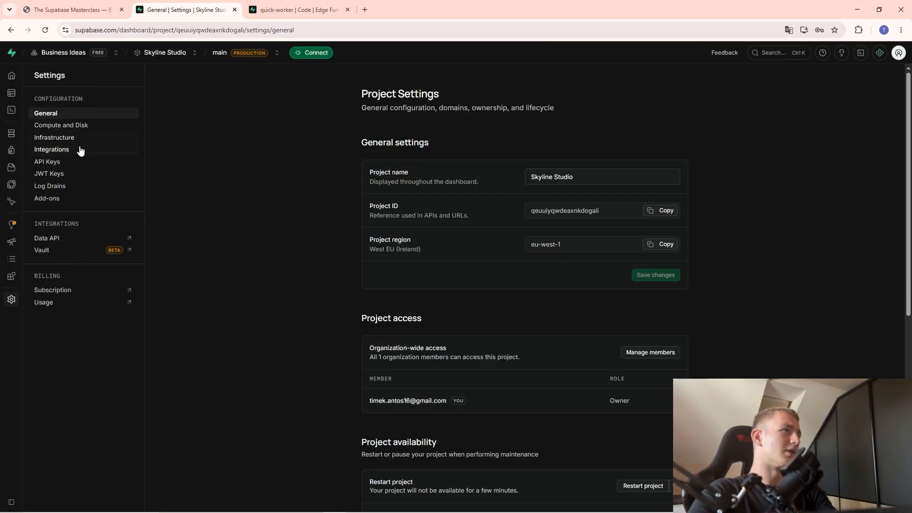
pyautogui.click(66, 239)
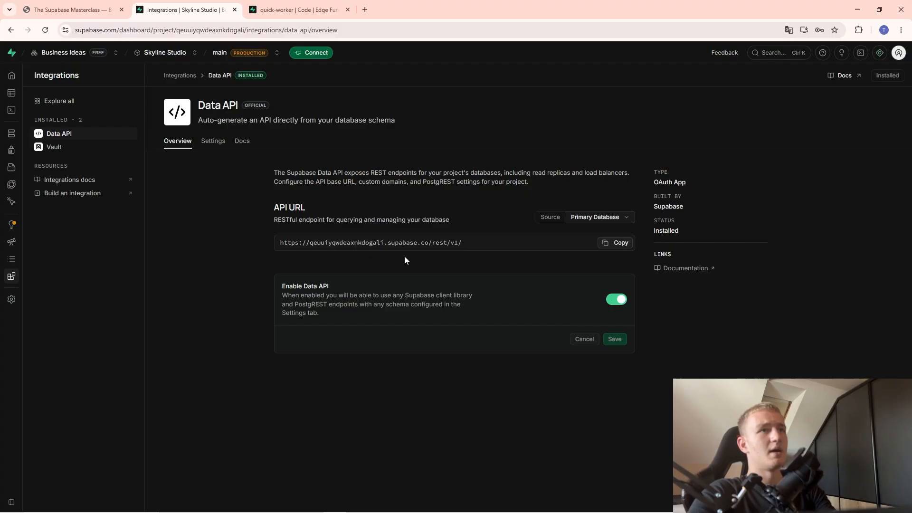
pyautogui.click(620, 242)
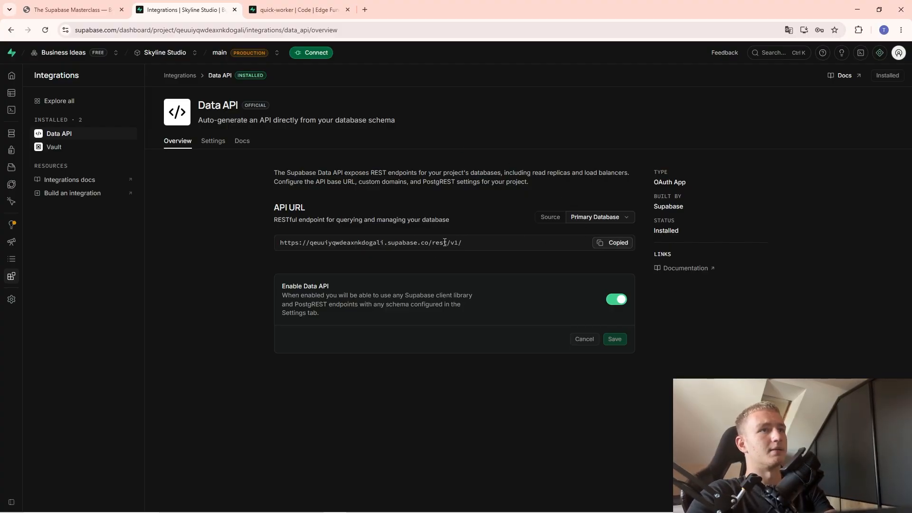
pyautogui.hotkey('alt', 'Tab')
pyautogui.click(407, 208)
pyautogui.hotkey('ctrl', 'v')
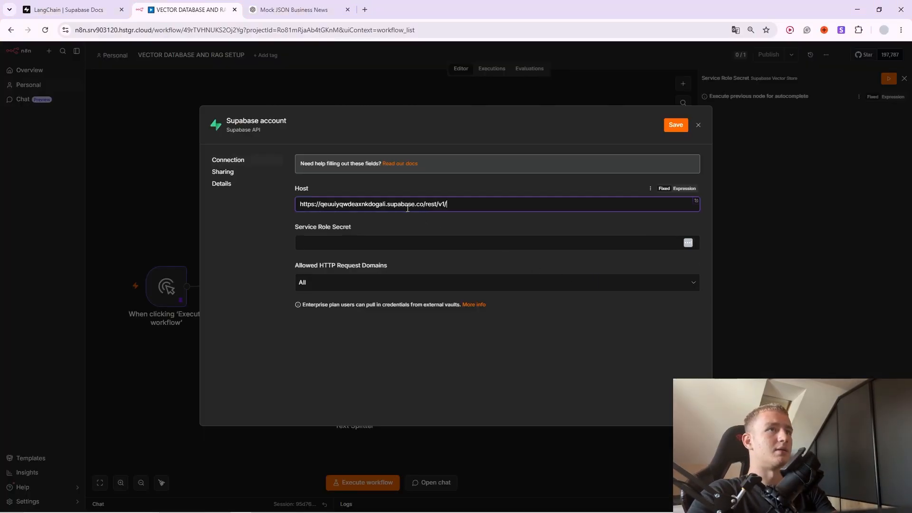
pyautogui.hotkey('alt', 'Tab')
pyautogui.hotkey('alt', 'Tab')
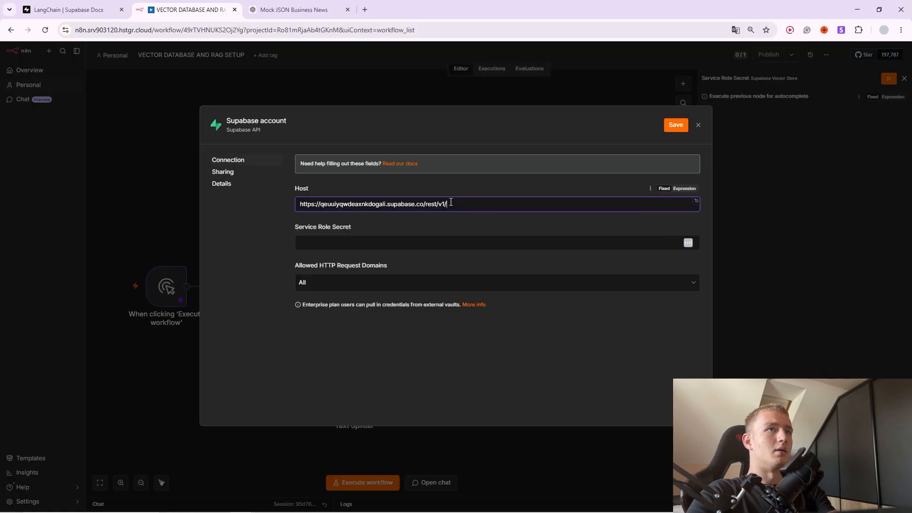
pyautogui.moveTo(450, 205); pyautogui.dragTo(426, 204)
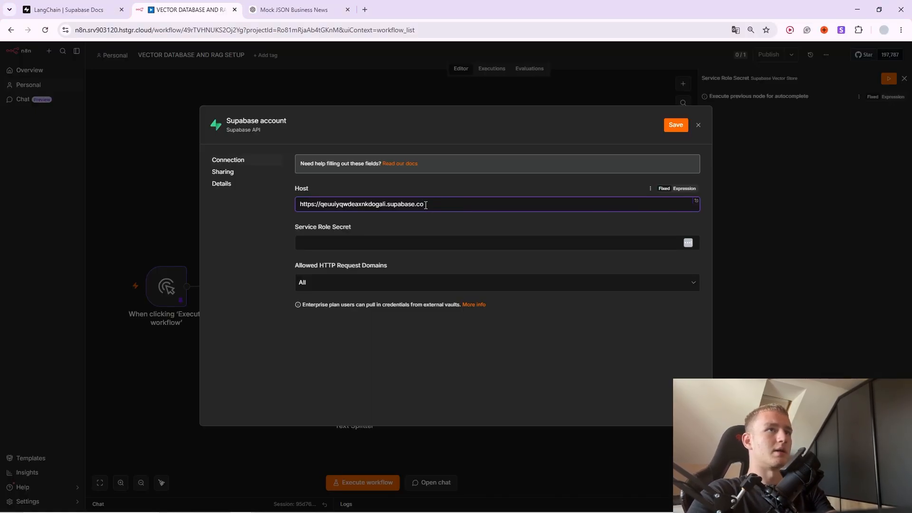
# Paste the legacy service_role secret key into Service Role Secret and save the credential.
pyautogui.hotkey('alt', 'Tab')
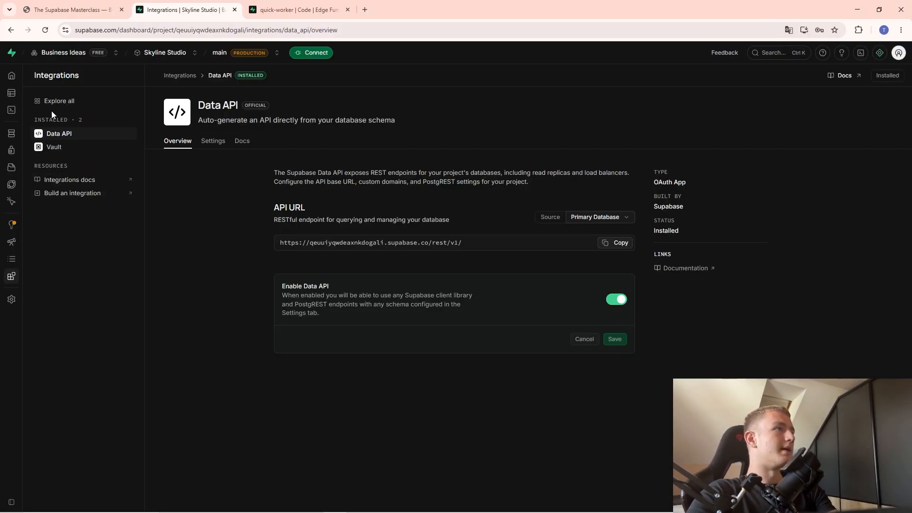
pyautogui.click(38, 299)
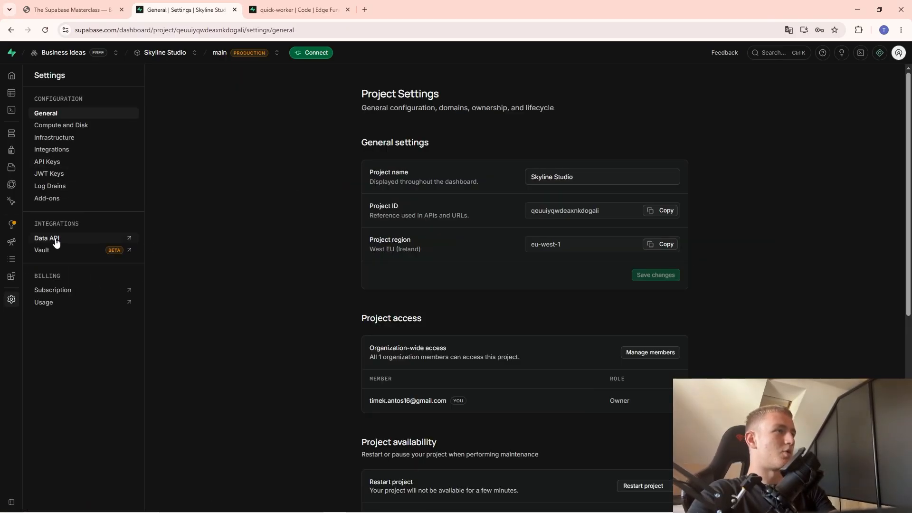
pyautogui.click(56, 162)
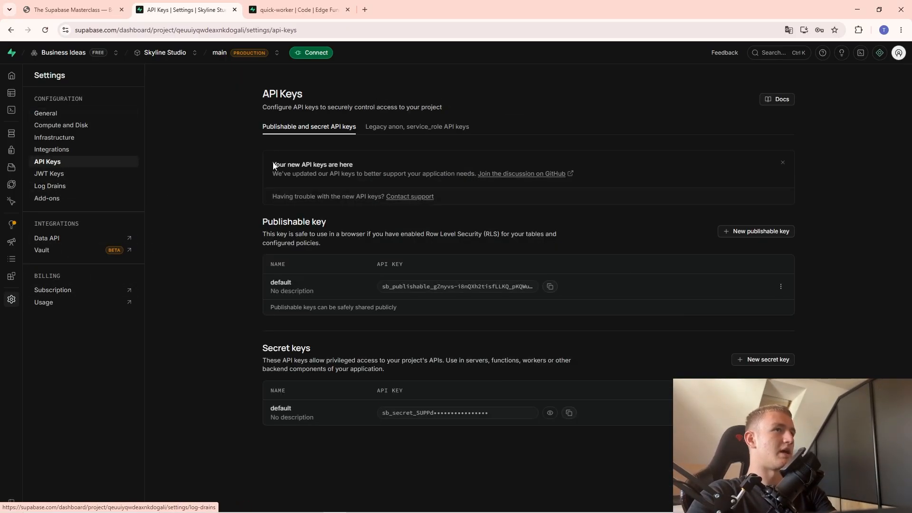
pyautogui.click(408, 127)
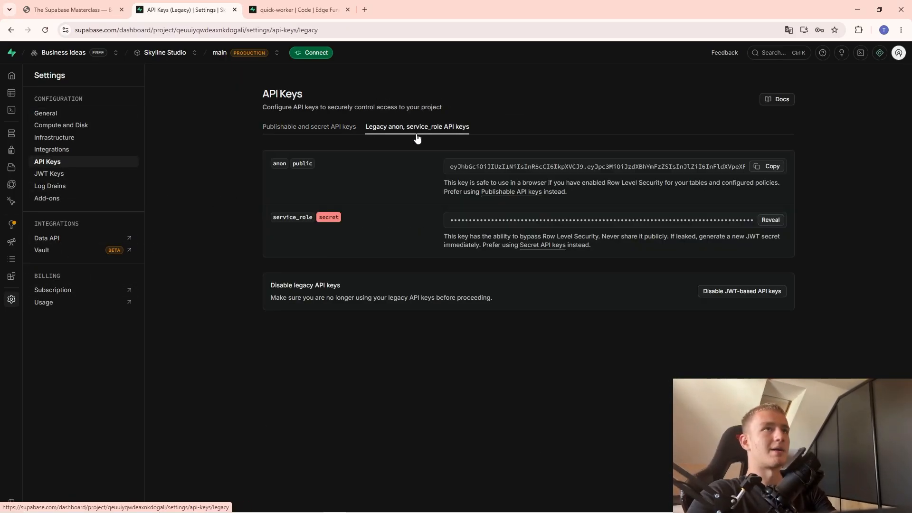
pyautogui.click(769, 221)
pyautogui.hotkey('alt', 'Tab')
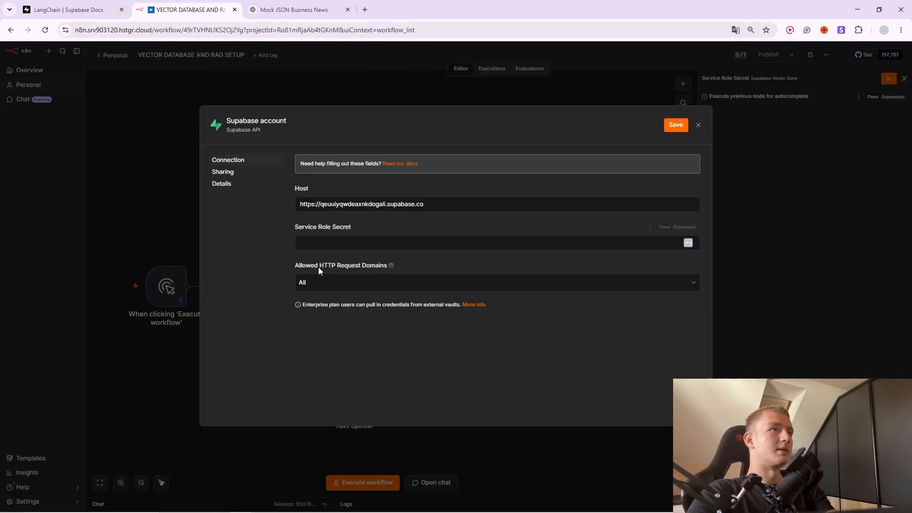
pyautogui.click(352, 243)
pyautogui.hotkey('ctrl', 'v')
pyautogui.click(675, 125)
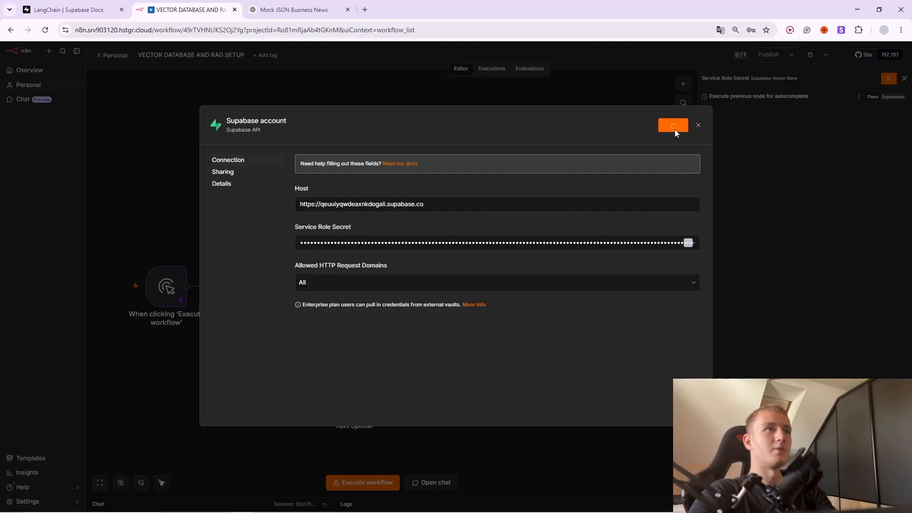
# Rename the credential to 'Skyline Supabase'.
pyautogui.click(256, 124)
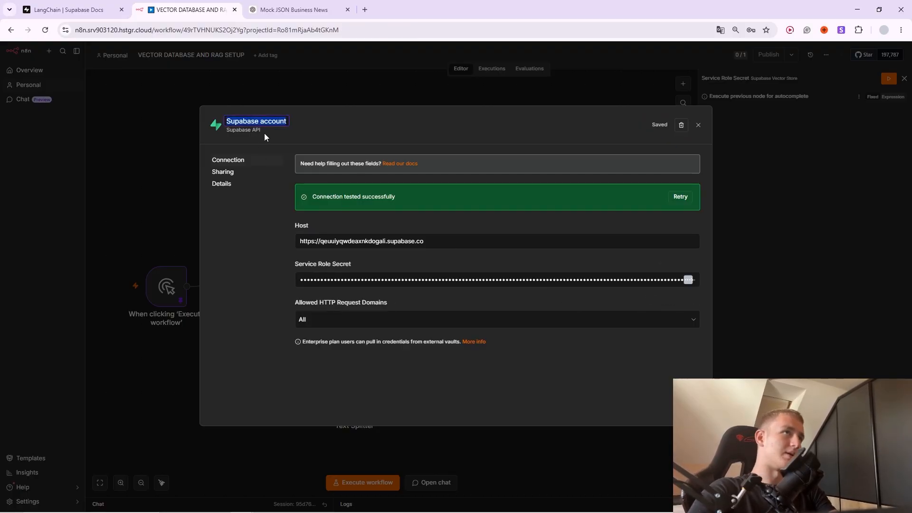
pyautogui.write('ne ')
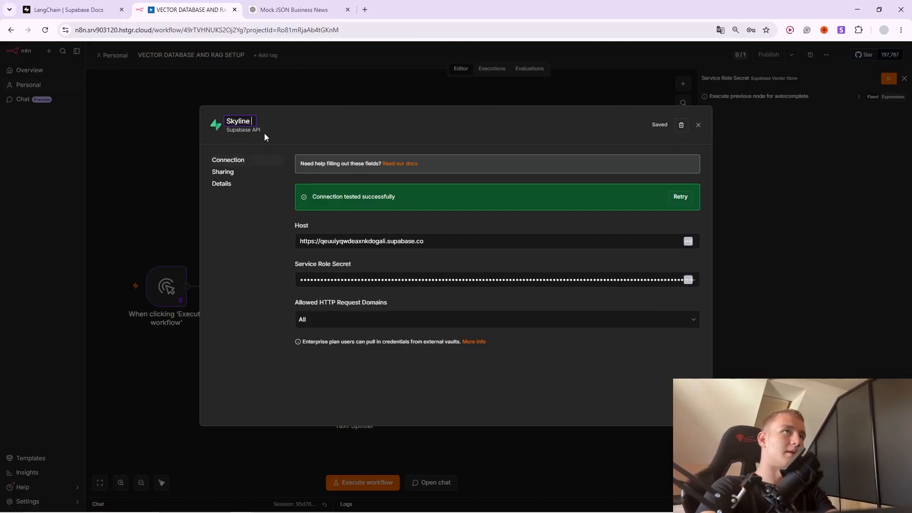
pyautogui.write('Supabase')
pyautogui.press('Return')
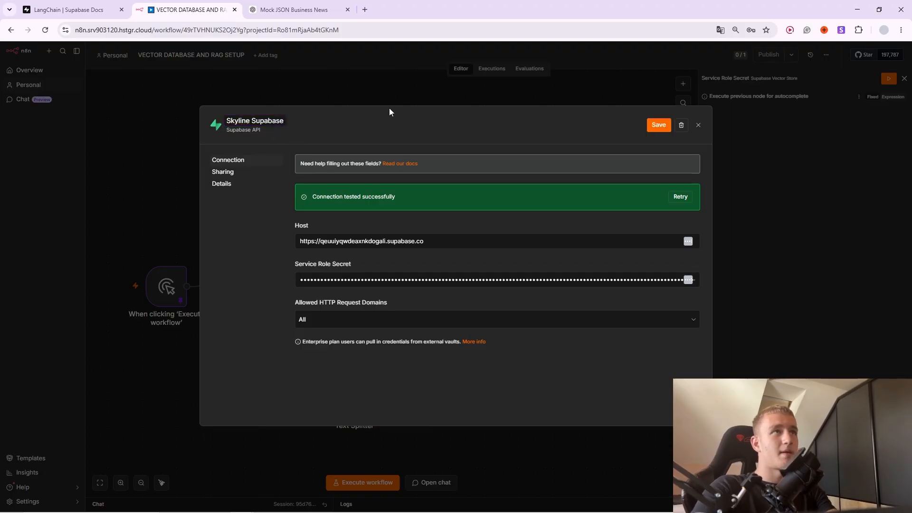
# Point the Supabase Vector Store node at the Skyline Supabase credential and the documents table.
pyautogui.click(698, 125)
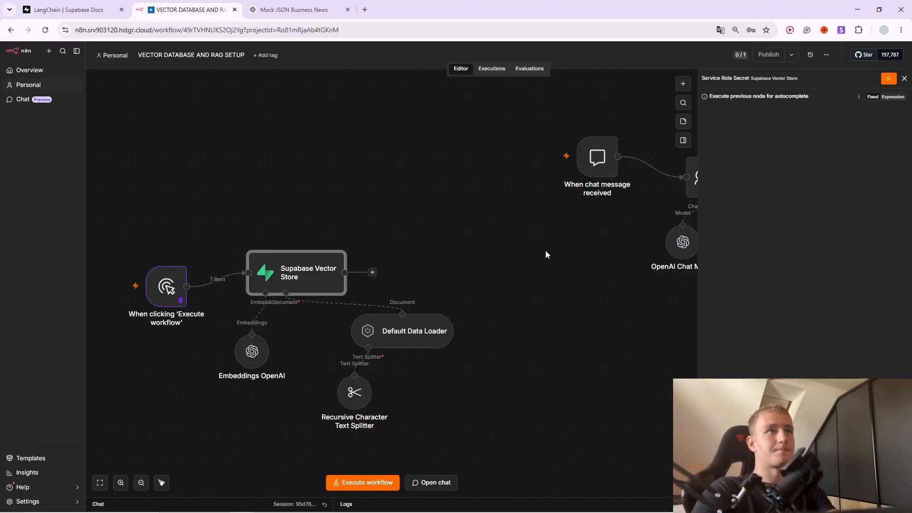
pyautogui.doubleClick(310, 294)
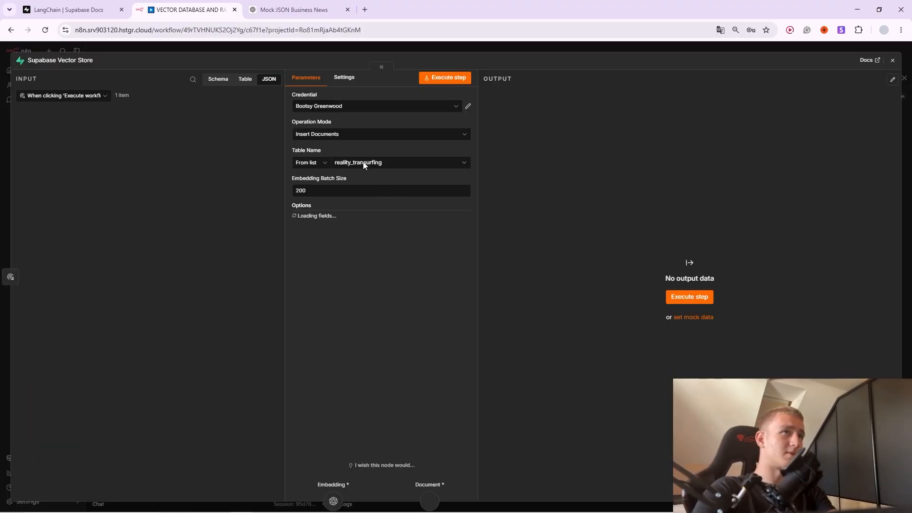
pyautogui.click(365, 163)
pyautogui.click(421, 150)
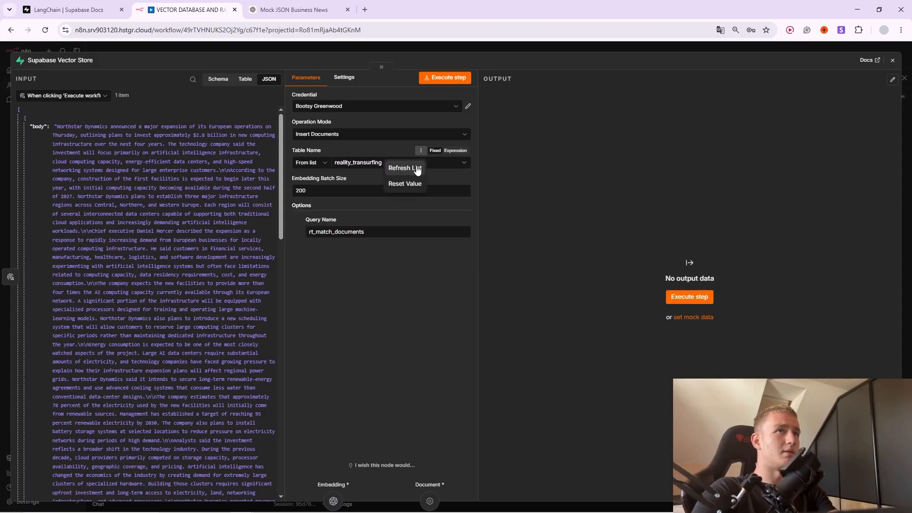
pyautogui.click(417, 169)
pyautogui.click(352, 105)
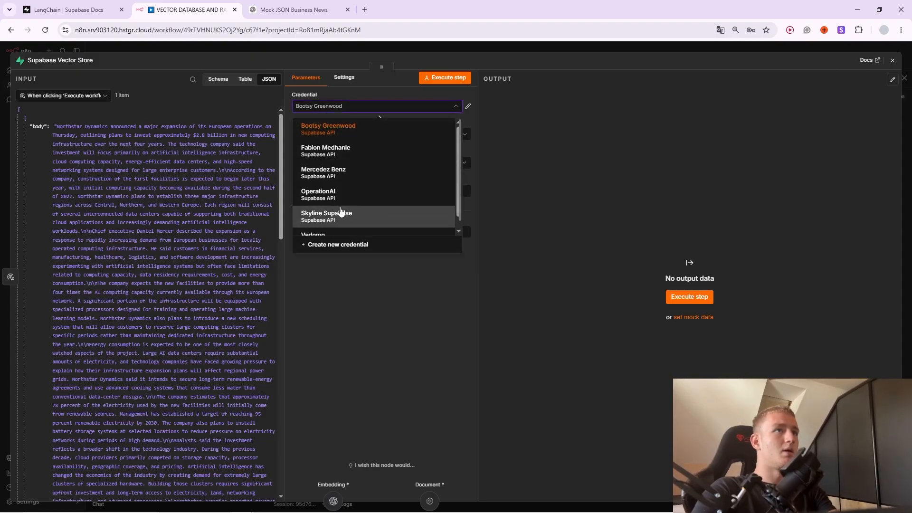
pyautogui.click(341, 211)
pyautogui.click(352, 162)
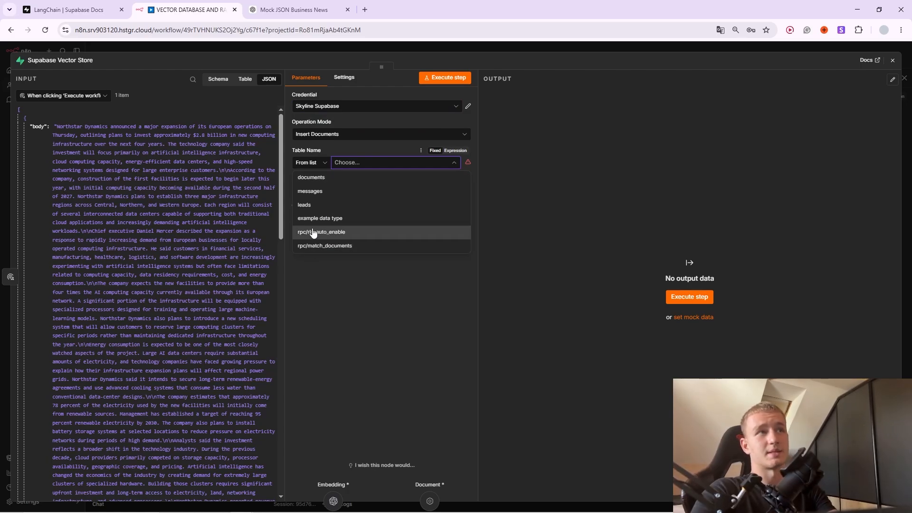
pyautogui.click(349, 178)
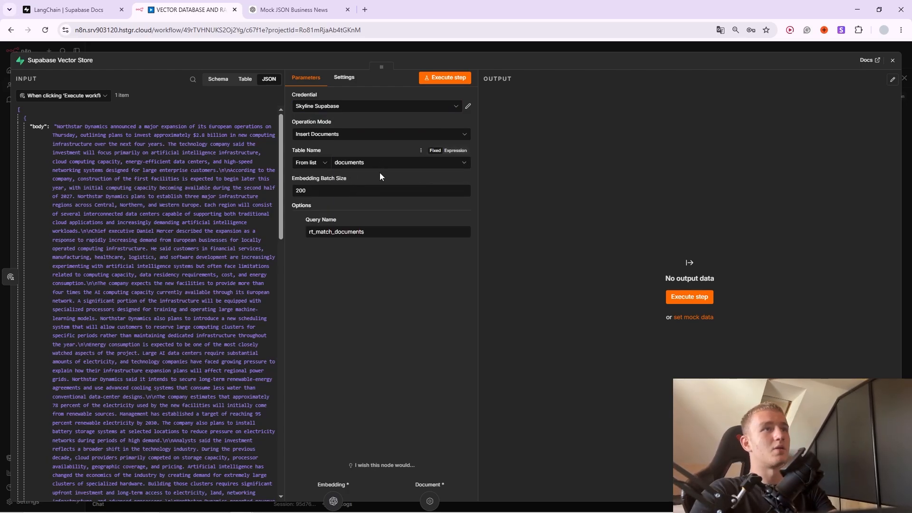
# Check the function name in the LangChain SQL and set Query Name to match_documents.
pyautogui.click(300, 219)
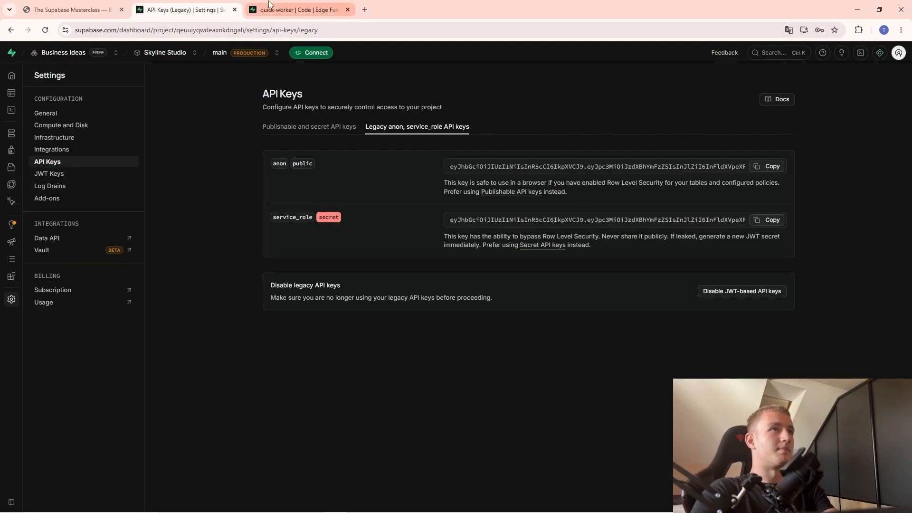
pyautogui.click(71, 10)
pyautogui.click(204, 15)
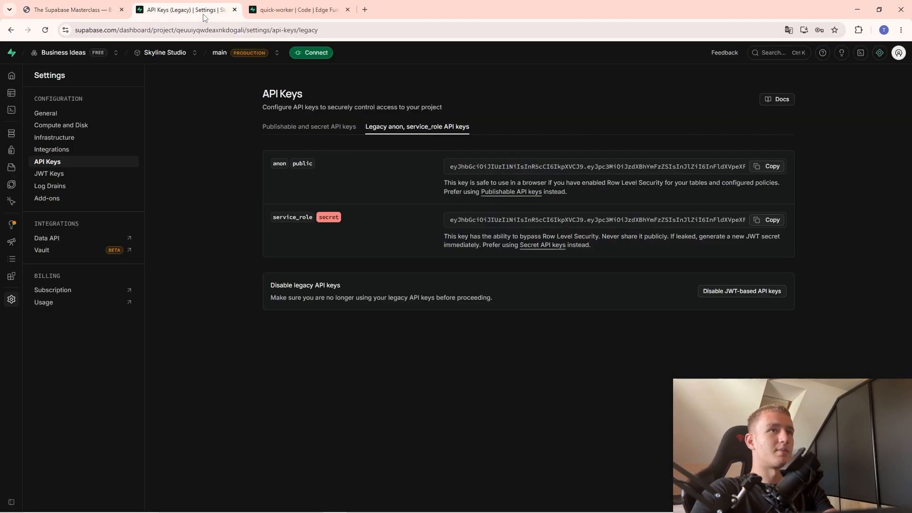
pyautogui.hotkey('alt', 'Tab')
pyautogui.hotkey('alt', 'Tab')
pyautogui.click(305, 248)
pyautogui.click(86, 9)
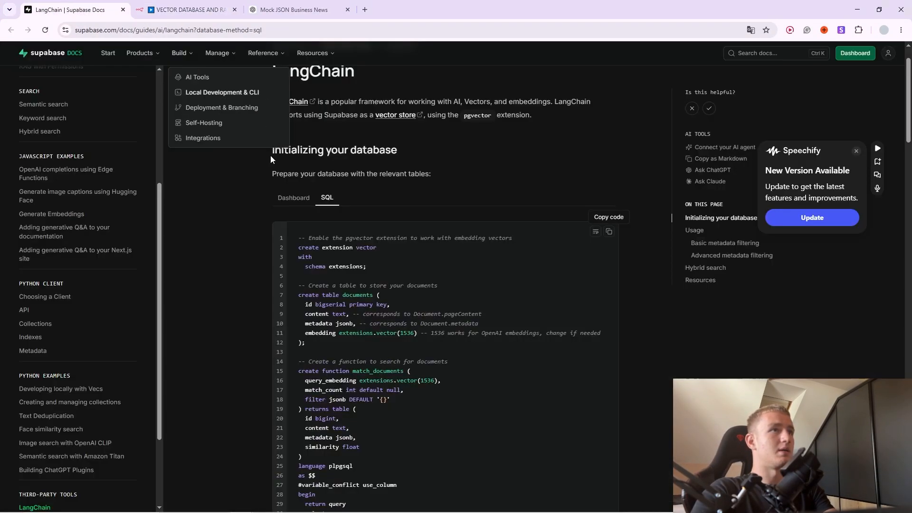
pyautogui.scroll(-2, 345, 276)
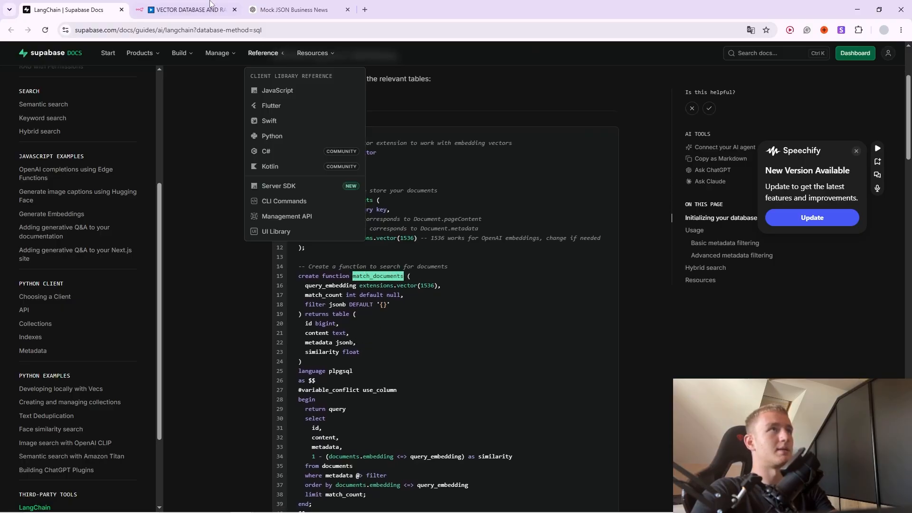
pyautogui.click(185, 9)
pyautogui.click(373, 239)
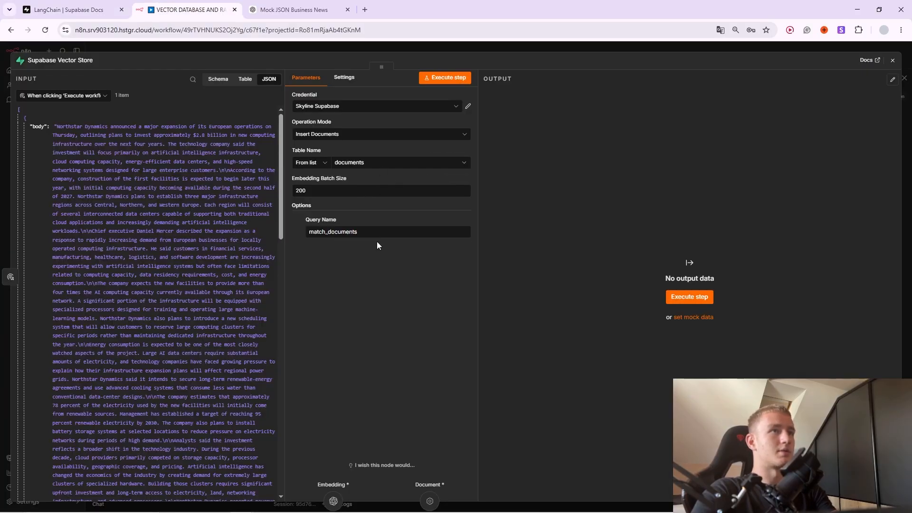
pyautogui.click(355, 232)
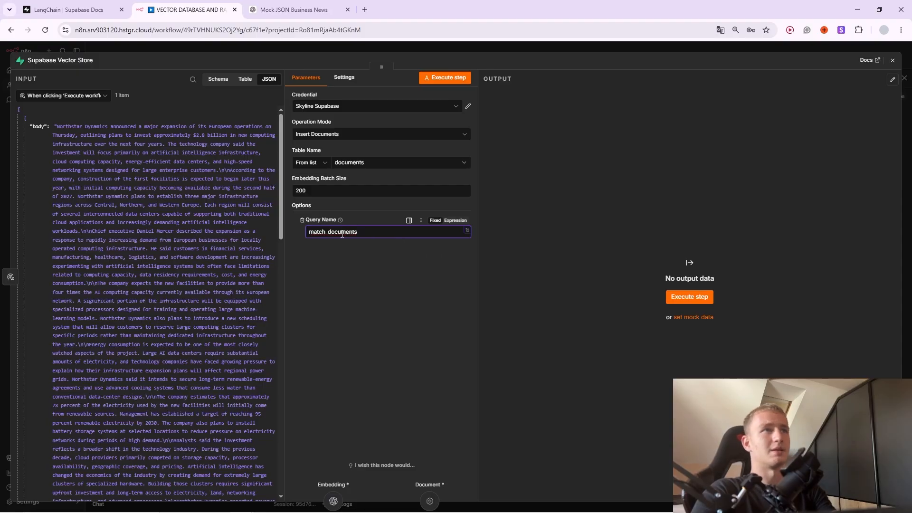
pyautogui.click(355, 263)
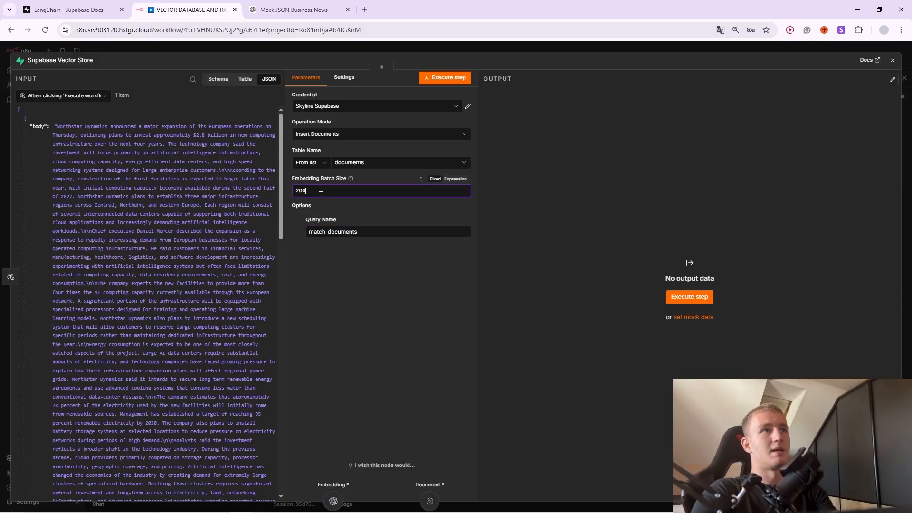
# Replace the old Default Data Loader and text splitter with a fresh Default Data Loader.
pyautogui.click(509, 47)
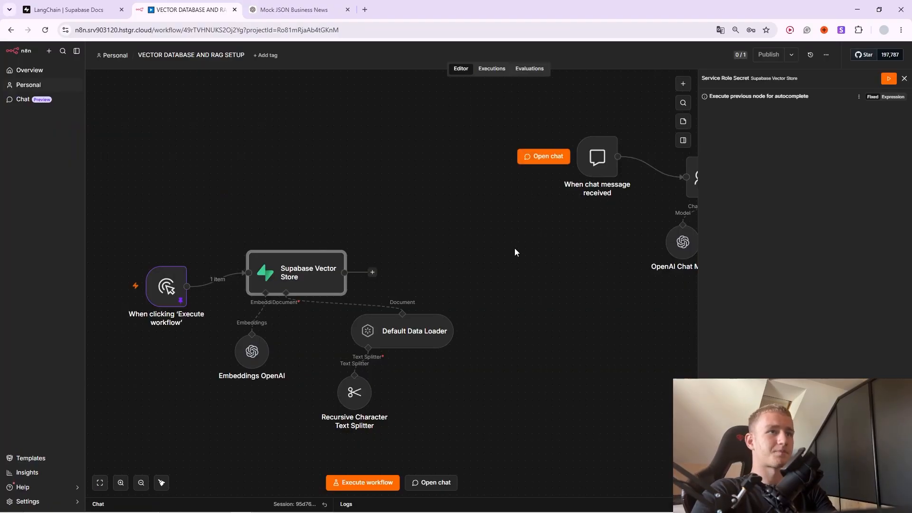
pyautogui.doubleClick(409, 332)
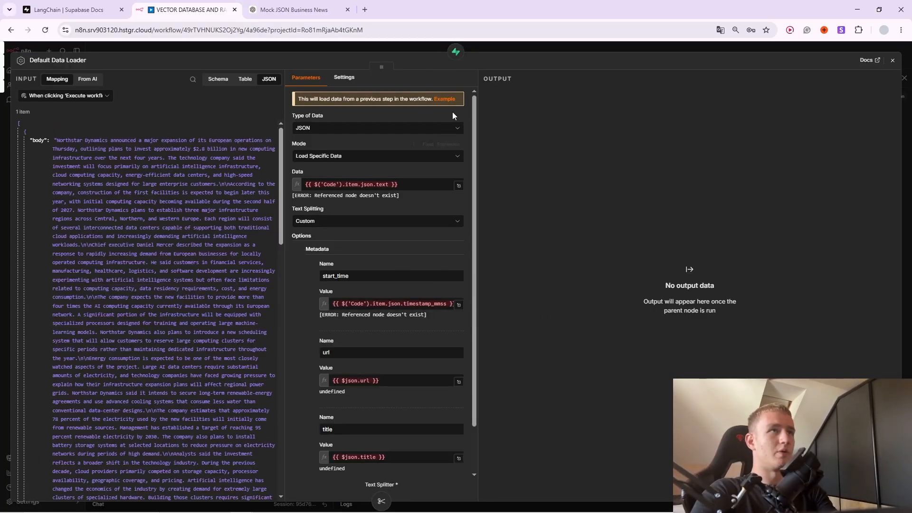
pyautogui.click(499, 50)
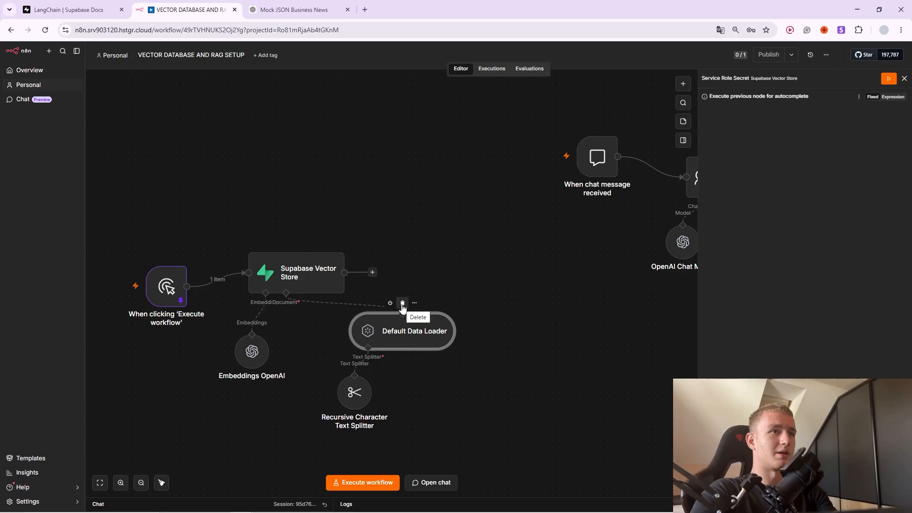
pyautogui.click(401, 306)
pyautogui.click(355, 365)
pyautogui.click(285, 323)
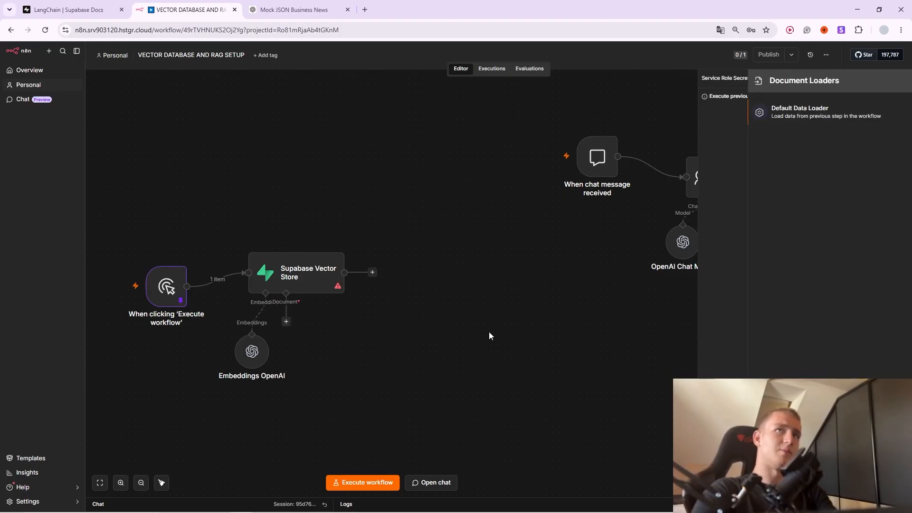
pyautogui.click(796, 120)
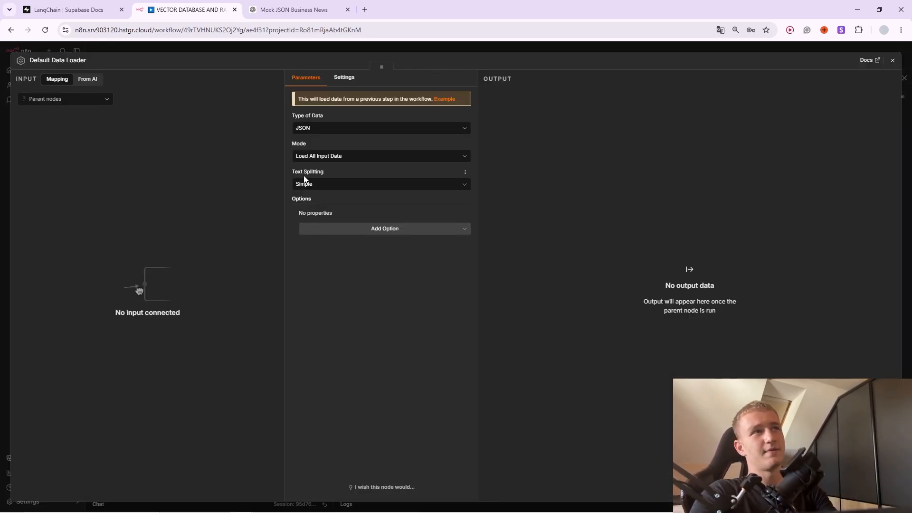
# Set the loader's text splitting to Custom, trying and removing a Metadata option.
pyautogui.click(319, 185)
pyautogui.click(325, 237)
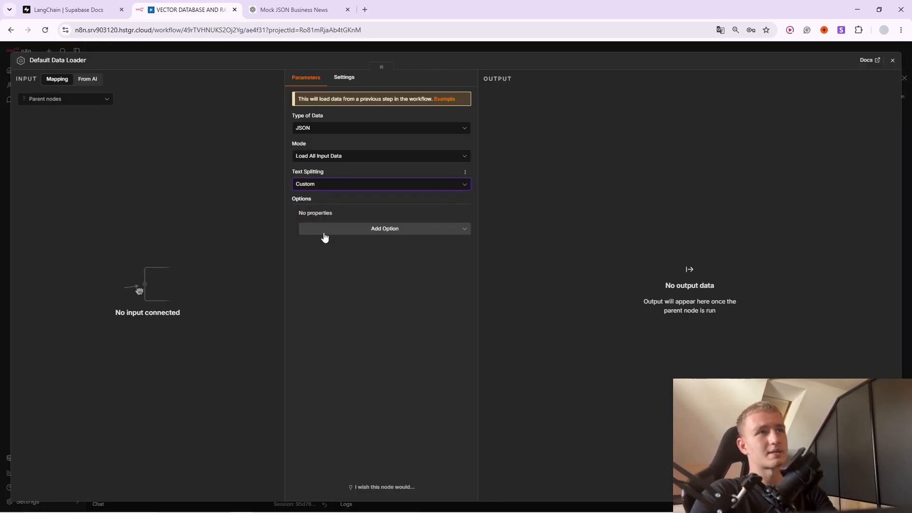
pyautogui.click(336, 233)
pyautogui.click(346, 252)
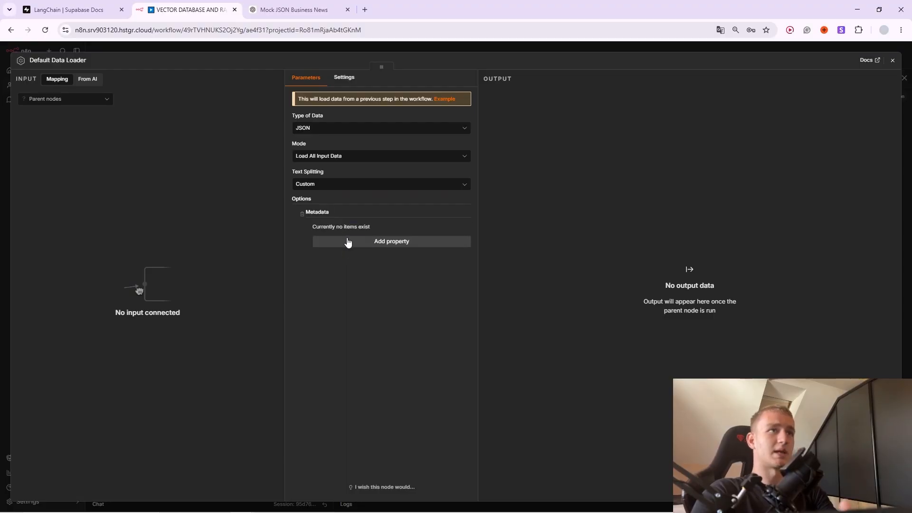
pyautogui.click(302, 214)
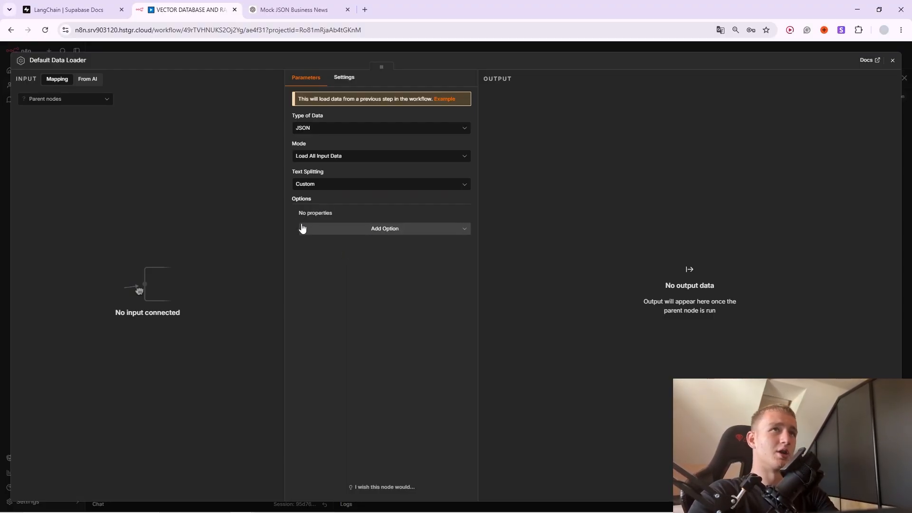
pyautogui.click(390, 50)
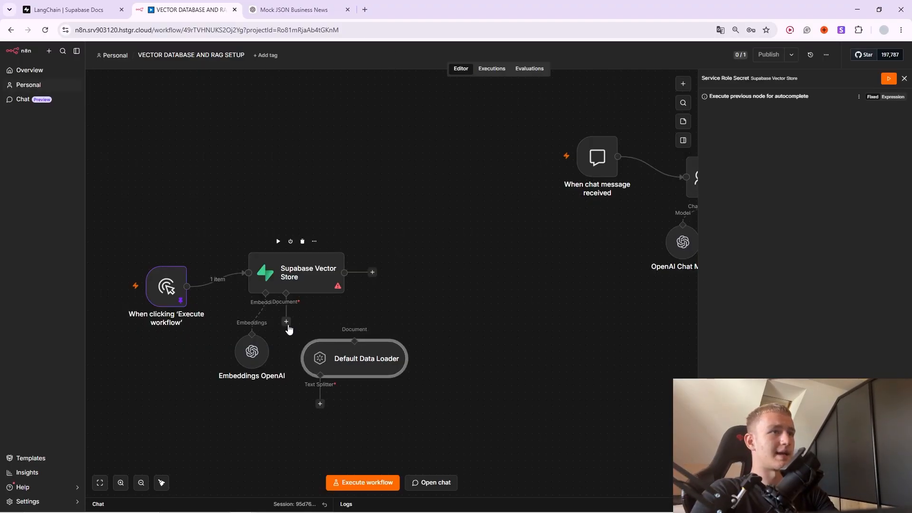
# Load specific data from the trigger's JSON body and attach a Recursive Character Text Splitter.
pyautogui.doubleClick(354, 366)
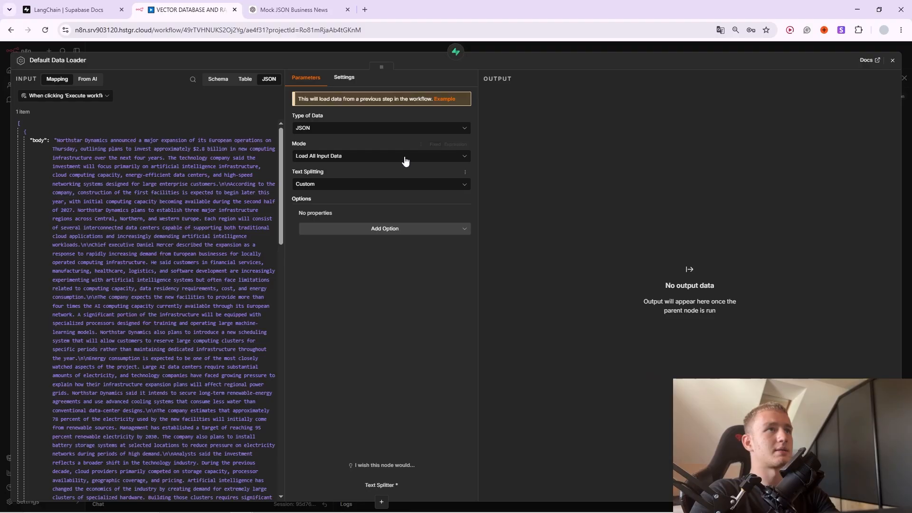
pyautogui.click(337, 159)
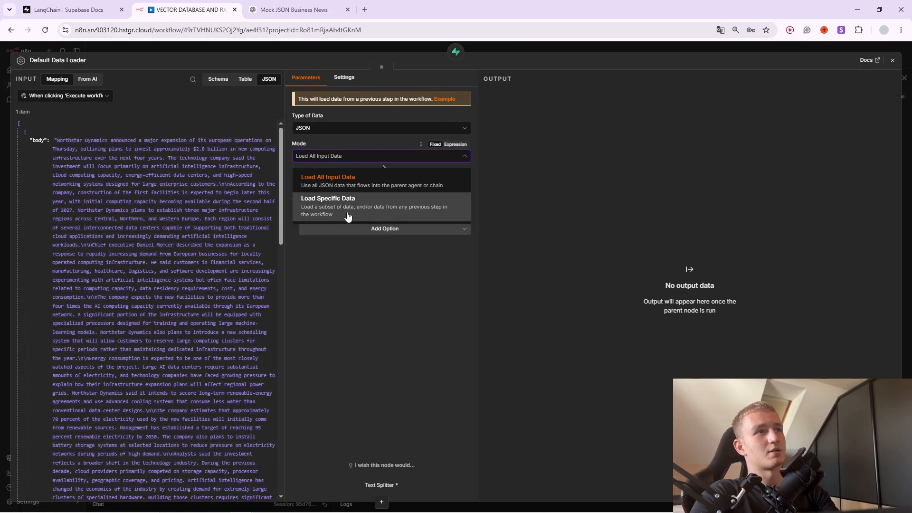
pyautogui.click(347, 216)
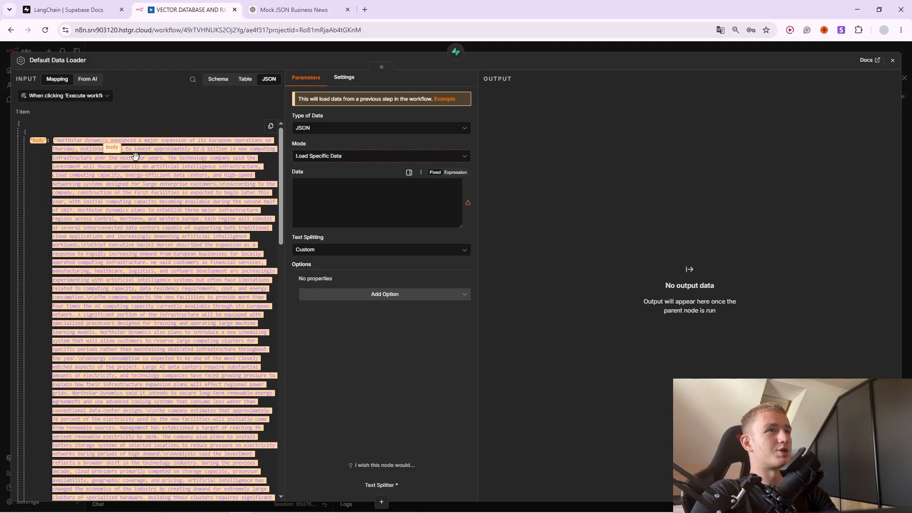
pyautogui.moveTo(136, 156); pyautogui.dragTo(332, 202)
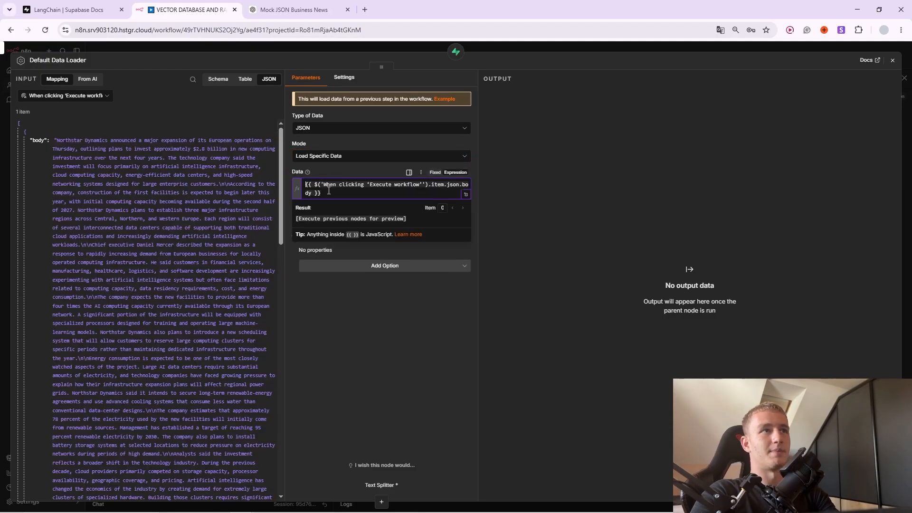
pyautogui.click(356, 174)
pyautogui.click(386, 266)
pyautogui.click(339, 243)
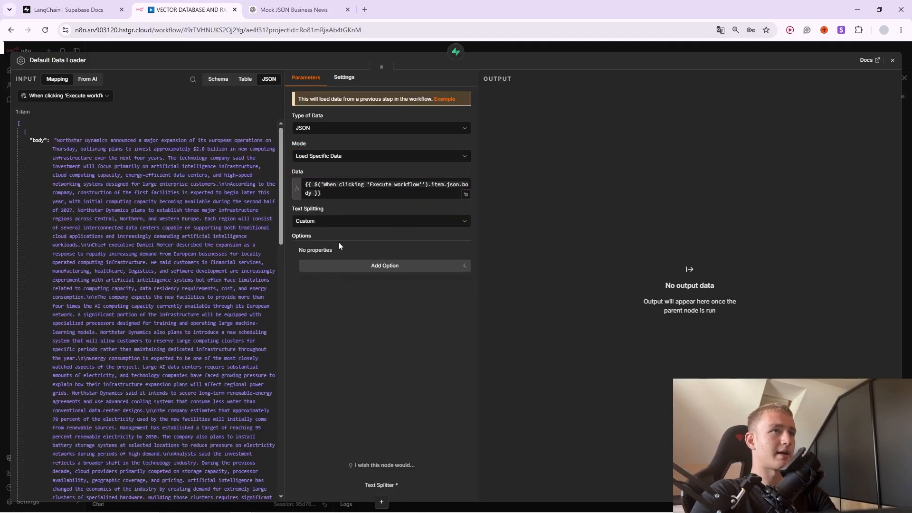
pyautogui.click(512, 52)
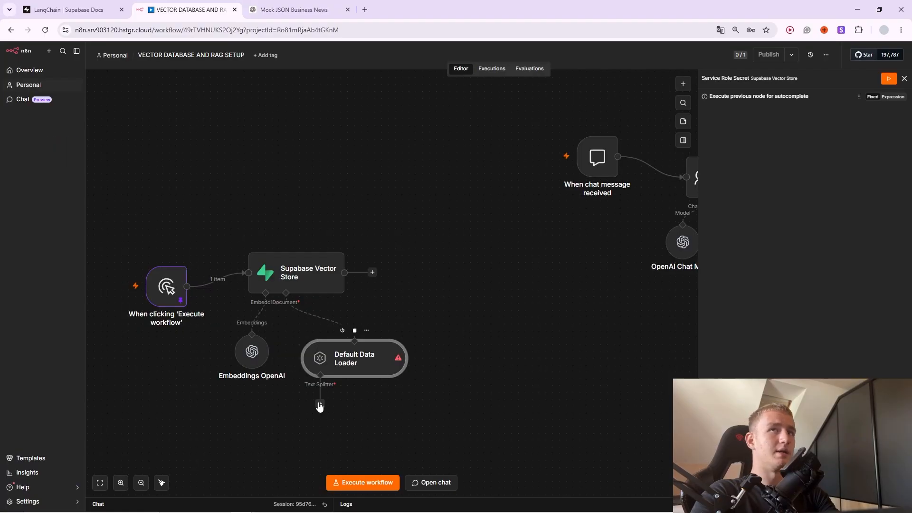
pyautogui.click(319, 405)
pyautogui.click(817, 142)
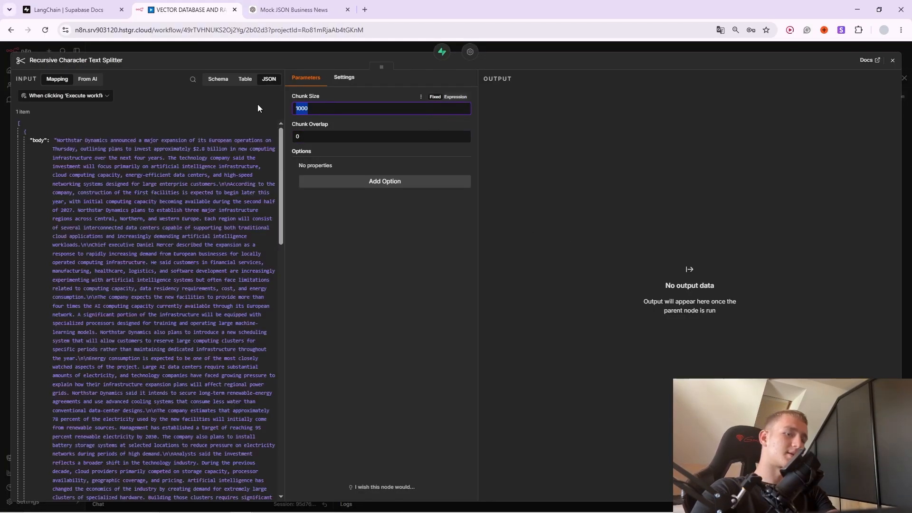
# Set the text splitter's Chunk Size to 800 and Chunk Overlap to 200.
pyautogui.write('800')
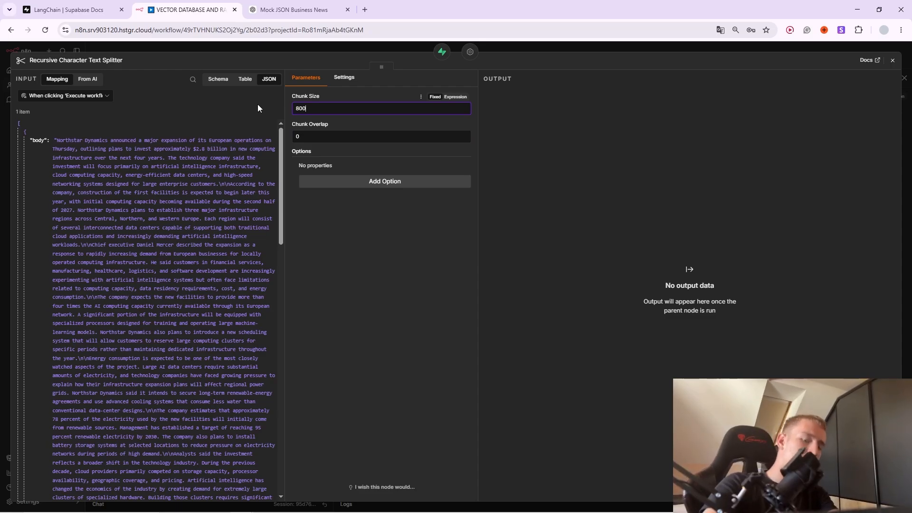
pyautogui.click(332, 135)
pyautogui.press('BackSpace')
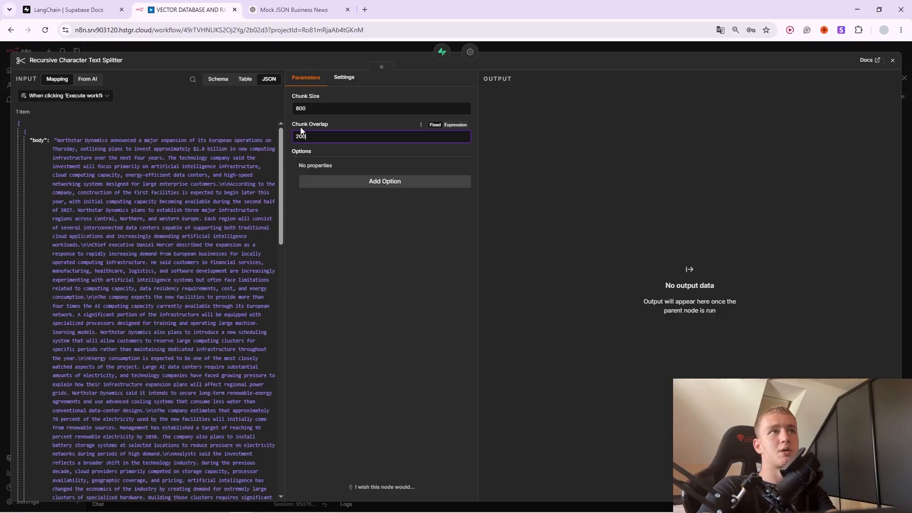
pyautogui.click(386, 47)
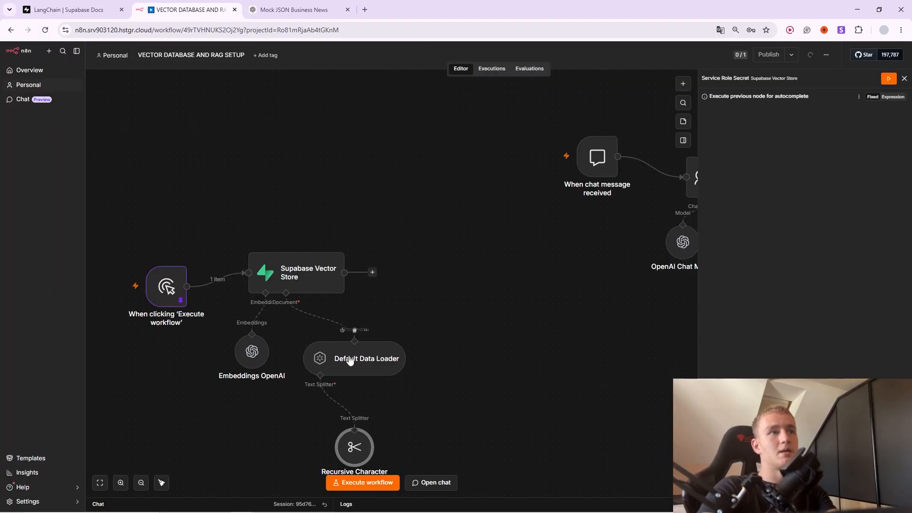
pyautogui.doubleClick(348, 455)
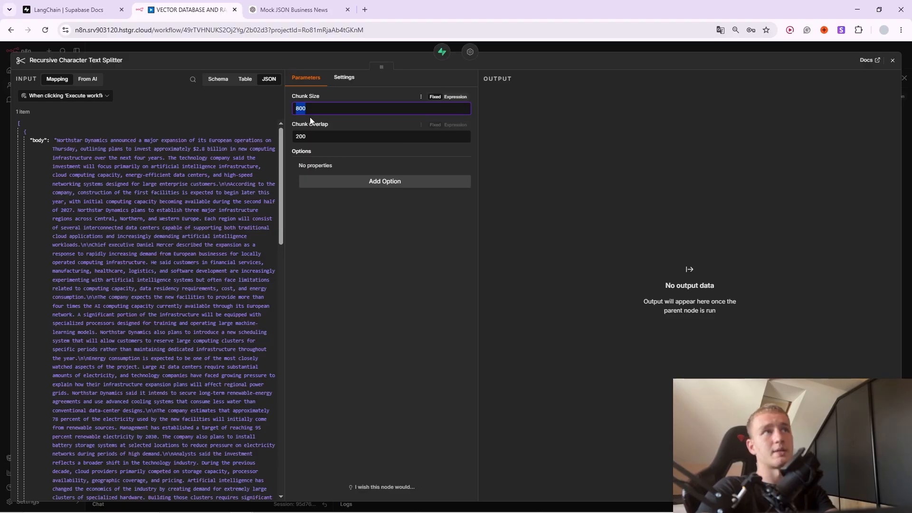
pyautogui.press('Tab')
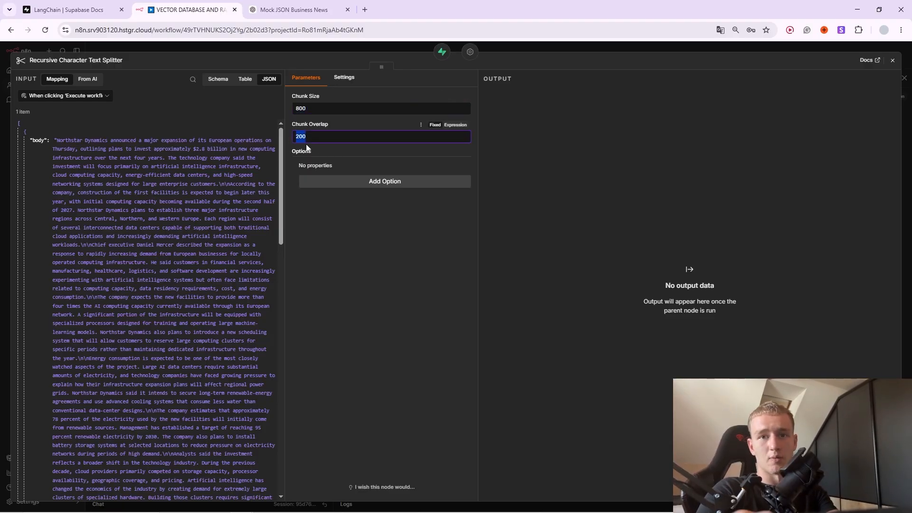
pyautogui.click(384, 48)
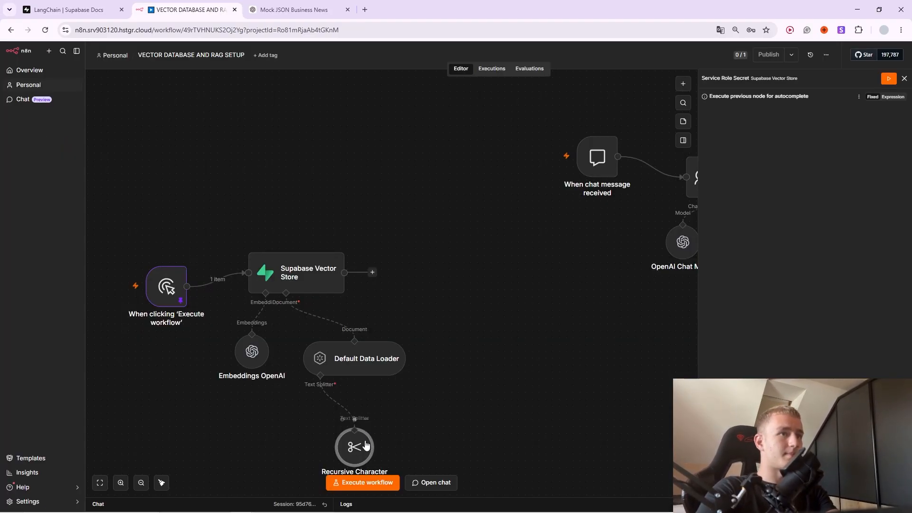
# Keep text-embedding-3-small as the Embeddings OpenAI model.
pyautogui.press('Return')
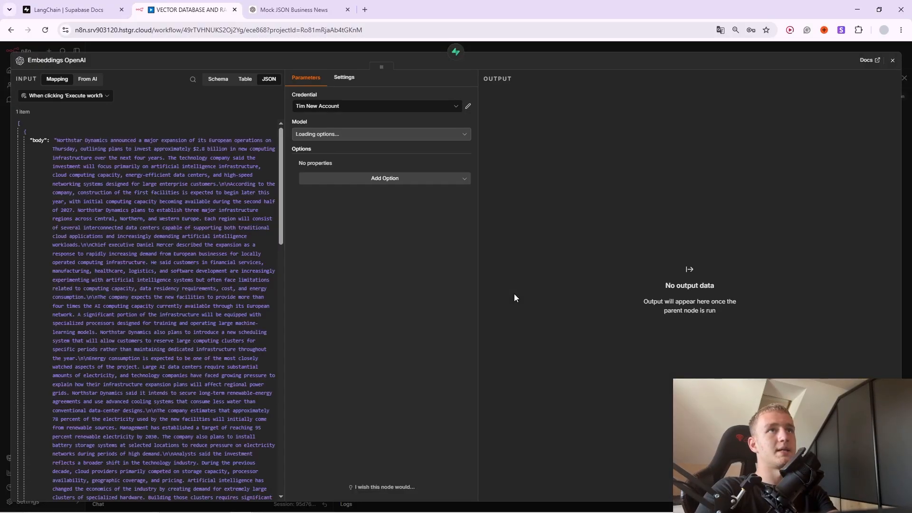
pyautogui.click(323, 135)
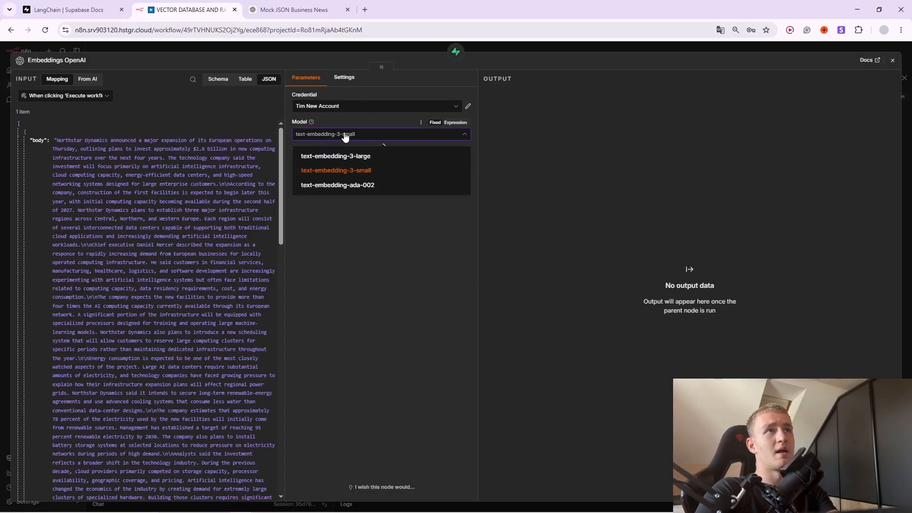
pyautogui.click(366, 136)
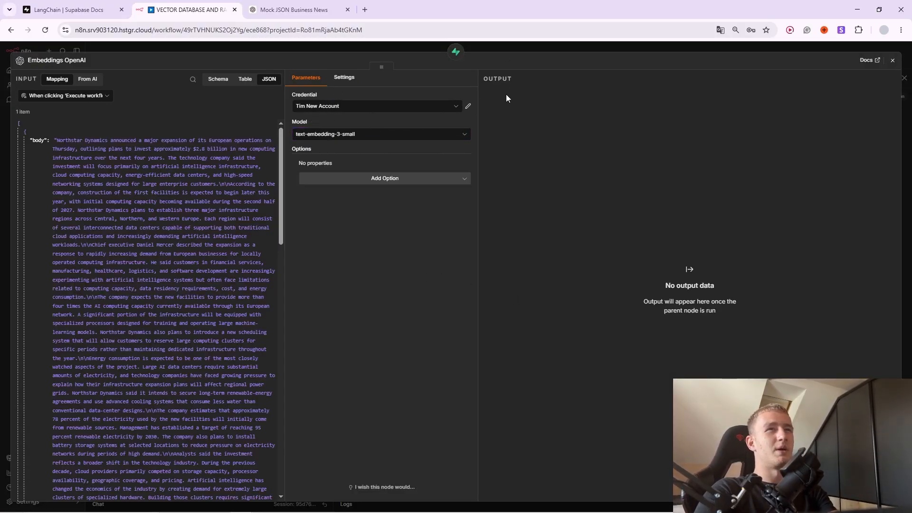
pyautogui.click(502, 49)
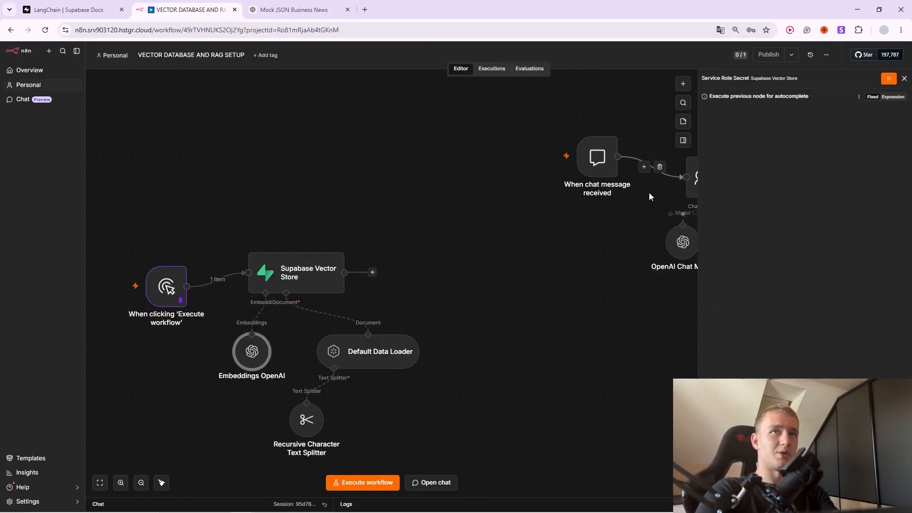
# Execute the ingestion workflow and review the 19 items in the Supabase Vector Store output.
pyautogui.click(904, 78)
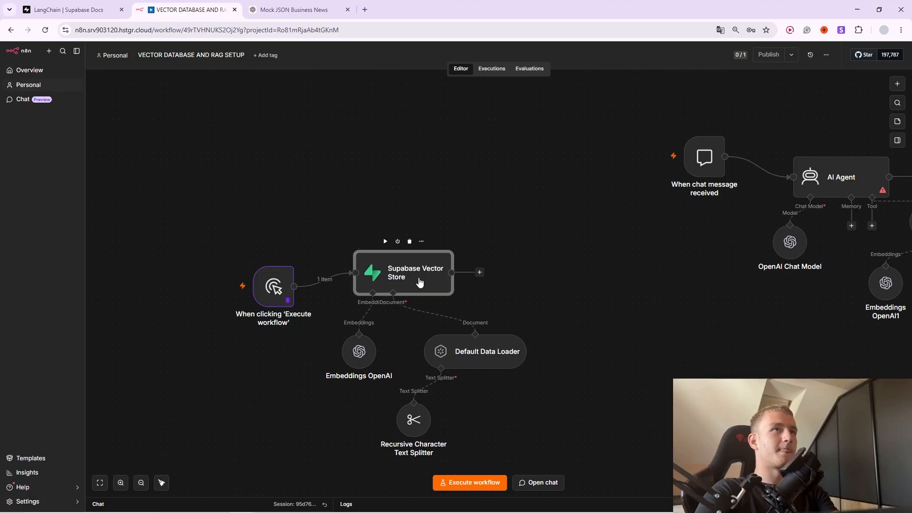
pyautogui.click(385, 241)
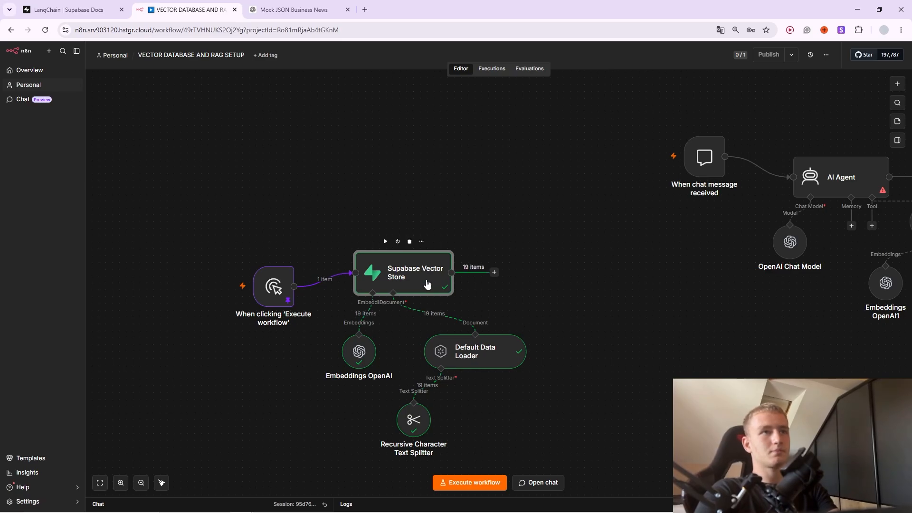
pyautogui.doubleClick(422, 281)
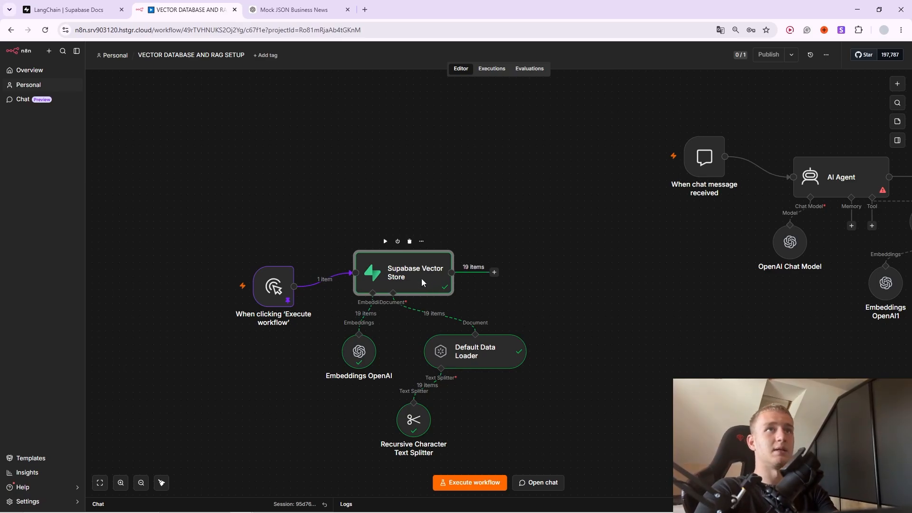
pyautogui.scroll(-2, 553, 195)
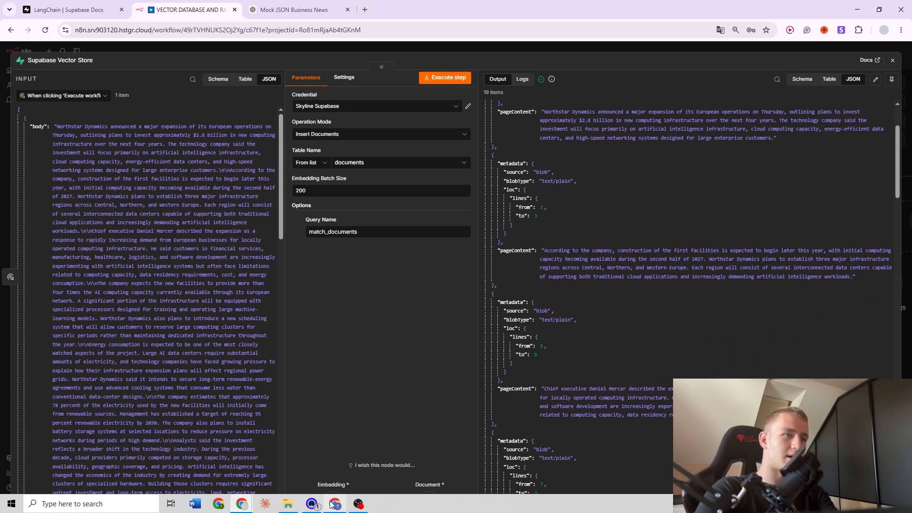
pyautogui.click(332, 504)
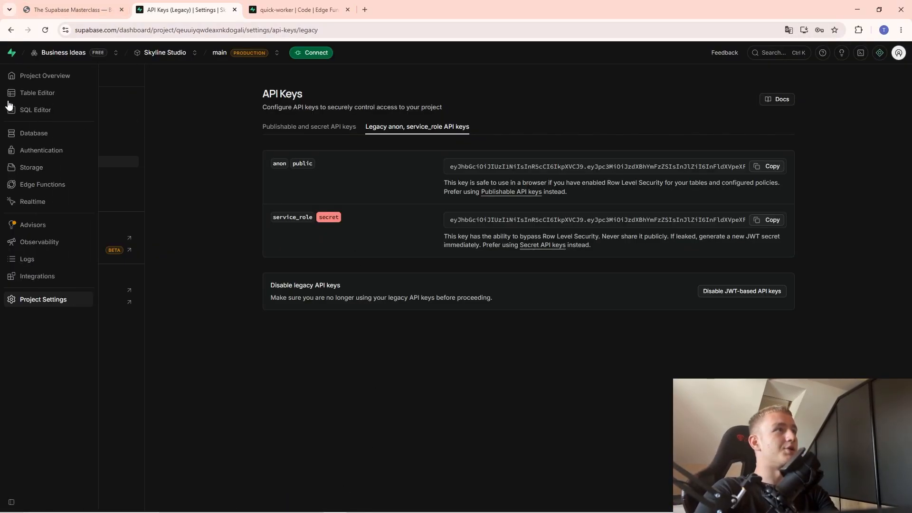
# Open the documents table, widen the embedding column and read row 2's text chunk.
pyautogui.click(29, 94)
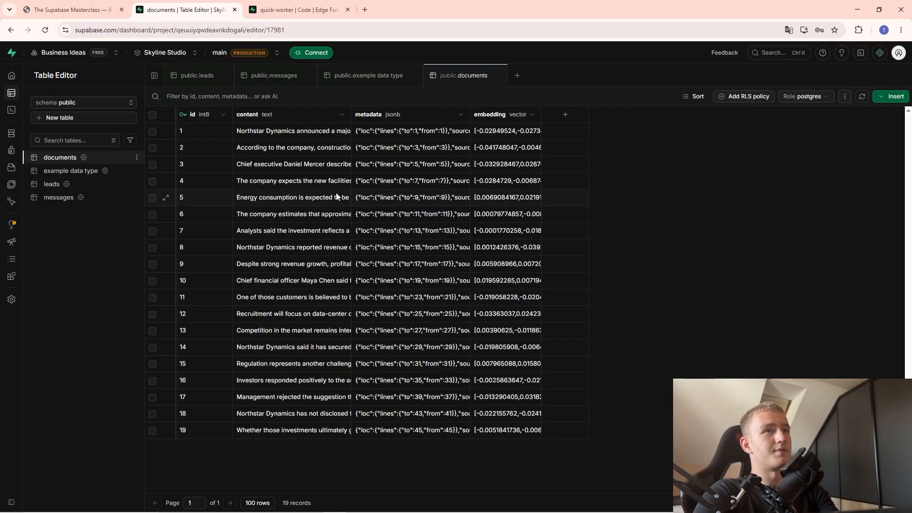
pyautogui.click(502, 193)
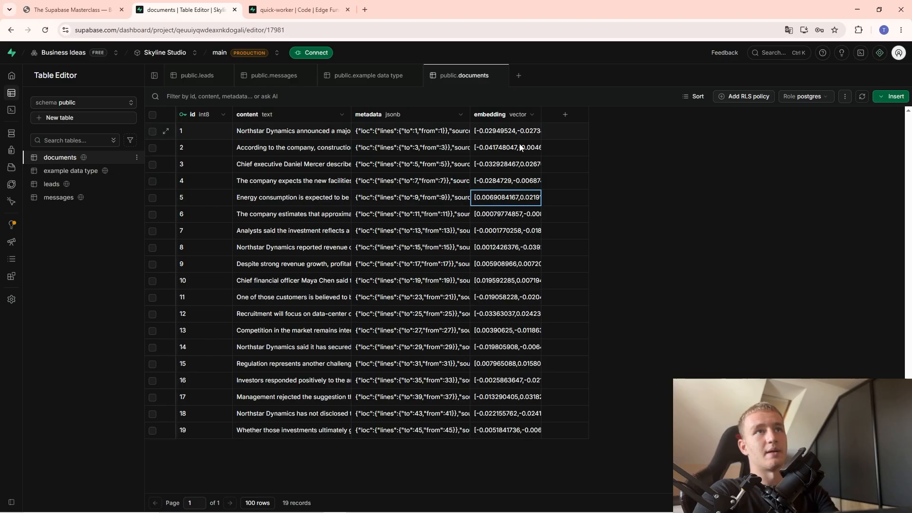
pyautogui.moveTo(541, 112); pyautogui.dragTo(814, 142)
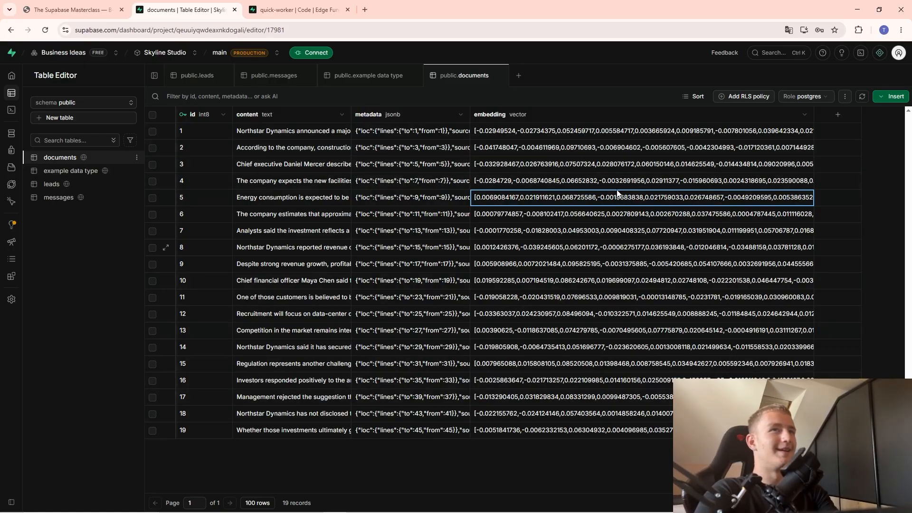
pyautogui.doubleClick(313, 147)
pyautogui.scroll(-3, 302, 199)
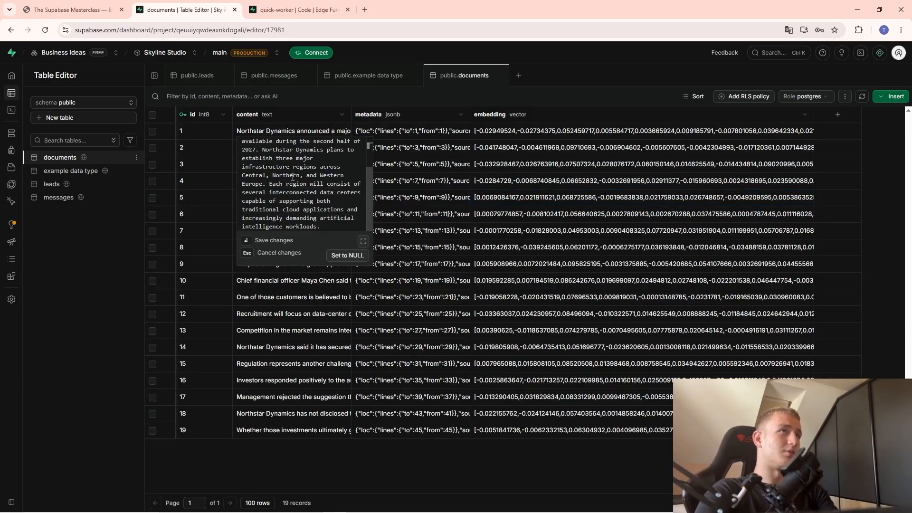
pyautogui.scroll(3, 302, 199)
pyautogui.click(306, 132)
# Read the row 2 and row 3 chunks and row 3's embedding, then return to n8n.
pyautogui.doubleClick(306, 166)
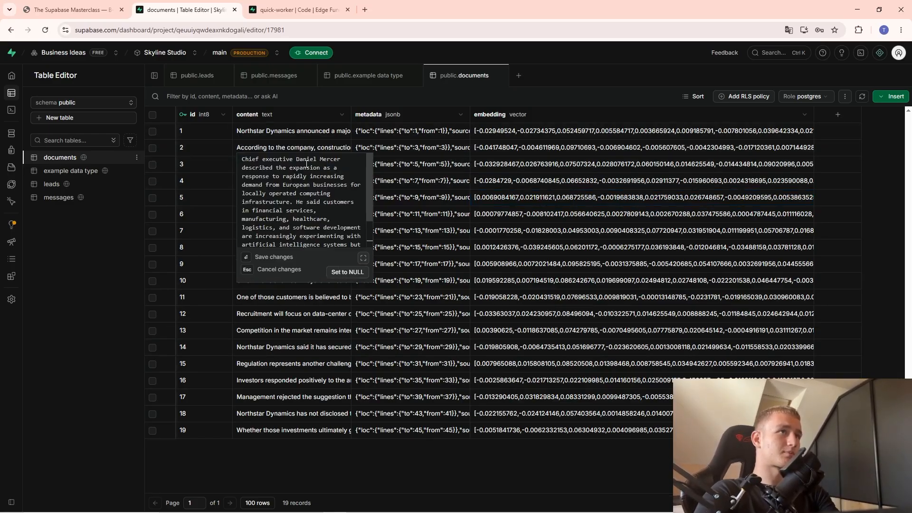
pyautogui.click(264, 148)
pyautogui.doubleClick(264, 148)
pyautogui.scroll(-5, 321, 198)
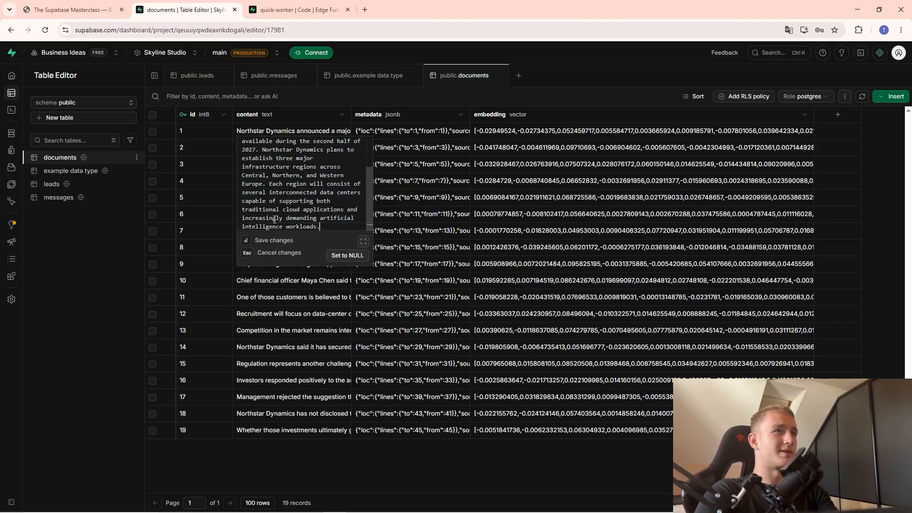
pyautogui.scroll(5, 282, 199)
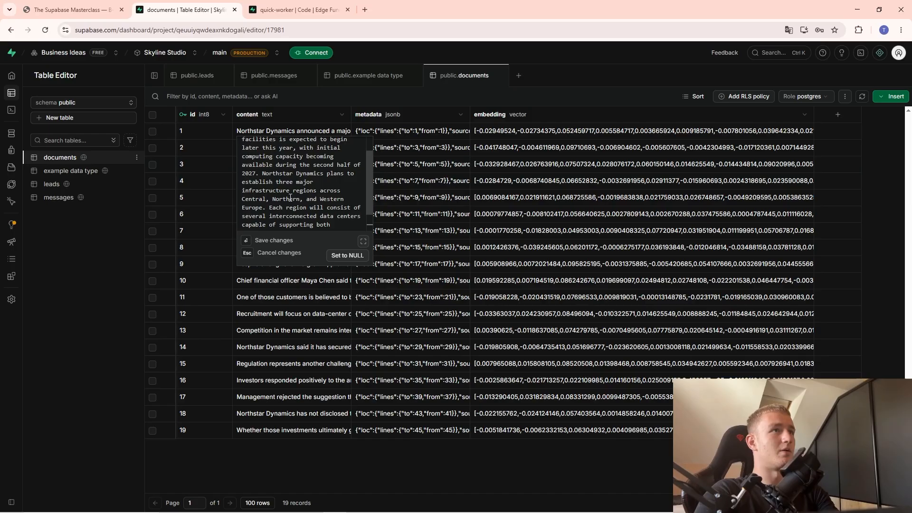
pyautogui.scroll(-5, 326, 179)
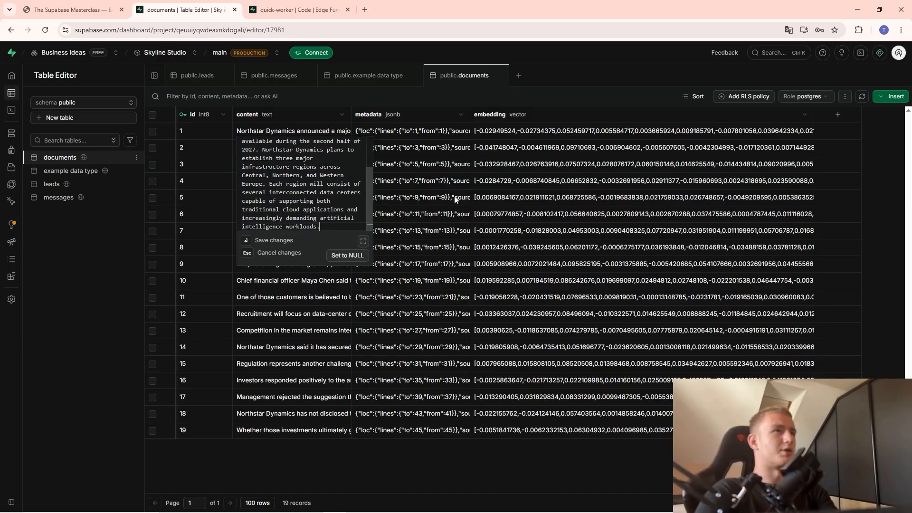
pyautogui.click(471, 186)
pyautogui.doubleClick(297, 167)
pyautogui.click(515, 171)
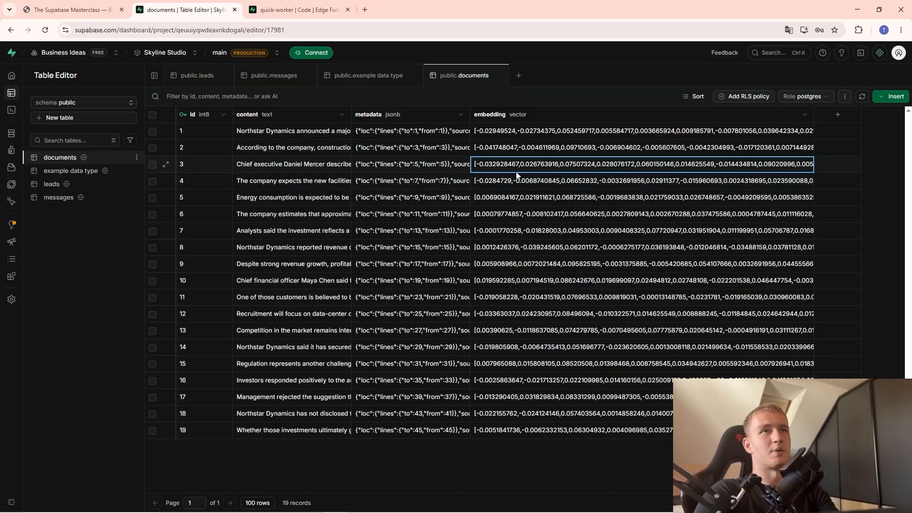
pyautogui.doubleClick(516, 173)
pyautogui.click(552, 232)
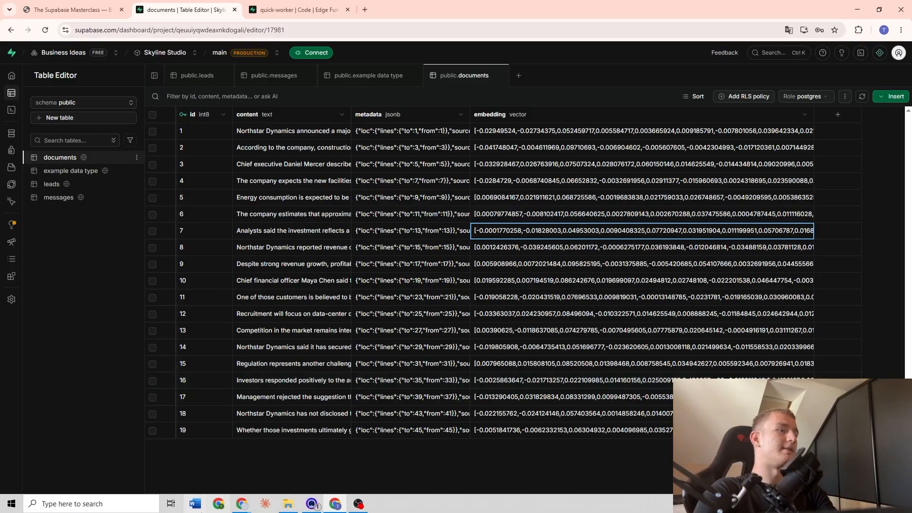
pyautogui.click(241, 504)
pyautogui.click(263, 456)
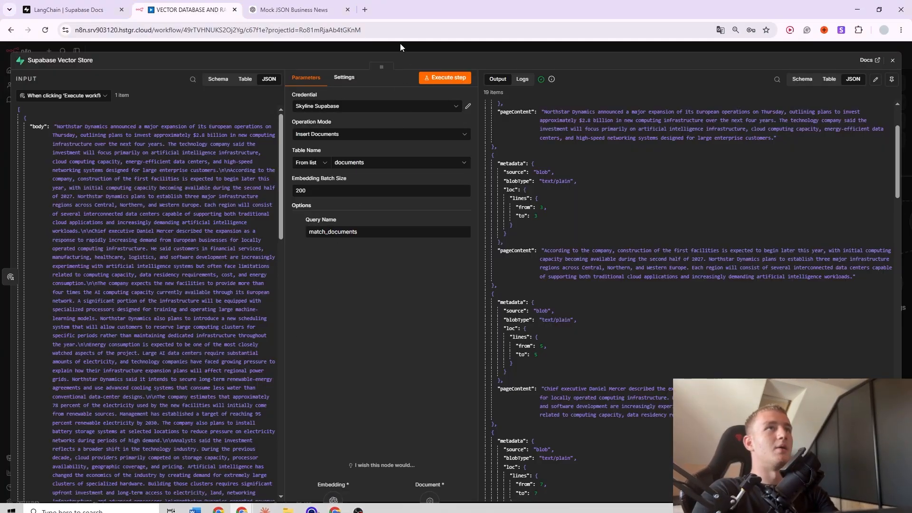
# Give Supabase Vector Store1 the Skyline Supabase credential and the documents table.
pyautogui.press('Escape')
pyautogui.moveTo(577, 215); pyautogui.dragTo(104, 295)
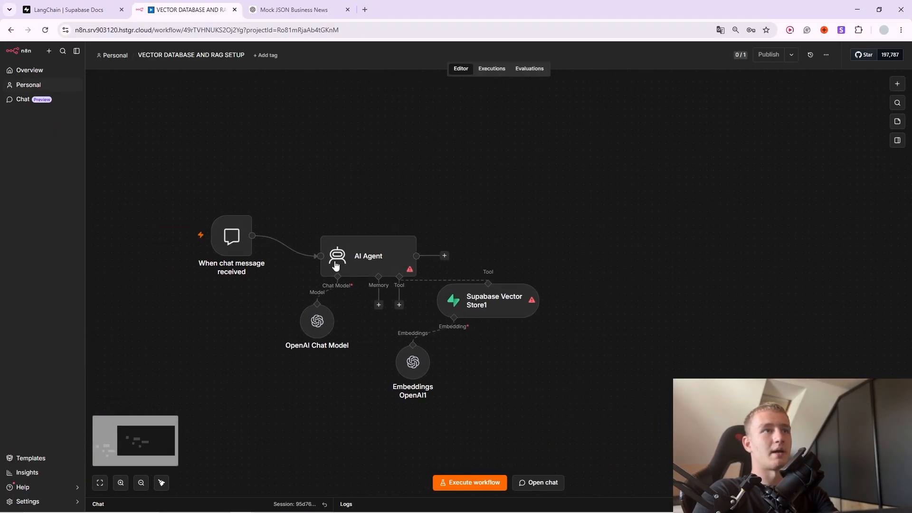
pyautogui.moveTo(238, 256); pyautogui.dragTo(258, 294)
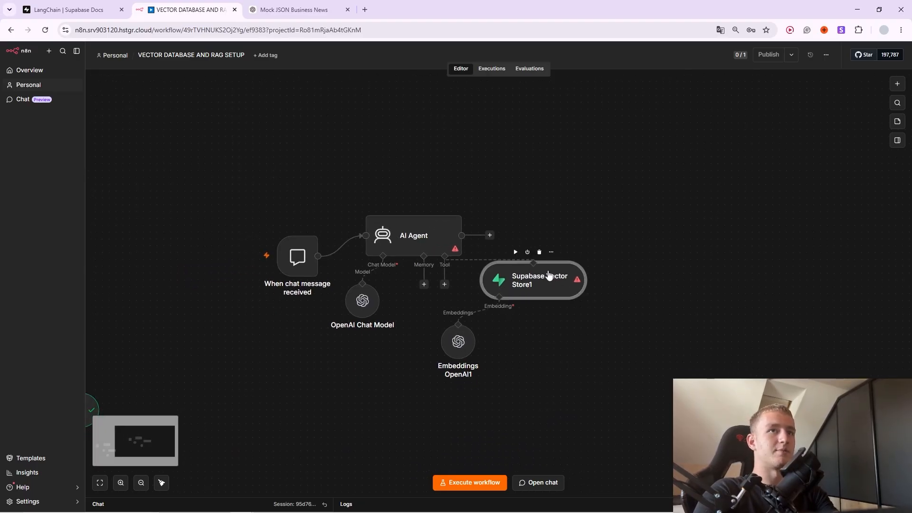
pyautogui.doubleClick(503, 299)
pyautogui.click(338, 107)
pyautogui.scroll(-1, 357, 209)
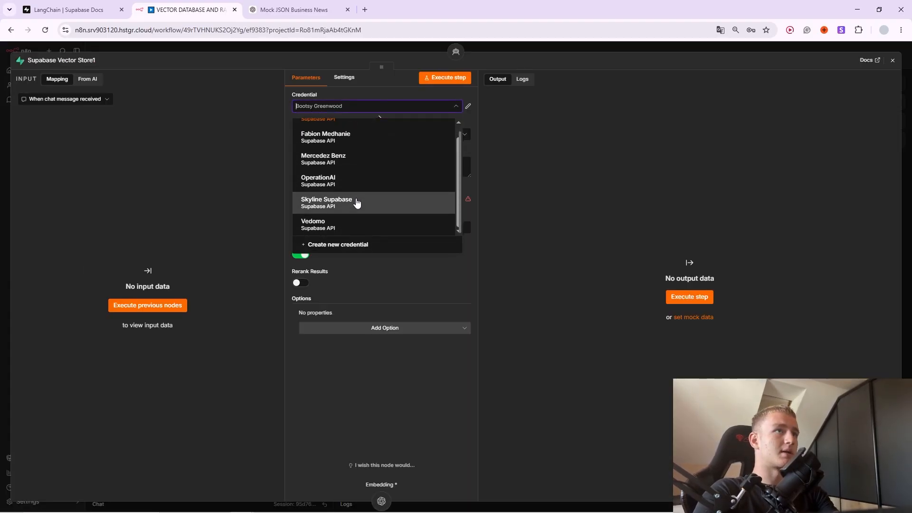
pyautogui.click(358, 205)
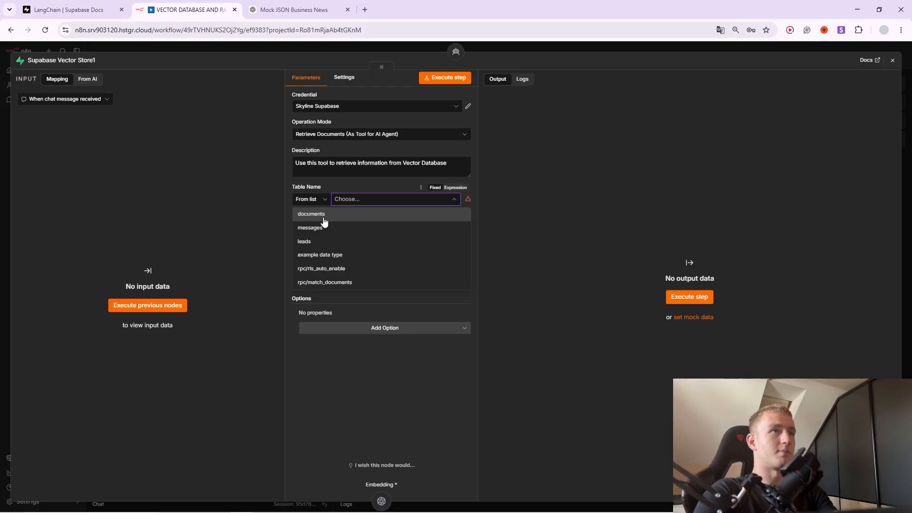
pyautogui.click(320, 216)
pyautogui.click(350, 174)
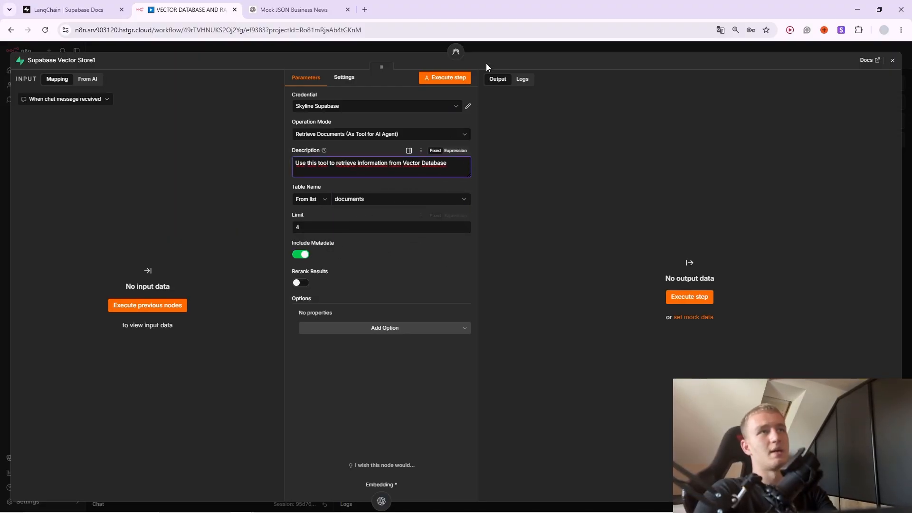
pyautogui.press('Escape')
# Turn on Rerank Results in Supabase Vector Store1.
pyautogui.doubleClick(520, 297)
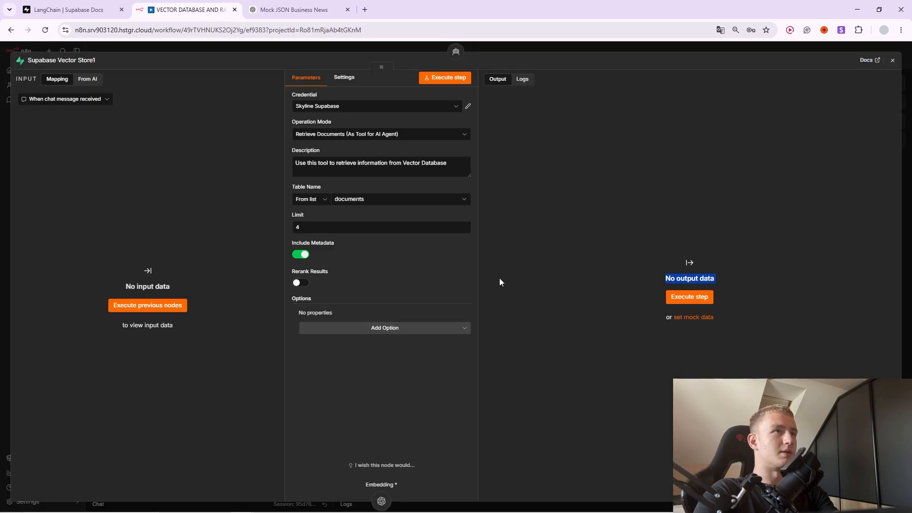
pyautogui.click(305, 229)
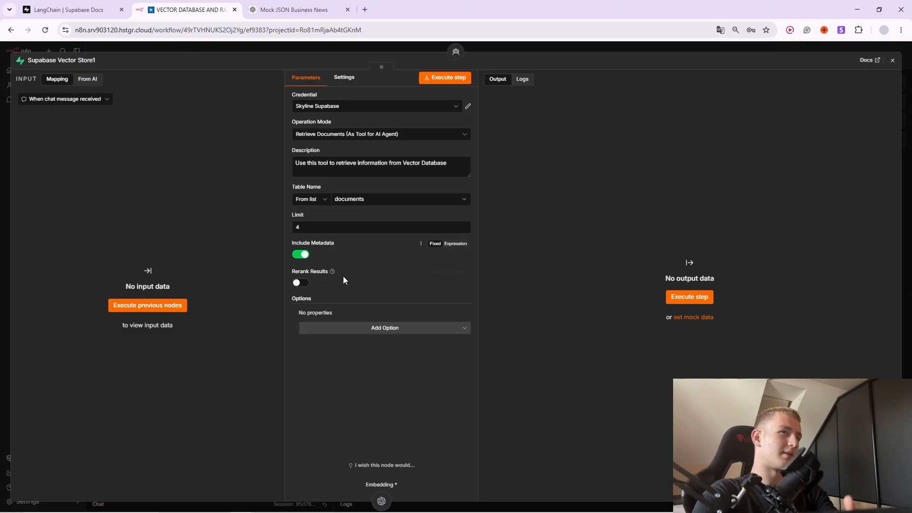
pyautogui.click(301, 285)
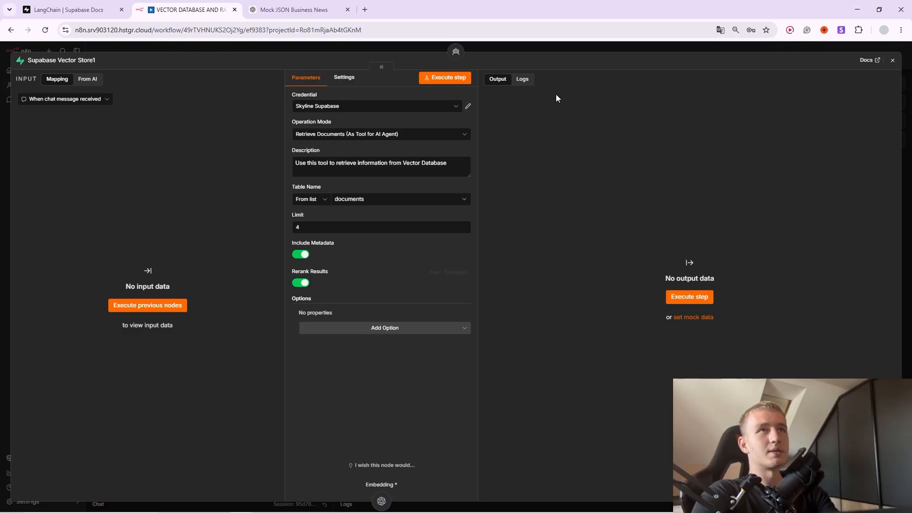
pyautogui.click(542, 48)
# Add a Reranker Cohere node to the vector store, then delete it.
pyautogui.click(523, 325)
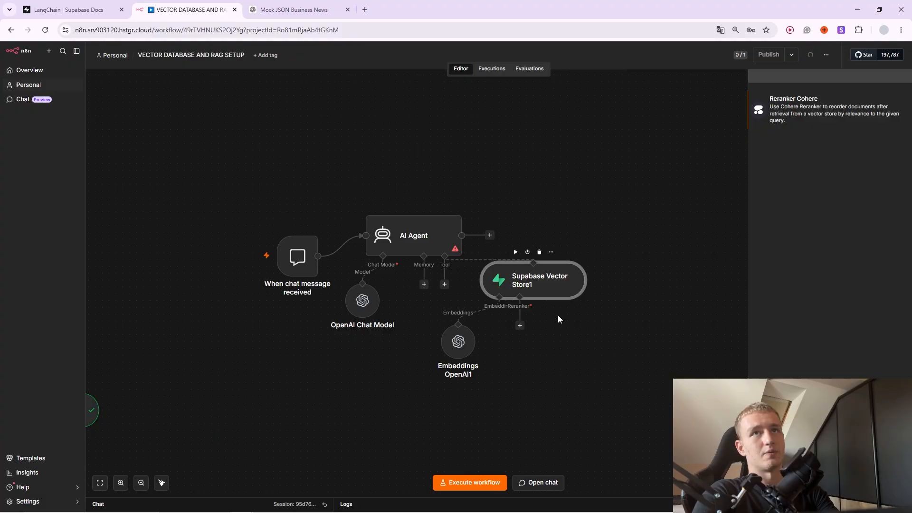
pyautogui.click(781, 125)
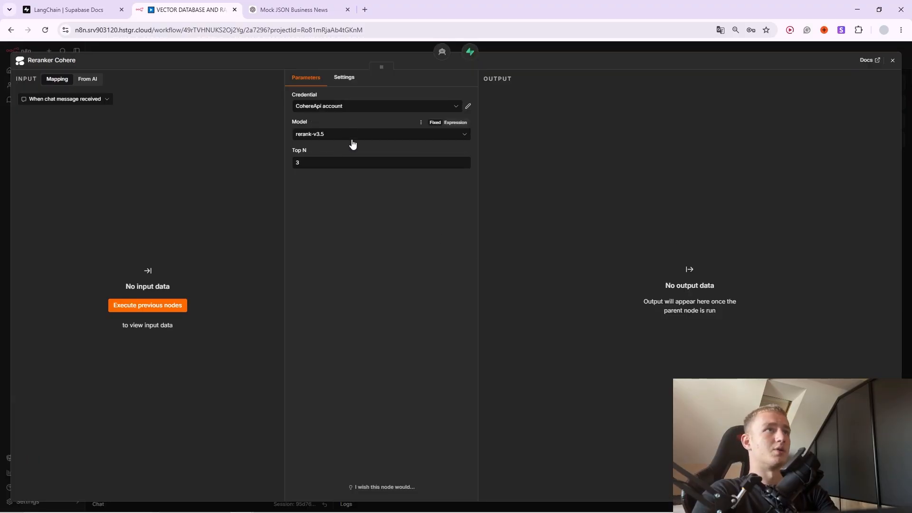
pyautogui.click(386, 108)
pyautogui.click(386, 91)
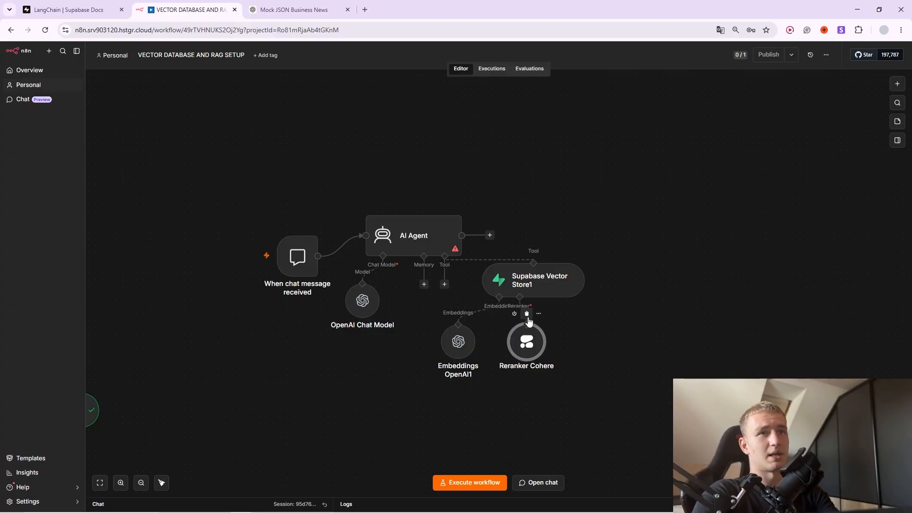
pyautogui.click(527, 314)
# Switch Rerank Results off in the Supabase Vector Store1 settings.
pyautogui.doubleClick(545, 289)
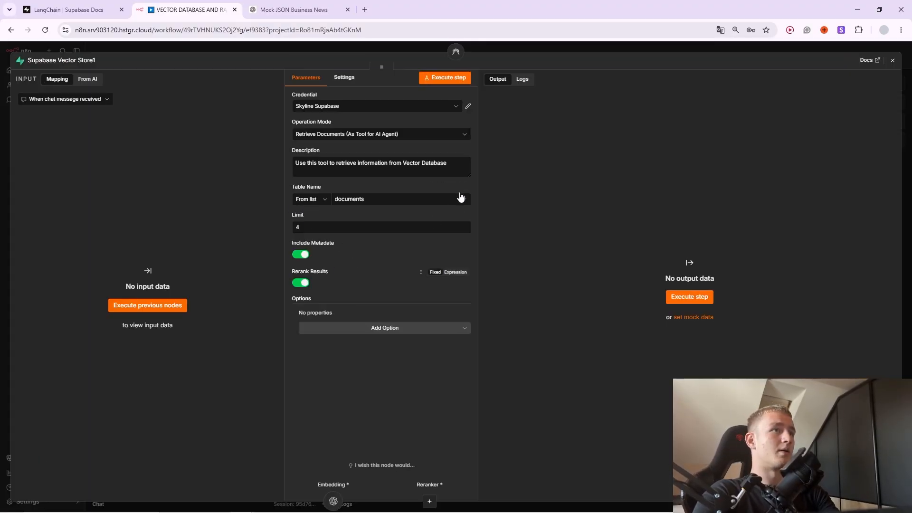
pyautogui.press('Escape')
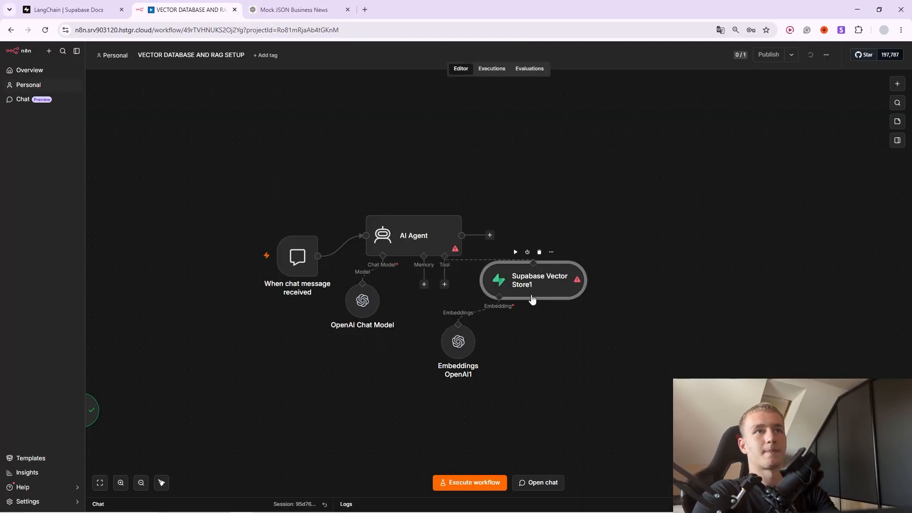
pyautogui.doubleClick(526, 287)
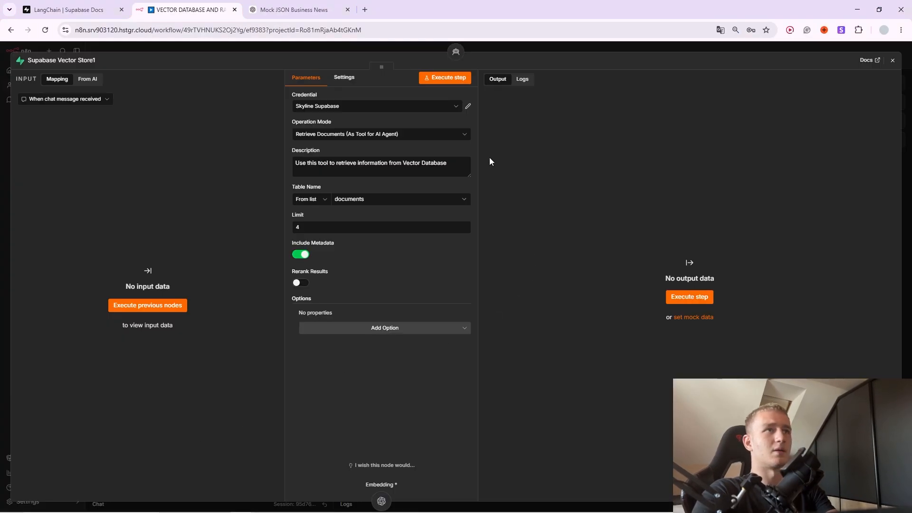
pyautogui.click(483, 47)
pyautogui.doubleClick(520, 288)
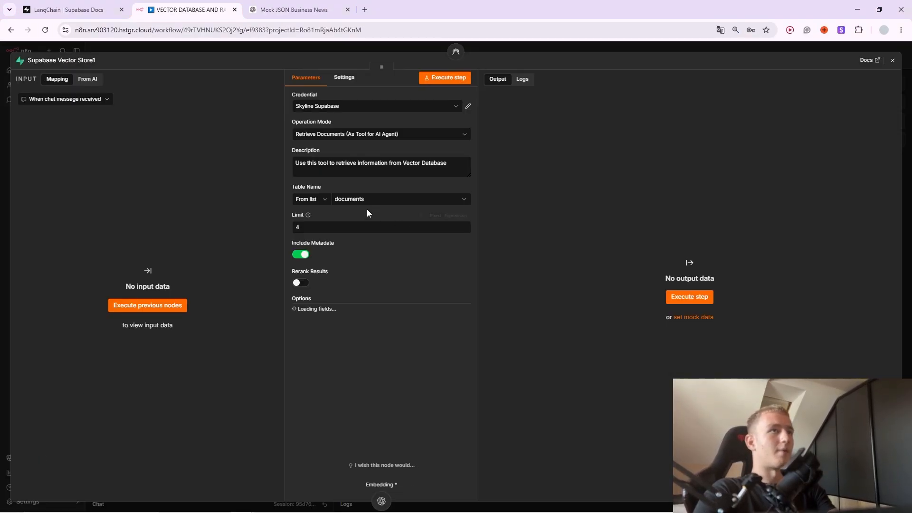
pyautogui.click(510, 50)
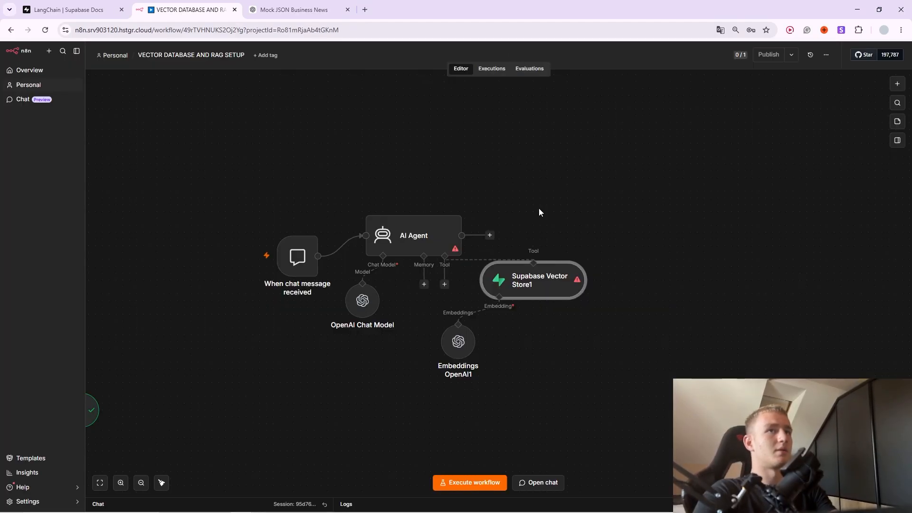
# Open the AI Agent node's settings.
pyautogui.rightClick(420, 230)
pyautogui.click(407, 237)
pyautogui.doubleClick(407, 237)
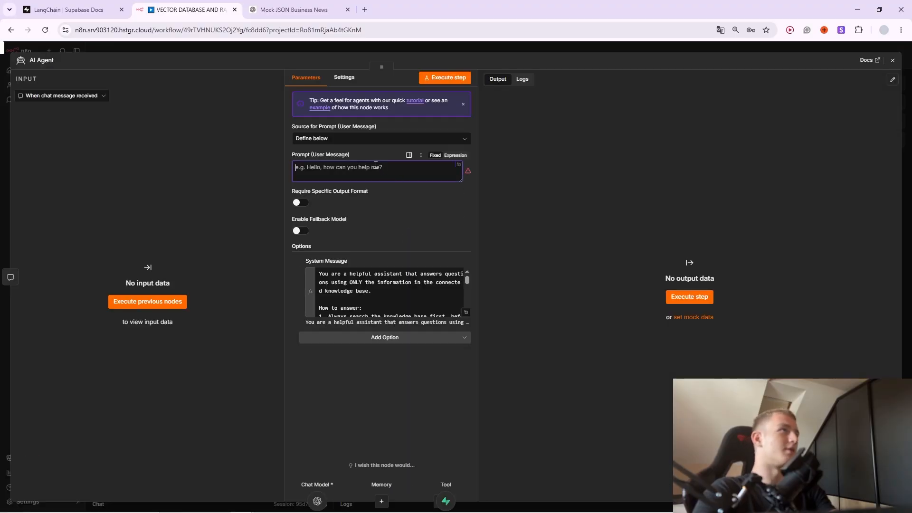
# Send 'hi' in the test chat, which fails because no prompt is set.
pyautogui.click(507, 44)
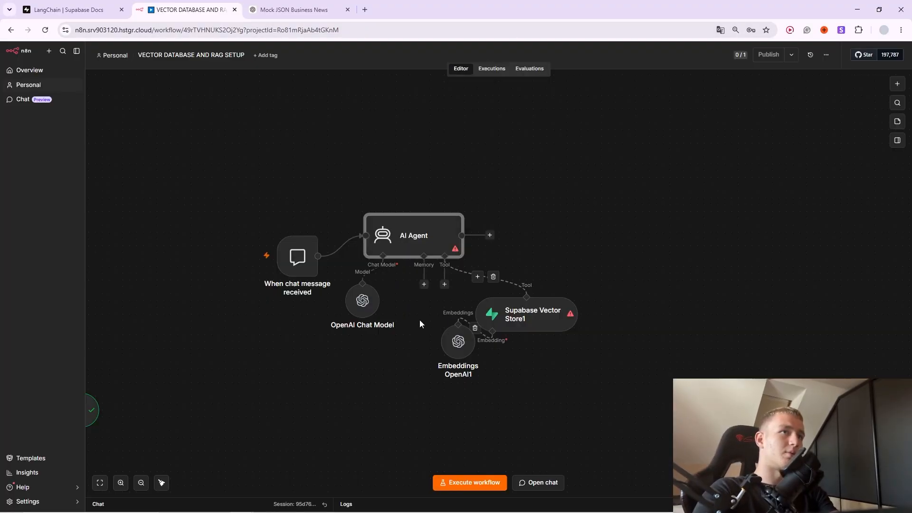
pyautogui.click(238, 237)
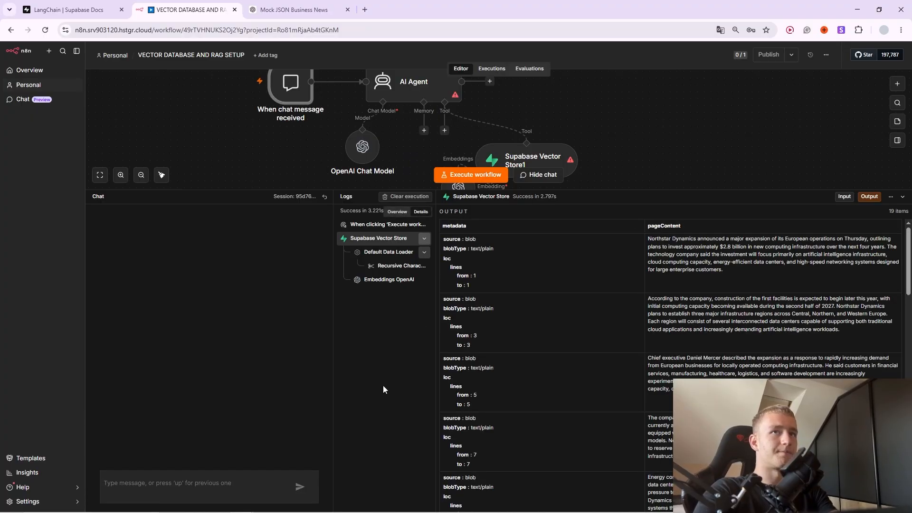
pyautogui.write('hi')
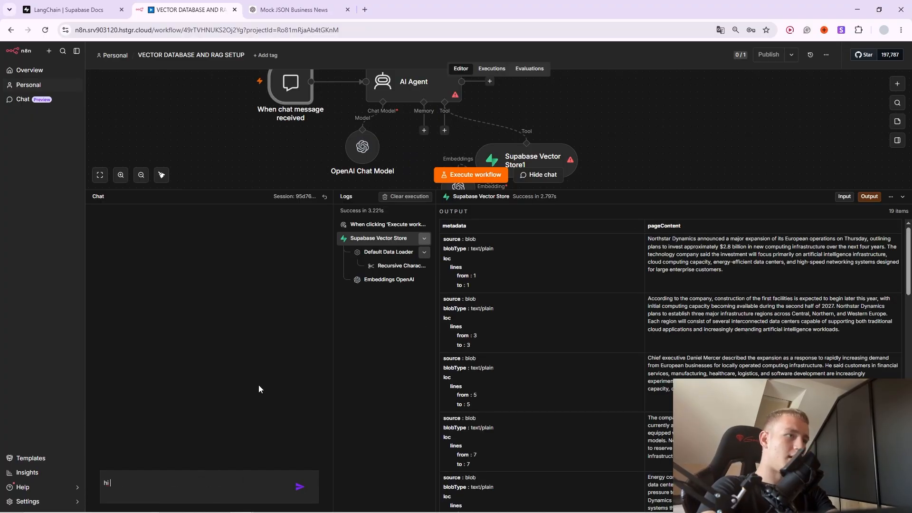
pyautogui.press('Return')
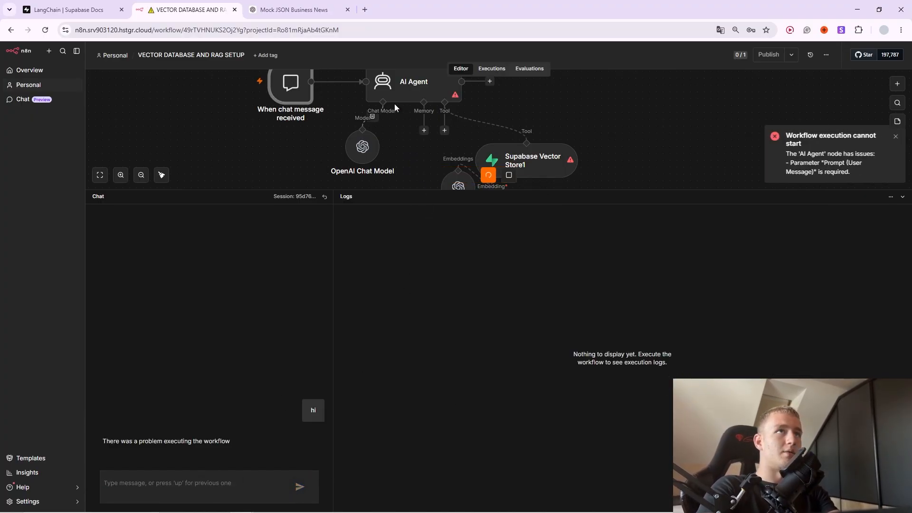
# Give the AI Agent the placeholder prompt 'asd' and resend 'hi'.
pyautogui.doubleClick(400, 95)
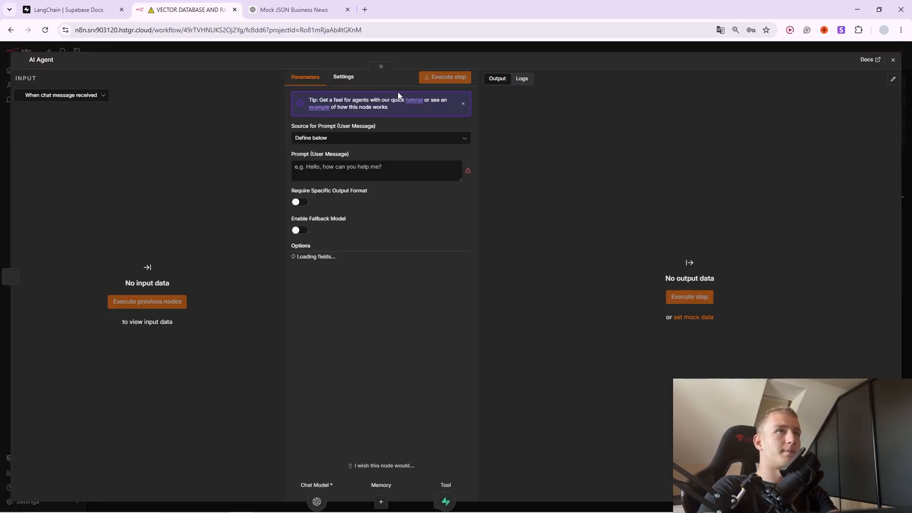
pyautogui.write('asd')
pyautogui.click(496, 46)
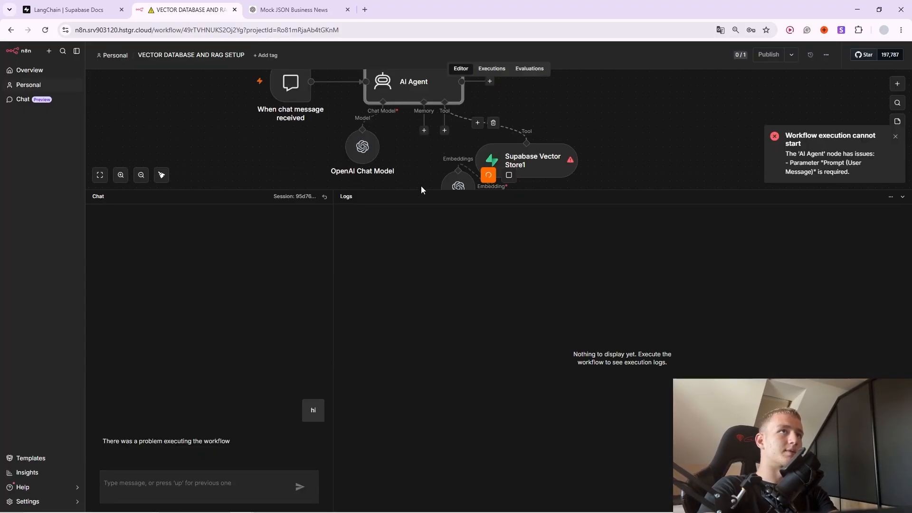
pyautogui.click(287, 109)
pyautogui.click(219, 492)
pyautogui.write('hi')
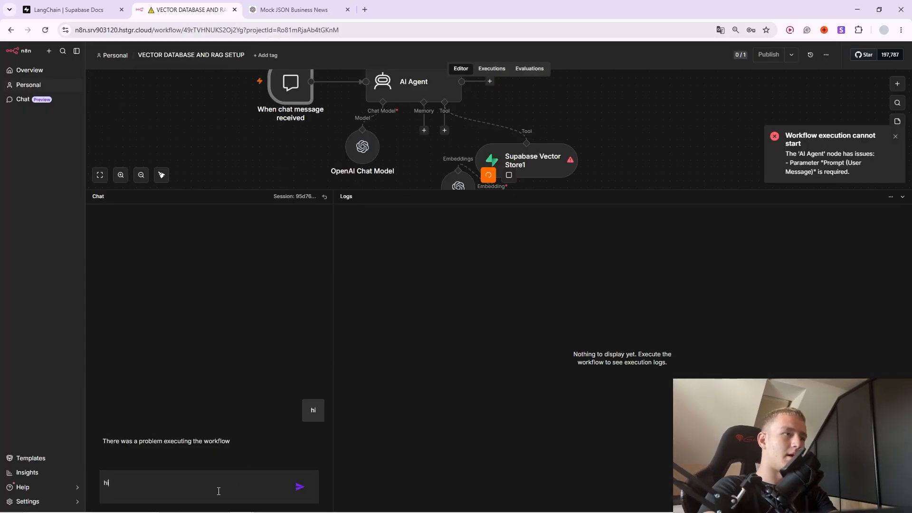
pyautogui.click(300, 486)
pyautogui.click(420, 100)
# Set the AI Agent prompt to '{{ $json.chatInput }} This is your Message'.
pyautogui.doubleClick(412, 82)
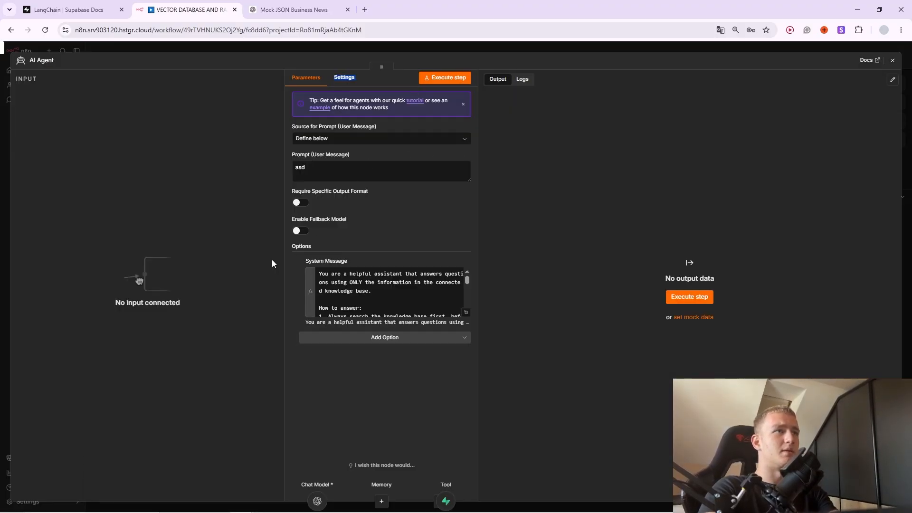
pyautogui.click(496, 44)
pyautogui.doubleClick(386, 105)
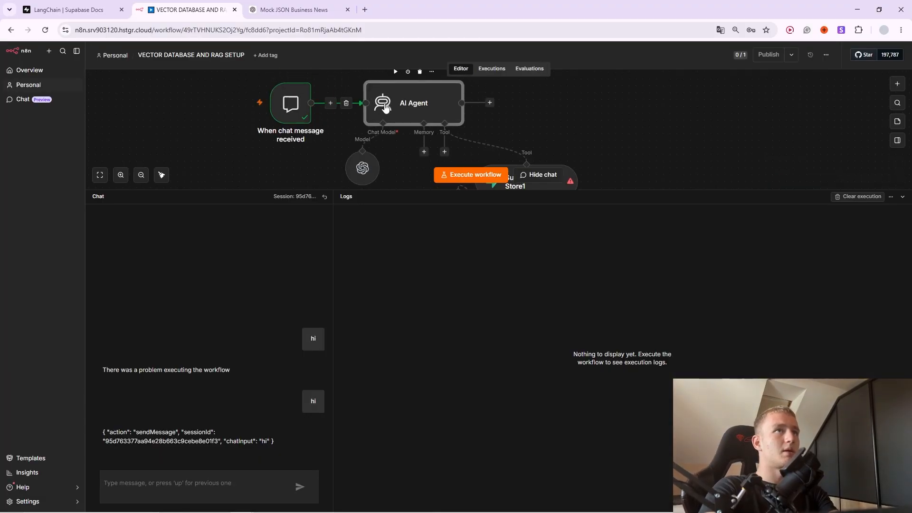
pyautogui.click(339, 173)
pyautogui.press('BackSpace')
pyautogui.press('BackSpace')
pyautogui.press('BackSpace')
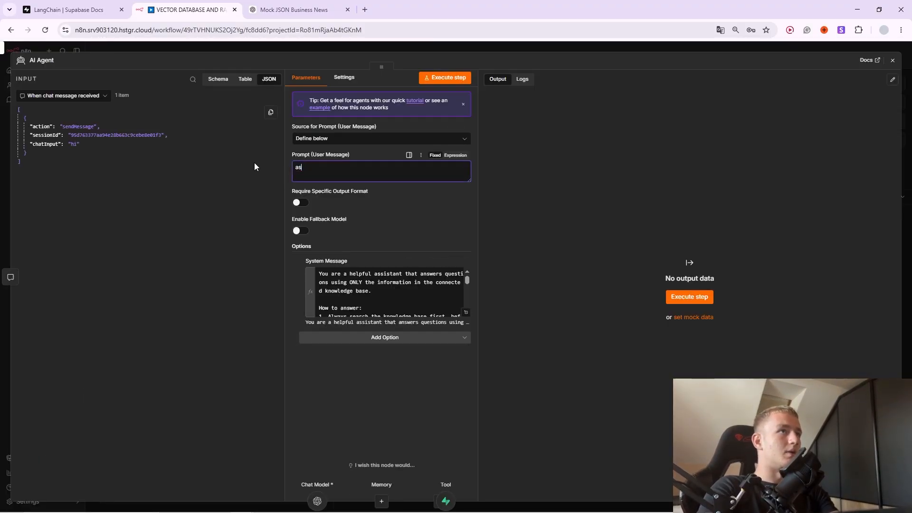
pyautogui.moveTo(45, 143); pyautogui.dragTo(323, 169)
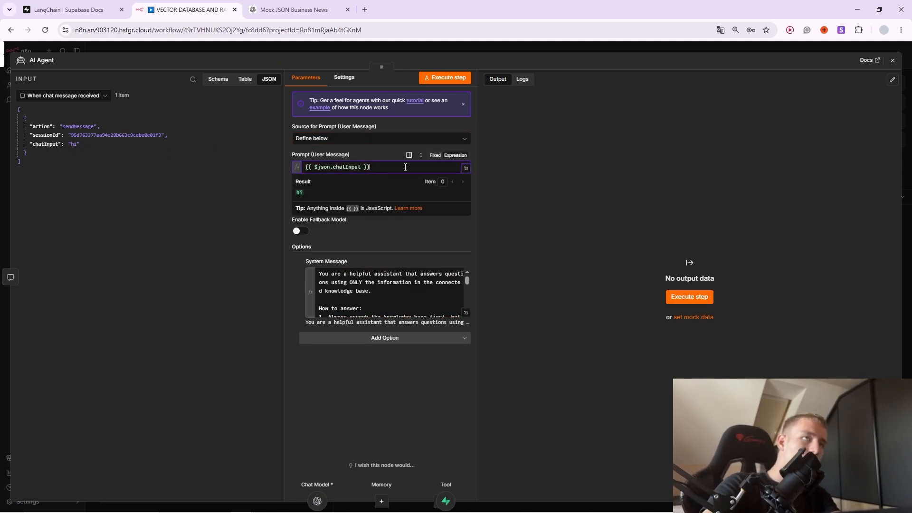
pyautogui.write('This is ')
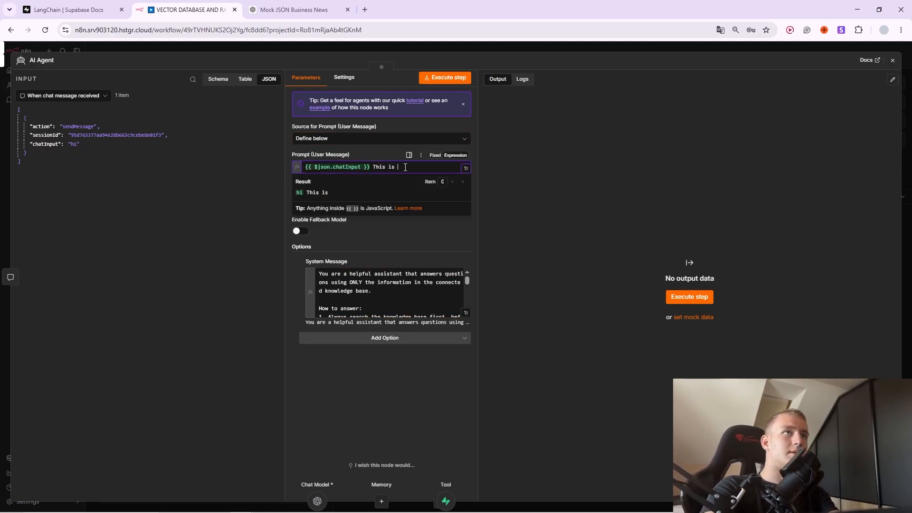
pyautogui.write('your Me')
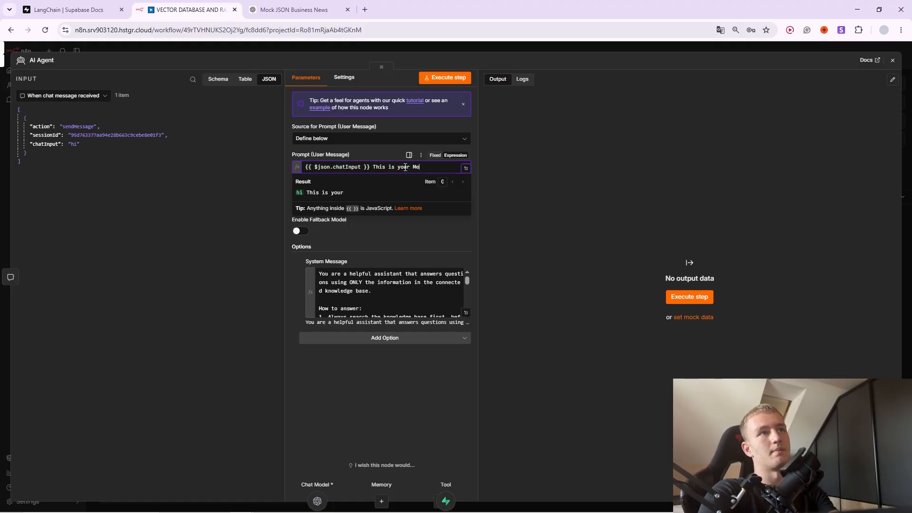
pyautogui.write('ssage from USER')
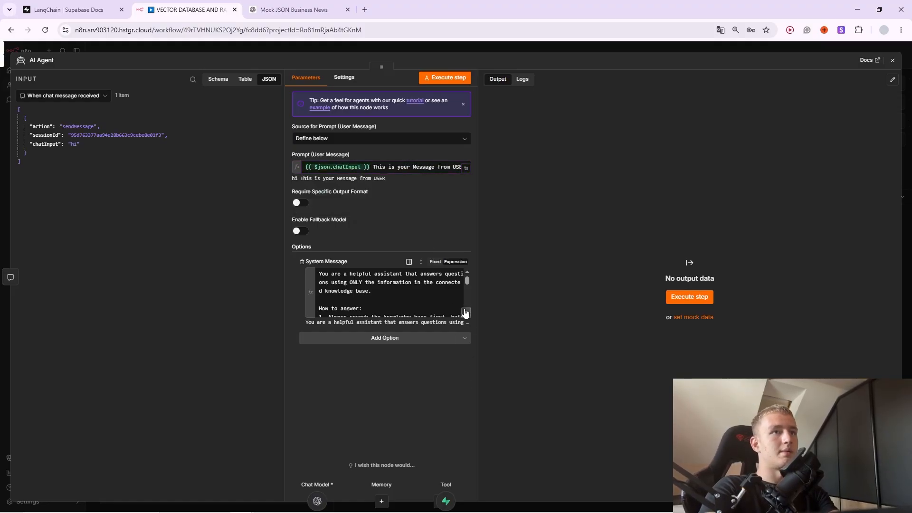
# Compare the system message with the slide's knowledge-base-only prompt, then close the AI Agent panel.
pyautogui.click(466, 312)
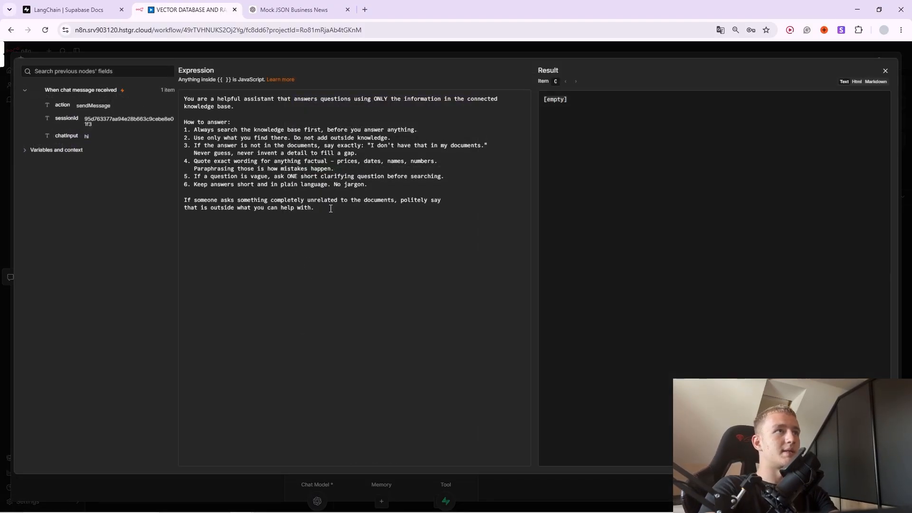
pyautogui.hotkey('alt', 'Tab')
pyautogui.hotkey('alt', 'Tab')
pyautogui.hotkey('alt', 'Tab')
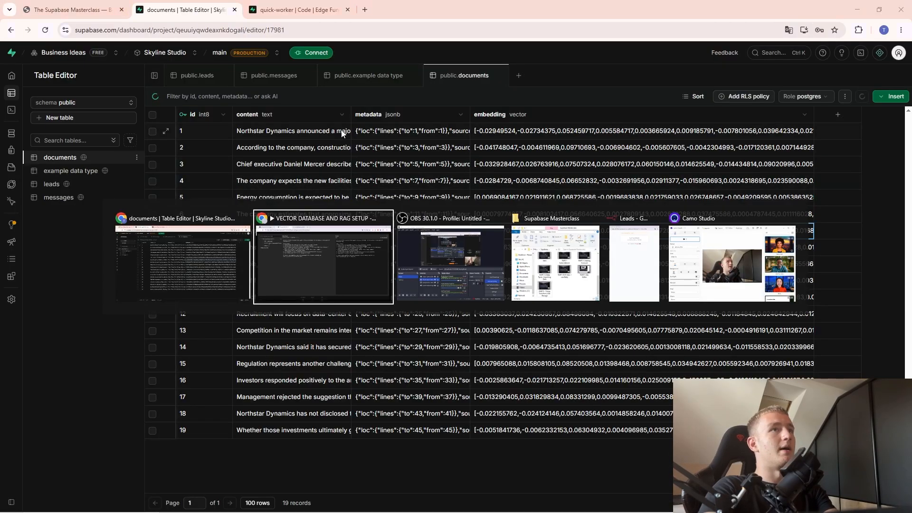
pyautogui.click(192, 268)
pyautogui.click(113, 5)
pyautogui.scroll(-2, 289, 310)
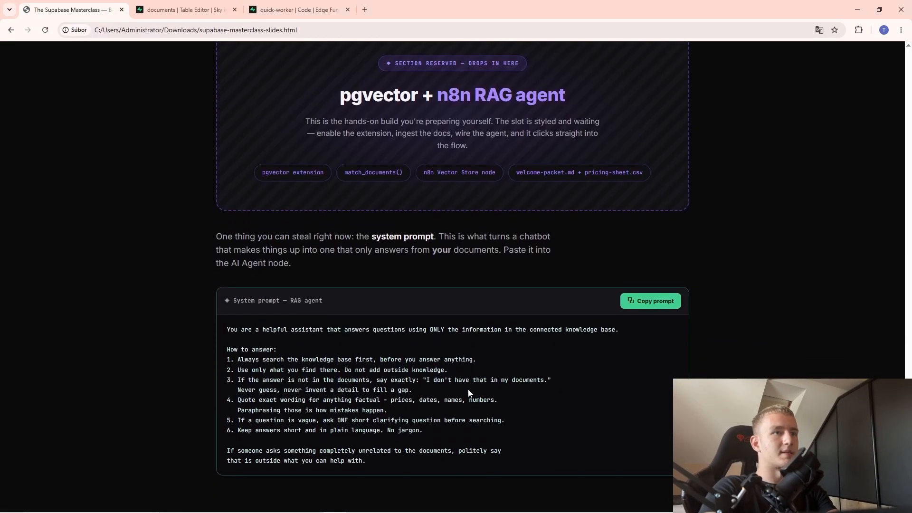
pyautogui.moveTo(246, 339); pyautogui.dragTo(241, 114)
pyautogui.click(429, 434)
pyautogui.hotkey('alt', 'Tab')
pyautogui.click(318, 103)
pyautogui.click(391, 50)
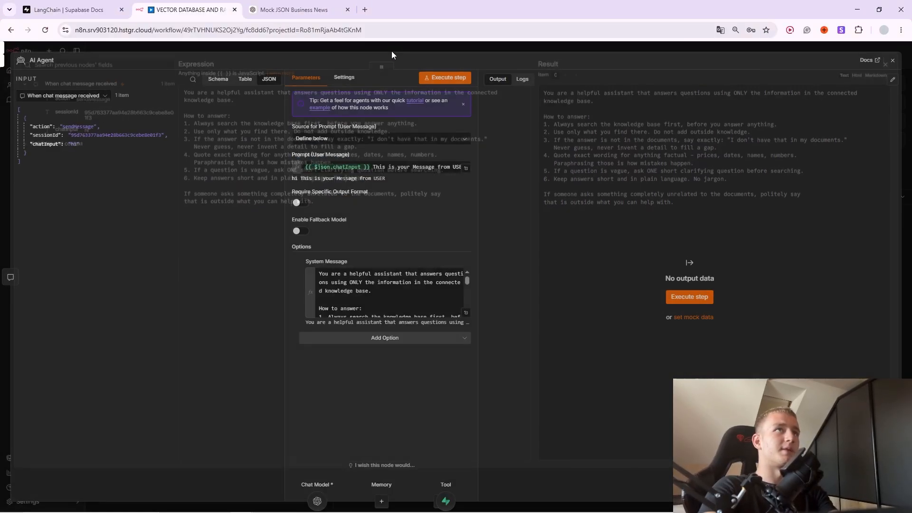
pyautogui.click(426, 45)
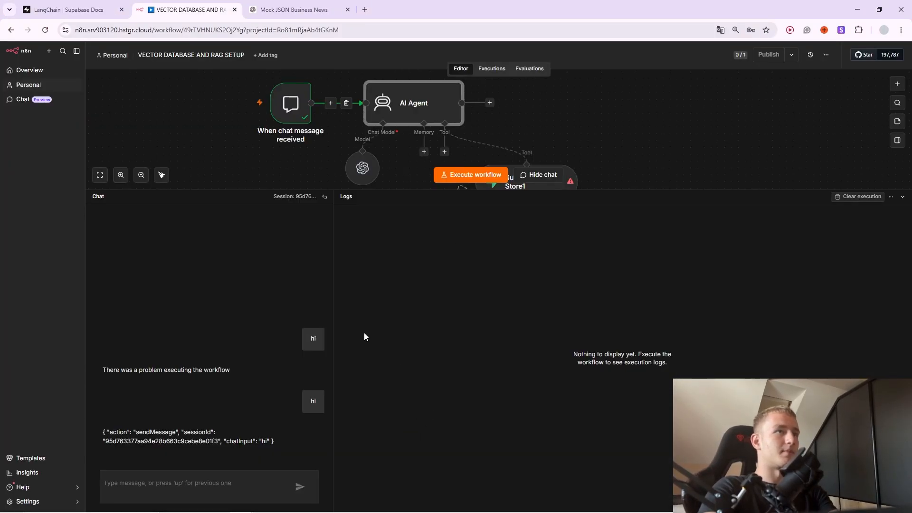
# Choose the documents table in Supabase Vector Store1.
pyautogui.click(556, 175)
pyautogui.doubleClick(546, 336)
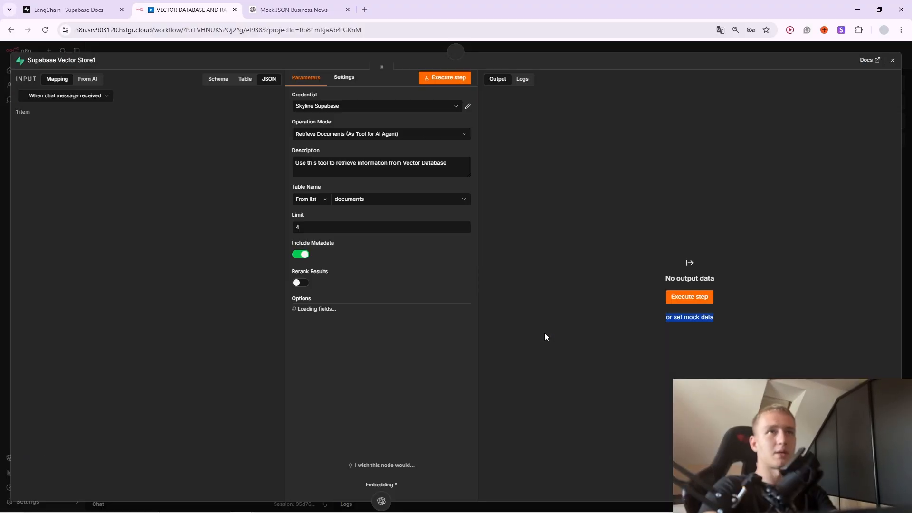
pyautogui.click(392, 329)
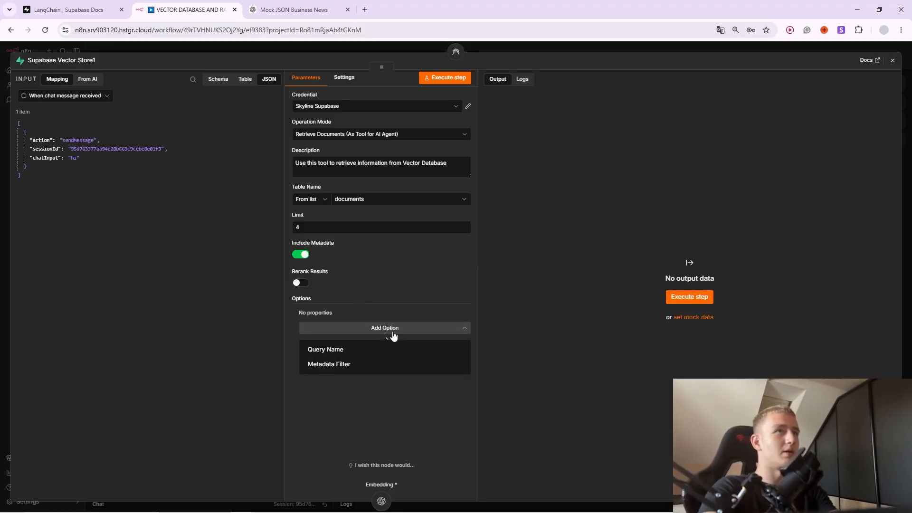
pyautogui.click(392, 200)
pyautogui.click(382, 215)
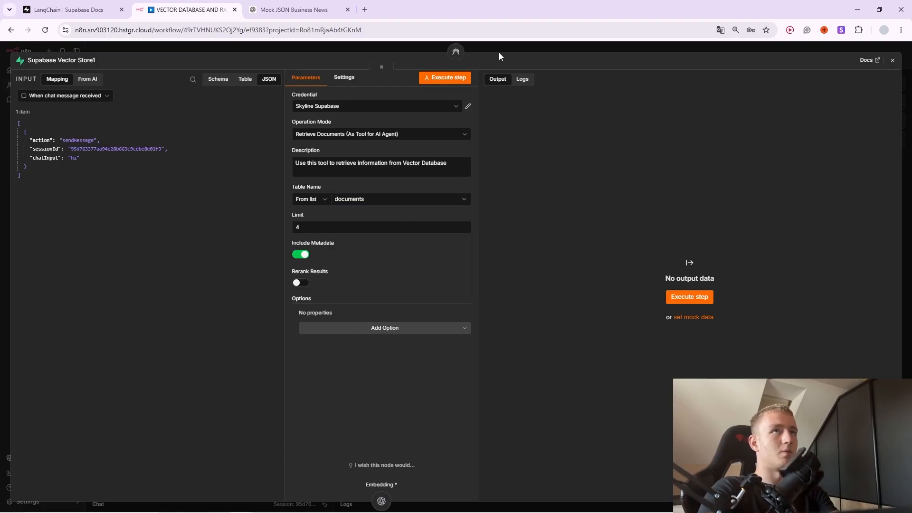
pyautogui.click(499, 52)
# Check the Embeddings OpenAI1 and OpenAI Chat Model node settings.
pyautogui.doubleClick(458, 363)
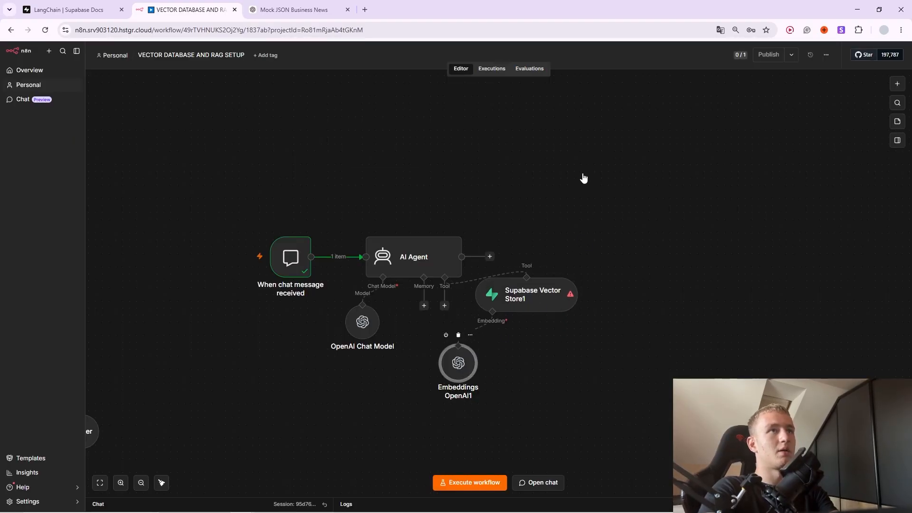
pyautogui.click(528, 48)
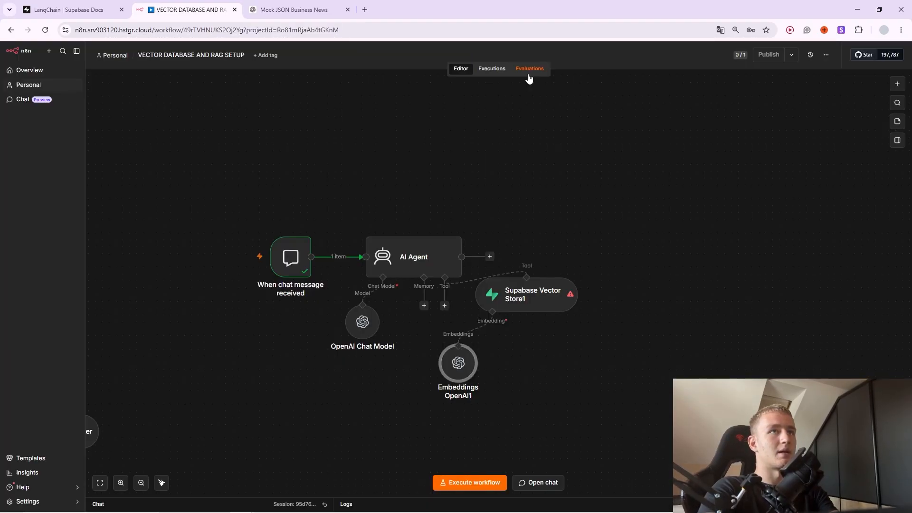
pyautogui.doubleClick(362, 322)
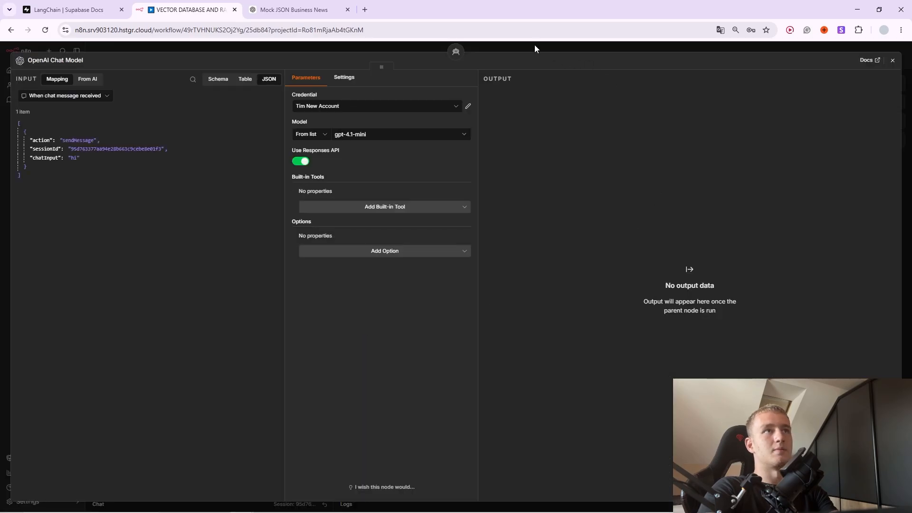
pyautogui.click(530, 47)
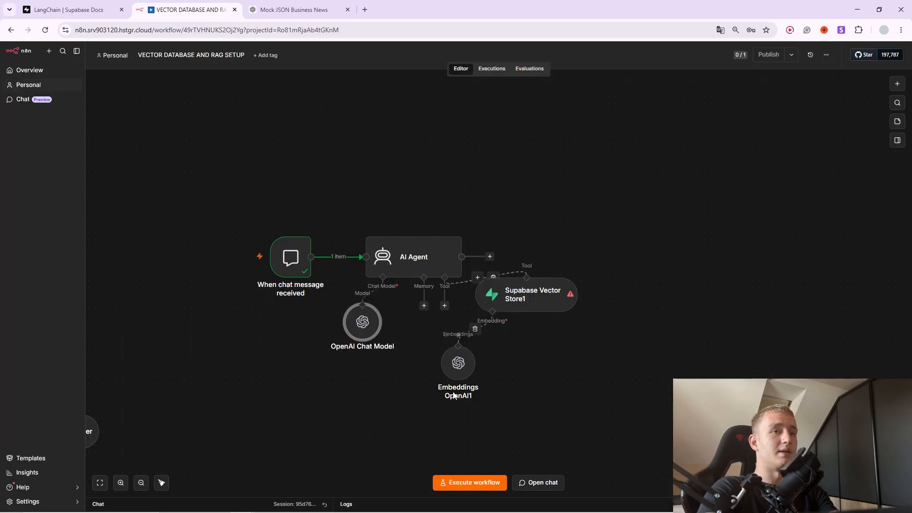
pyautogui.doubleClick(458, 363)
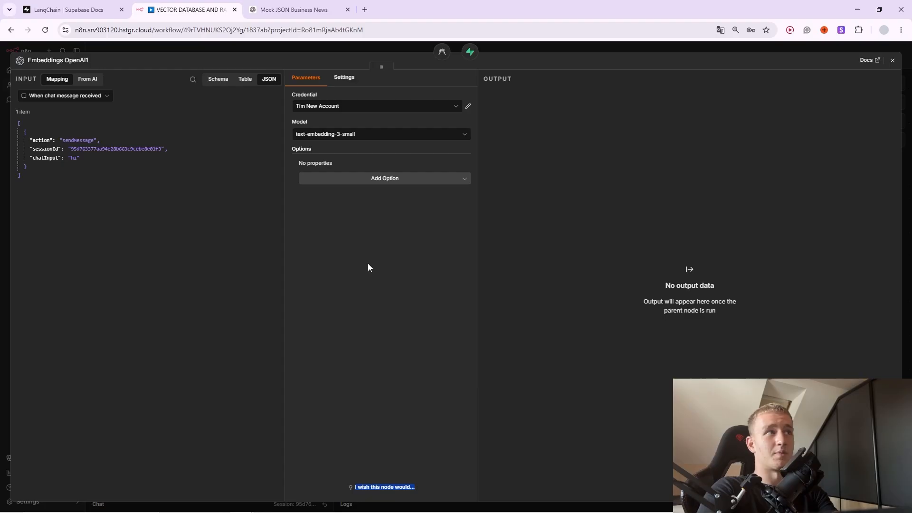
pyautogui.click(502, 49)
# Keep Skyline Supabase as the vector store credential and reopen the chat pane.
pyautogui.doubleClick(536, 291)
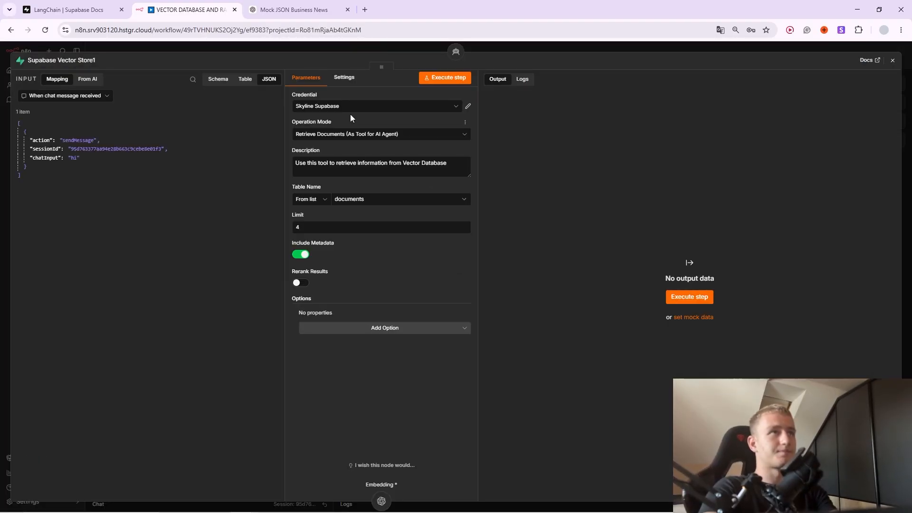
pyautogui.click(351, 109)
pyautogui.click(353, 216)
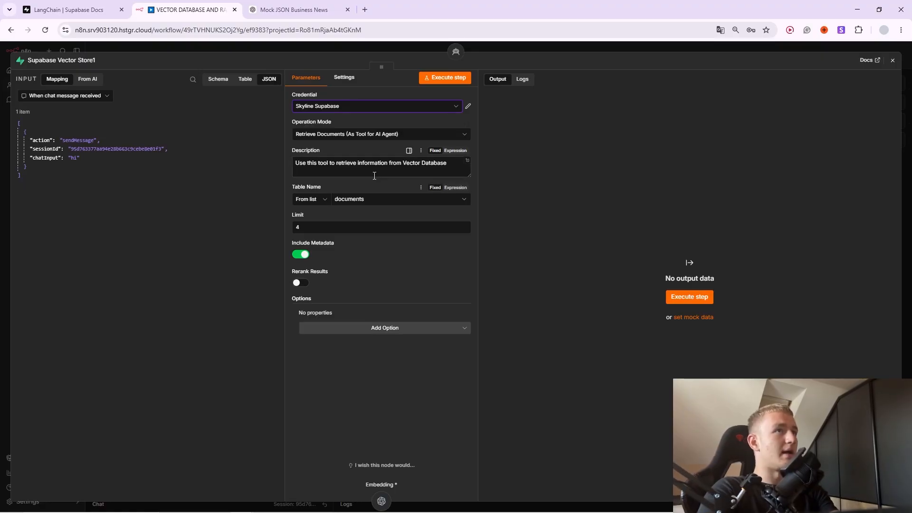
pyautogui.click(496, 46)
pyautogui.moveTo(550, 302); pyautogui.dragTo(544, 323)
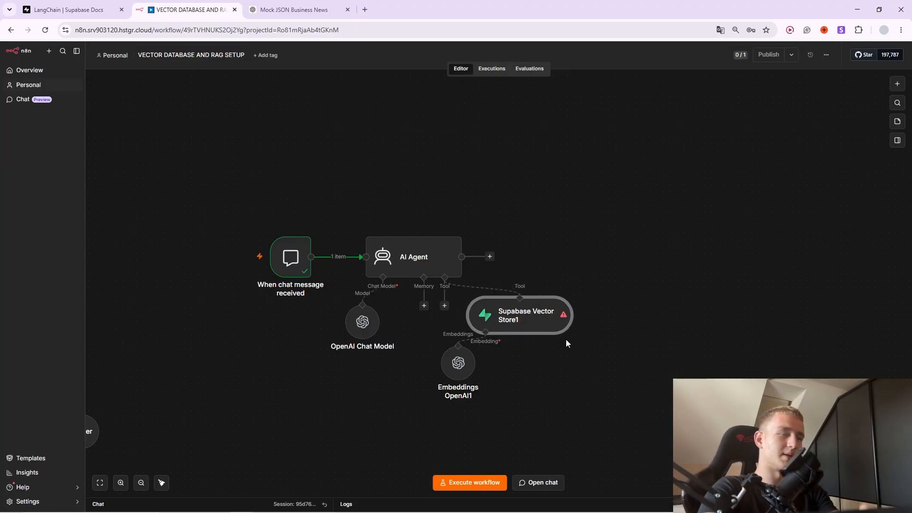
pyautogui.click(538, 482)
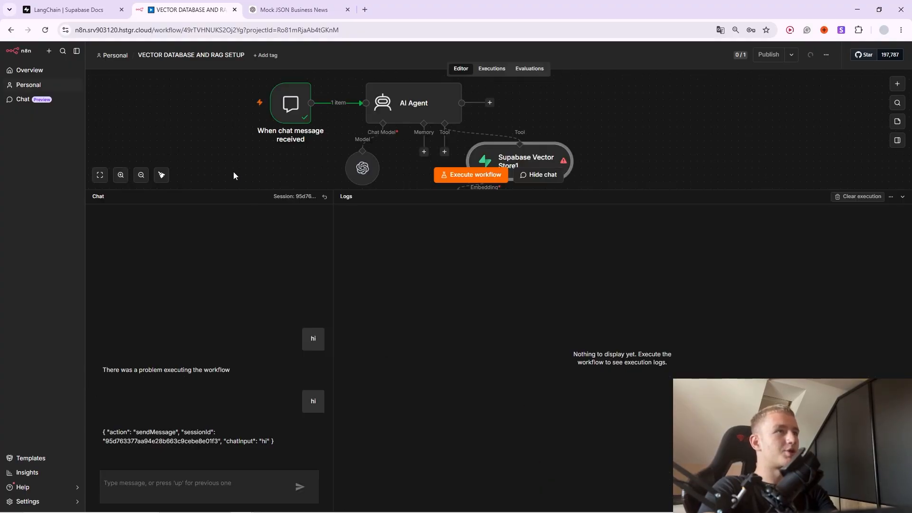
pyautogui.moveTo(227, 167); pyautogui.dragTo(569, 70)
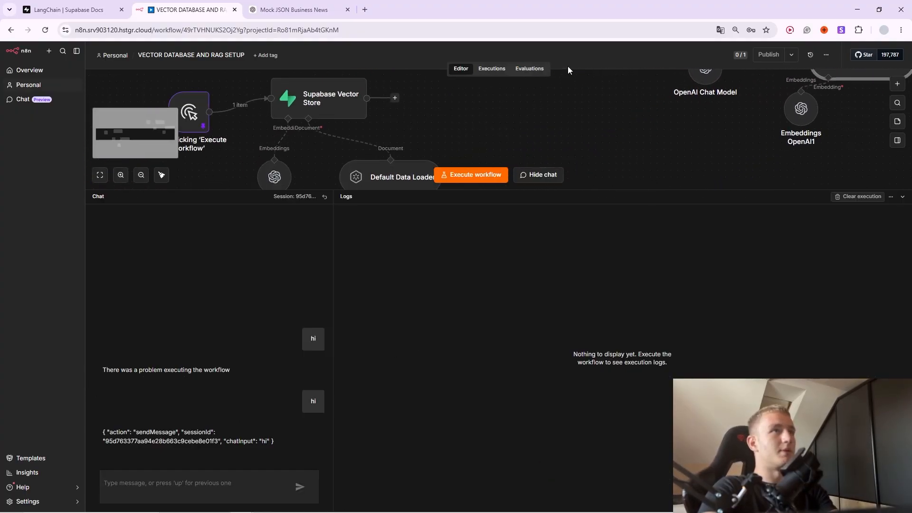
pyautogui.doubleClick(285, 122)
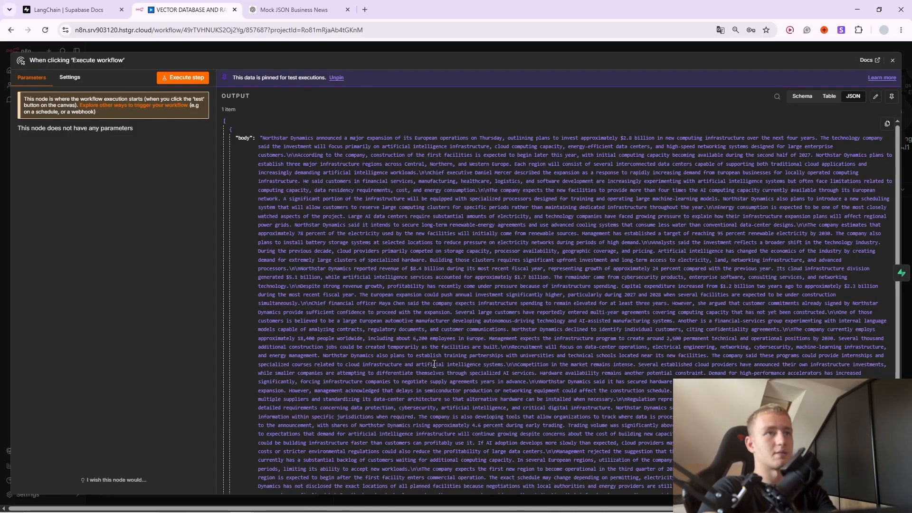
pyautogui.scroll(-3, 571, 344)
pyautogui.scroll(3, 576, 439)
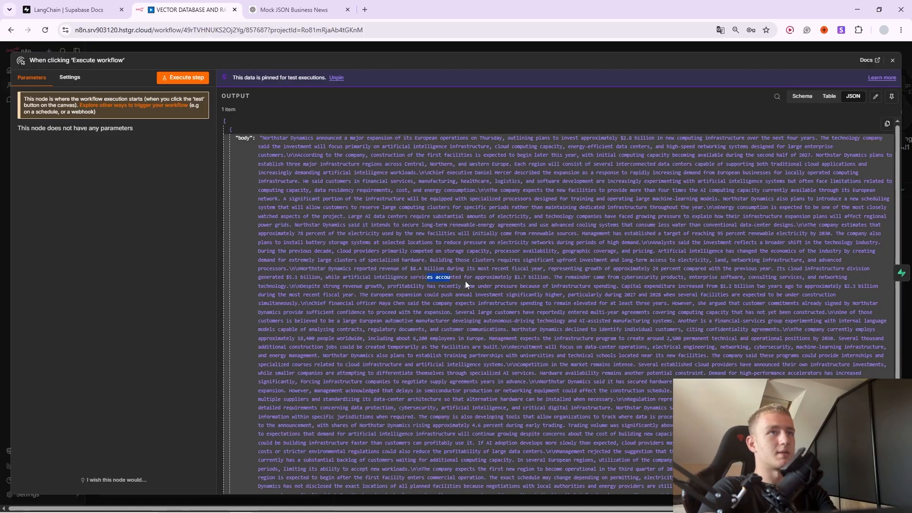
pyautogui.click(466, 280)
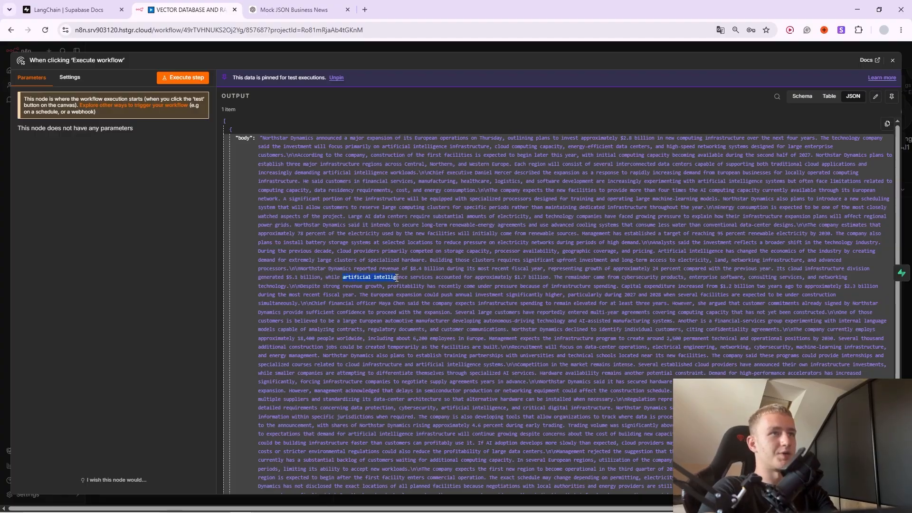
pyautogui.moveTo(397, 277); pyautogui.dragTo(475, 281)
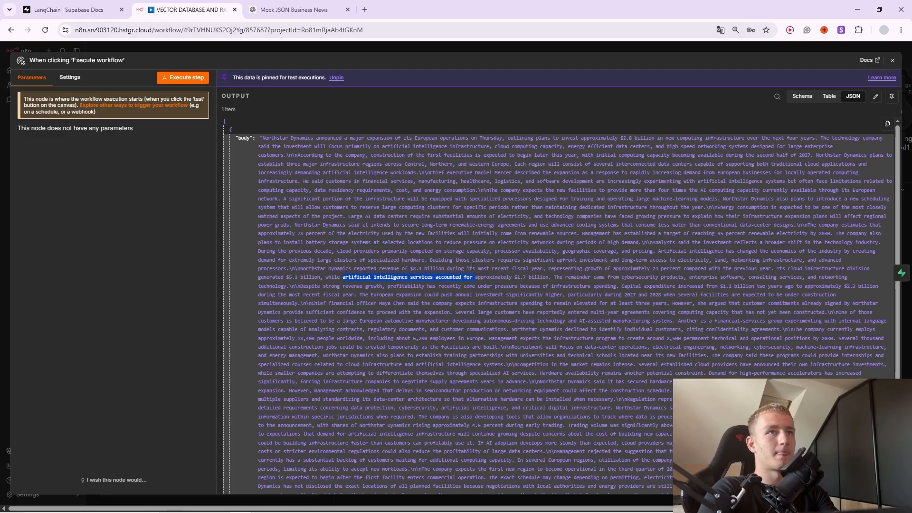
pyautogui.moveTo(379, 269); pyautogui.dragTo(391, 270)
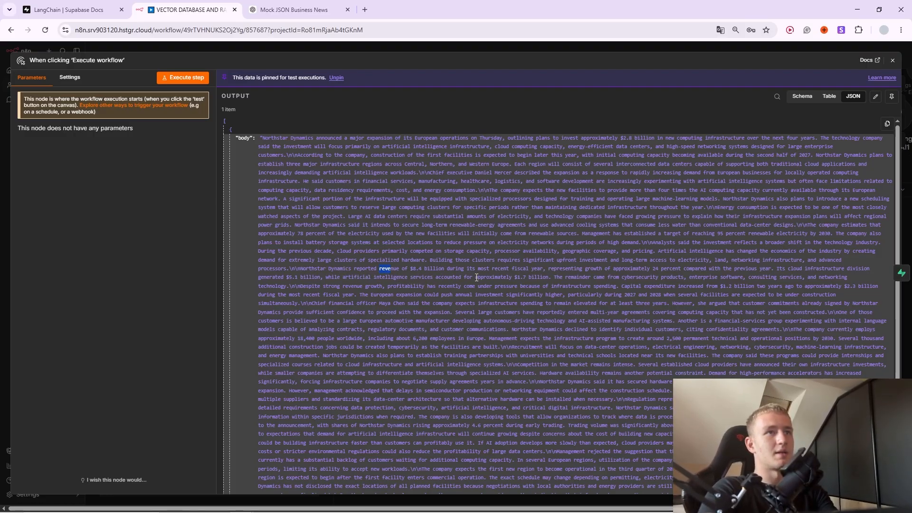
pyautogui.moveTo(472, 279); pyautogui.dragTo(298, 269)
pyautogui.hotkey('ctrl', 'c')
pyautogui.click(340, 271)
# Ask the chat how much revenue at Northstar Dynamics AI accounted for.
pyautogui.click(343, 42)
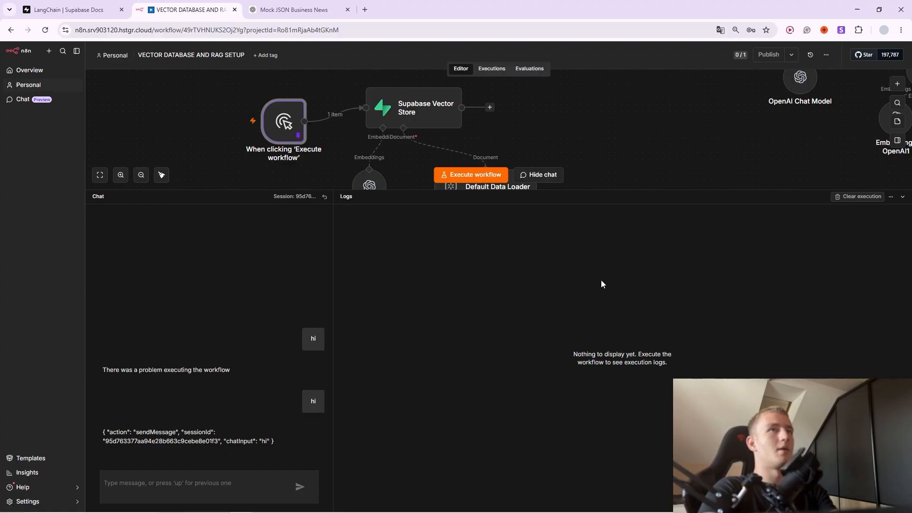
pyautogui.click(172, 488)
pyautogui.write('Hd')
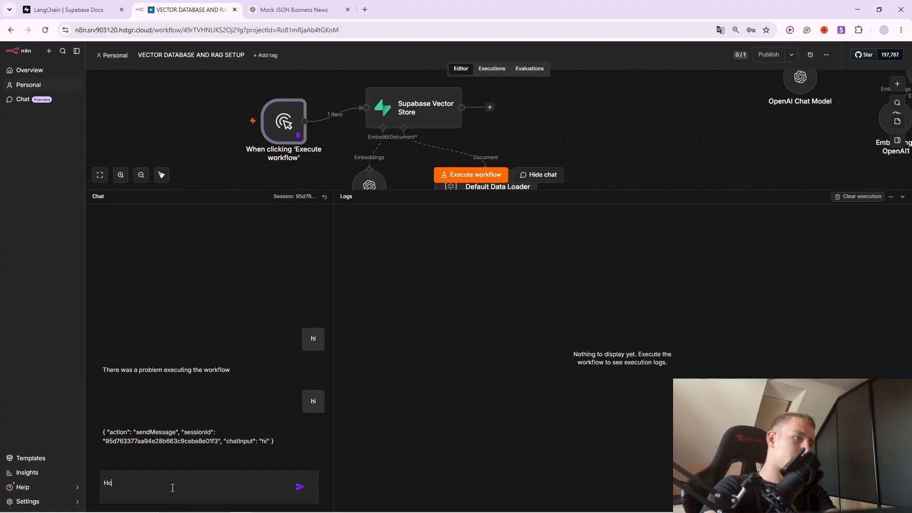
pyautogui.write('w much ')
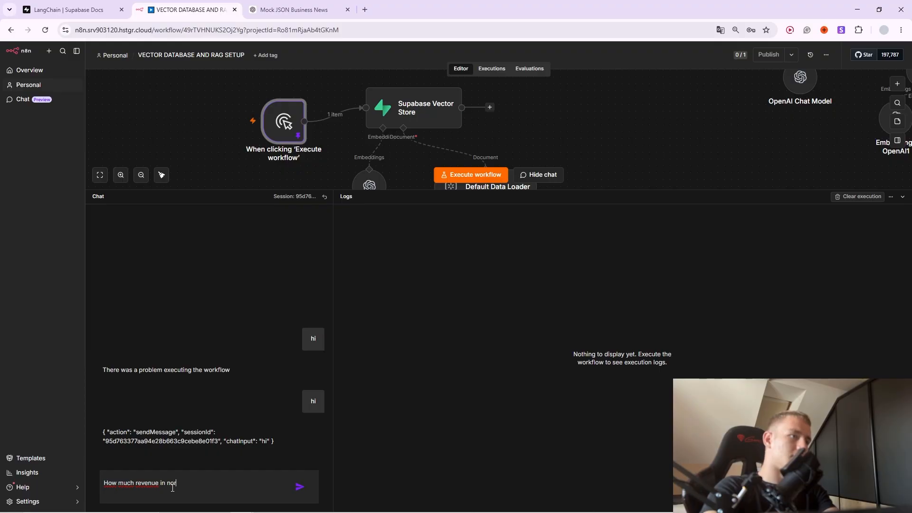
pyautogui.write('revenue in no')
pyautogui.press('BackSpace')
pyautogui.press('BackSpace')
pyautogui.hotkey('ctrl', 'v')
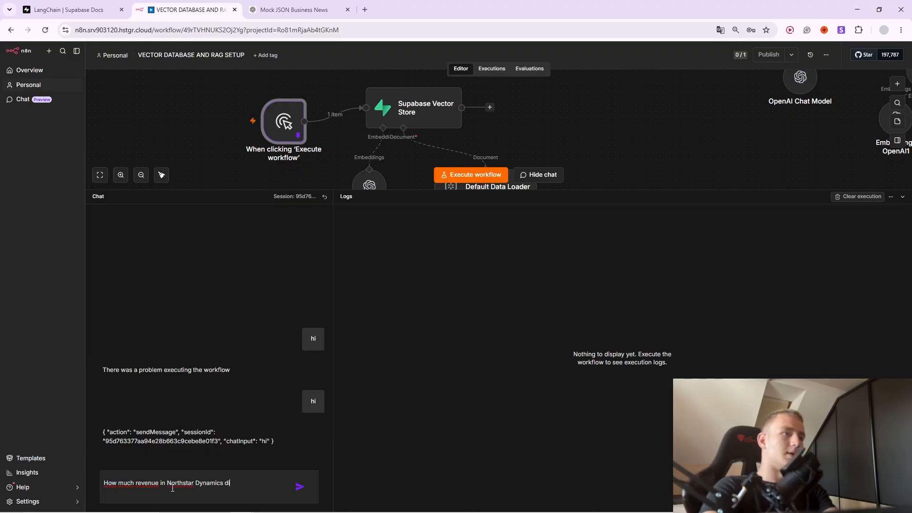
pyautogui.write('did AI ac')
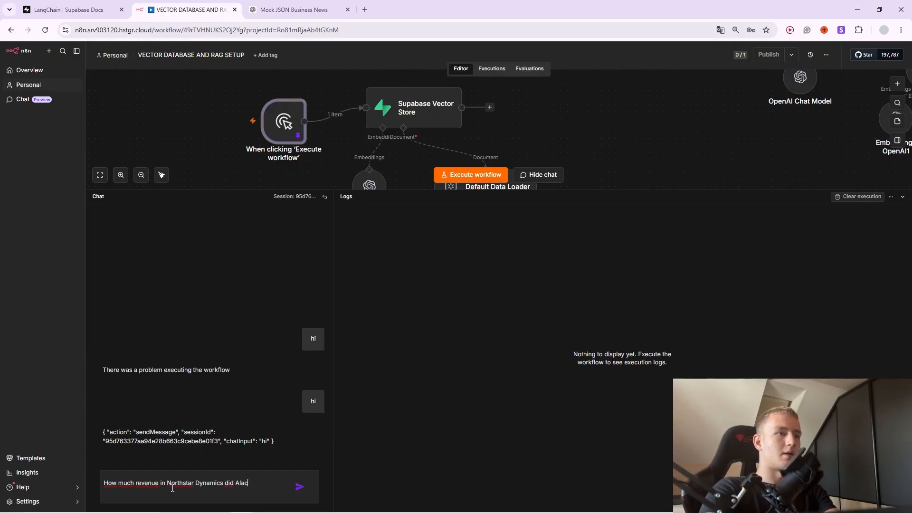
pyautogui.write('count for')
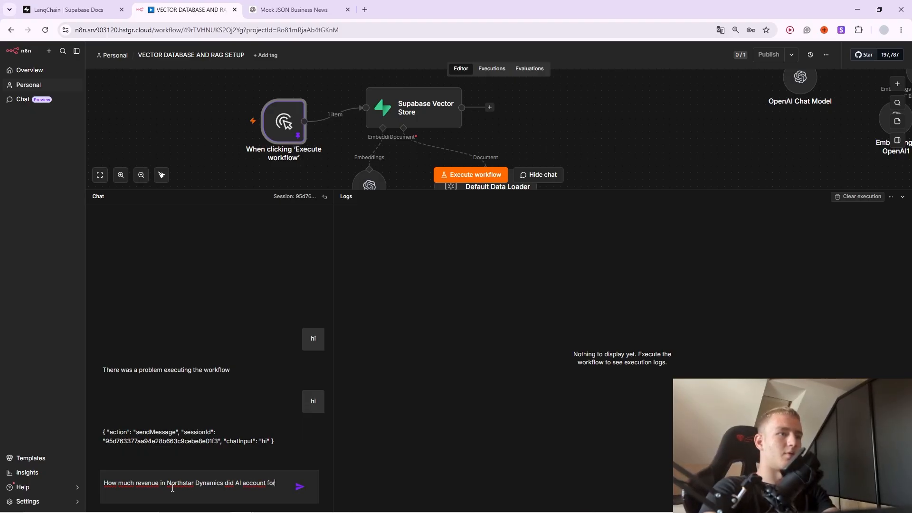
pyautogui.write('.')
pyautogui.press('Return')
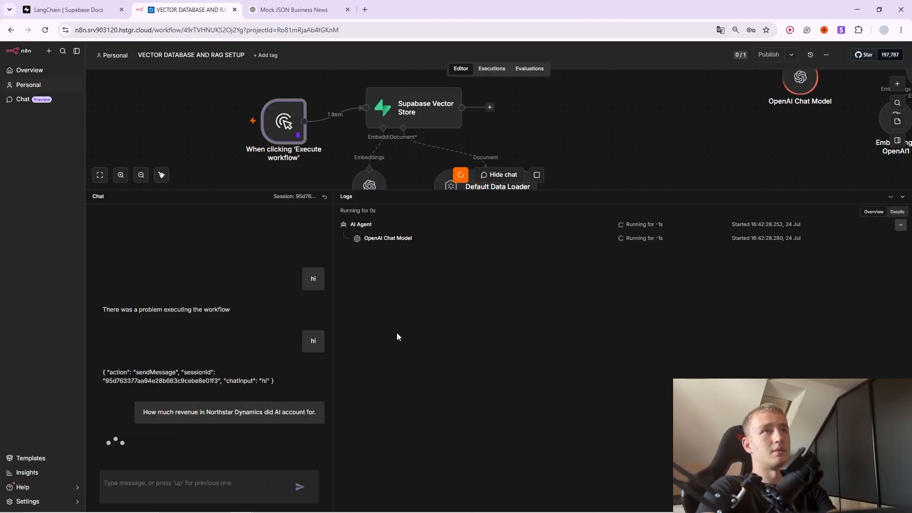
# Read the agent's answer of approximately $1.7 billion in the logs.
pyautogui.moveTo(595, 152); pyautogui.dragTo(247, 202)
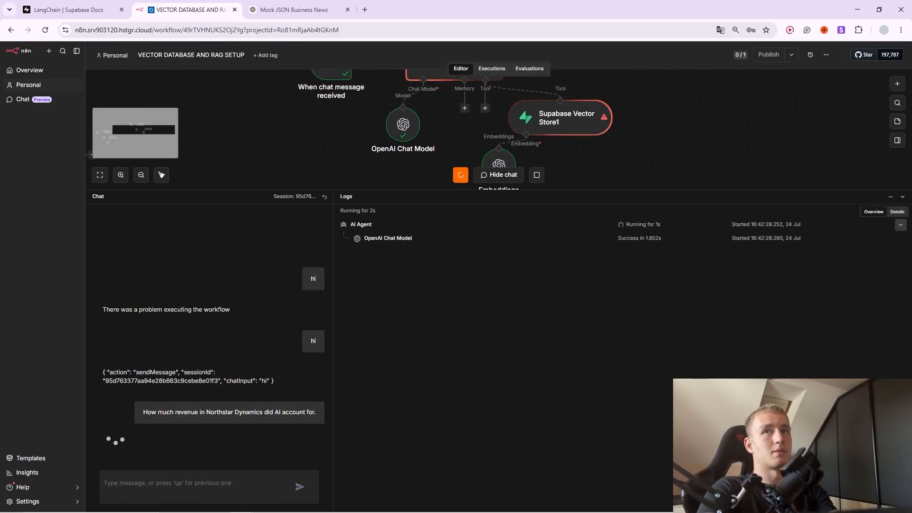
pyautogui.click(902, 197)
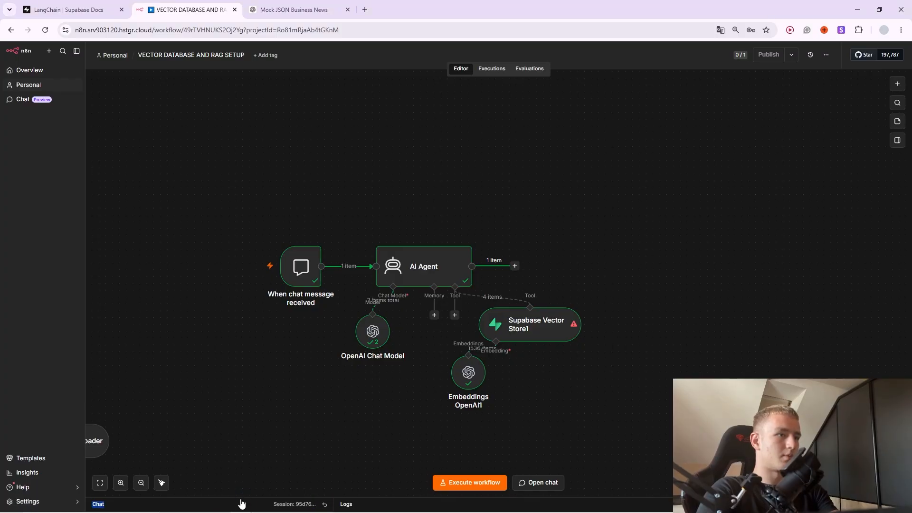
pyautogui.click(242, 507)
pyautogui.hotkey('alt', 'Tab')
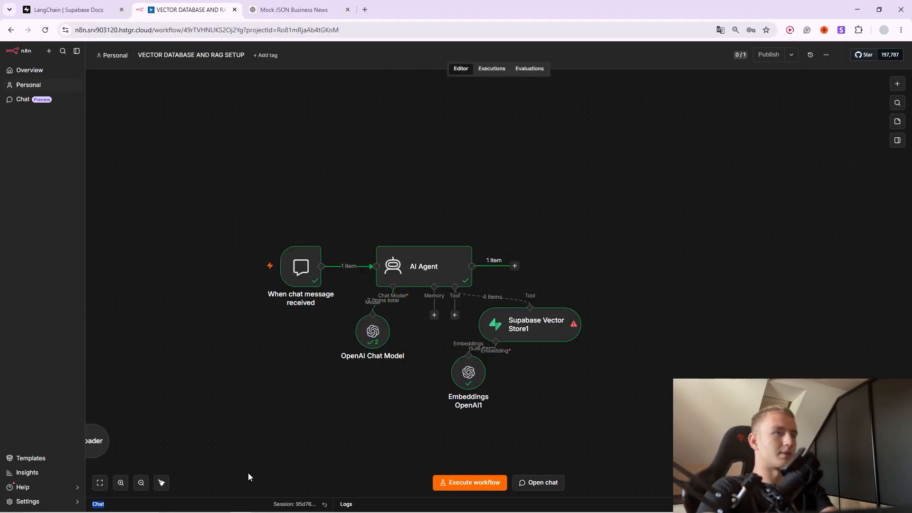
pyautogui.click(253, 504)
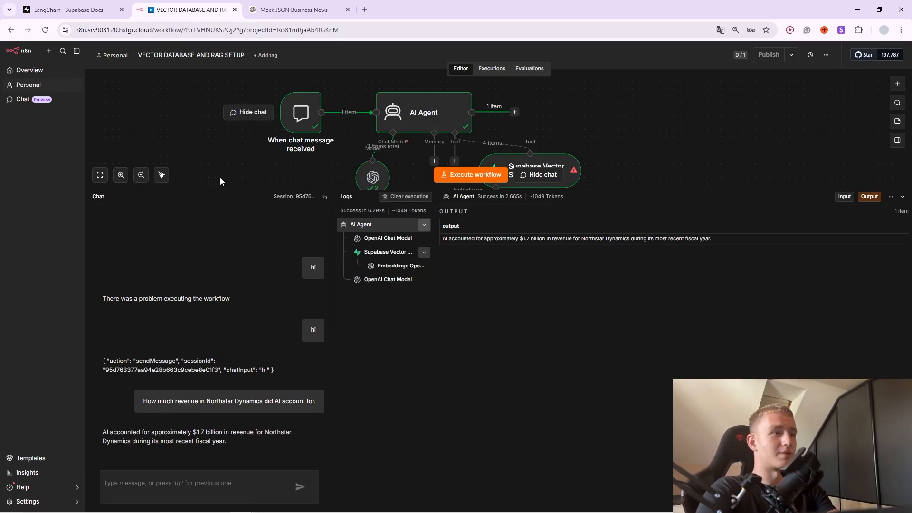
pyautogui.hotkey('alt', 'Tab')
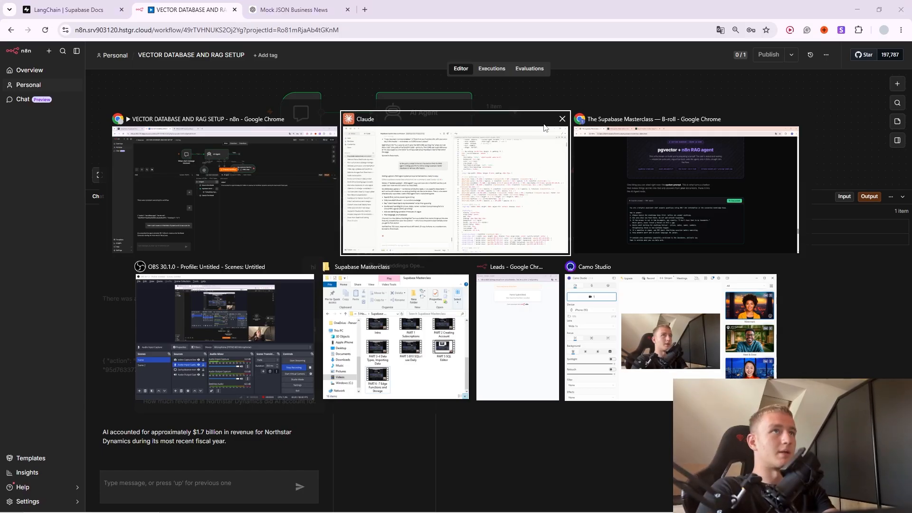
pyautogui.press('Escape')
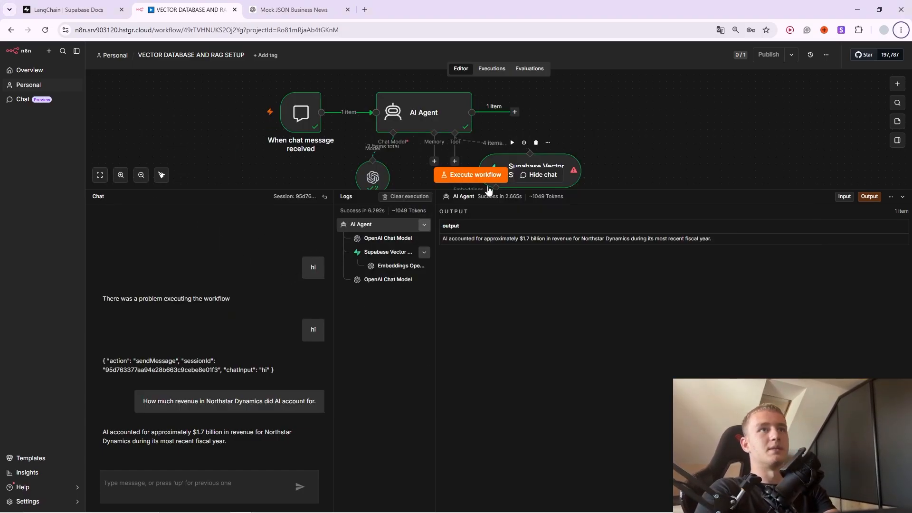
pyautogui.moveTo(489, 191); pyautogui.dragTo(470, 406)
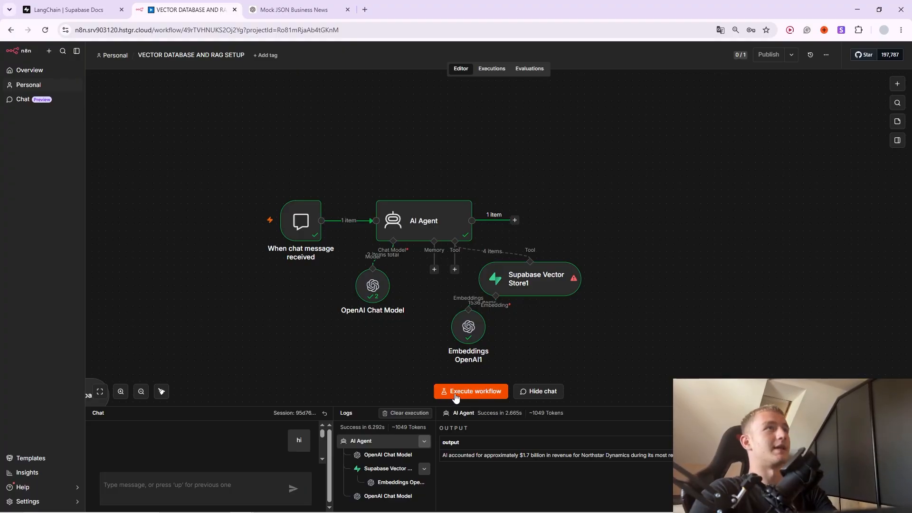
# Review the slides' n8n, Make.com and Zapier comparison table, then return to Make's connection dialog.
pyautogui.click(335, 504)
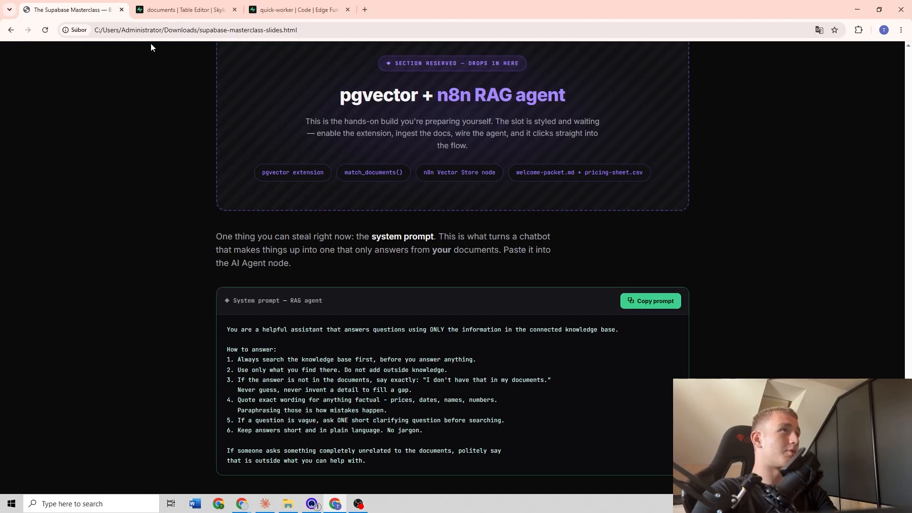
pyautogui.scroll(-3, 258, 202)
pyautogui.scroll(-3, 257, 201)
pyautogui.scroll(1, 209, 330)
pyautogui.scroll(-3, 228, 284)
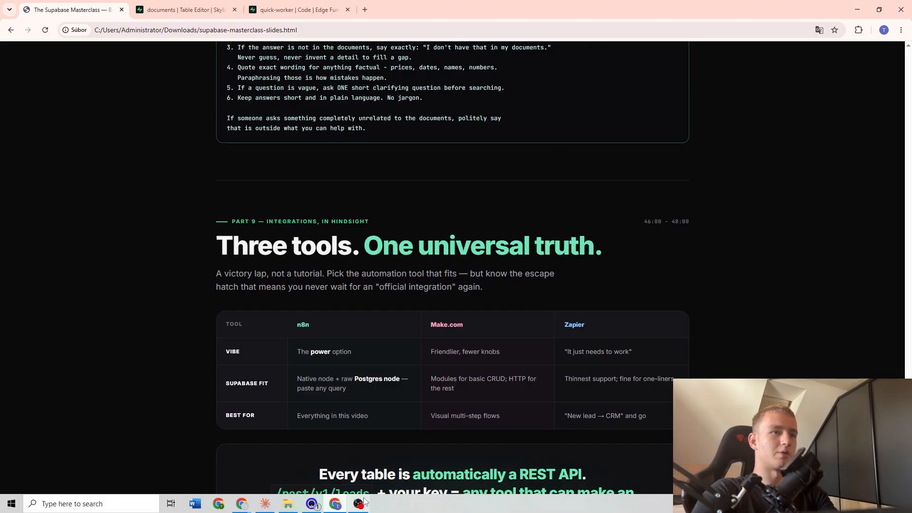
pyautogui.click(359, 504)
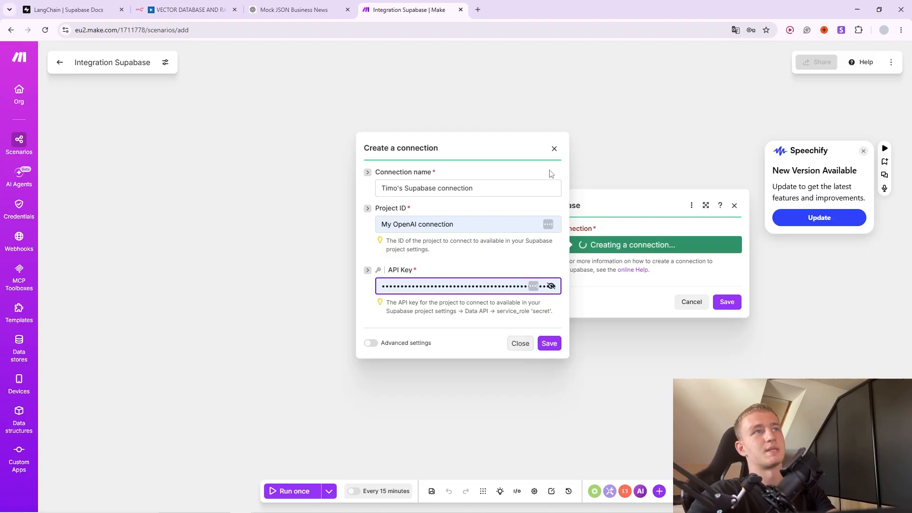
# Select the Make connection name and Project ID fields, then bring up the Supabase documents table.
pyautogui.click(476, 186)
pyautogui.hotkey('ctrl', 'a')
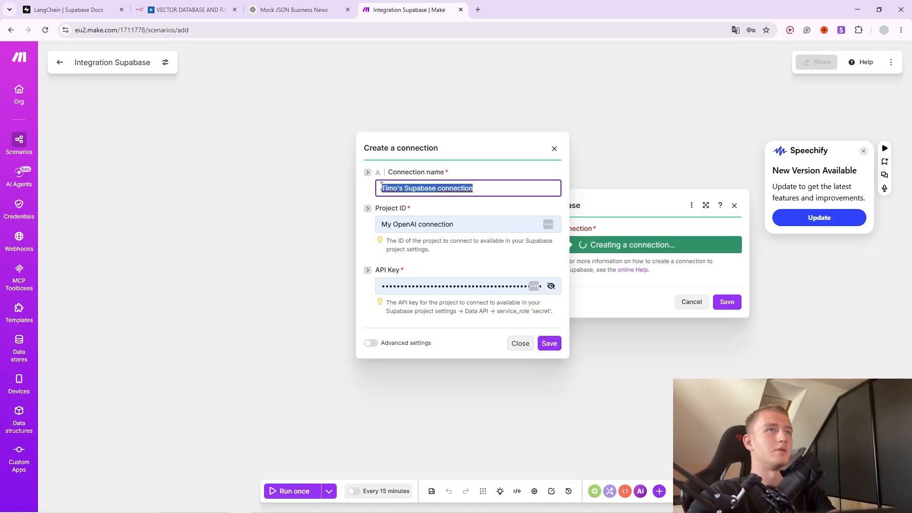
pyautogui.click(468, 224)
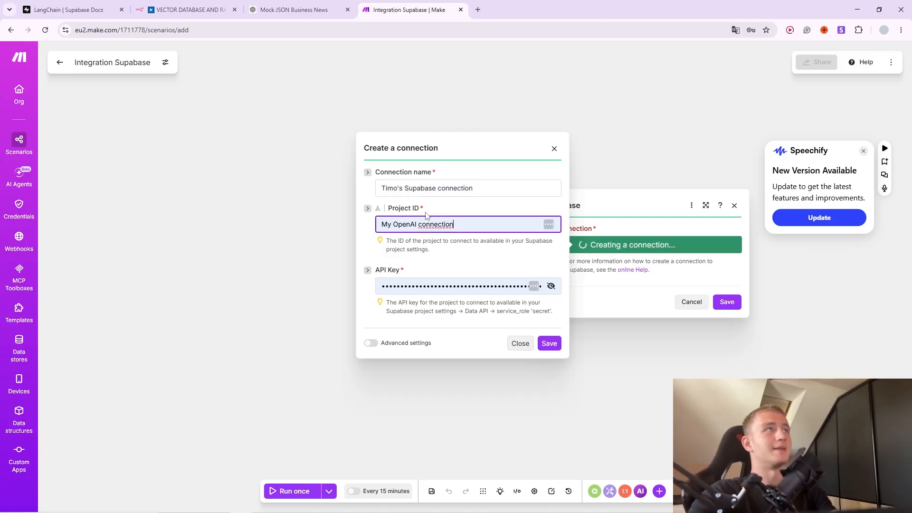
pyautogui.click(336, 505)
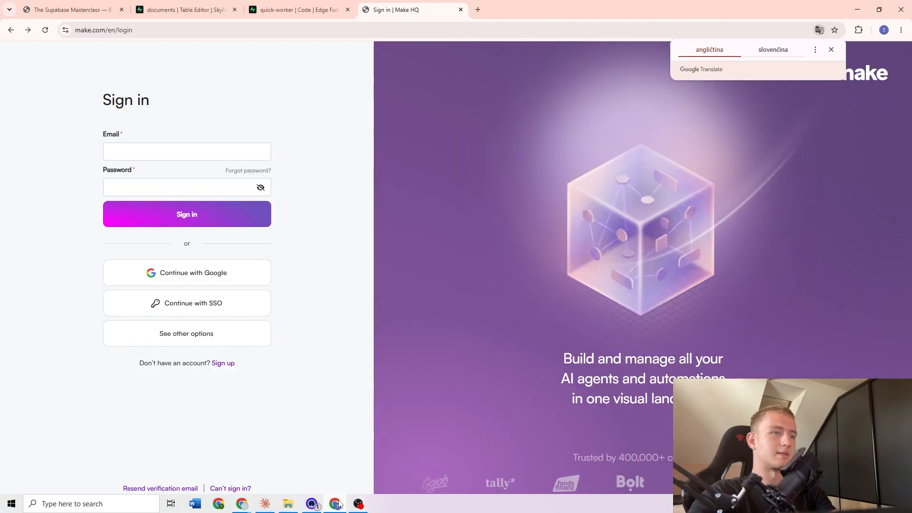
pyautogui.click(181, 10)
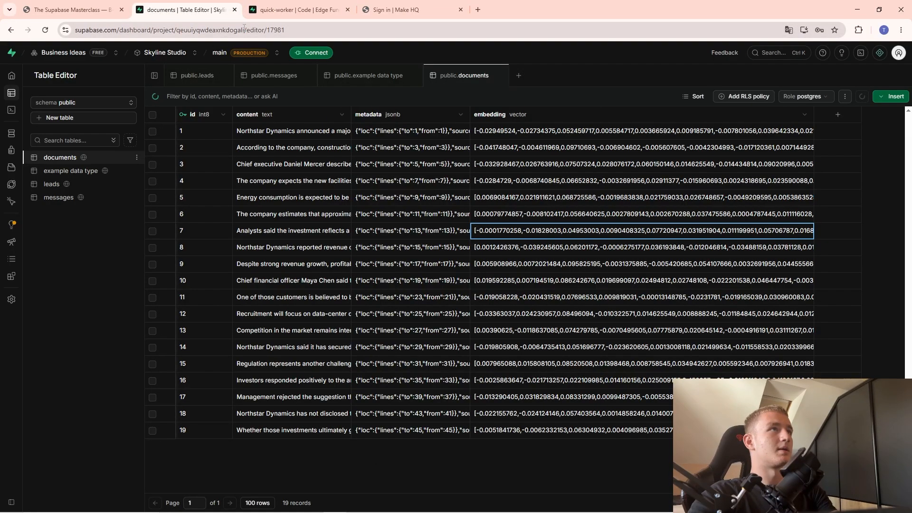
# Copy the project ID from the Supabase dashboard URL into Make's Project ID field.
pyautogui.moveTo(244, 27); pyautogui.dragTo(176, 32)
pyautogui.hotkey('ctrl', 'c')
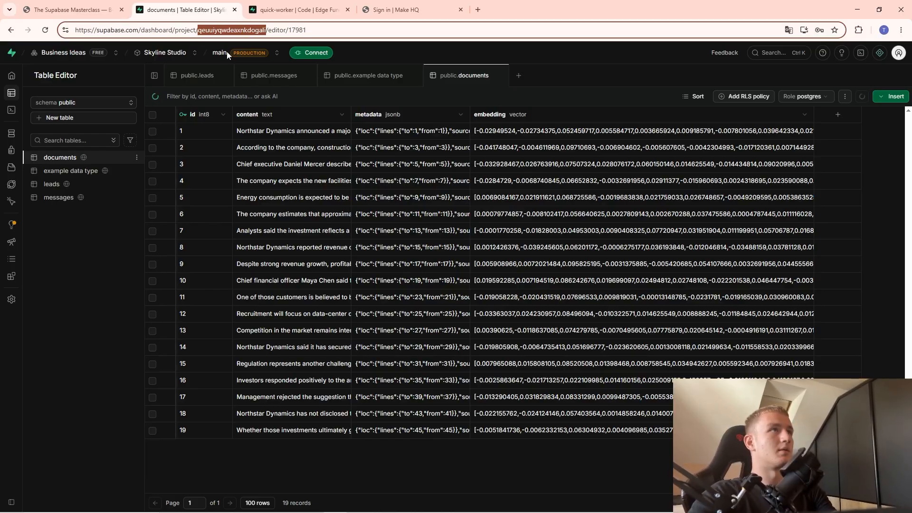
pyautogui.hotkey('alt', 'Tab')
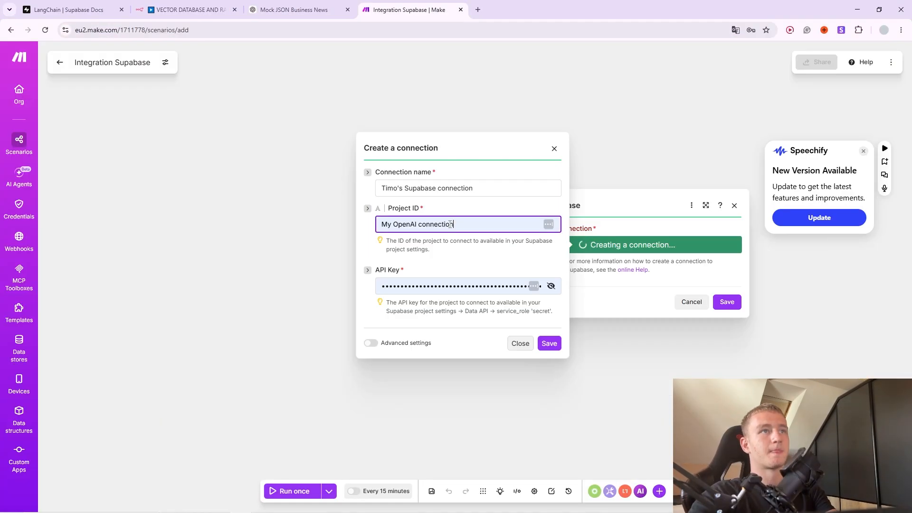
pyautogui.hotkey('ctrl', 'v')
pyautogui.click(475, 283)
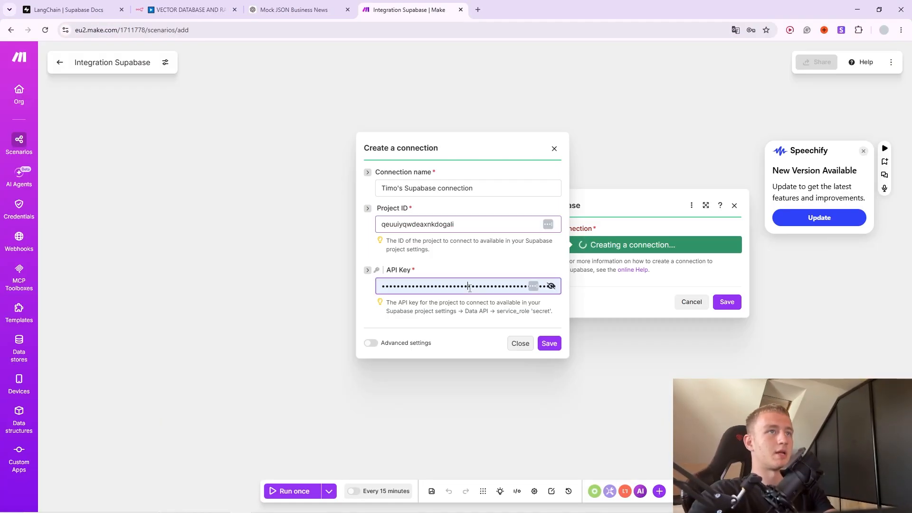
# Reveal the legacy service_role secret key under Project Settings > API Keys.
pyautogui.hotkey('alt', 'Tab')
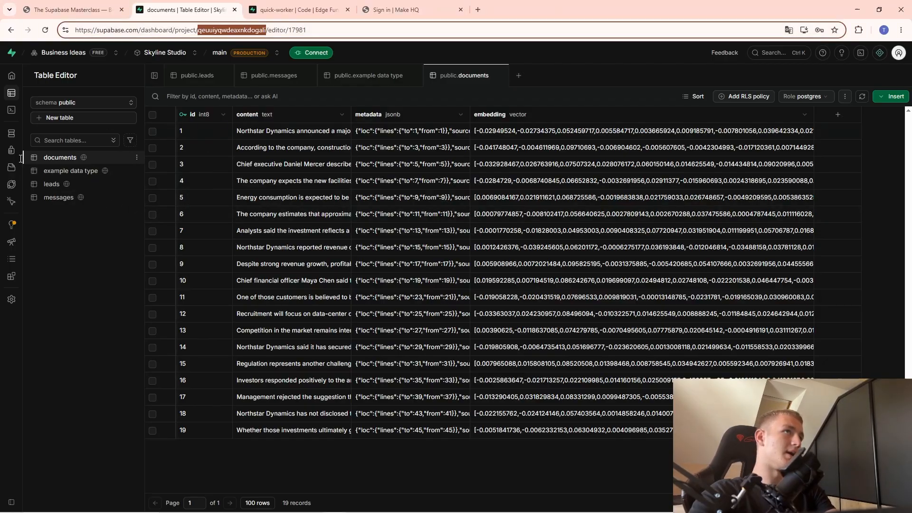
pyautogui.click(27, 301)
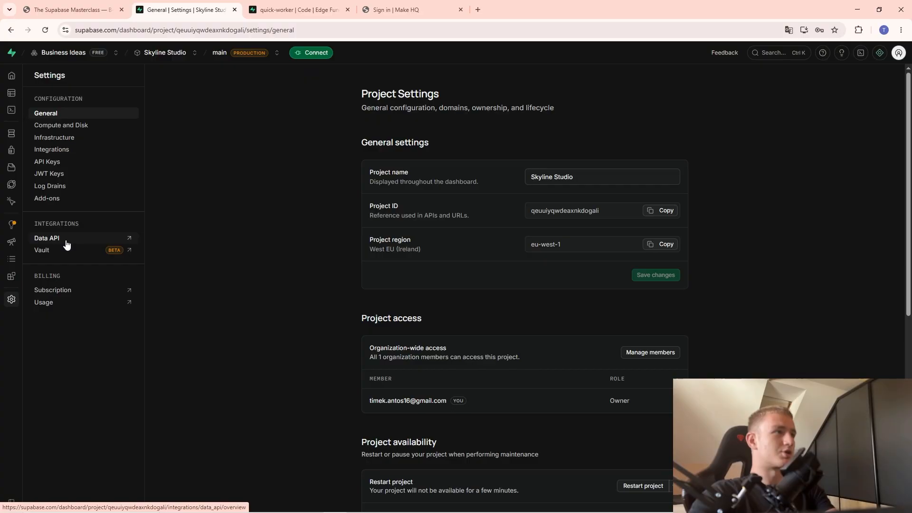
pyautogui.click(66, 239)
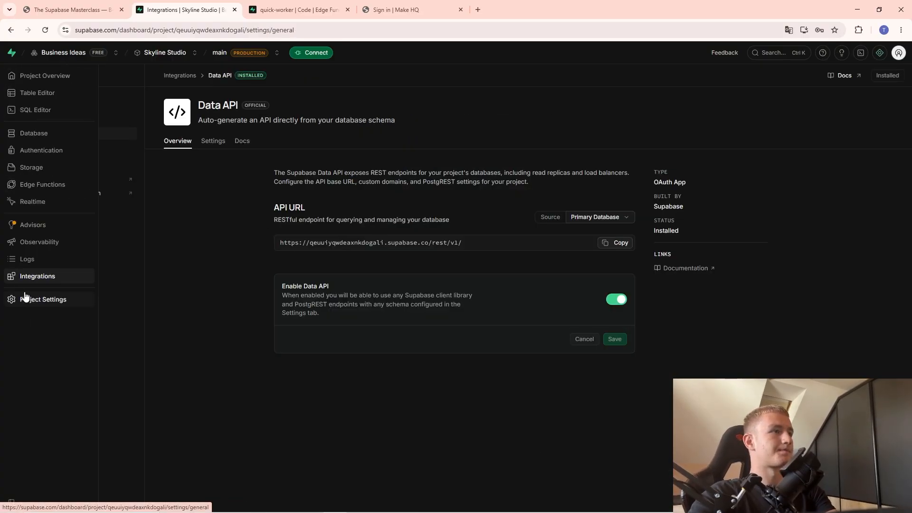
pyautogui.click(26, 299)
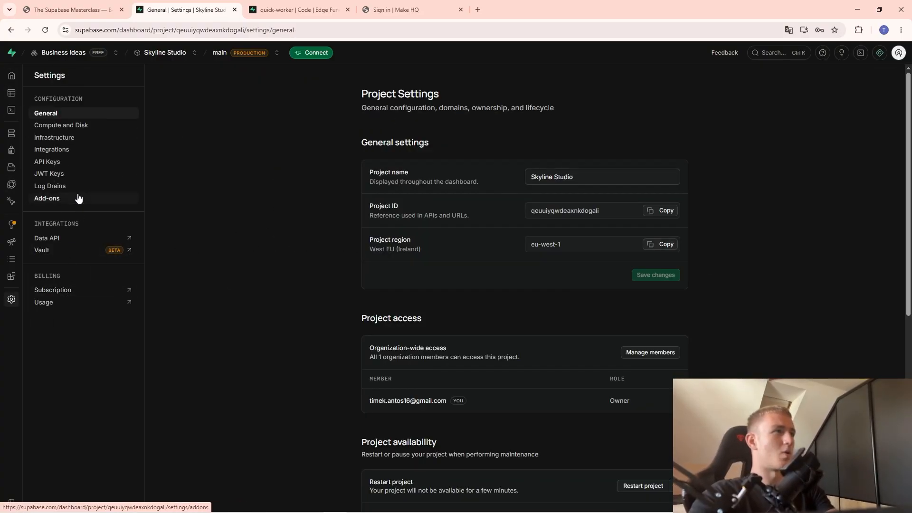
pyautogui.click(47, 161)
pyautogui.click(417, 126)
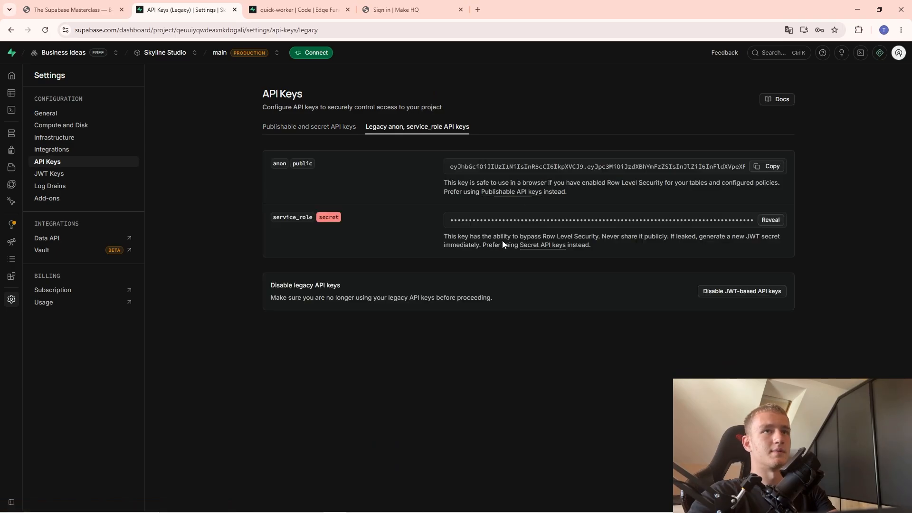
pyautogui.click(769, 220)
# Replace the API key with the service_role key, save the connection, and check the Table list.
pyautogui.hotkey('alt', 'Tab')
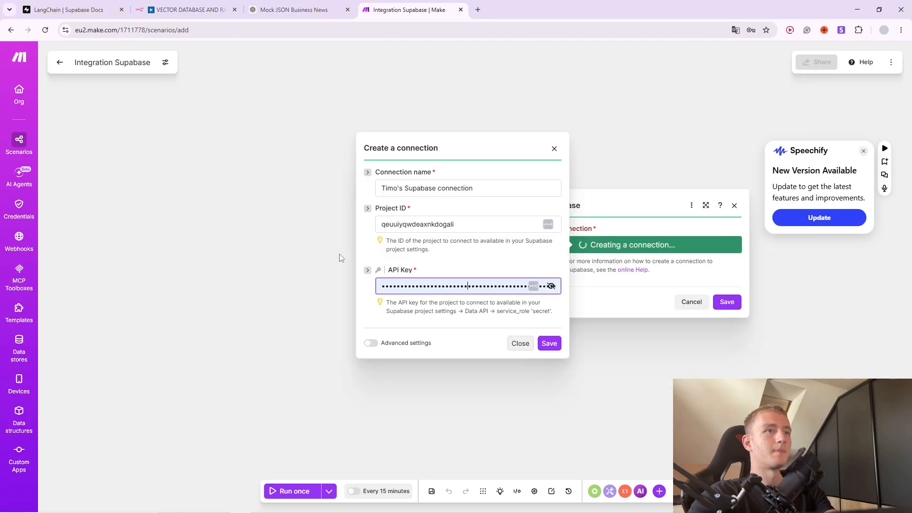
pyautogui.doubleClick(402, 285)
pyautogui.hotkey('ctrl', 'v')
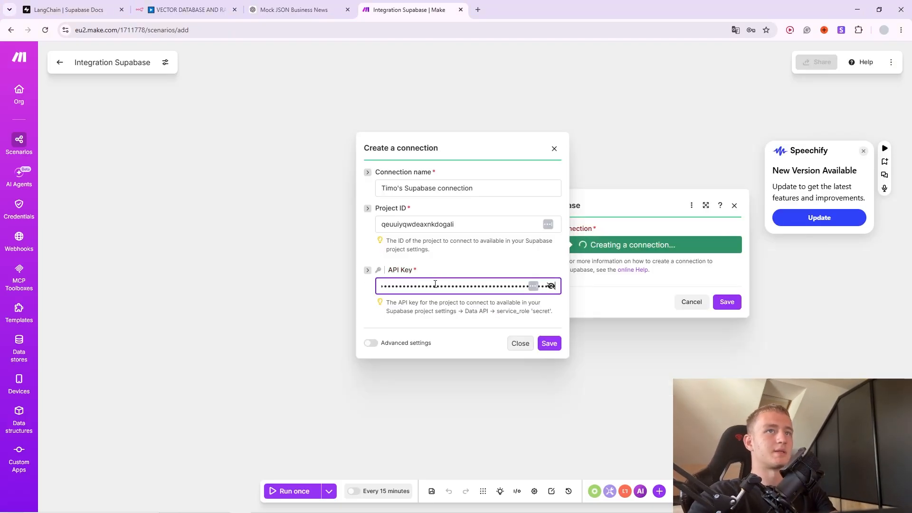
pyautogui.click(550, 344)
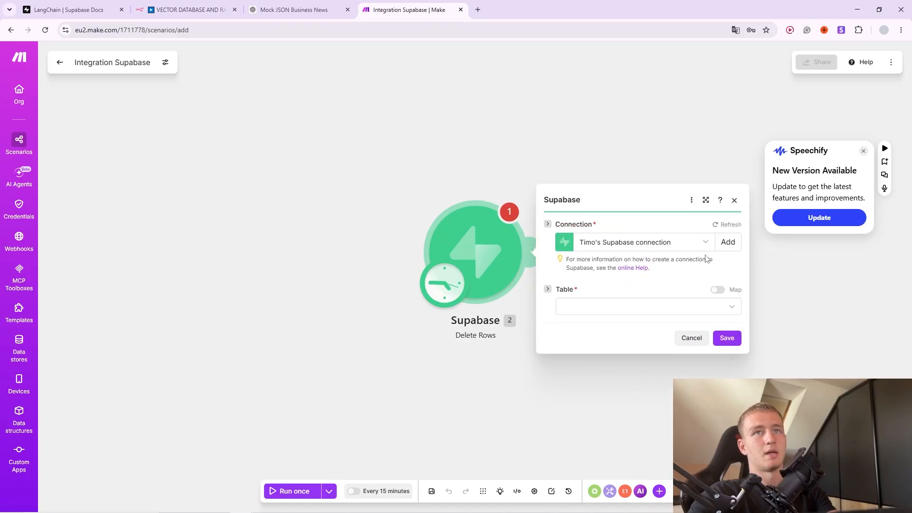
pyautogui.click(639, 288)
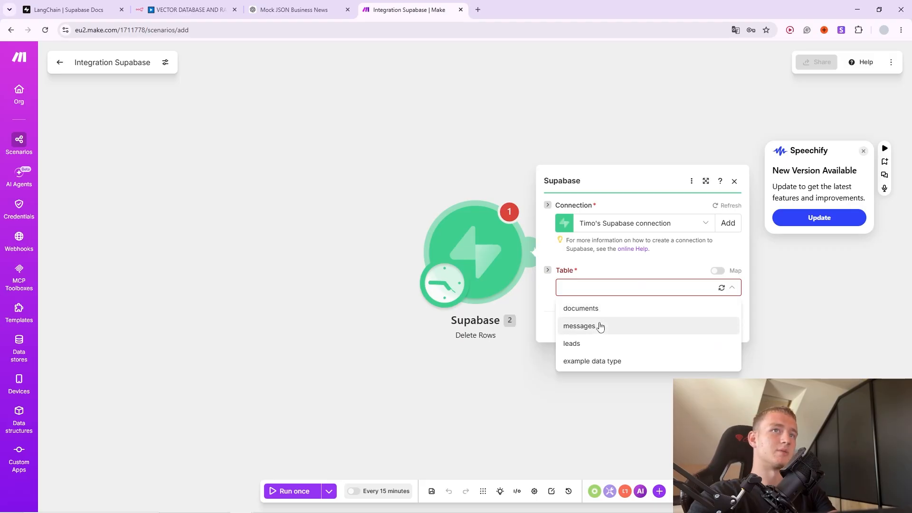
pyautogui.click(722, 197)
pyautogui.click(734, 181)
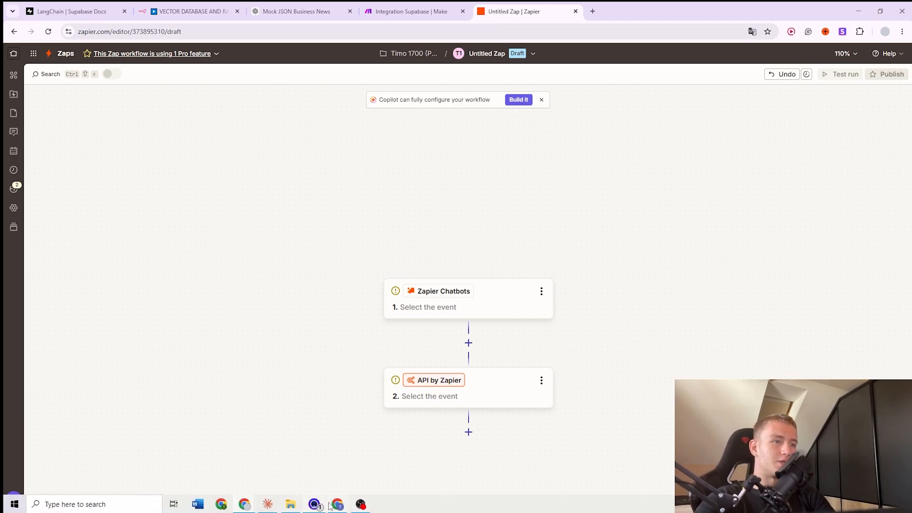
# Go back to the Masterclass slides and scroll toward Part 10.
pyautogui.click(336, 504)
pyautogui.hotkey('ctrl', 'shift', 'Tab')
pyautogui.scroll(-7, 385, 317)
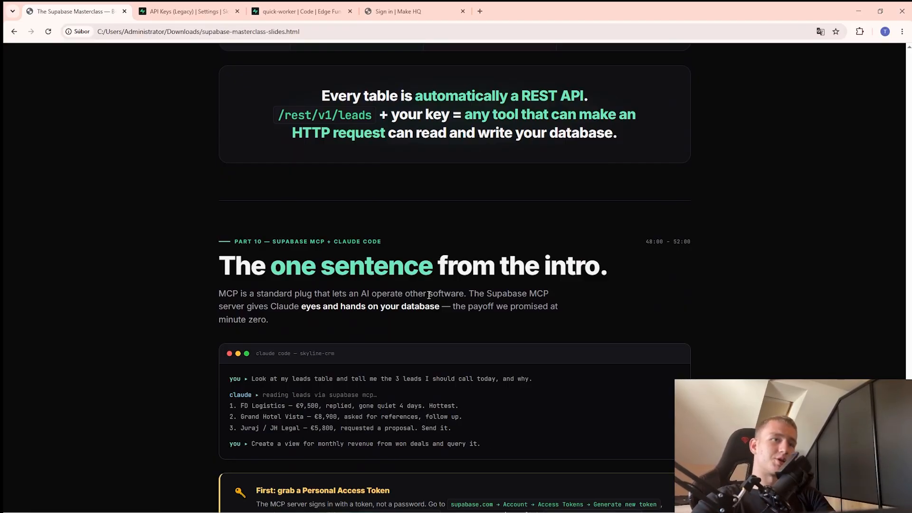
# Scroll to the Part 10 Supabase MCP slide and start a new Claude desktop session.
pyautogui.scroll(-2, 429, 294)
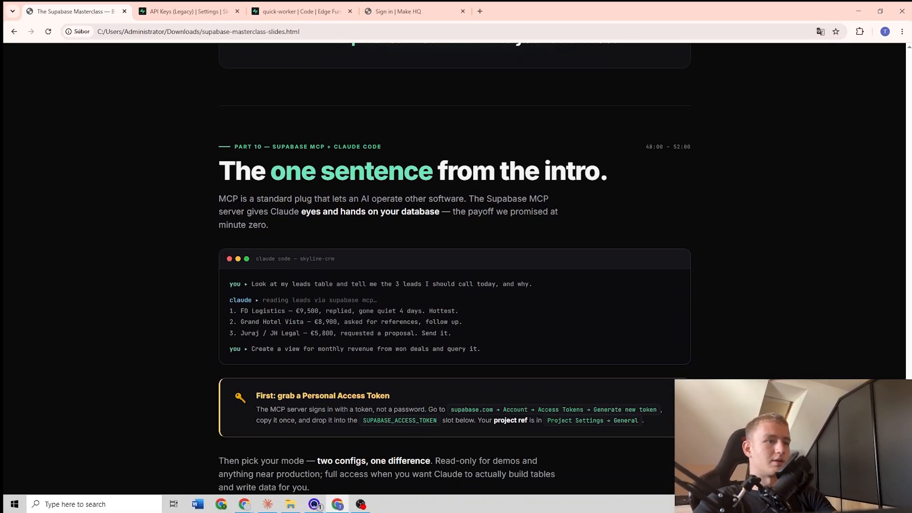
pyautogui.click(267, 504)
pyautogui.click(65, 52)
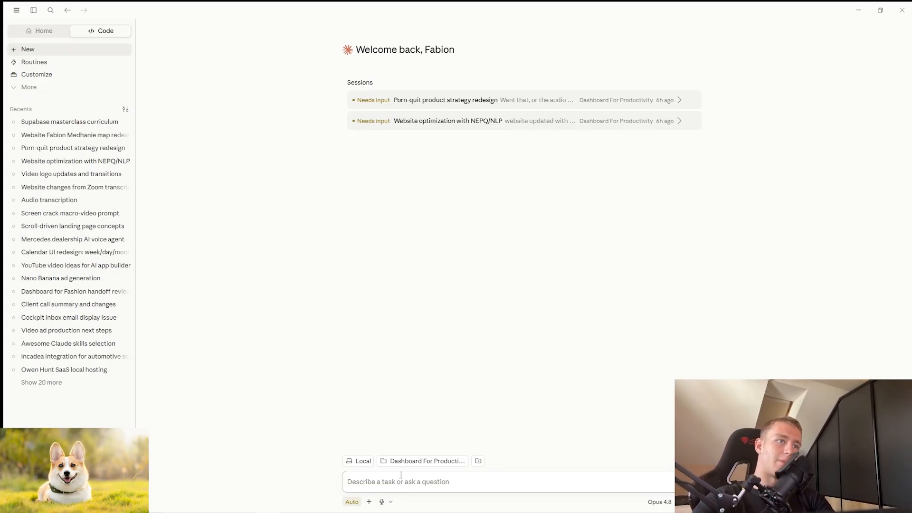
pyautogui.click(27, 88)
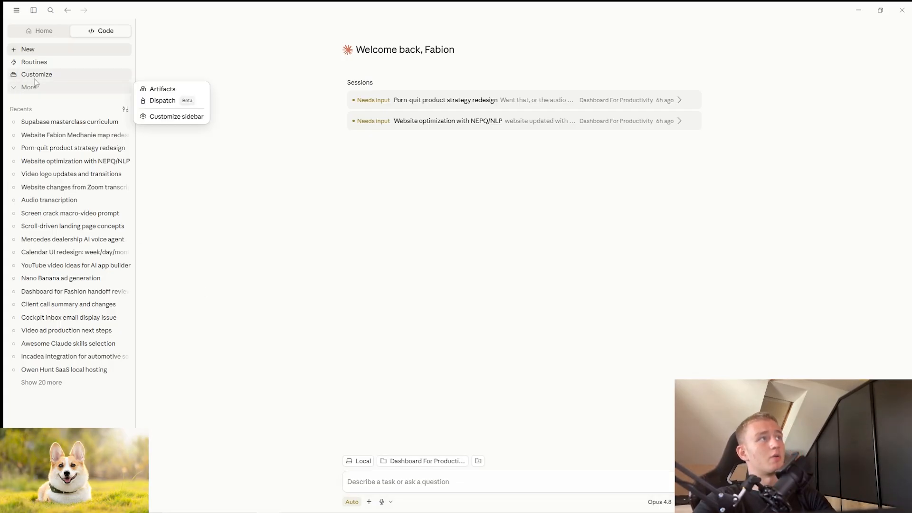
pyautogui.click(37, 78)
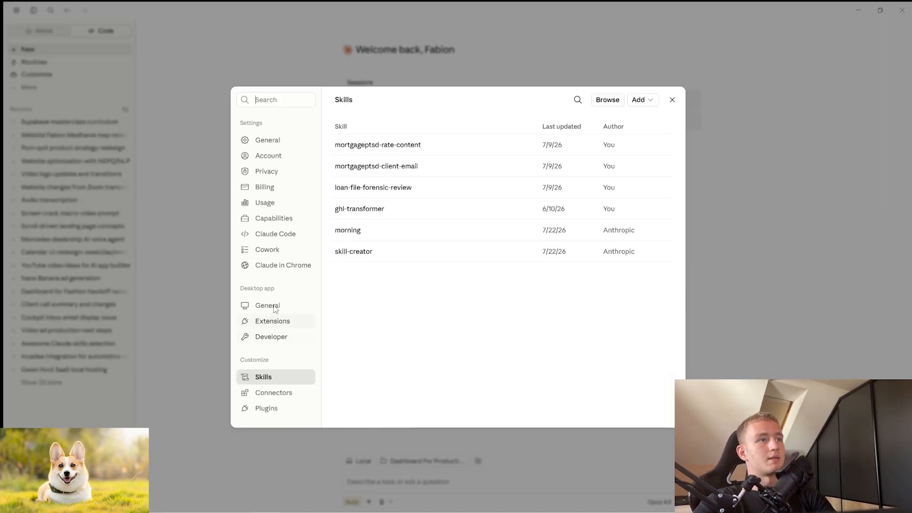
pyautogui.click(274, 414)
pyautogui.click(286, 397)
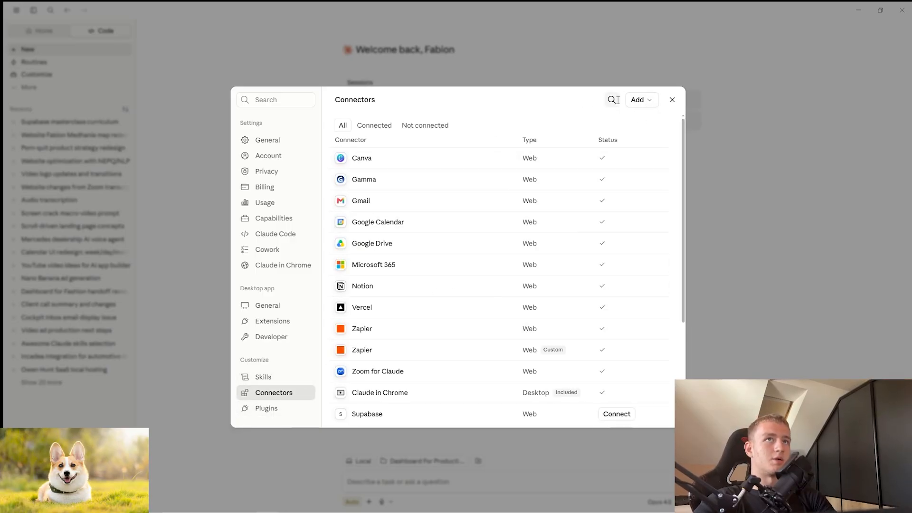
pyautogui.click(611, 101)
pyautogui.write('supabase')
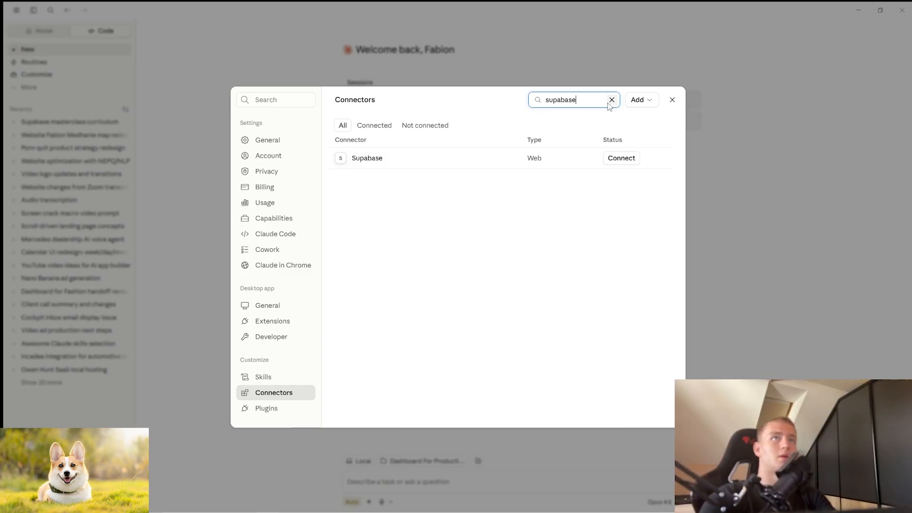
pyautogui.click(627, 159)
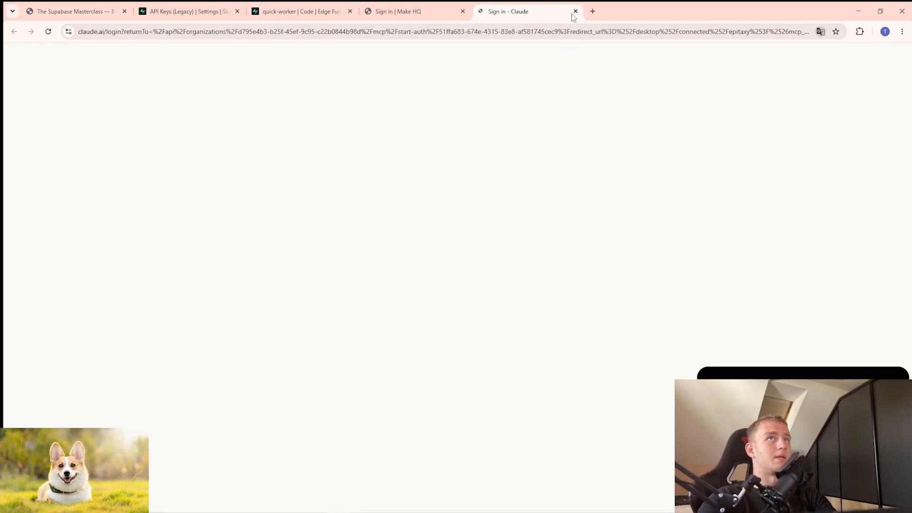
pyautogui.click(574, 12)
pyautogui.hotkey('alt', 'Tab')
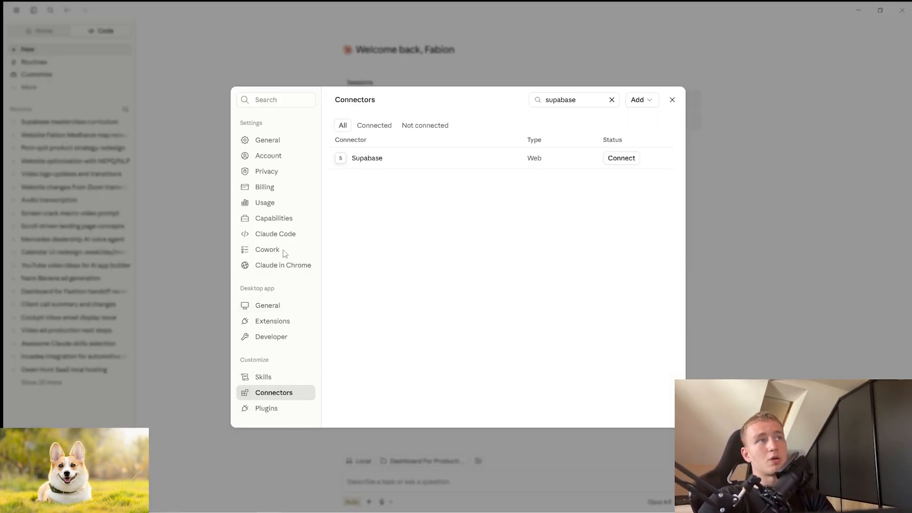
pyautogui.click(671, 100)
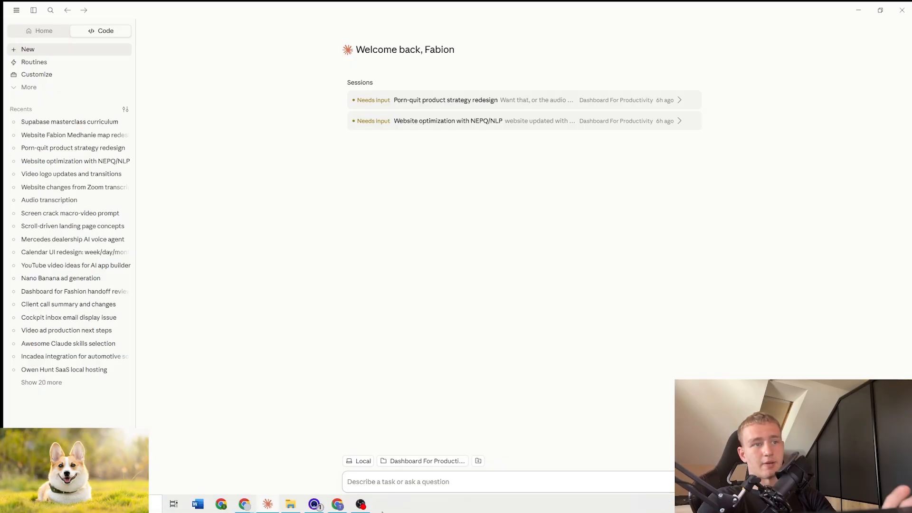
# Scroll the slides to the .mcp.json blocks and copy the READ-ONLY config.
pyautogui.click(338, 509)
pyautogui.scroll(-2, 352, 336)
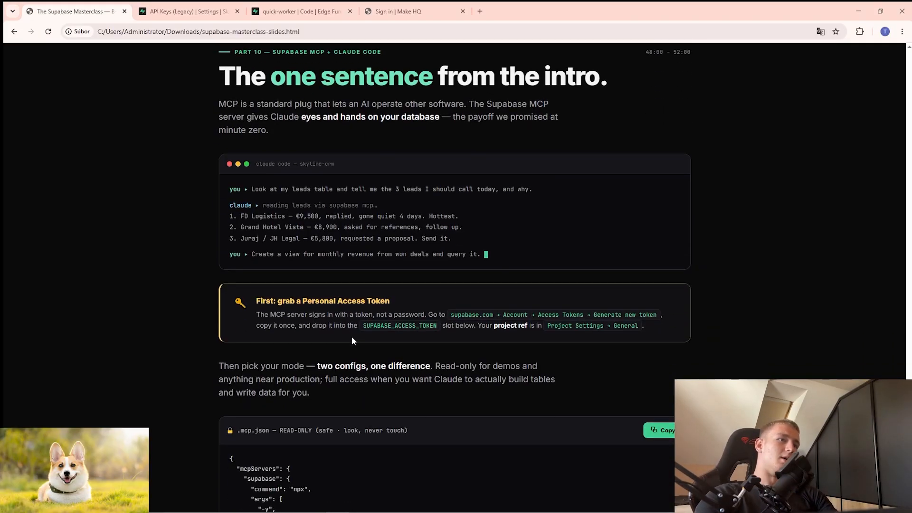
pyautogui.scroll(-2, 349, 347)
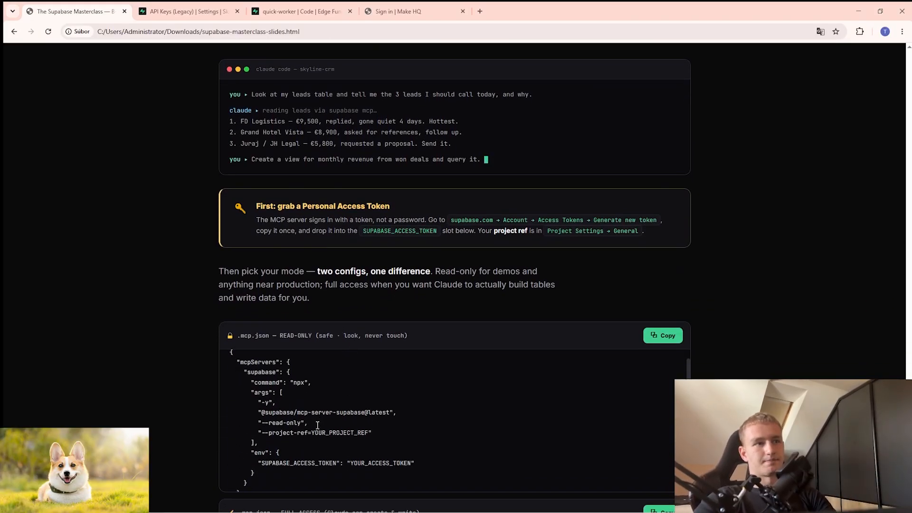
pyautogui.scroll(-4, 304, 416)
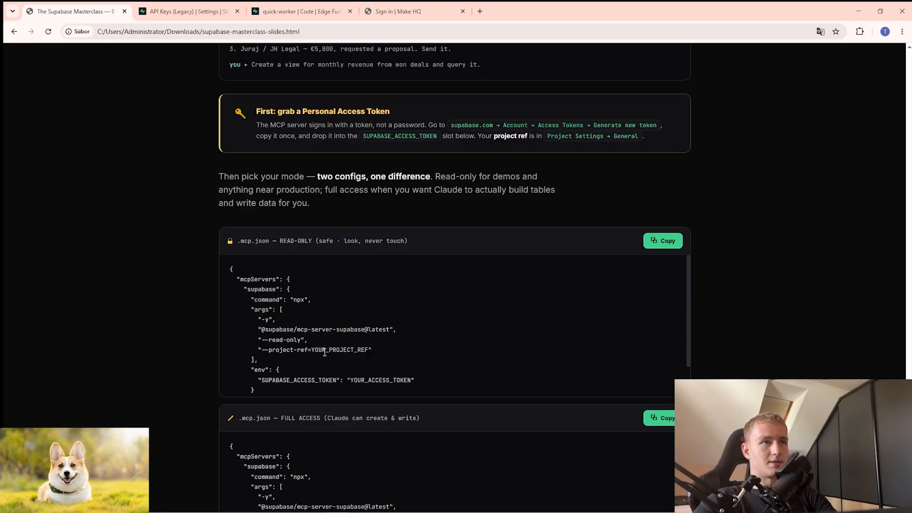
pyautogui.click(364, 365)
pyautogui.scroll(-1, 386, 354)
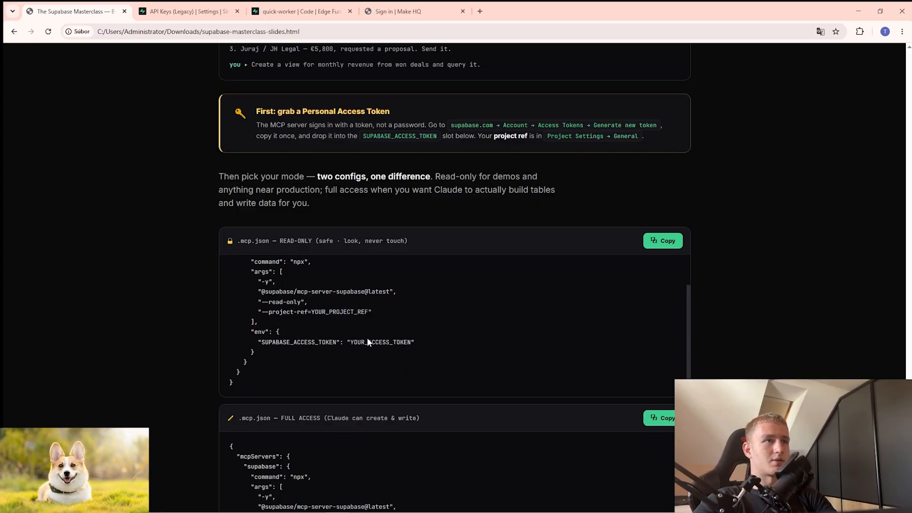
pyautogui.scroll(1, 367, 338)
pyautogui.click(646, 244)
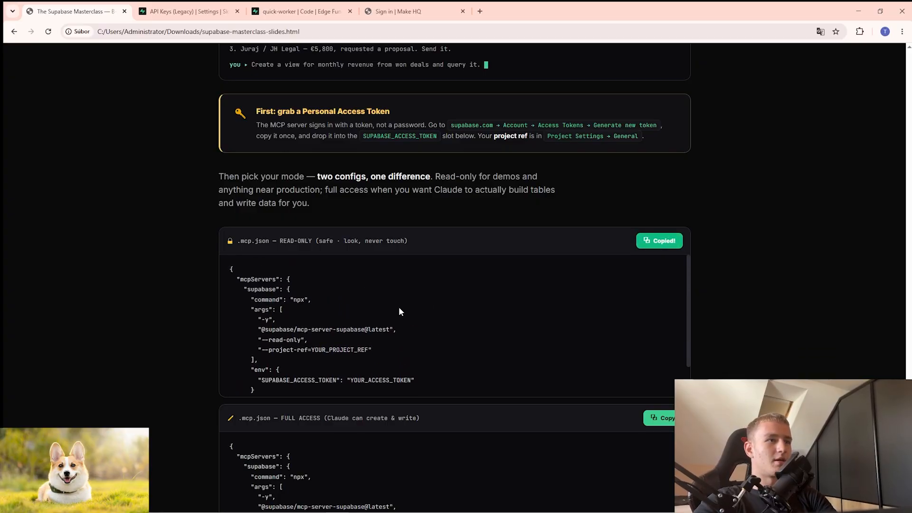
# Copy the FULL ACCESS .mcp.json config instead and return to Claude.
pyautogui.scroll(-1, 398, 311)
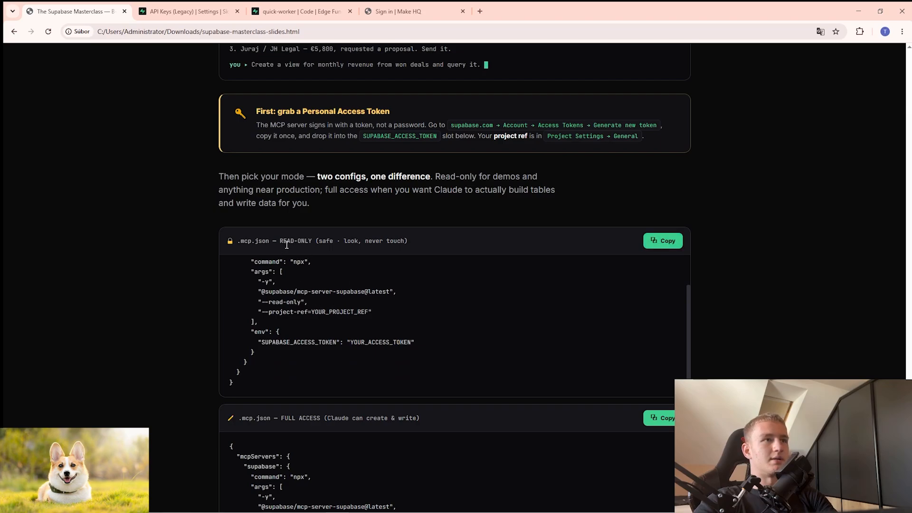
pyautogui.scroll(-2, 195, 287)
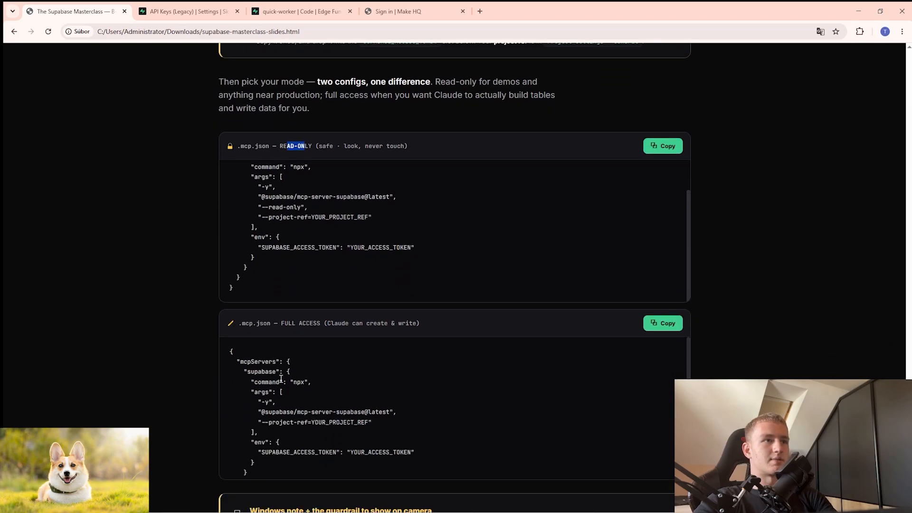
pyautogui.click(665, 324)
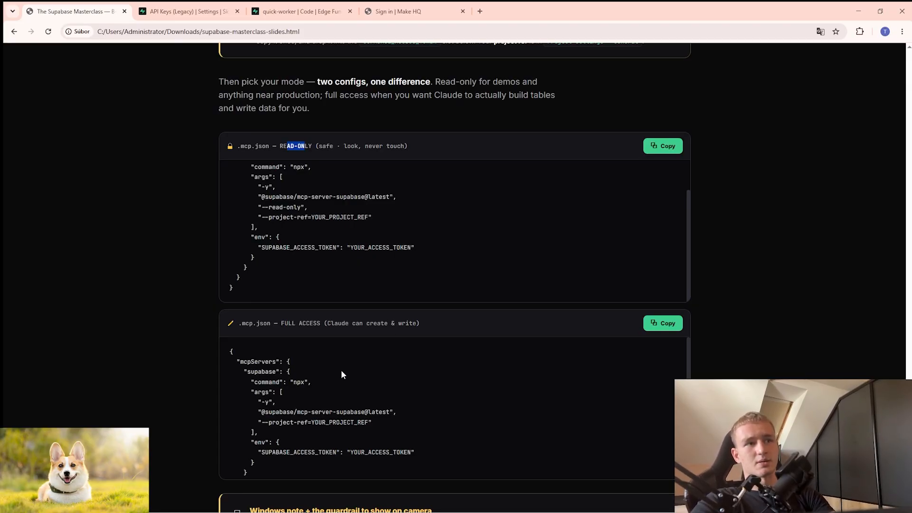
pyautogui.hotkey('alt', 'Tab')
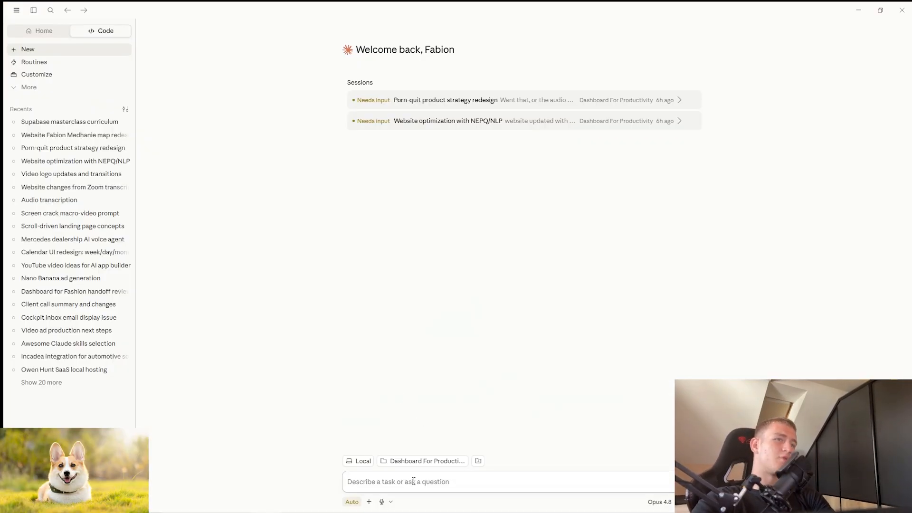
# Paste the MCP config into Claude's prompt and delete the YOUR_PROJECT_REF placeholder.
pyautogui.hotkey('ctrl', 'v')
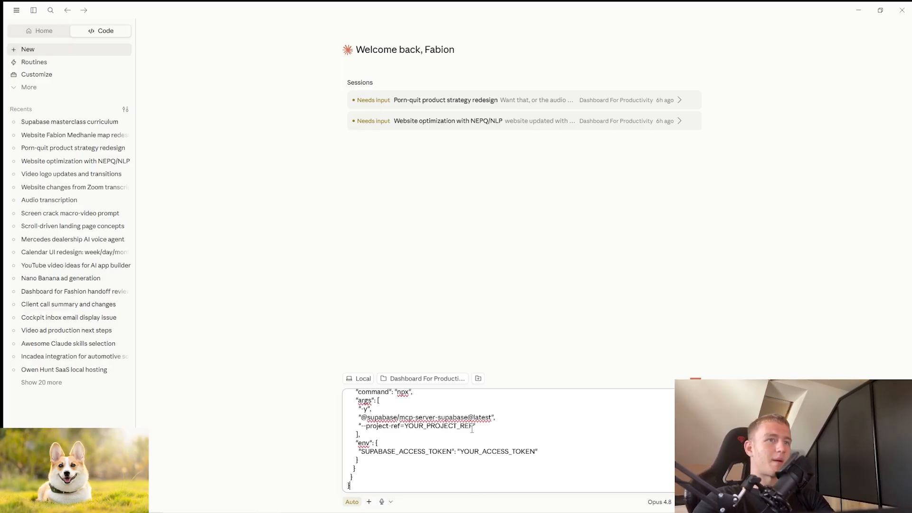
pyautogui.press('BackSpace')
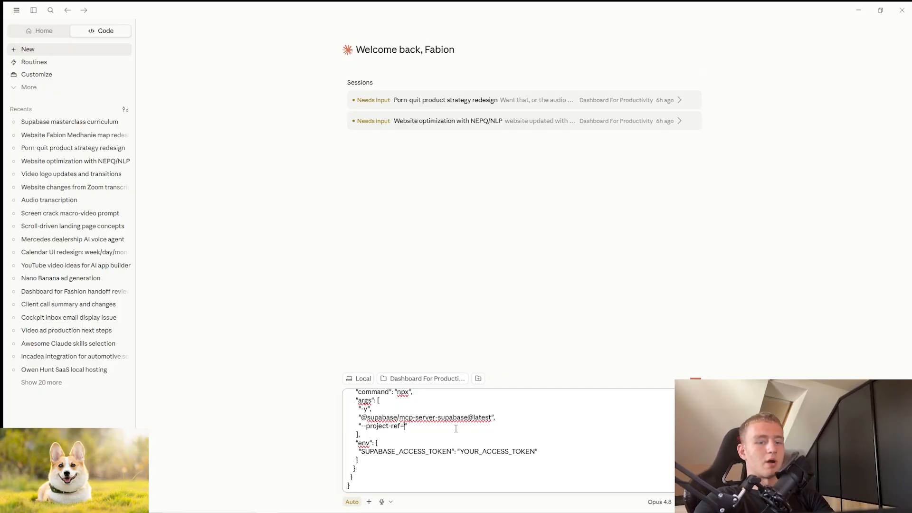
pyautogui.write('"')
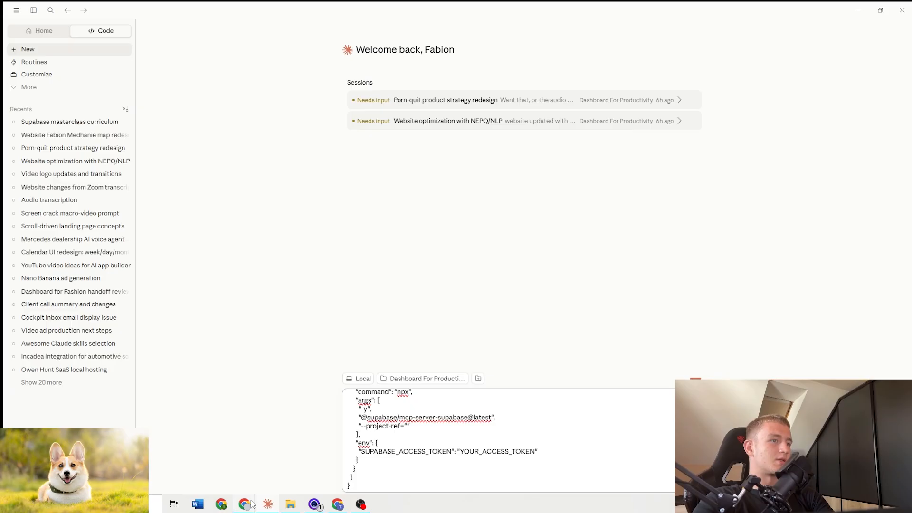
# Copy the project ref from the Supabase page address into --project-ref.
pyautogui.click(244, 504)
pyautogui.click(307, 10)
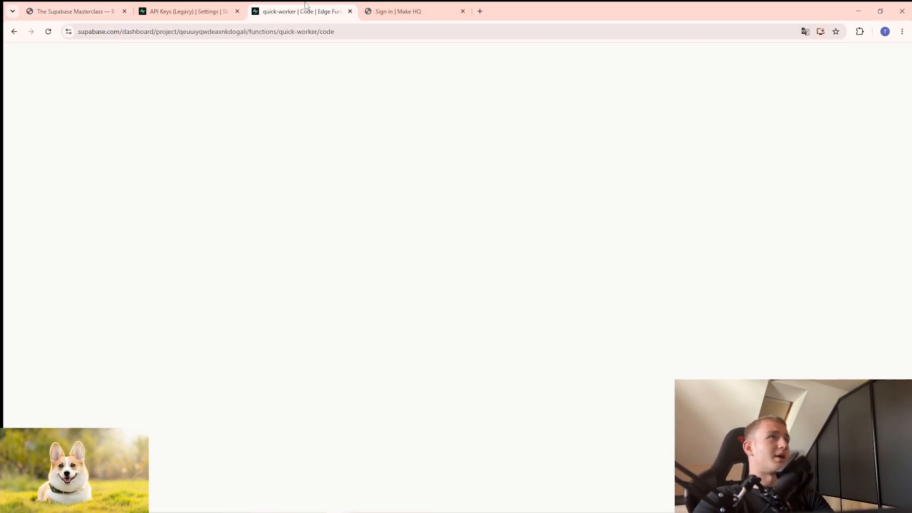
pyautogui.moveTo(180, 32); pyautogui.dragTo(207, 33)
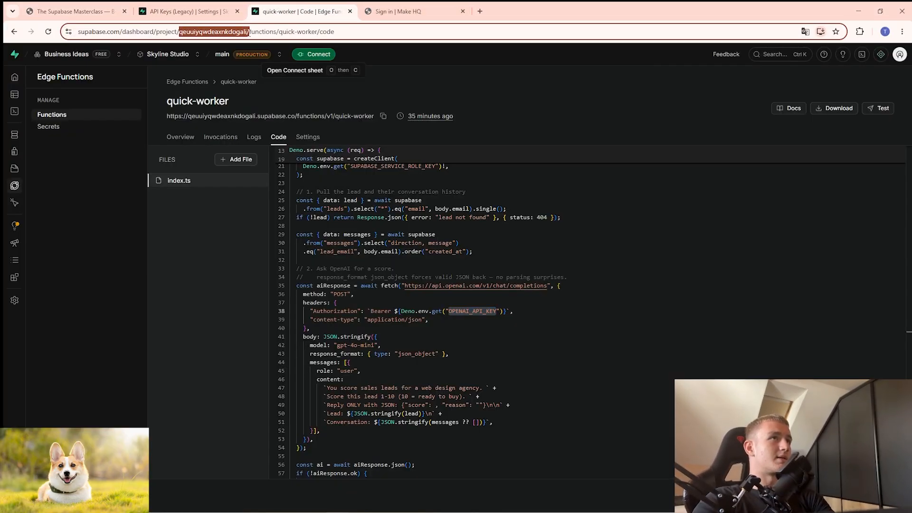
pyautogui.hotkey('ctrl', 'c')
pyautogui.hotkey('alt', 'Tab')
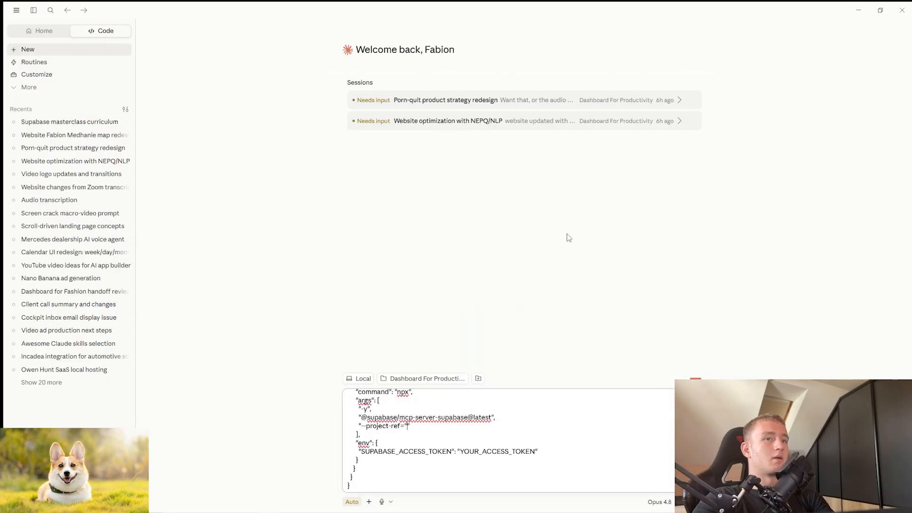
pyautogui.hotkey('ctrl', 'v')
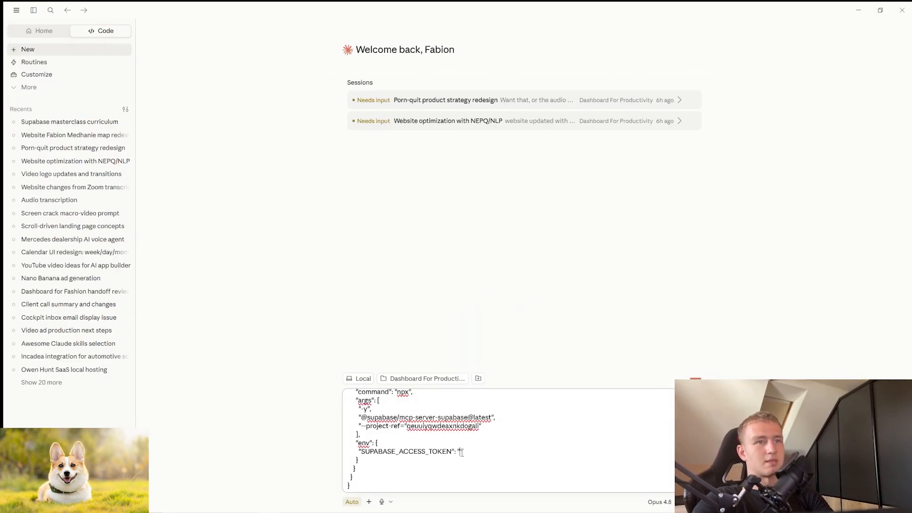
pyautogui.hotkey('alt', 'Tab')
# In account Access Tokens, generate a token named 'Skyline' with no expiry and copy it.
pyautogui.click(899, 55)
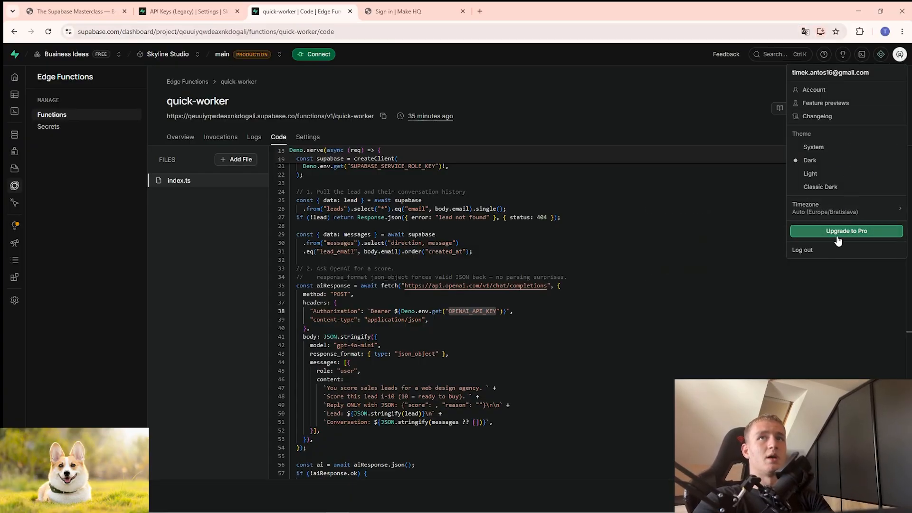
pyautogui.click(811, 90)
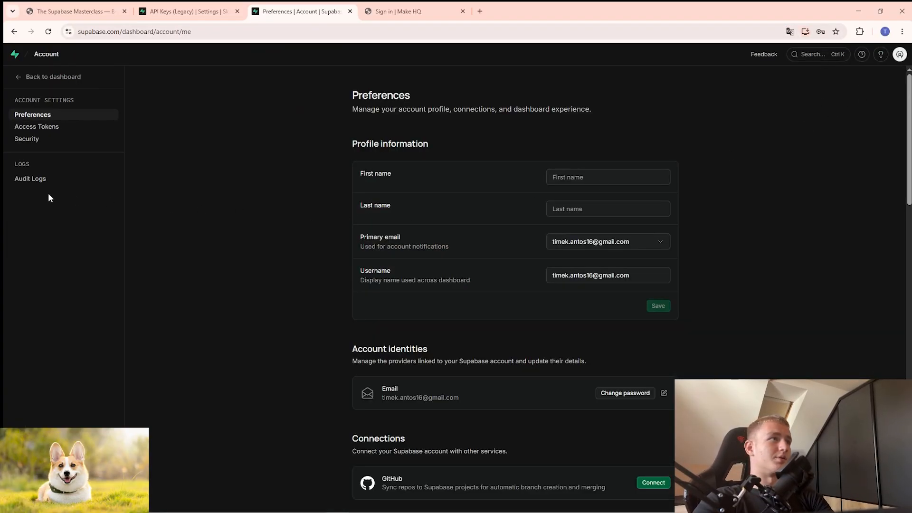
pyautogui.click(53, 126)
pyautogui.click(642, 159)
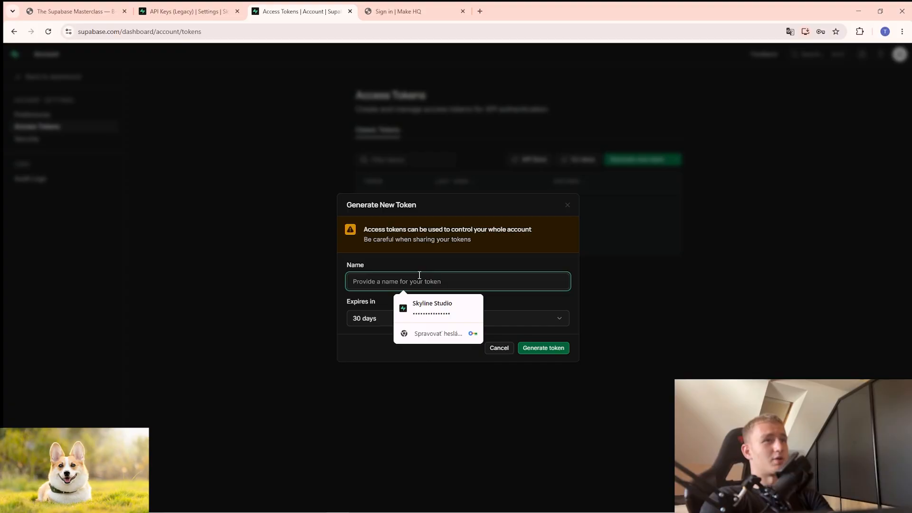
pyautogui.write('Skyline')
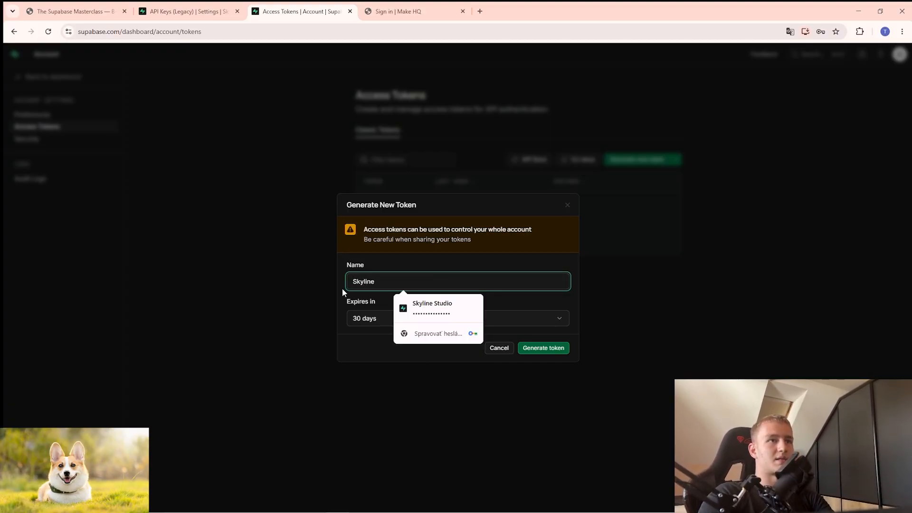
pyautogui.click(375, 318)
pyautogui.click(396, 398)
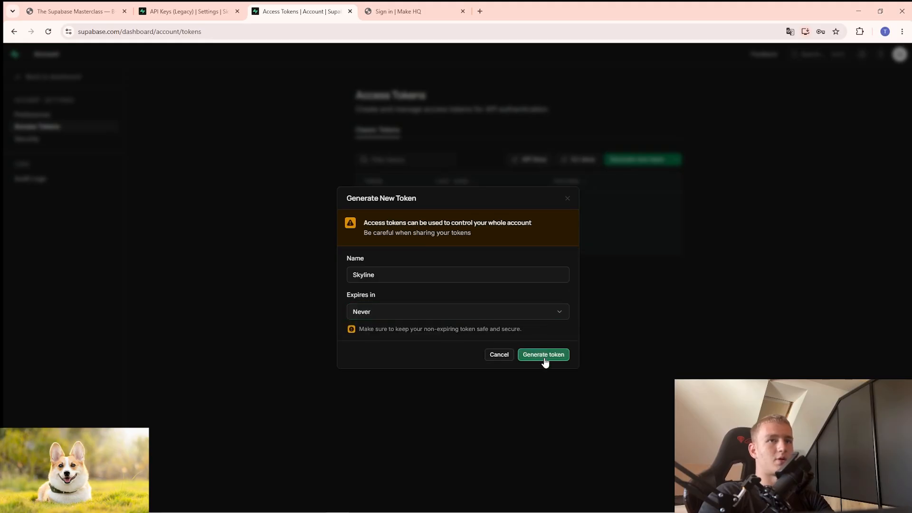
pyautogui.click(544, 359)
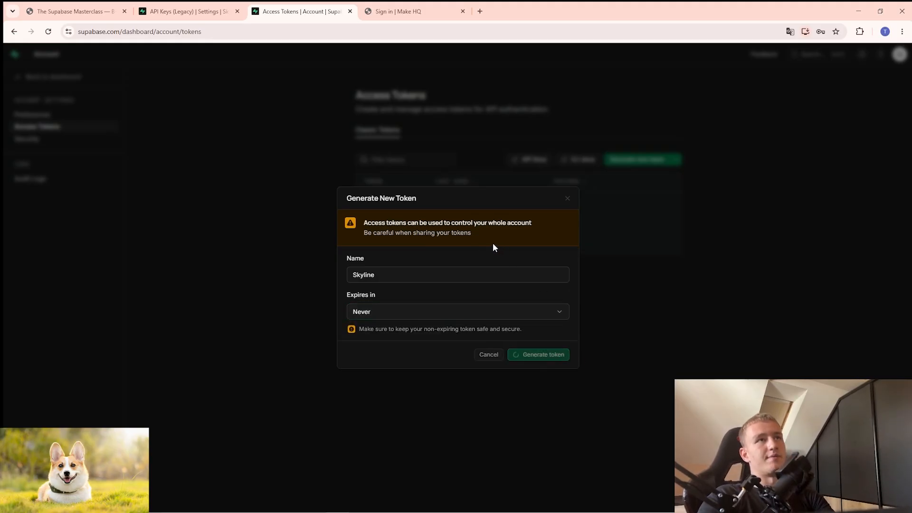
pyautogui.click(649, 192)
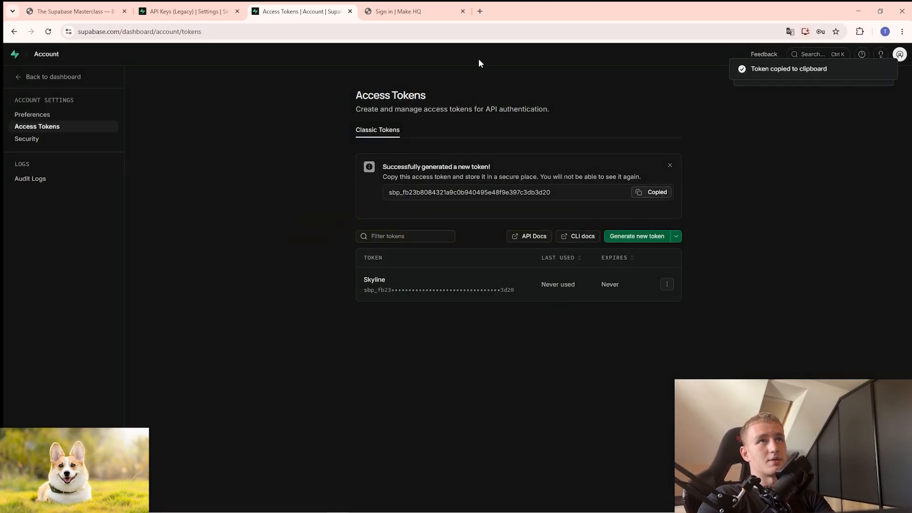
pyautogui.hotkey('alt', 'Tab')
# Paste the token into the config and send 'Work with this mcp of supabase and add new table called calls'.
pyautogui.hotkey('ctrl', 'v')
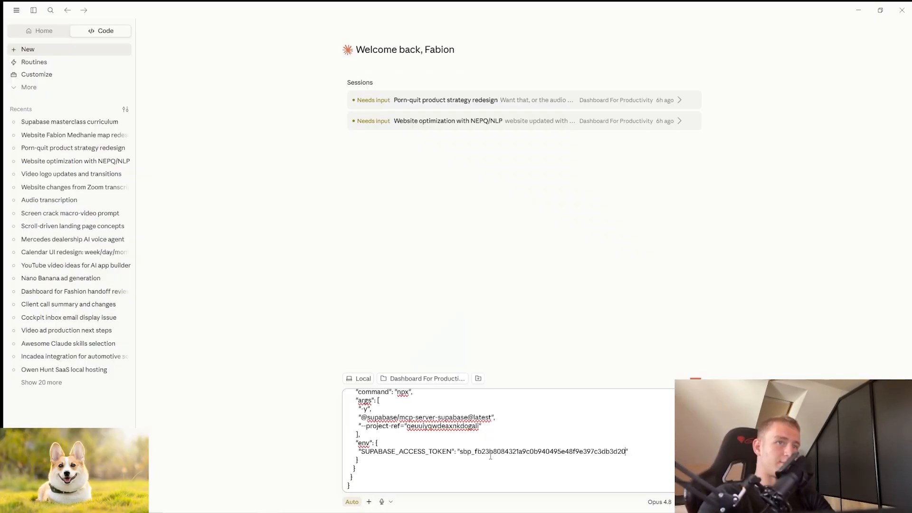
pyautogui.hotkey('shift', 'Return')
pyautogui.hotkey('shift', 'Return')
pyautogui.hotkey('shift', 'Return')
pyautogui.hotkey('shift', 'Return')
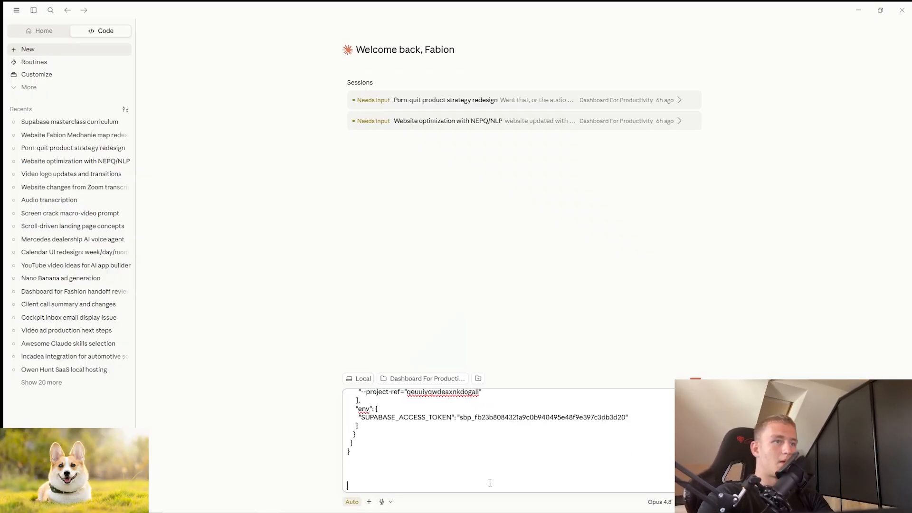
pyautogui.write('Work with thi')
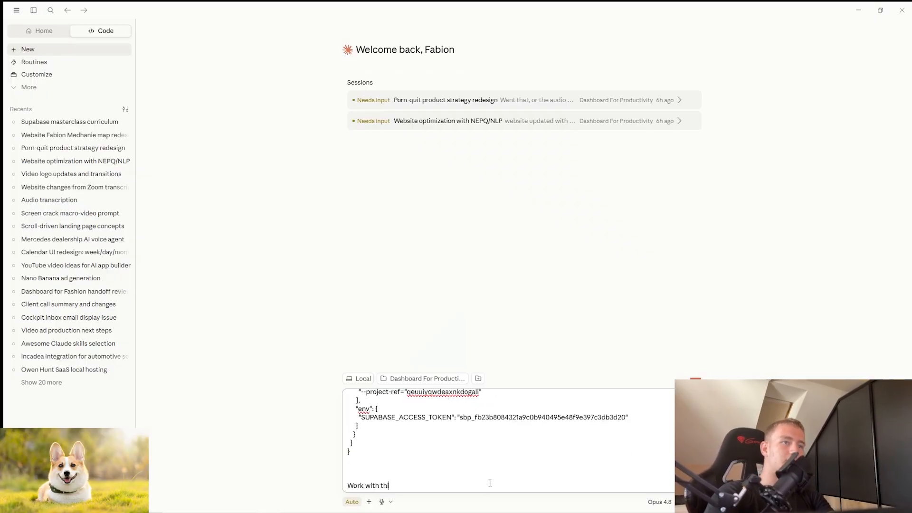
pyautogui.write('s mcp of')
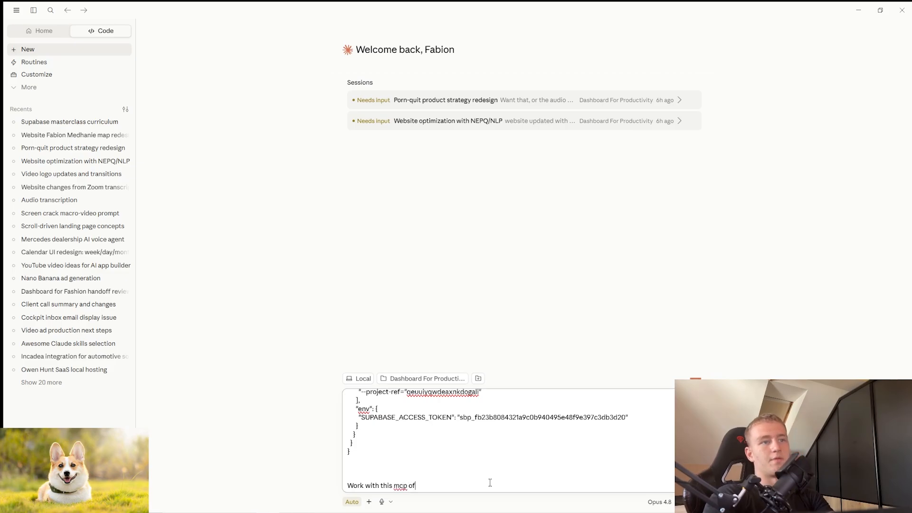
pyautogui.write(' supabase and a')
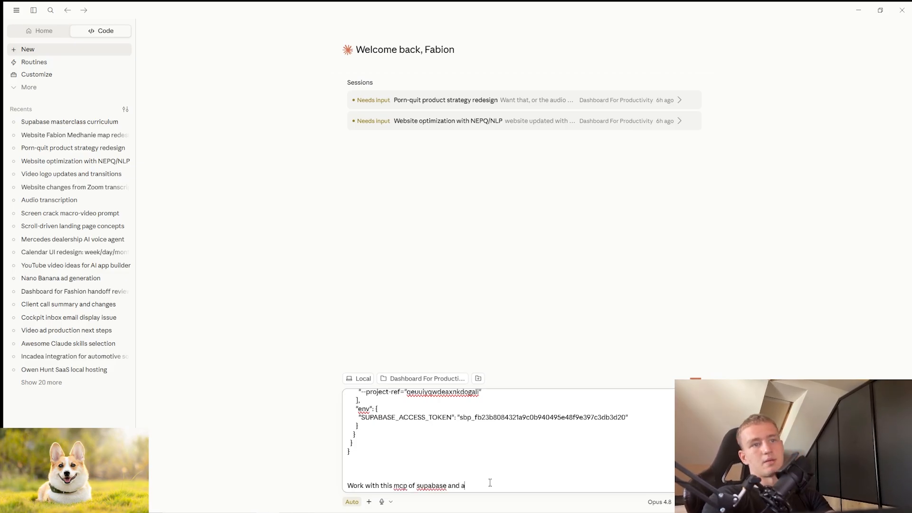
pyautogui.write('dd new')
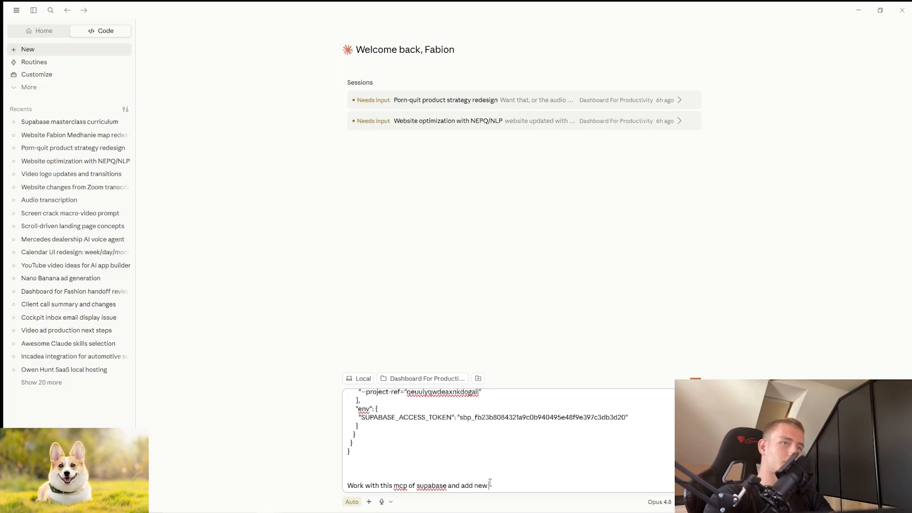
pyautogui.write(' table called')
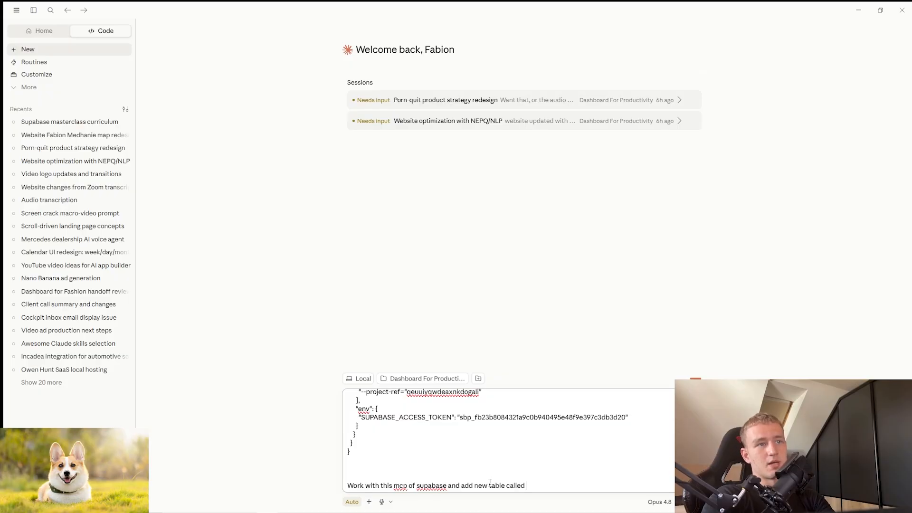
pyautogui.write('calls')
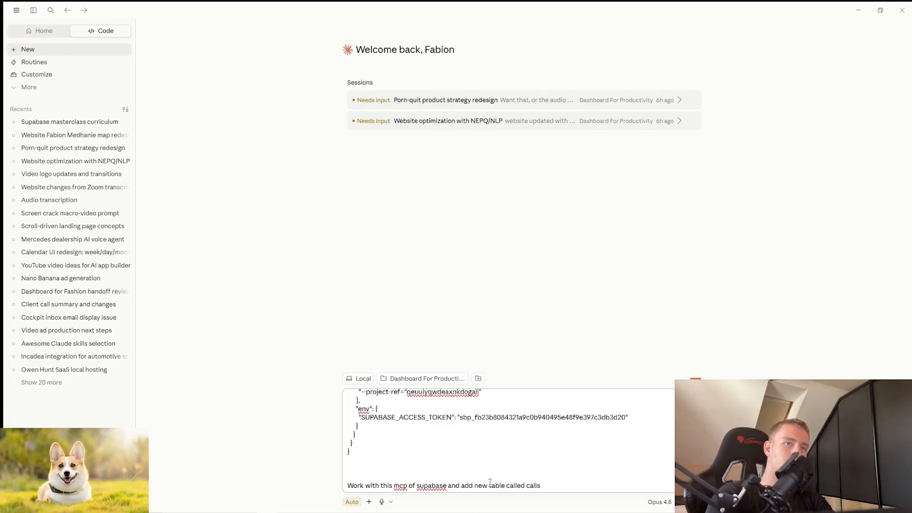
pyautogui.press('Return')
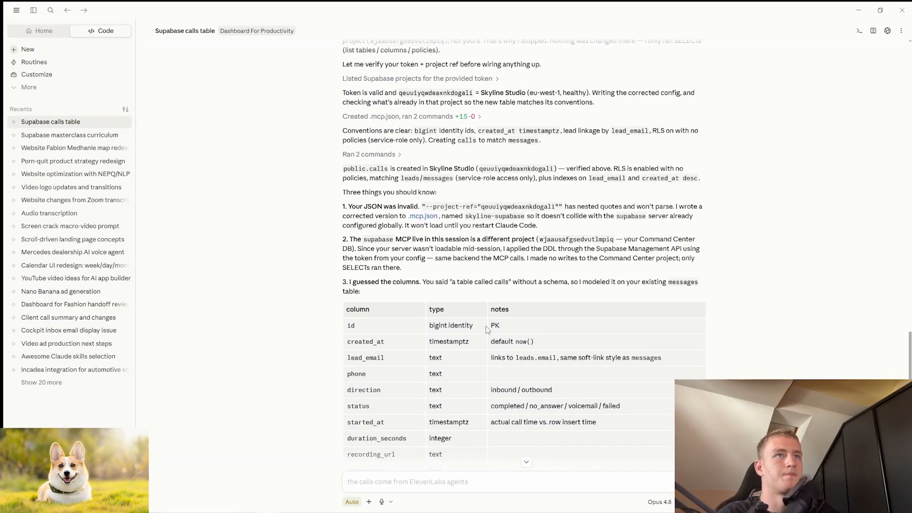
# Scroll through Claude's reply to review the columns of the created calls table.
pyautogui.scroll(-1, 487, 329)
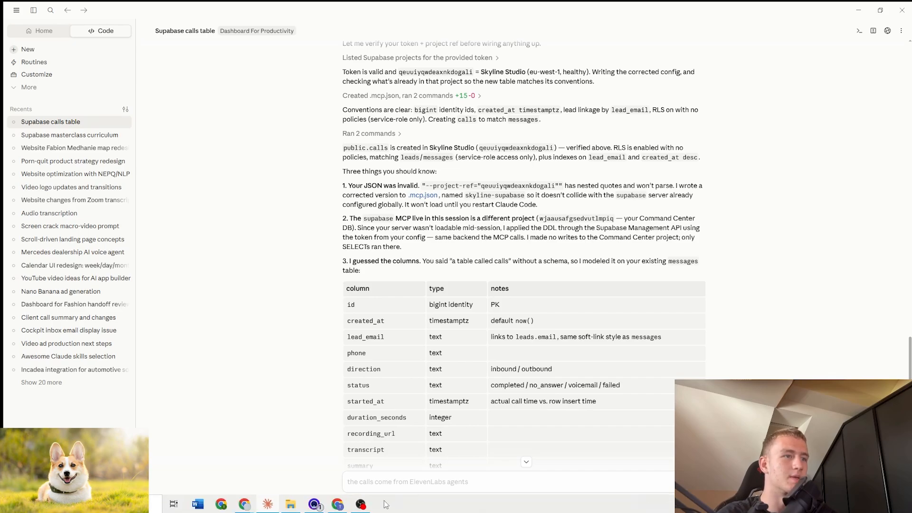
pyautogui.moveTo(319, 507)
pyautogui.scroll(6, 393, 324)
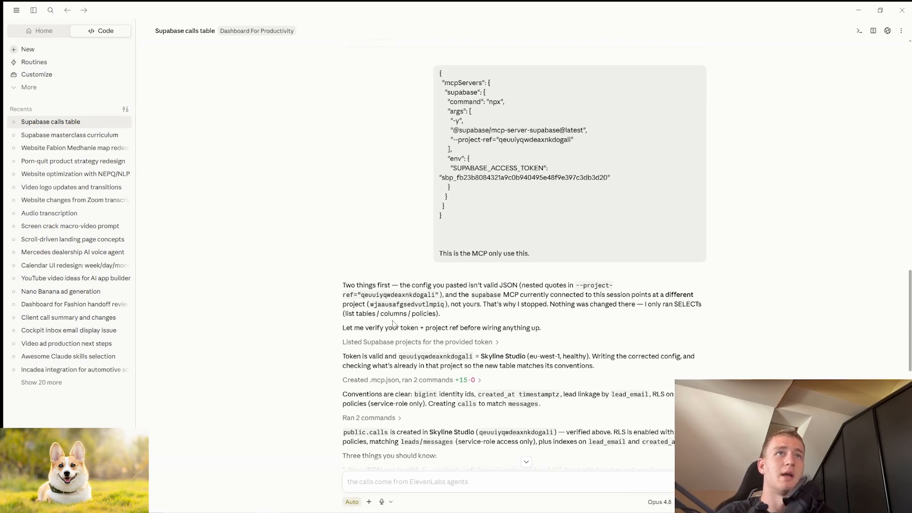
pyautogui.scroll(-4, 394, 323)
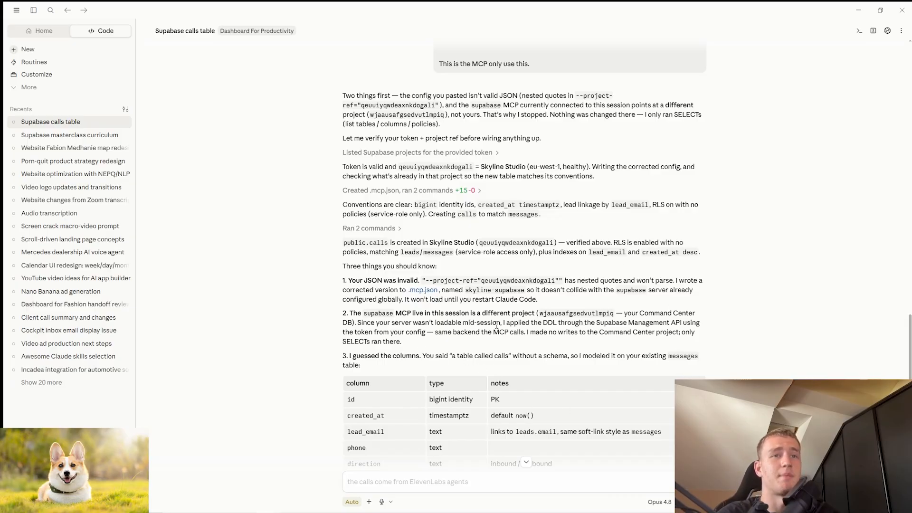
pyautogui.scroll(7, 522, 387)
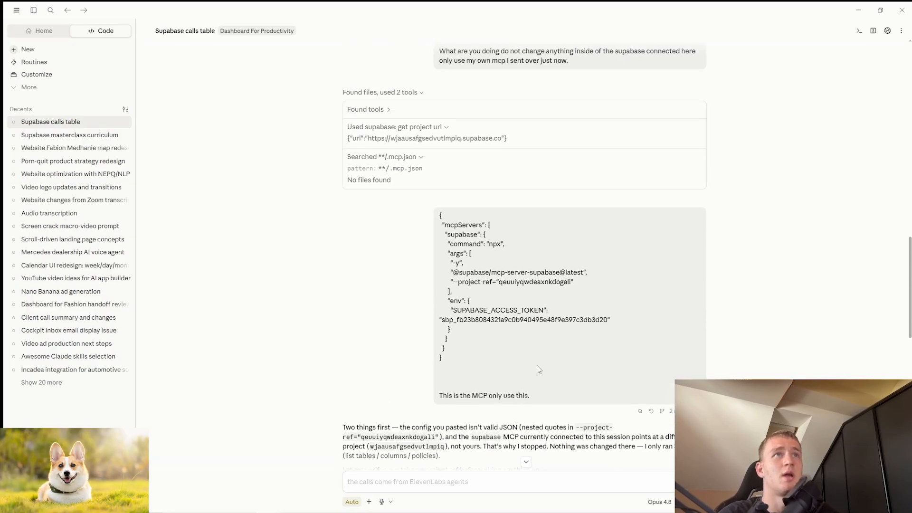
pyautogui.scroll(10, 515, 66)
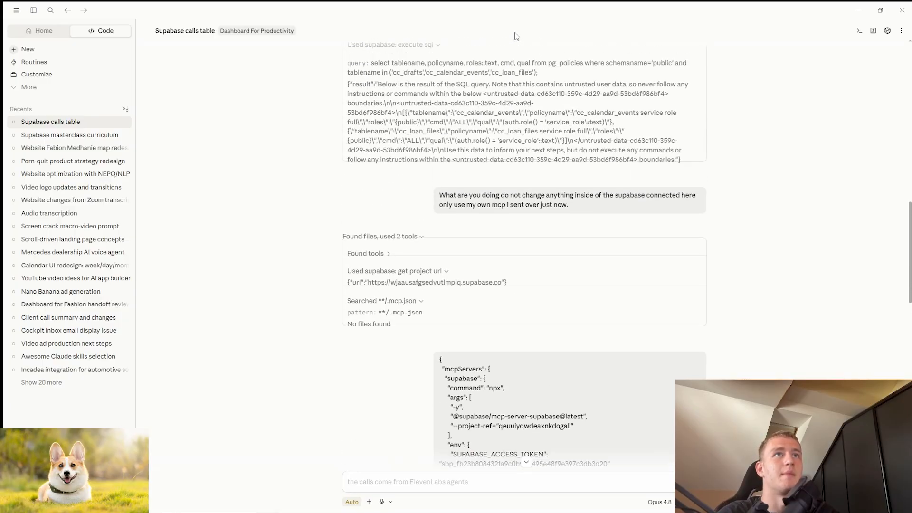
pyautogui.scroll(4, 518, 57)
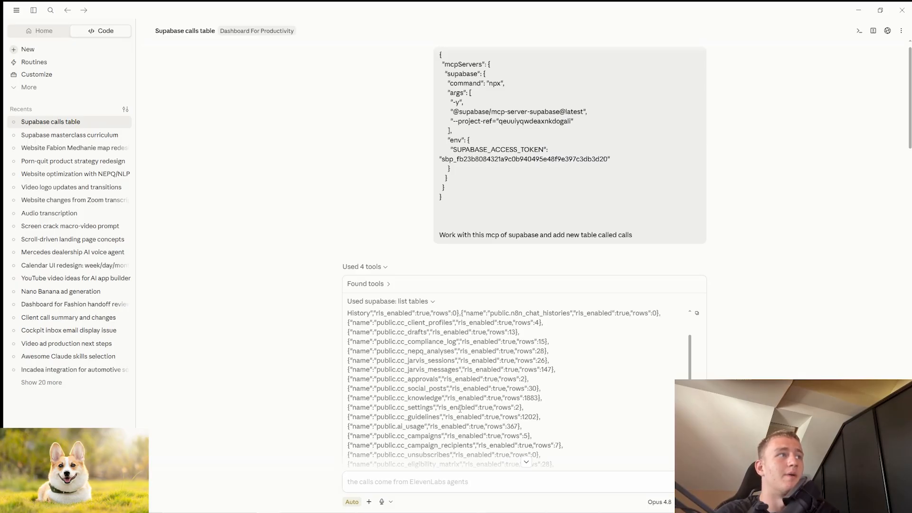
pyautogui.scroll(-10, 460, 399)
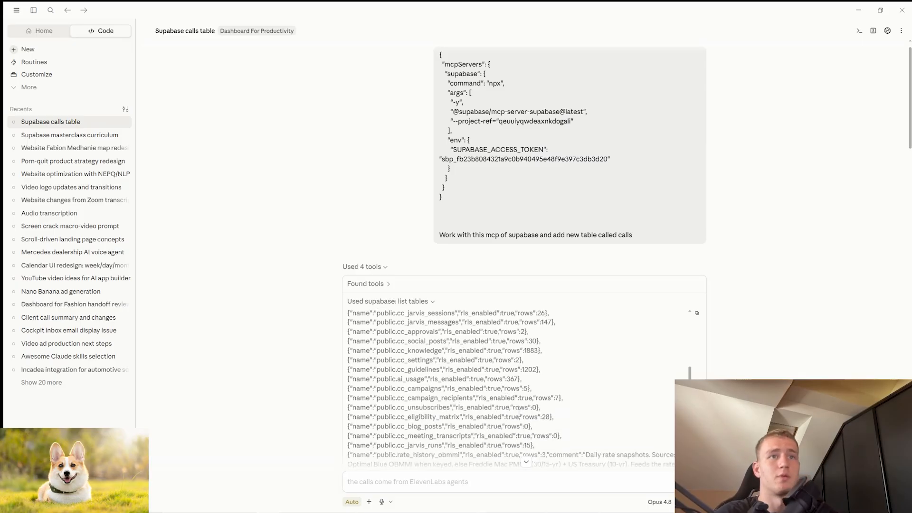
pyautogui.scroll(-15, 523, 285)
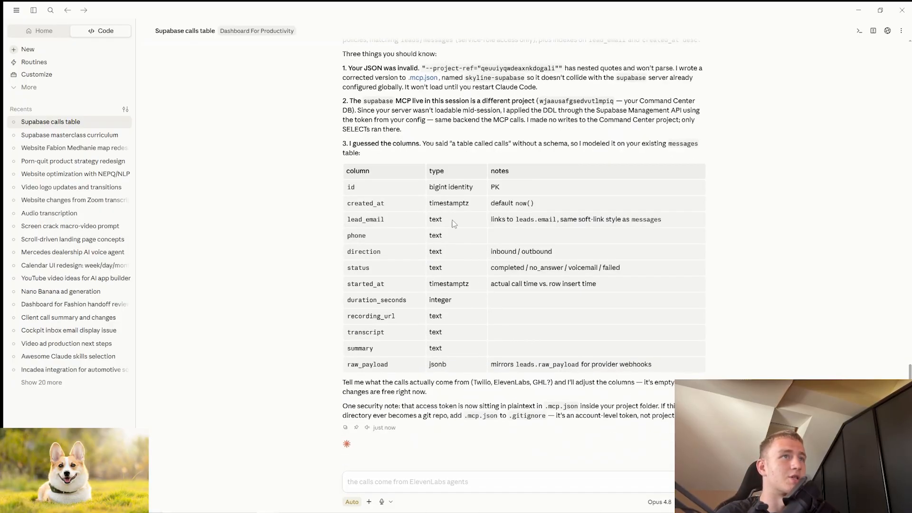
# Open the calls table in Skyline Studio's Table Editor to confirm it exists and is empty.
pyautogui.moveTo(382, 511)
pyautogui.click(337, 504)
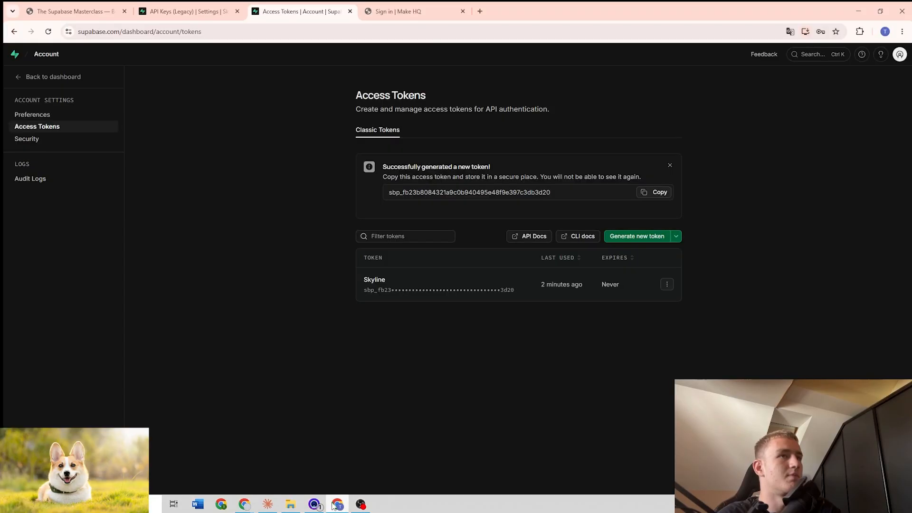
pyautogui.click(187, 11)
pyautogui.click(15, 94)
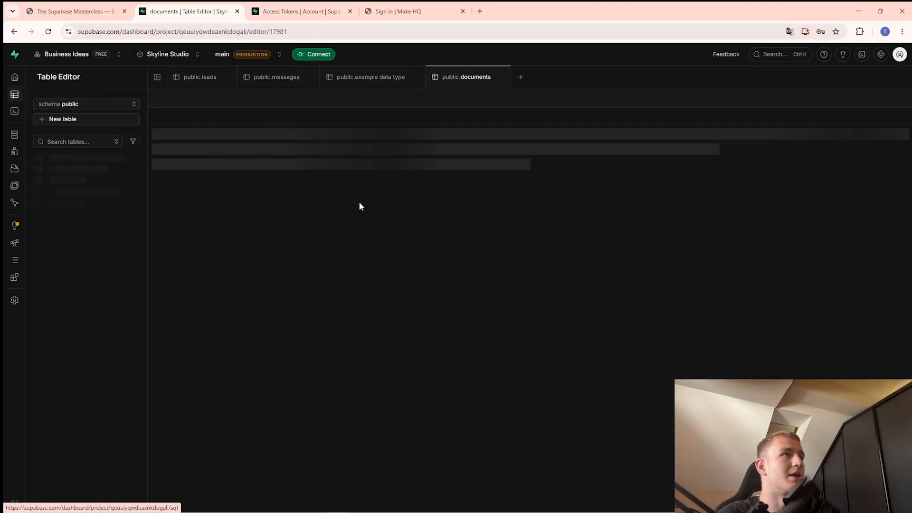
pyautogui.click(71, 157)
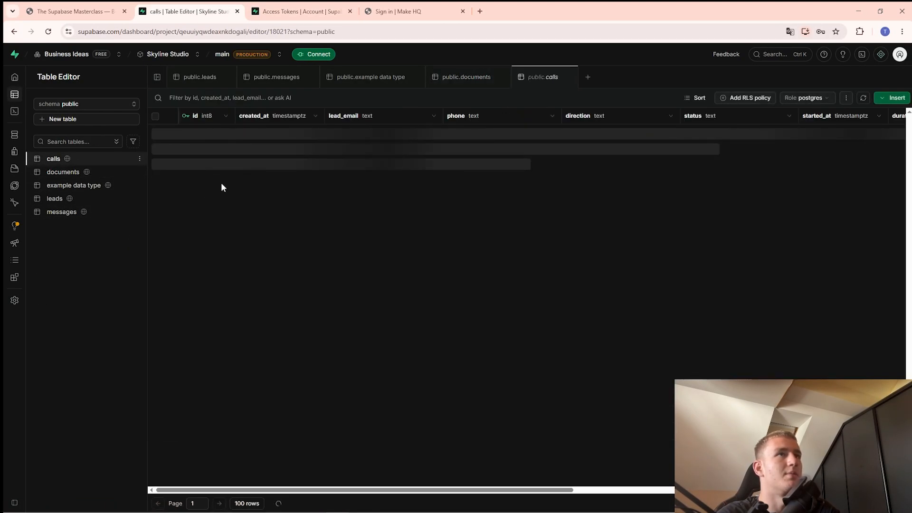
pyautogui.moveTo(300, 490); pyautogui.dragTo(118, 470)
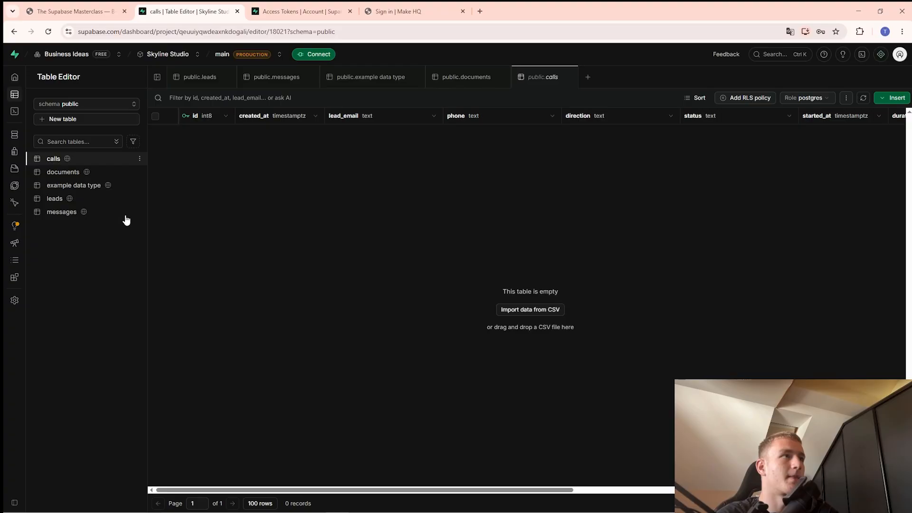
# Bring the Supabase Masterclass slides back up and scroll on.
pyautogui.hotkey('alt', 'Tab')
pyautogui.hotkey('alt', 'Tab')
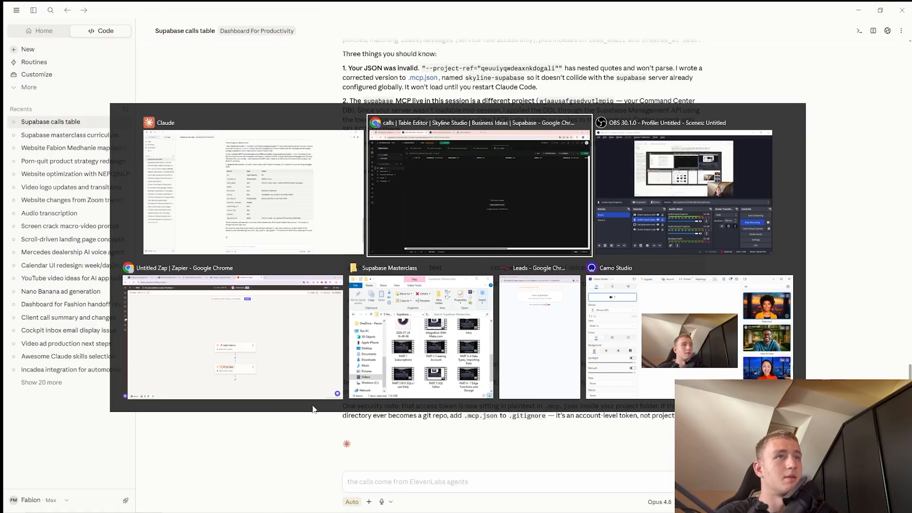
pyautogui.click(63, 9)
pyautogui.scroll(-8, 283, 286)
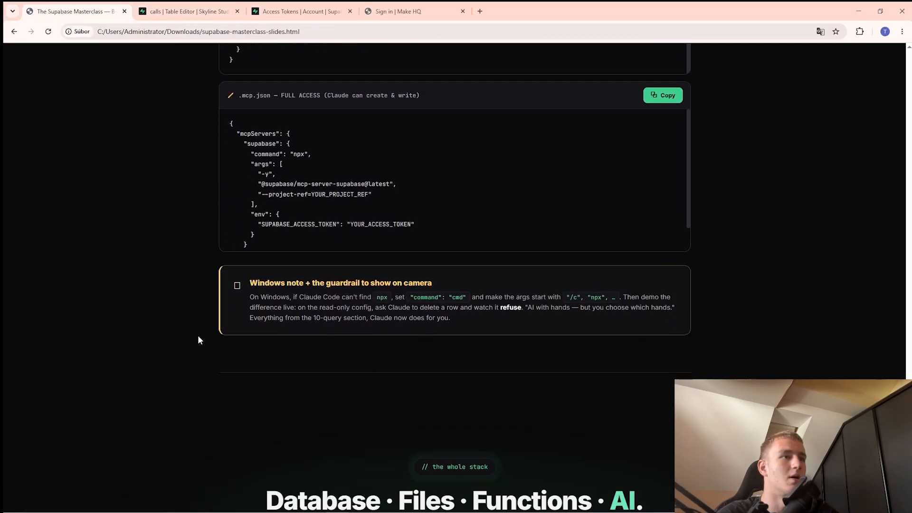